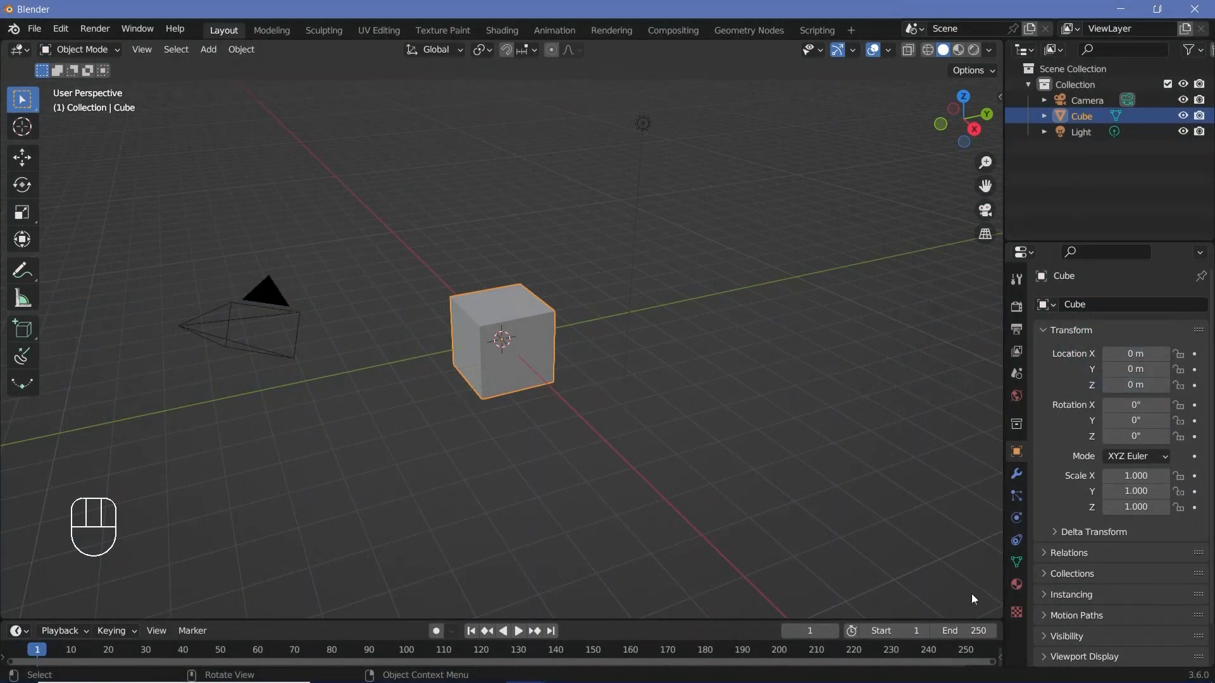
Step: Split off a Geometry Node Editor area below the 3D viewport and create a new node tree for the cube
left_click_drag(998, 617, 253, 378)
left_click(19, 386)
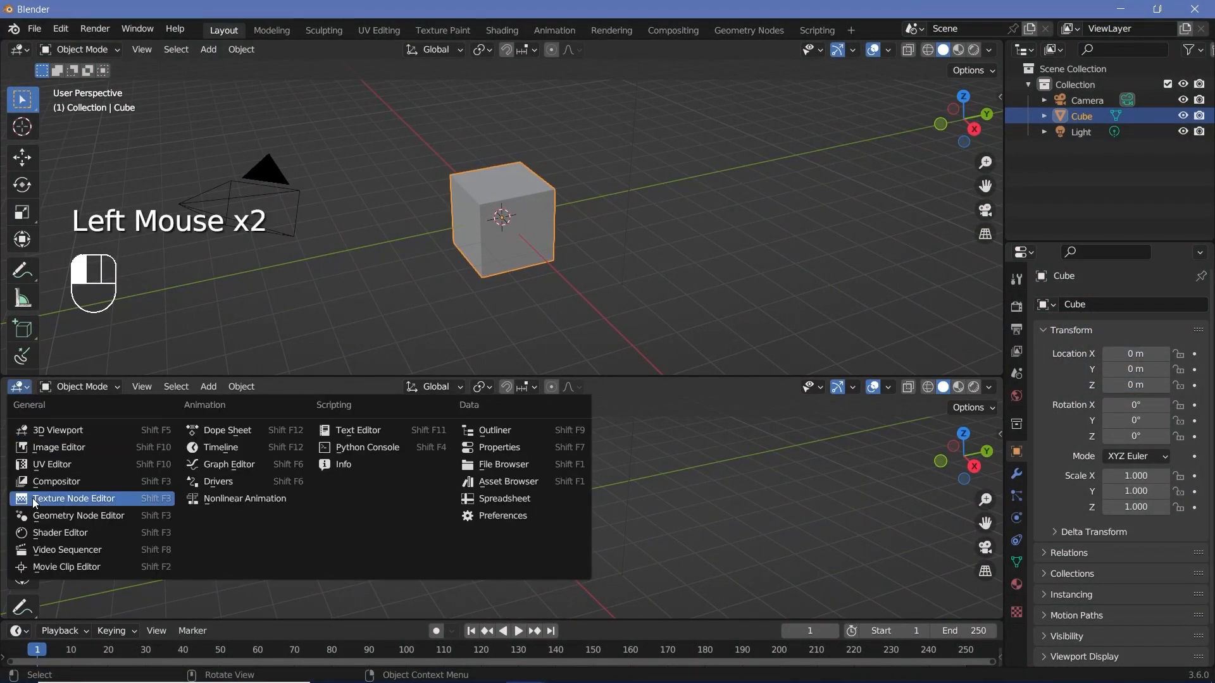
left_click(46, 515)
left_click(488, 388)
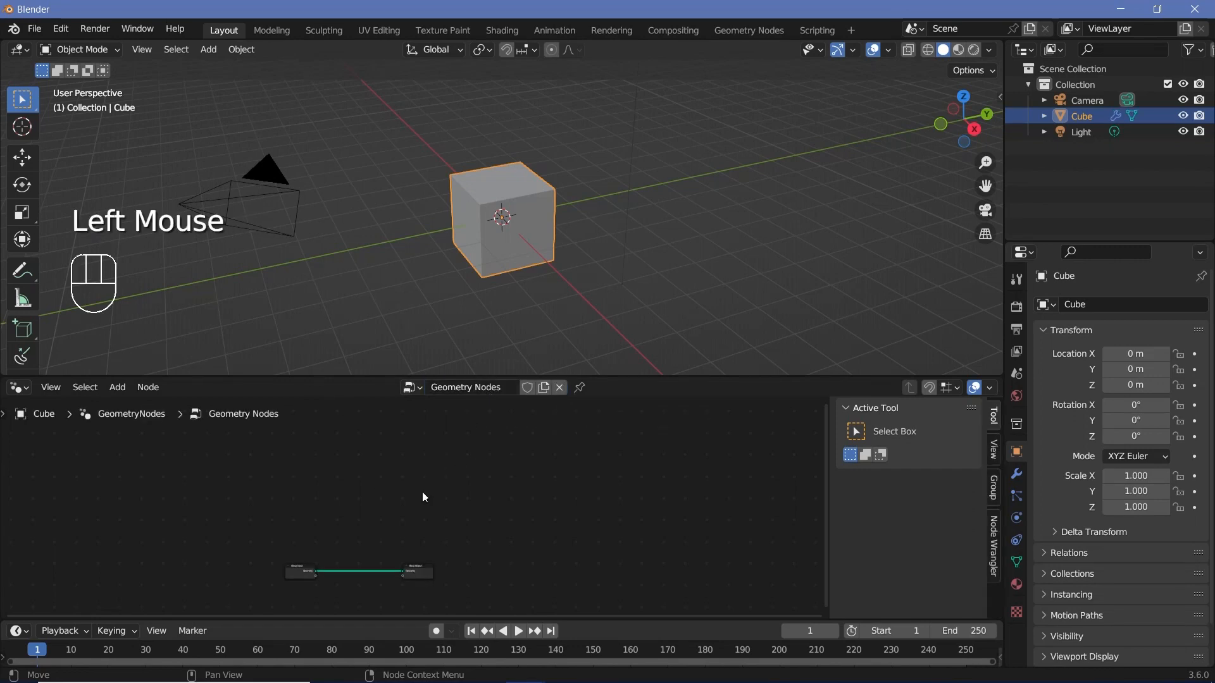
Step: Hide the node editor's sidebar and enlarge the editor area slightly
middle_click_drag(382, 521, 453, 493)
scroll(453, 493, "up", 9)
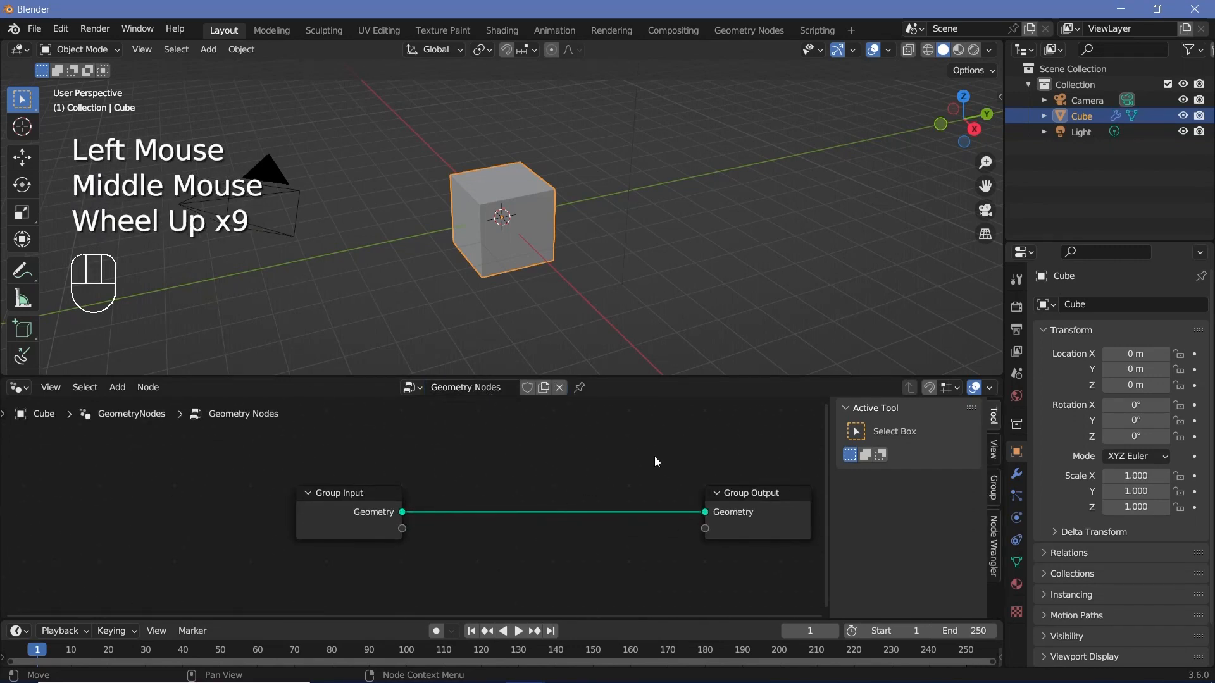
key("n")
left_click_drag(579, 378, 578, 345)
Step: Delete the Group Input node from the cube's node tree
middle_click_drag(434, 513, 394, 503)
left_click(393, 503)
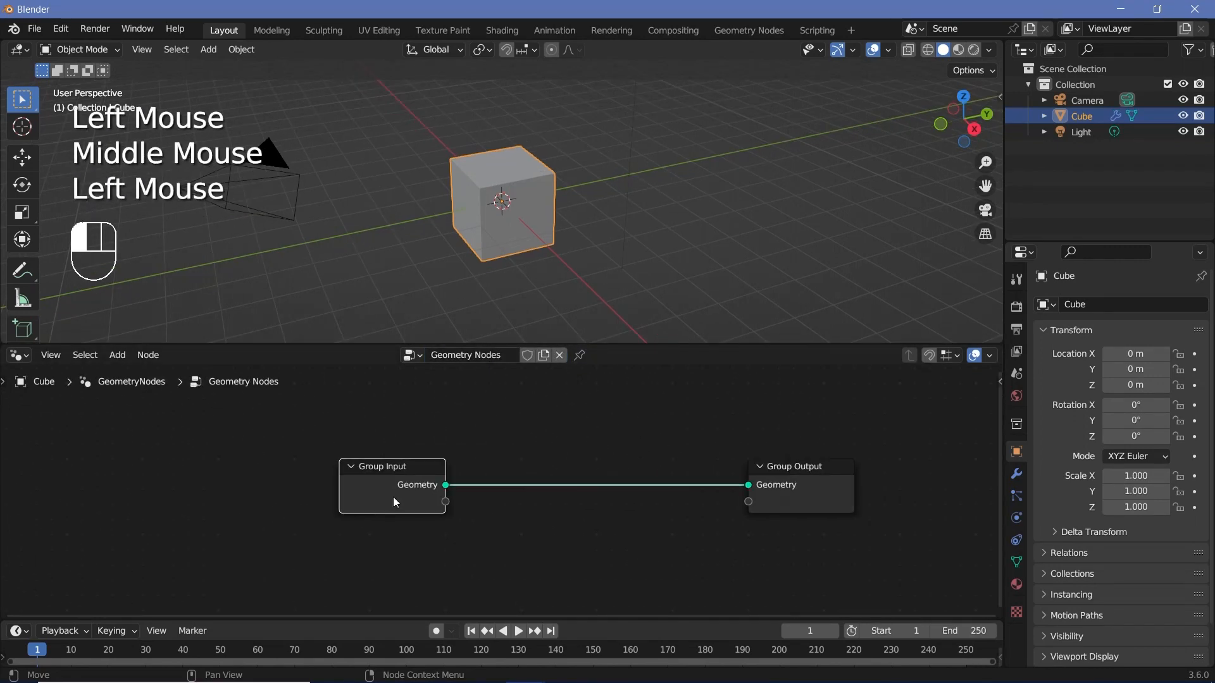
key("x")
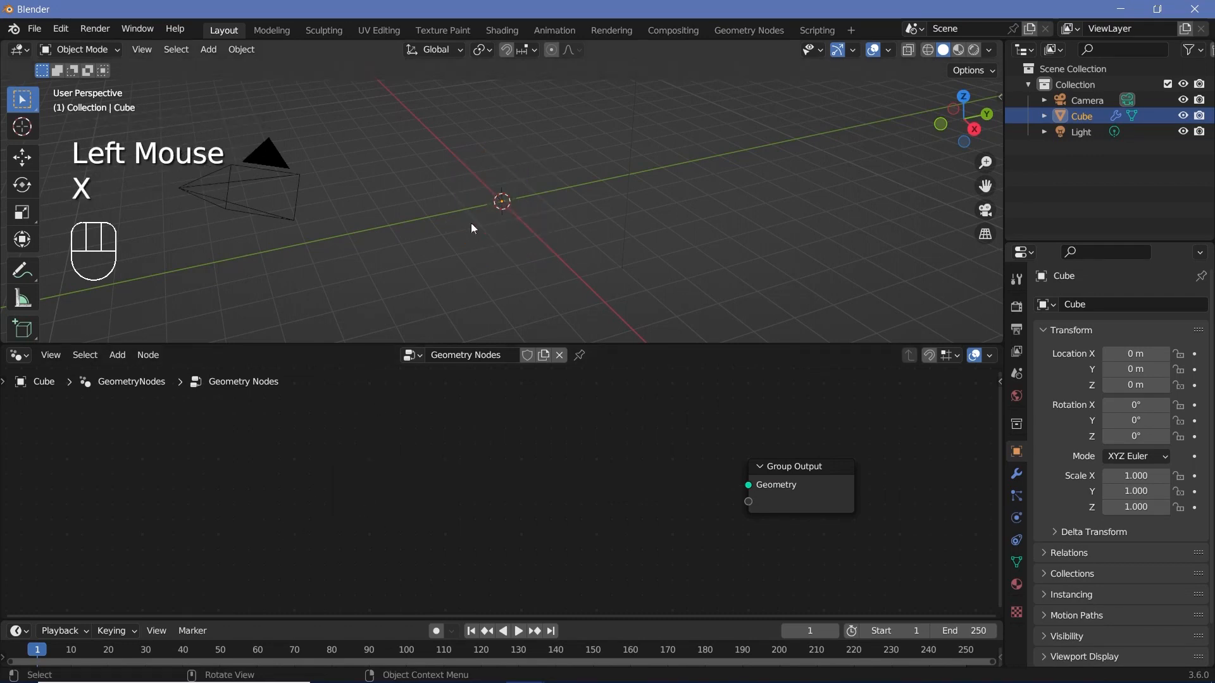
Step: Add a Curve Line node and connect its Curve output to the Group Output's Geometry
middle_click_drag(470, 223, 440, 229)
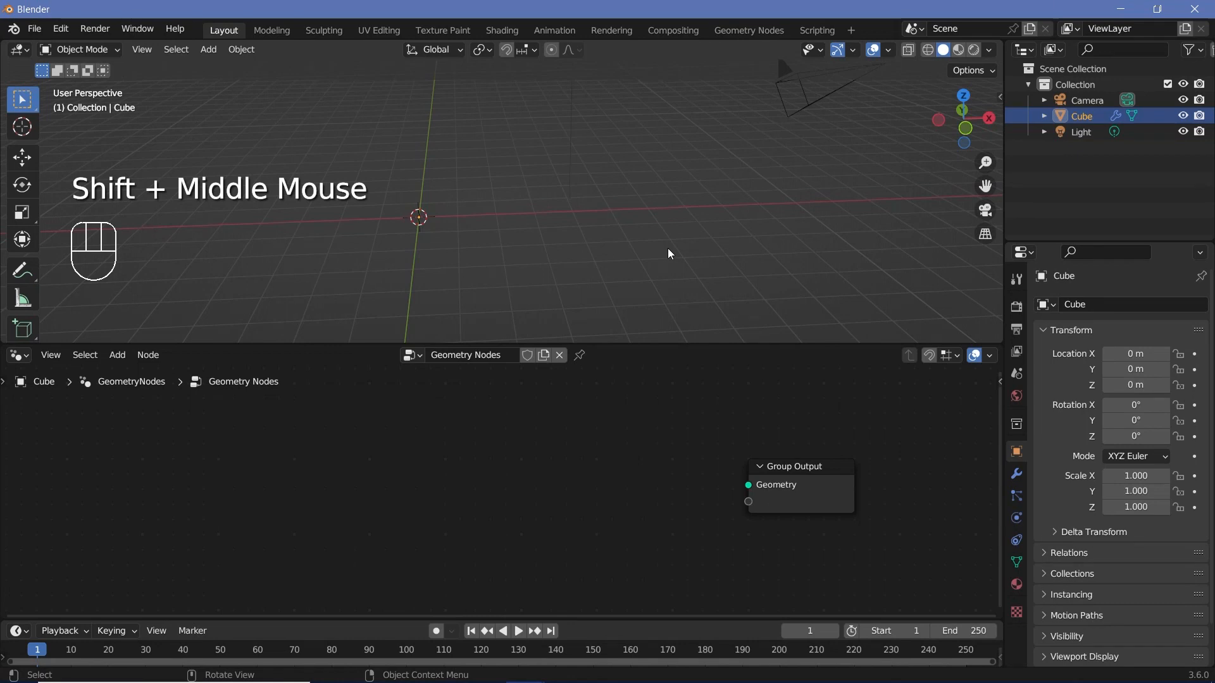
key("shift+a")
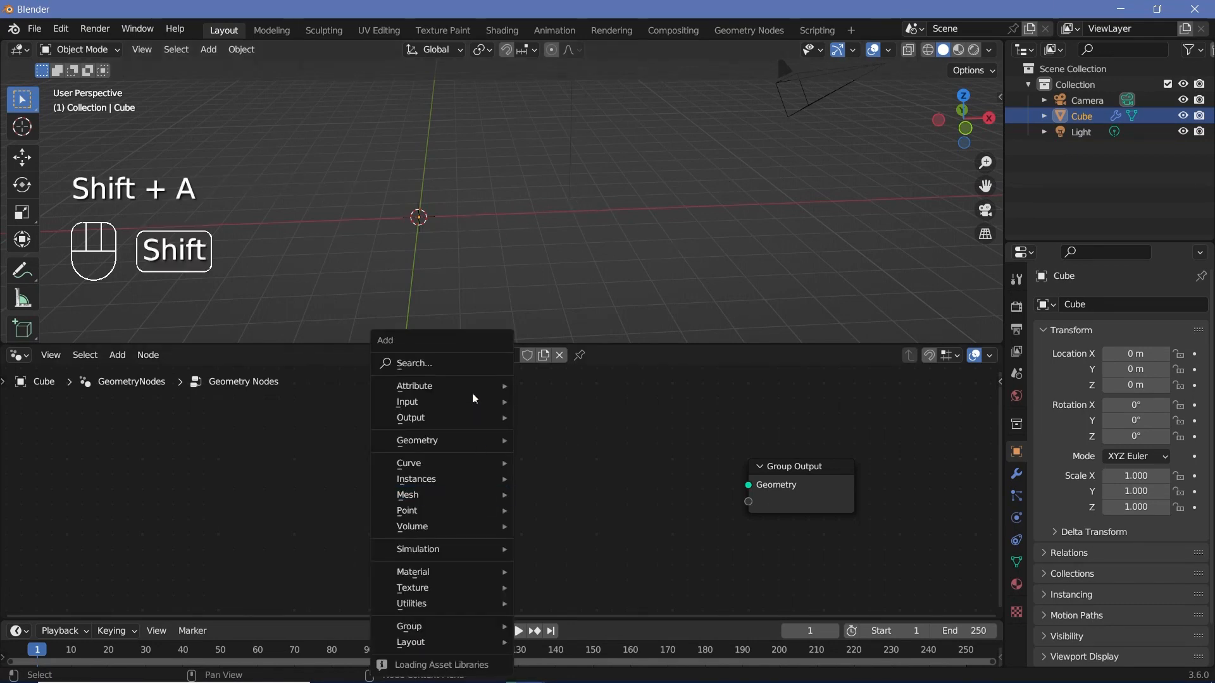
left_click(471, 358)
type("curv")
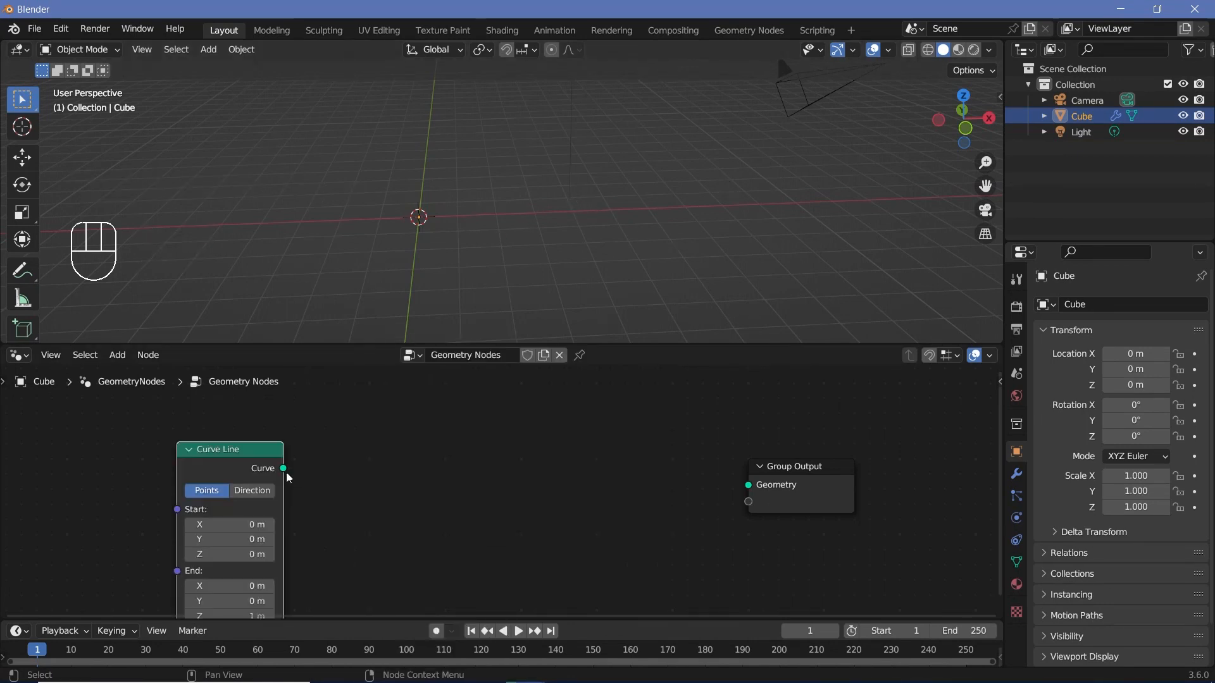
left_click_drag(283, 468, 748, 484)
Step: Switch the Curve Line to Direction mode and set its direction to 1, 0, 0 along the X axis
middle_click_drag(753, 488, 867, 429)
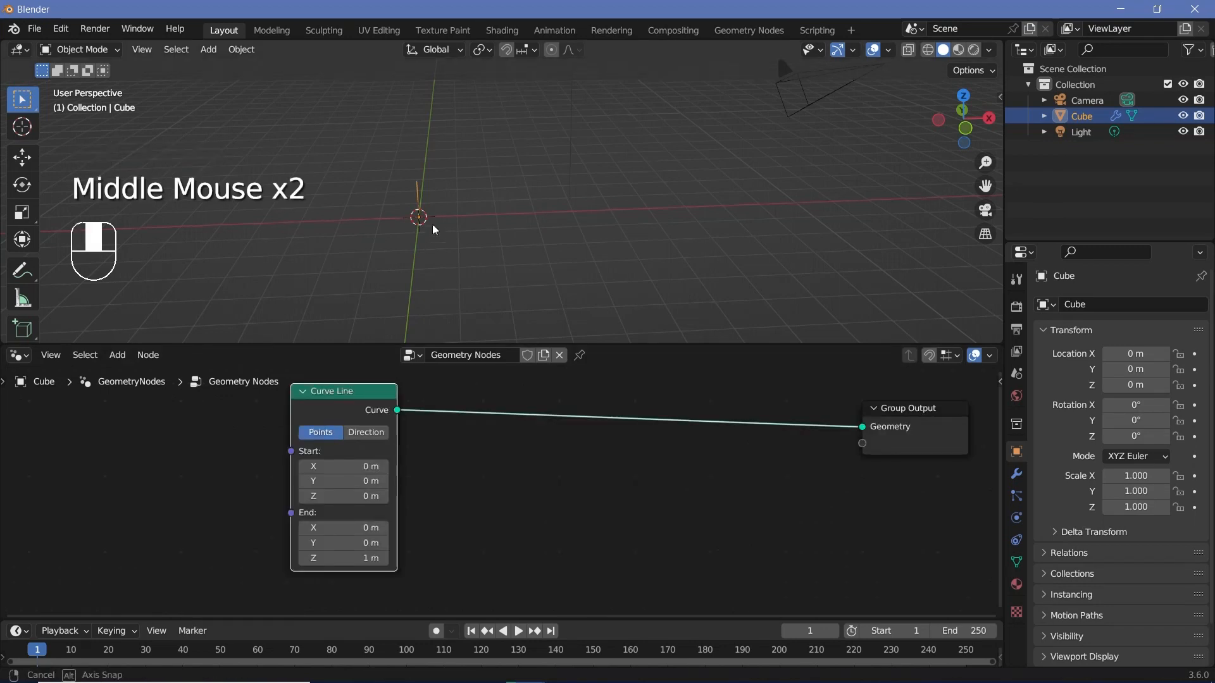
middle_click_drag(434, 228, 426, 221)
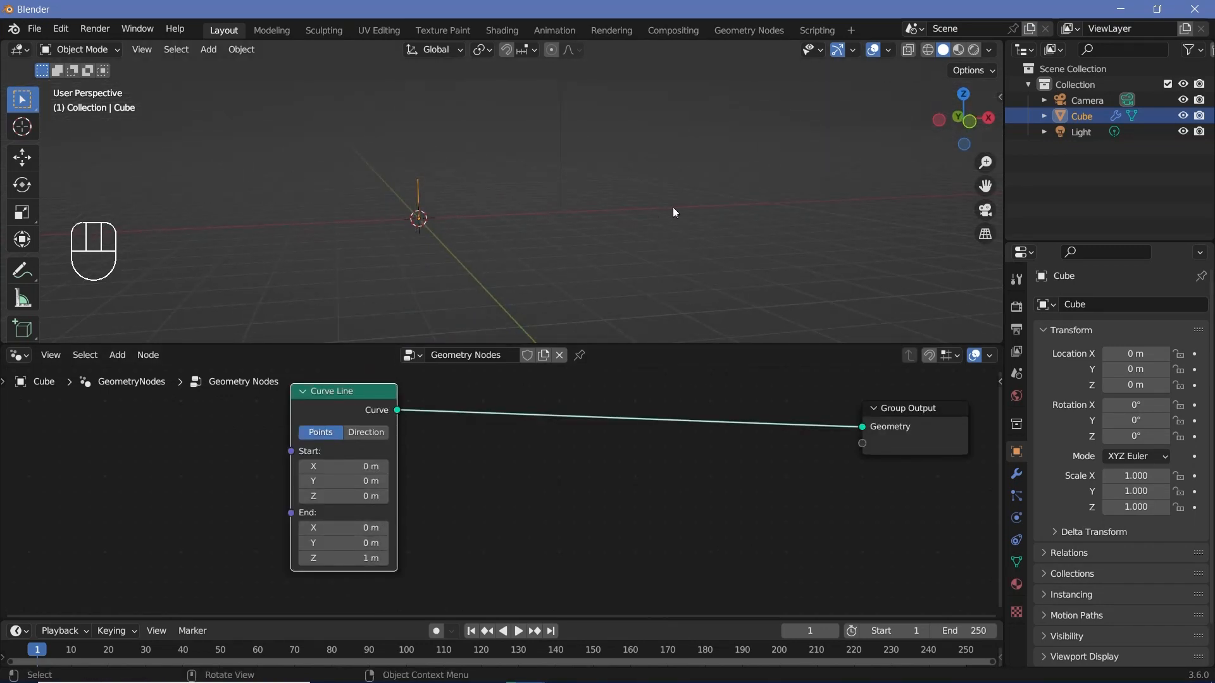
left_click(362, 431)
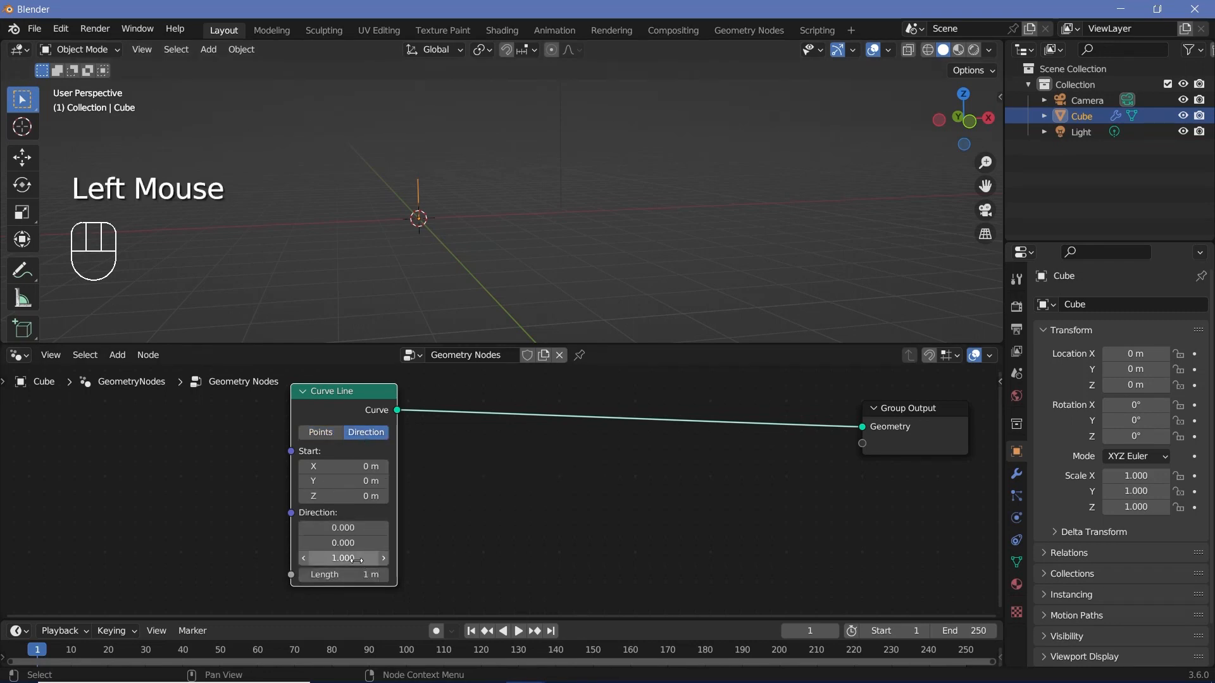
left_click_drag(355, 559, 343, 558)
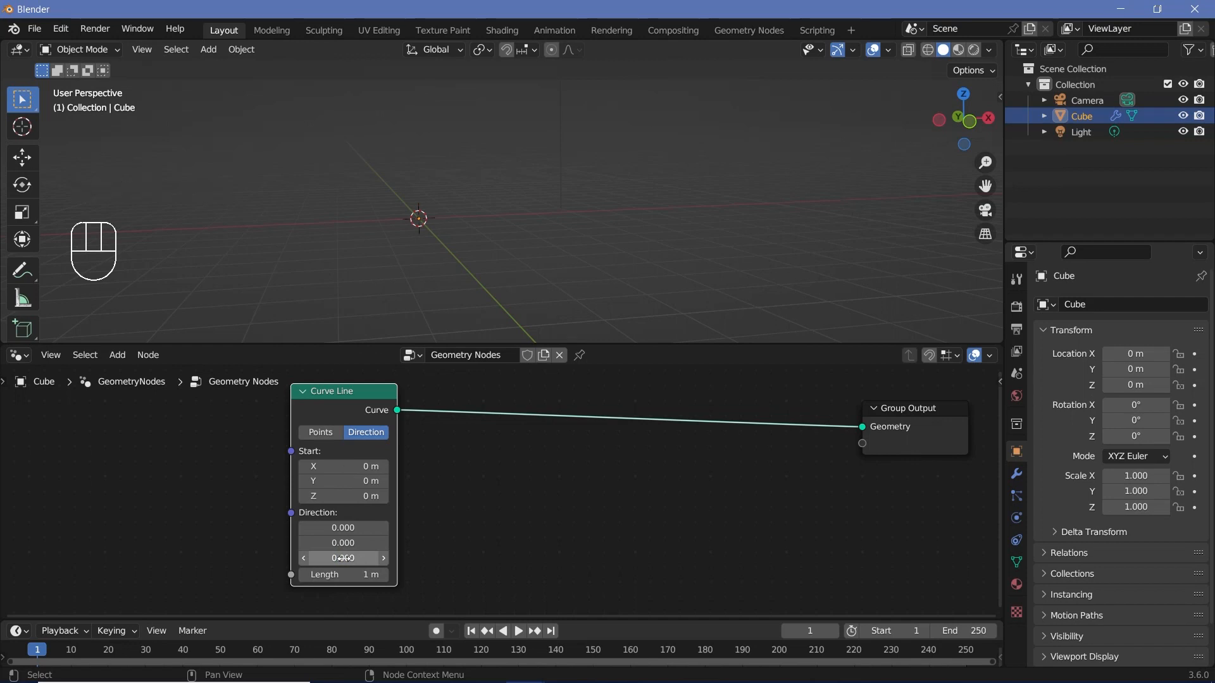
left_click(354, 527)
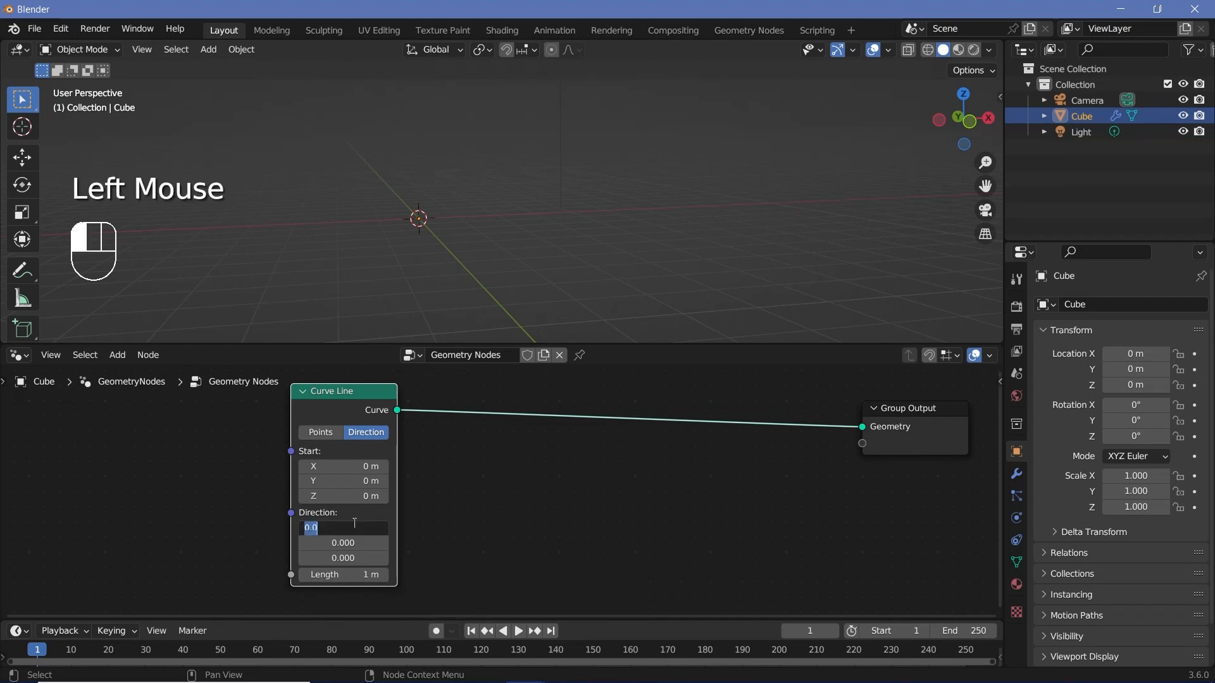
key("Return")
Step: Try out a longer Curve Line and set its length back to 1 m
left_click_drag(354, 575, 380, 574)
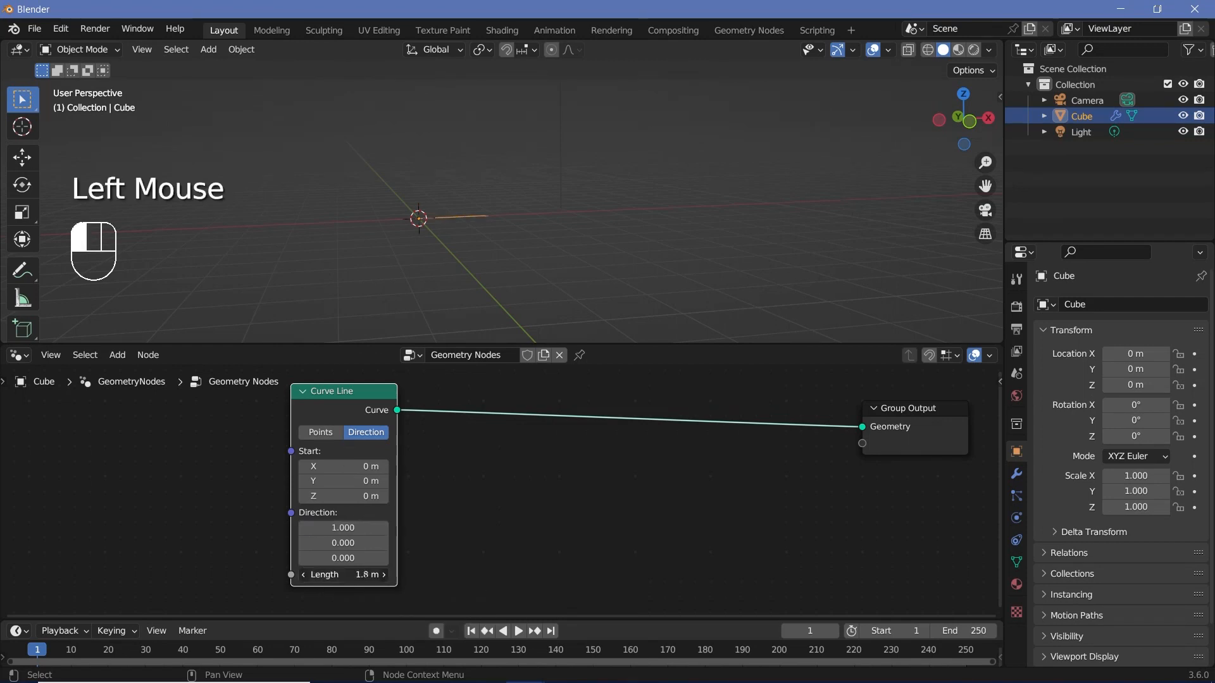
double_click(354, 576)
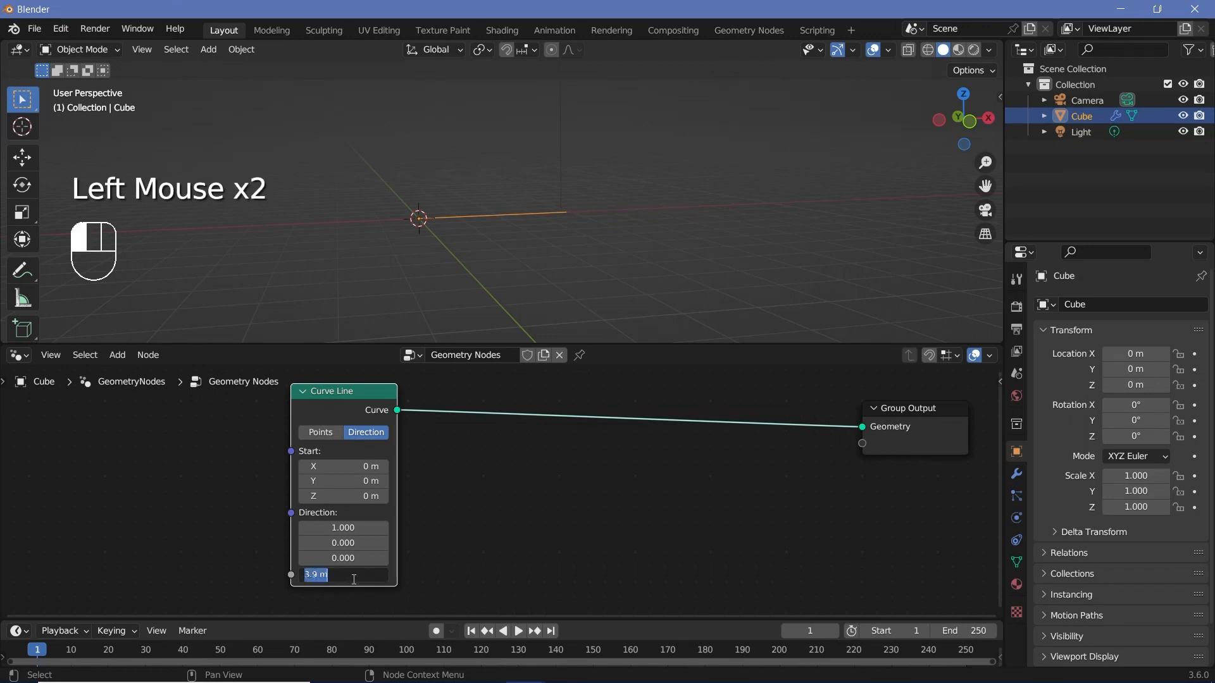
type("1")
key("Return")
Step: Add a Value node before the Curve Line node
scroll(351, 579, "down", 2)
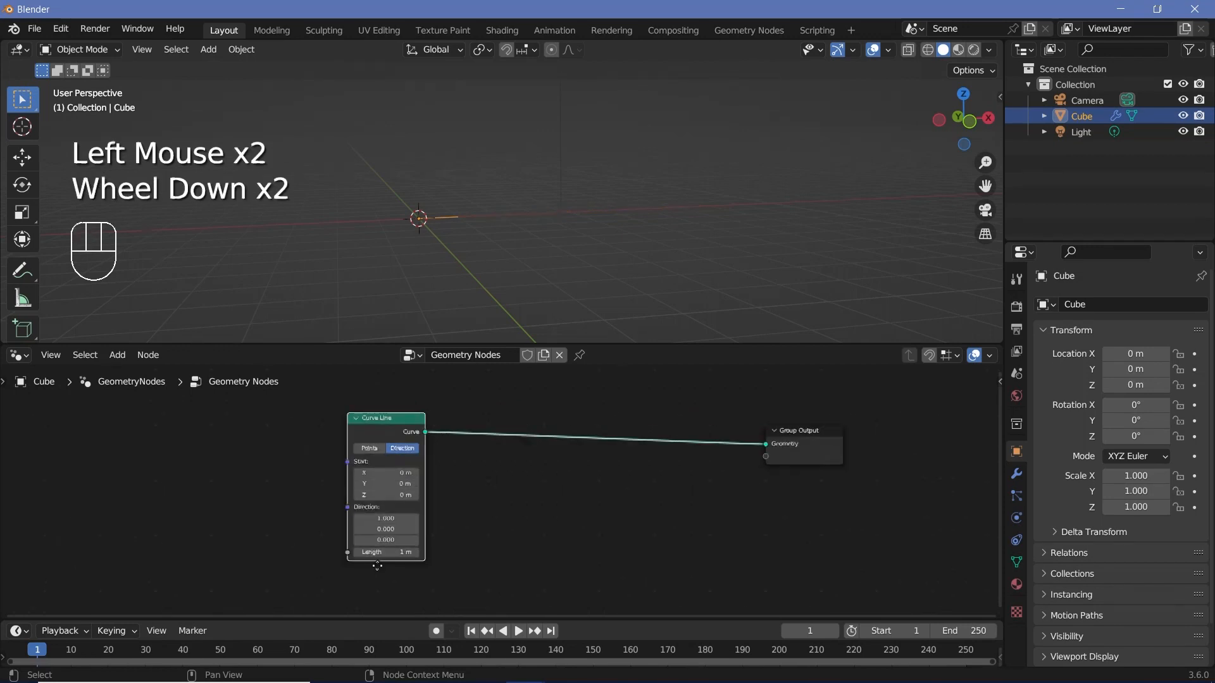
middle_click_drag(270, 445, 332, 391)
key("shift+a")
left_click(337, 351)
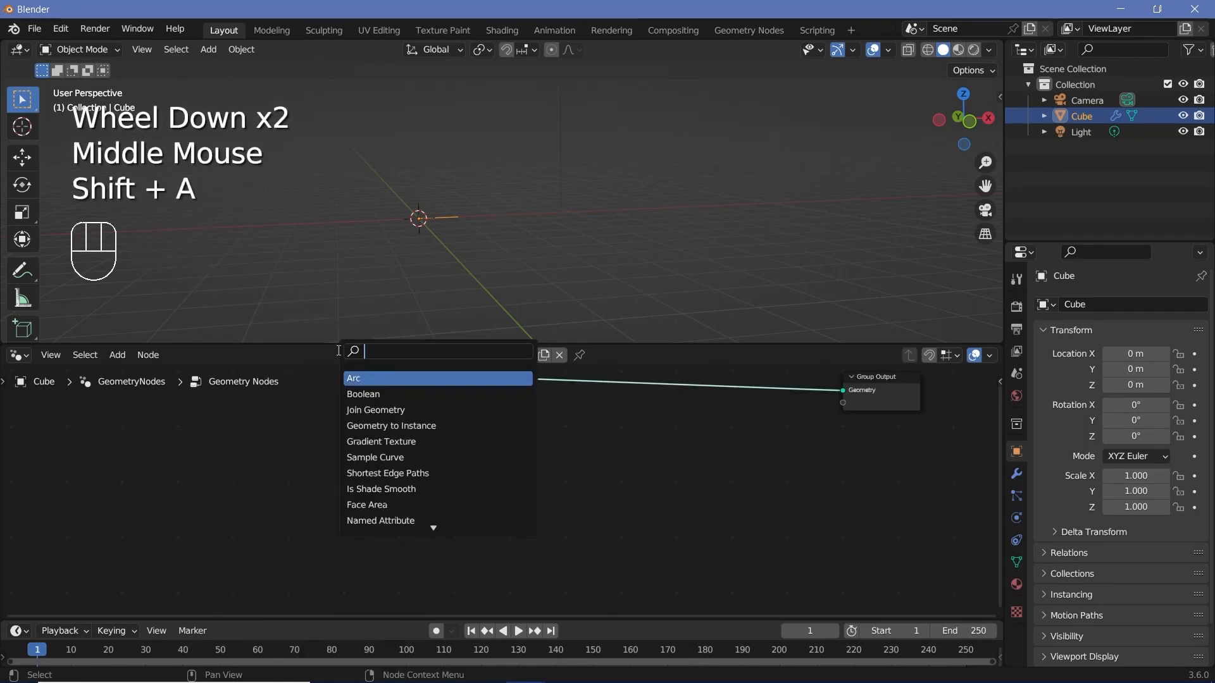
type("value")
key("Return")
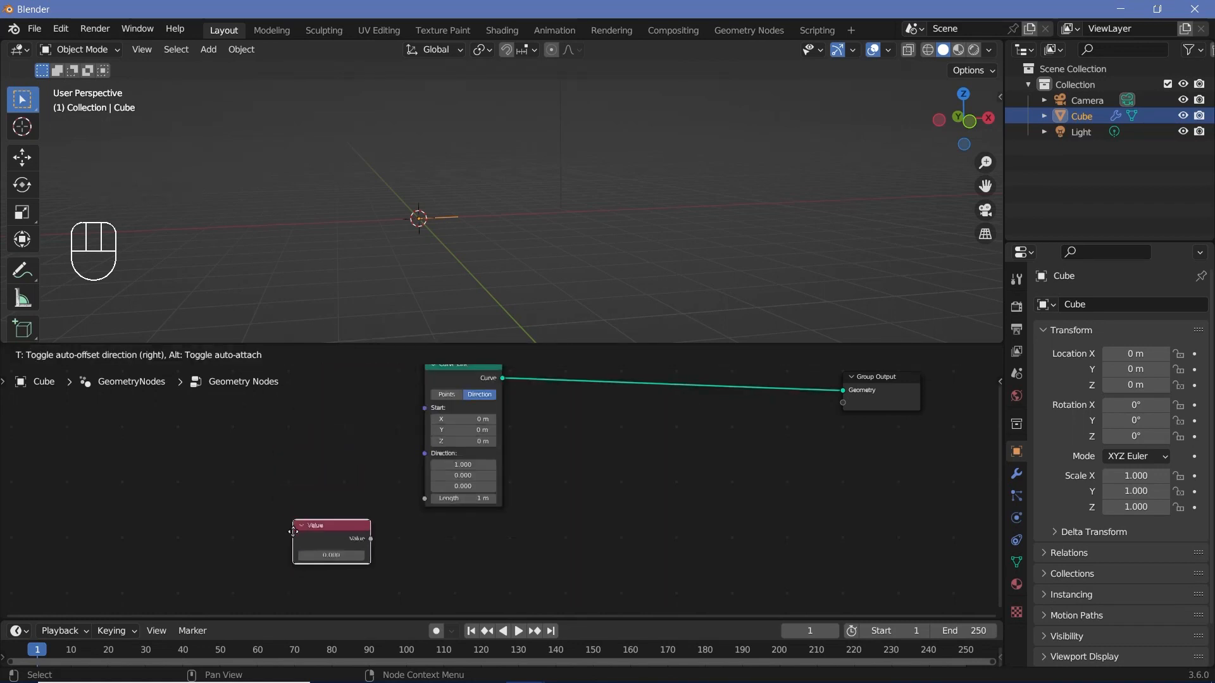
left_click(293, 531)
Step: Set the Value node to 5 and connect it to the Curve Line's Length input
middle_click_drag(371, 574, 396, 546)
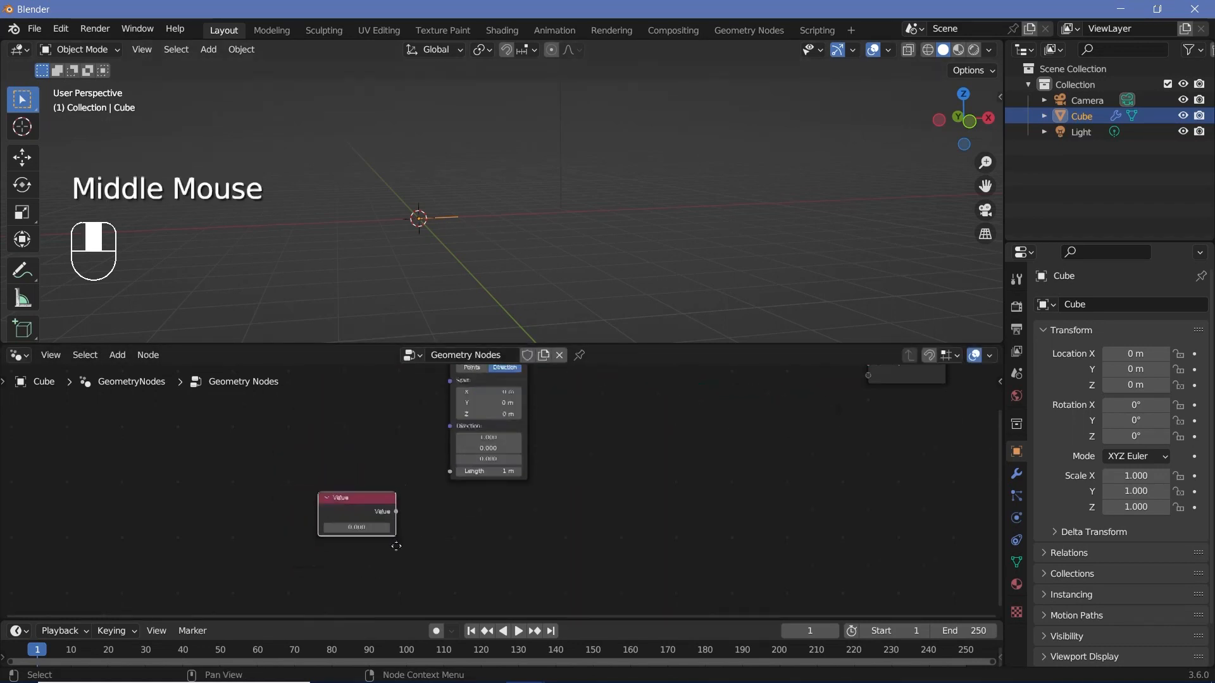
scroll(315, 541, "up", 2)
left_click(310, 533)
type("5")
key("Return")
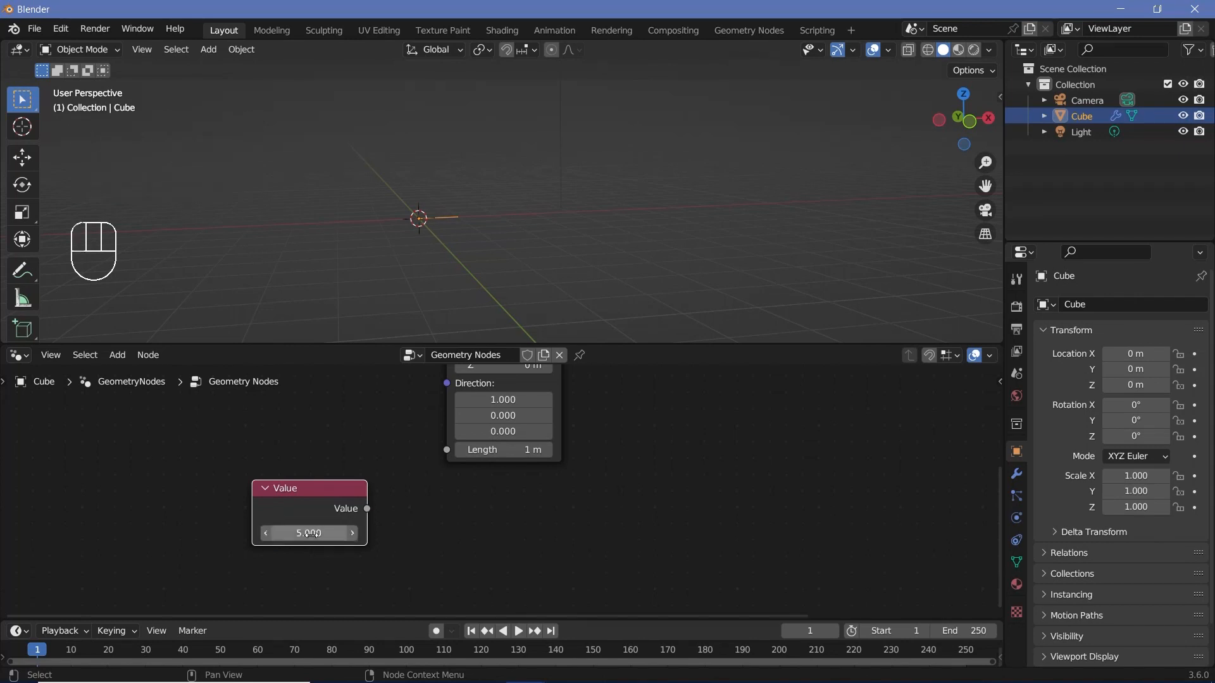
left_click_drag(286, 502, 273, 539)
left_click_drag(355, 545, 446, 450)
left_click(257, 532)
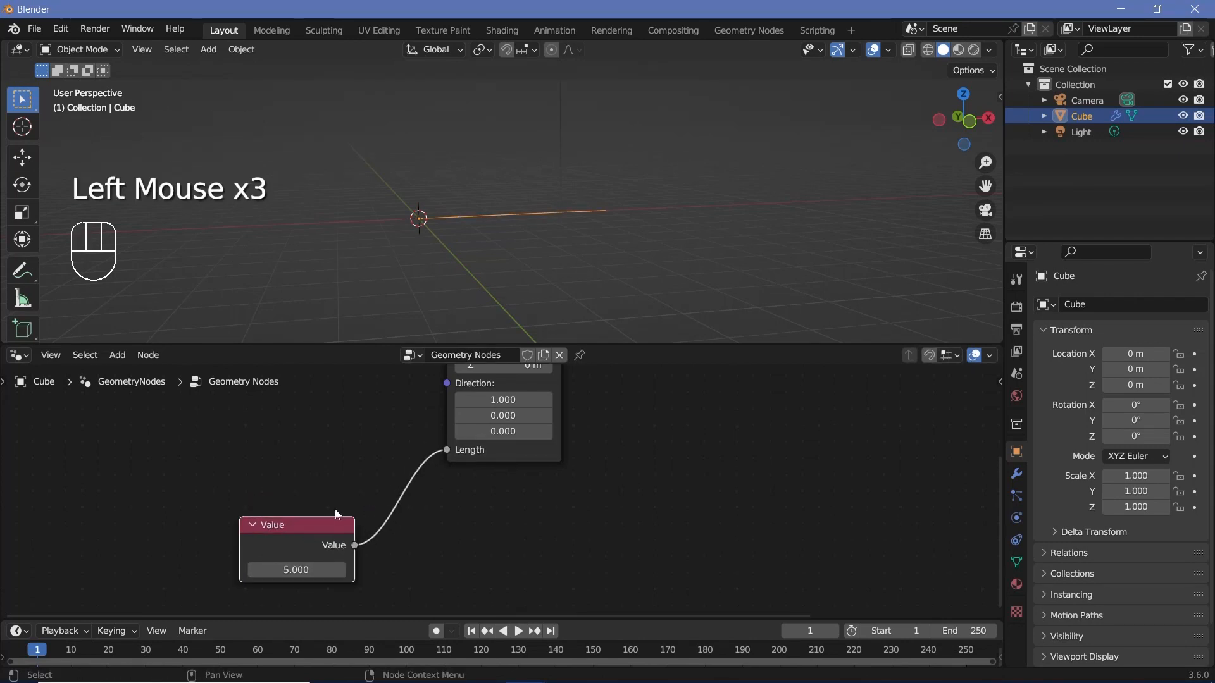
Step: Replace the Value node with an Integer node set to 3
left_click(283, 570)
key("x")
key("shift+a")
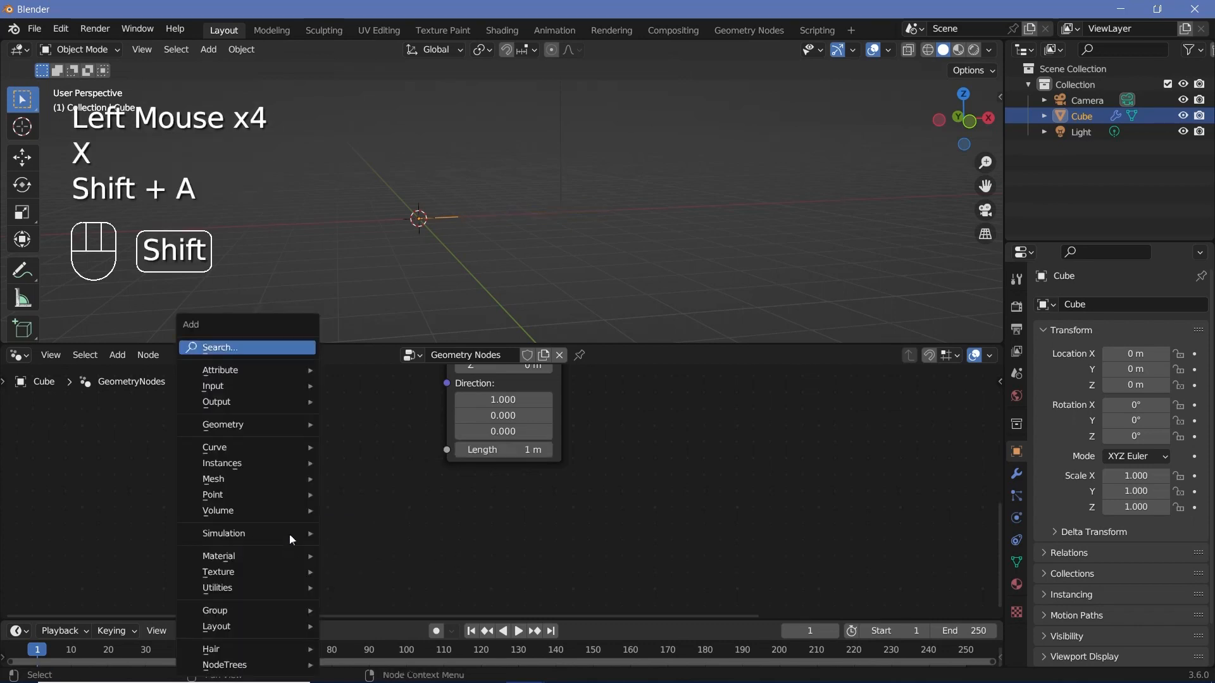
type("int")
key("Return")
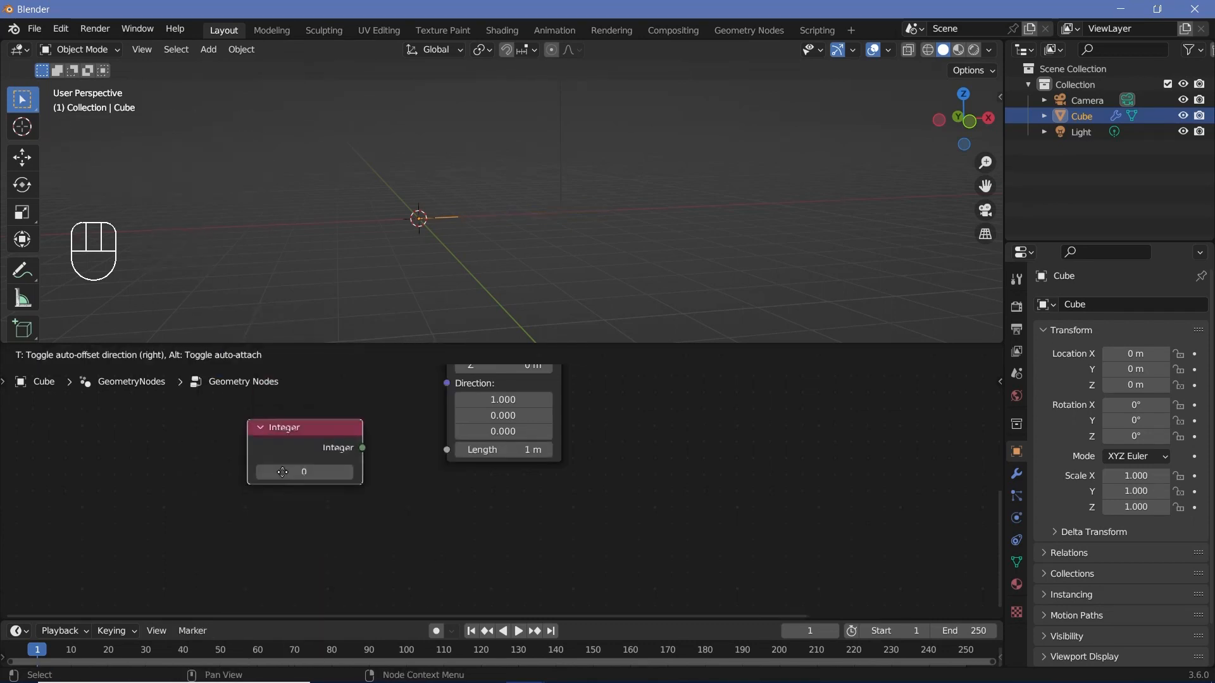
left_click(279, 514)
left_click(344, 512)
left_click(344, 513)
left_click(344, 512)
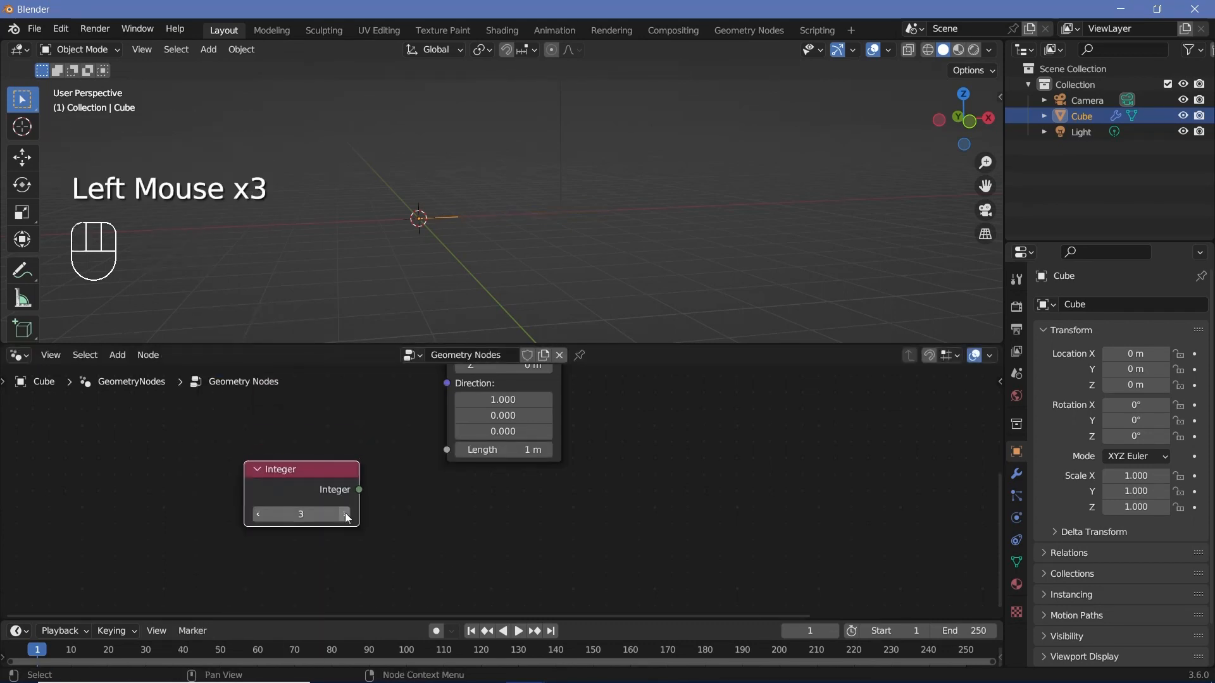
Step: Connect the Integer node's output to the Curve Line's Length input
left_click_drag(295, 507, 446, 457)
middle_click_drag(448, 244, 407, 244)
scroll(412, 289, "up", 4)
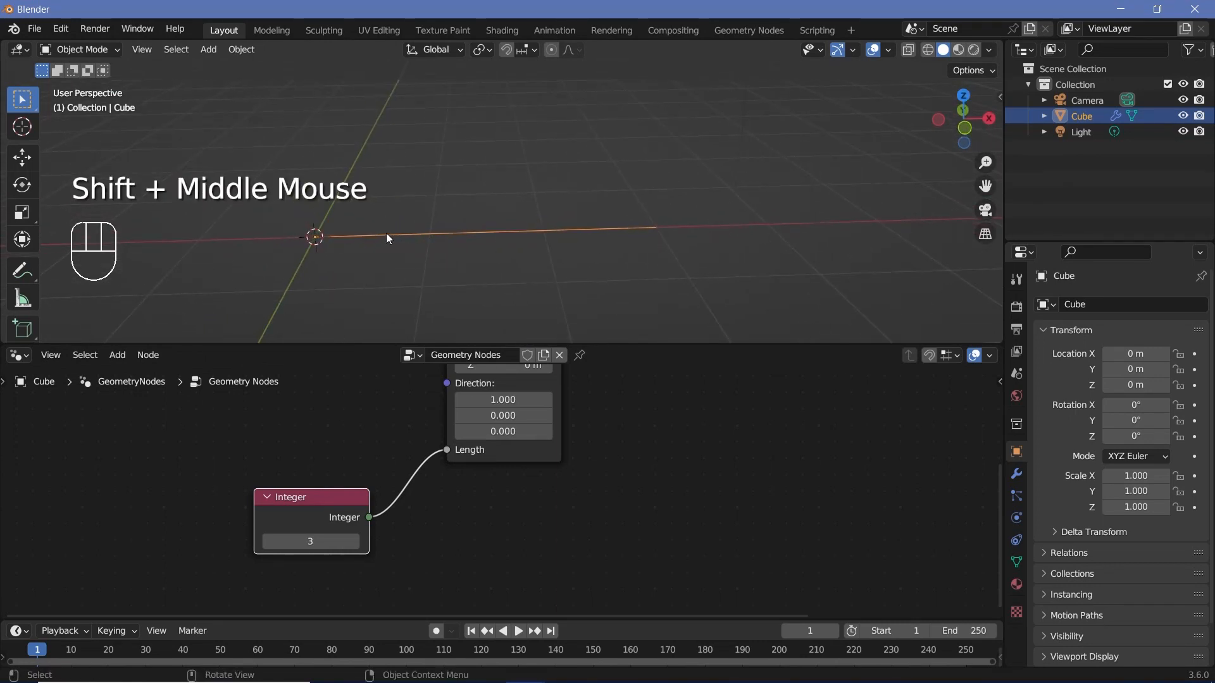
Step: Insert a Math node on the link between the Integer node and the Curve Line's Length
left_click_drag(314, 504, 238, 512)
middle_click_drag(403, 509, 424, 461)
key("shift+a")
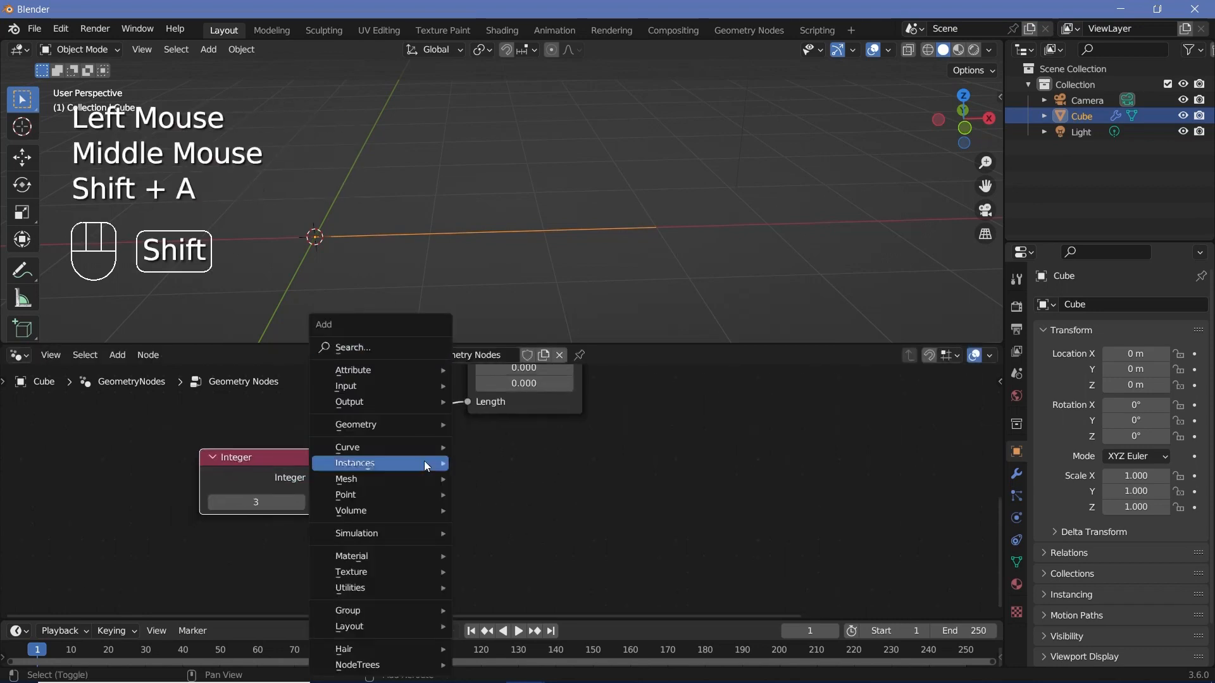
left_click(395, 347)
type("math")
key("Return")
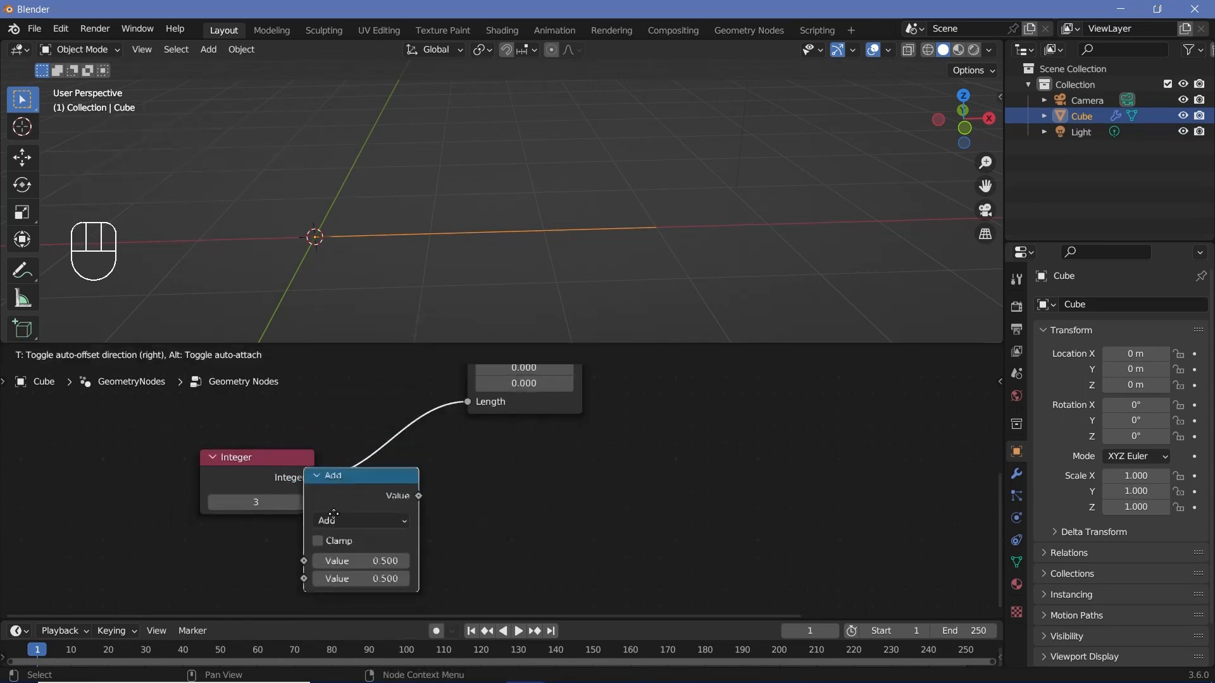
left_click(359, 472)
left_click_drag(410, 461, 416, 399)
Step: Set the Math node's operation to Multiply with a second value of 0.8
left_click(431, 420)
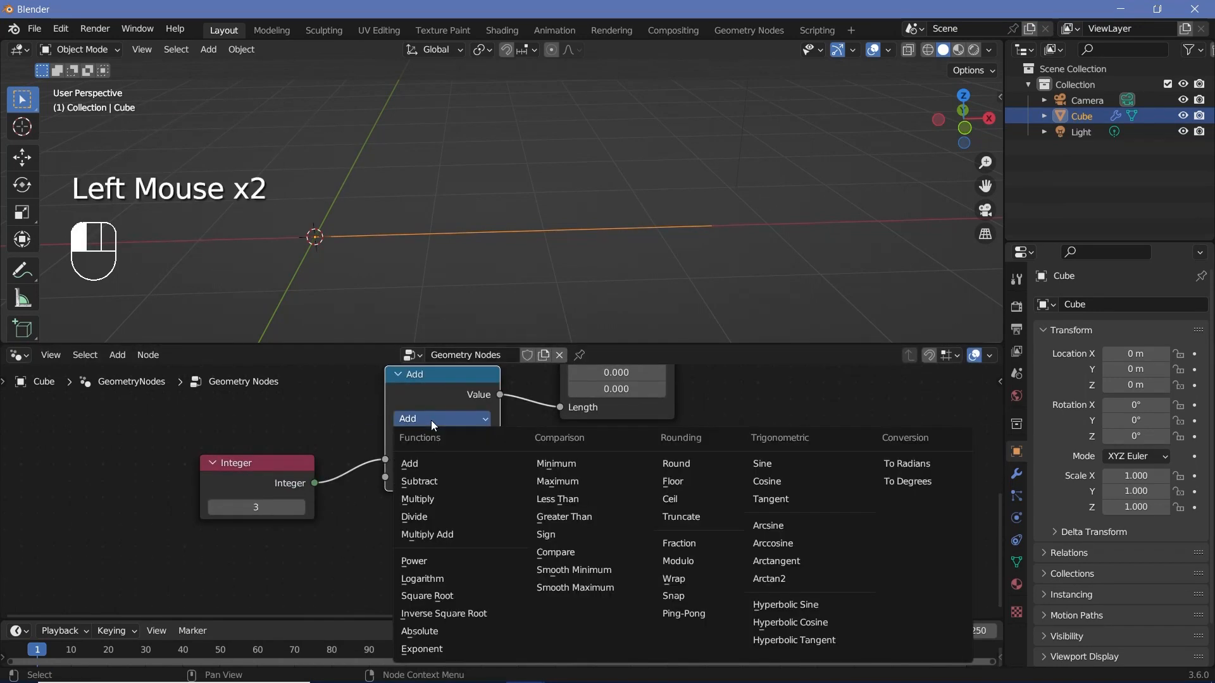
left_click(428, 498)
left_click(437, 483)
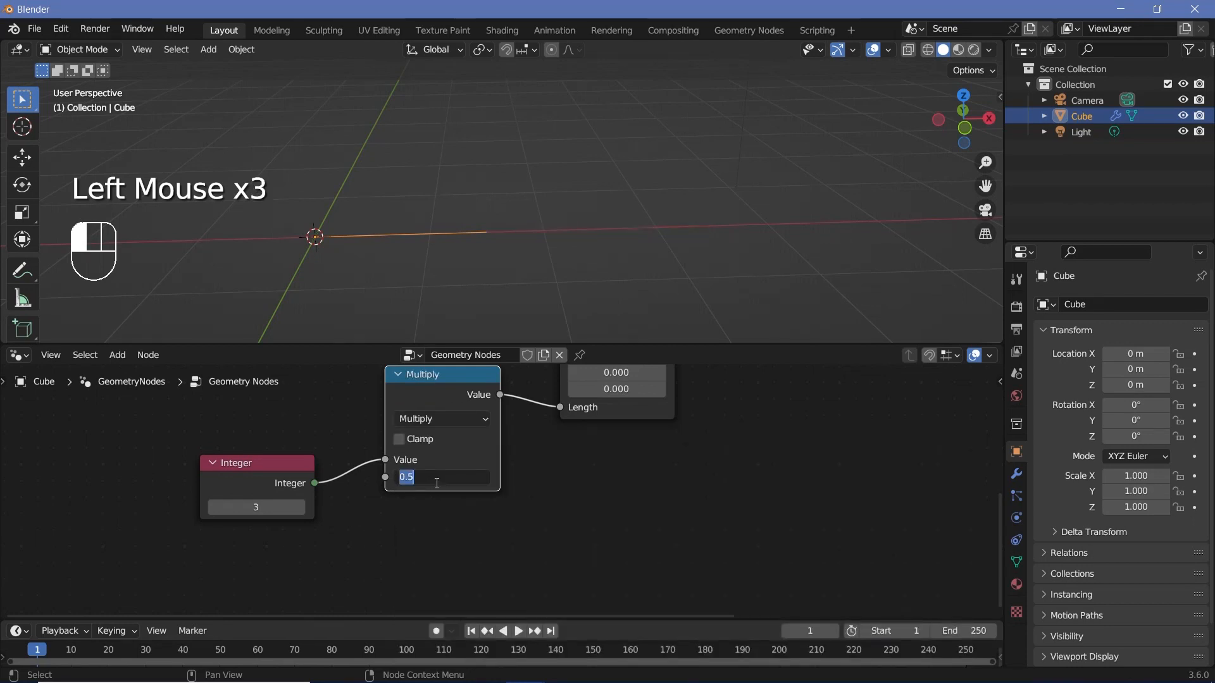
key("Return")
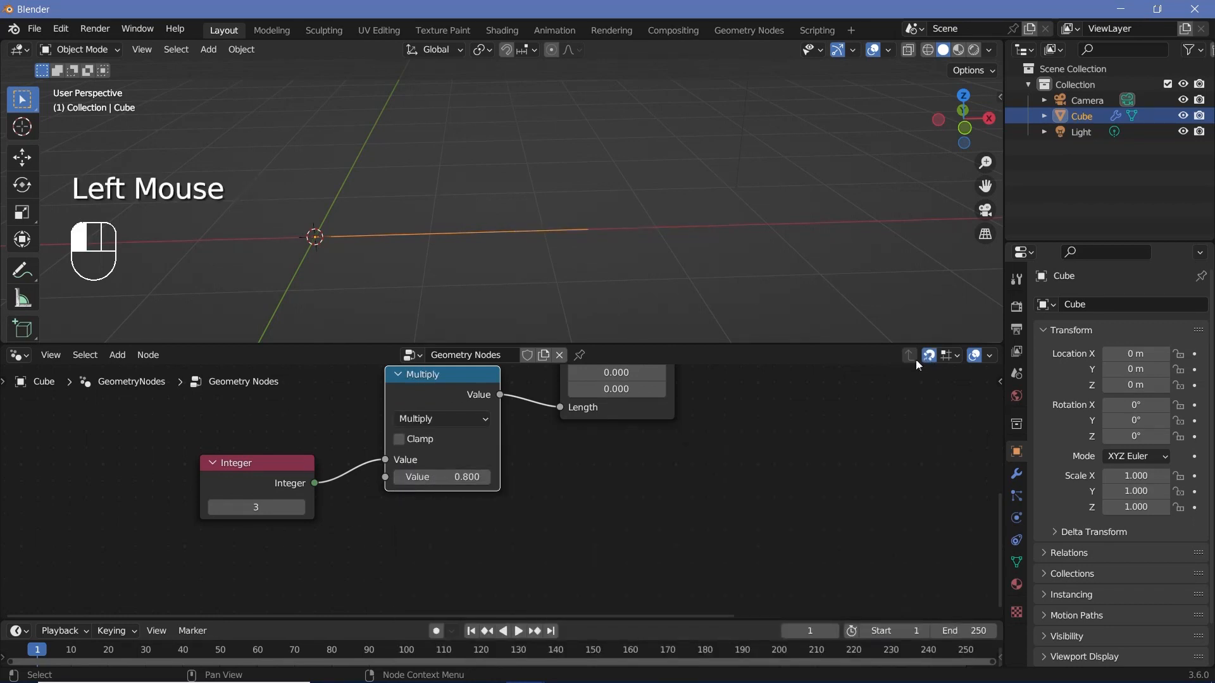
Step: Rearrange the Integer and Multiply nodes into a tidy chain leading to the Curve Line's Length input
left_click_drag(255, 468, 223, 526)
left_click(221, 566)
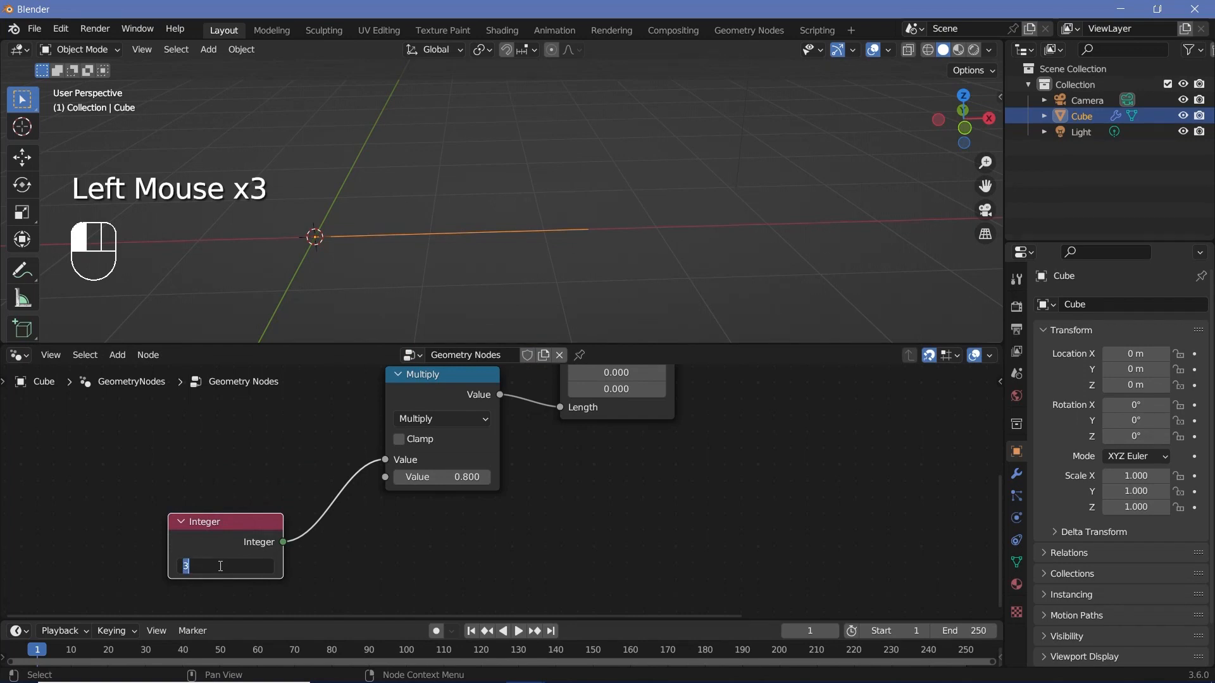
left_click(464, 408)
left_click(464, 408)
middle_click_drag(466, 415, 411, 571)
scroll(390, 482, "up", 2)
scroll(389, 482, "down", 2)
left_click(448, 411)
middle_click_drag(353, 533, 365, 477)
left_click_drag(354, 471, 351, 485)
middle_click_drag(575, 443, 469, 519)
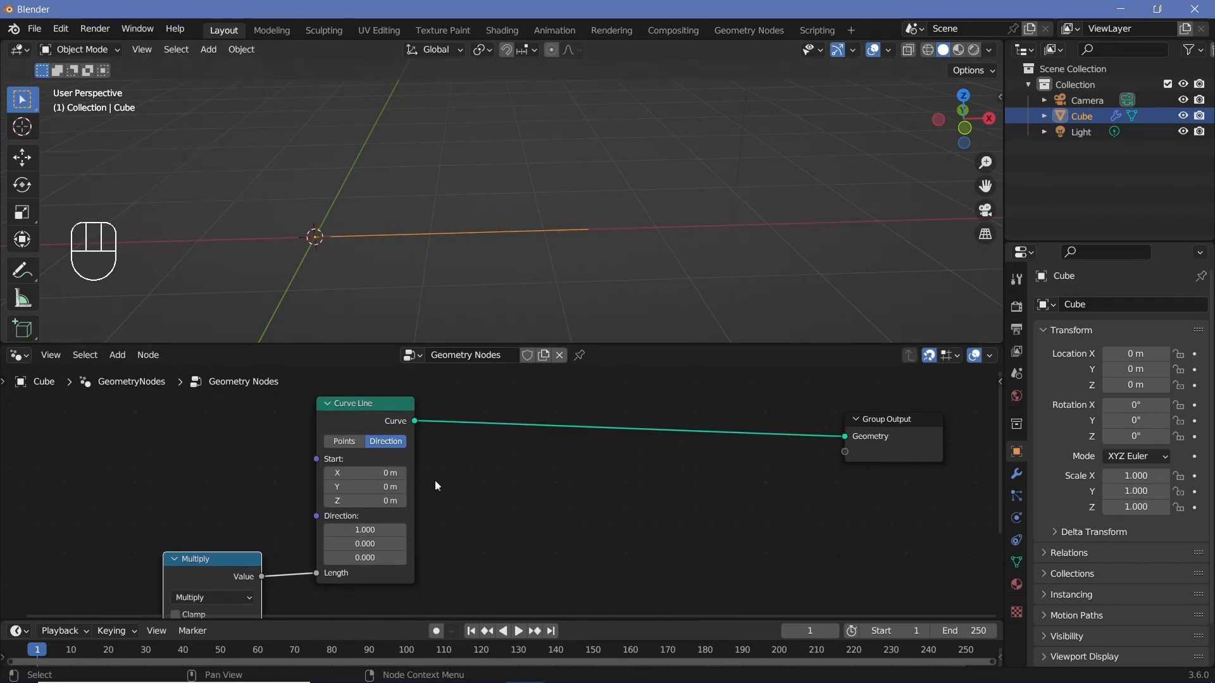
middle_click_drag(434, 480, 640, 337)
left_click(215, 546)
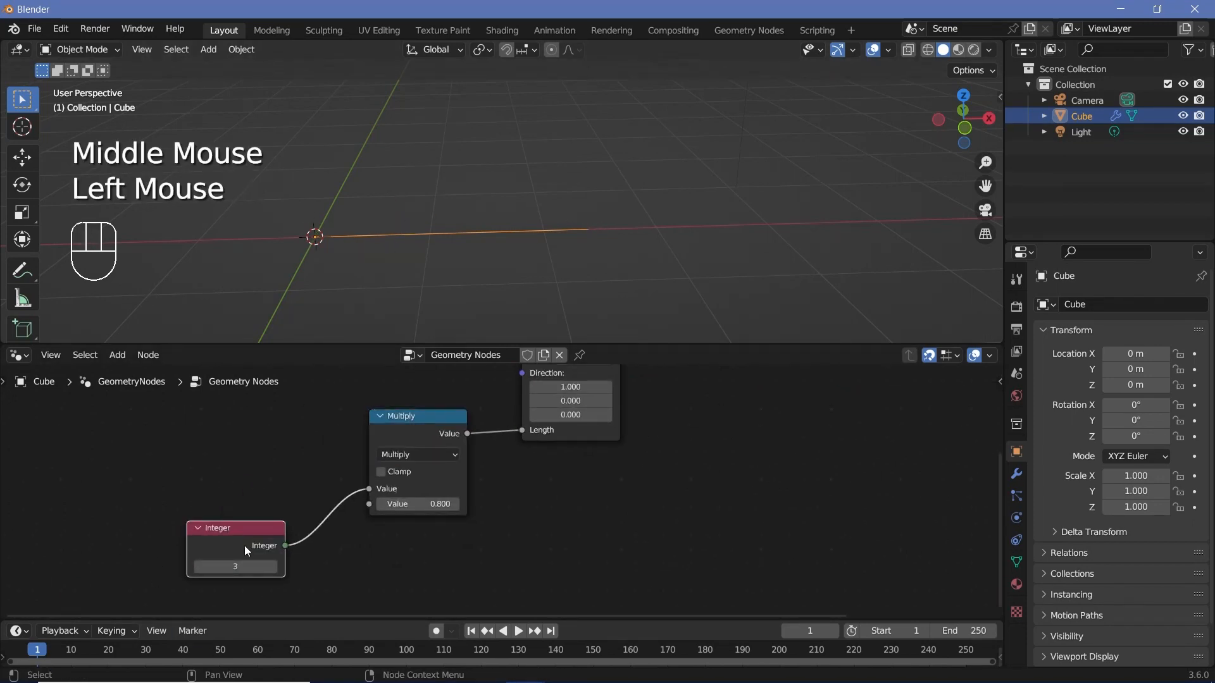
Step: Add a Resample Curve node between the Curve Line and Group Output nodes without linking it
middle_click_drag(660, 523, 548, 552)
key("shift+a")
type("re")
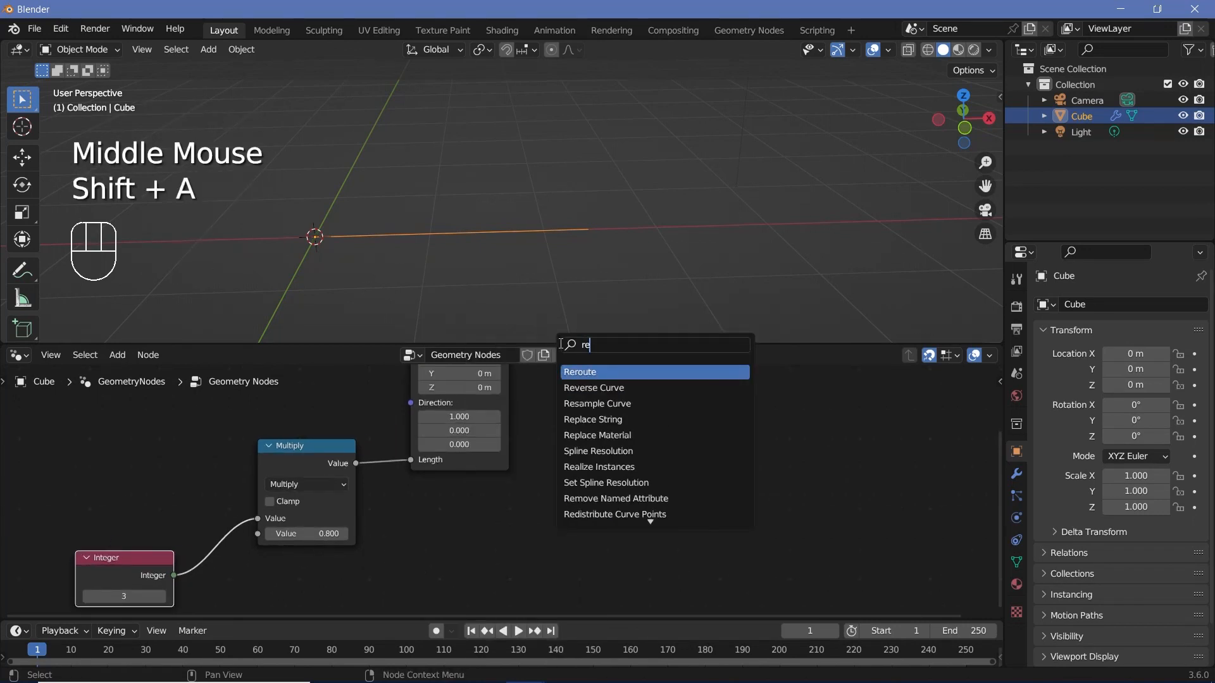
type("sample")
key("Return")
middle_click_drag(622, 414, 571, 518)
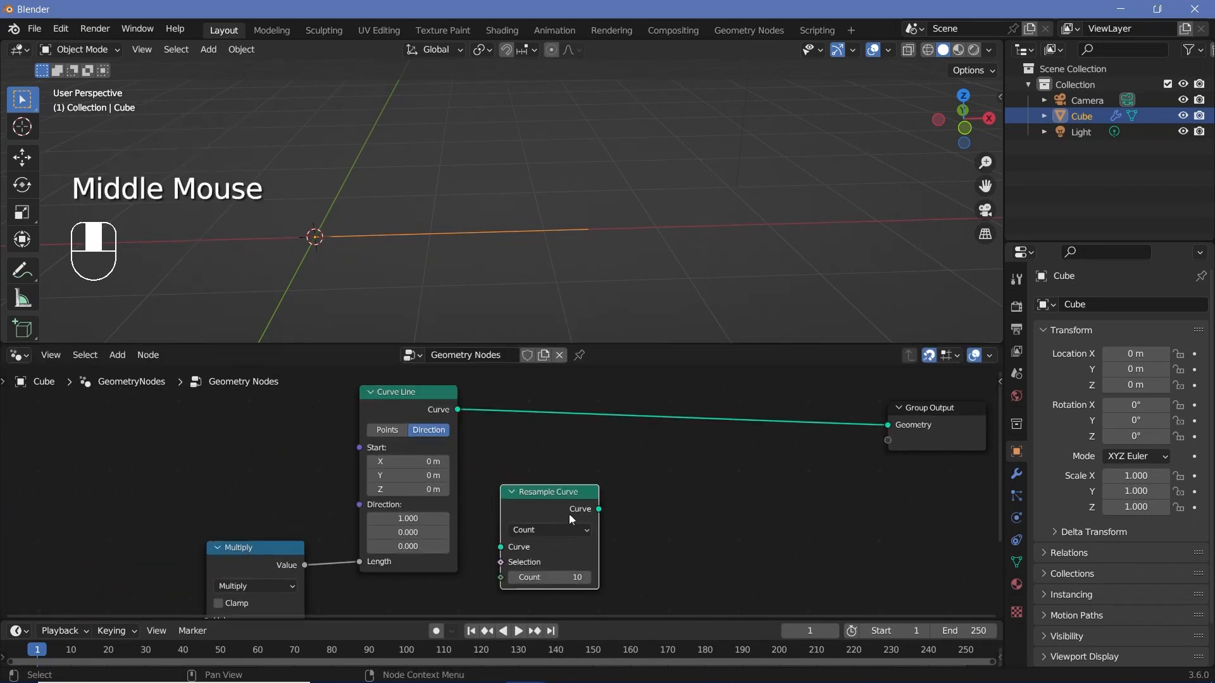
Step: Insert the Resample Curve node on the link between Curve Line and Group Output, and connect the Integer output to its Count
left_click_drag(559, 504, 560, 410)
middle_click_drag(539, 493, 559, 429)
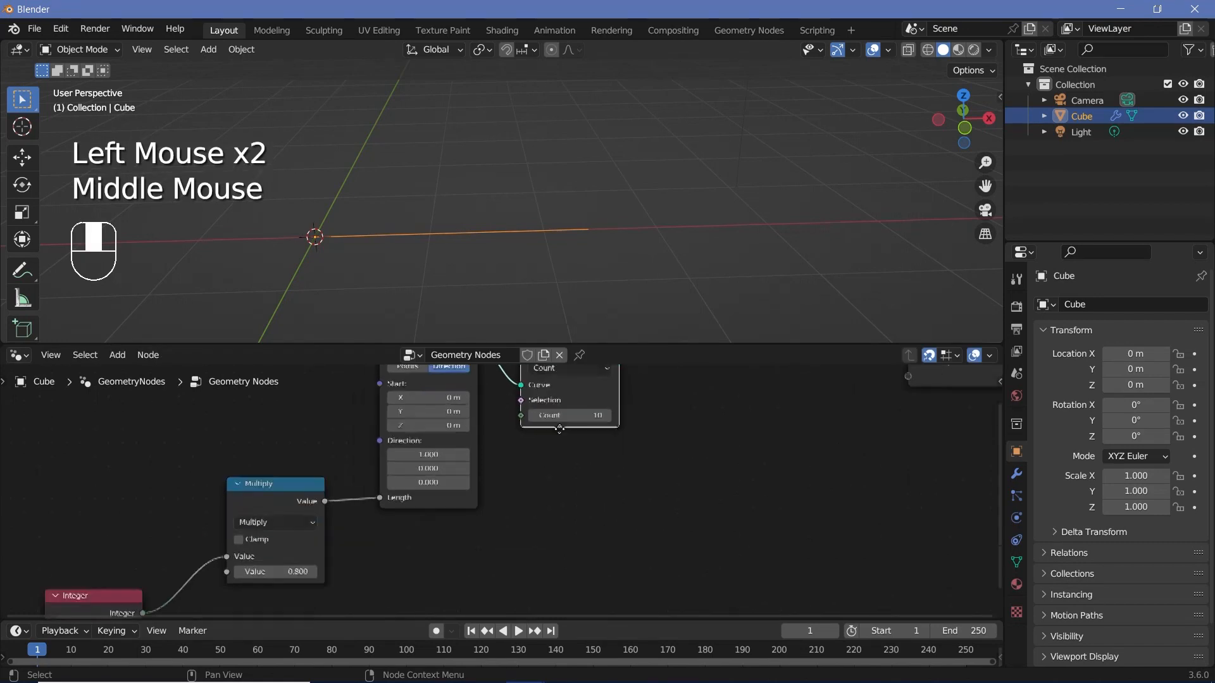
scroll(559, 429, "down", 2)
left_click_drag(252, 559, 531, 413)
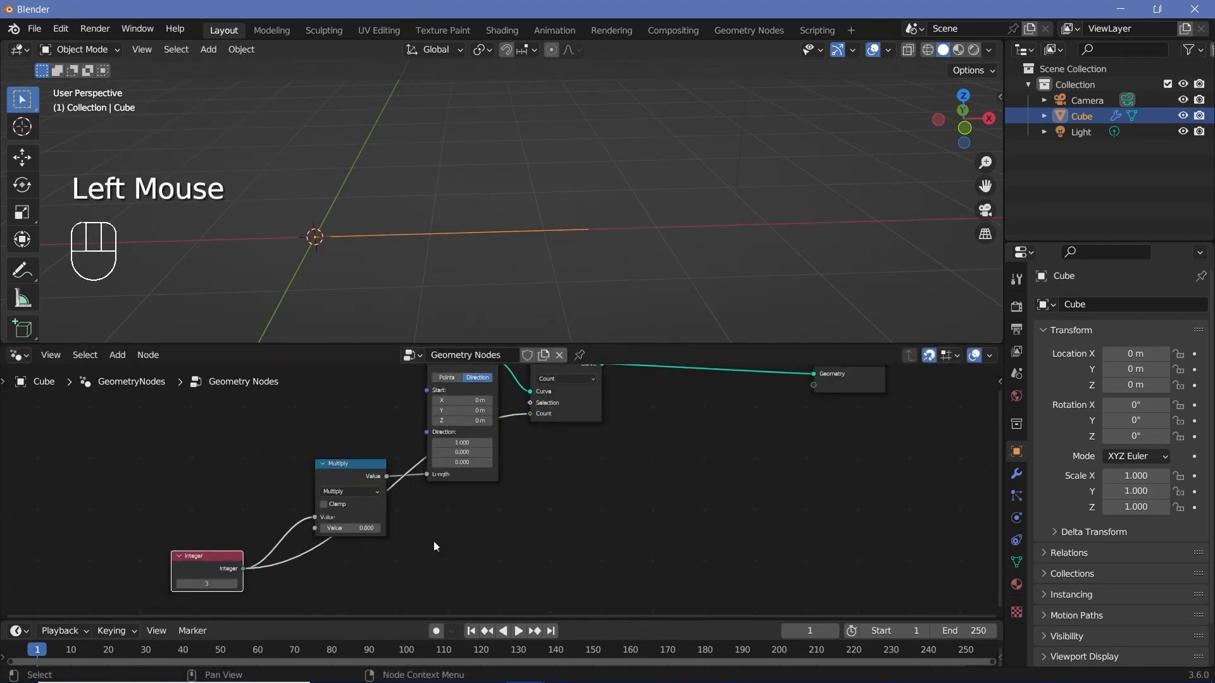
Step: Set the Integer node's value to 6
middle_click_drag(650, 493, 564, 559)
middle_click_drag(398, 597, 552, 461)
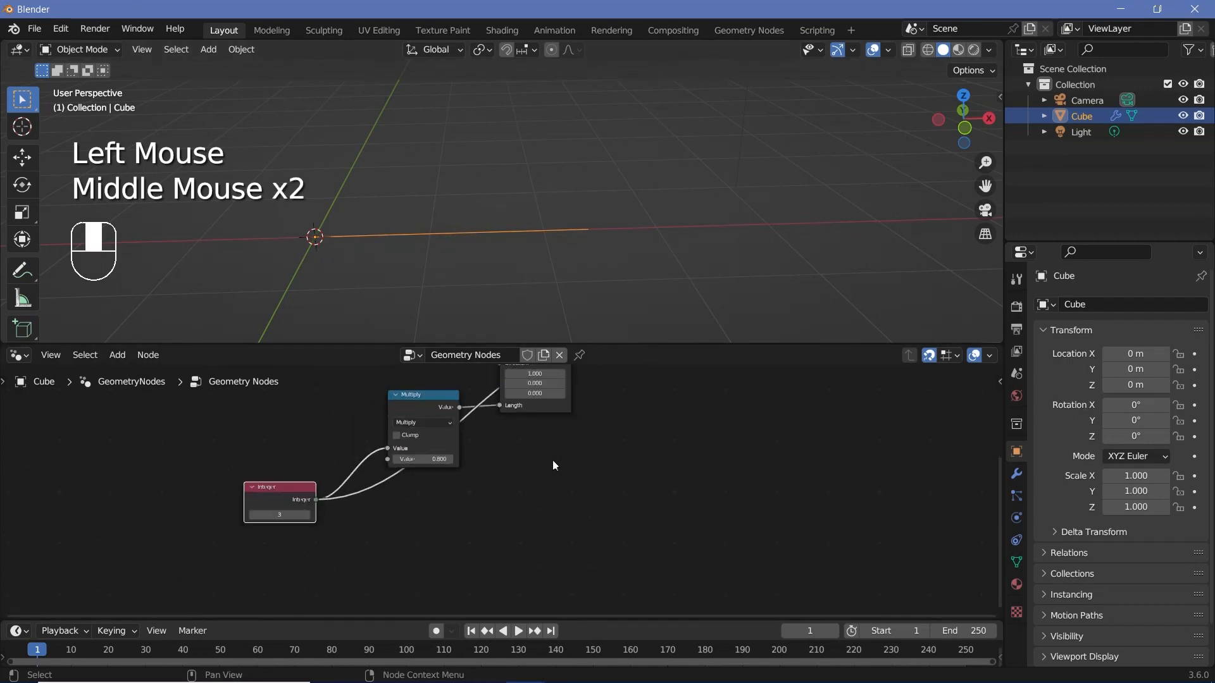
scroll(484, 483, "up", 1)
double_click(253, 520)
type("6")
key("Return")
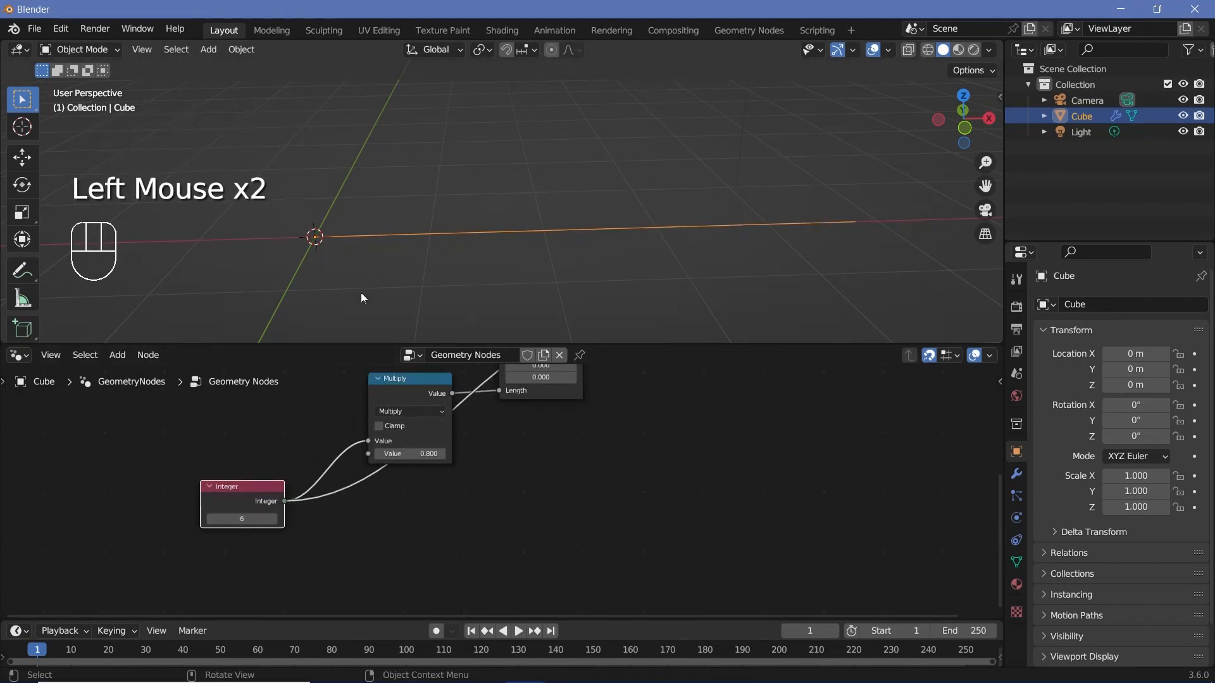
scroll(691, 260, "down", 2)
middle_click_drag(691, 259, 432, 240)
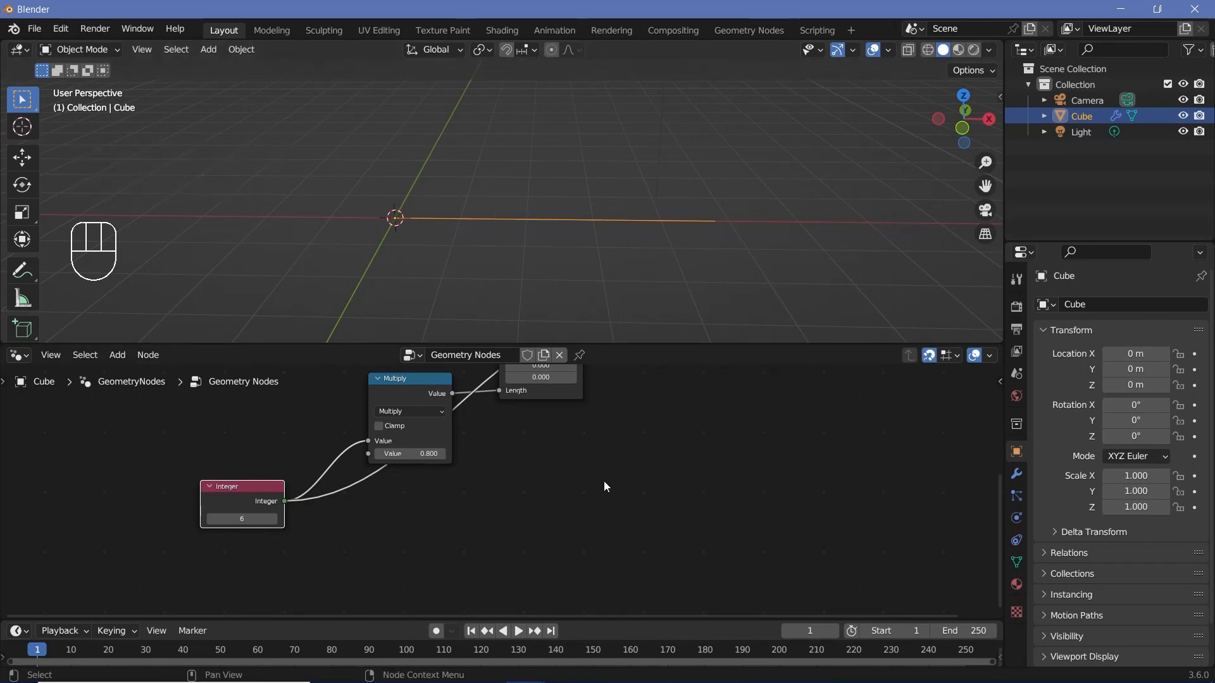
Step: Insert an Instance on Points node on the link between Resample Curve and Group Output
middle_click_drag(603, 480, 468, 595)
scroll(468, 595, "down", 1)
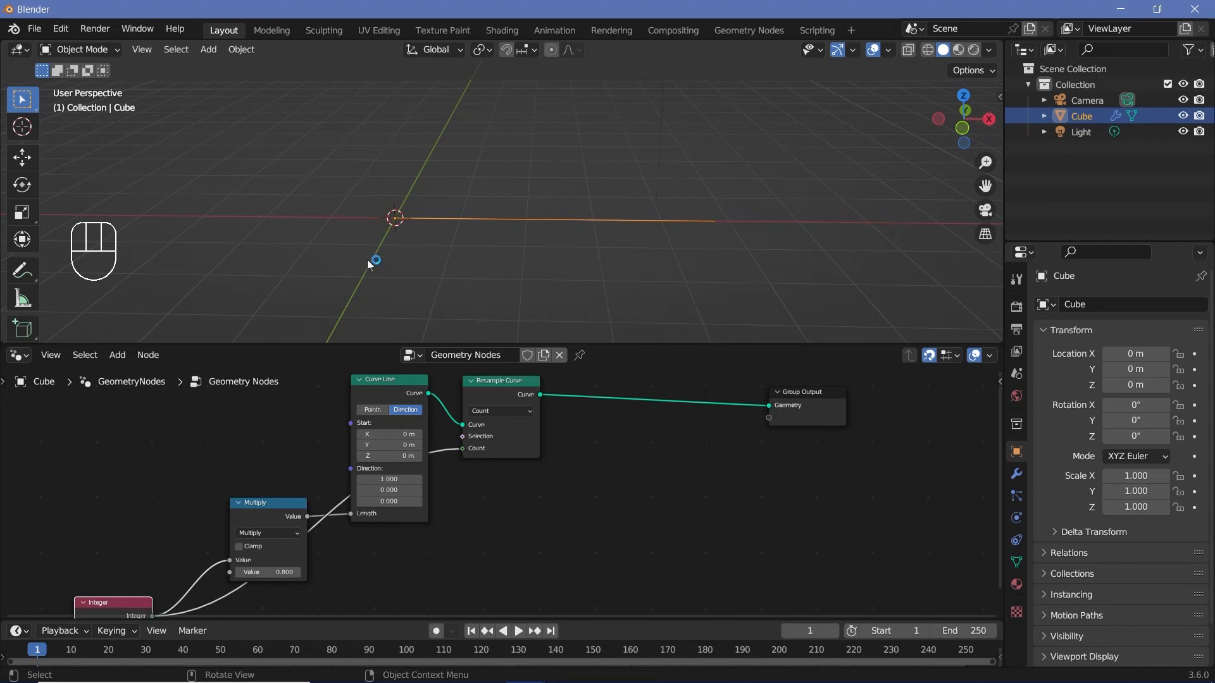
middle_click_drag(563, 504, 430, 515)
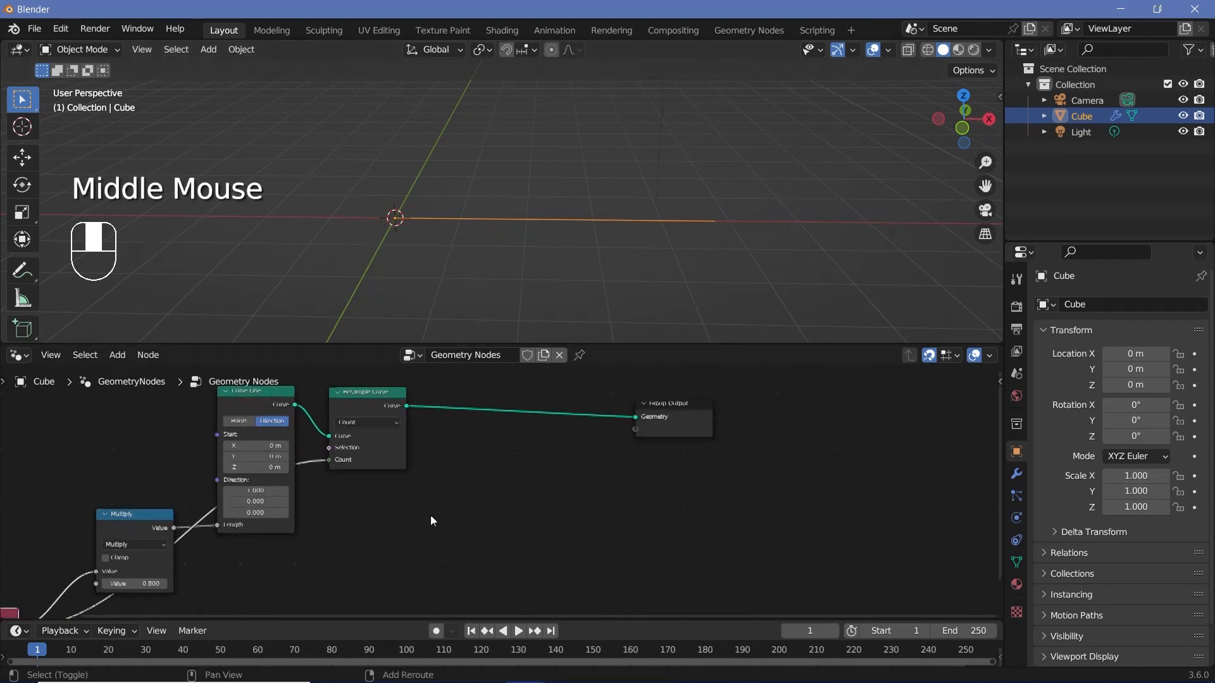
key("shift+a")
left_click(458, 343)
type("instance on")
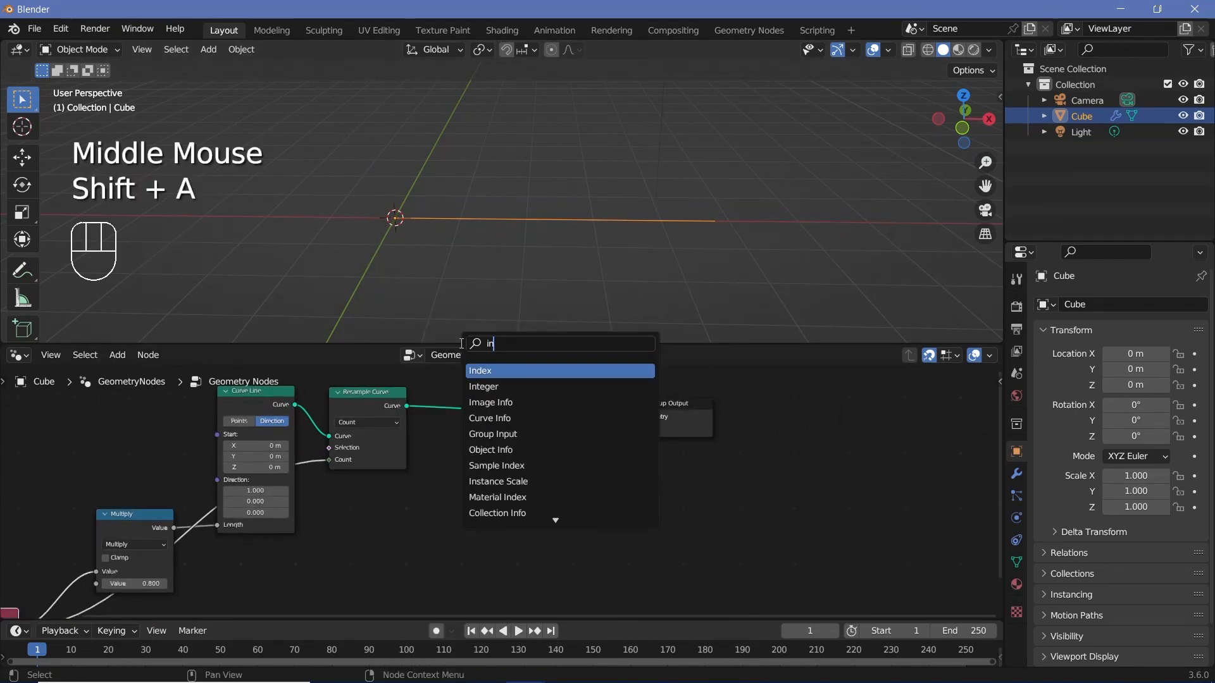
key("Return")
left_click(486, 421)
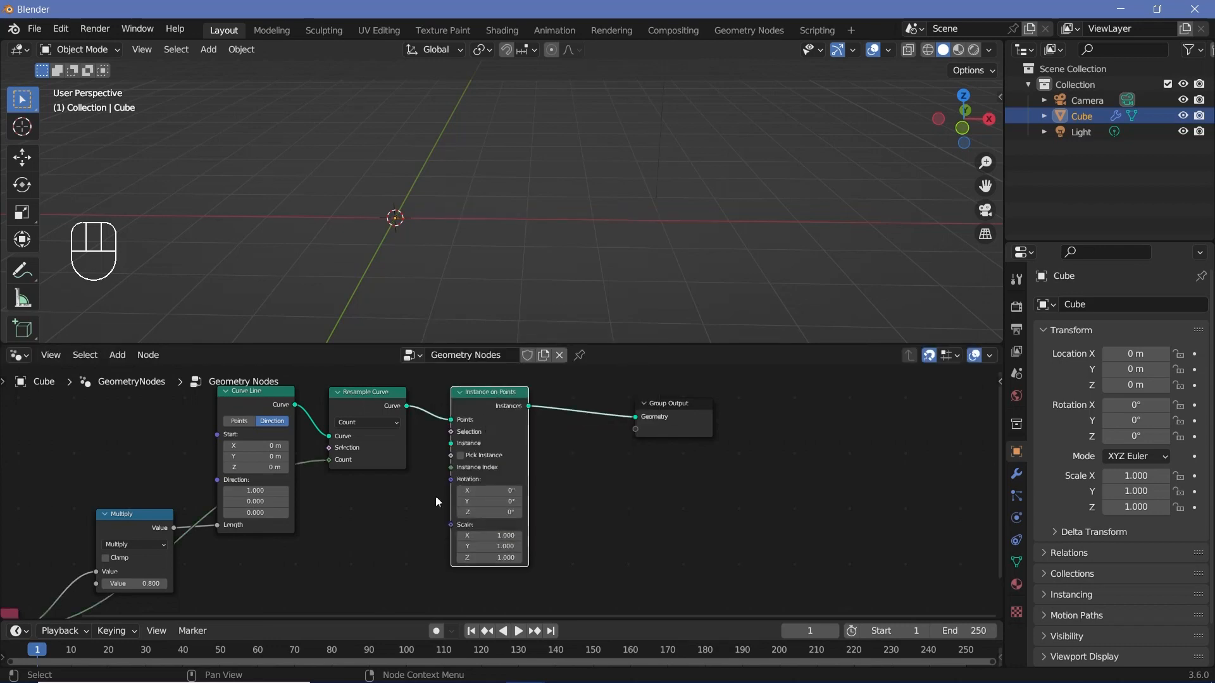
Step: Add a Curve Circle node and connect its Curve output to the Instance input of Instance on Points
middle_click_drag(435, 502, 486, 450)
key("shift+a")
left_click(406, 347)
type("cur")
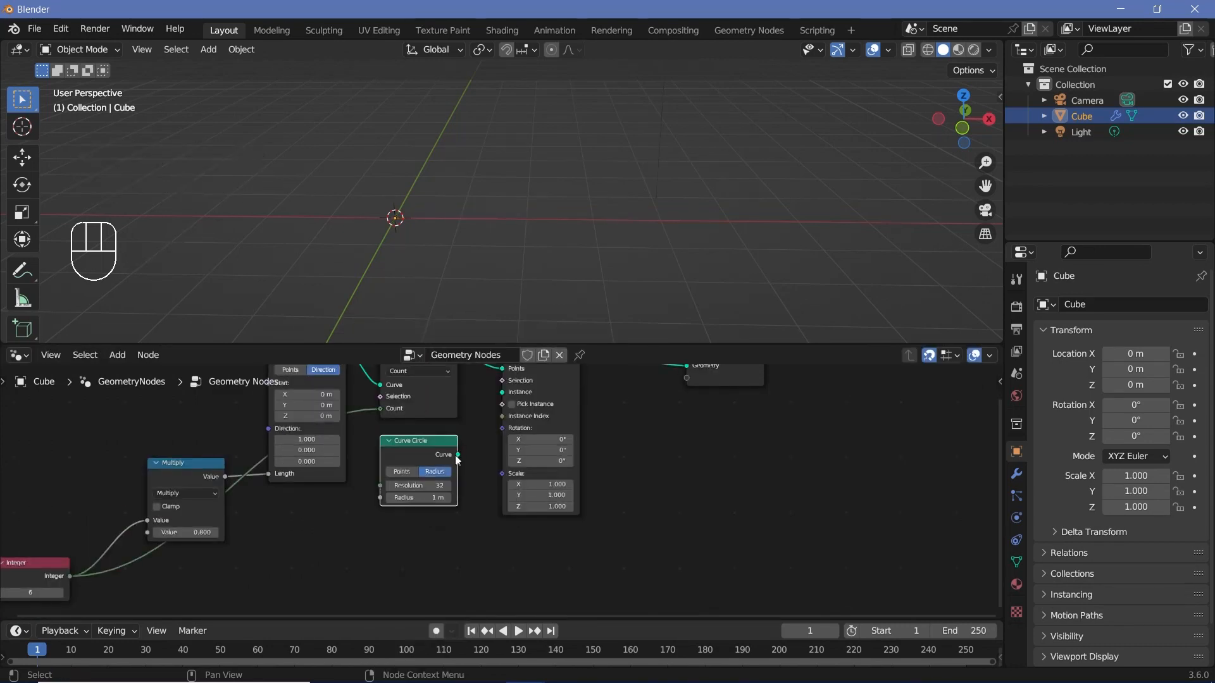
left_click_drag(458, 455, 517, 421)
Step: Set the Y rotation on the Instance on Points node to 90°
middle_click_drag(439, 270, 559, 256)
scroll(514, 290, "up", 2)
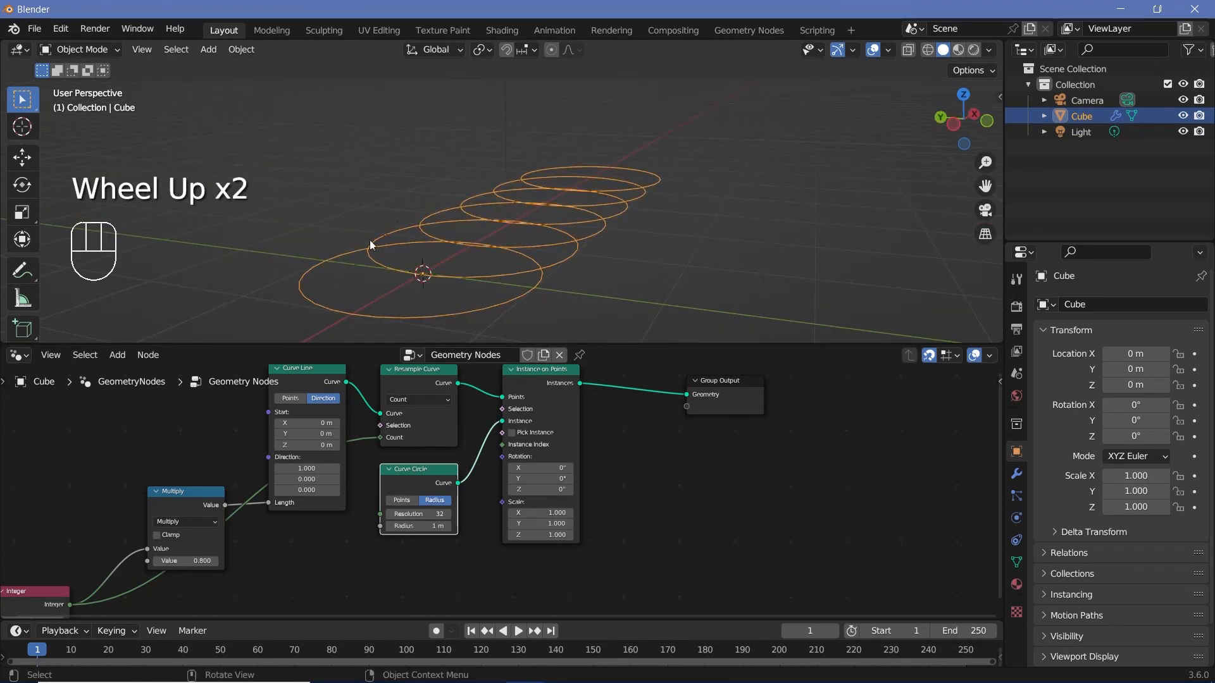
scroll(530, 443, "up", 2)
left_click(548, 475)
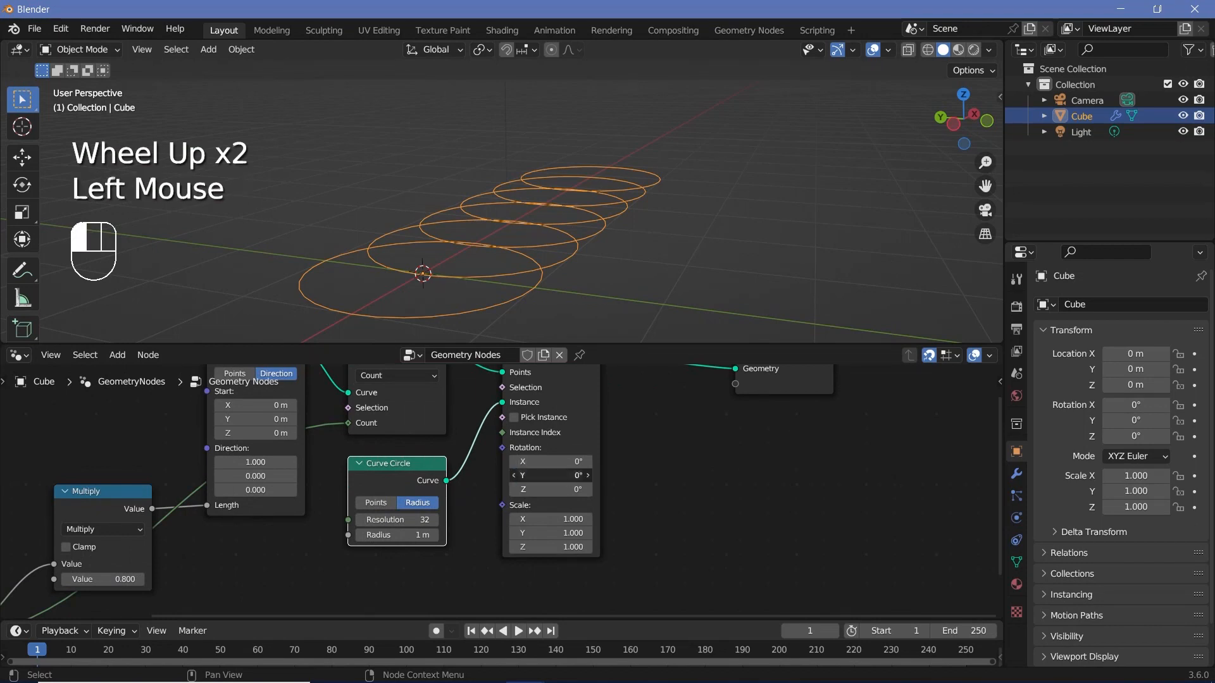
key("Return")
Step: Reduce the Curve Circle's resolution to 5
middle_click_drag(462, 278, 537, 257)
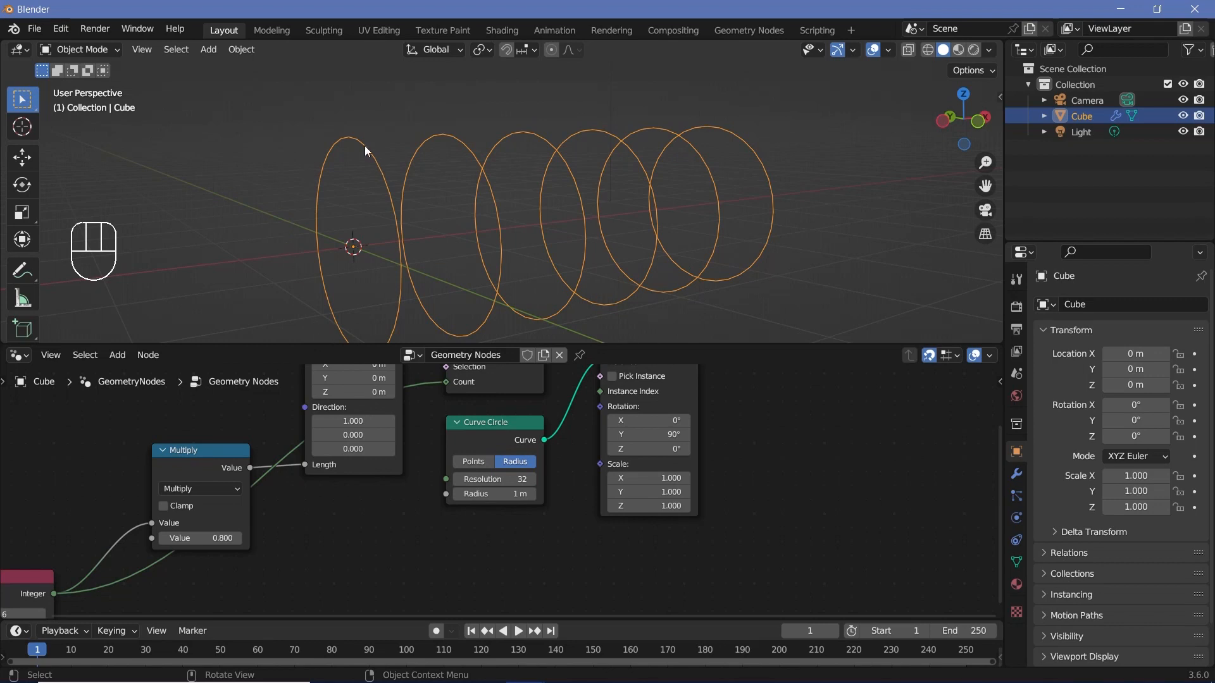
left_click_drag(500, 479, 459, 479)
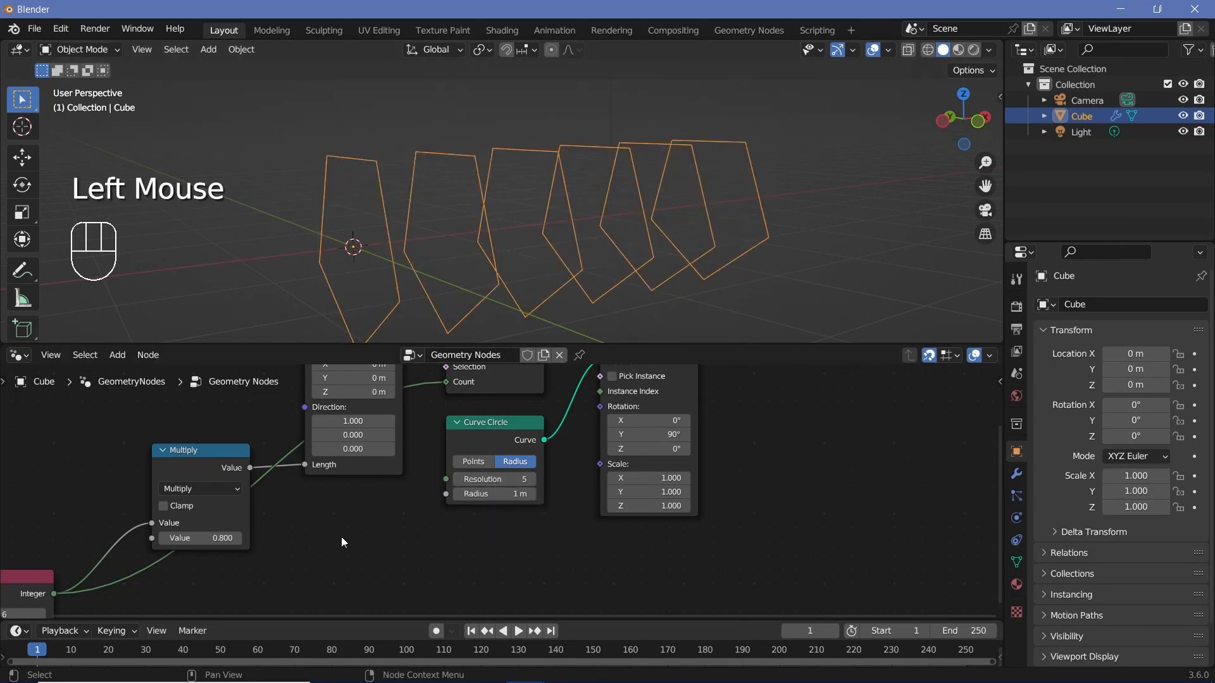
middle_click_drag(600, 443, 511, 510)
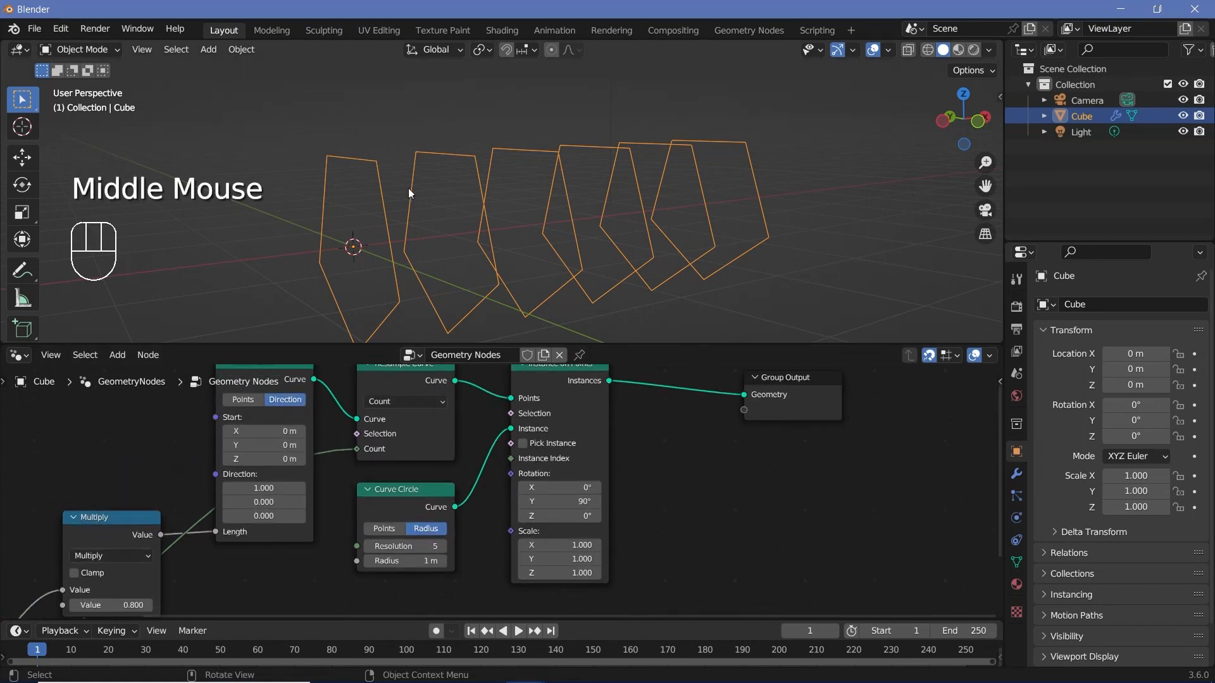
Step: Move the Group Output node farther away and insert a Rotate Instances node on the link after Instance on Points
middle_click_drag(753, 395, 663, 405)
left_click_drag(663, 404, 794, 390)
key("shift+a")
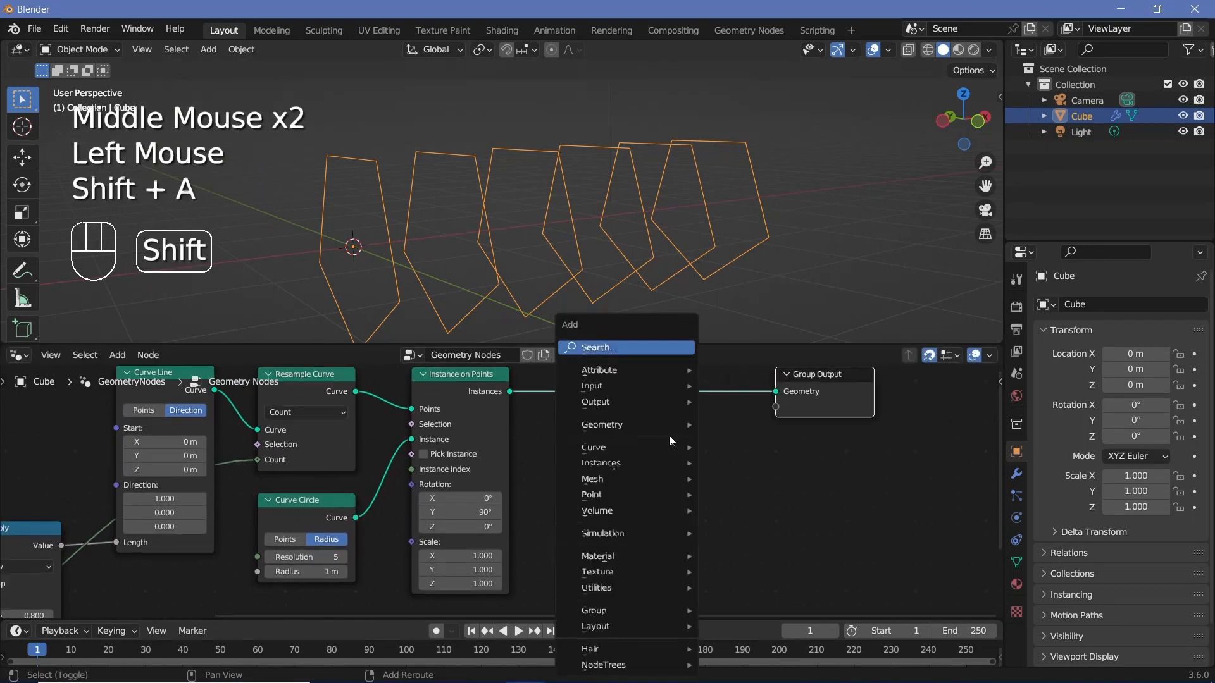
left_click(635, 348)
type("rota")
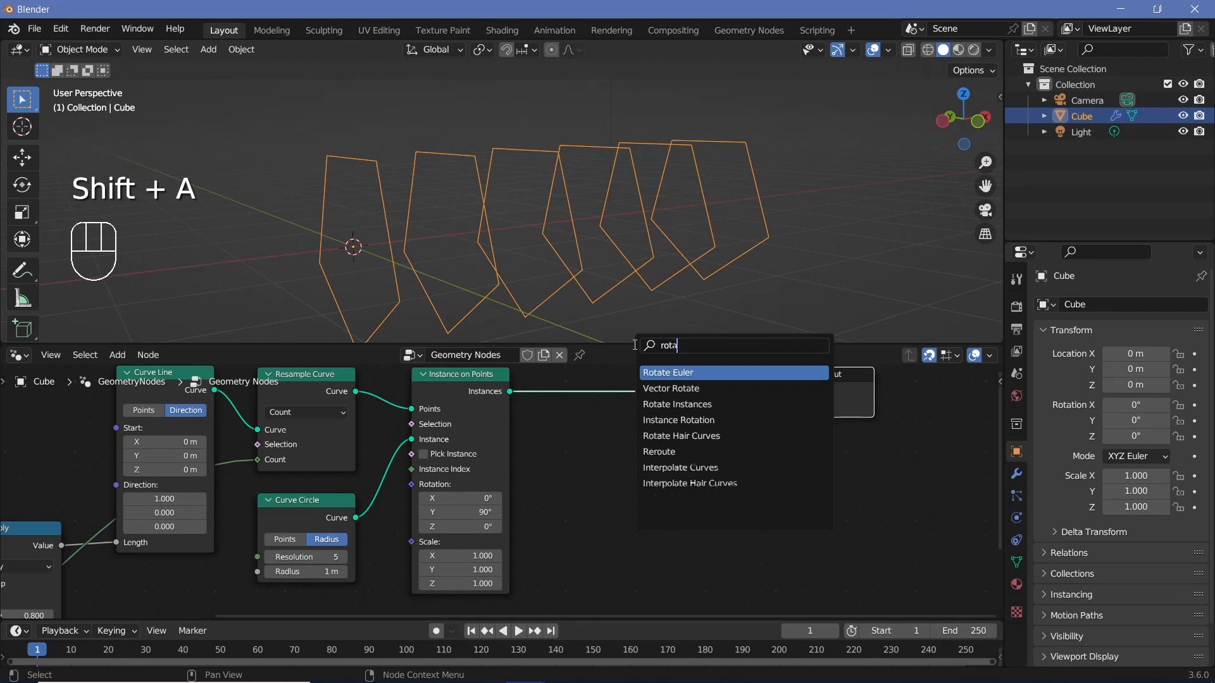
type("te in")
key("Return")
left_click(650, 393)
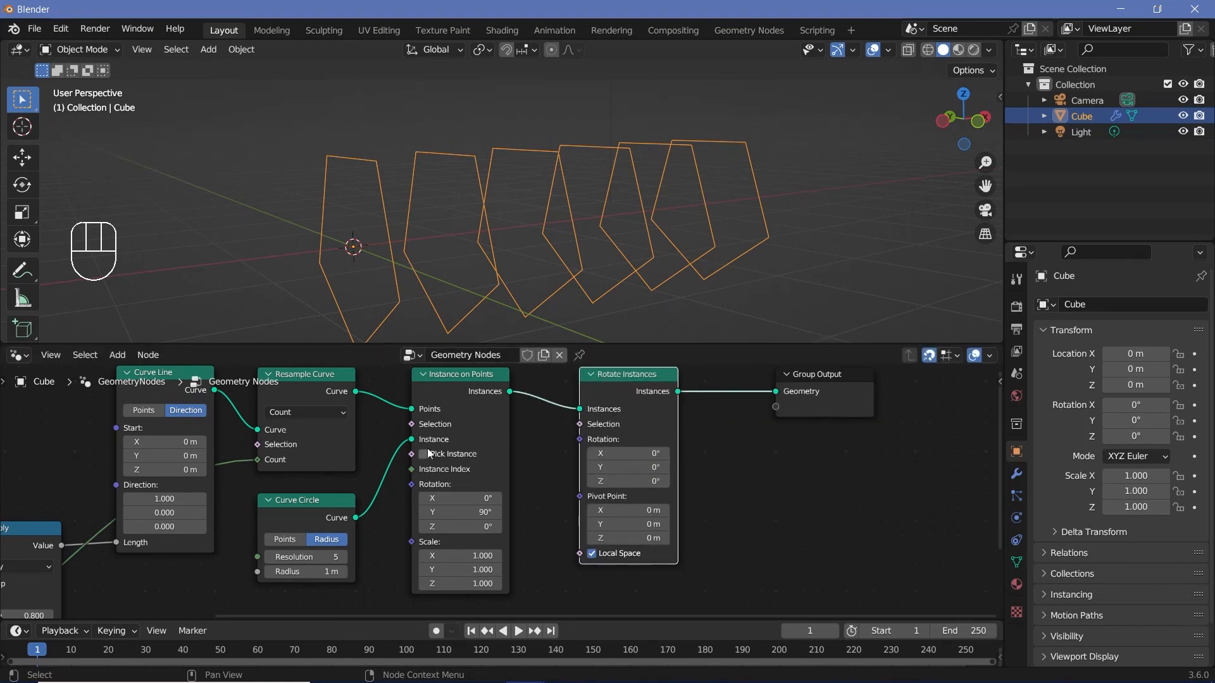
Step: Turn off Local Space on the Rotate Instances node and set its X rotation to about -133°
mouse_move(632, 452)
left_mouse_down()
mouse_move(585, 453)
mouse_move(635, 453)
mouse_move(623, 453)
left_mouse_up()
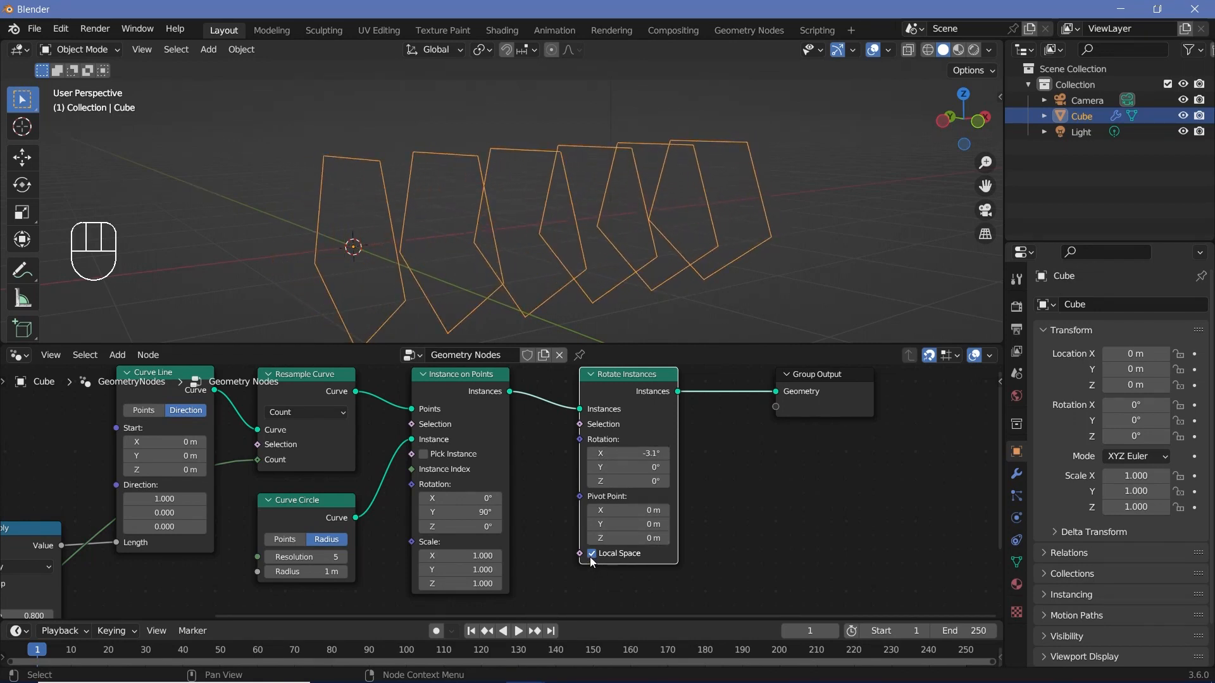
left_click(592, 556)
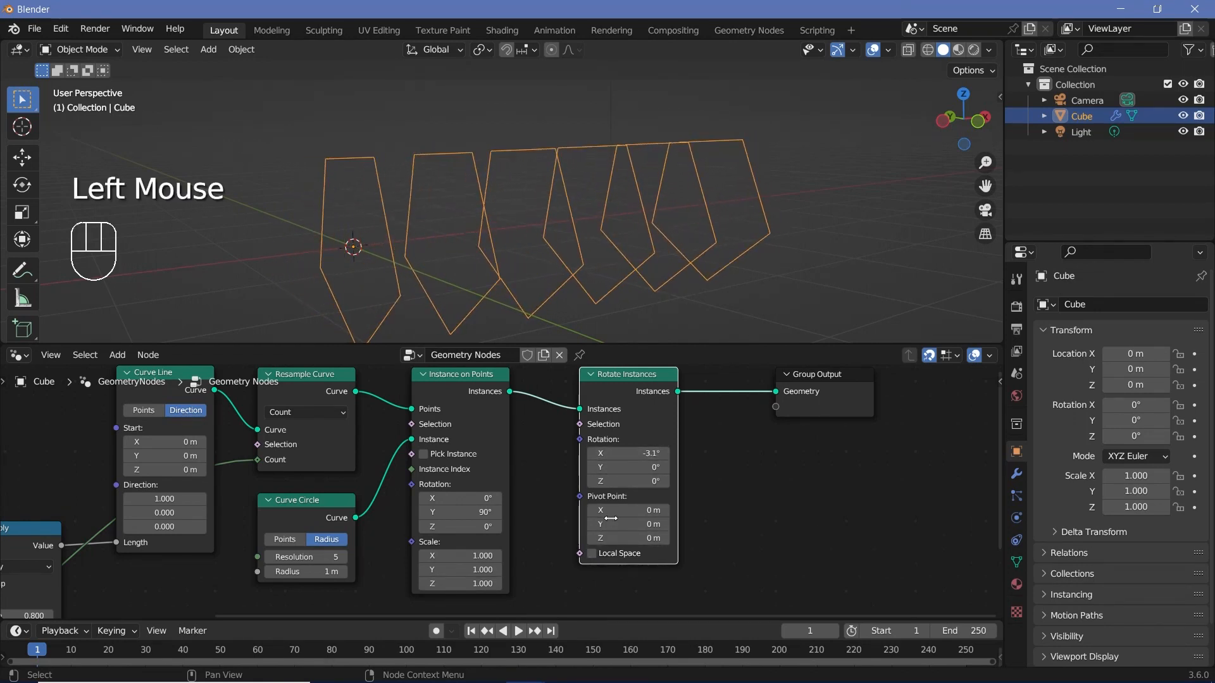
left_click_drag(626, 453, 772, 453)
Step: Try a Curve Circle resolution of 512 with the Rotate Instances X rotation at about -177°, and return the resolution to 5
scroll(395, 509, "up", 2)
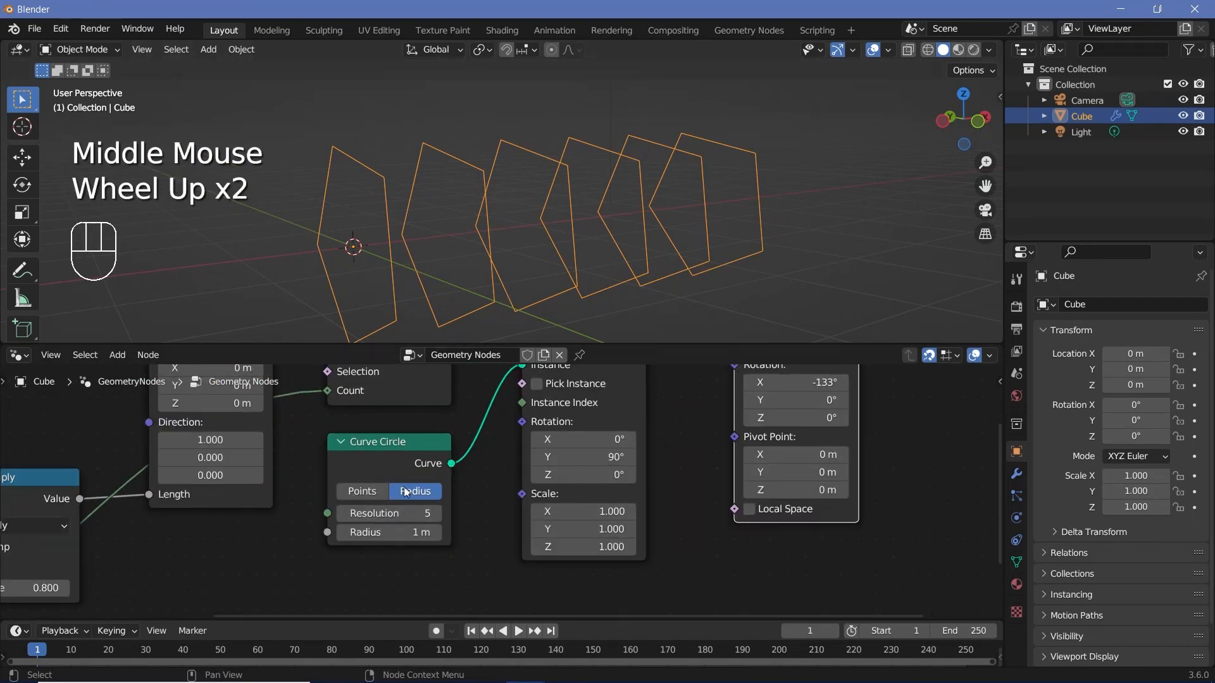
left_click_drag(403, 512, 455, 511)
middle_click_drag(739, 481, 663, 540)
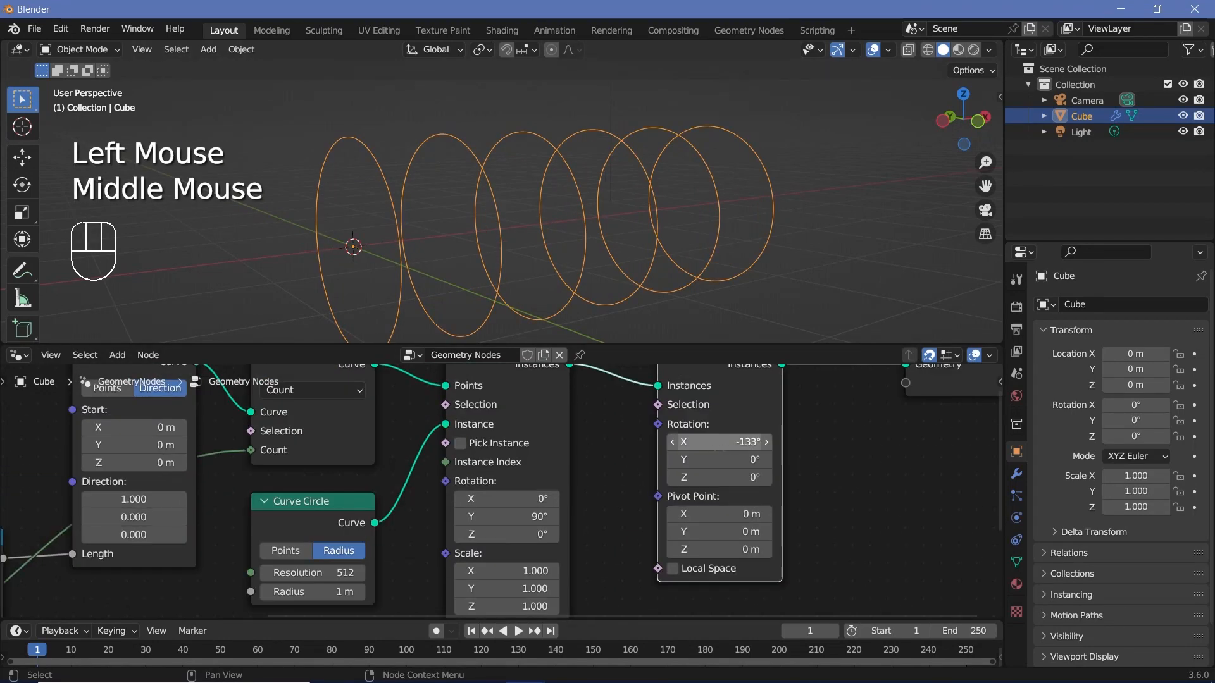
left_click_drag(727, 442, 735, 442)
double_click(314, 573)
type("5")
key("Return")
left_click(327, 511)
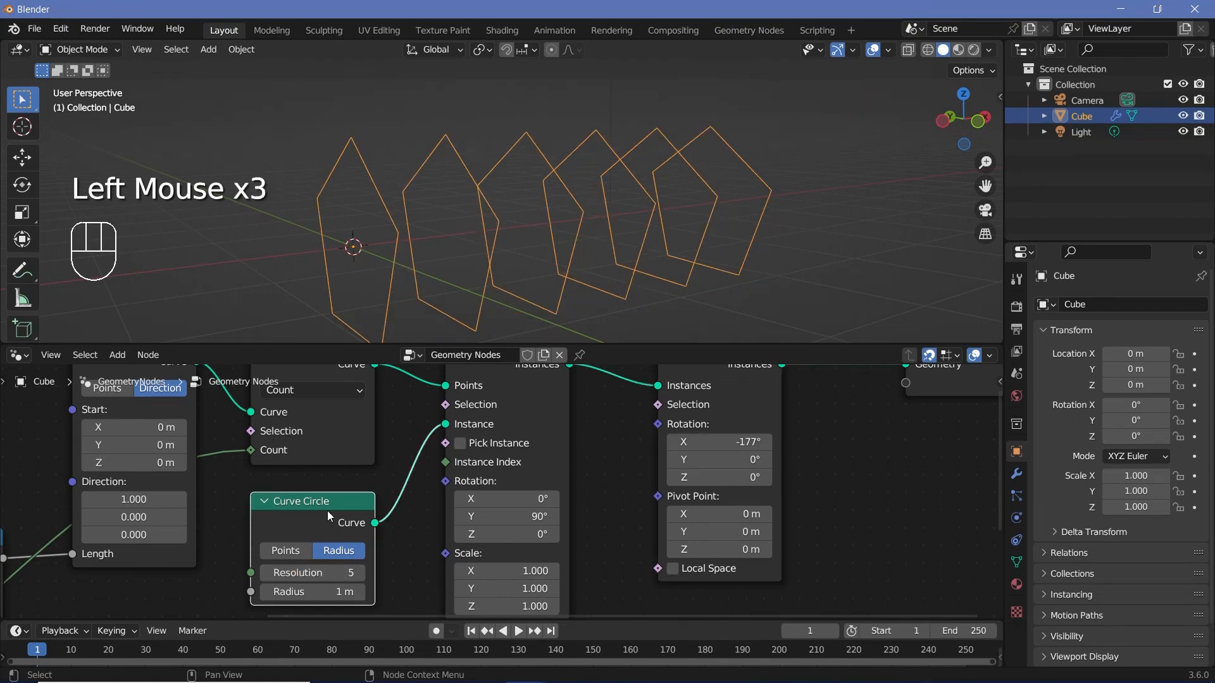
Step: Move the Group Output node farther away from Rotate Instances
middle_click_drag(725, 380, 639, 415)
left_click(639, 415)
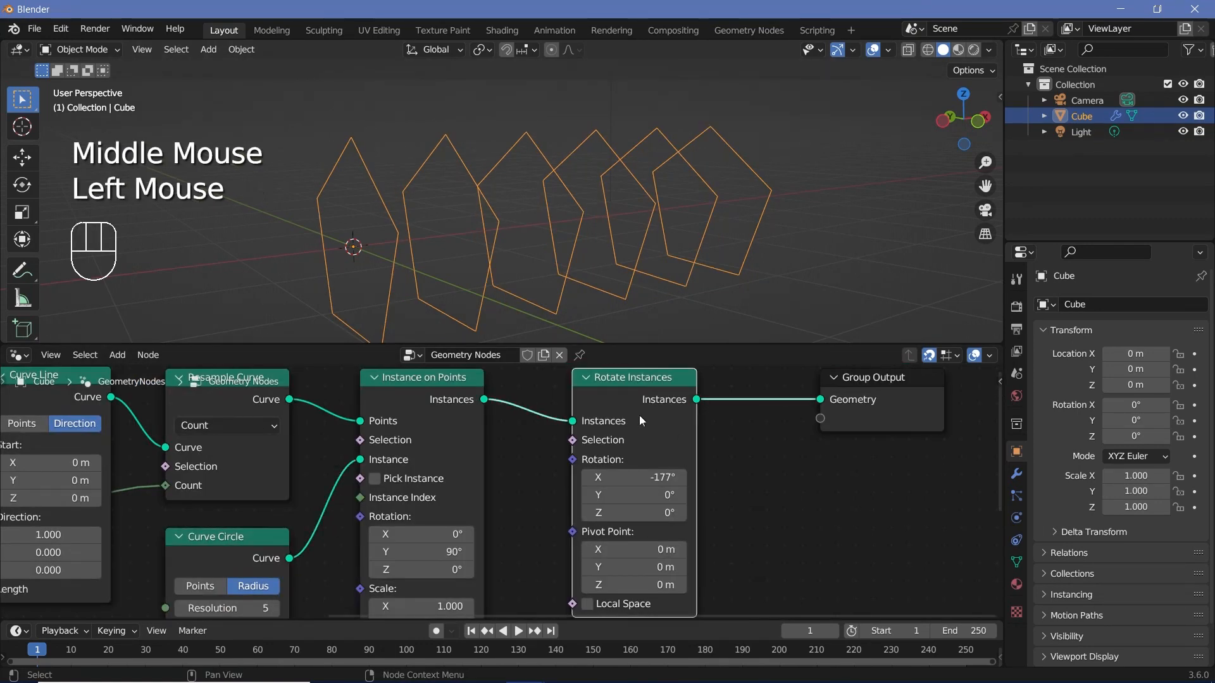
middle_click_drag(740, 477, 583, 506)
left_click_drag(773, 439, 990, 439)
Step: Turn the X rotation on the Rotate Instances node to about -218°
middle_click_drag(560, 501, 689, 466)
scroll(688, 469, "up", 1)
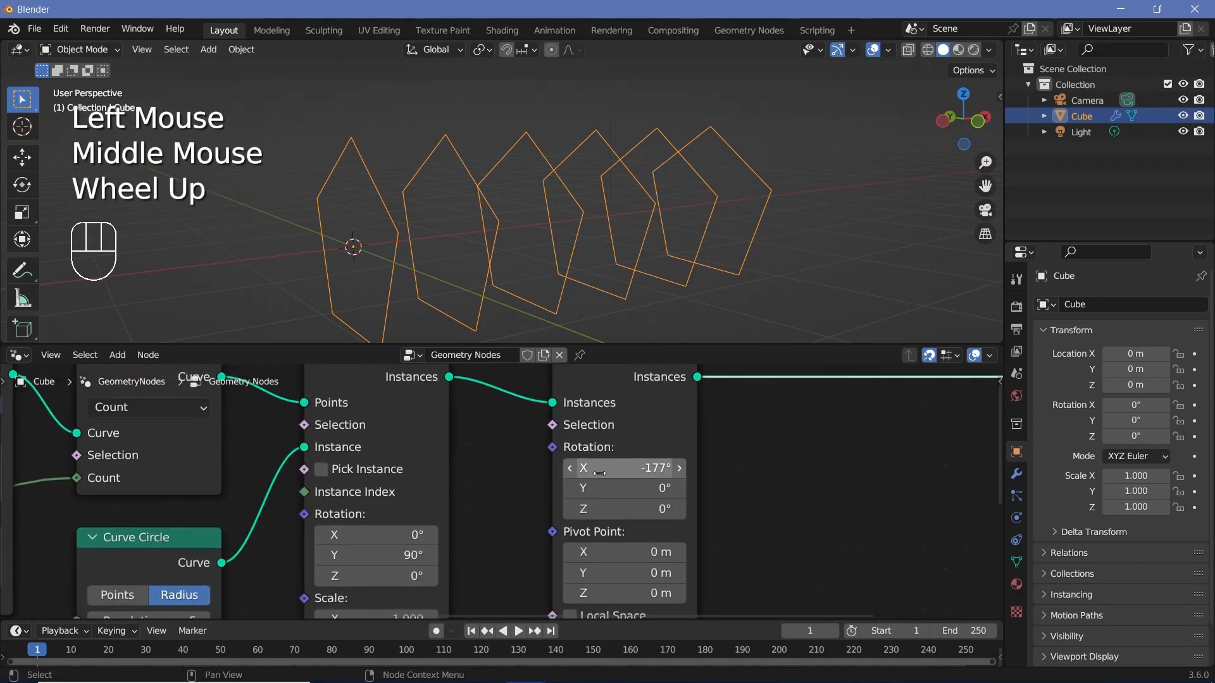
left_click_drag(601, 470, 574, 470)
Step: Move the Rotate Instances node farther from Instance on Points and set its X rotation to about -150°
middle_click_drag(379, 535, 528, 434)
scroll(506, 495, "down", 3)
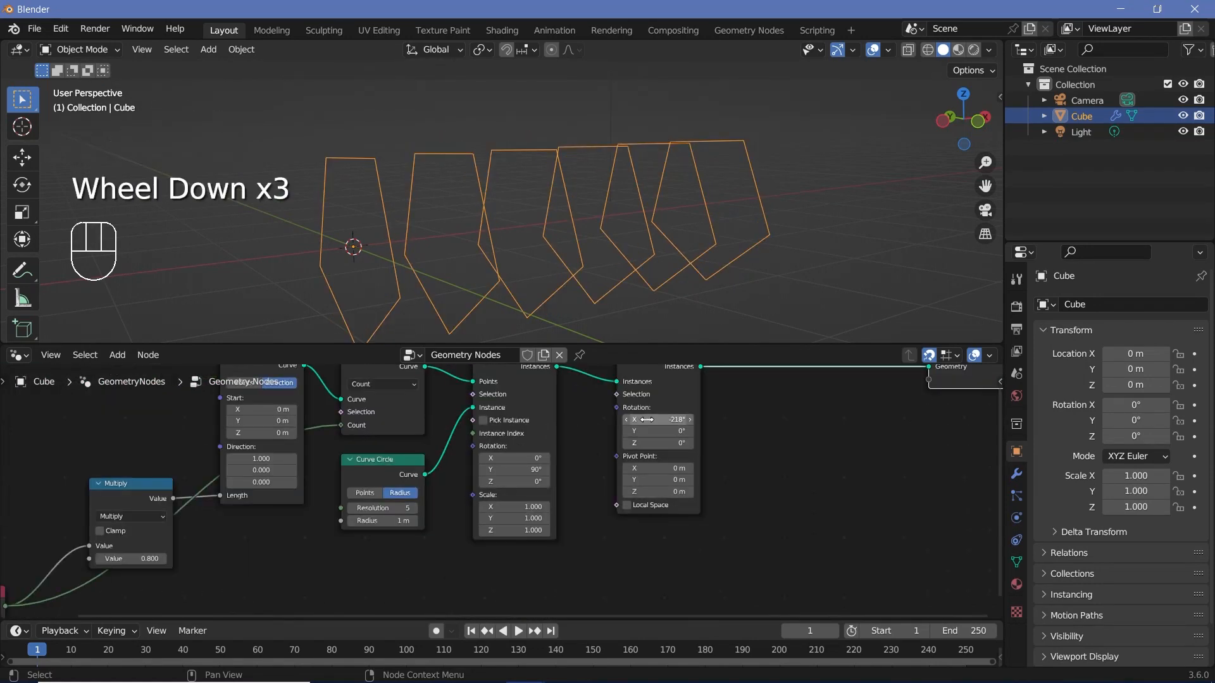
middle_click_drag(683, 408, 581, 449)
left_click_drag(592, 445, 654, 443)
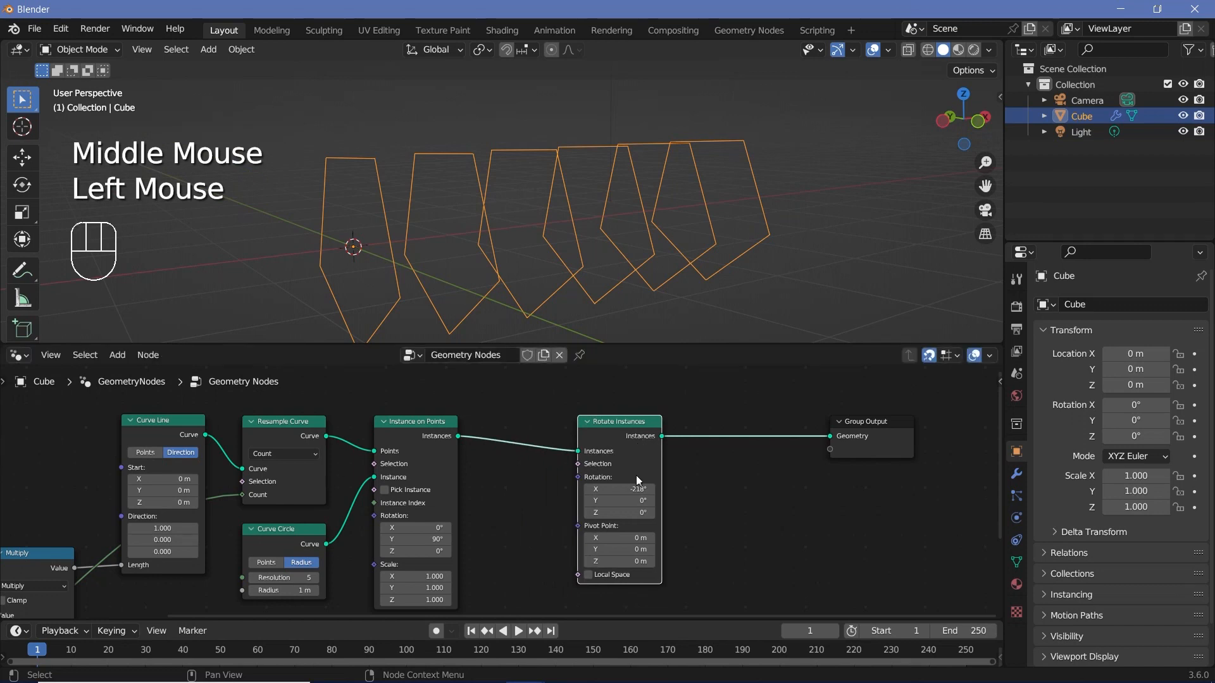
left_click_drag(617, 489, 667, 489)
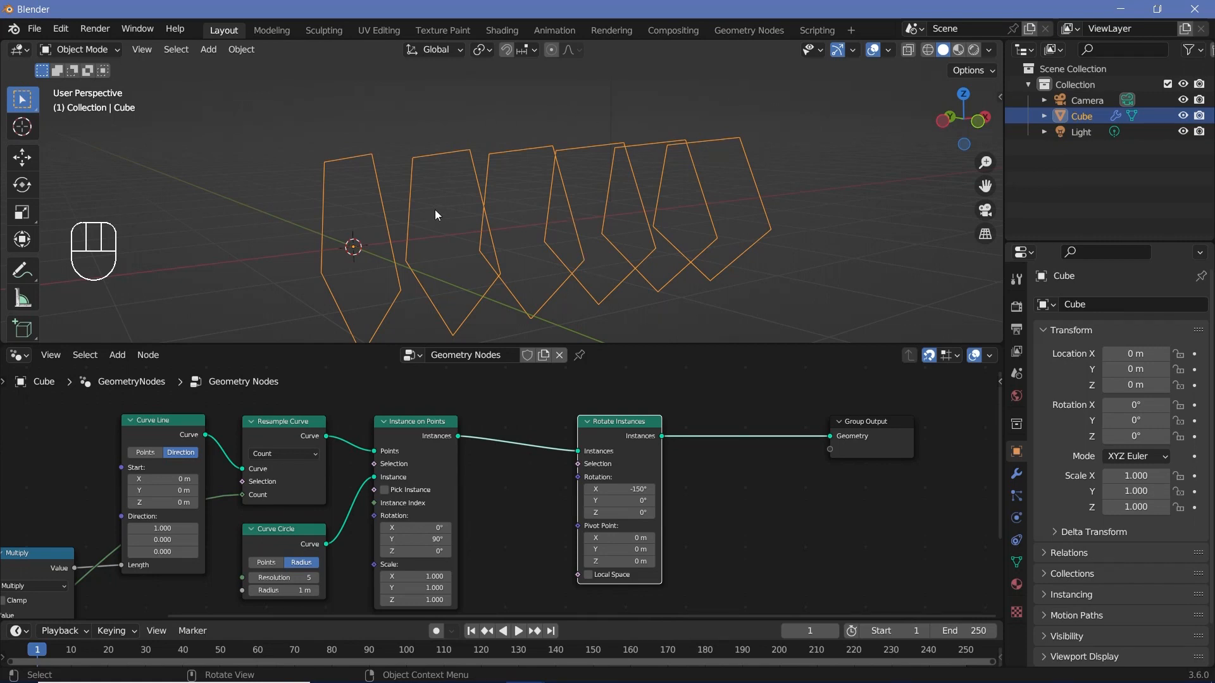
Step: Add a Combine XYZ node and connect its Vector output to the Rotation input of Rotate Instances
middle_click_drag(551, 563, 542, 515)
key("shift+a")
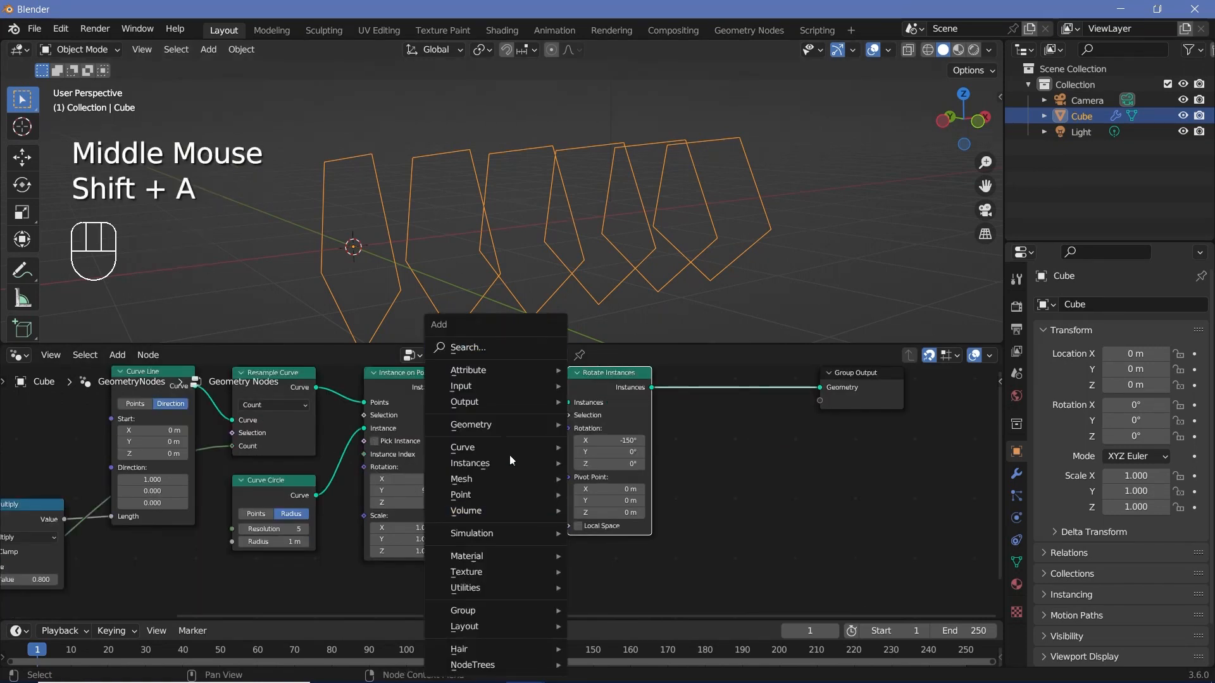
left_click(488, 353)
type("combine")
key("Return")
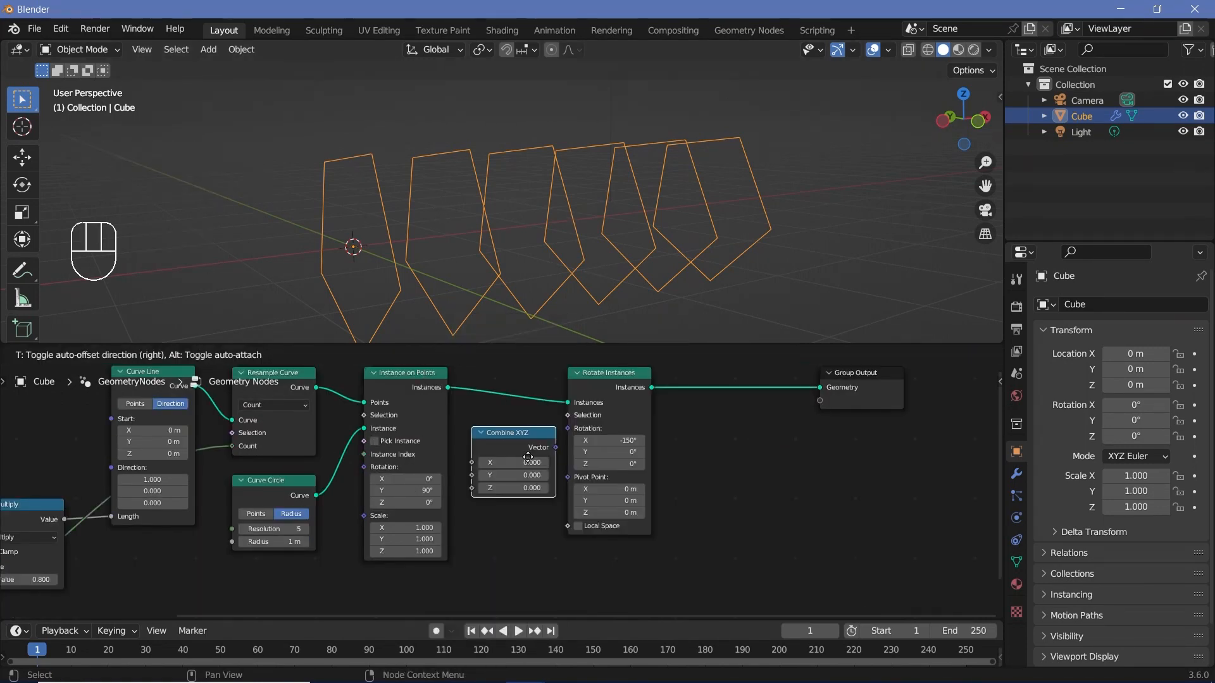
left_click(527, 457)
left_click_drag(555, 448, 572, 434)
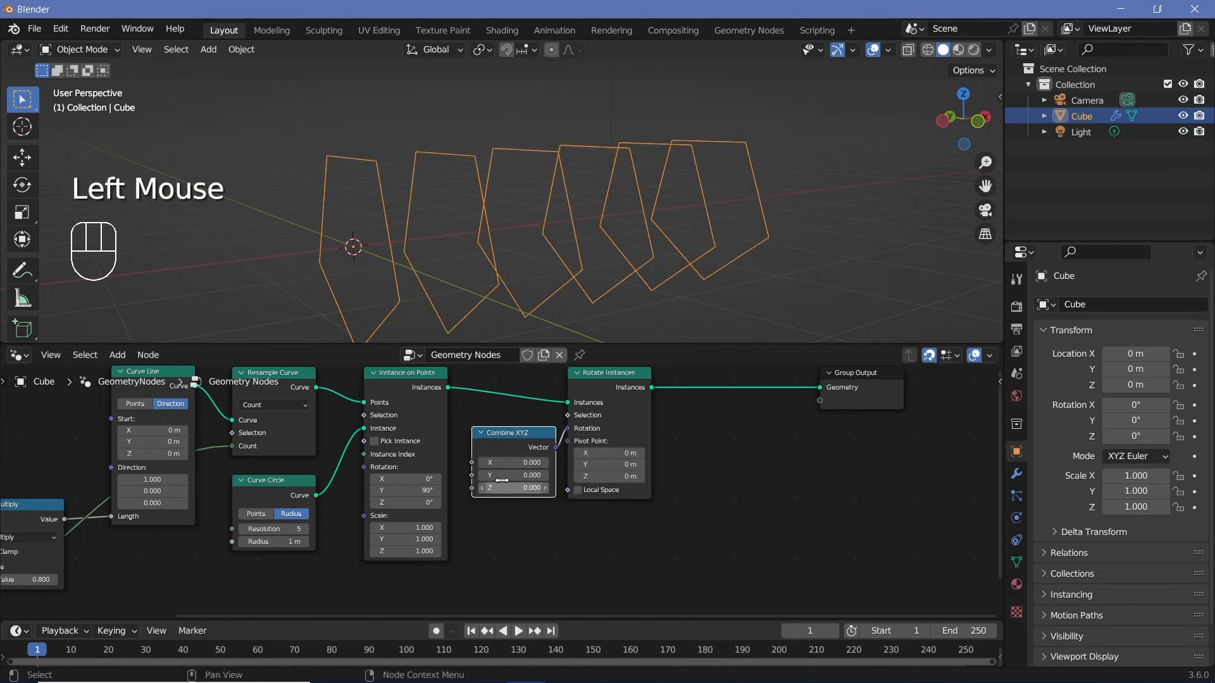
Step: Add a Value node and connect it to the X input of Combine XYZ
left_click_drag(473, 463, 401, 544)
middle_click_drag(401, 544, 520, 526)
key("shift+a")
left_click(479, 352)
type("val")
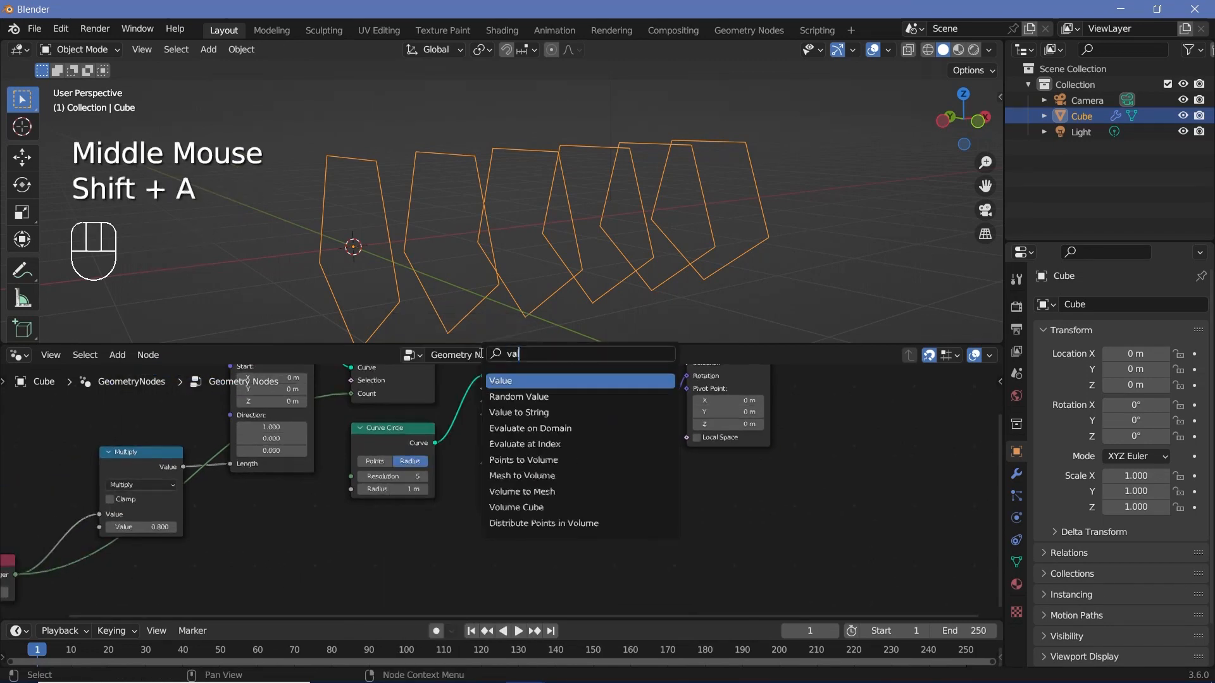
key("Return")
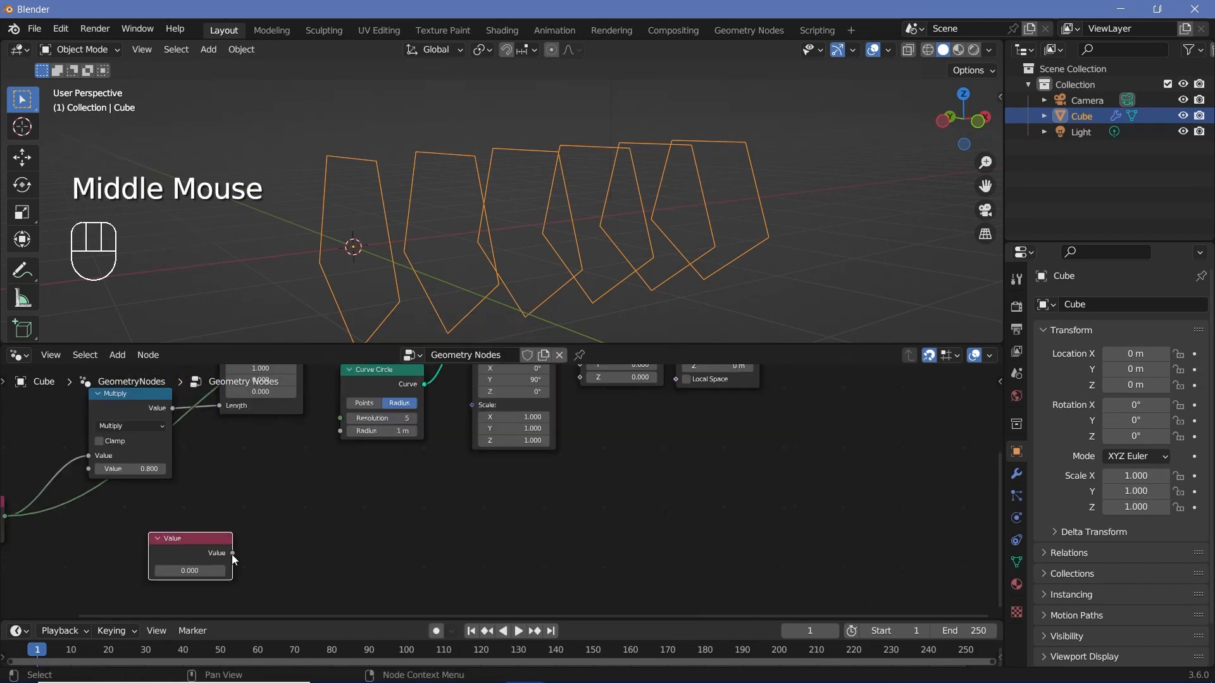
left_click_drag(232, 554, 588, 408)
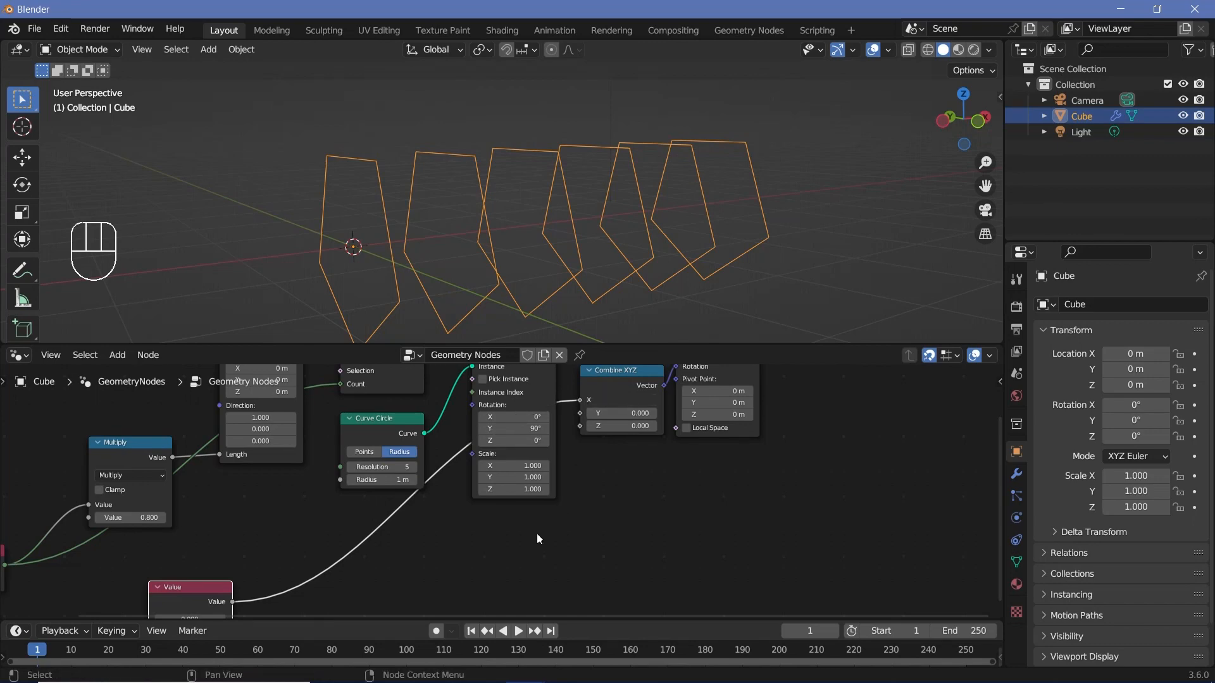
Step: Set the Value node to about 3.380
middle_click_drag(537, 533, 679, 422)
left_click_drag(331, 508, 433, 511, "shift")
key("shift+a")
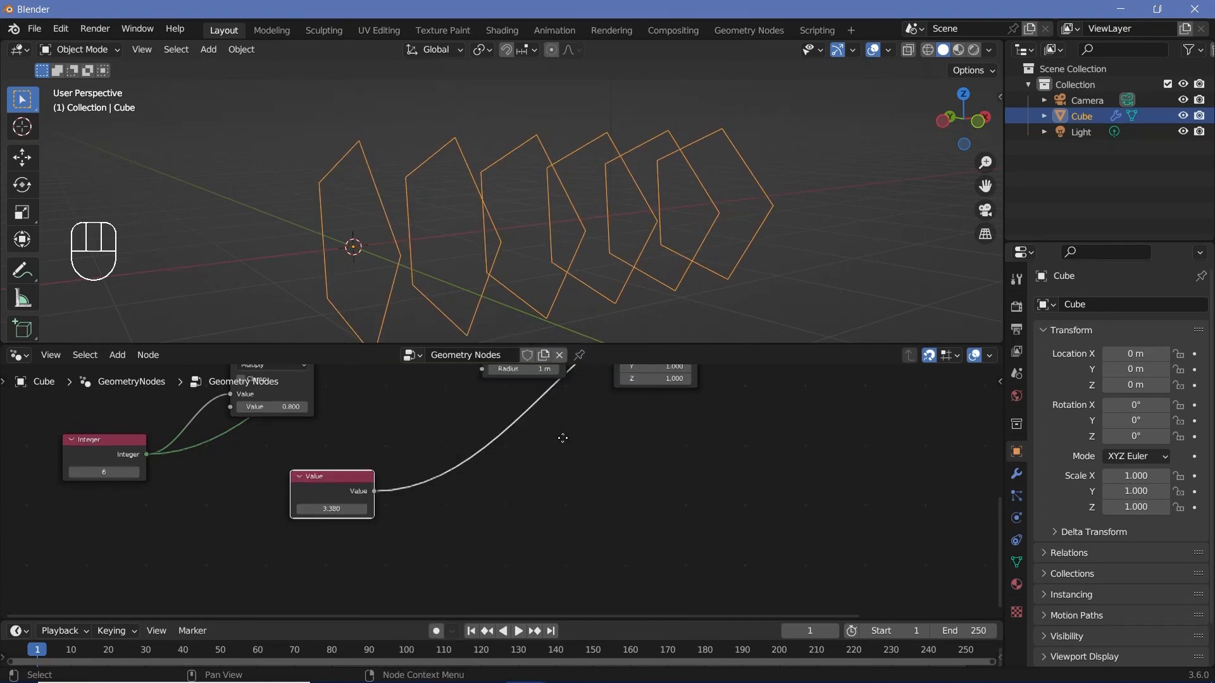
middle_click_drag(561, 438, 448, 604)
left_click(729, 393)
middle_click_drag(729, 392, 734, 428)
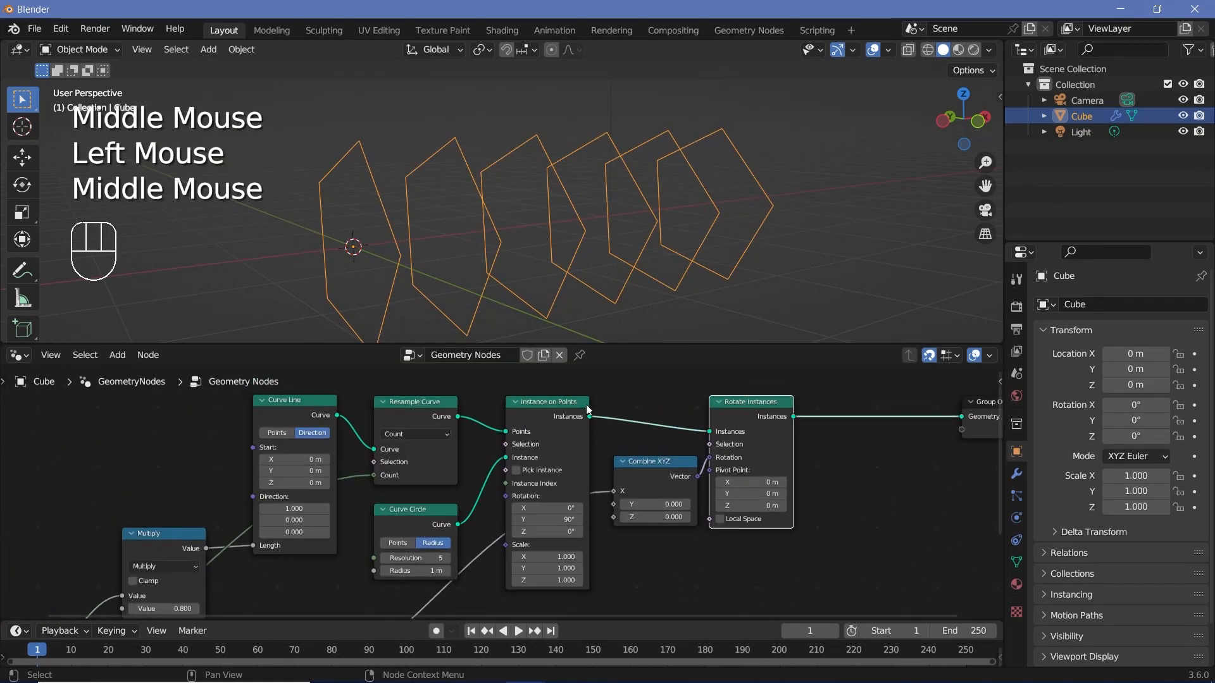
left_click(544, 418)
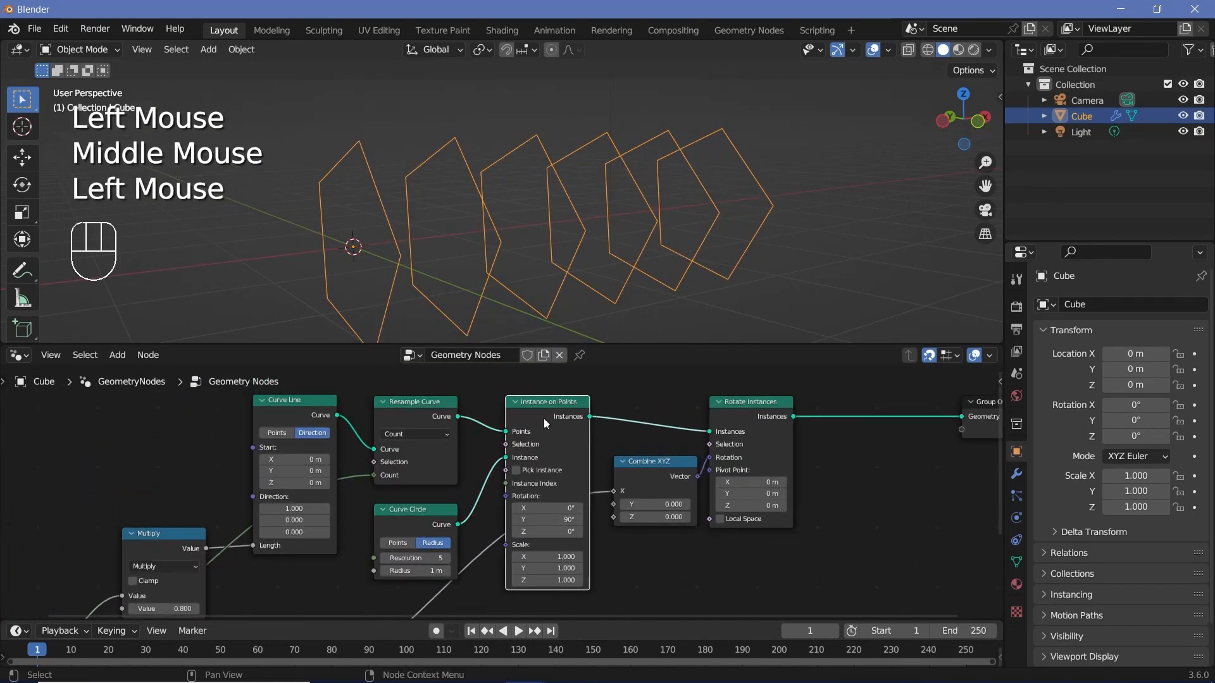
left_click(738, 422)
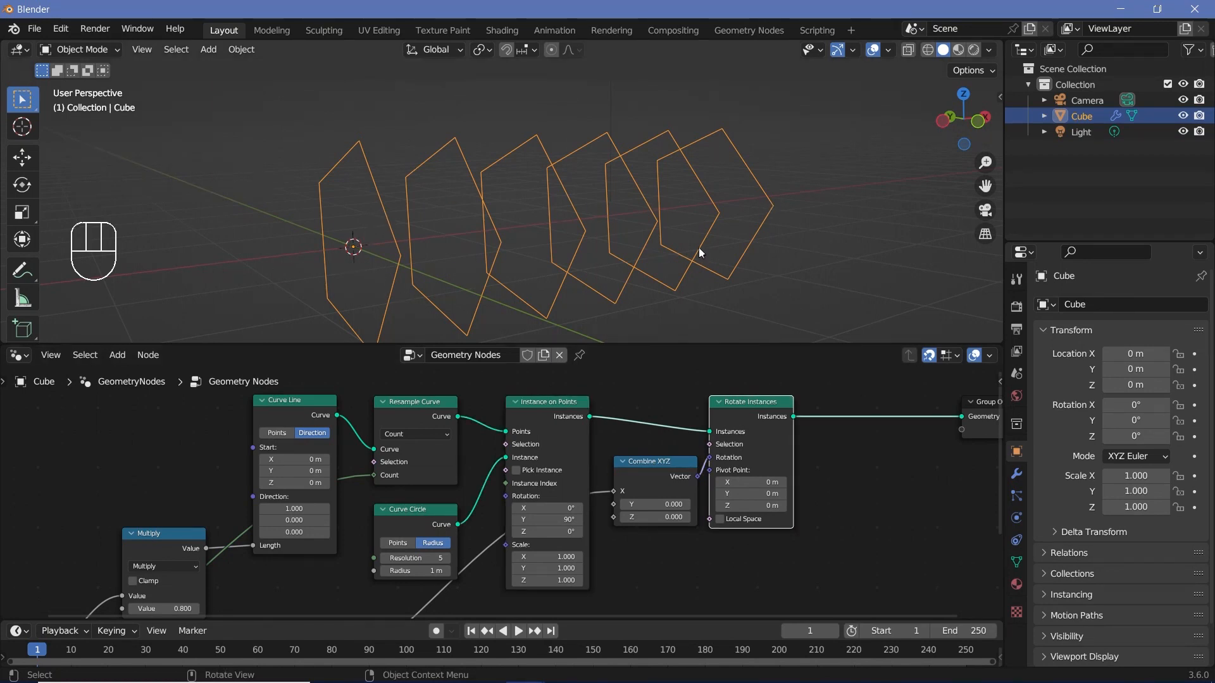
Step: Add an Index node and place it below the Value node
middle_click_drag(427, 567, 506, 357)
key("shift+a")
left_click(369, 353)
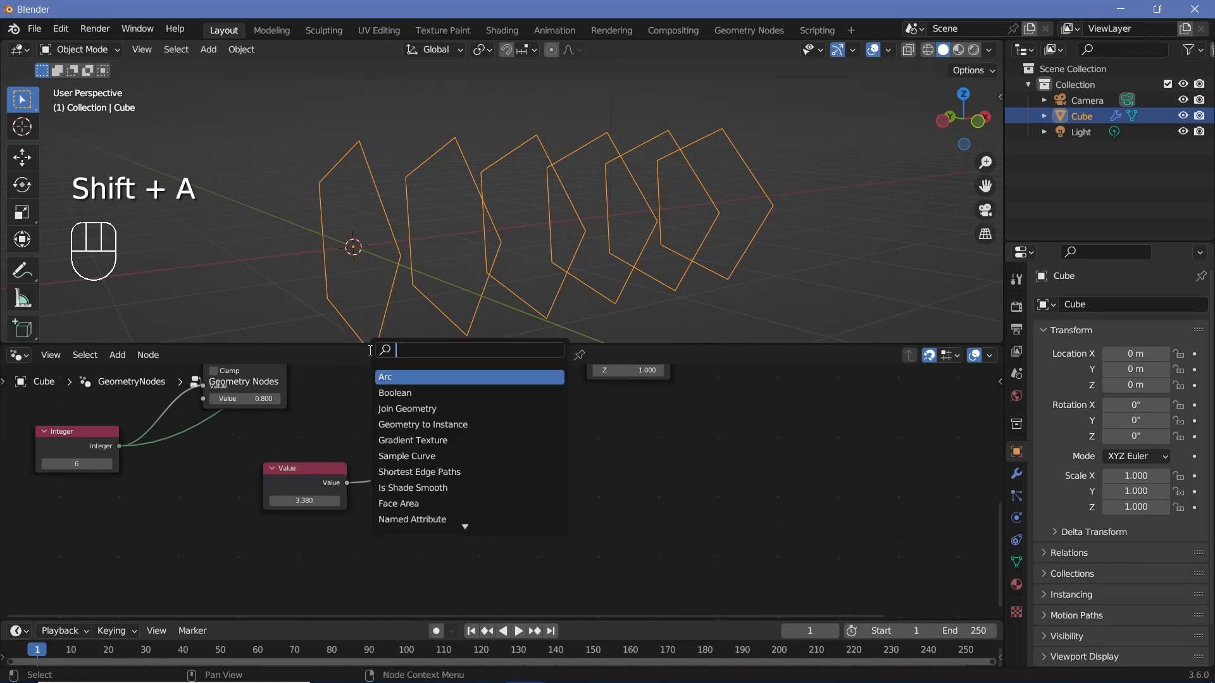
type("index")
key("Return")
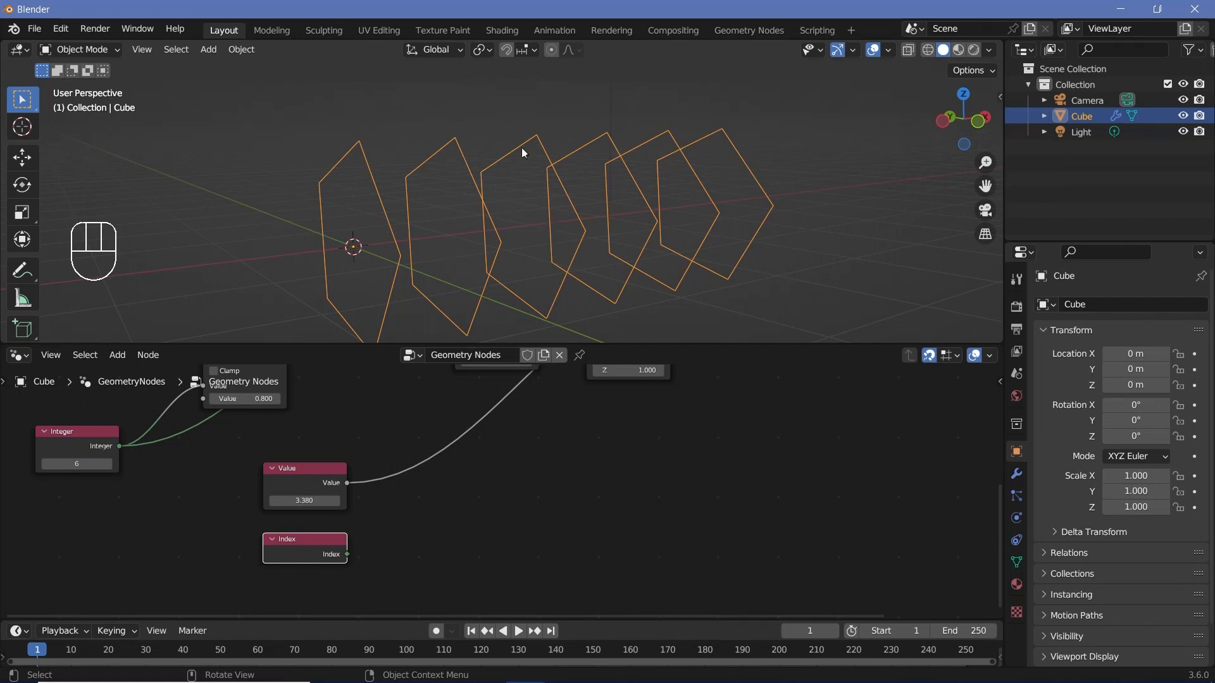
Step: Add a Math node beside the Index node and set its operation to Modulo
key("shift+a")
left_click(401, 348)
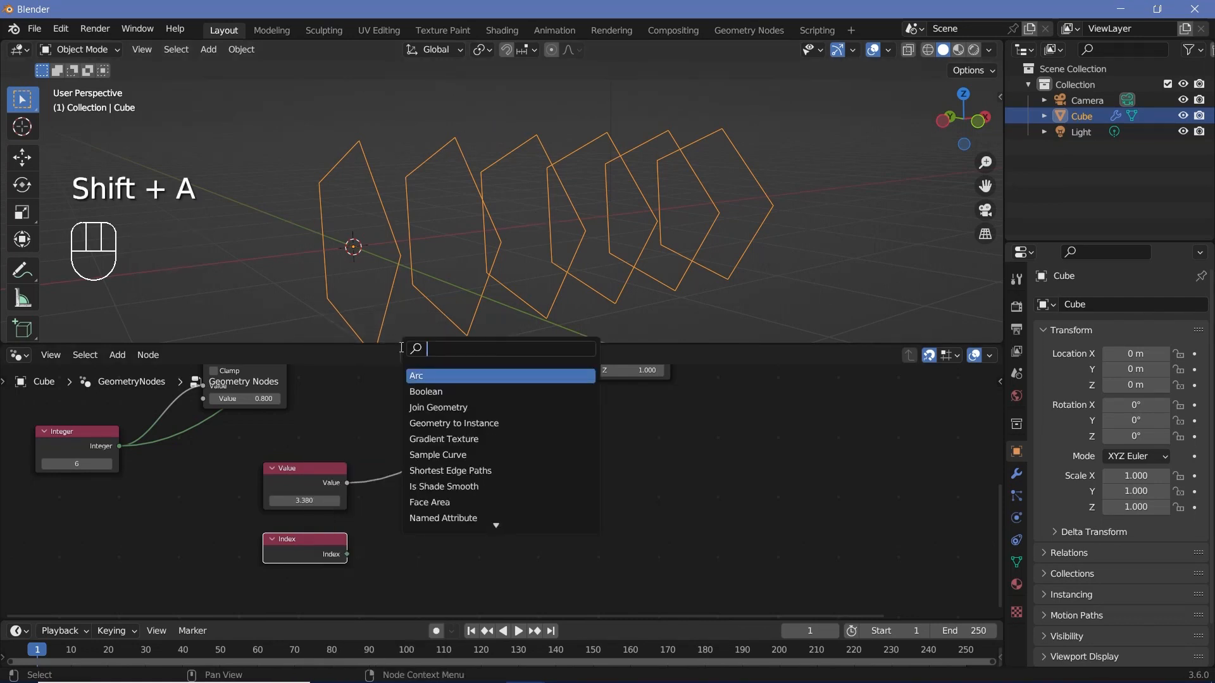
type("mol")
key("BackSpace")
key("BackSpace")
key("BackSpace")
type("ma")
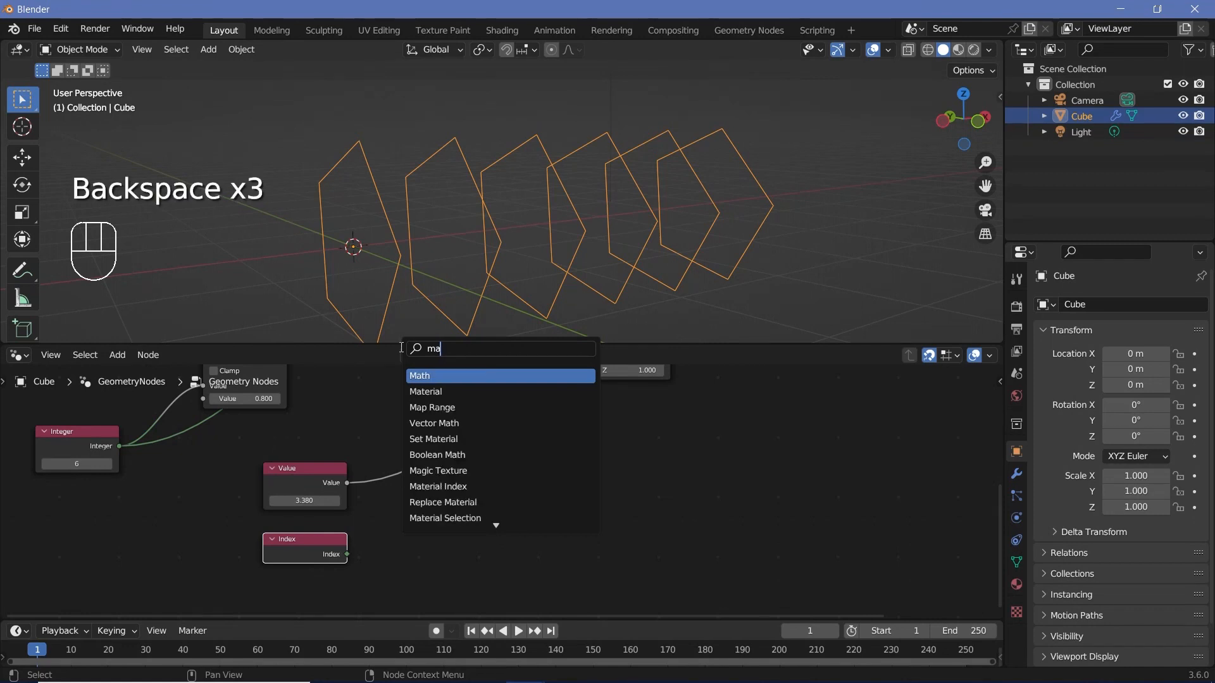
type("th")
key("Return")
left_click(425, 537)
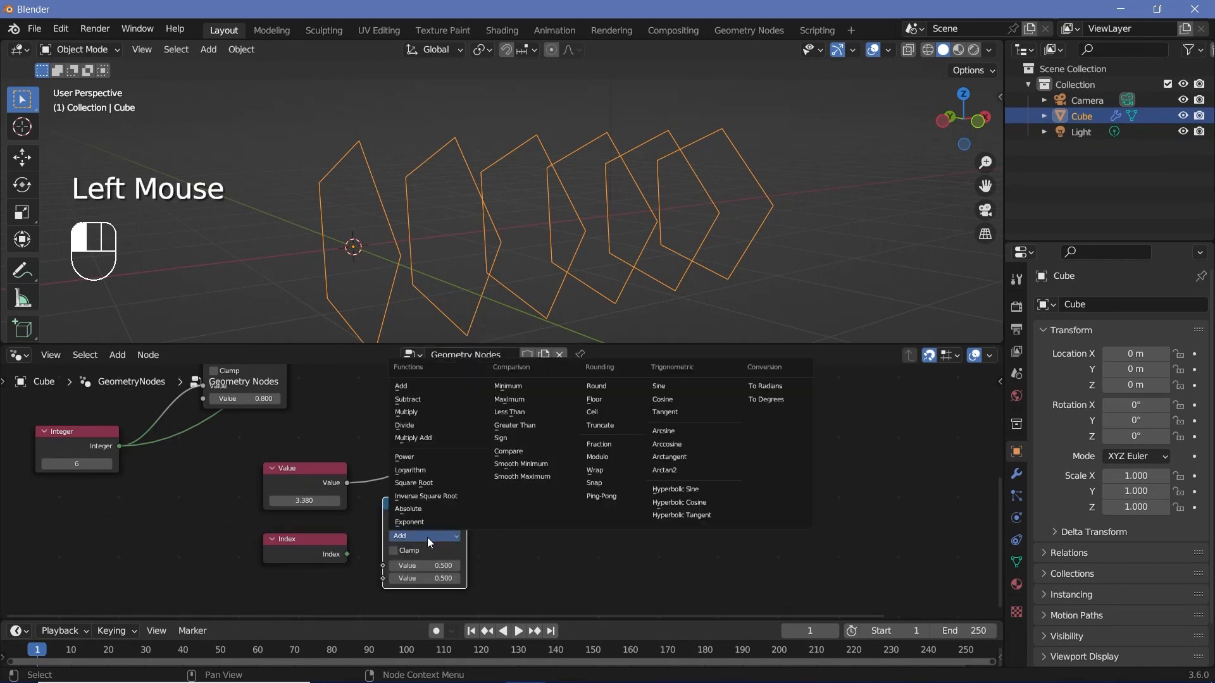
left_click(595, 457)
Step: Connect the Index output to the first Modulo value and set the second Modulo value to 2
scroll(322, 571, "up", 2)
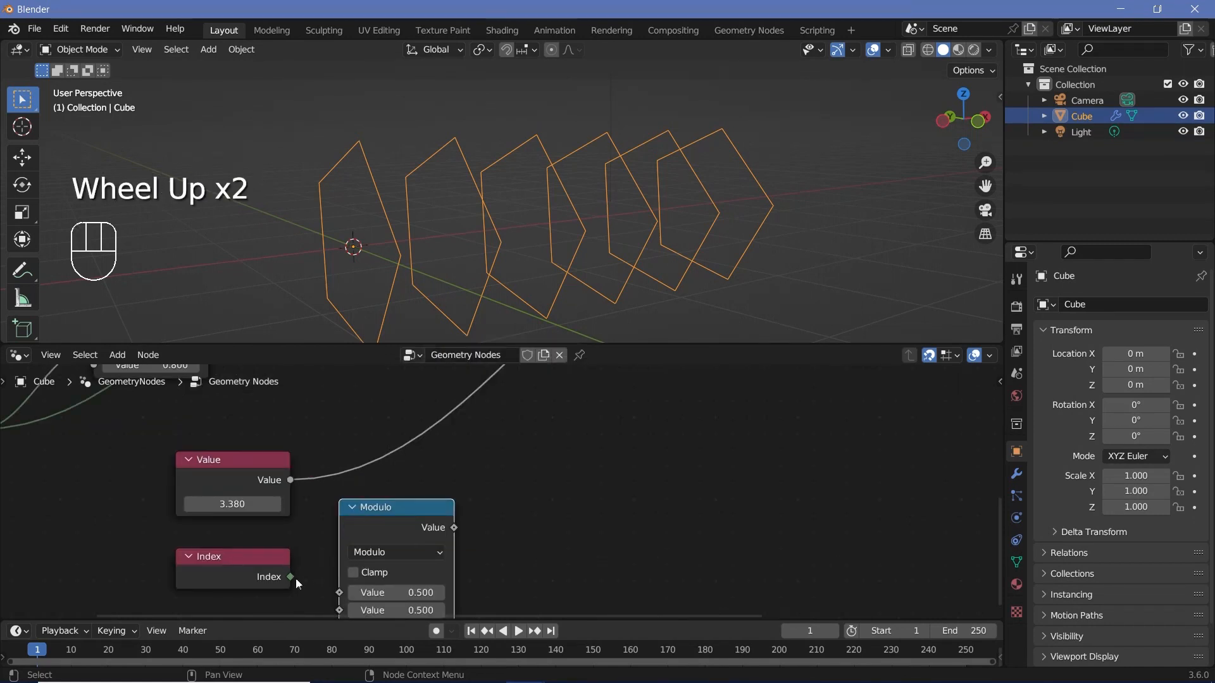
left_click_drag(290, 577, 342, 562)
middle_click_drag(354, 563, 354, 477)
scroll(510, 514, "up", 2)
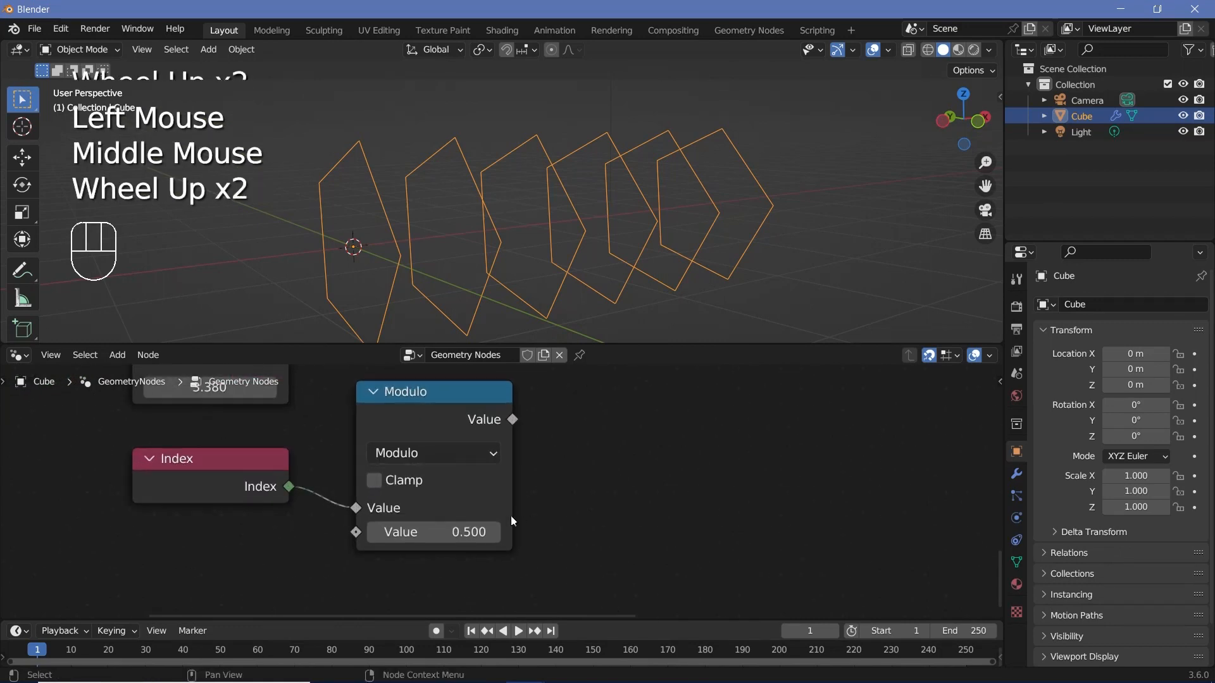
left_click(441, 539)
type("2")
left_click(459, 397)
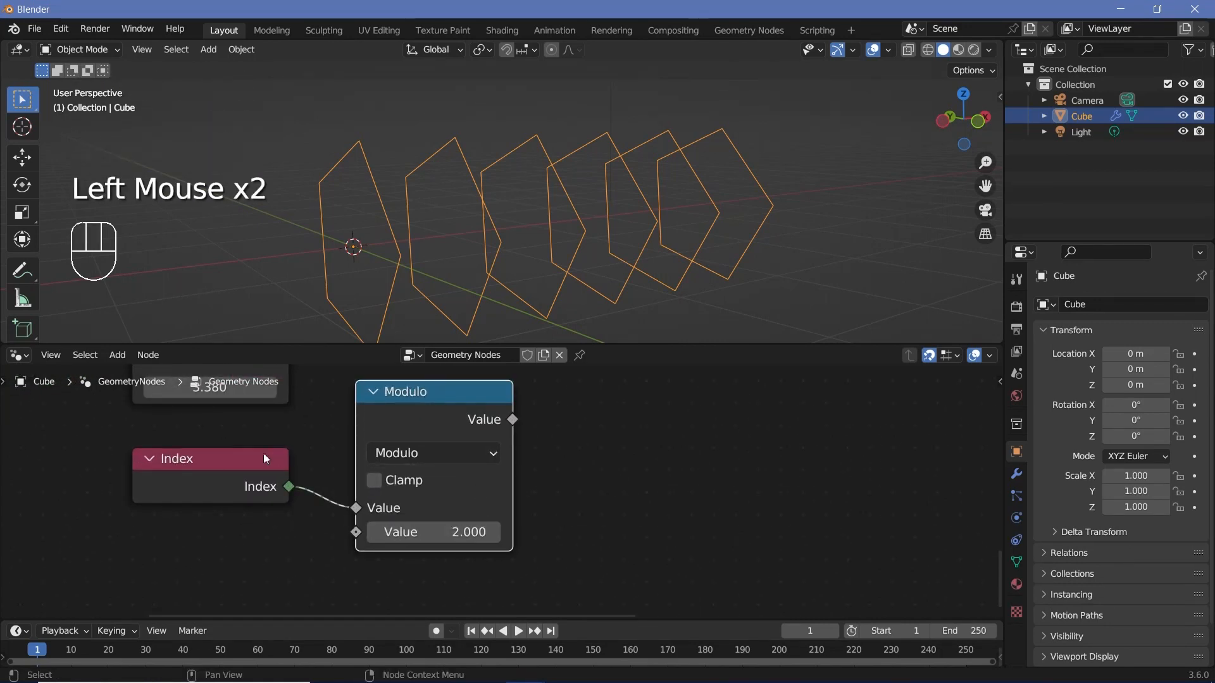
left_click(239, 474)
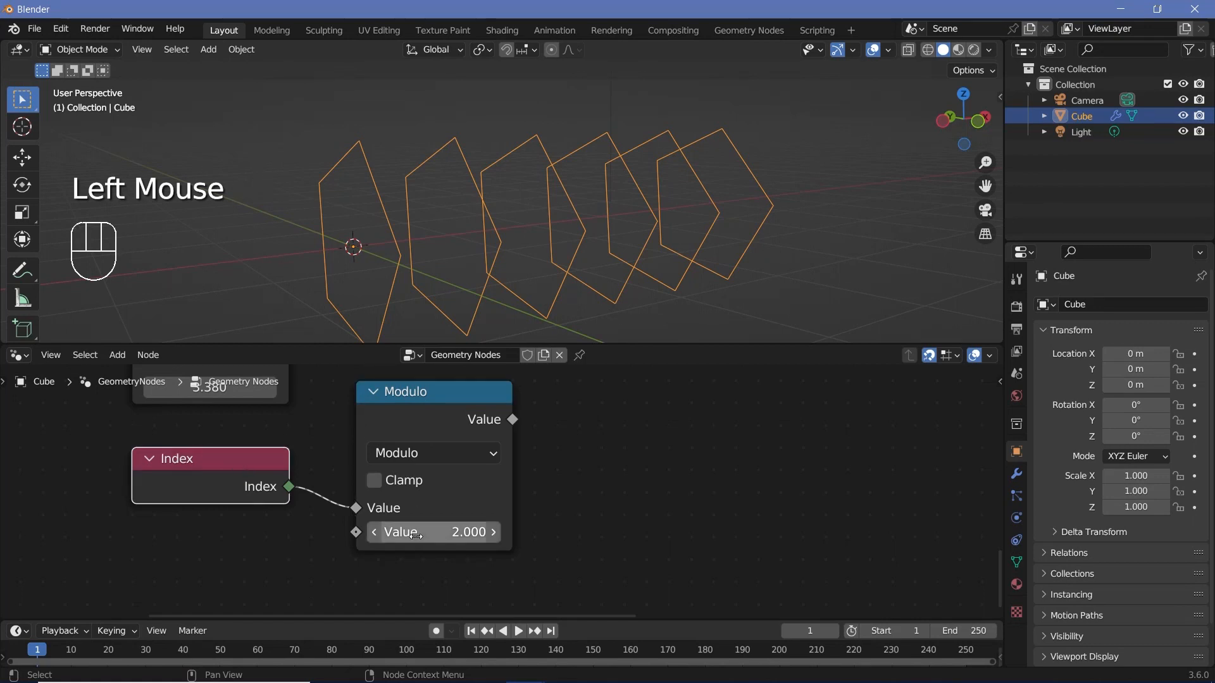
Step: Add a Map Range node to the right of the Modulo node
left_click_drag(513, 420, 455, 494)
scroll(455, 493, "down", 1)
left_click(201, 441)
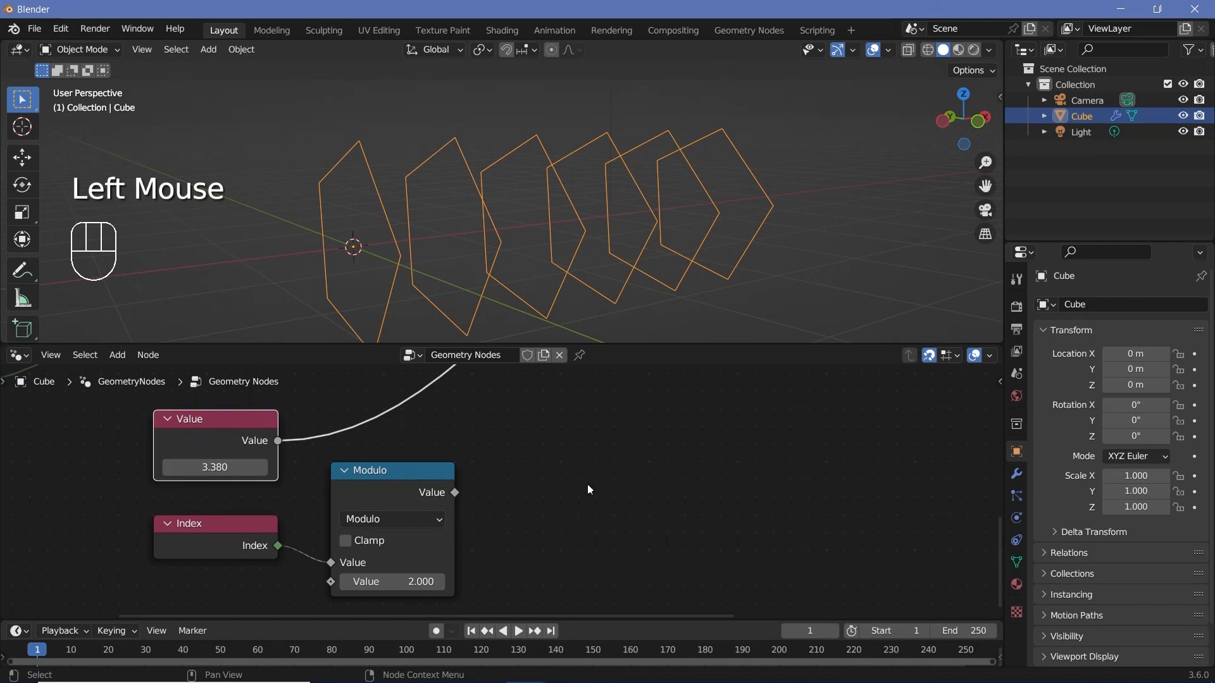
key("shift+a")
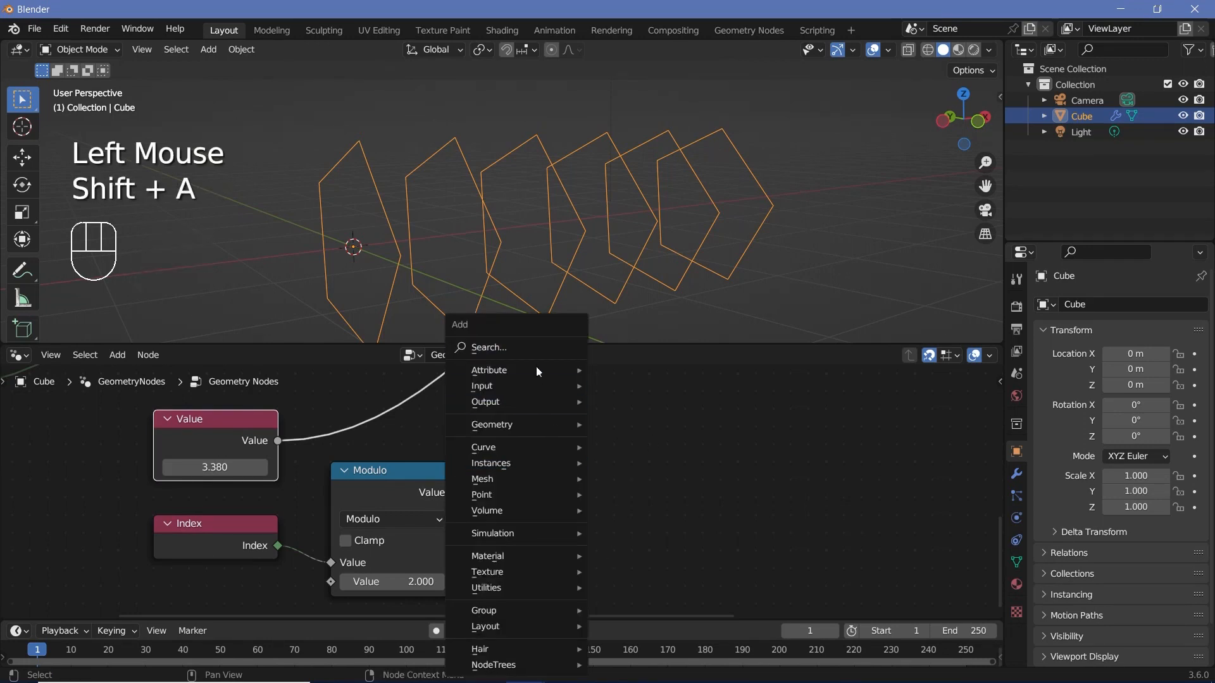
mouse_move(536, 347)
type("map ra")
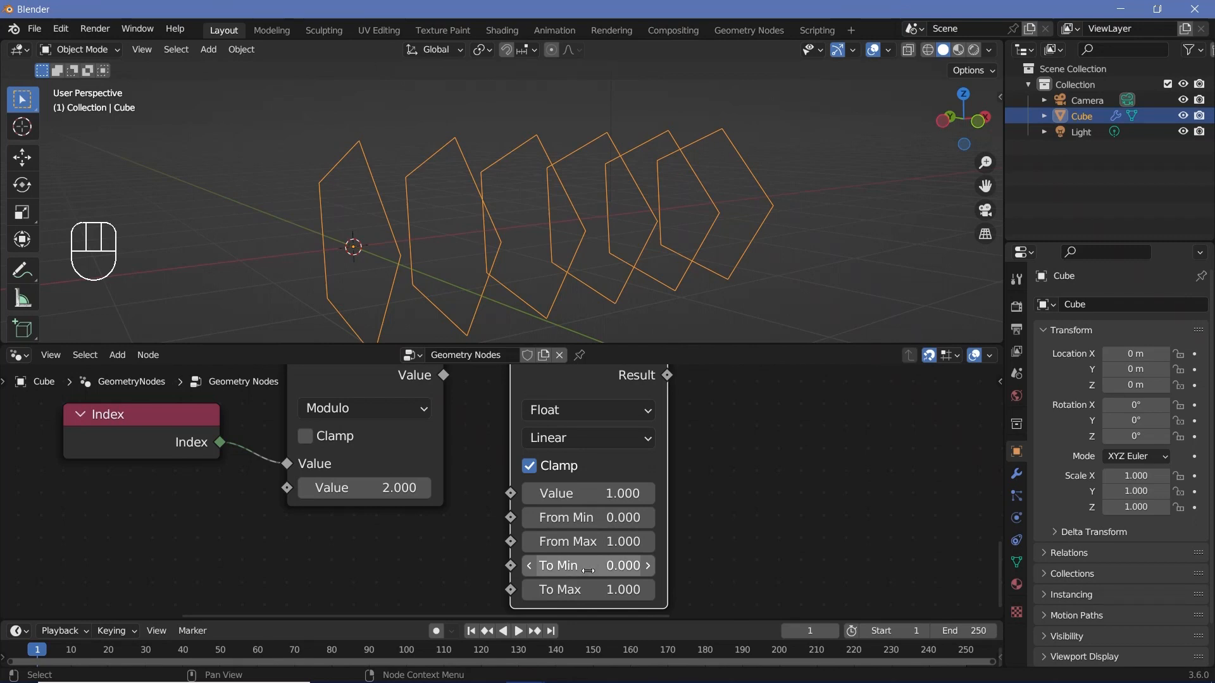
Step: Set the Map Range node's To Min to -1
left_click(589, 571)
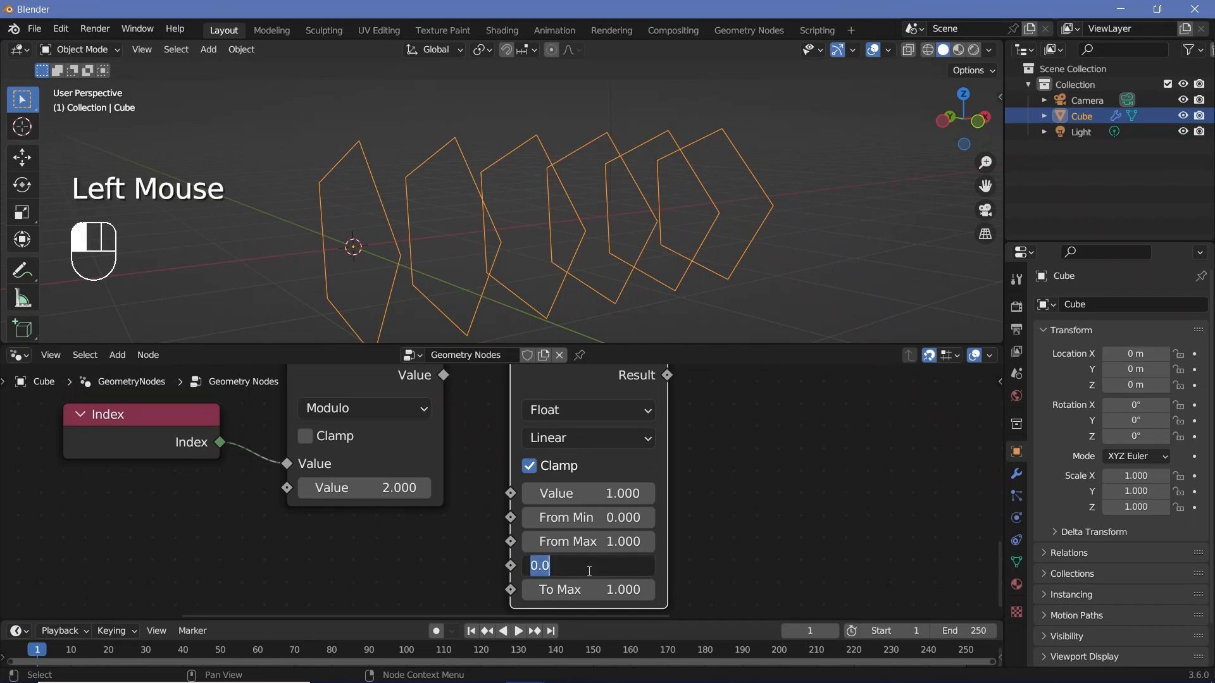
middle_click_drag(444, 383, 444, 439)
left_click_drag(444, 433, 474, 503)
middle_click_drag(475, 501, 459, 410)
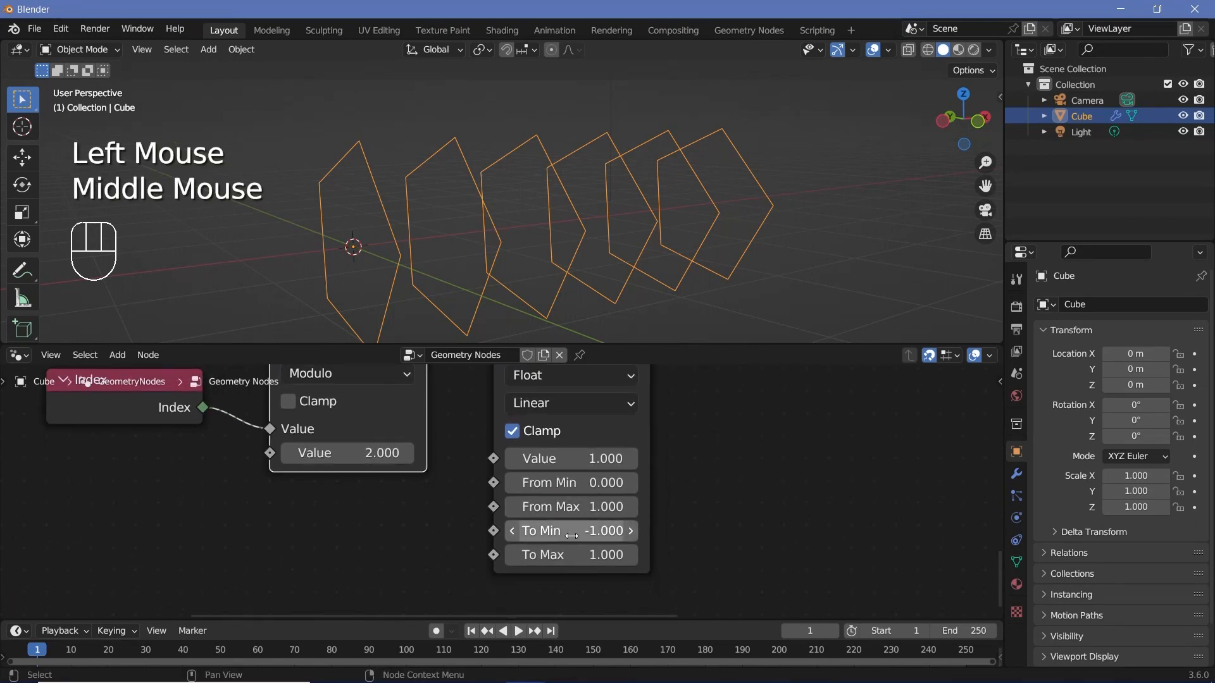
mouse_move(560, 509)
middle_mouse_down()
mouse_move(563, 577)
mouse_move(568, 488)
middle_mouse_up()
middle_click(568, 556)
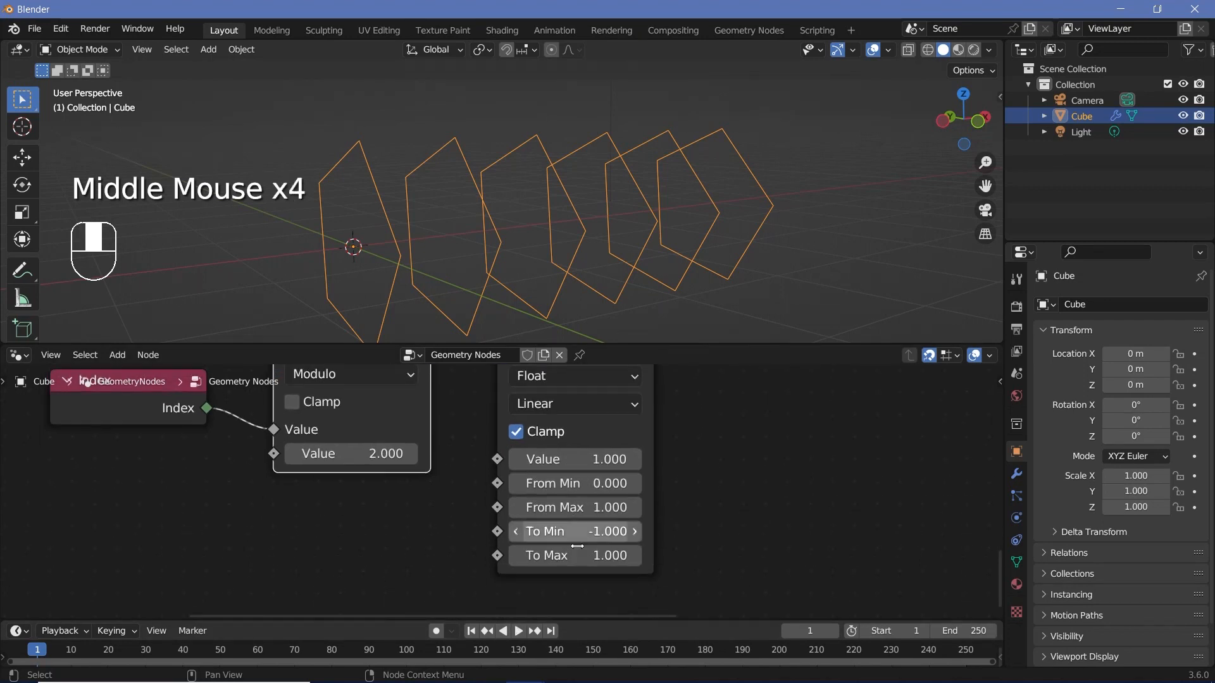
Step: Connect the Modulo output to the Value input of Map Range
middle_click_drag(449, 370, 451, 436)
left_click_drag(435, 432, 500, 550)
middle_click(500, 550)
Step: Move the Value node up and insert a Math node on its link to Combine XYZ
scroll(500, 551, "down", 2)
left_click(222, 466)
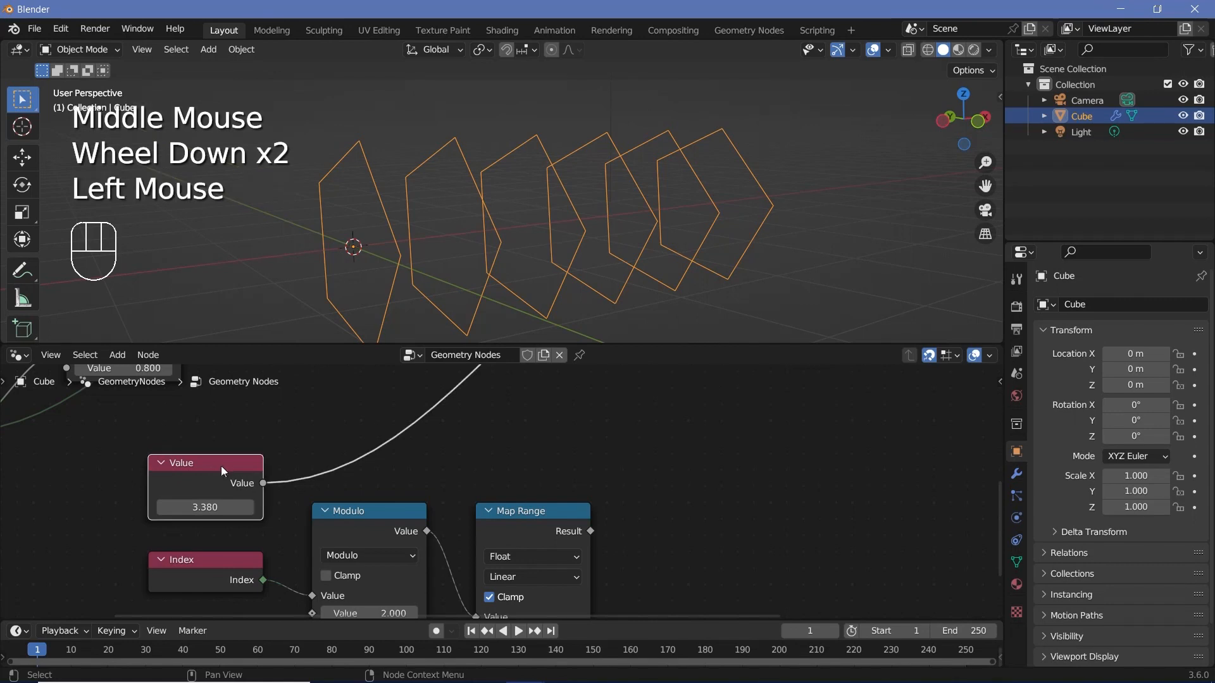
left_click_drag(221, 465, 226, 414)
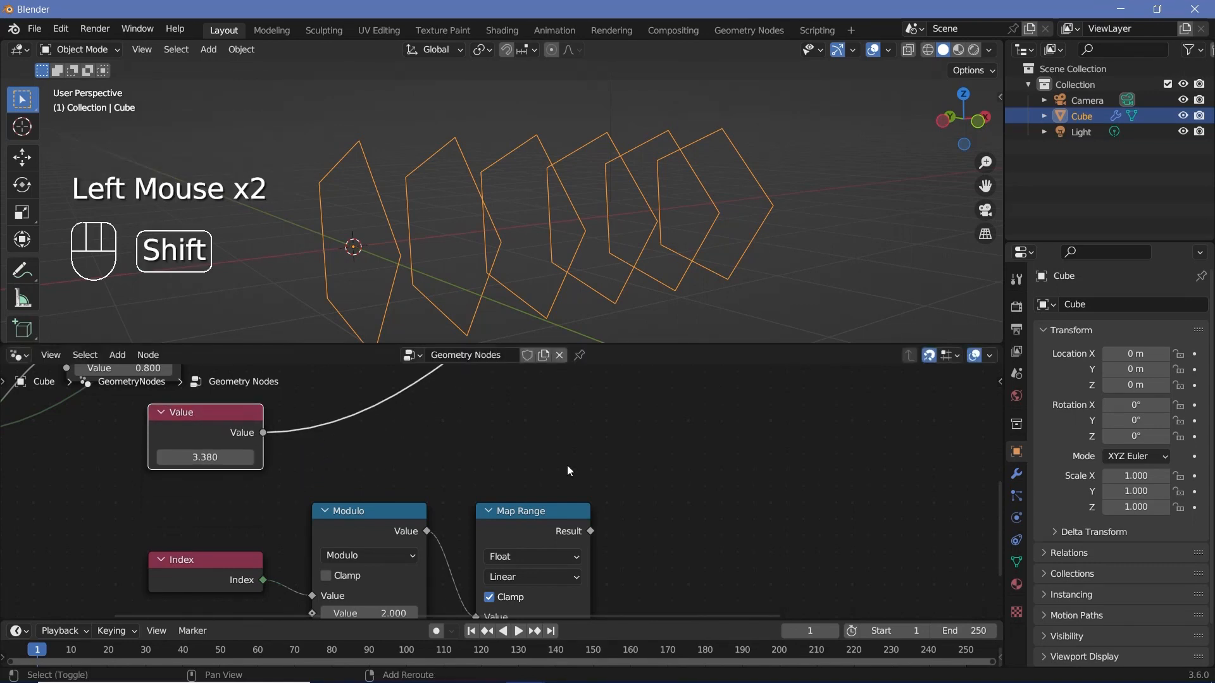
key("shift+a")
left_click(536, 346)
left_click(557, 373)
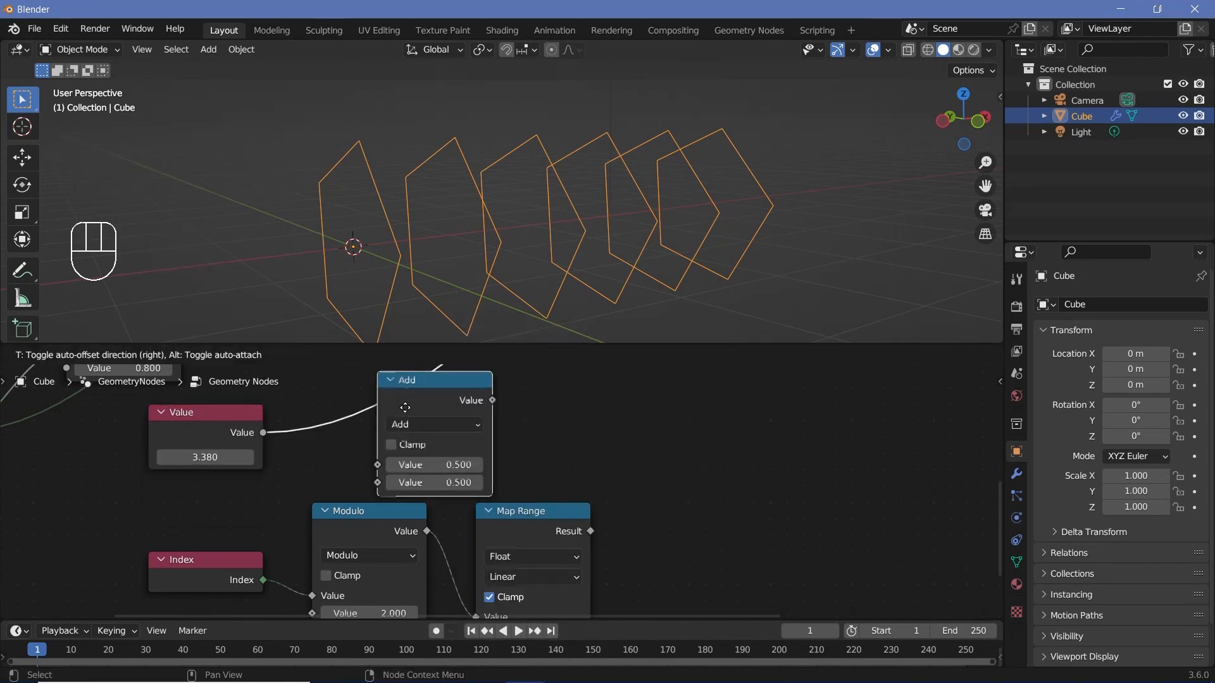
left_click(735, 402)
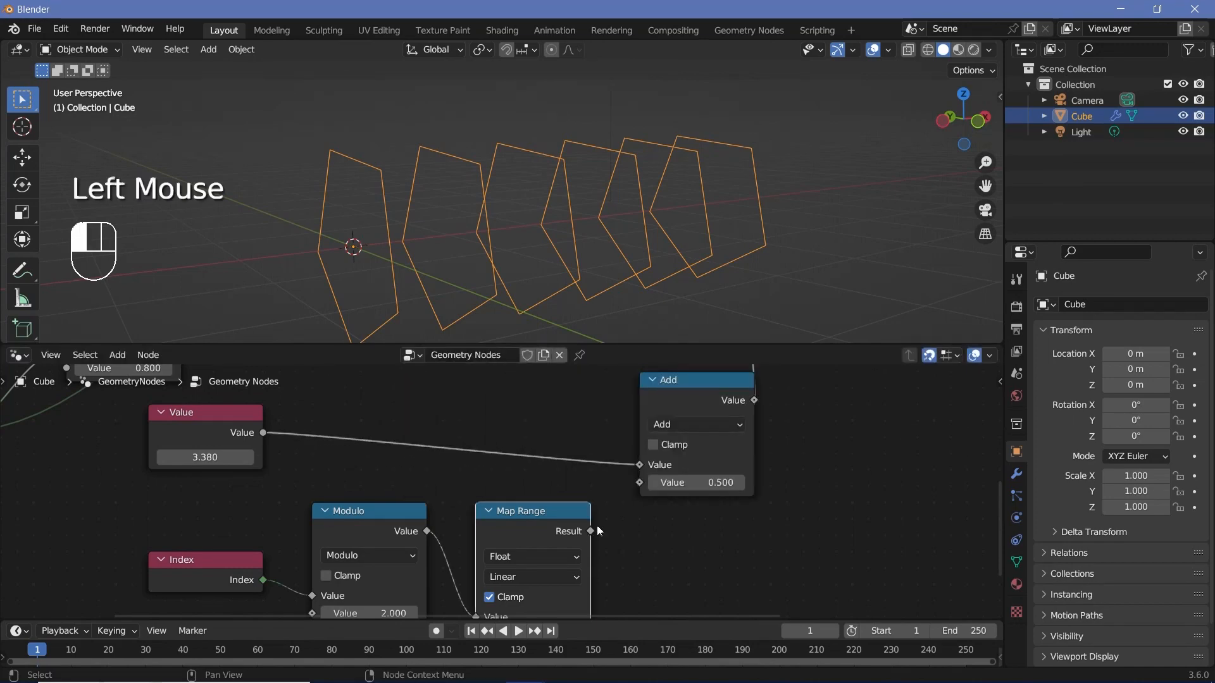
Step: Connect the Map Range Result to the new Math node's second value and set its operation to Multiply
left_click_drag(591, 531, 639, 482)
middle_click_drag(699, 463, 544, 483)
scroll(542, 479, "up", 2)
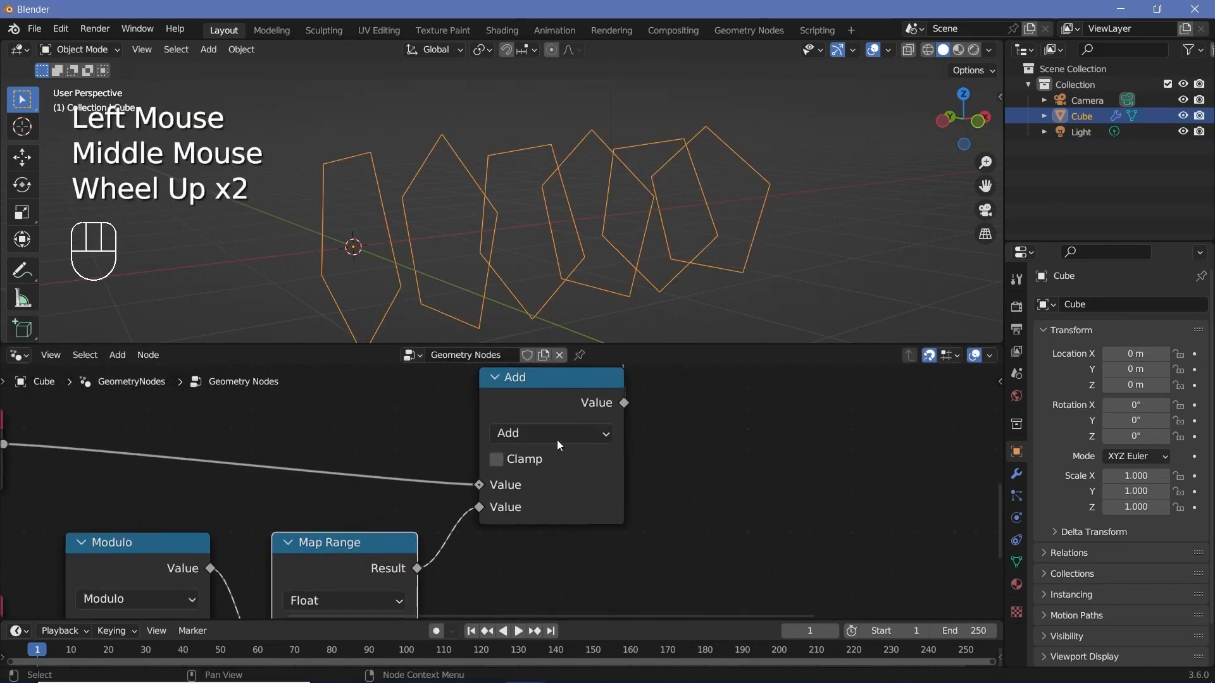
left_click(556, 438)
left_click(510, 220)
Step: Try out the alternating rotation by changing the Value node to about 10.930
scroll(355, 454, "down", 2)
middle_click_drag(352, 456, 529, 482)
left_click_drag(264, 506, 980, 506, "shift")
left_click_drag(275, 508, 7, 507, "shift")
scroll(472, 392, "down", 4)
middle_click_drag(473, 392, 500, 419)
left_click(322, 501)
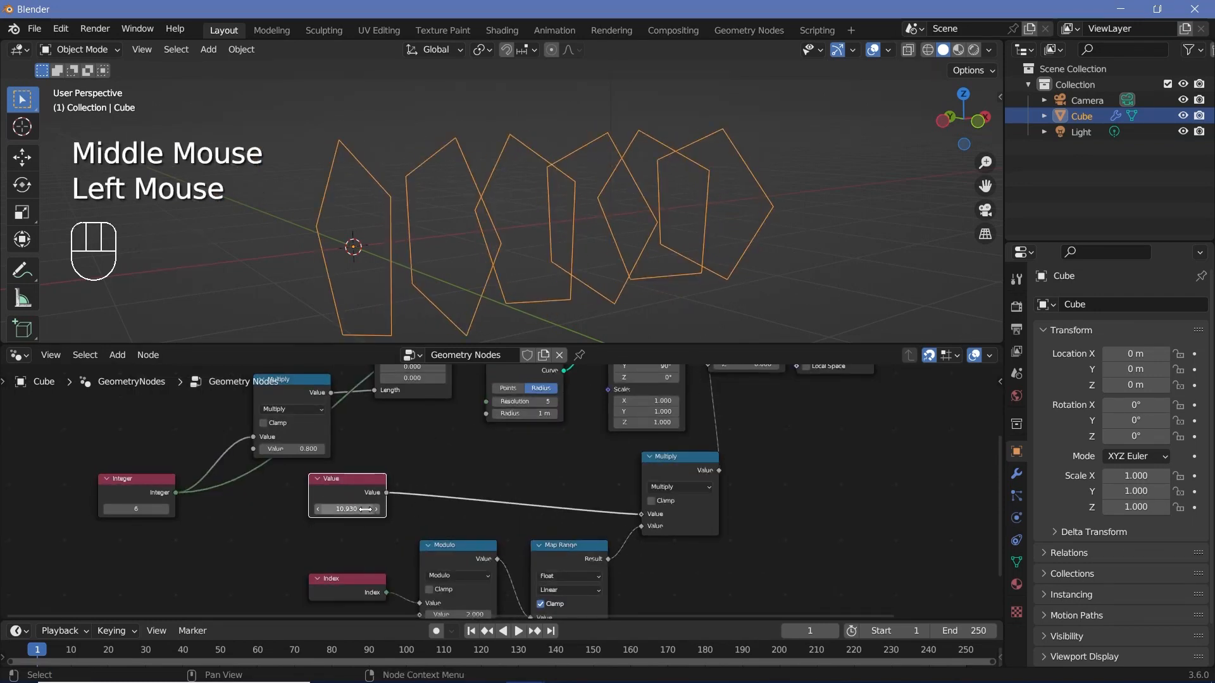
Step: Set the Value node to 2*pi
scroll(353, 506, "up", 2)
scroll(353, 506, "down", 1)
double_click(311, 524)
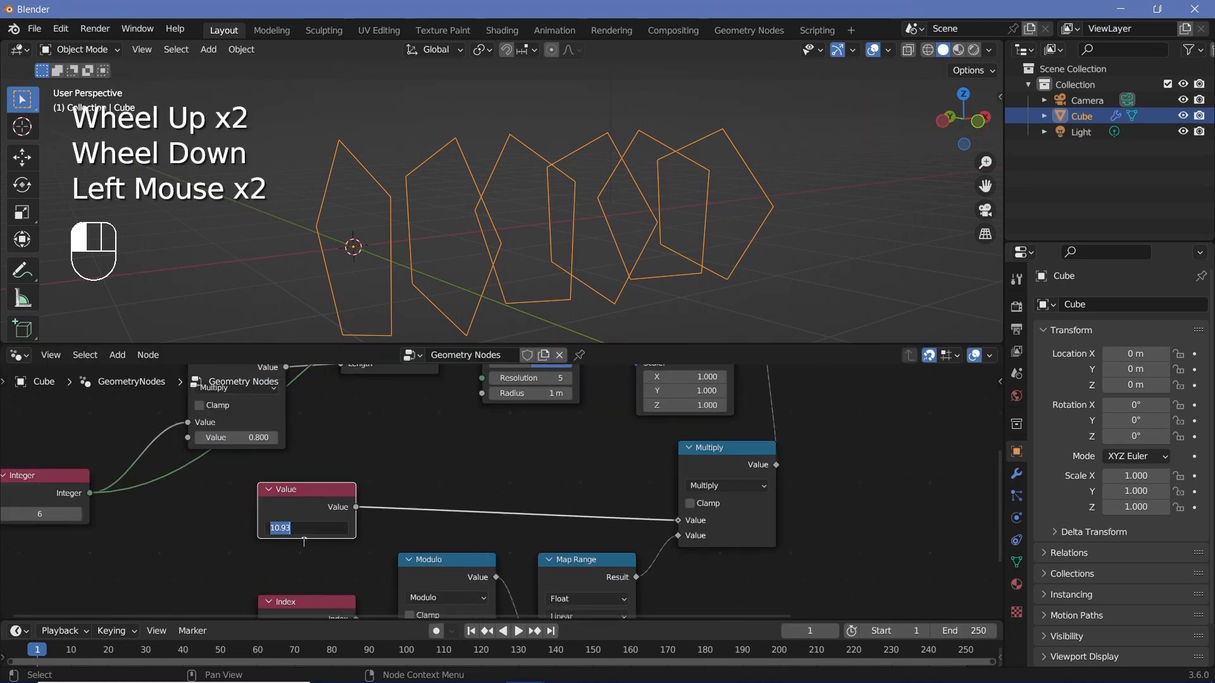
left_click(307, 529)
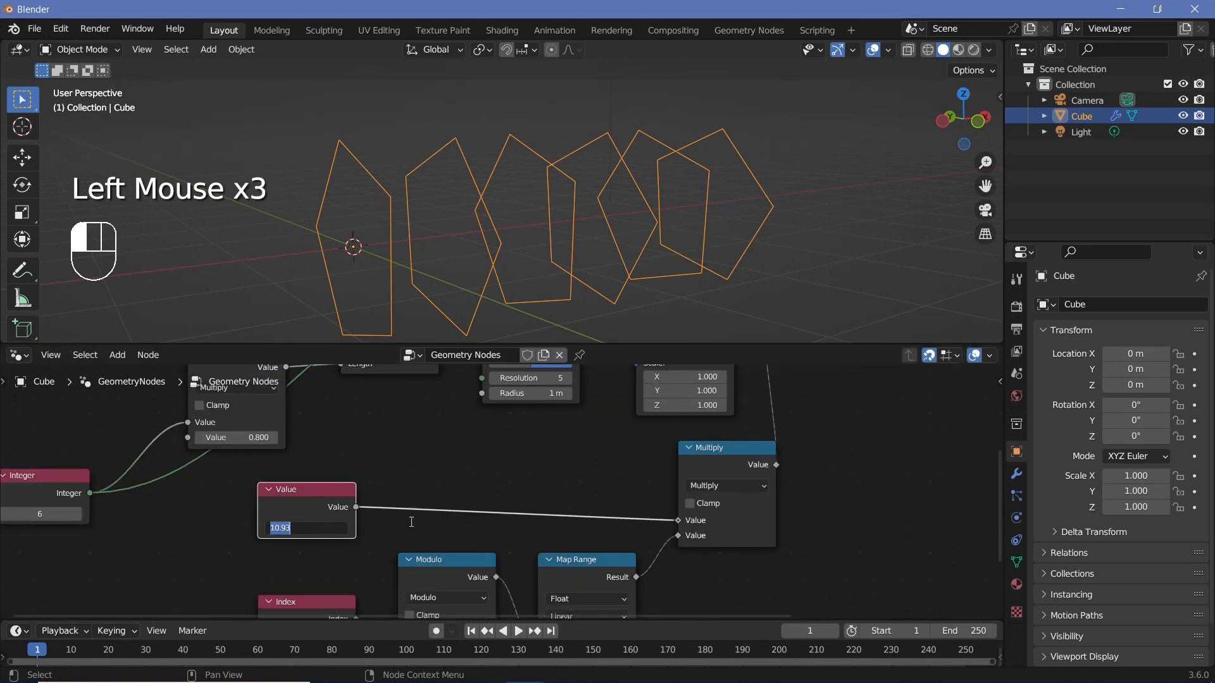
left_click(466, 503)
middle_click_drag(465, 503, 213, 673)
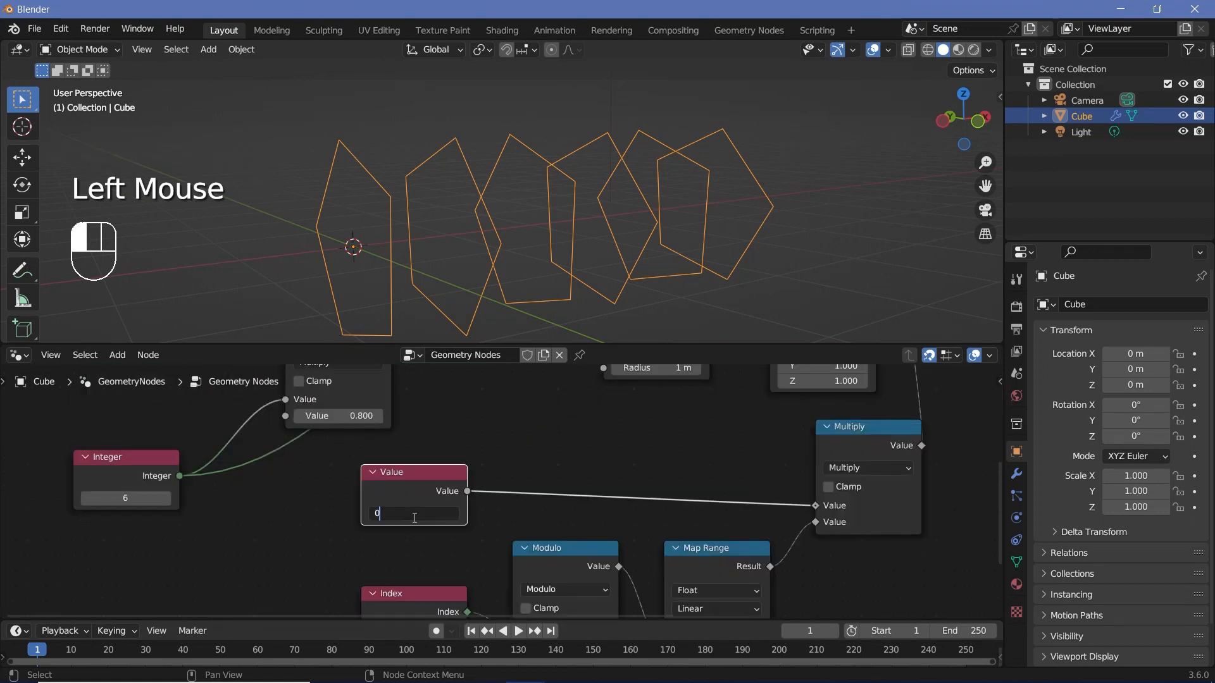
double_click(413, 514)
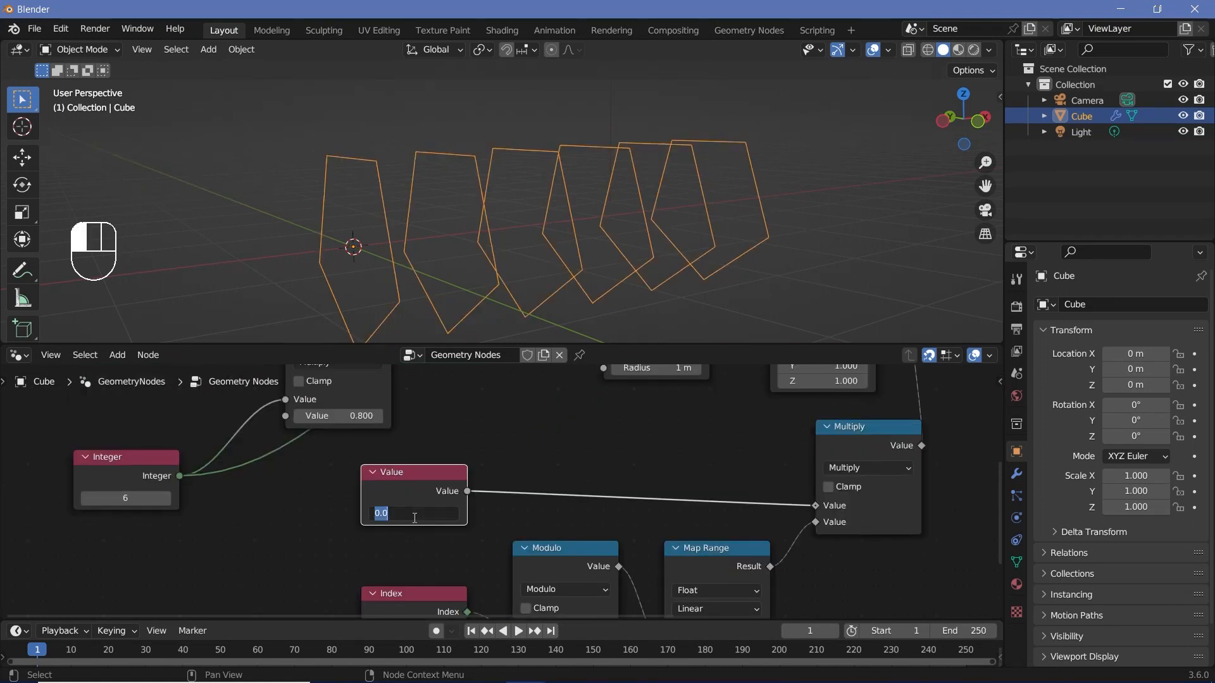
type("2*pi")
key("Return")
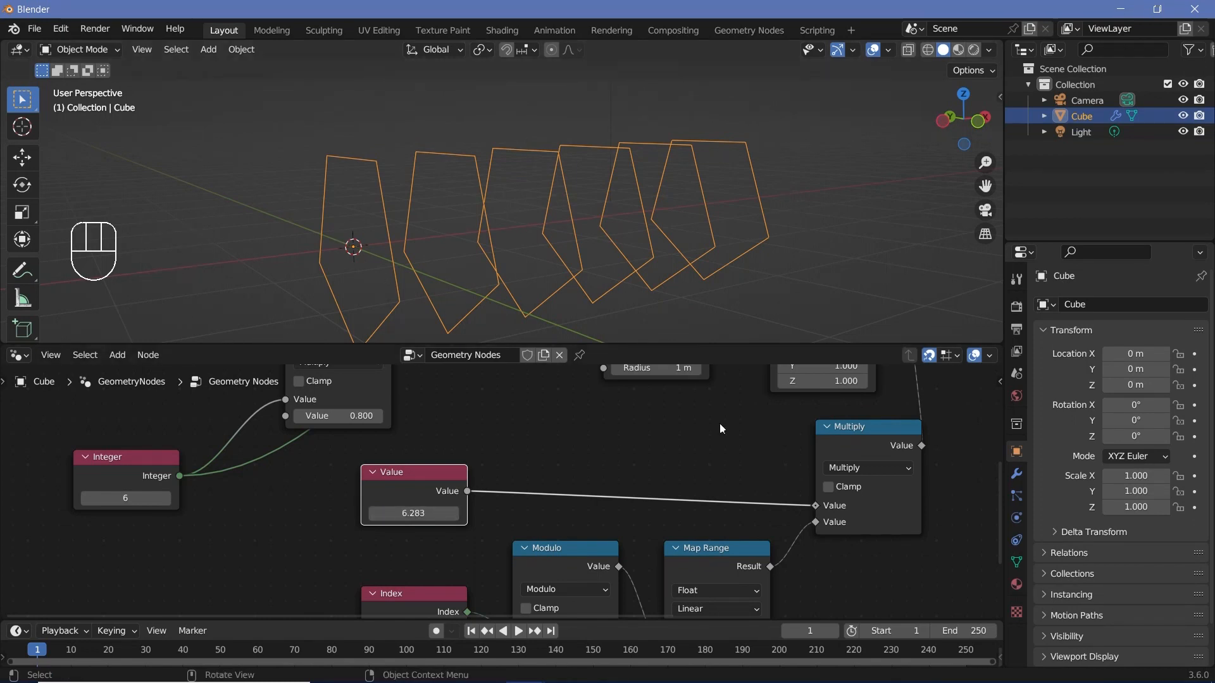
Step: Move the Group Output node farther away from Rotate Instances
scroll(738, 470, "down", 2)
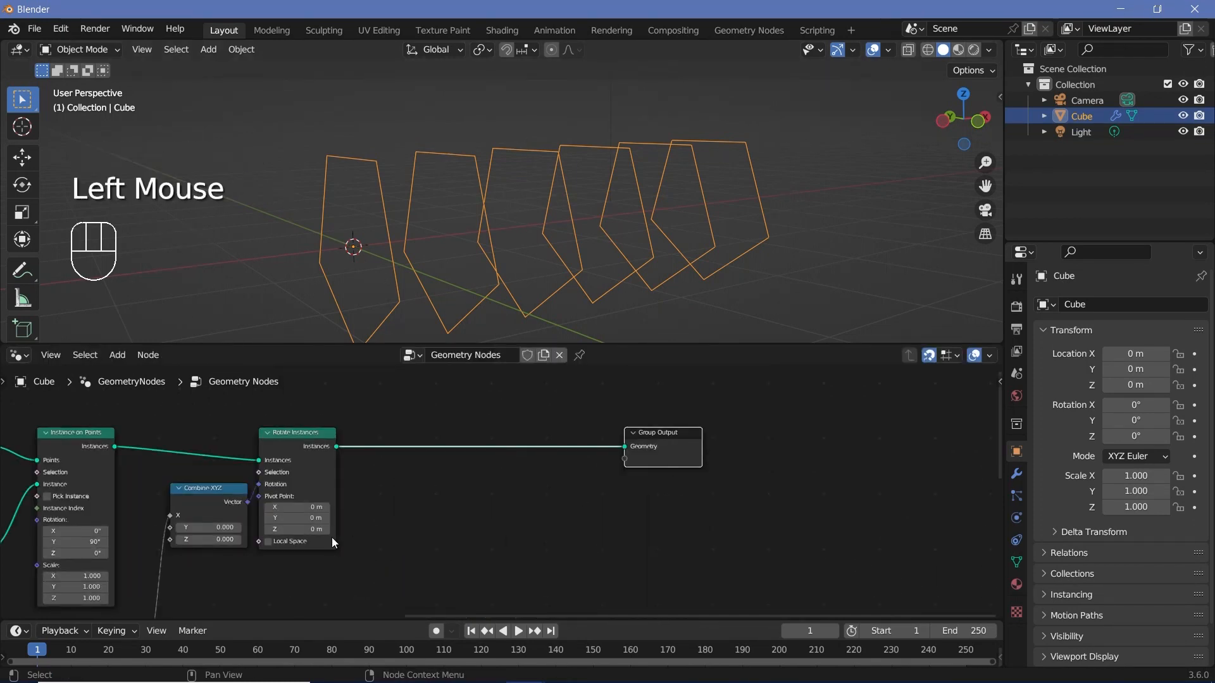
middle_click_drag(304, 546, 402, 530)
key("alt")
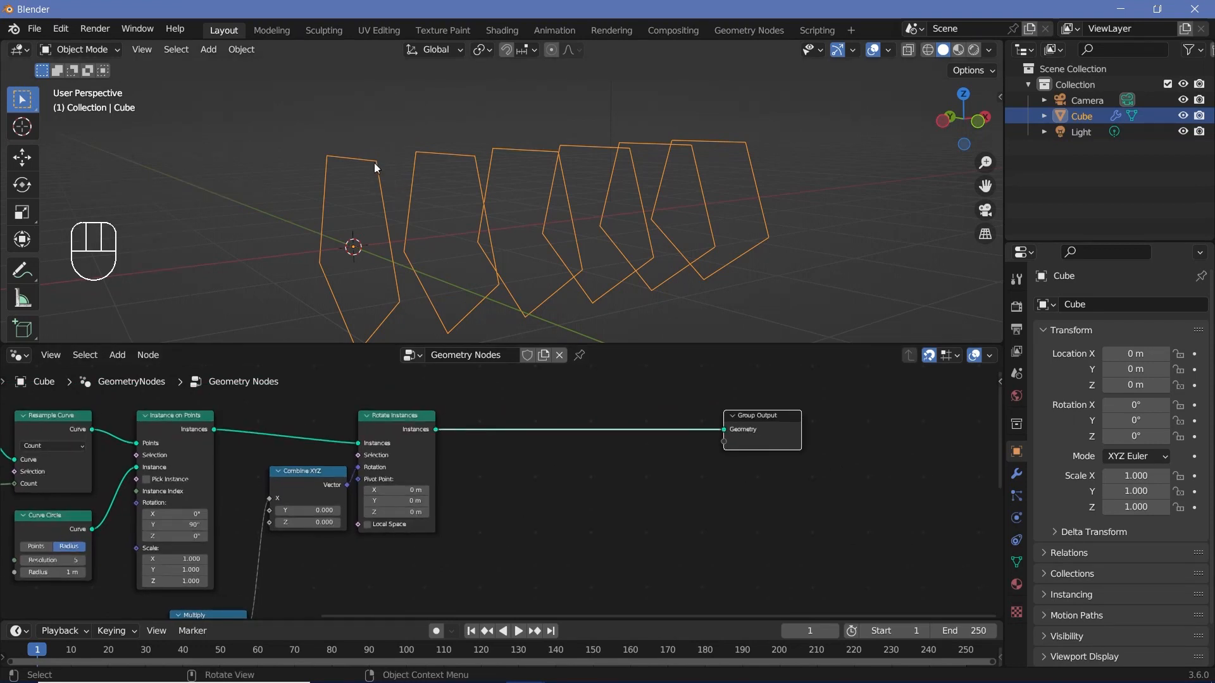
Step: Insert a Realize Instances node between Rotate Instances and Group Output
left_click(407, 442)
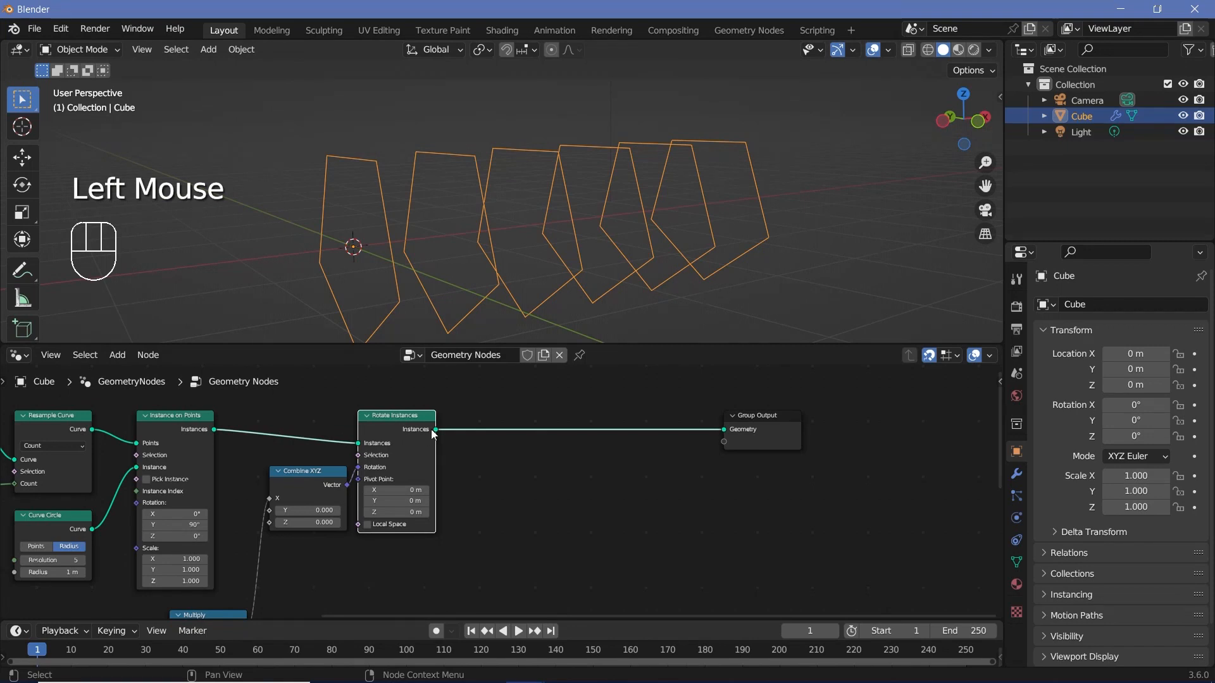
left_click_drag(434, 430, 505, 389)
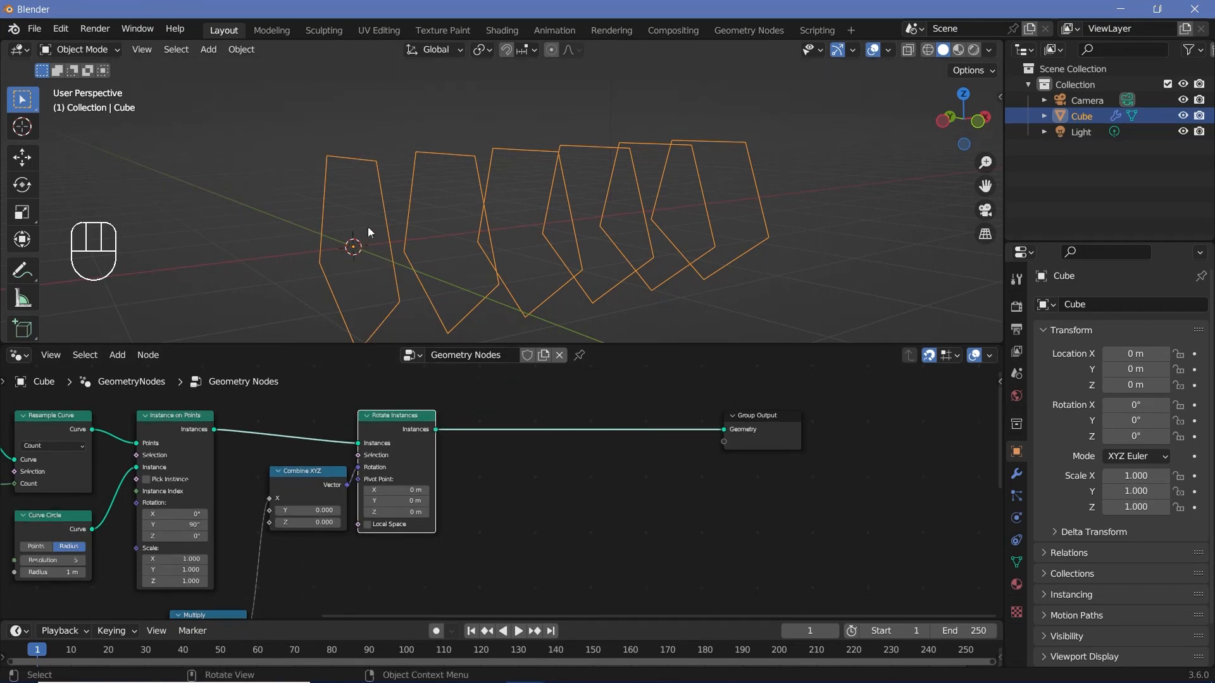
key("shift+a")
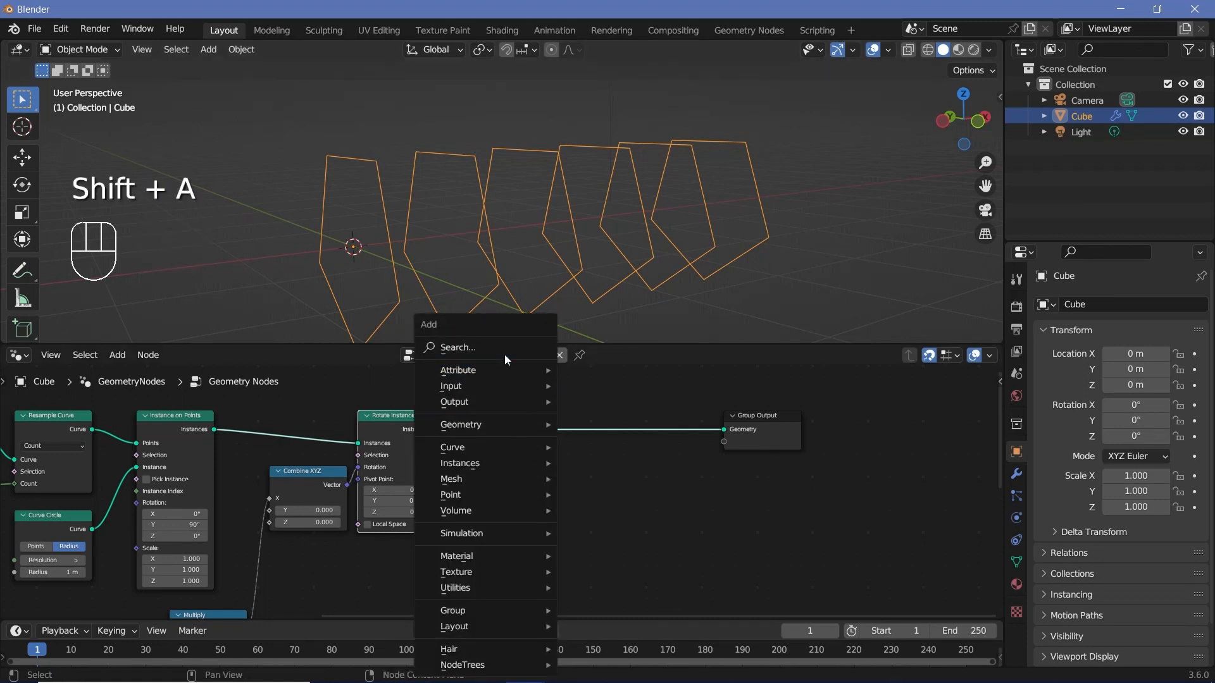
left_click(504, 355)
type("realize")
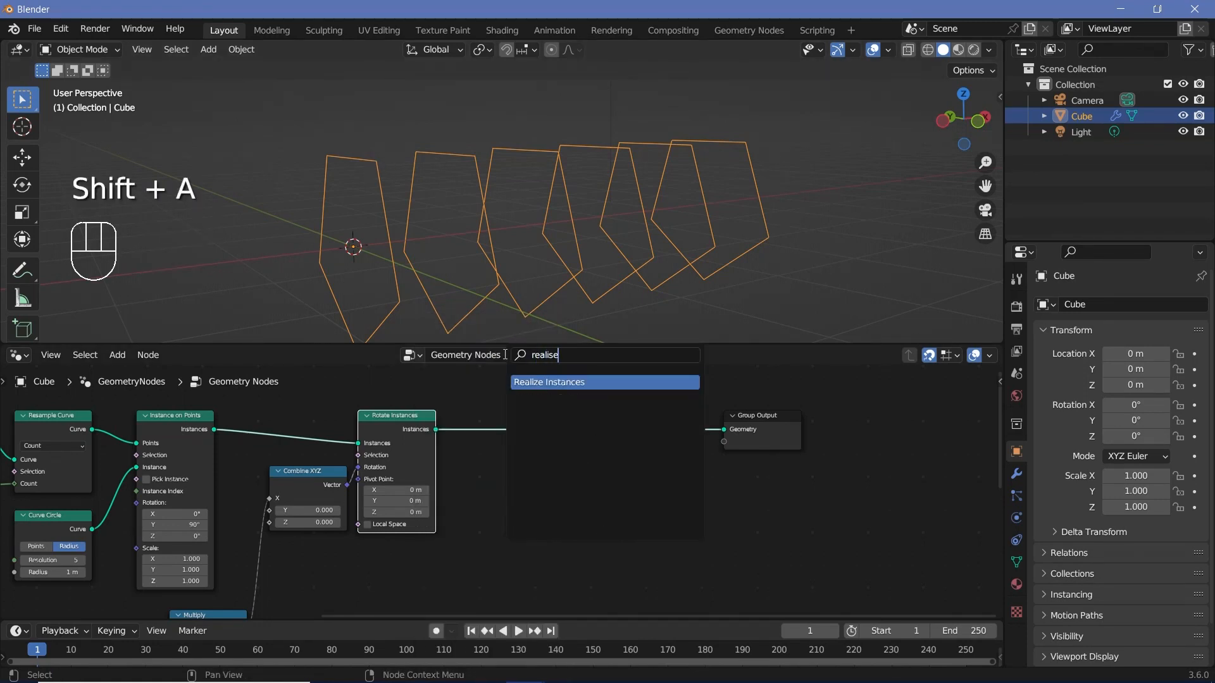
key("Return")
left_click(535, 446)
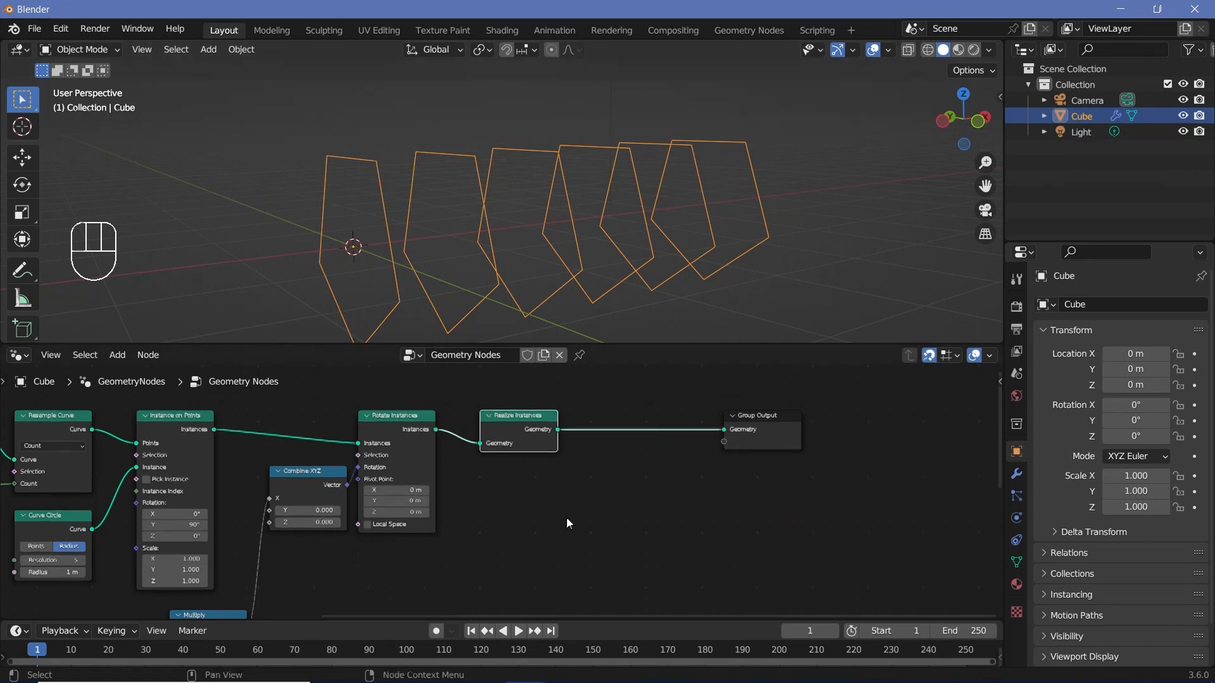
Step: Insert a Curve to Points node between Realize Instances and Group Output, and set its count to 34
key("shift+a")
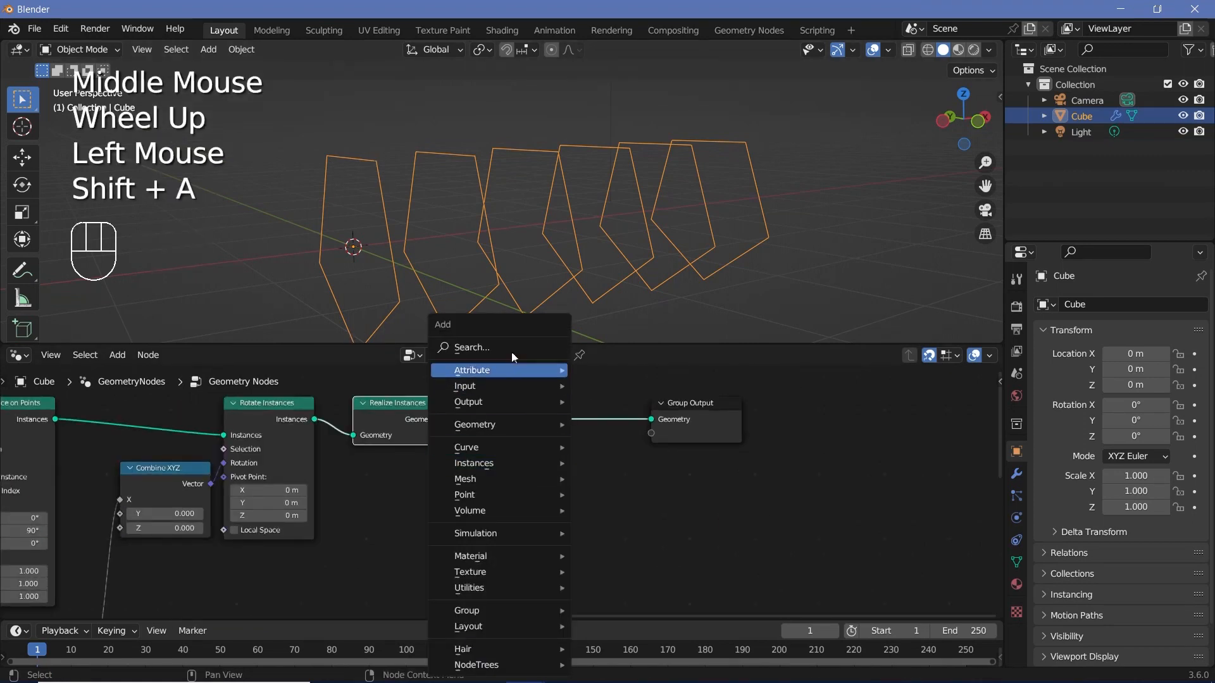
left_click(514, 348)
type("curve t")
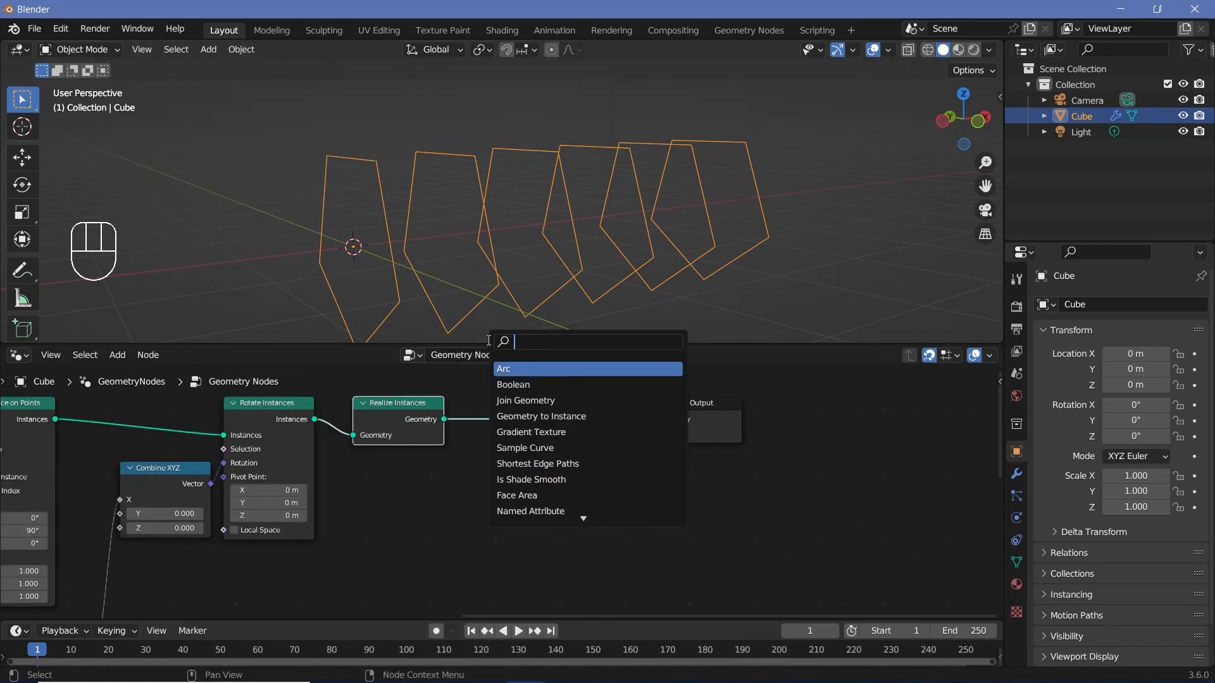
scroll(401, 191, "up", 1)
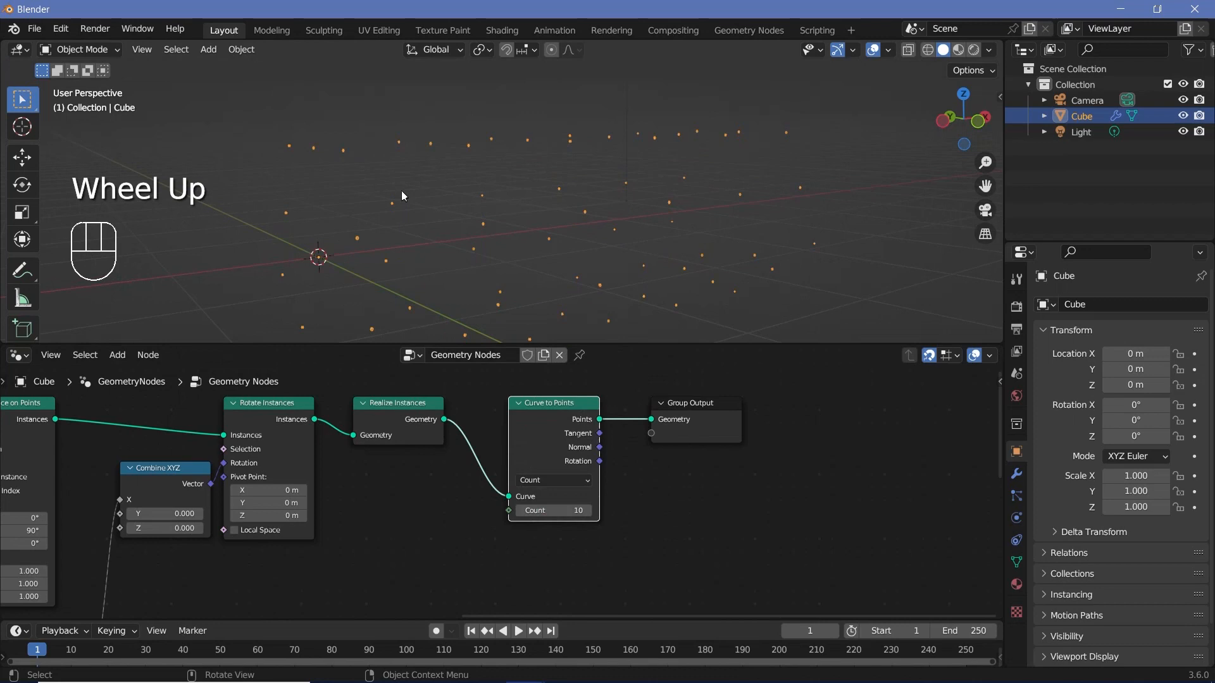
middle_click_drag(401, 192, 563, 193)
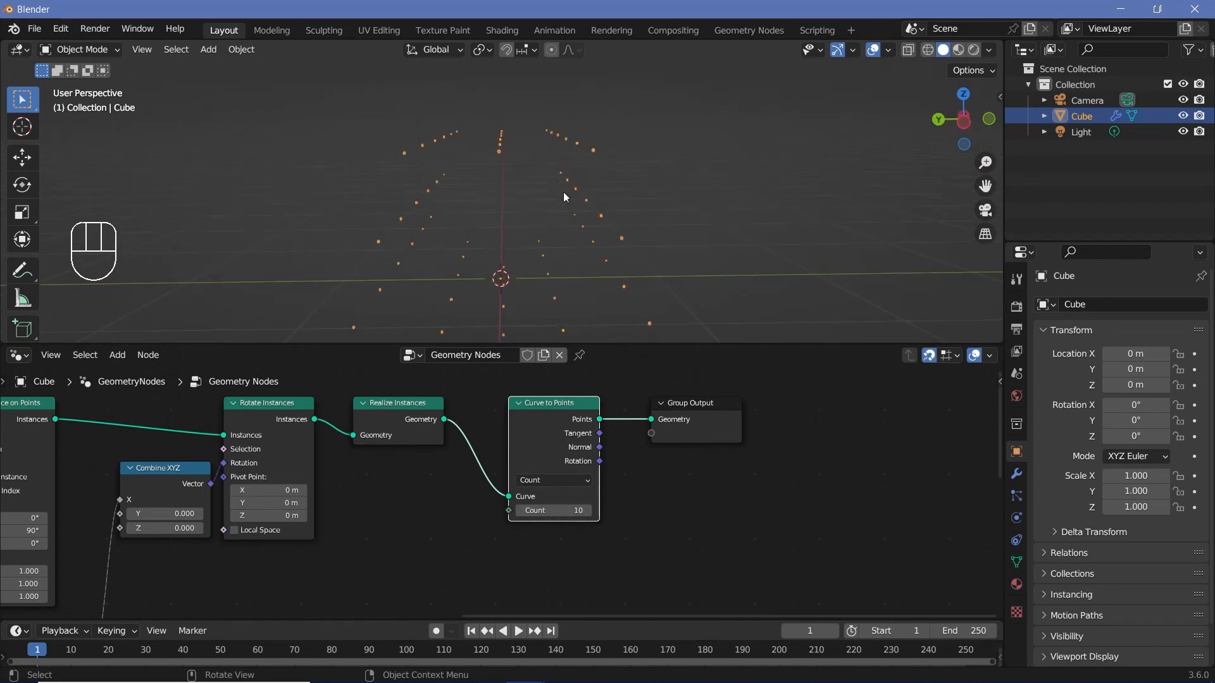
mouse_move(537, 510)
left_mouse_down()
mouse_move(570, 510)
mouse_move(540, 510)
left_mouse_up()
Step: Set the Curve Circle node's resolution to 64
scroll(420, 524, "down", 2)
middle_click_drag(420, 525, 443, 472)
scroll(317, 492, "up", 4)
scroll(442, 472, "up", 2)
mouse_move(377, 511)
left_mouse_down()
mouse_move(412, 512)
mouse_move(377, 511)
left_mouse_up()
left_click(378, 511)
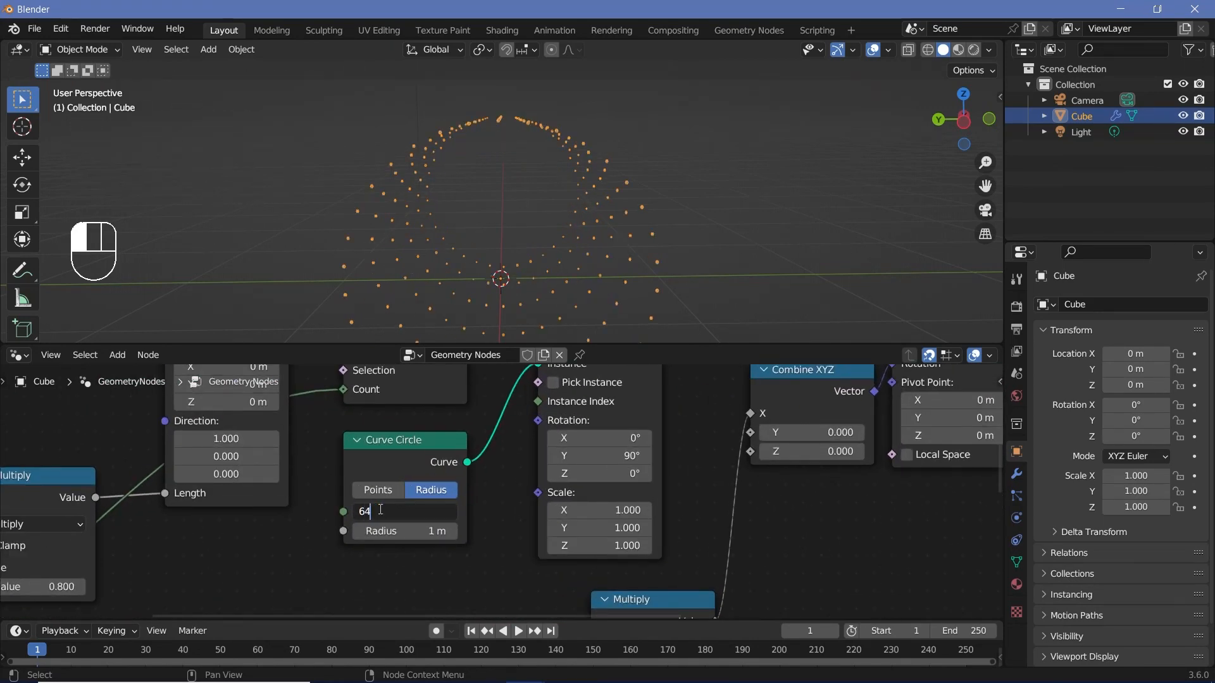
key("Return")
middle_click_drag(411, 266, 444, 222)
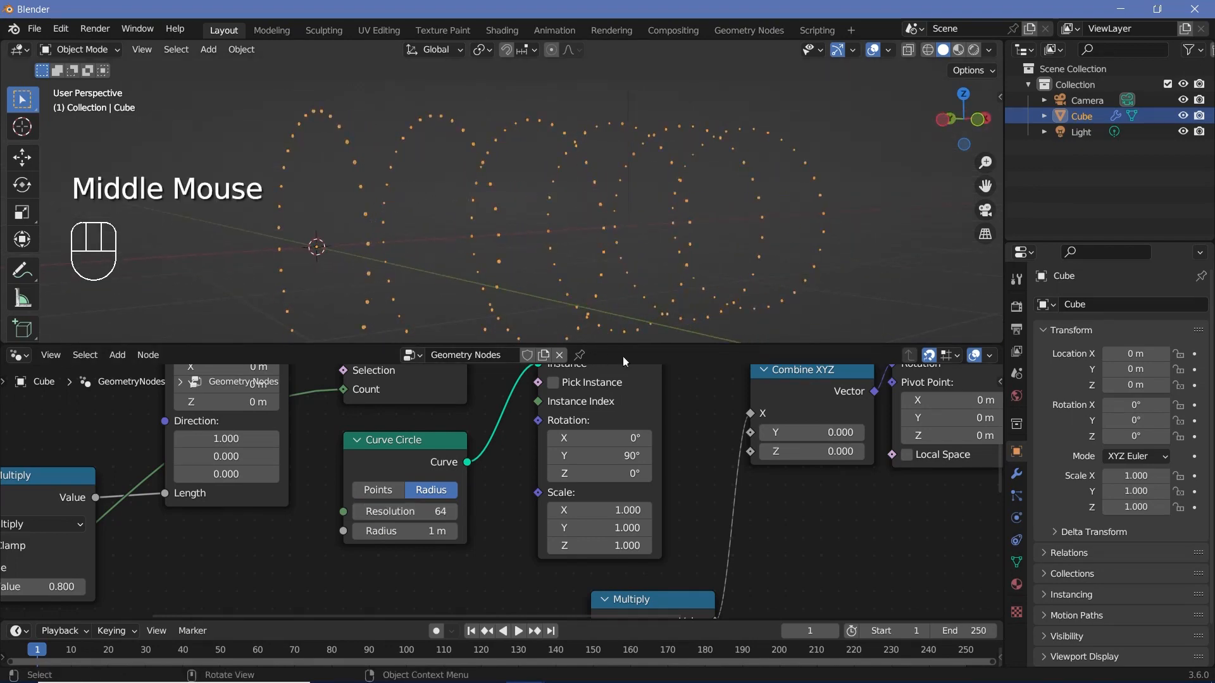
Step: Add an Integer node with the value 6 and connect it to the Count input of Curve to Points
middle_click_drag(809, 437, 202, 528)
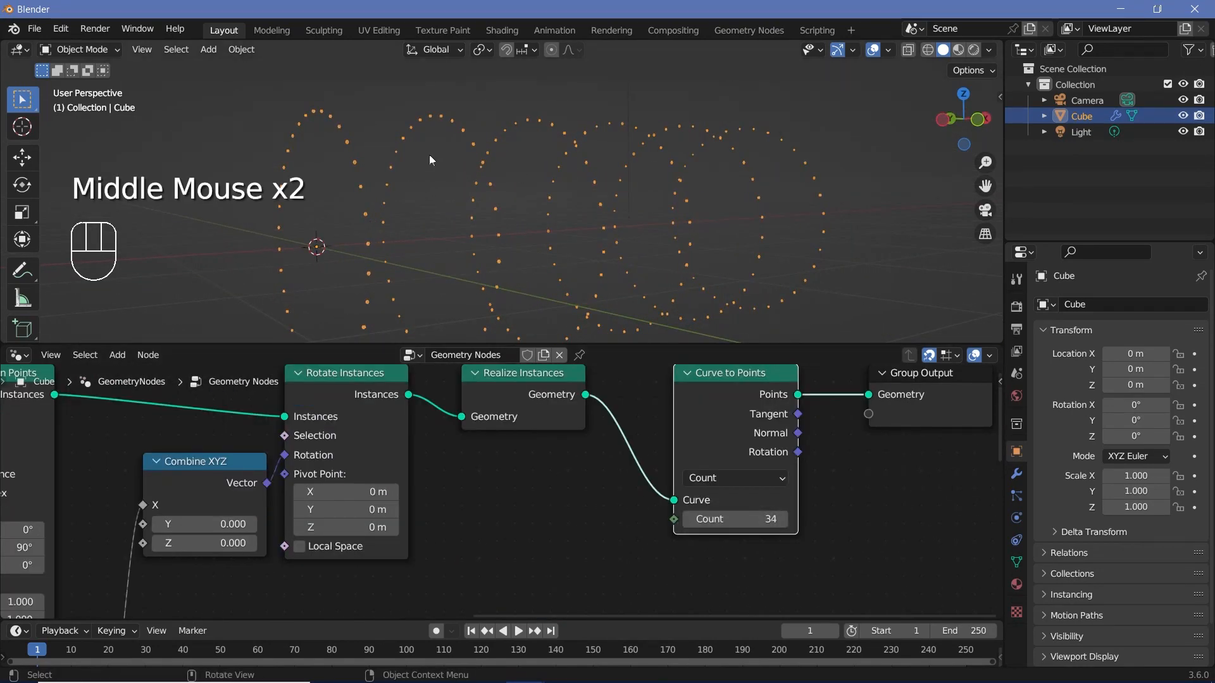
scroll(726, 594, "down", 2)
middle_click_drag(727, 594, 601, 511)
key("shift+a")
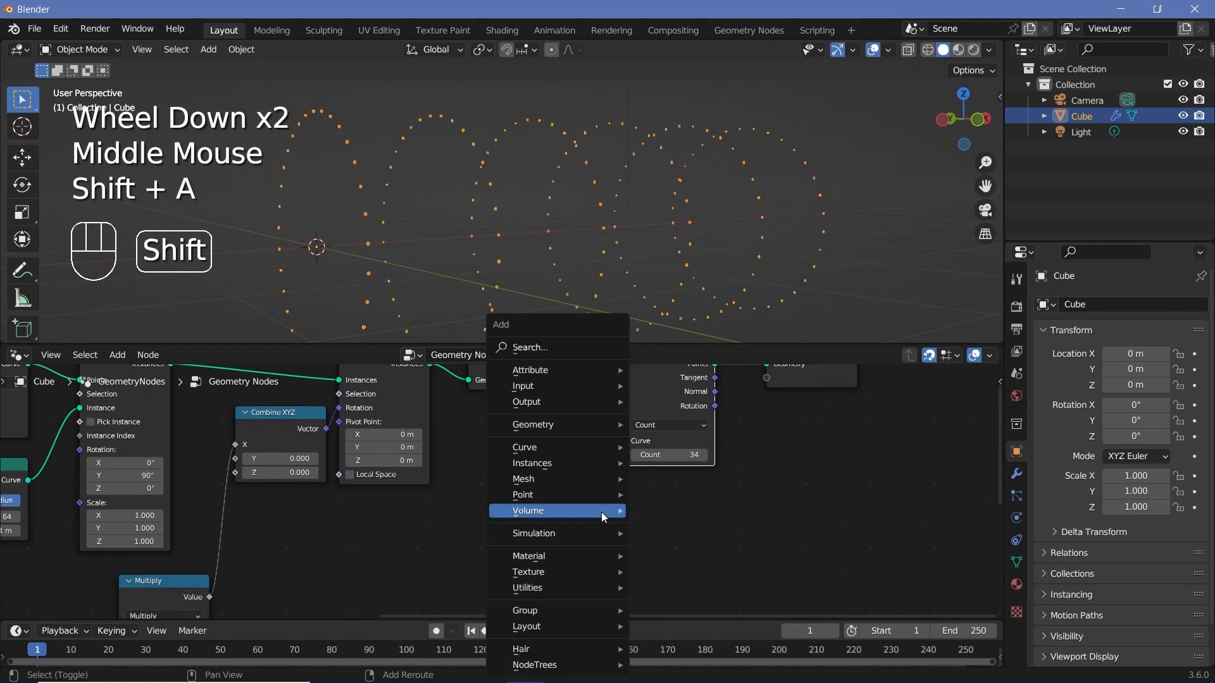
left_click(550, 351)
type("valye")
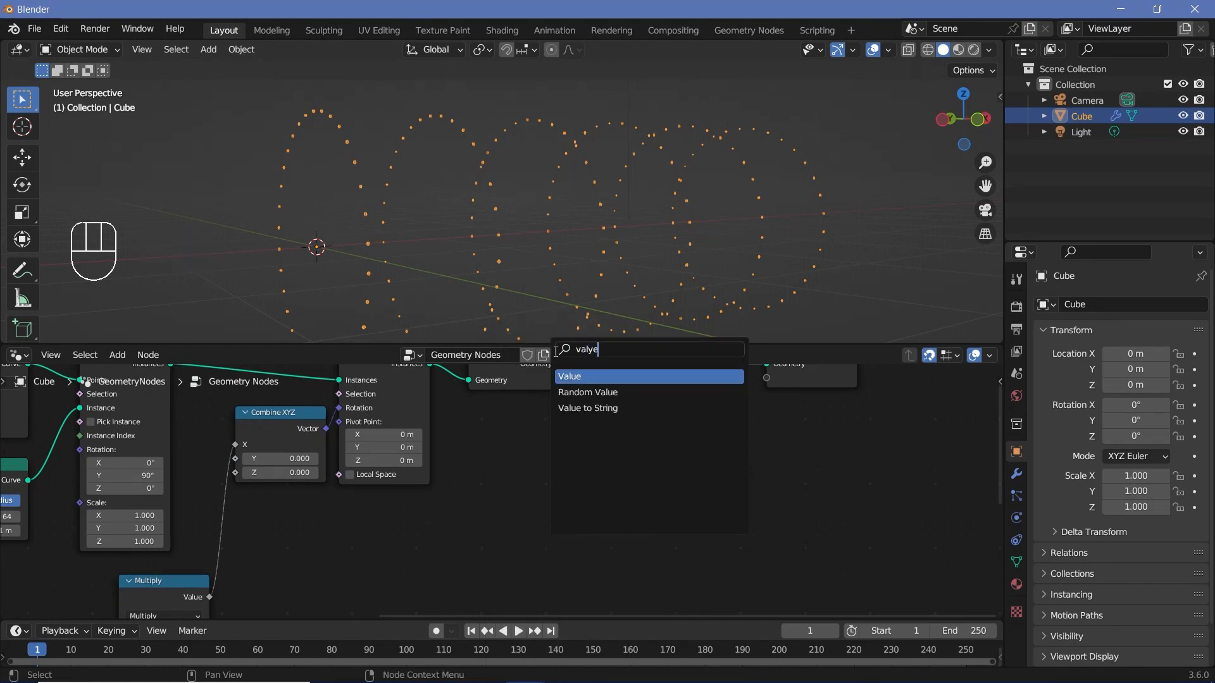
key("BackSpace")
key("BackSpace")
key("BackSpace")
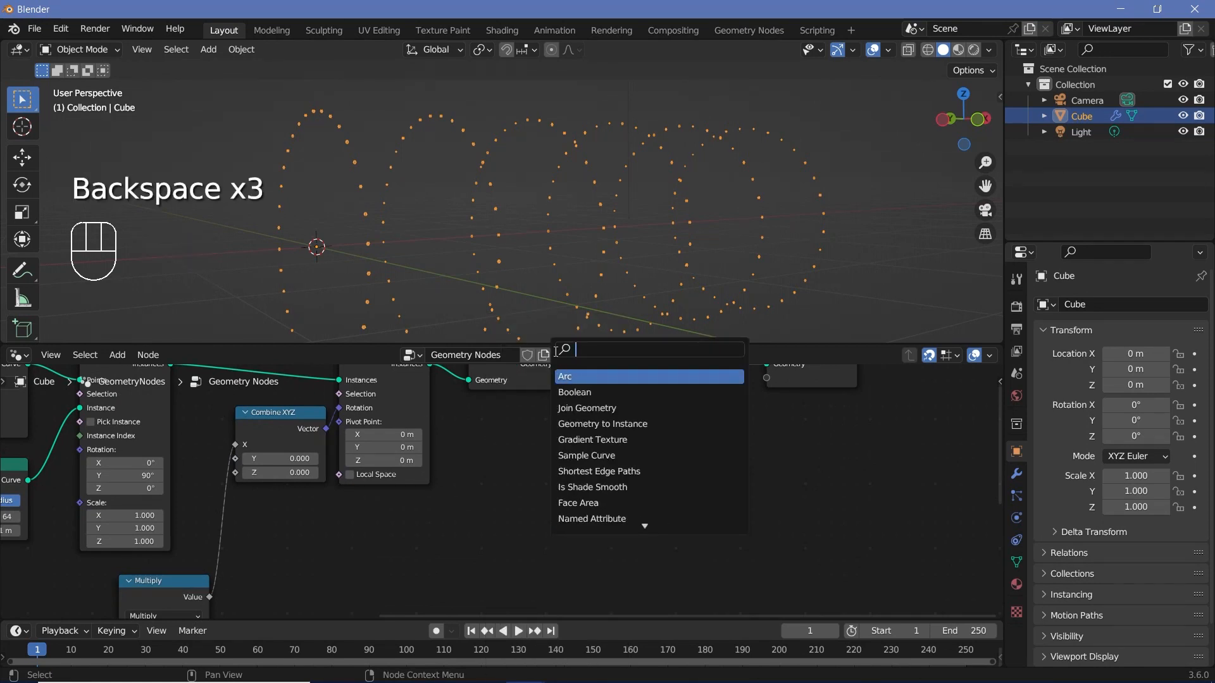
type("ine")
key("BackSpace")
type("t")
key("Return")
left_click(460, 446)
left_click_drag(546, 468, 621, 462)
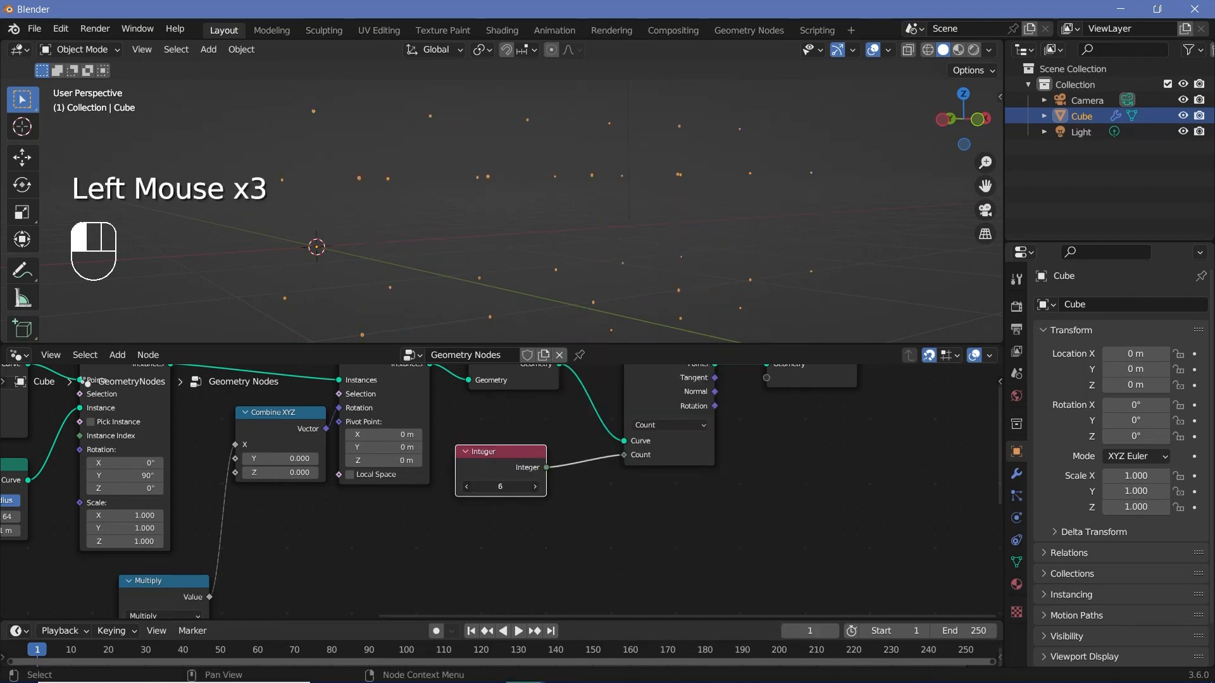
middle_click_drag(413, 252, 393, 250)
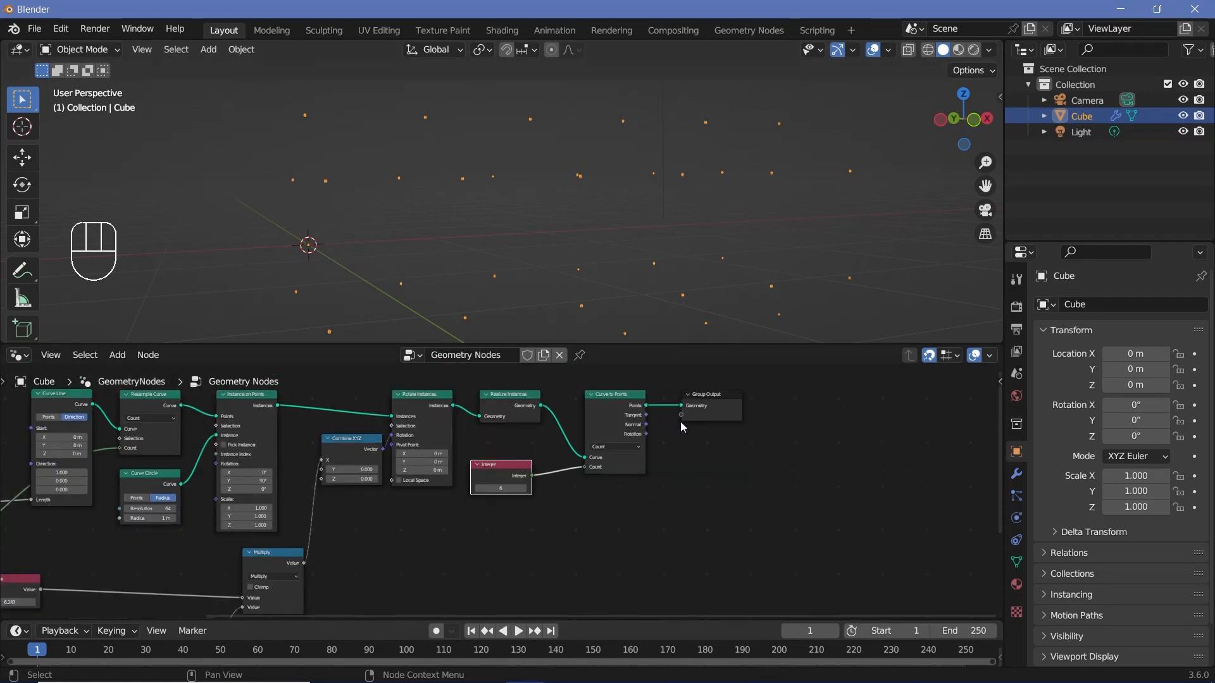
Step: Move Group Output farther away and insert an Instance on Points node between Curve to Points and Group Output
middle_click_drag(681, 426, 471, 466)
left_click_drag(557, 435, 858, 435)
key("shift+a")
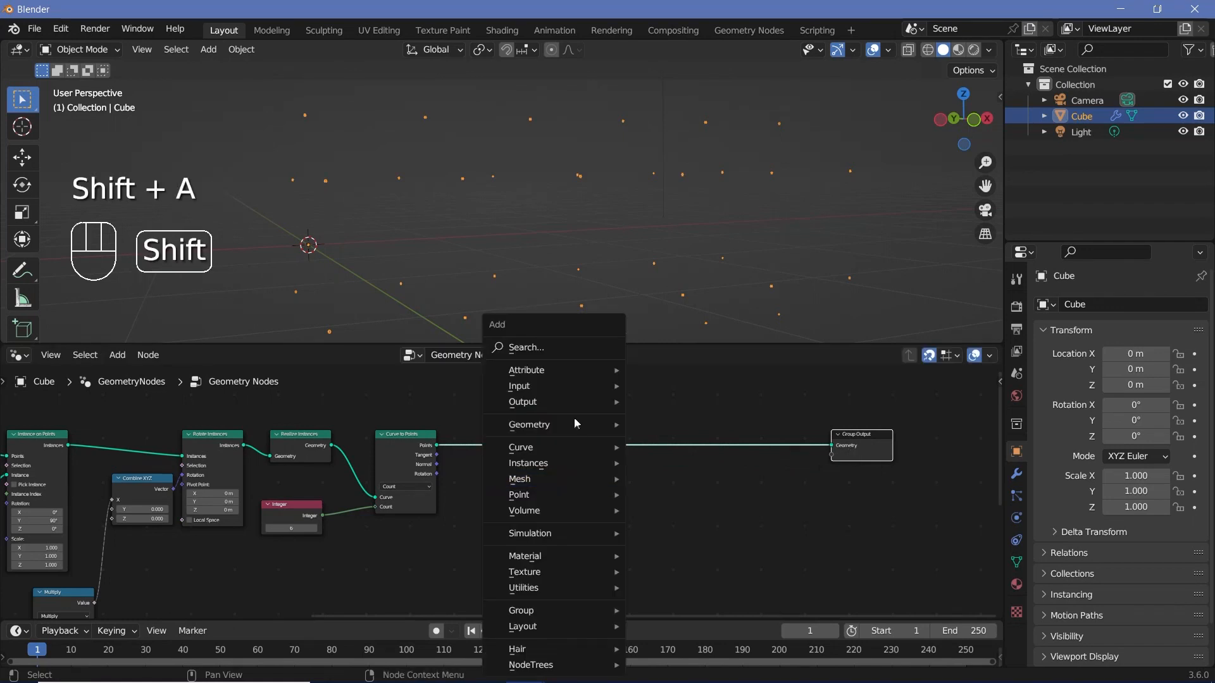
left_click(571, 346)
type("instan")
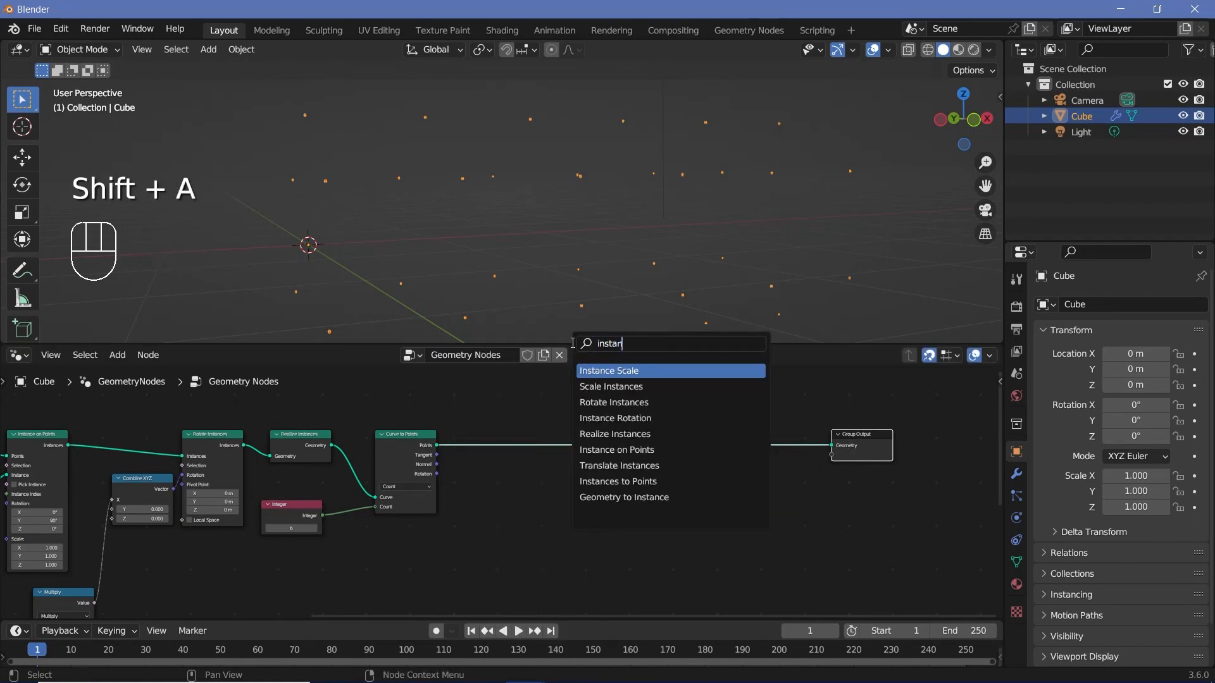
type("ce o")
key("Return")
left_click(561, 514)
Step: Add a String to Curves node between the Curve to Points and the new Instance on Points nodes
middle_click_drag(520, 494, 535, 423)
key("shift+a")
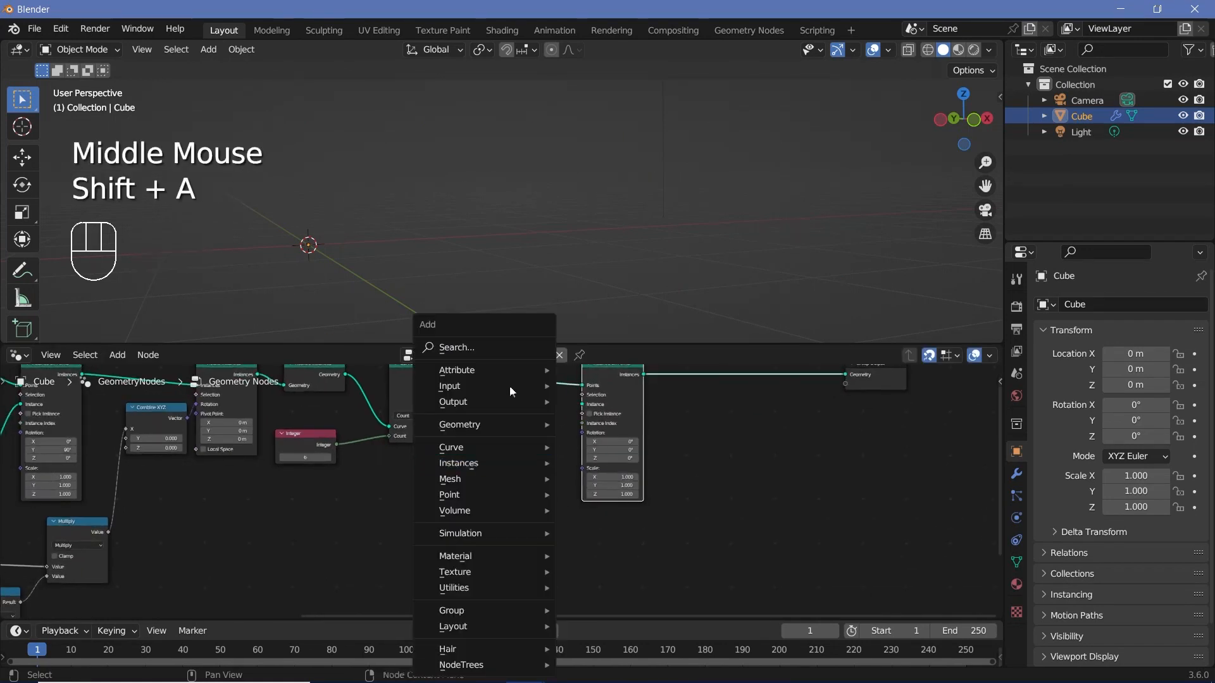
left_click(494, 347)
type("string to")
key("Return")
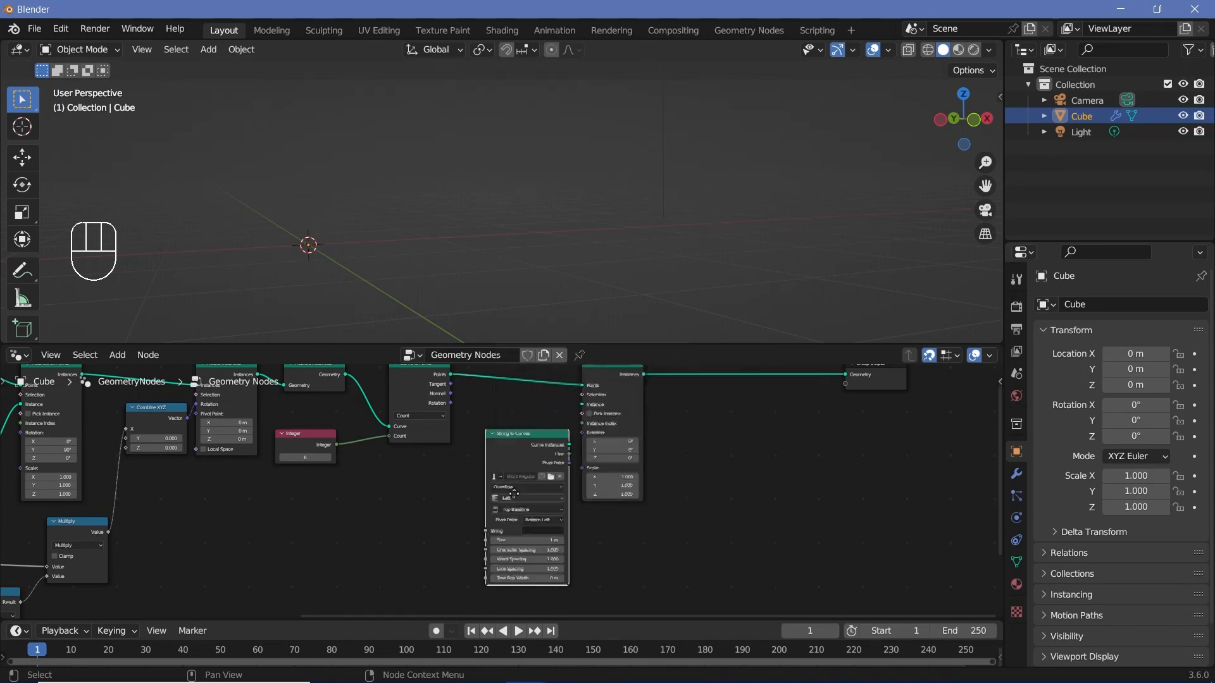
left_click(500, 466)
scroll(499, 466, "up", 3)
scroll(500, 465, "up", 2)
left_click(539, 508)
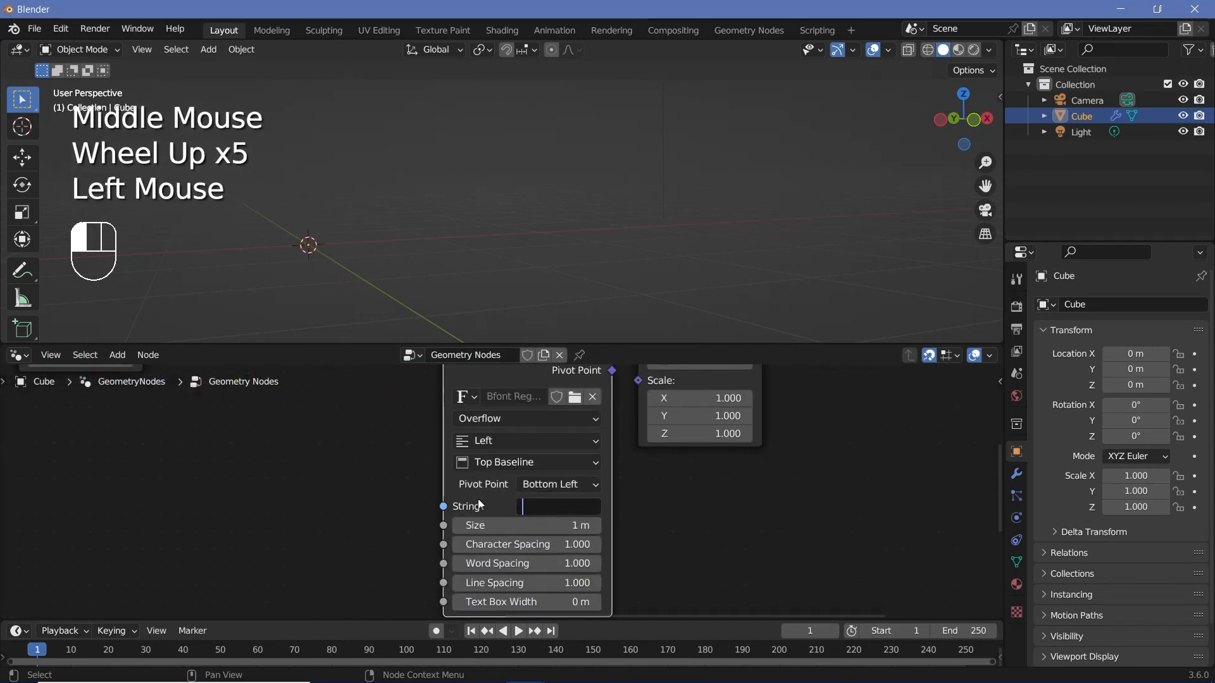
Step: Add a String node and connect it to the String input of String to Curves
scroll(481, 505, "down", 2)
middle_click_drag(480, 504, 496, 522)
scroll(496, 522, "down", 1)
key("shift+a")
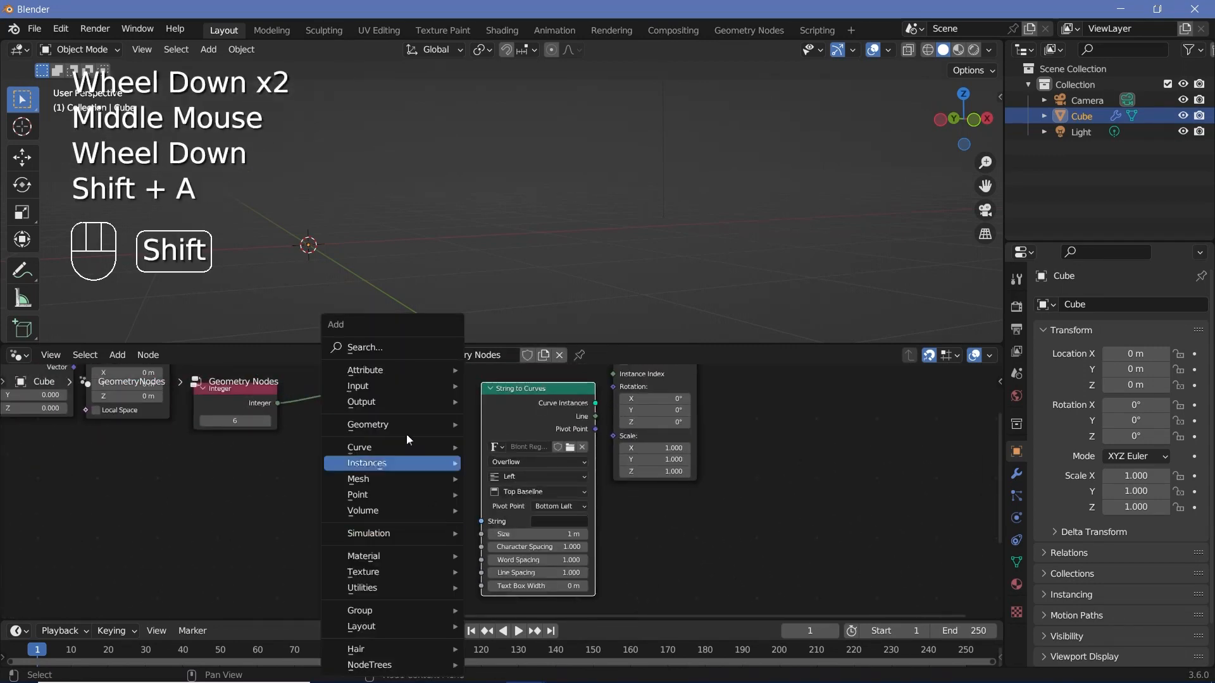
type("string")
key("Return")
left_click(408, 478)
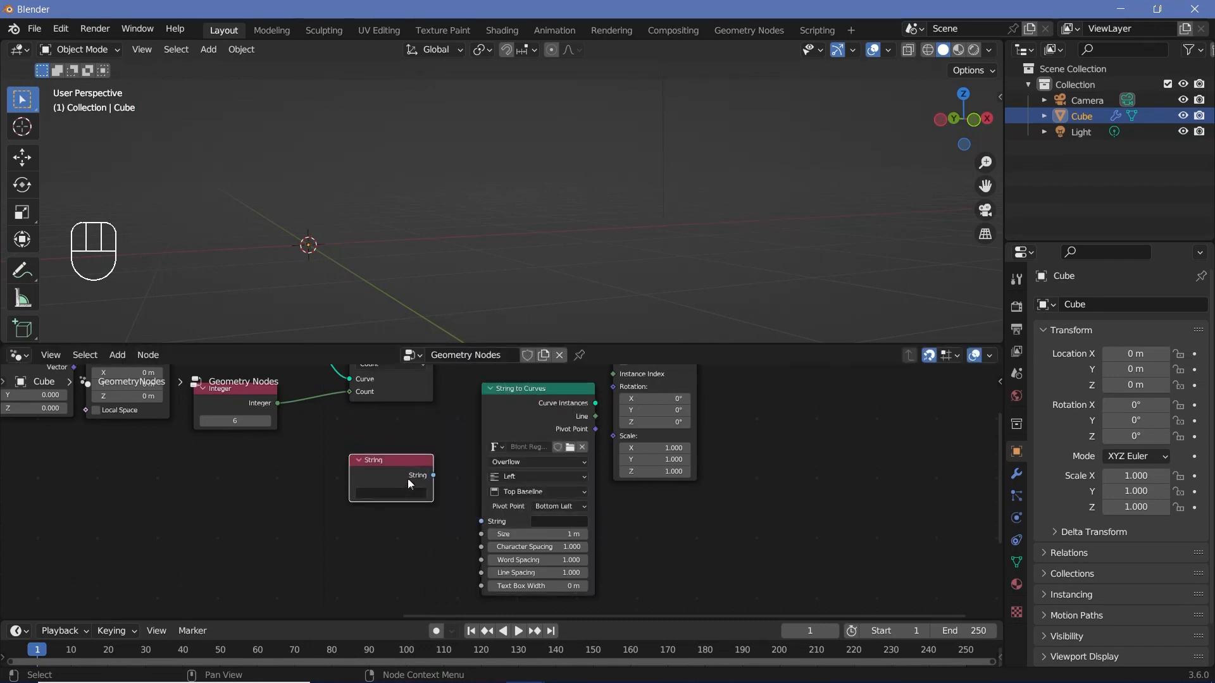
left_click_drag(434, 474, 480, 521)
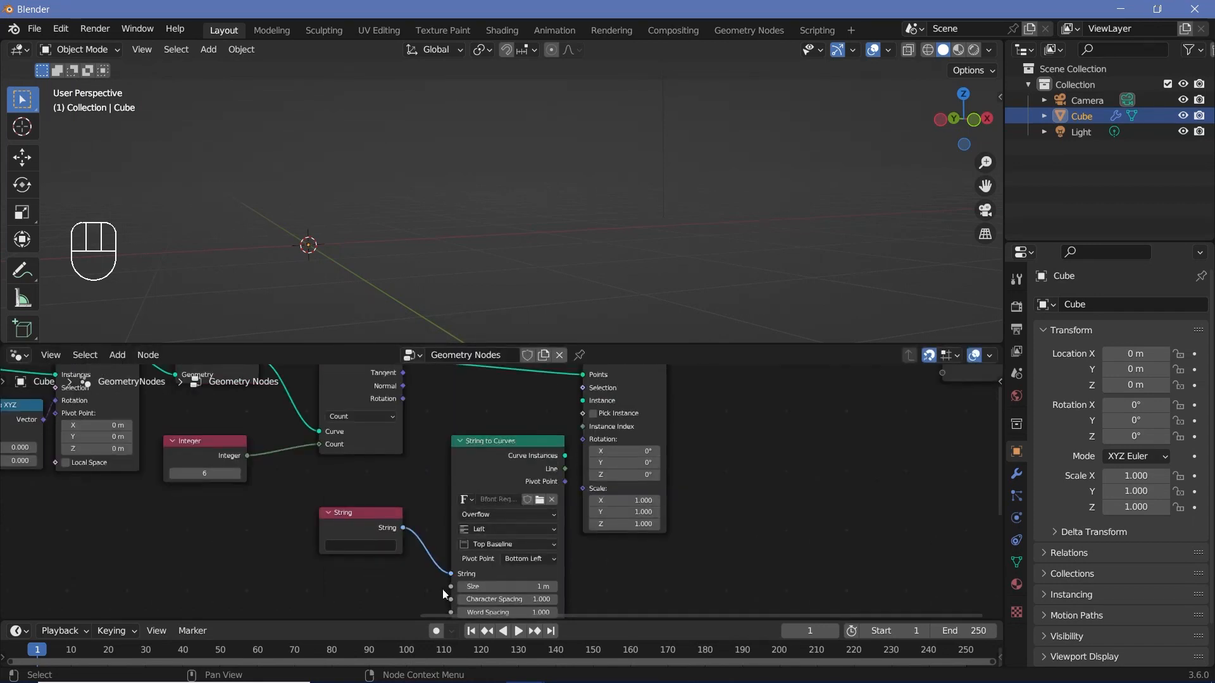
Step: Connect the Curve Instances output of String to Curves to the Instance input of the last Instance on Points node
scroll(492, 518, "down", 2)
scroll(492, 517, "down", 1)
middle_click_drag(563, 453, 487, 568)
left_click_drag(415, 420, 739, 647)
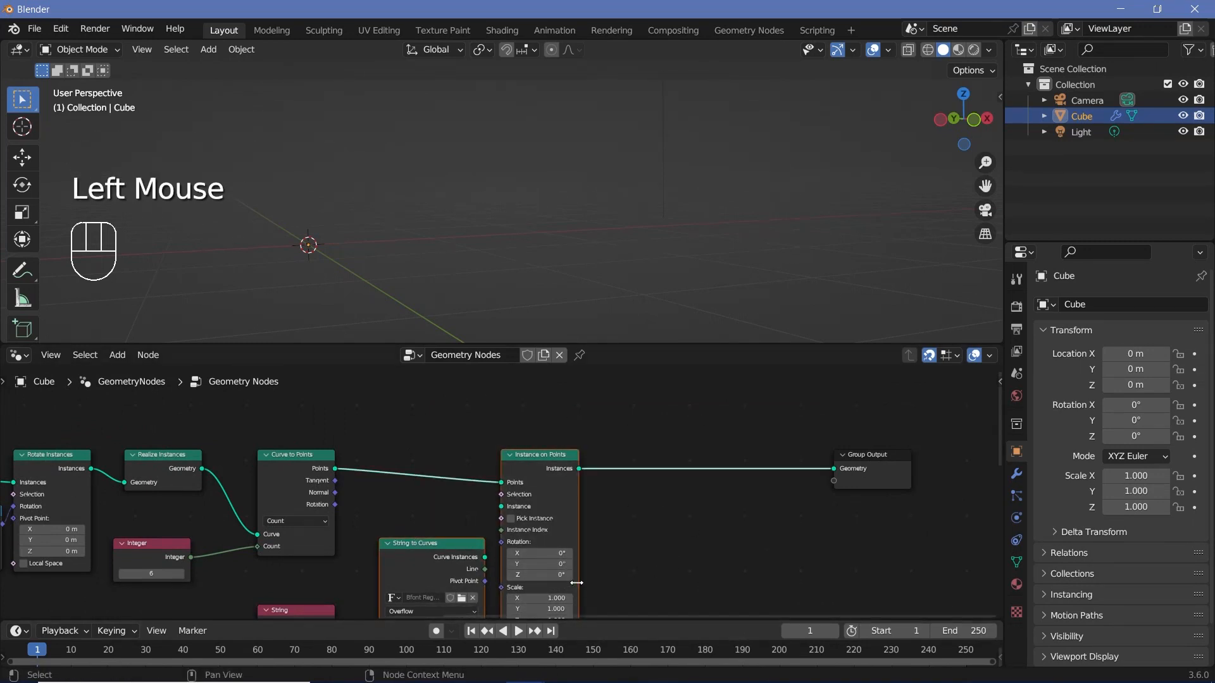
middle_click_drag(622, 579, 637, 517)
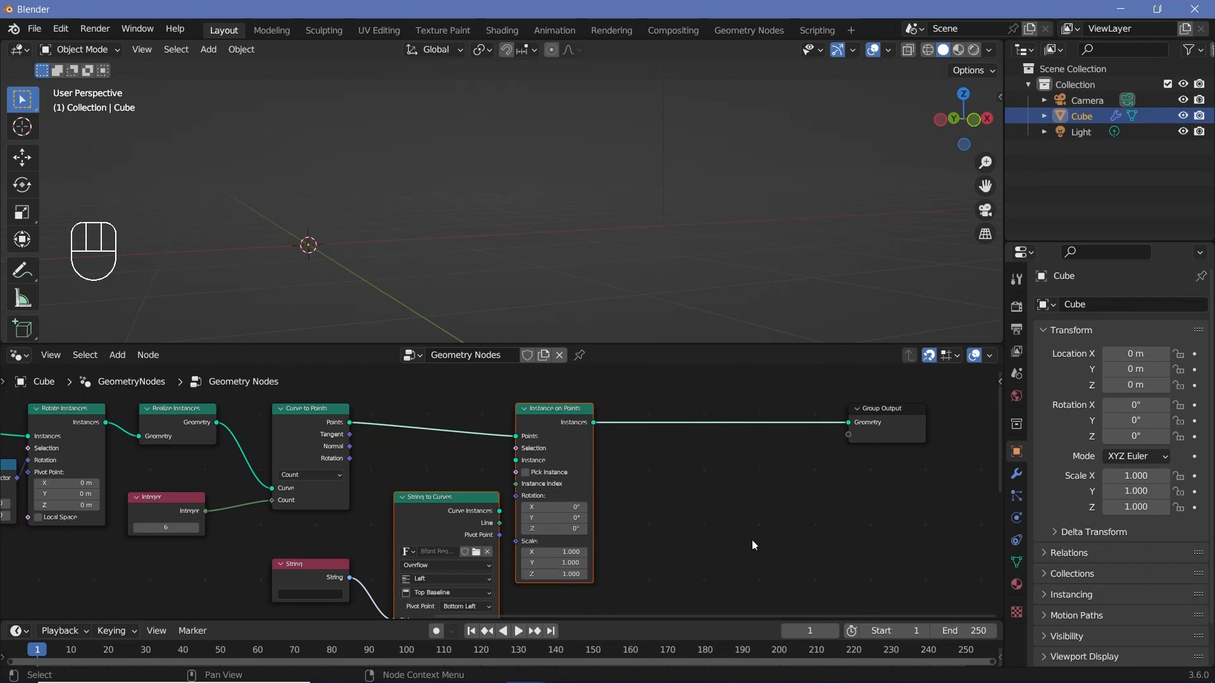
middle_click_drag(677, 555, 753, 497)
scroll(753, 496, "up", 2)
middle_click_drag(752, 496, 689, 572)
left_click_drag(467, 517, 495, 460)
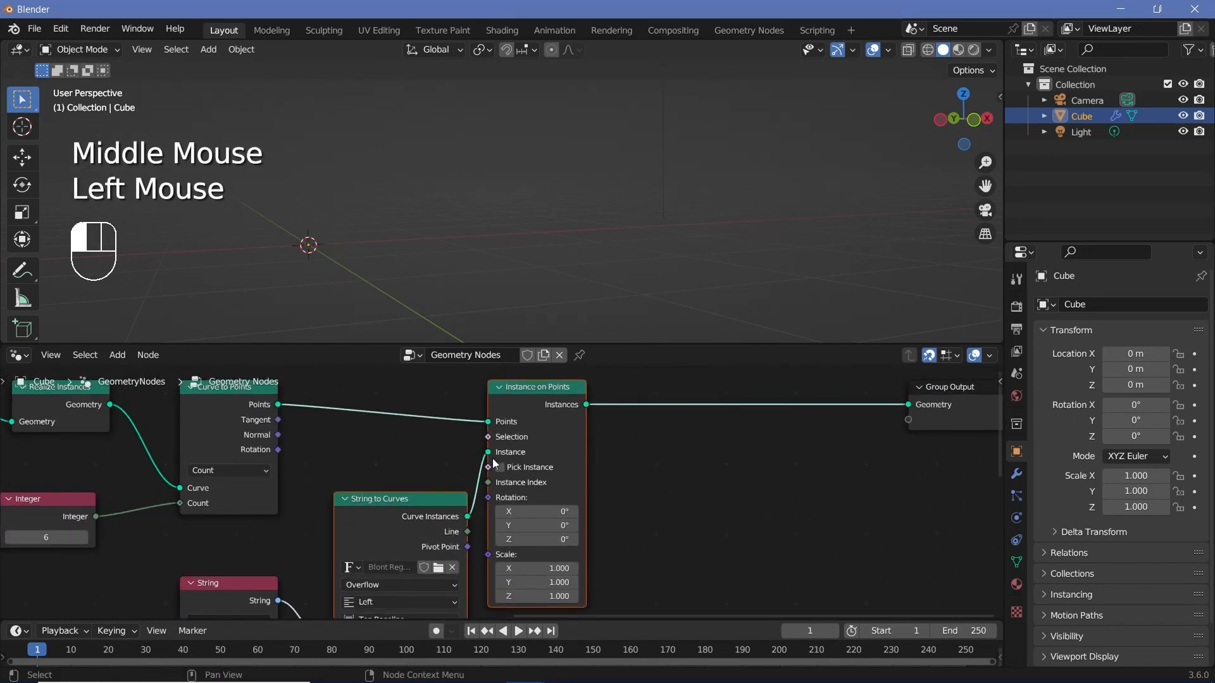
Step: Set the String node's text to "M"
middle_click_drag(495, 460, 593, 360)
left_click(355, 524)
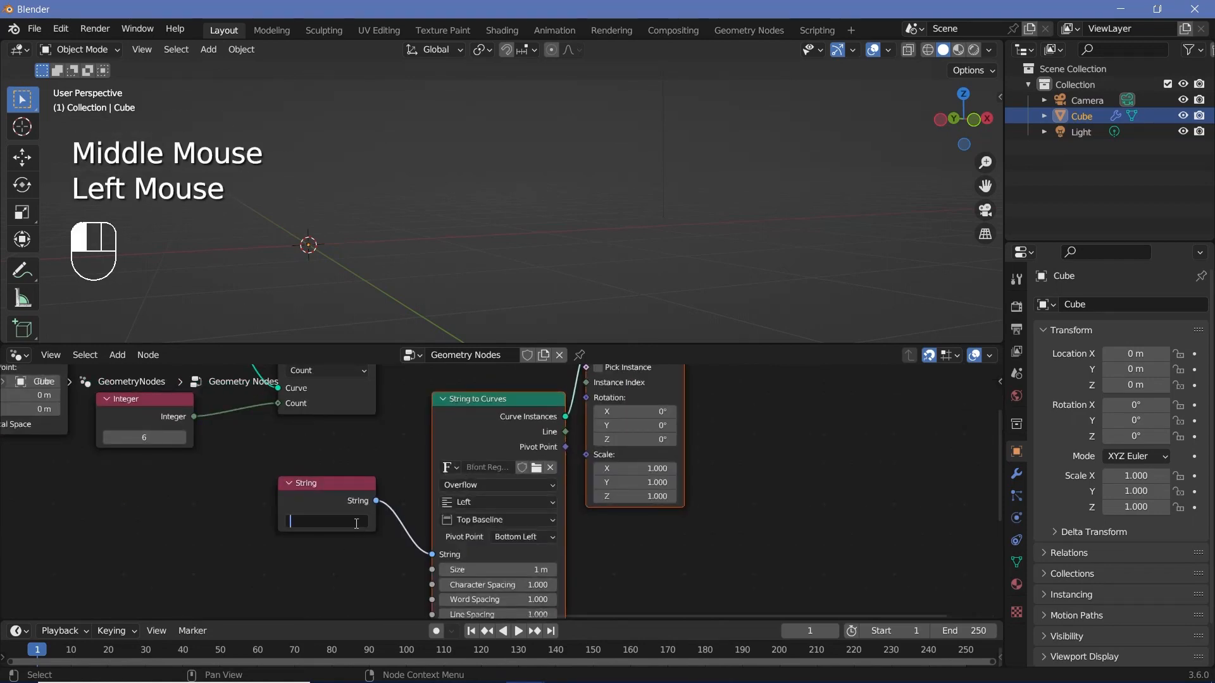
type("M")
key("Return")
scroll(445, 284, "down", 2)
middle_click_drag(444, 285, 503, 330)
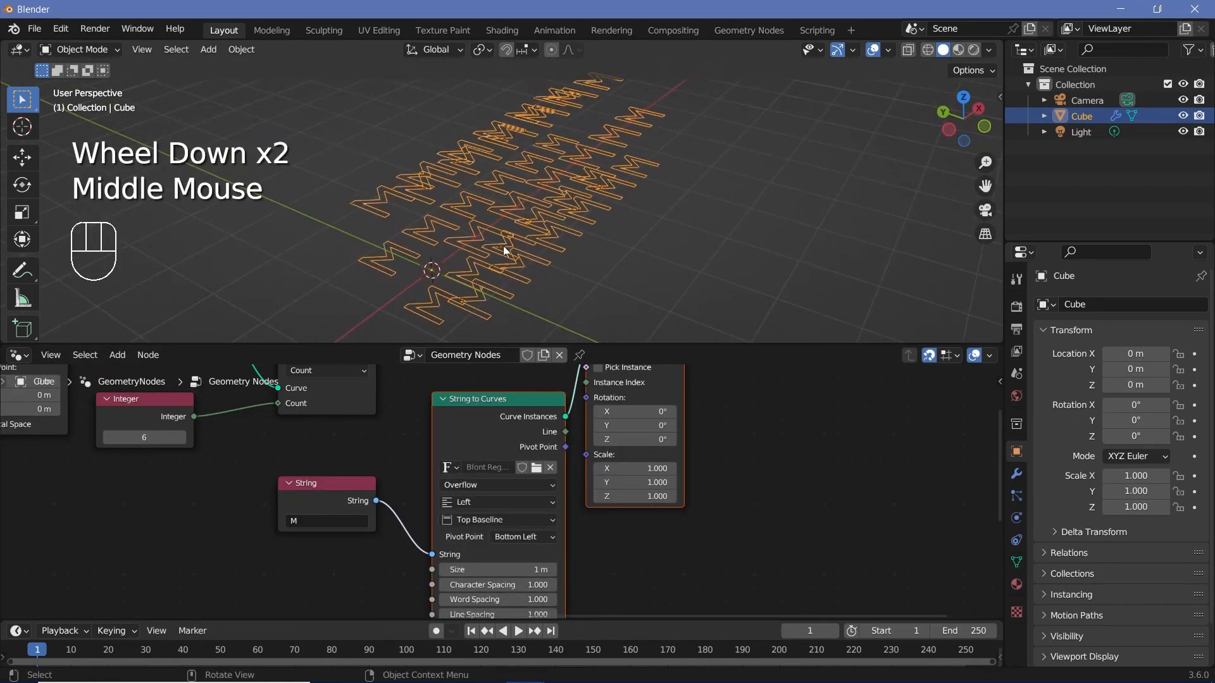
middle_click_drag(462, 192, 393, 174)
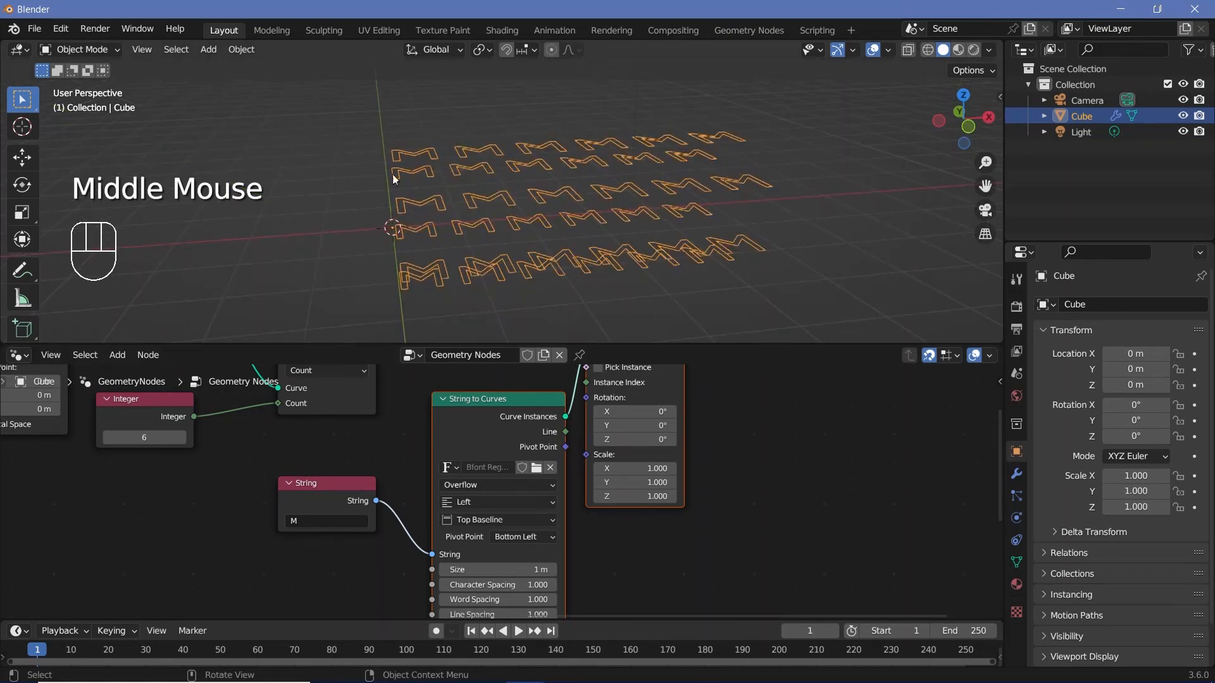
Step: Try driving the Rotation of the last Instance on Points node with the Rotation output of Curve to Points
middle_click_drag(422, 414, 320, 427)
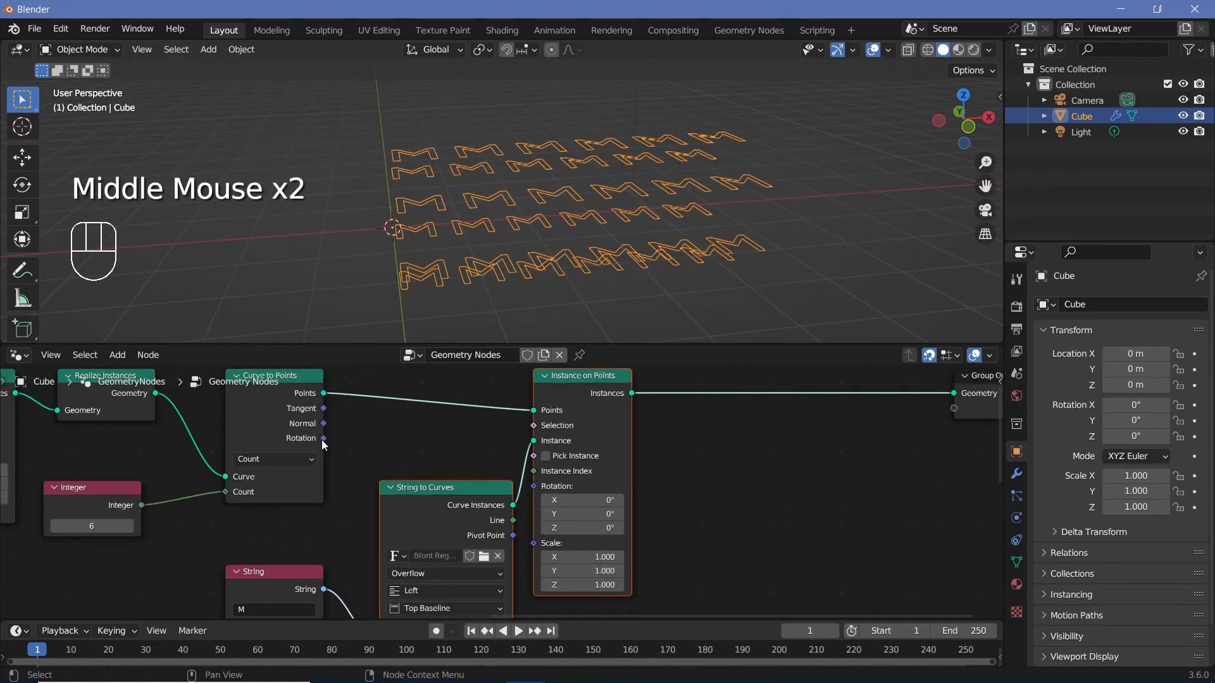
left_click_drag(323, 439, 533, 486)
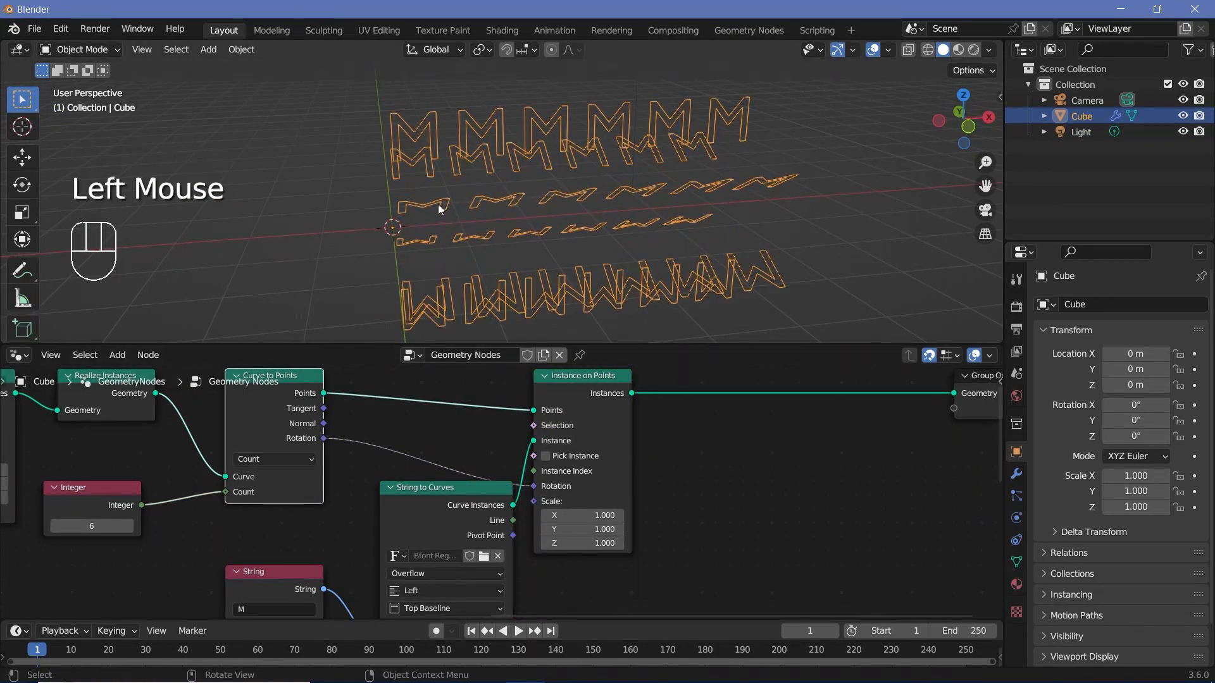
middle_click_drag(441, 210, 481, 208)
Step: Vary the Value node to test how the instanced letters rotate around the line
scroll(409, 489, "down", 4)
middle_click_drag(409, 488, 727, 418)
middle_click_drag(158, 532, 372, 470)
scroll(372, 472, "up", 2)
left_click_drag(335, 479, 266, 479)
left_click_drag(328, 478, 383, 478, "shift")
Step: Cut the link between the Curve to Points Rotation output and the Instance on Points Rotation input
middle_click_drag(905, 467, 165, 433)
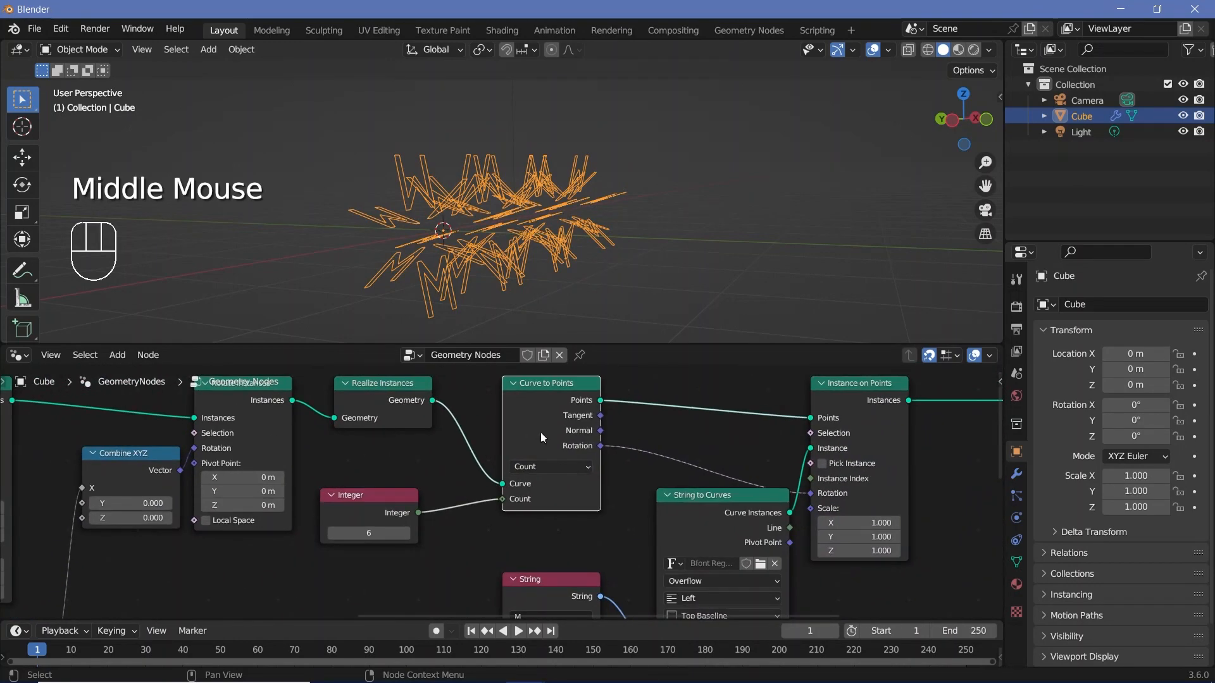
right_click_drag(690, 459, 677, 493, "ctrl")
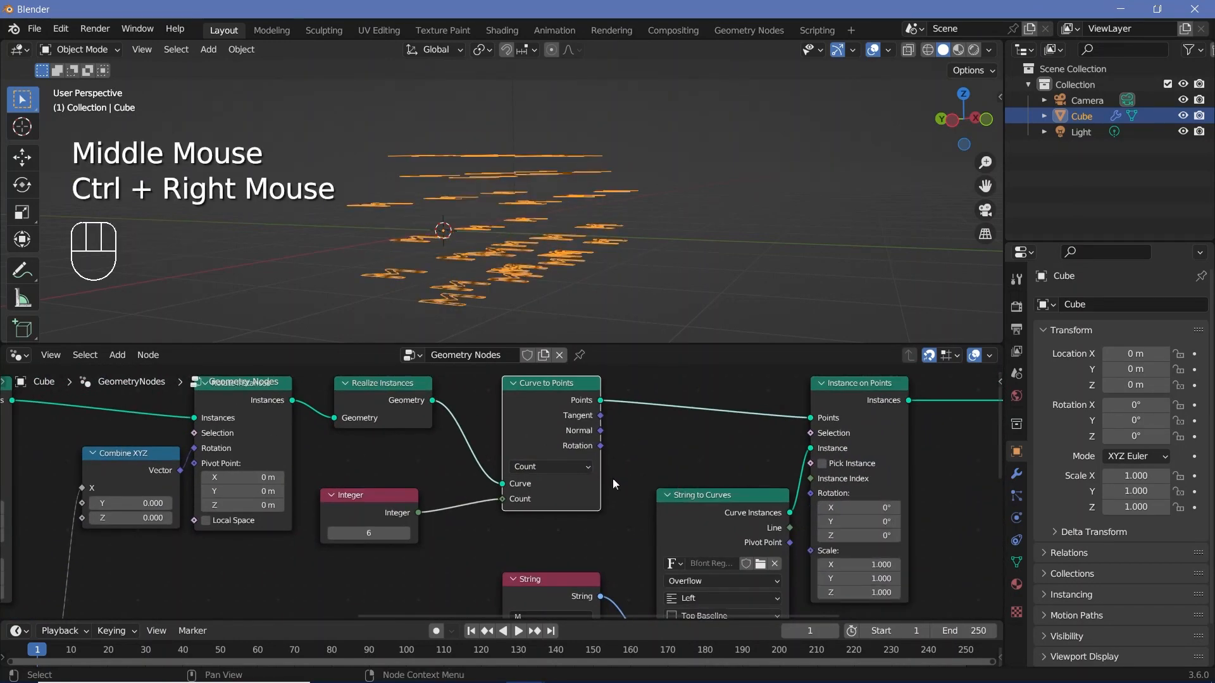
scroll(572, 450, "down", 2)
scroll(571, 449, "down", 2)
middle_click_drag(563, 246, 512, 275)
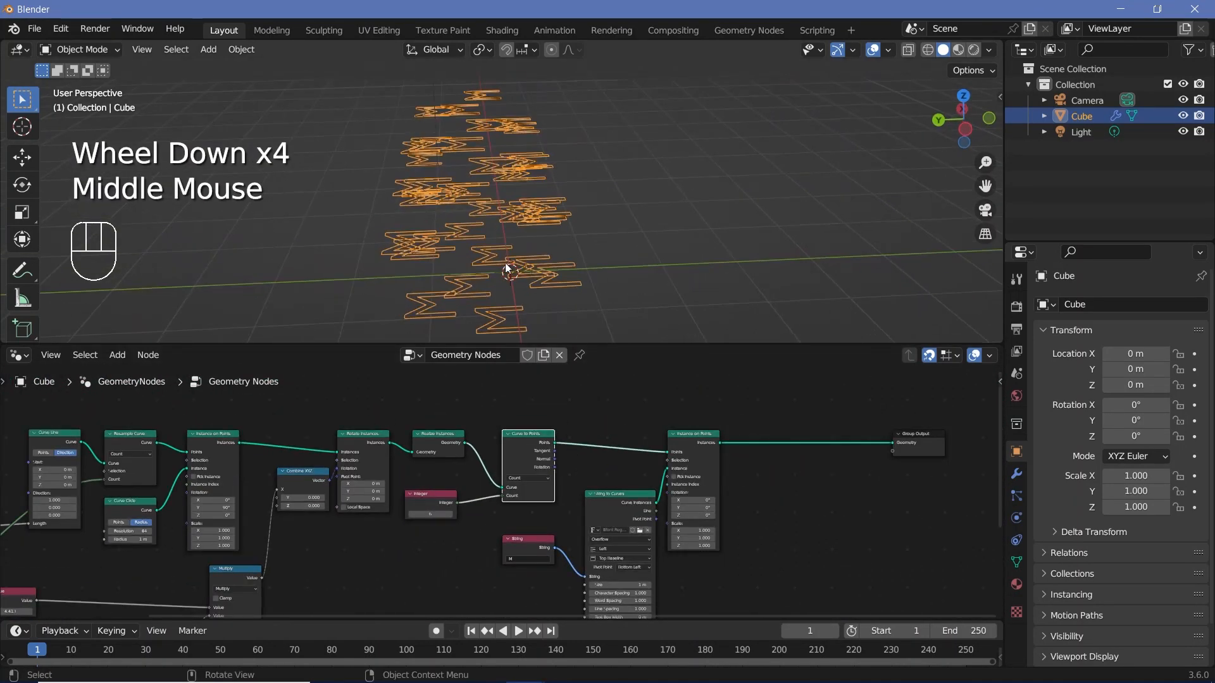
middle_click_drag(605, 198, 529, 176)
middle_click_drag(513, 226, 481, 284)
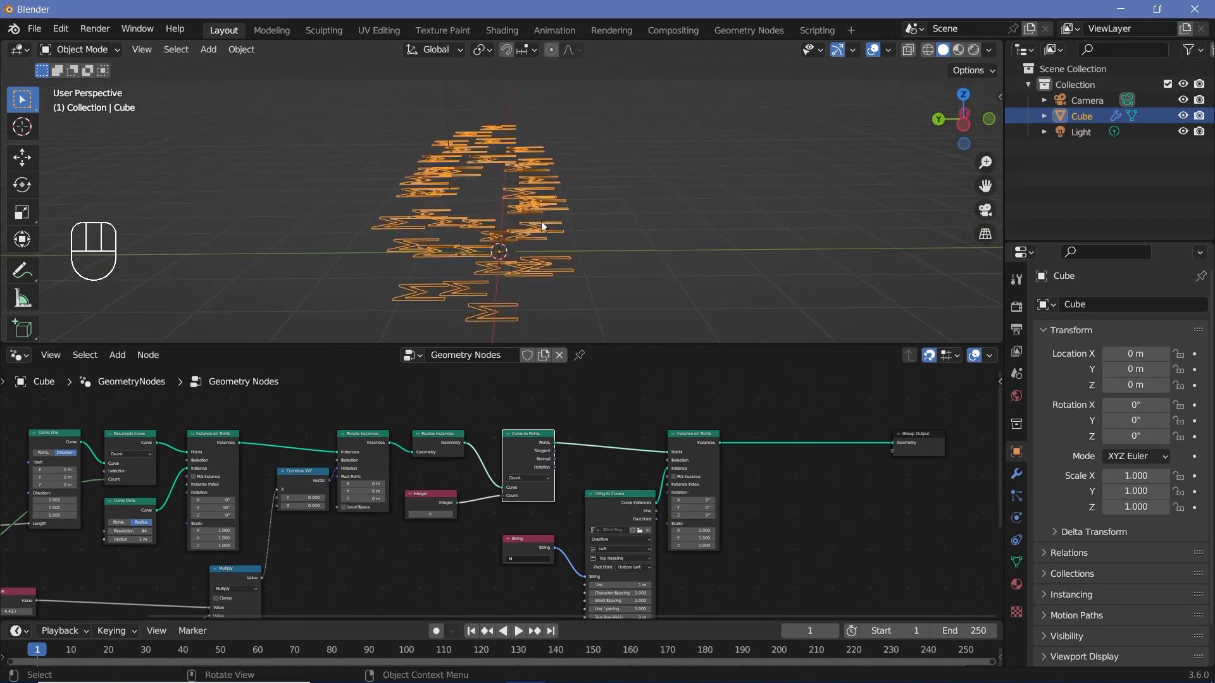
scroll(525, 234, "up", 2)
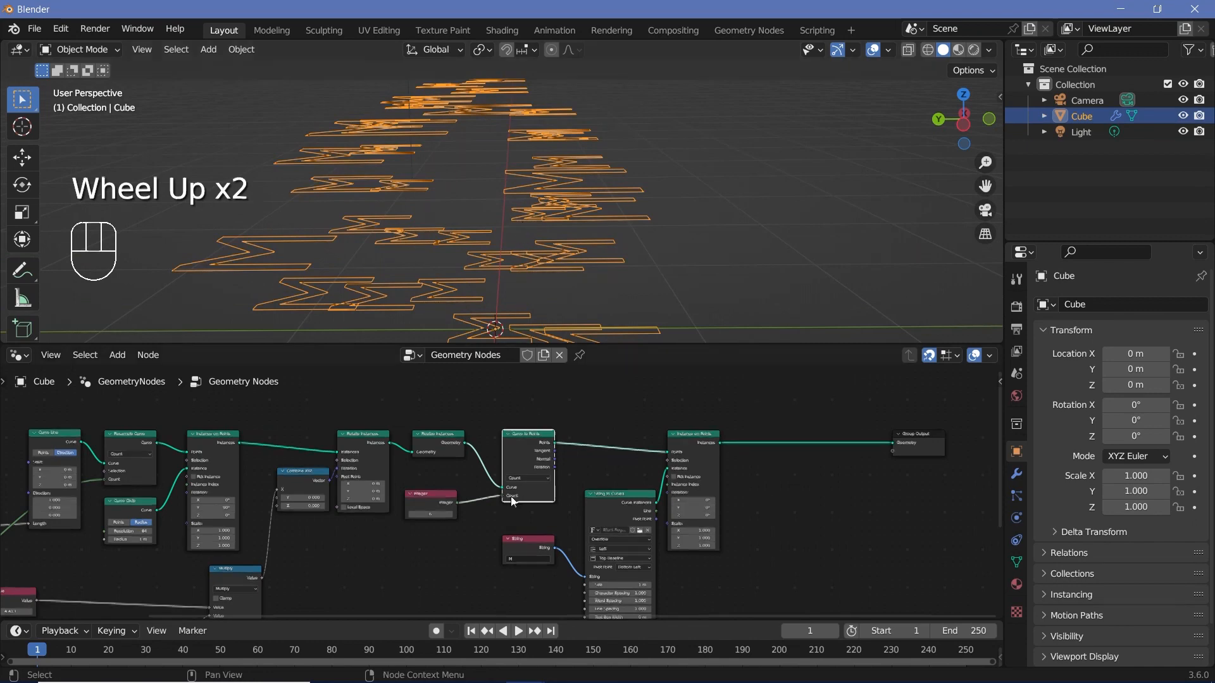
Step: Insert a Capture Attribute node between Realize Instances and Curve to Points
scroll(471, 373, "up", 3)
middle_click_drag(471, 373, 430, 430)
key("shift+a")
left_click(410, 350)
type("ca")
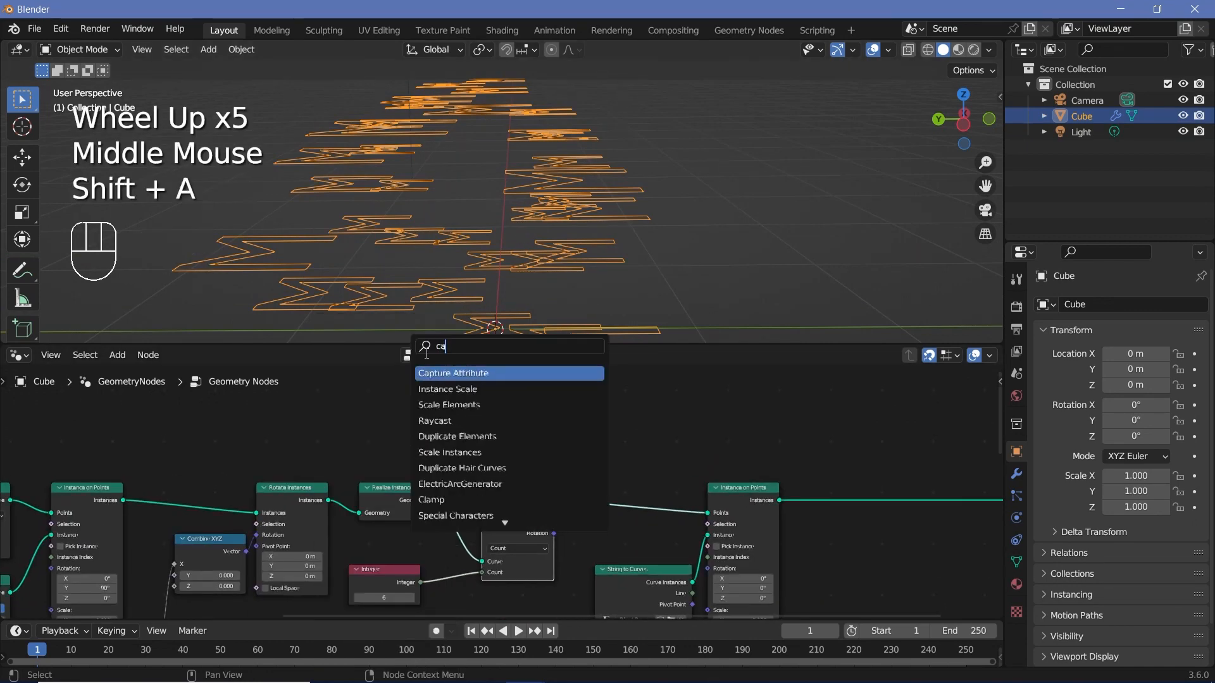
key("Return")
left_click(420, 419)
middle_click_drag(420, 419, 383, 385)
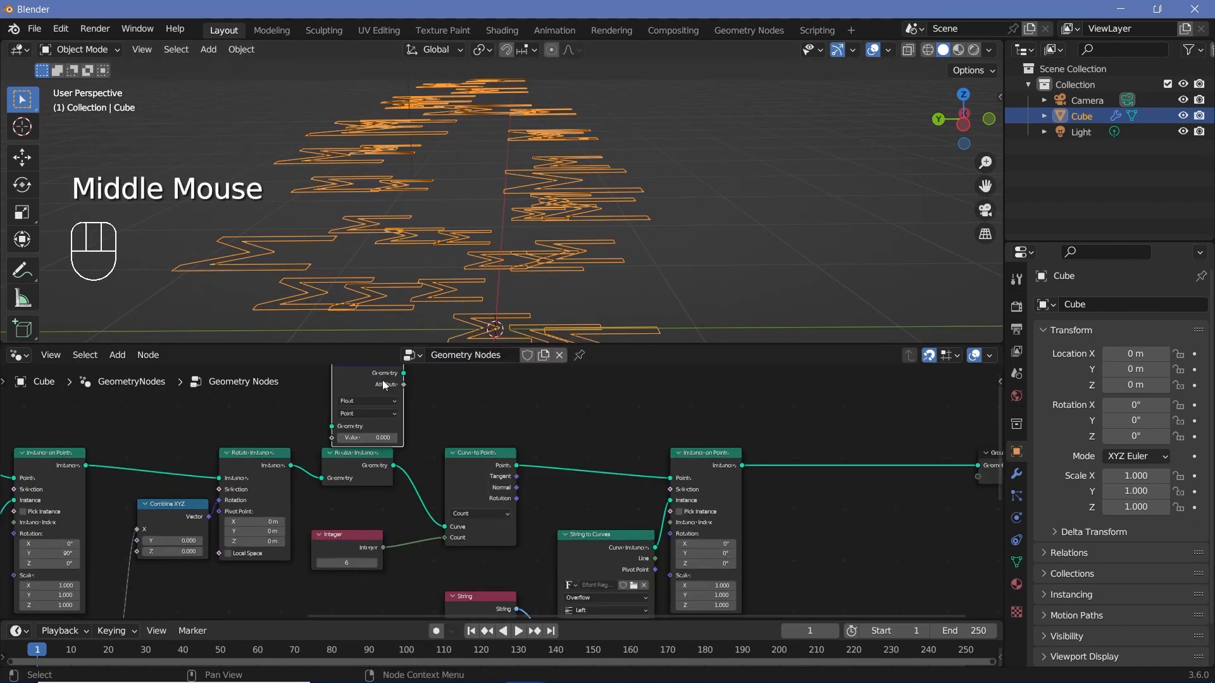
scroll(434, 450, "down", 1)
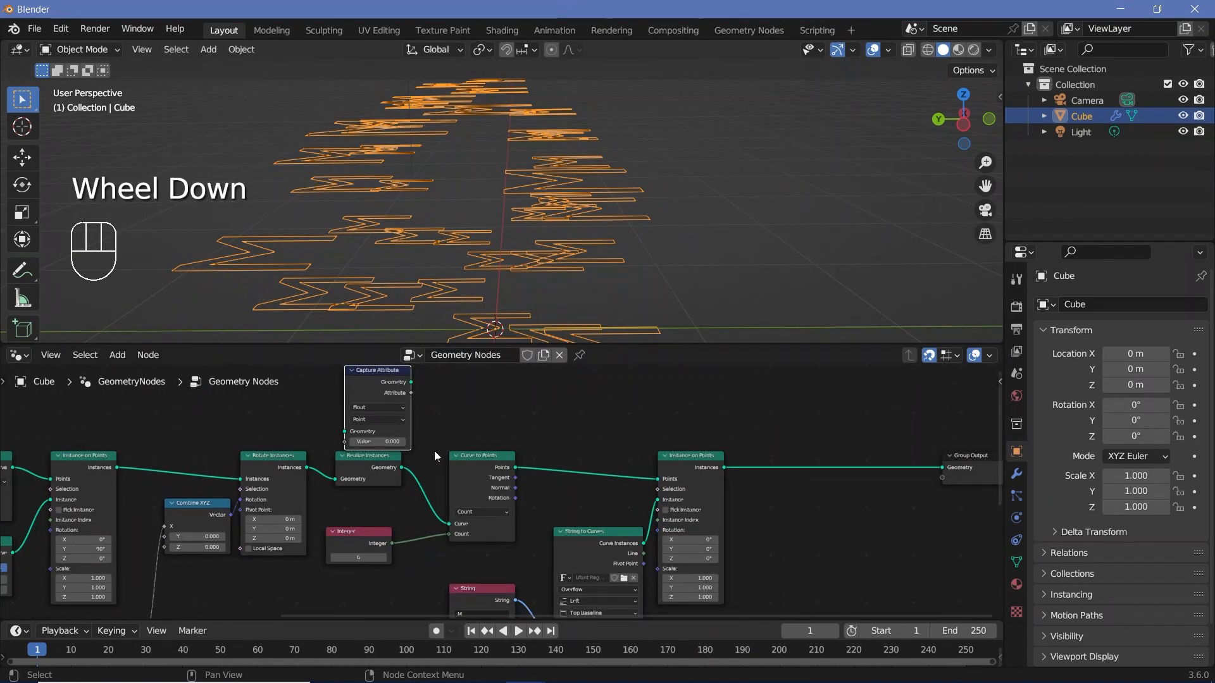
middle_click_drag(434, 450, 388, 404)
left_click_drag(386, 402, 445, 491)
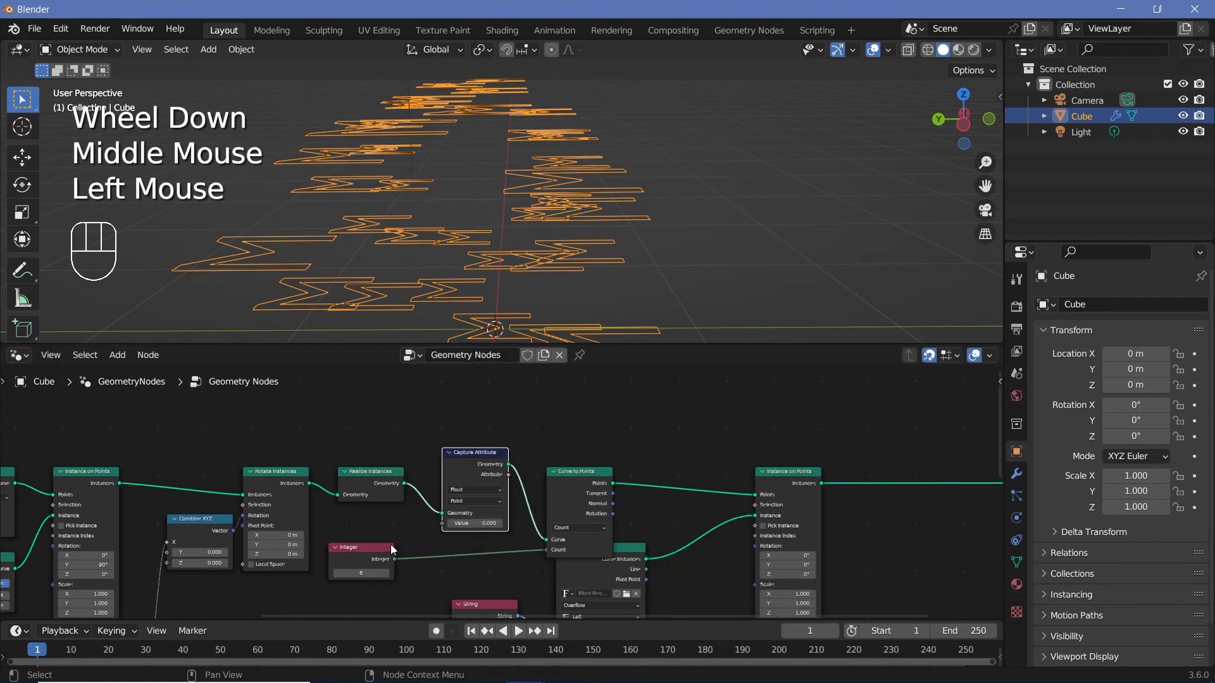
Step: Move the Integer node below Capture Attribute and the String to Curves node below Curve to Points
left_click_drag(375, 554, 480, 556)
left_click_drag(625, 563, 616, 582)
middle_click_drag(614, 582, 675, 557)
left_click(522, 538)
Step: Add a Position node below Realize Instances, beside the Capture Attribute node
key("shift+a")
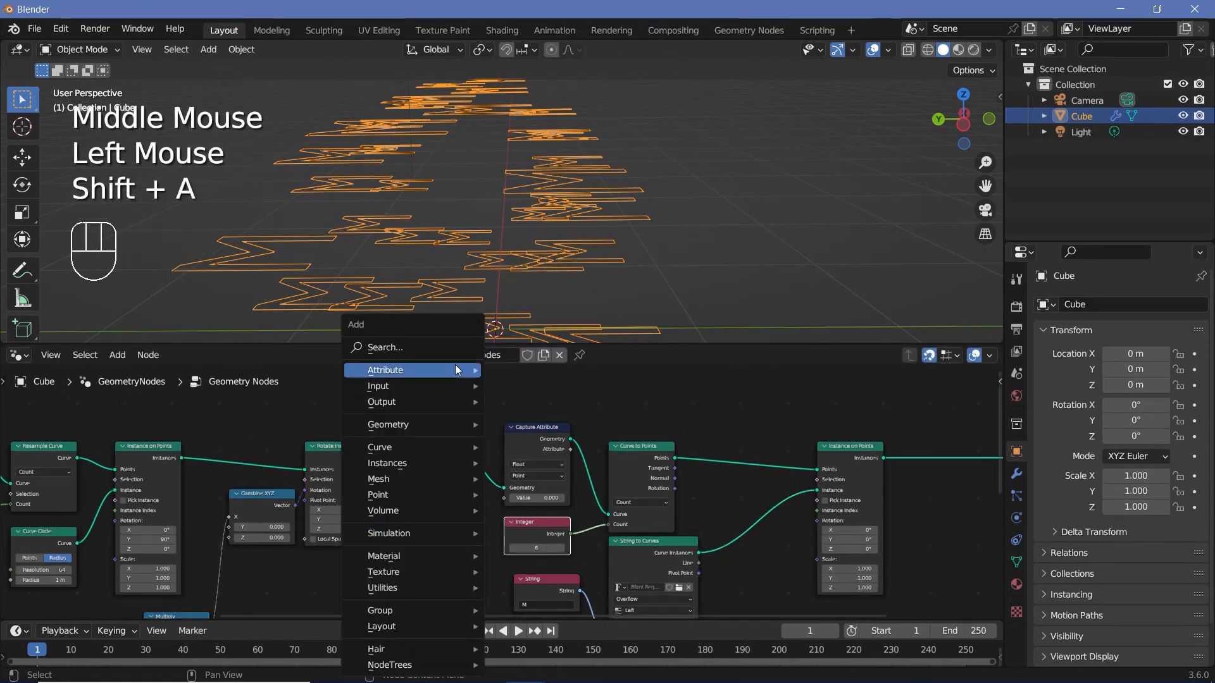
type("Position")
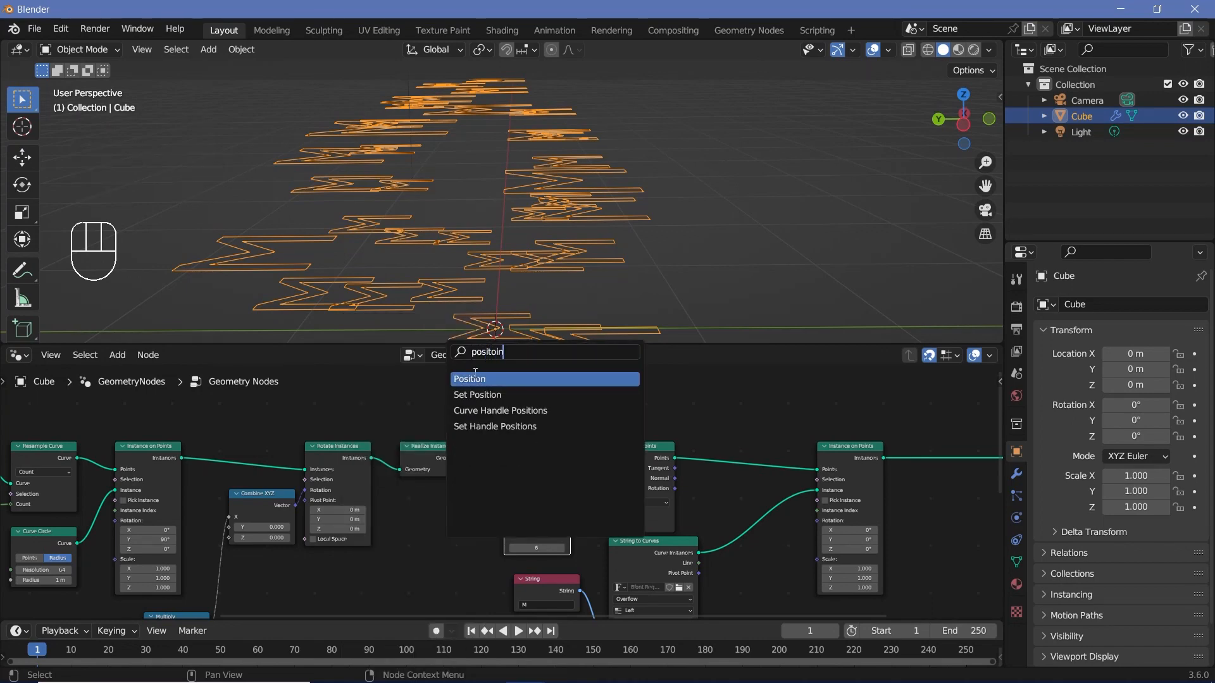
key("Return")
scroll(456, 516, "up", 2)
middle_click_drag(455, 516, 446, 513)
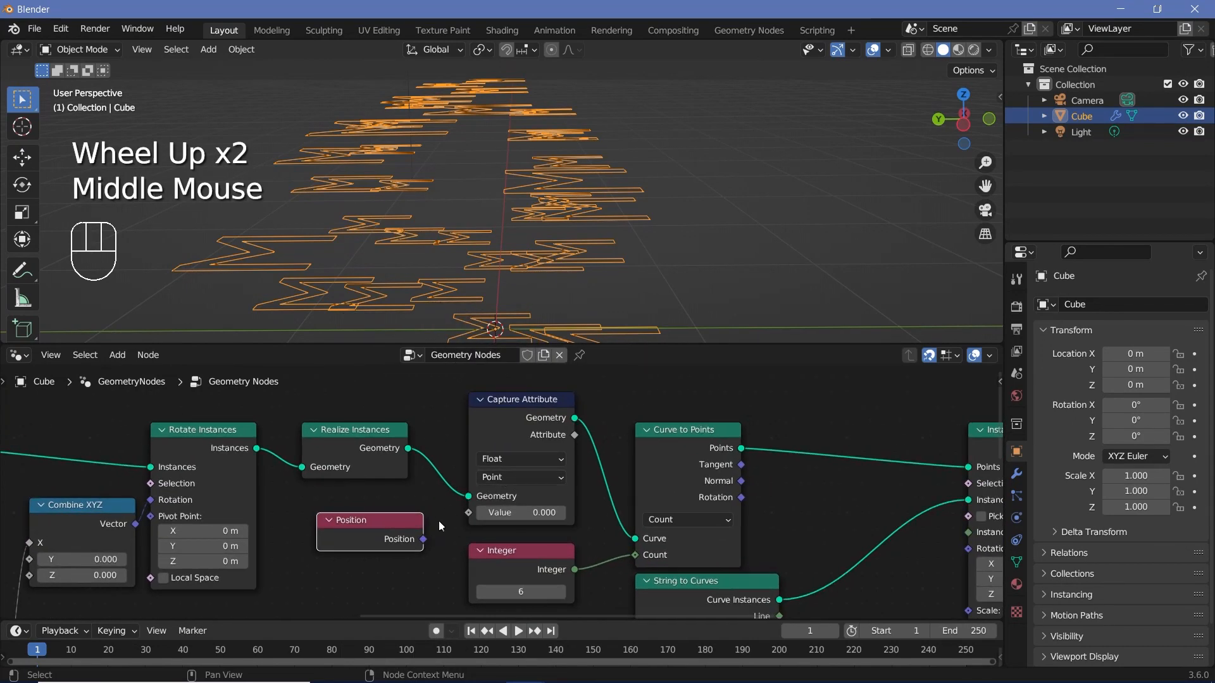
Step: Set the Capture Attribute data type to Vector and link the Position output to its Value input
scroll(385, 547, "up", 2)
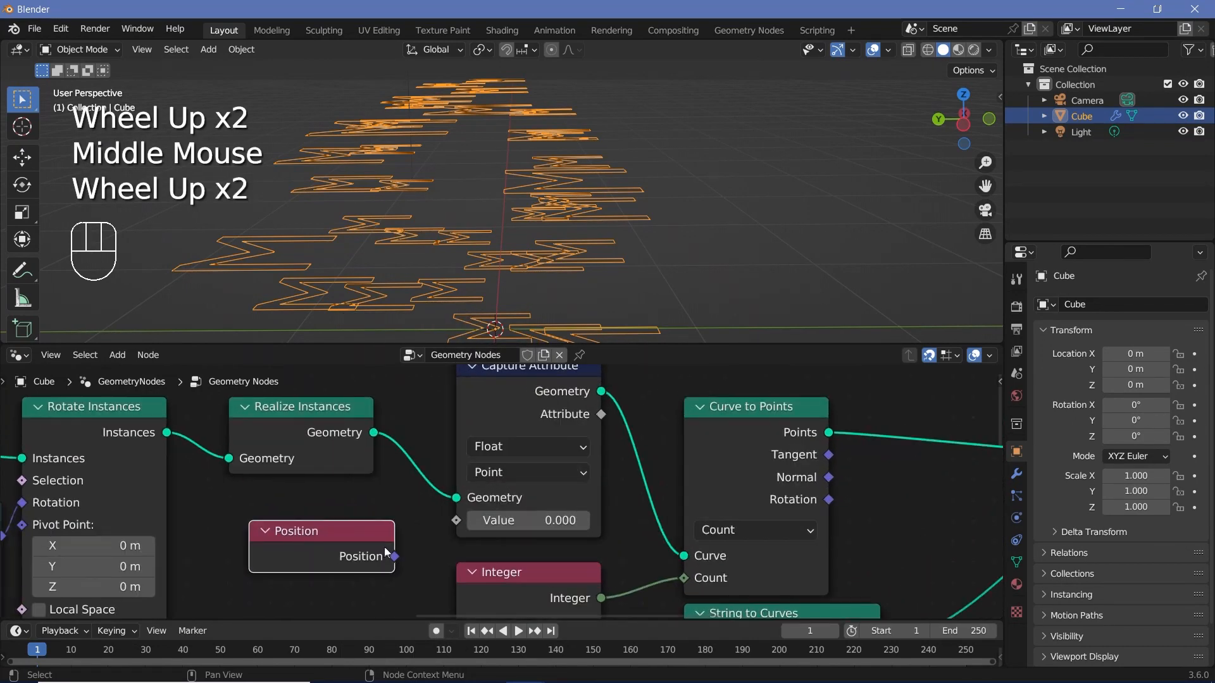
left_click(491, 457)
left_click(496, 515)
left_click_drag(394, 556, 465, 523)
middle_click_drag(618, 398, 484, 465)
left_click_drag(468, 481, 649, 402)
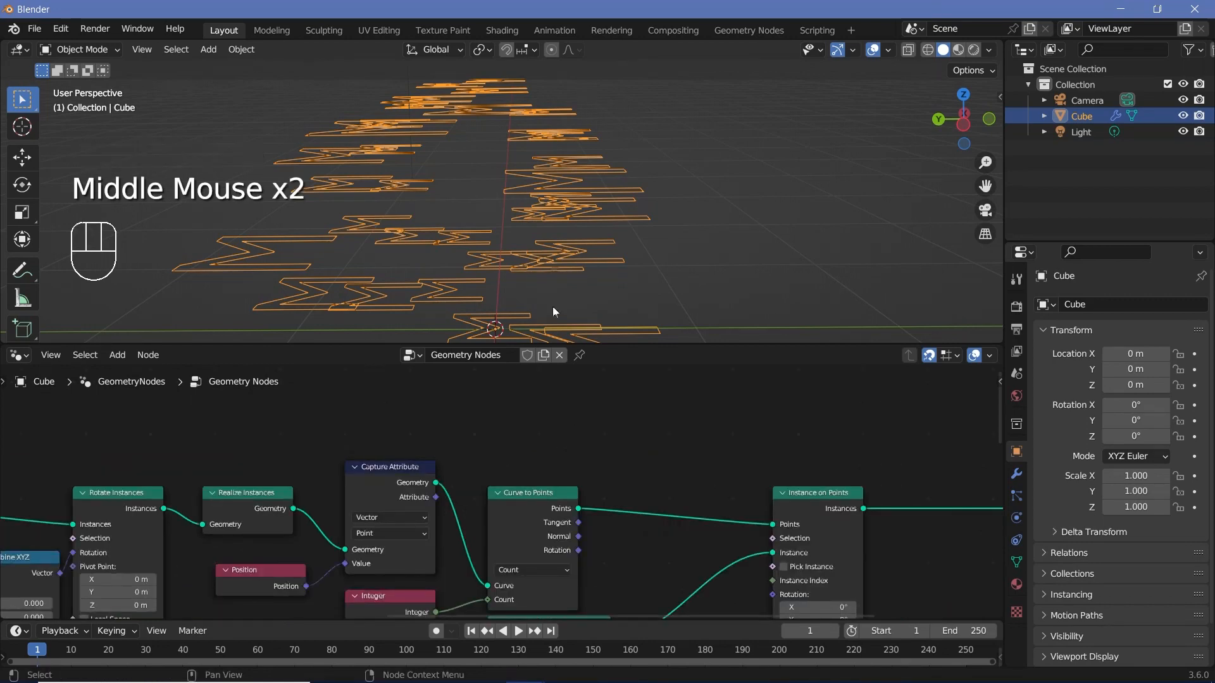
Step: Add a Vector Math node above Curve to Points and link the Capture Attribute's Attribute output to its first Vector input
scroll(583, 207, "down", 3)
middle_click_drag(583, 206, 575, 255)
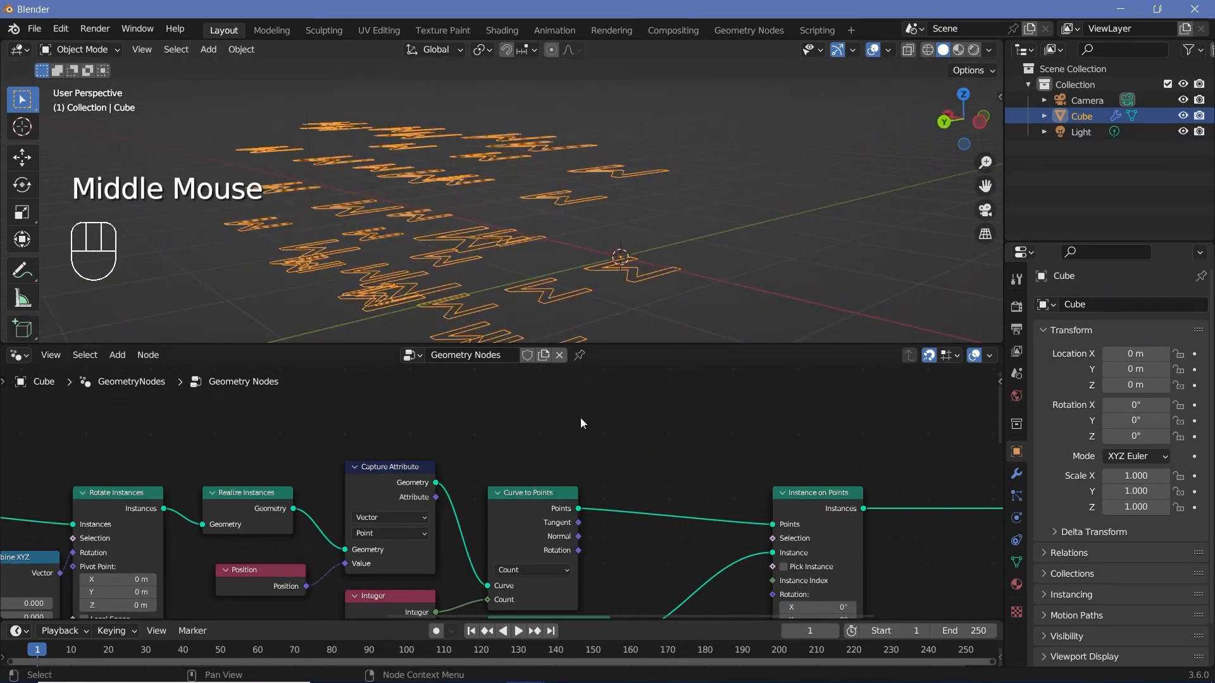
middle_click_drag(620, 329, 659, 253)
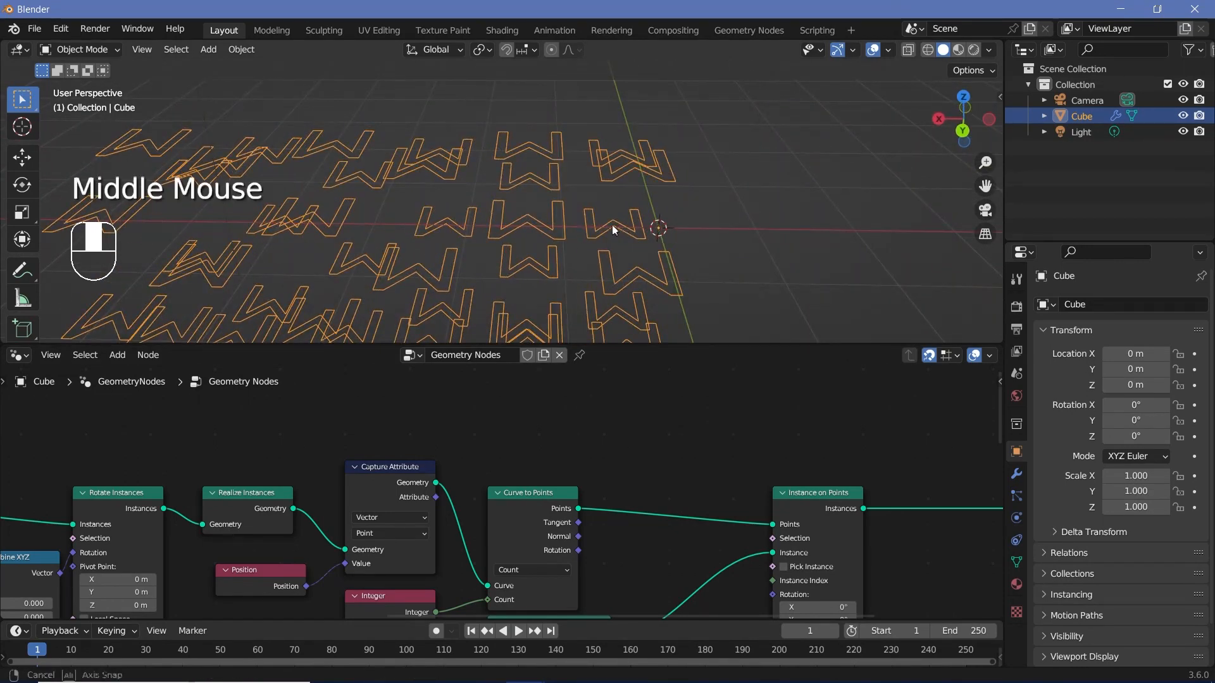
middle_click_drag(612, 225, 598, 256)
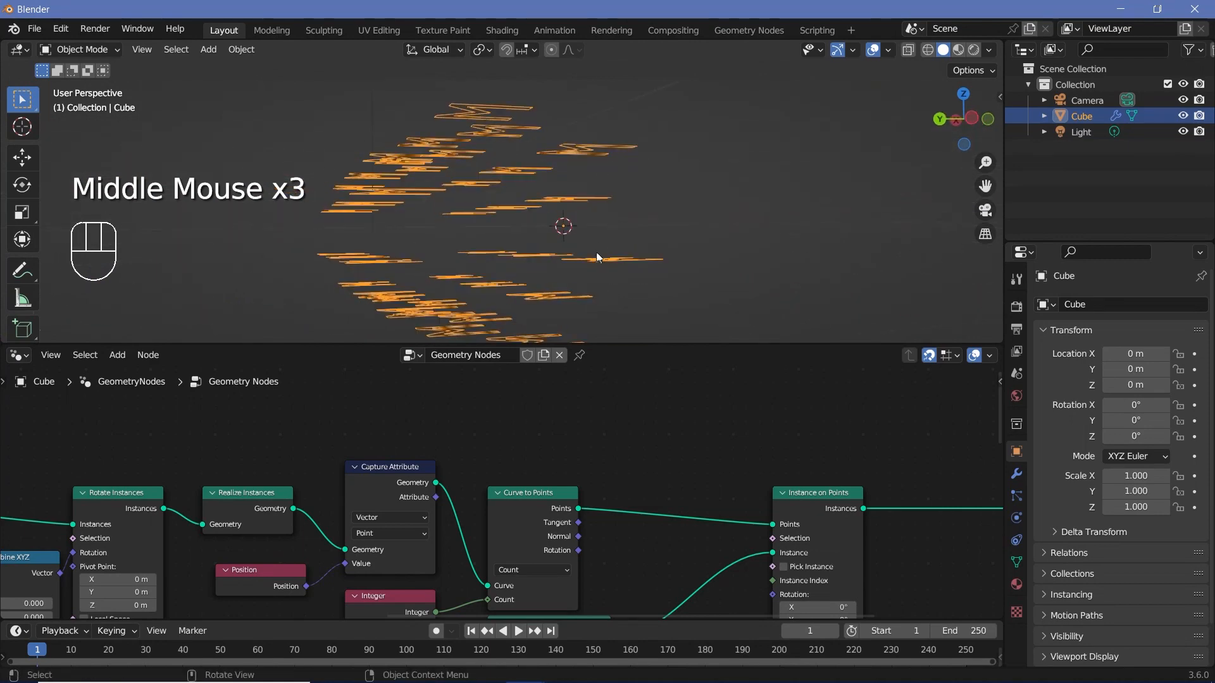
middle_click_drag(539, 412, 533, 440)
key("shift+a")
left_click(510, 348)
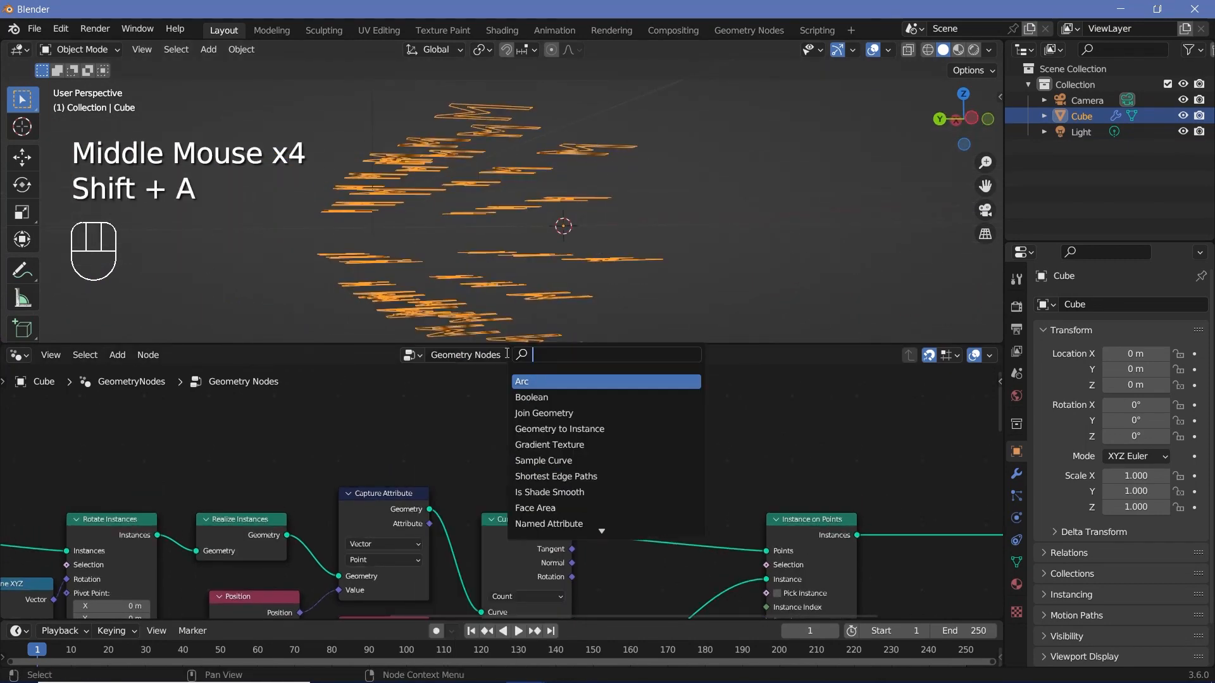
type("vect m")
key("Return")
left_click(510, 353)
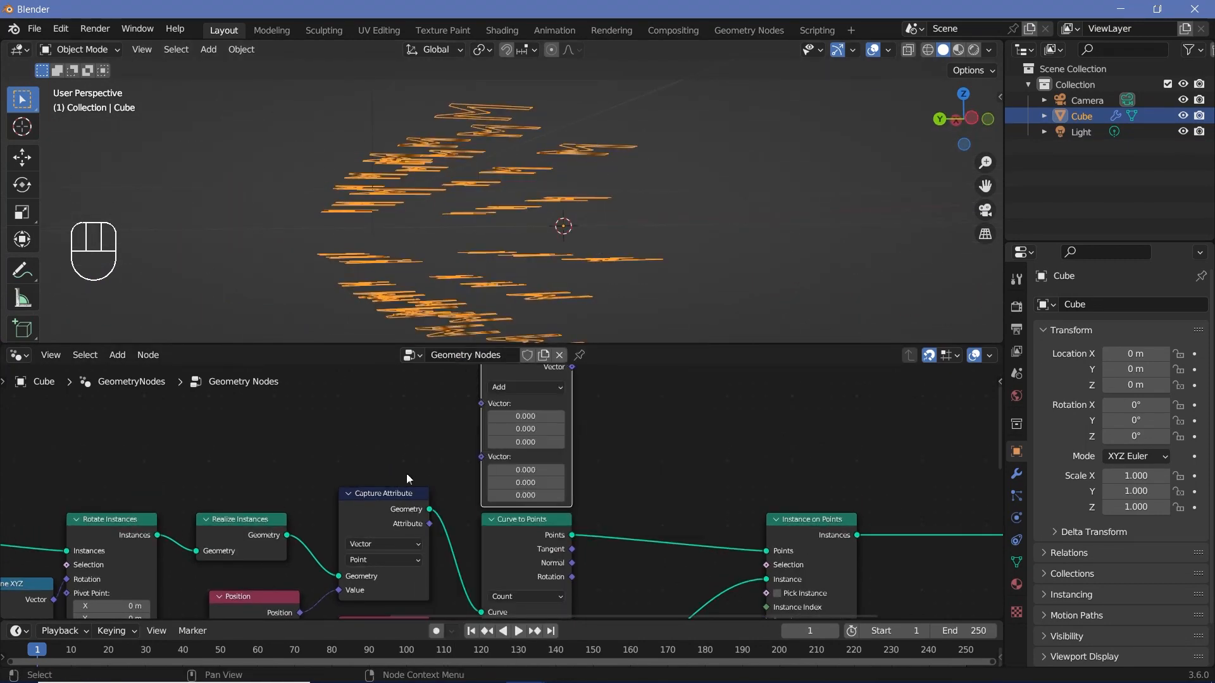
left_click_drag(429, 524, 481, 405)
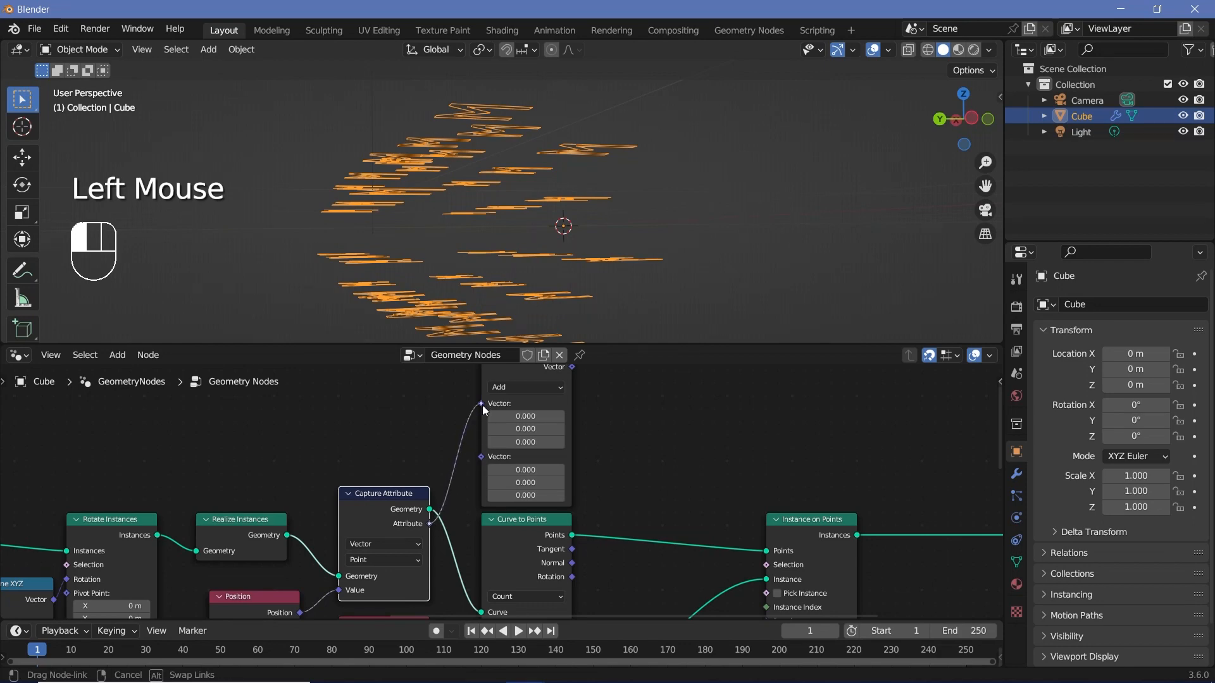
middle_click_drag(484, 415, 455, 484)
Step: Switch the Vector Math node to Multiply and set the Y and Z components of its second vector to 1
scroll(492, 450, "up", 2)
left_click(492, 449)
left_click(493, 392)
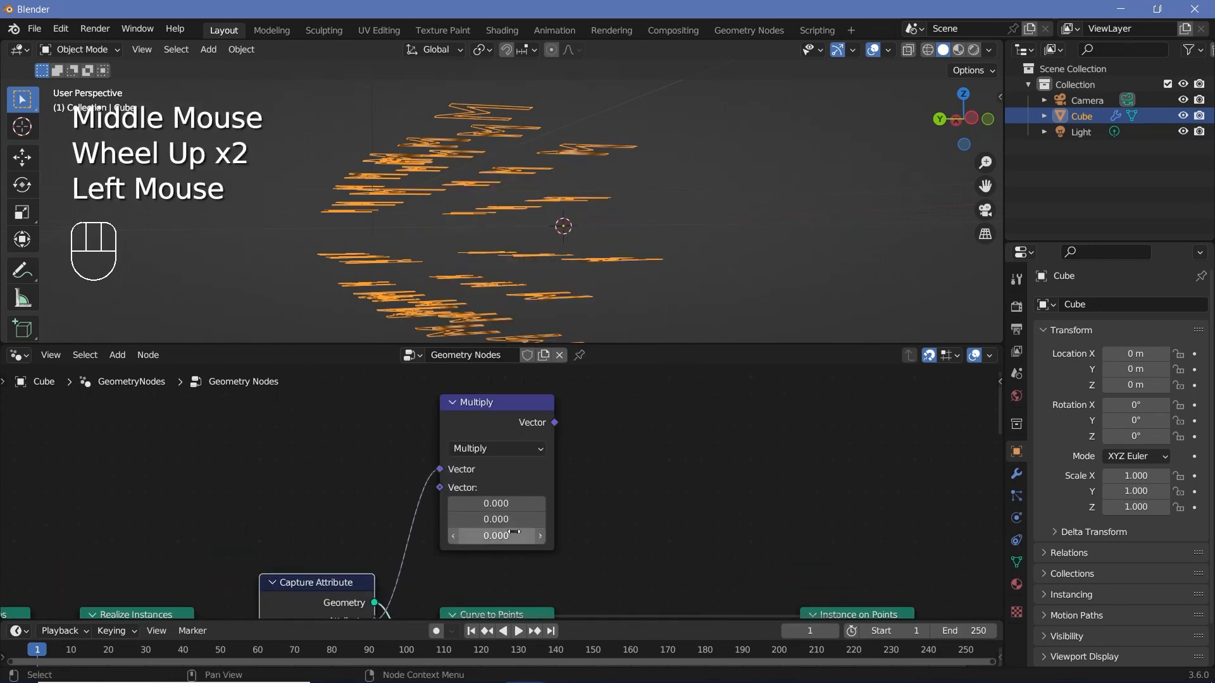
left_click(499, 518, "shift")
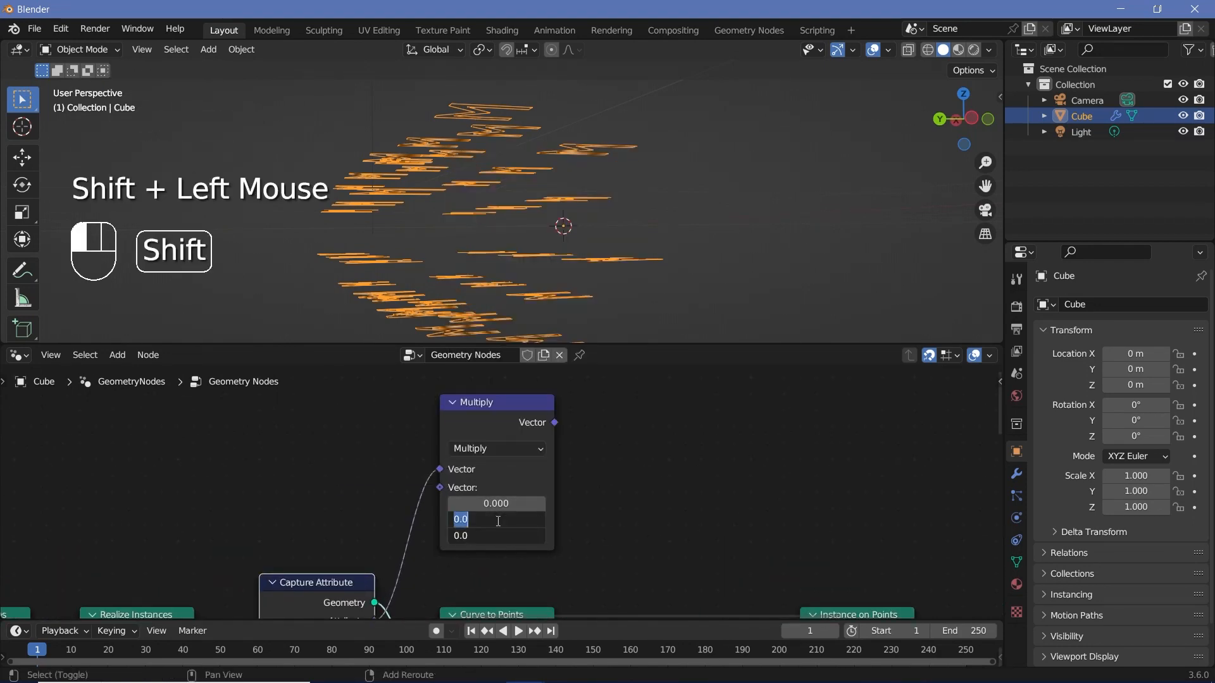
type("1")
key("Return")
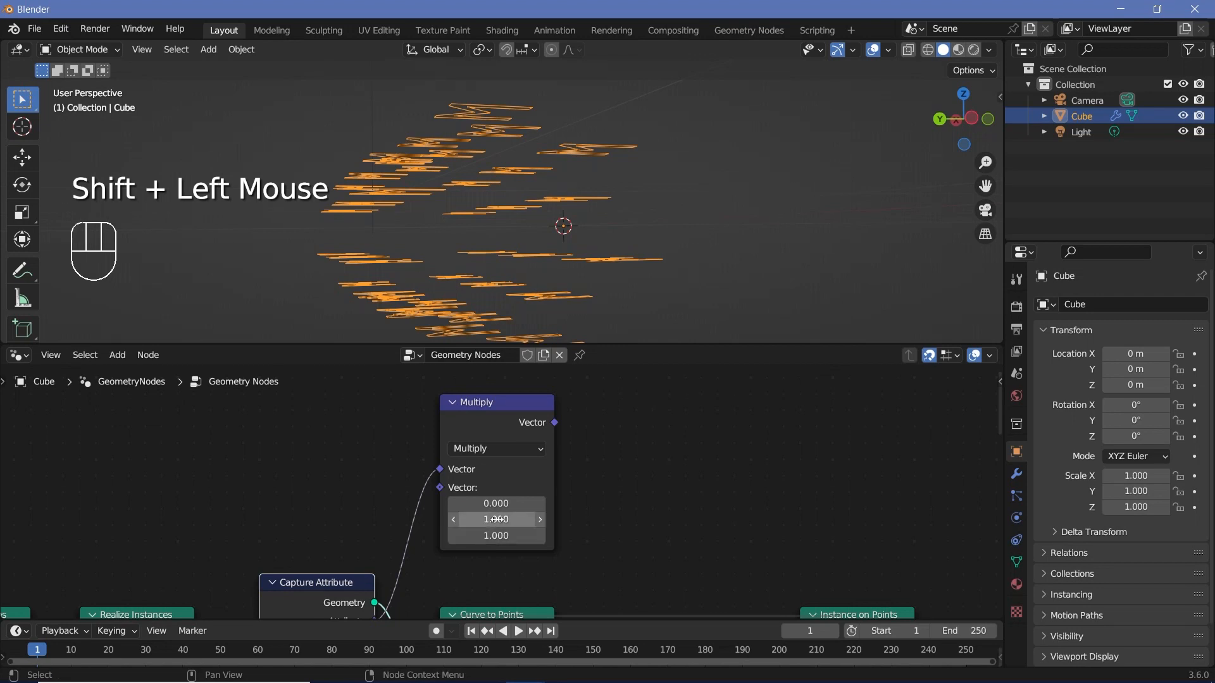
Step: Add an Align Euler to Vector node beside the vector Multiply node, above the main node chain
scroll(628, 431, "down", 1)
middle_click_drag(628, 431, 586, 373)
middle_click_drag(571, 458, 583, 532)
left_click(483, 426)
middle_click_drag(606, 464, 584, 432)
key("shift+a")
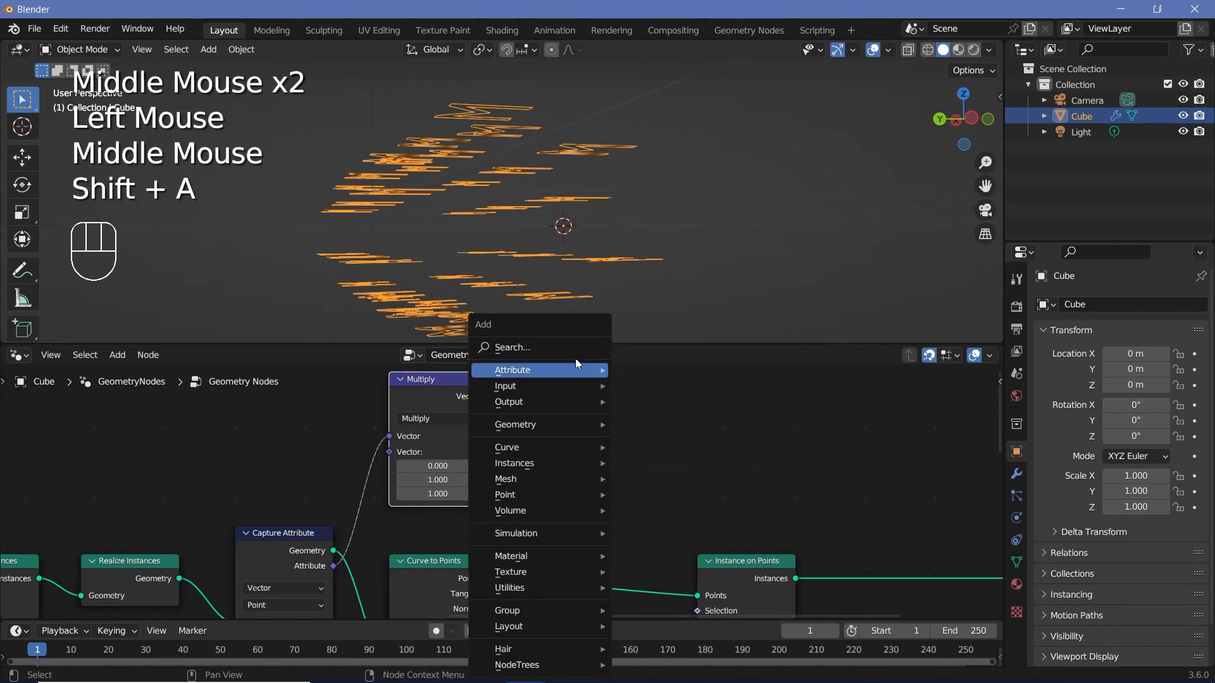
type("align")
key("Return")
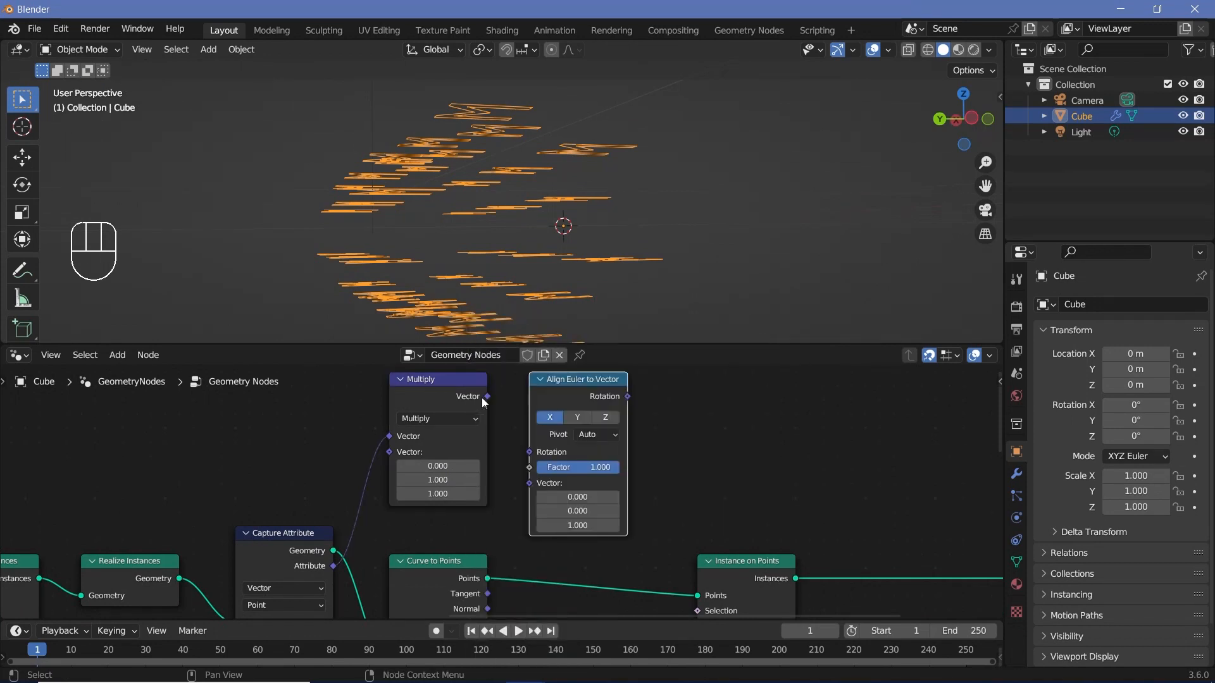
Step: Link the Multiply result to Align Euler to Vector's Vector input and its Rotation output to Instance on Points' Rotation
left_click_drag(487, 397, 532, 483)
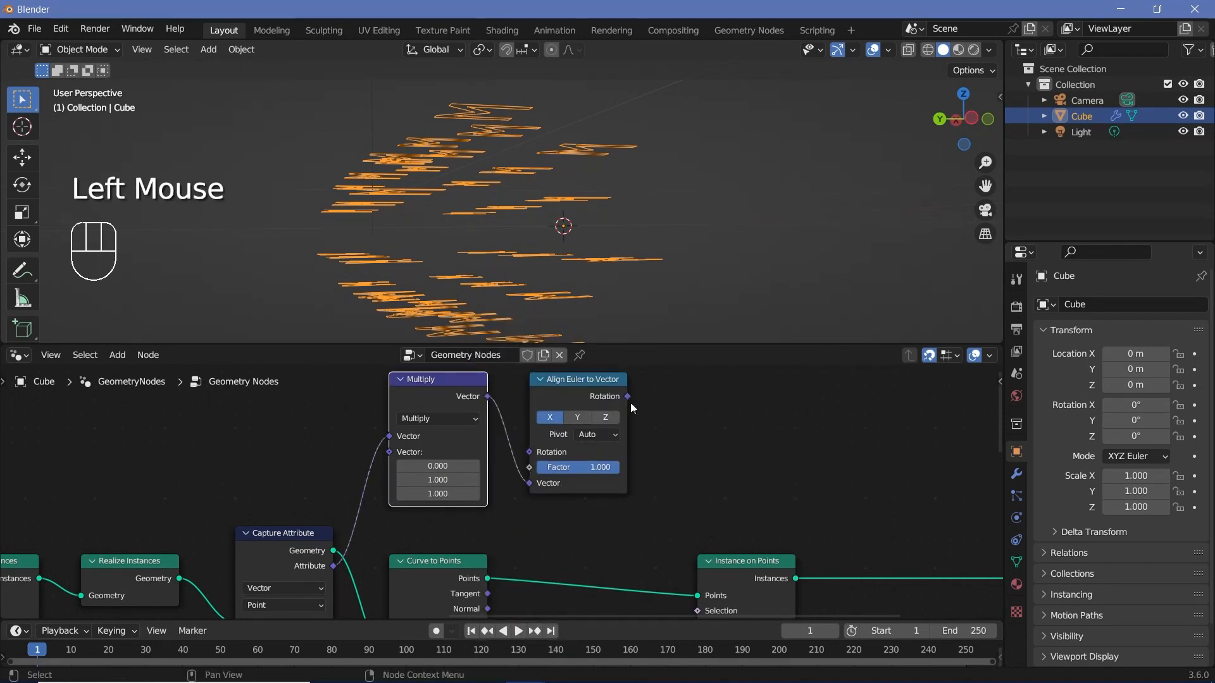
left_click_drag(630, 404, 696, 510)
middle_click_drag(604, 285, 442, 335, "shift")
middle_click_drag(510, 299, 335, 320)
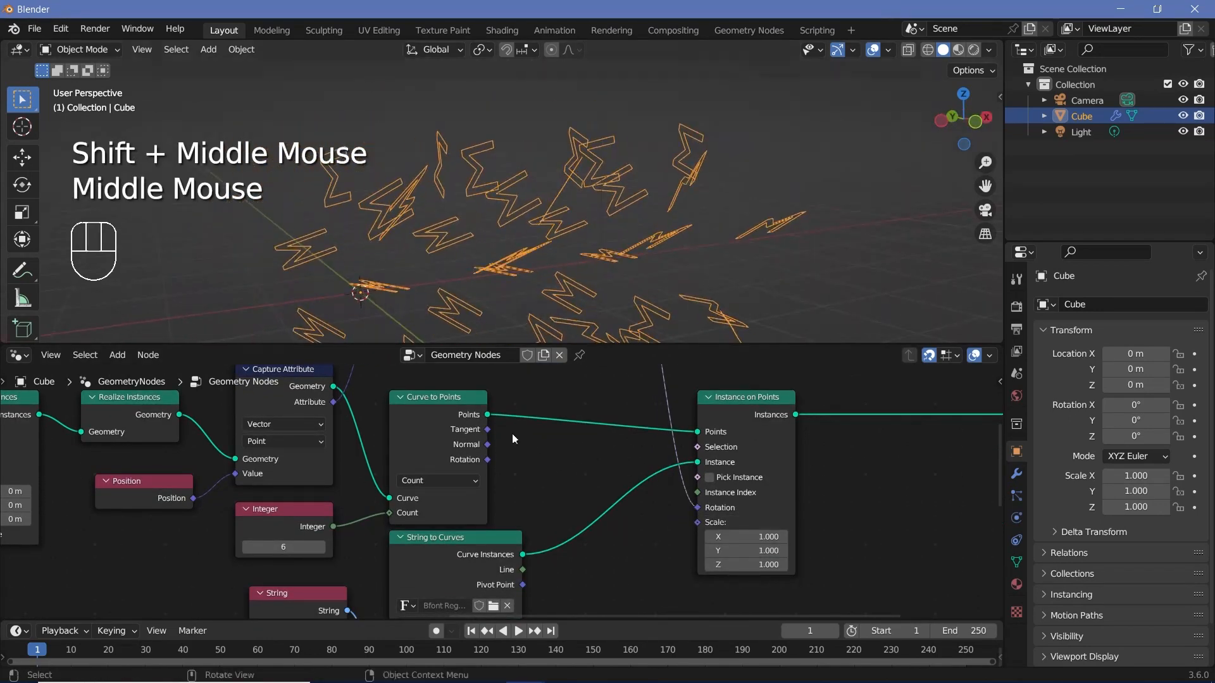
Step: Set the Align Euler to Vector axis to Y
middle_click_drag(513, 439, 511, 602)
left_click(516, 453)
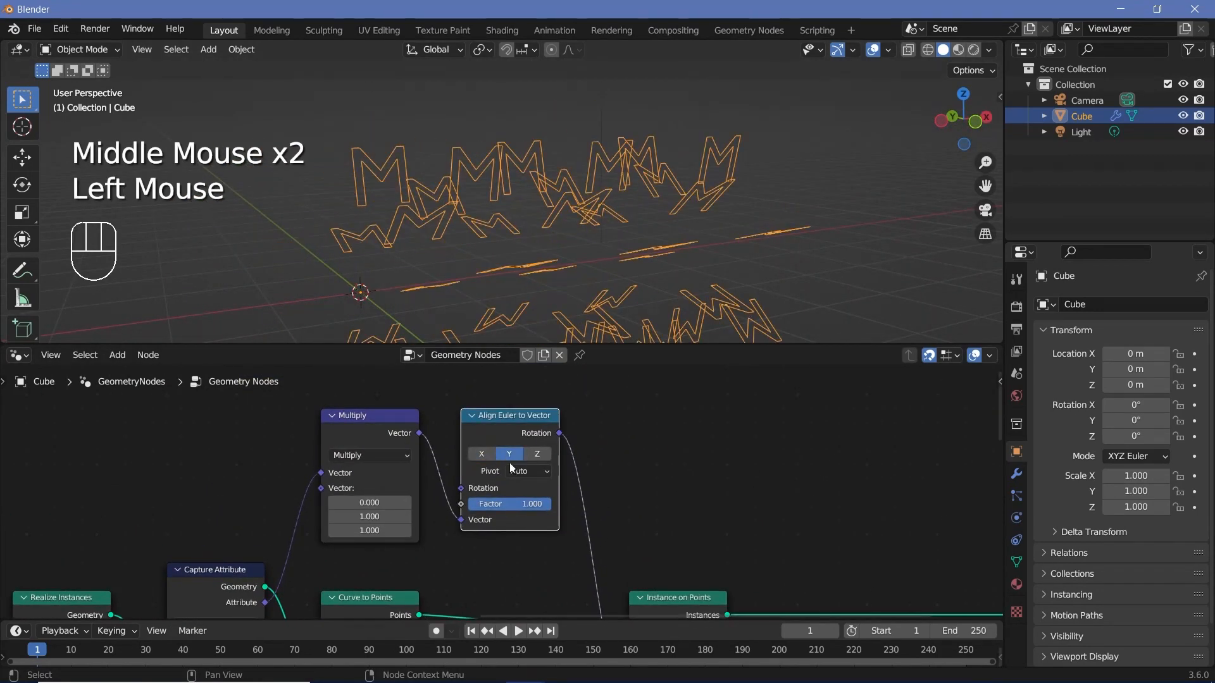
mouse_move(483, 282)
middle_mouse_down()
mouse_move(413, 255)
mouse_move(465, 294)
middle_mouse_up()
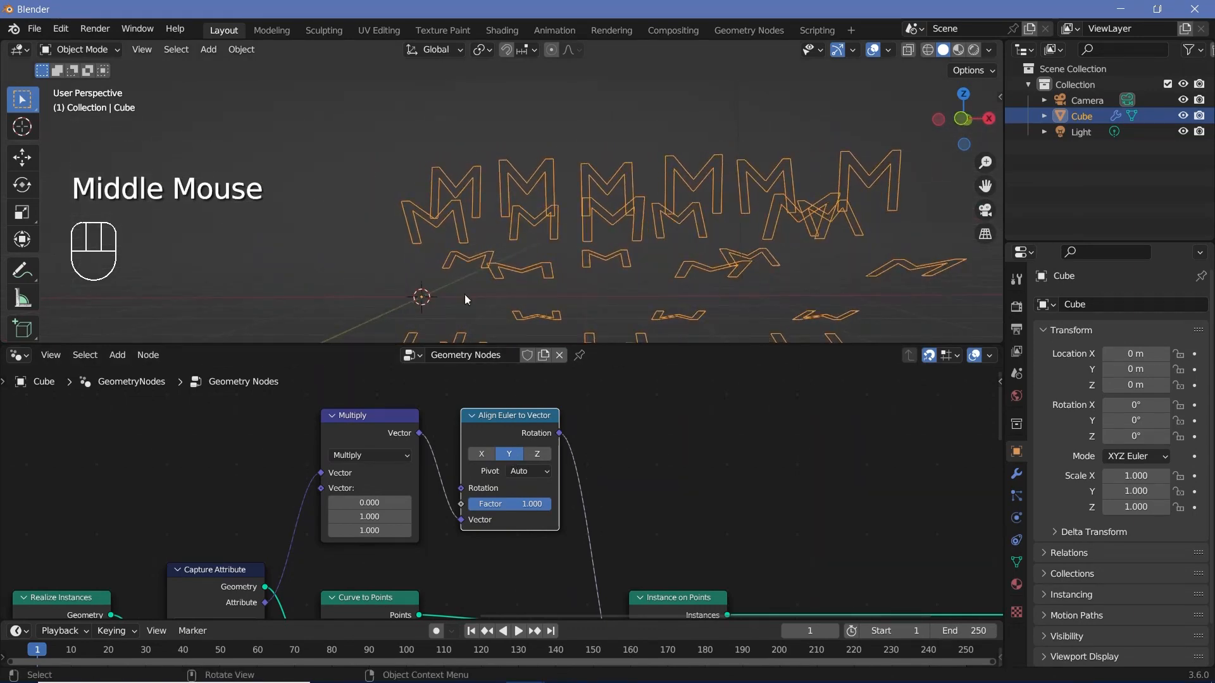
Step: Vary the Value node feeding the math Multiply node to test the aligned letters' rotation around the line
scroll(339, 541, "down", 2)
middle_click_drag(340, 541, 601, 532)
scroll(601, 532, "up", 2)
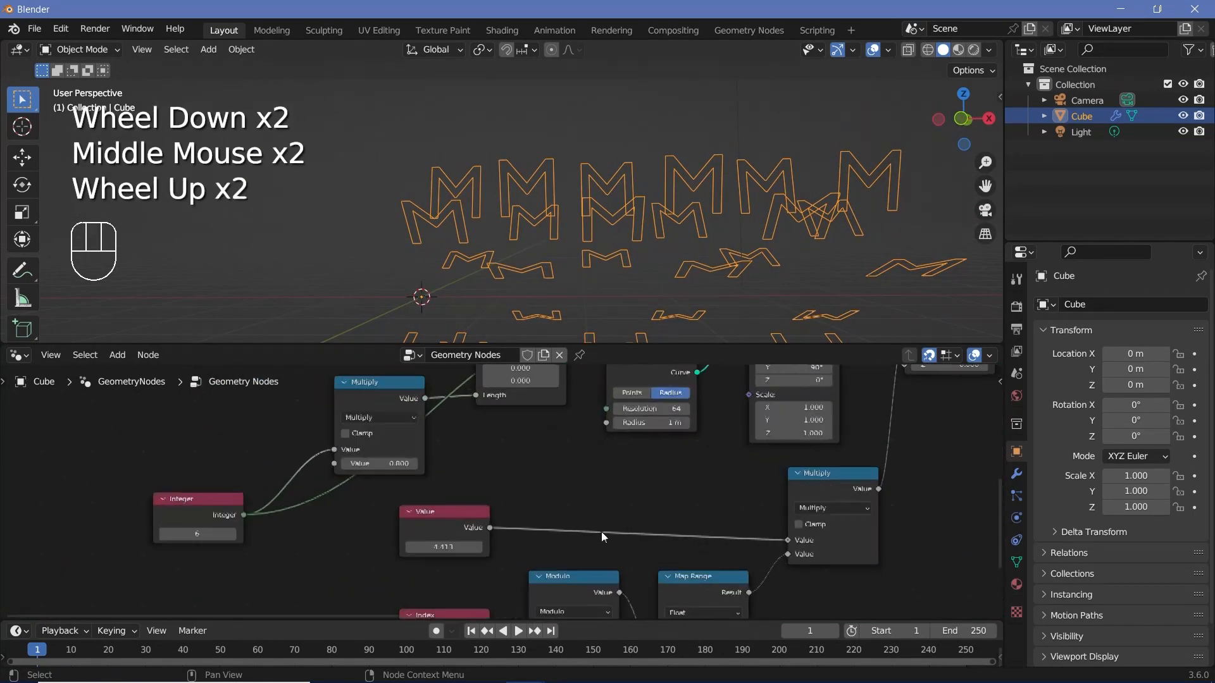
scroll(498, 491, "up", 2)
left_click_drag(422, 567, 510, 566, "shift")
scroll(437, 557, "down", 2)
Step: Move String to Curves below the gap between Curve to Points and Instance on Points, and lower the String node beside its String input
middle_click_drag(436, 557, 593, 418)
scroll(770, 456, "down", 3)
left_click_drag(443, 515, 538, 515)
left_click_drag(636, 420, 666, 419)
left_click_drag(538, 514, 557, 514)
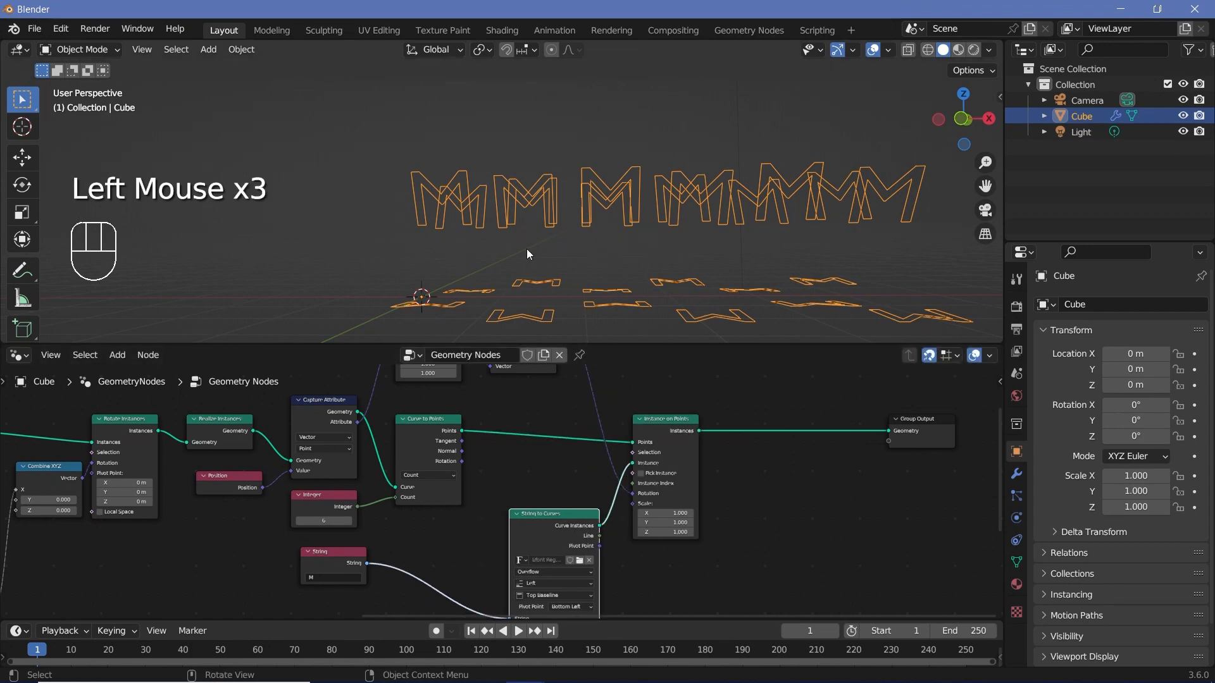
middle_click_drag(527, 251, 639, 188, "shift")
scroll(529, 188, "down", 3)
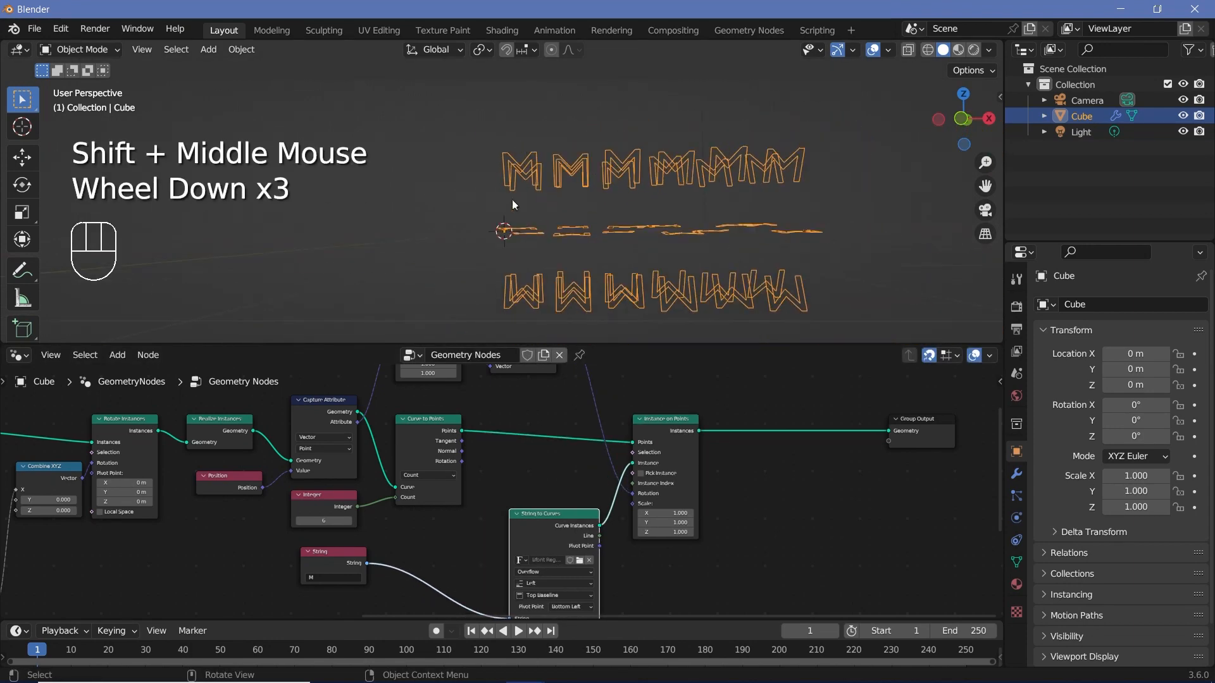
middle_click_drag(499, 178, 517, 151)
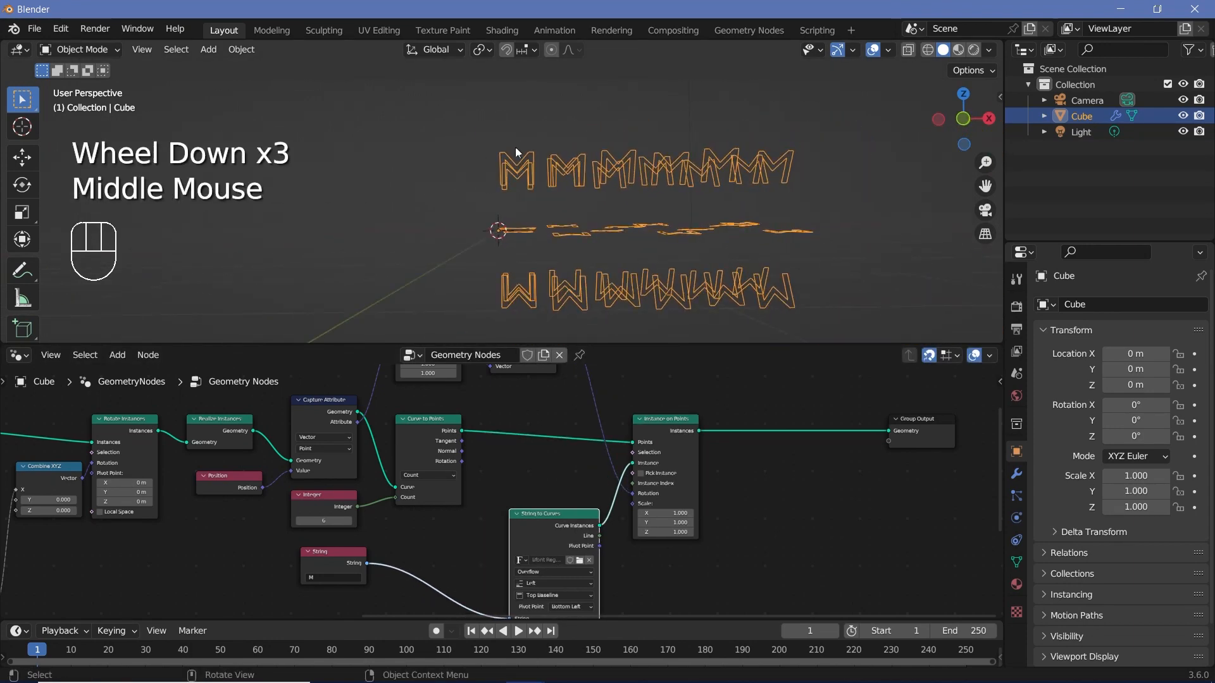
middle_click_drag(506, 443, 529, 398)
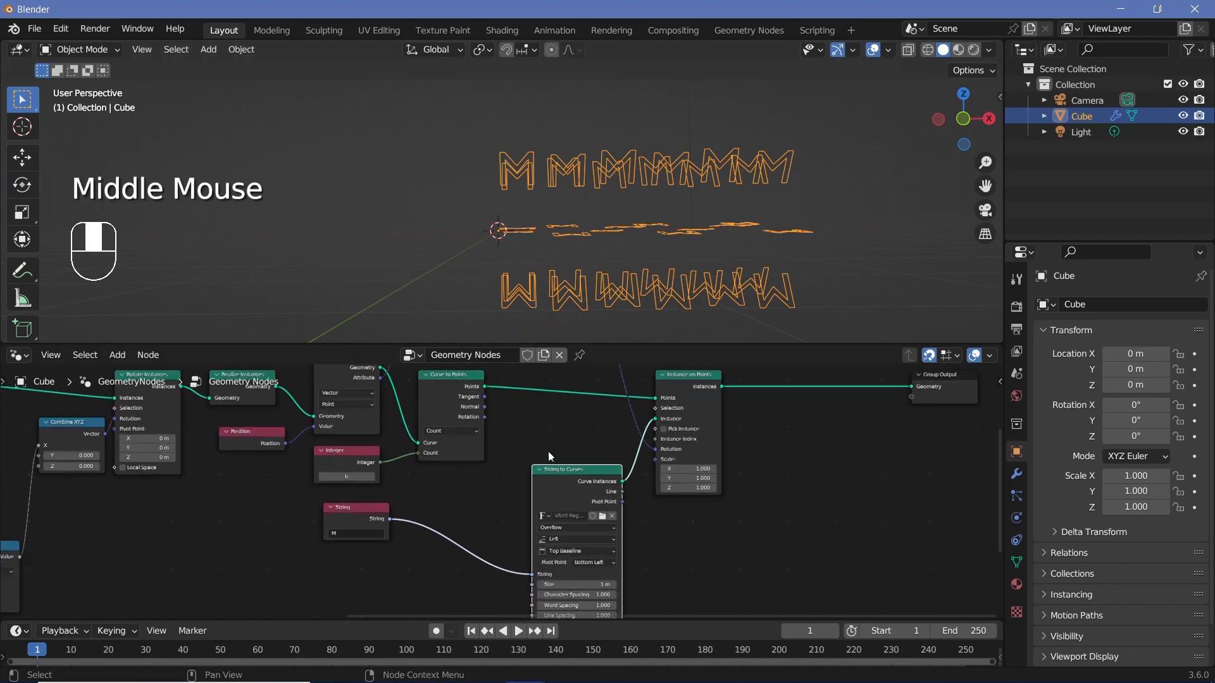
left_click_drag(336, 520, 346, 577)
left_click(605, 425)
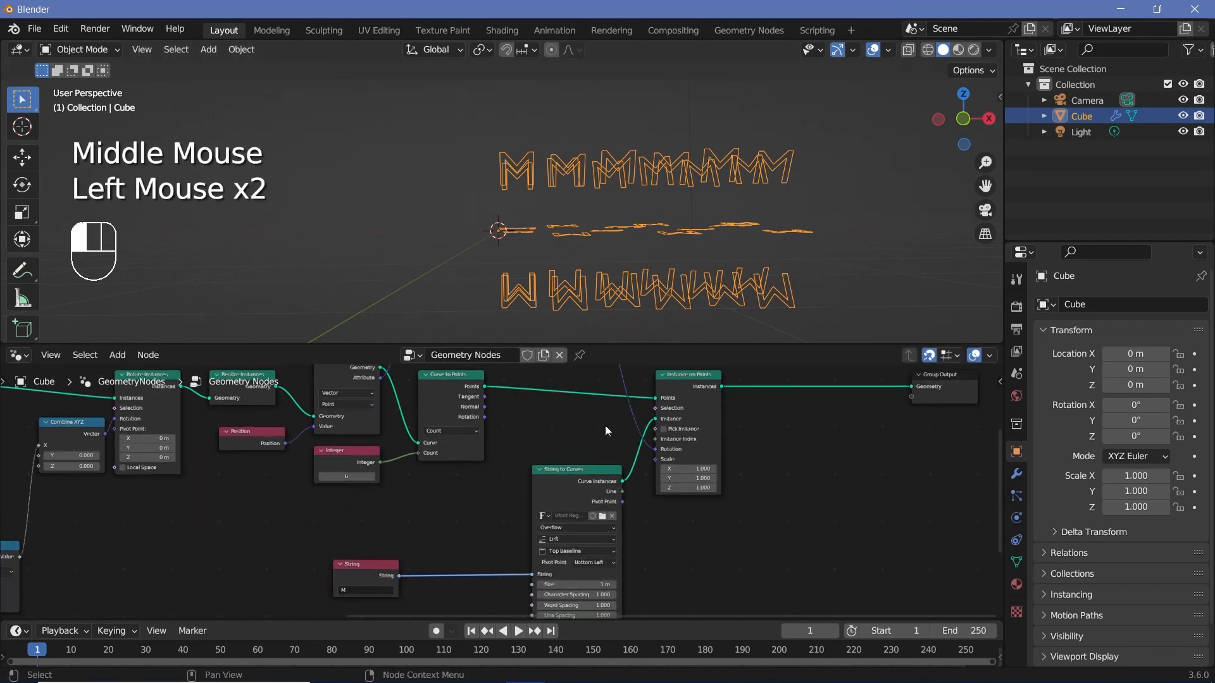
left_click(570, 439)
Step: Examine the rows of letters against the Realize Instances, Curve to Points and Integer nodes that produce their points
middle_click_drag(534, 187, 501, 249)
scroll(501, 250, "up", 2)
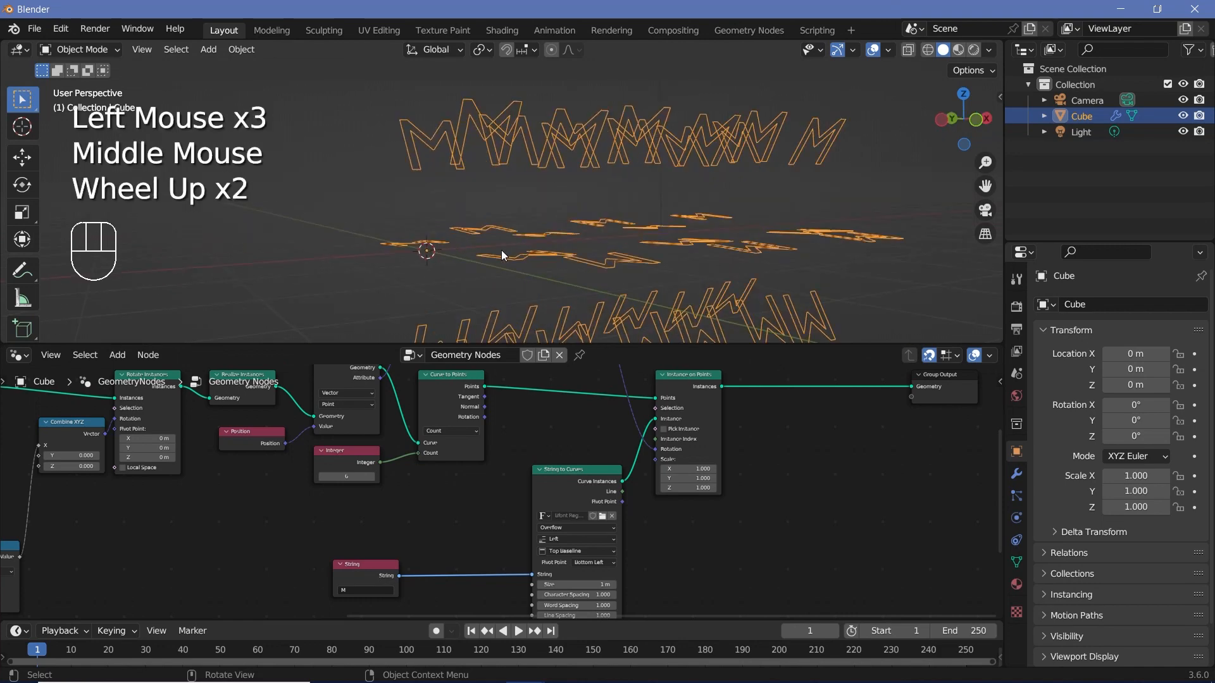
middle_click_drag(253, 443, 200, 429)
scroll(200, 429, "up", 2)
left_click(209, 446)
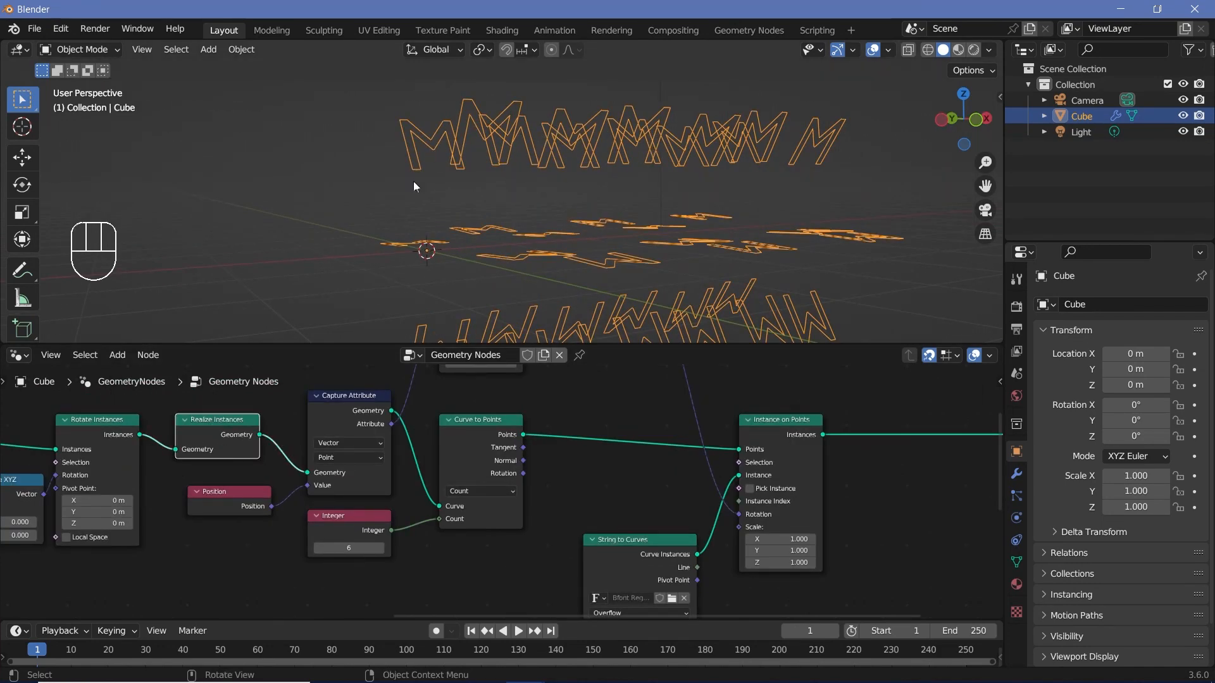
left_click(465, 442)
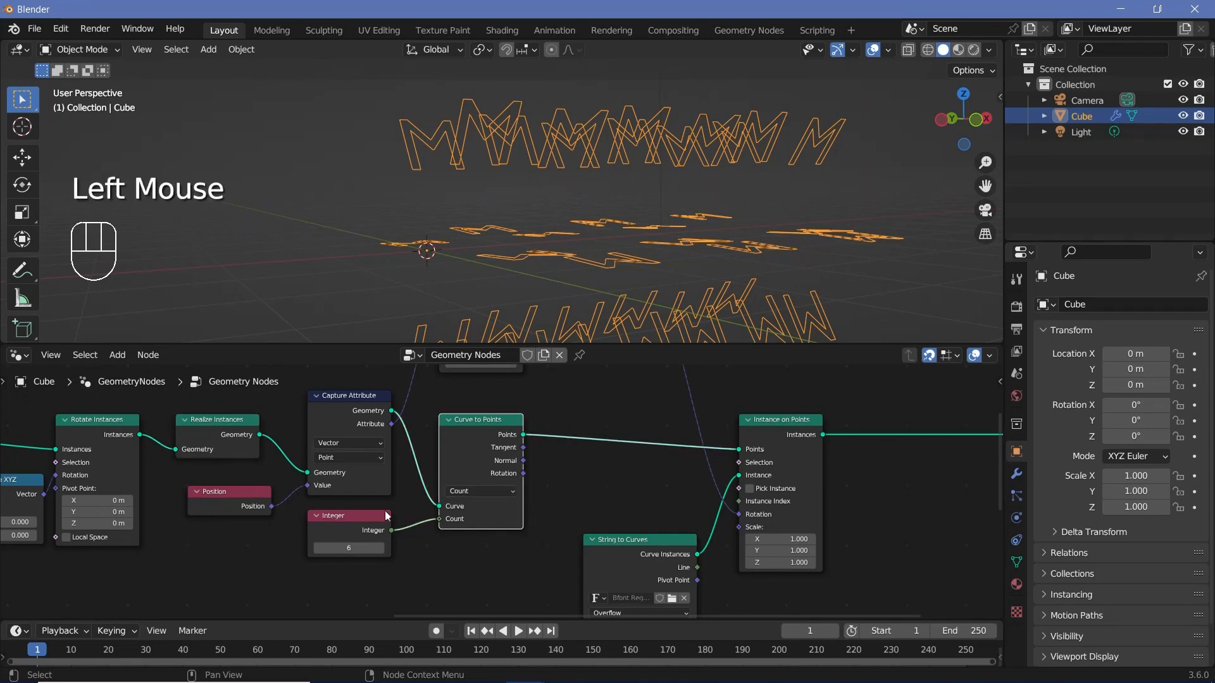
middle_click_drag(491, 203, 489, 167)
scroll(504, 232, "down", 2)
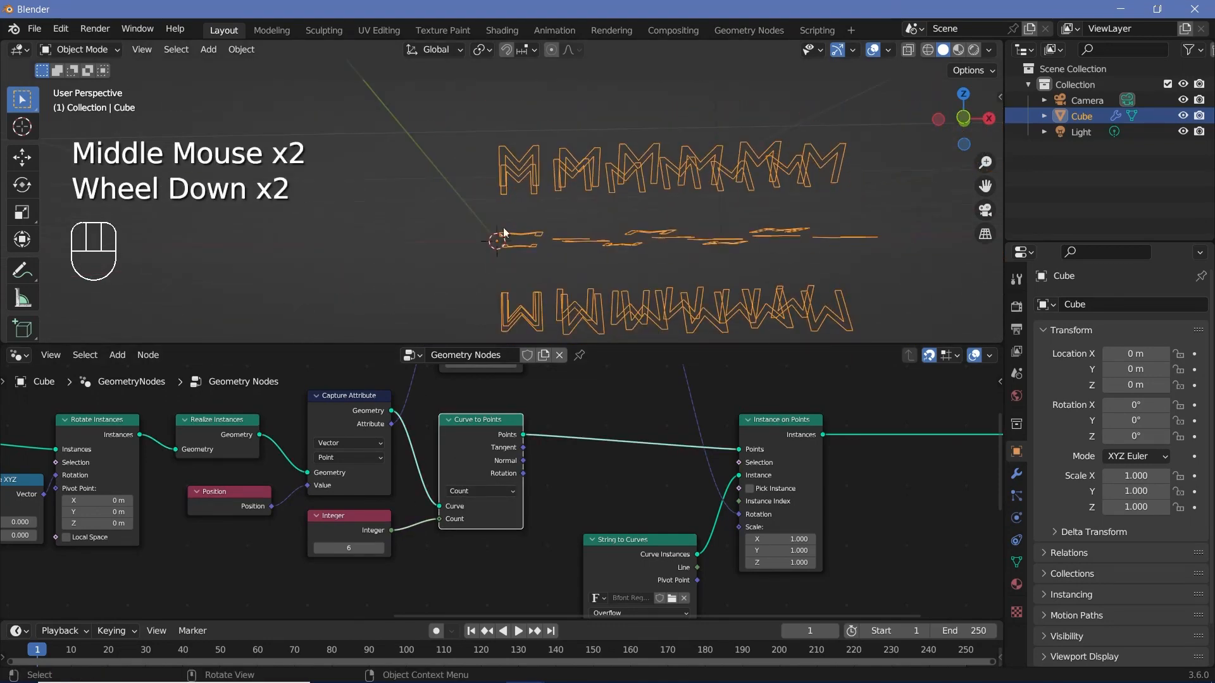
scroll(344, 534, "up", 2)
middle_click_drag(343, 534, 336, 515)
left_click(317, 500)
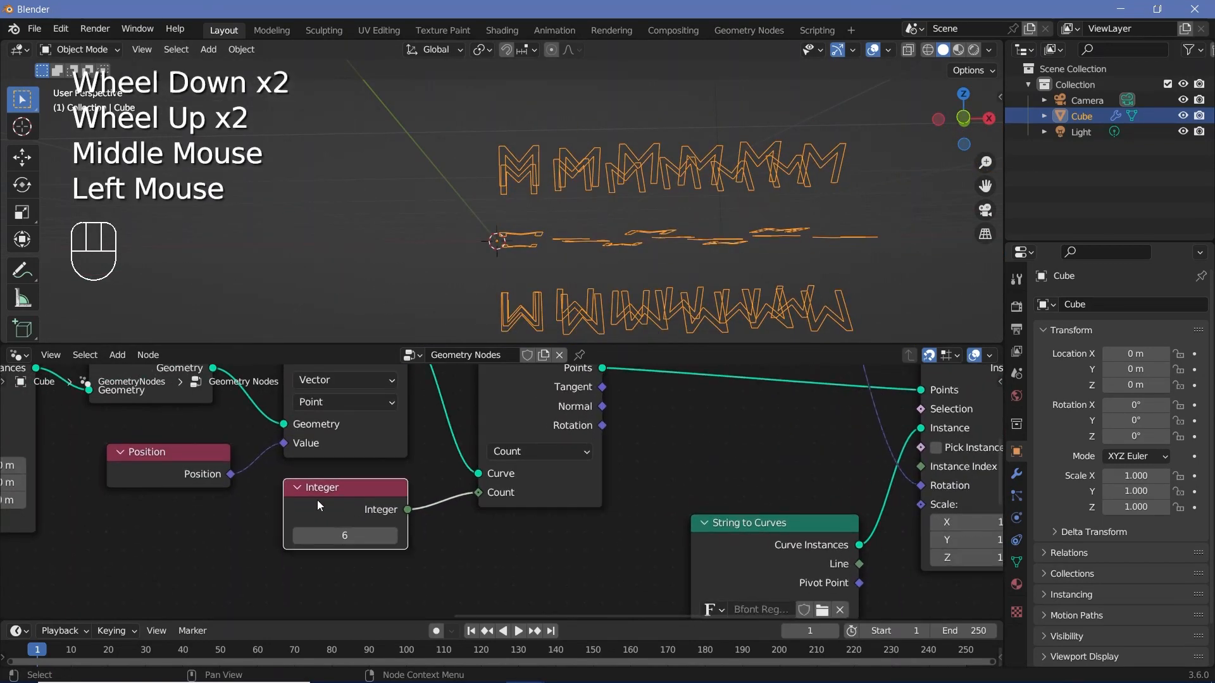
Step: Move the String to Curves node slightly lower to make room beneath the Curve to Points node
scroll(317, 500, "down", 2)
middle_click_drag(677, 545, 678, 495)
left_click_drag(673, 472, 656, 508)
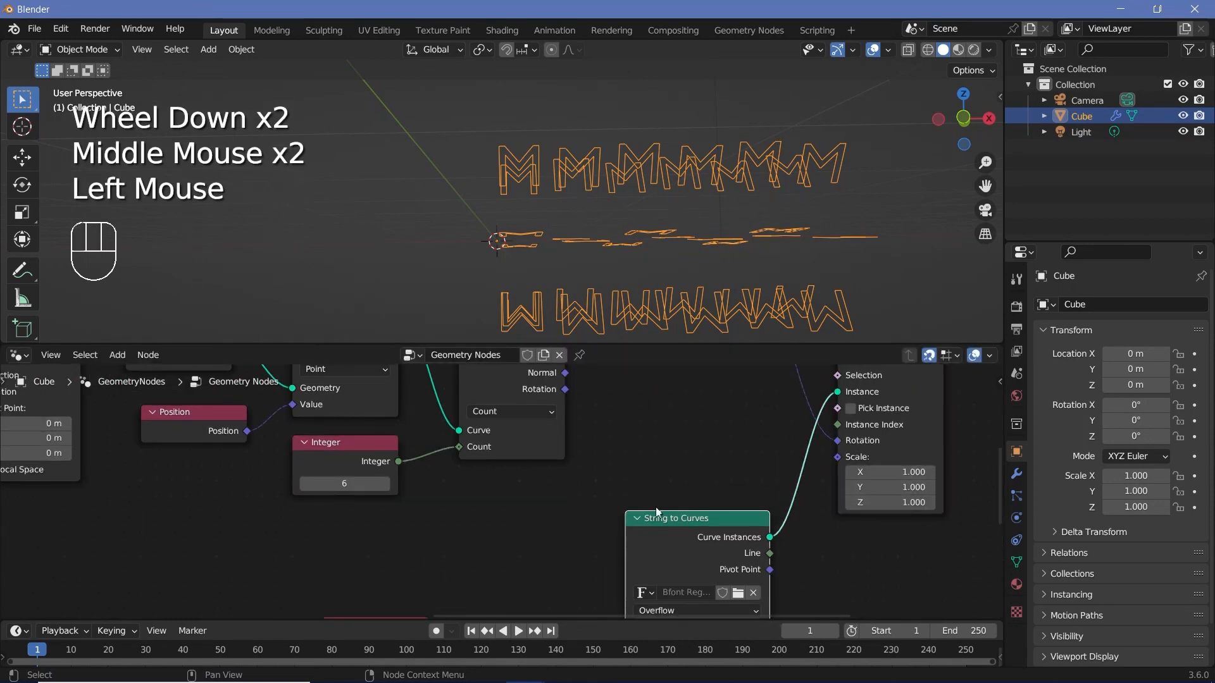
middle_click_drag(655, 506, 551, 599)
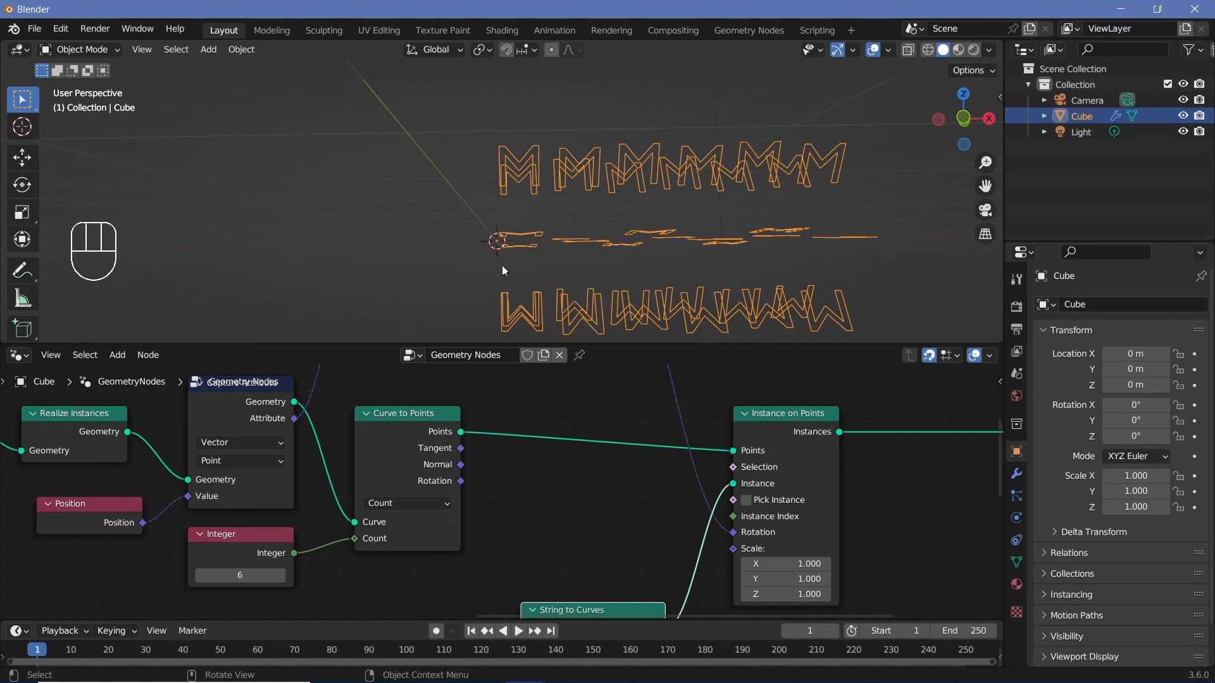
Step: Add an Index node below Curve to Points, beside the String to Curves node
scroll(554, 424, "down", 5, "shift")
key("shift+a")
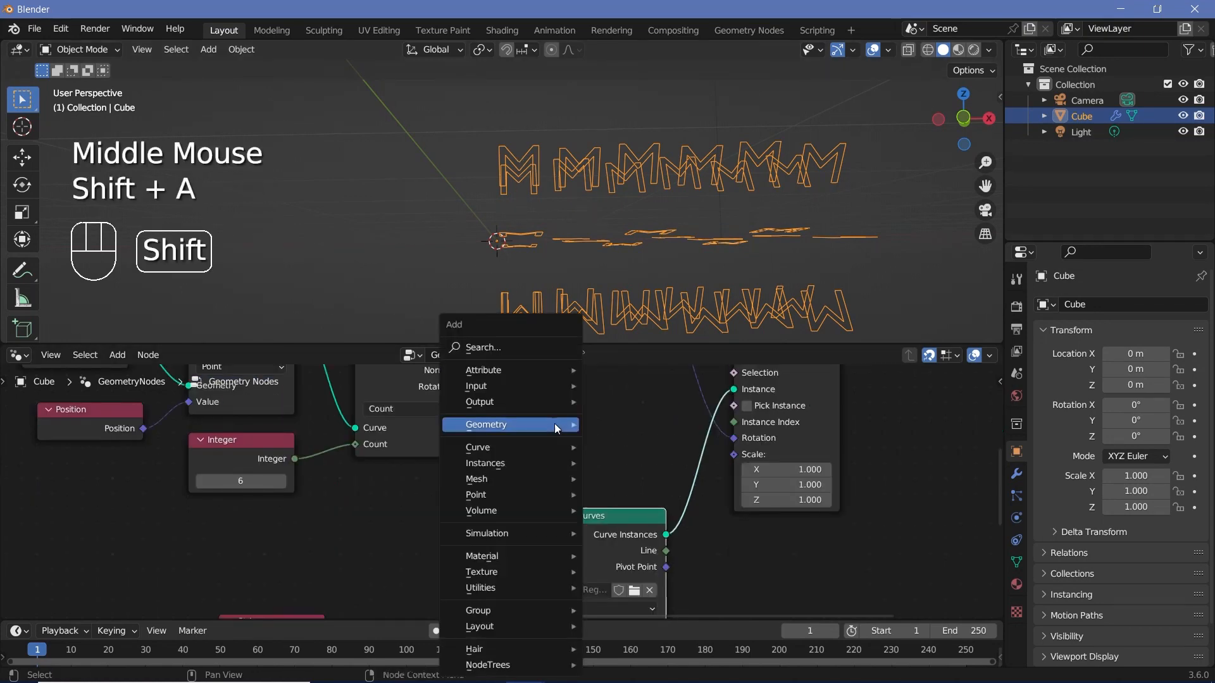
left_click(518, 343)
type("index")
left_click_drag(448, 448, 345, 486)
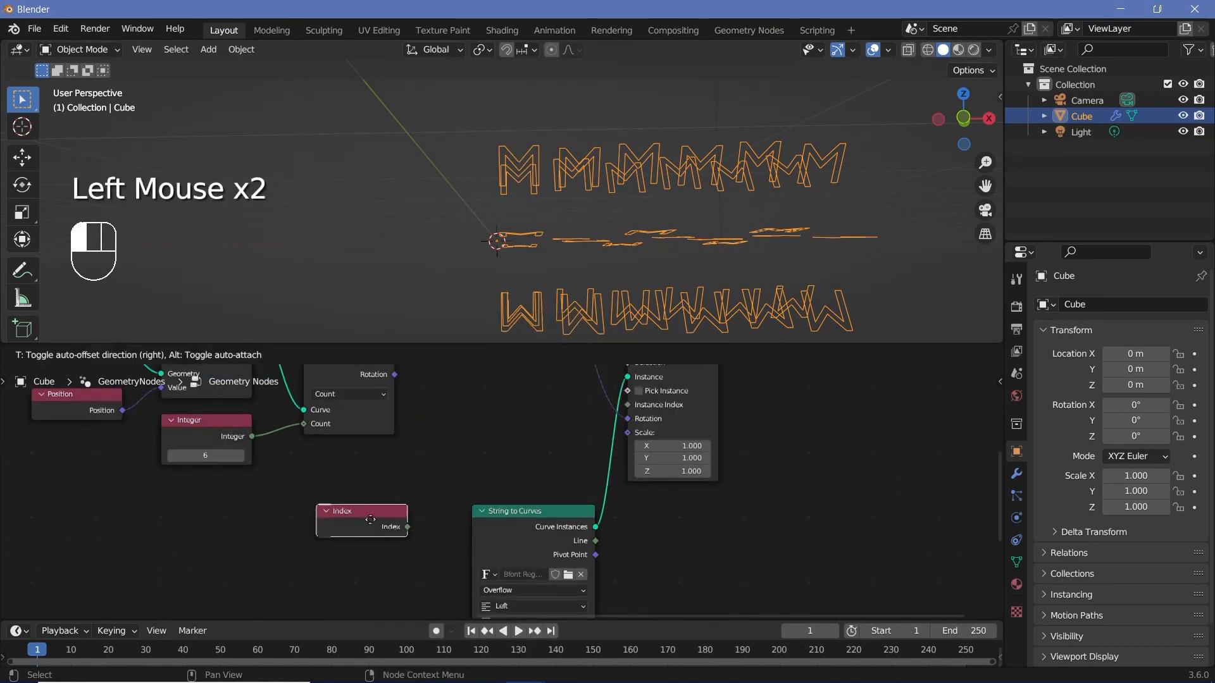
Step: Add a Compare node beside the Index node, and shift String to Curves and String away to make room for it
key("shift+a")
left_click(476, 347)
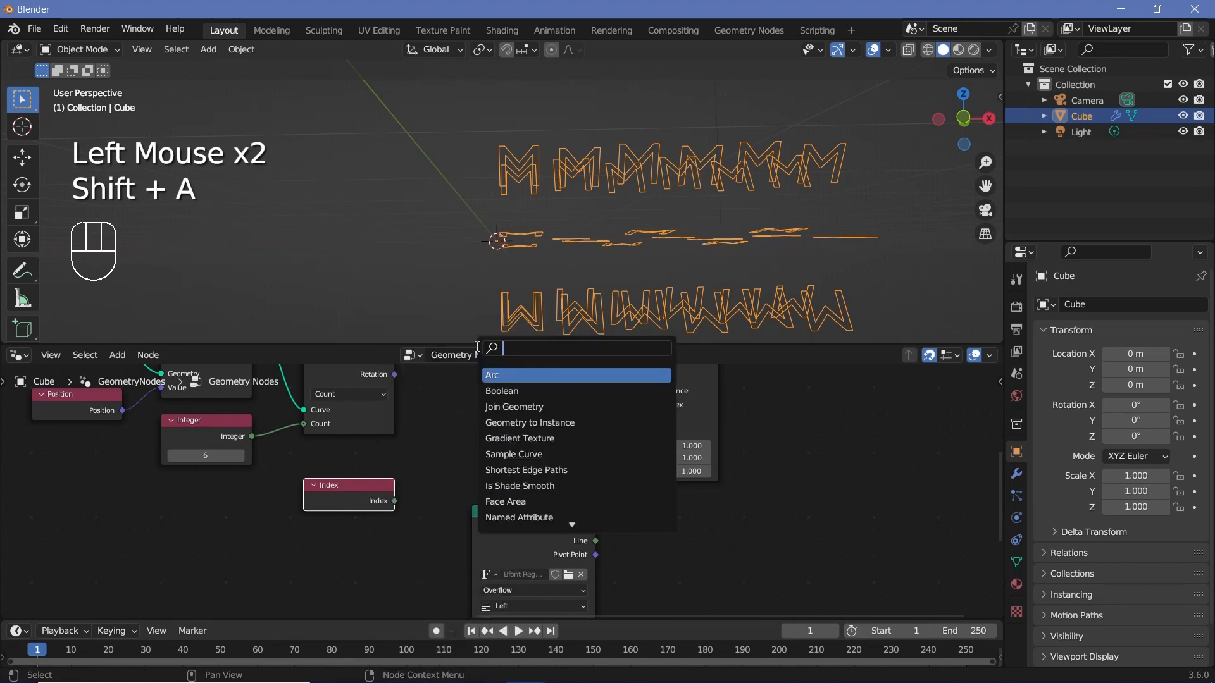
type("compare")
key("Return")
middle_click_drag(488, 471, 470, 454)
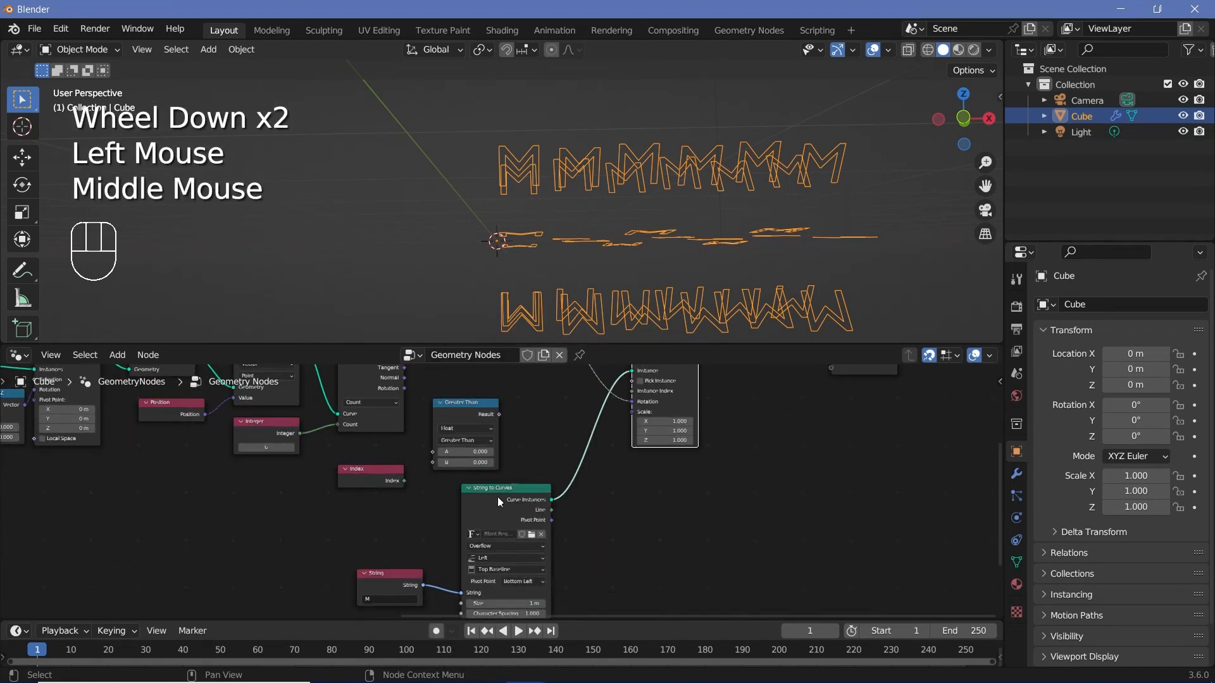
left_click_drag(496, 504, 560, 517)
left_click_drag(371, 576, 456, 575)
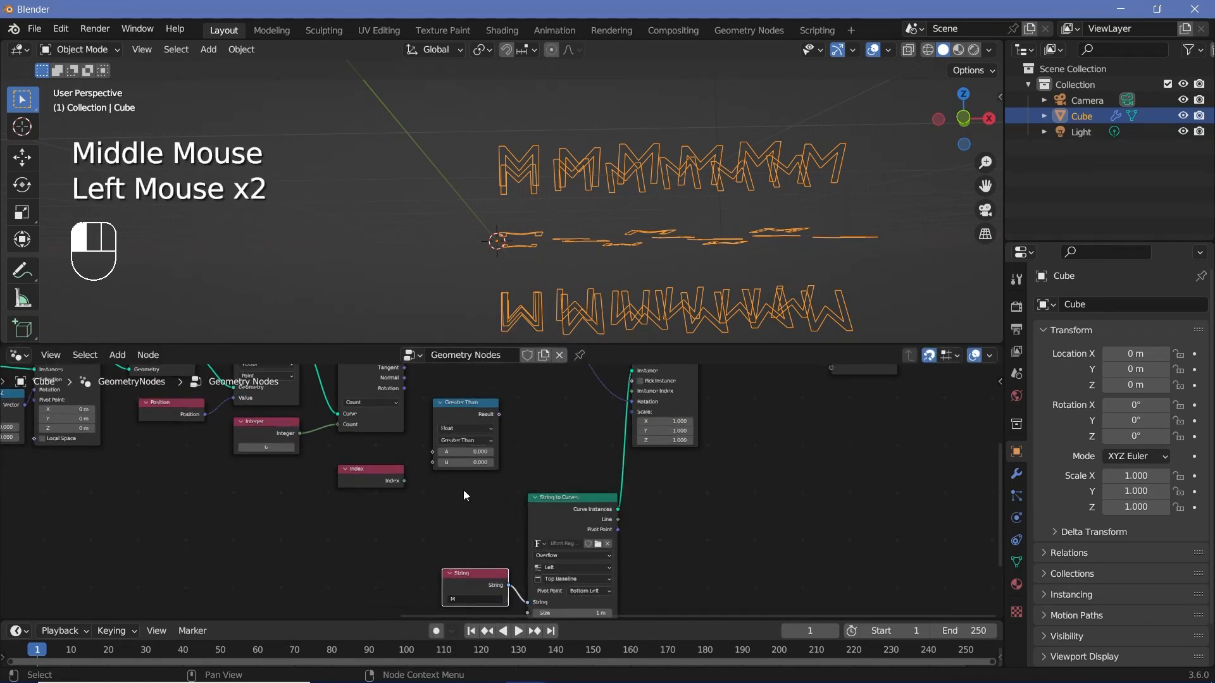
Step: Connect Index to the A input of the Greater Than node and place the two nodes close together
middle_click_drag(463, 491, 471, 583)
scroll(472, 583, "up", 2)
left_click(362, 559)
scroll(499, 299, "up", 2)
middle_click_drag(499, 299, 431, 283)
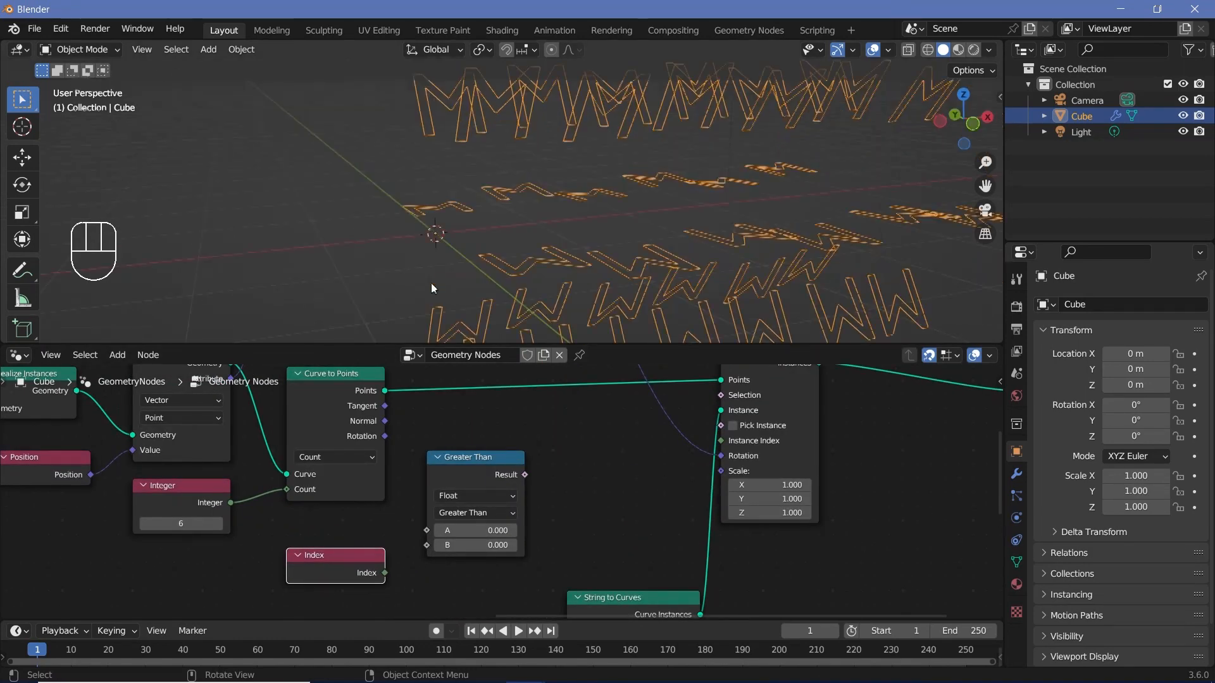
scroll(450, 245, "down", 3)
left_click(207, 495)
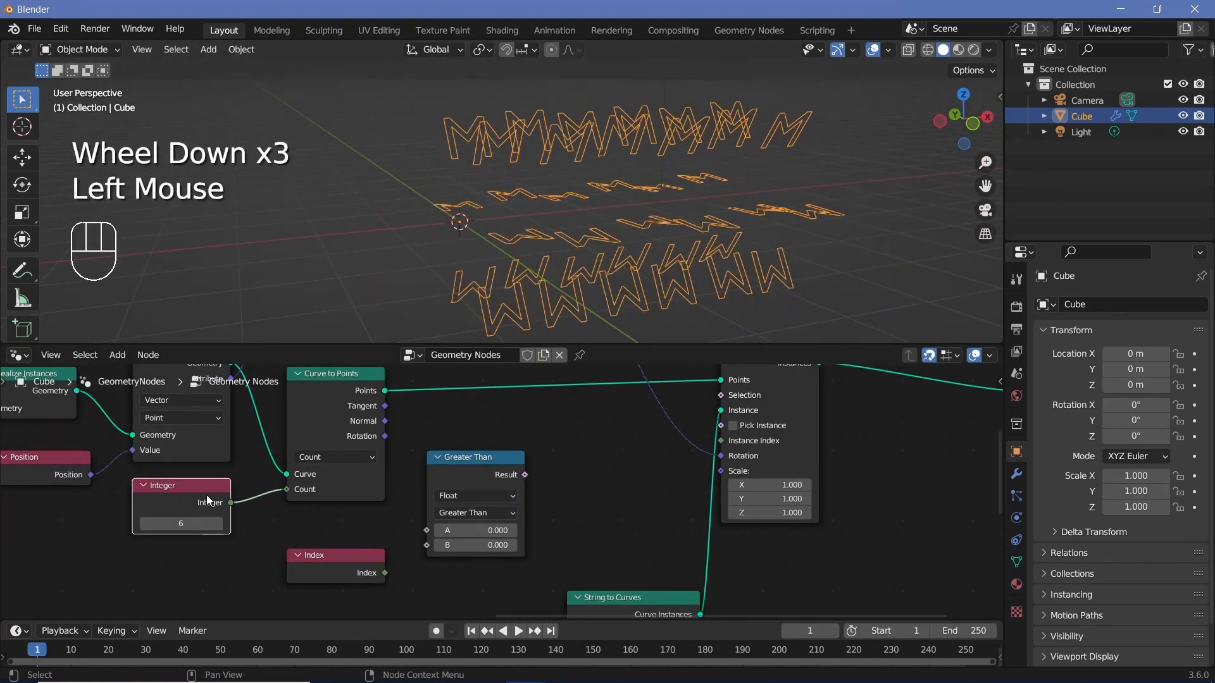
scroll(484, 551, "up", 2)
middle_click_drag(484, 551, 494, 528)
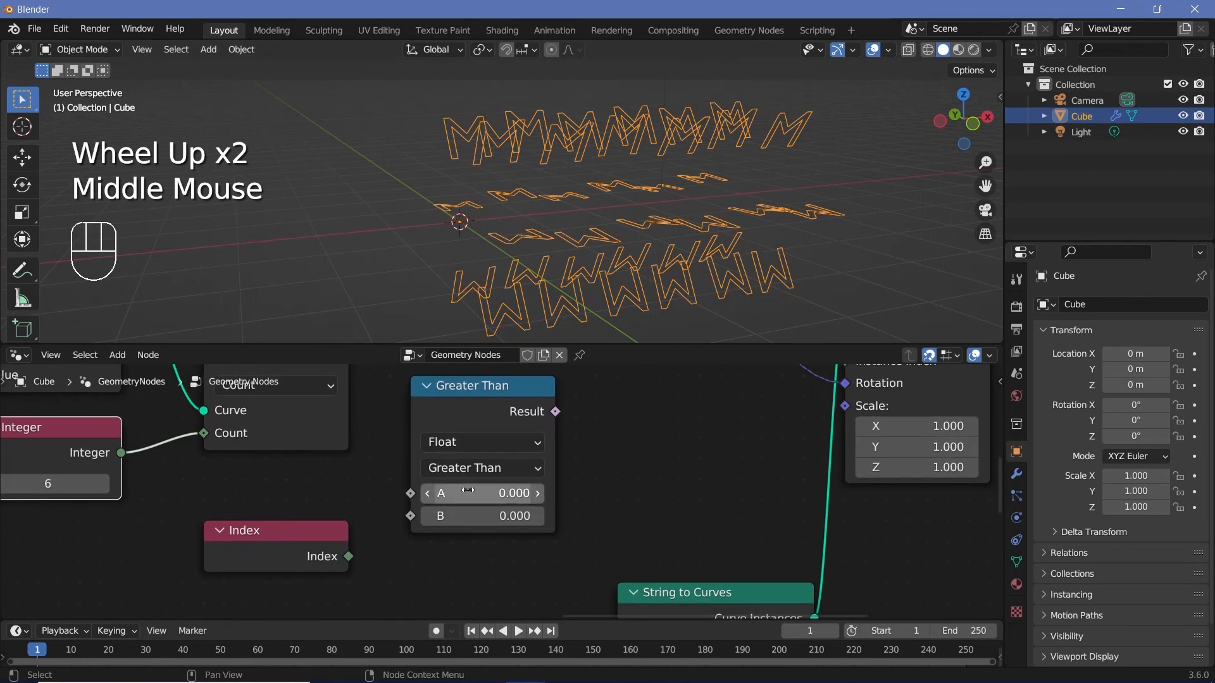
left_click_drag(348, 556, 411, 495)
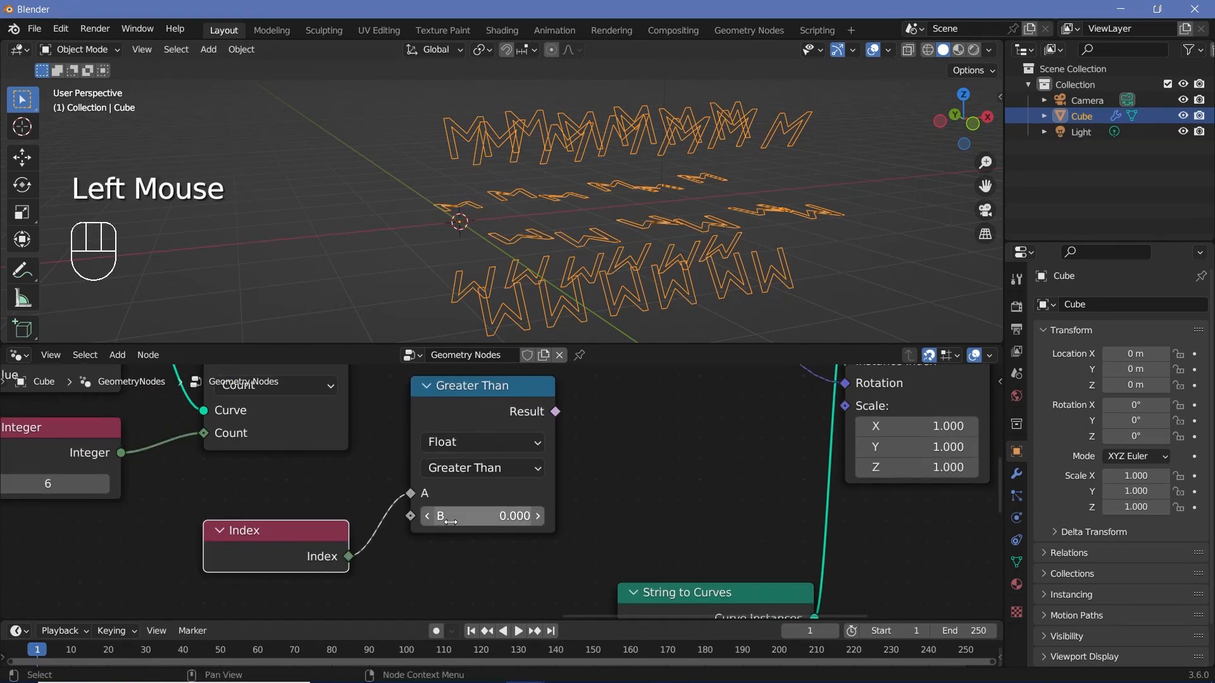
left_click_drag(307, 553, 347, 492)
left_click_drag(437, 493, 437, 513)
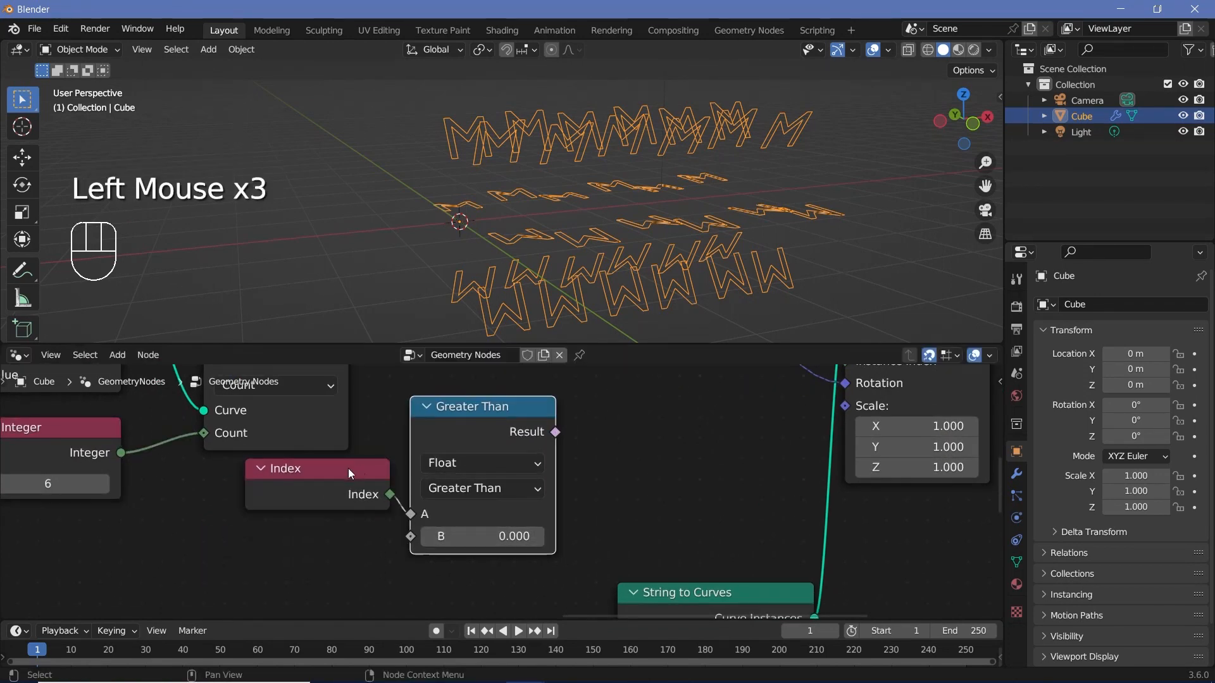
Step: Move the Index and Greater Than nodes together lower beneath Curve to Points, farther from String to Curves
left_click_drag(321, 475, 478, 541)
scroll(499, 534, "down", 2)
left_click_drag(496, 429, 465, 488)
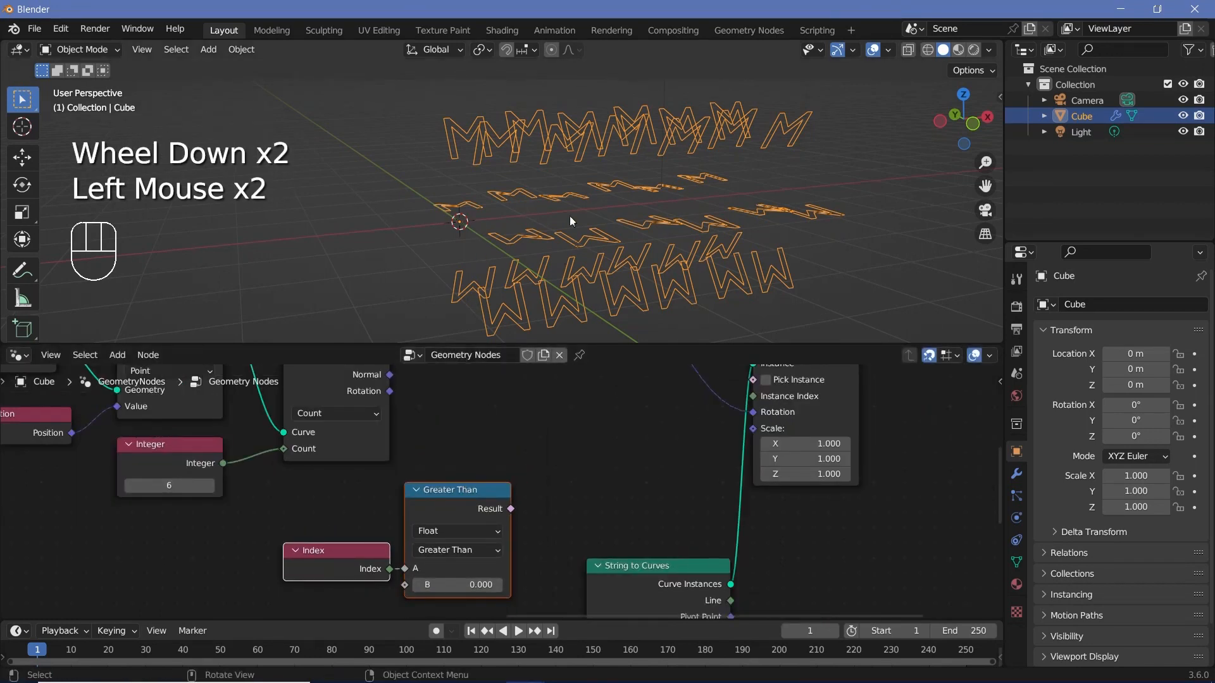
left_click(158, 458)
left_click(430, 492)
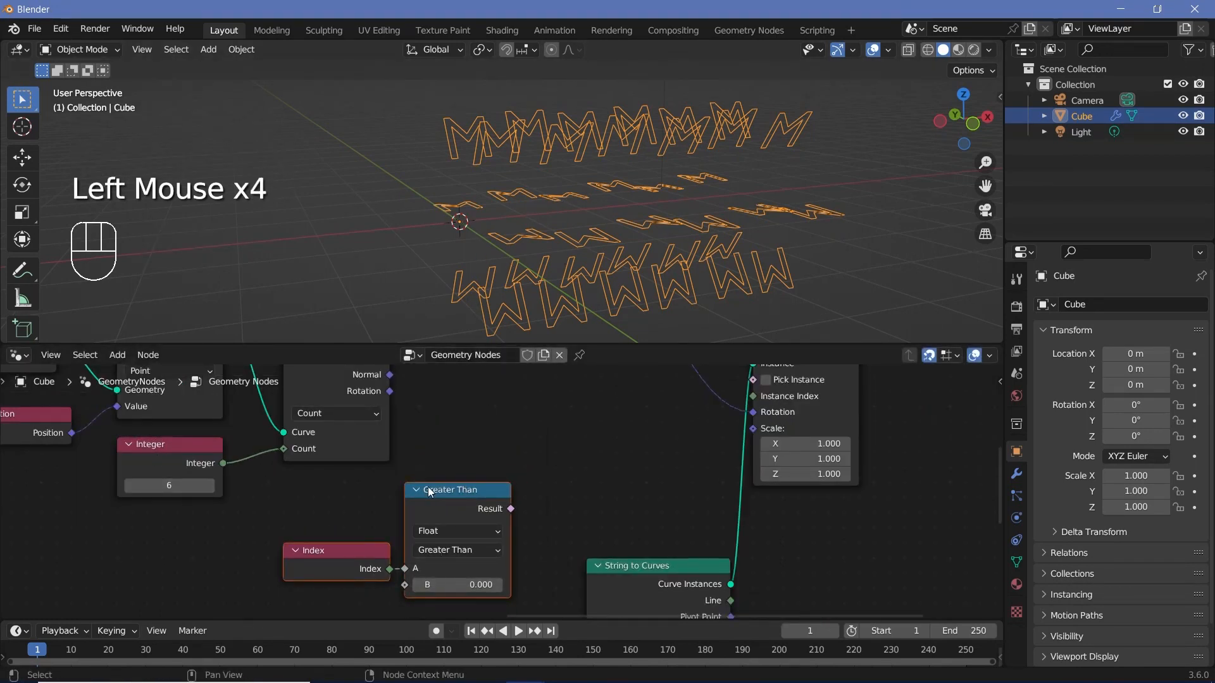
left_click_drag(431, 492, 371, 522)
key("shift+s")
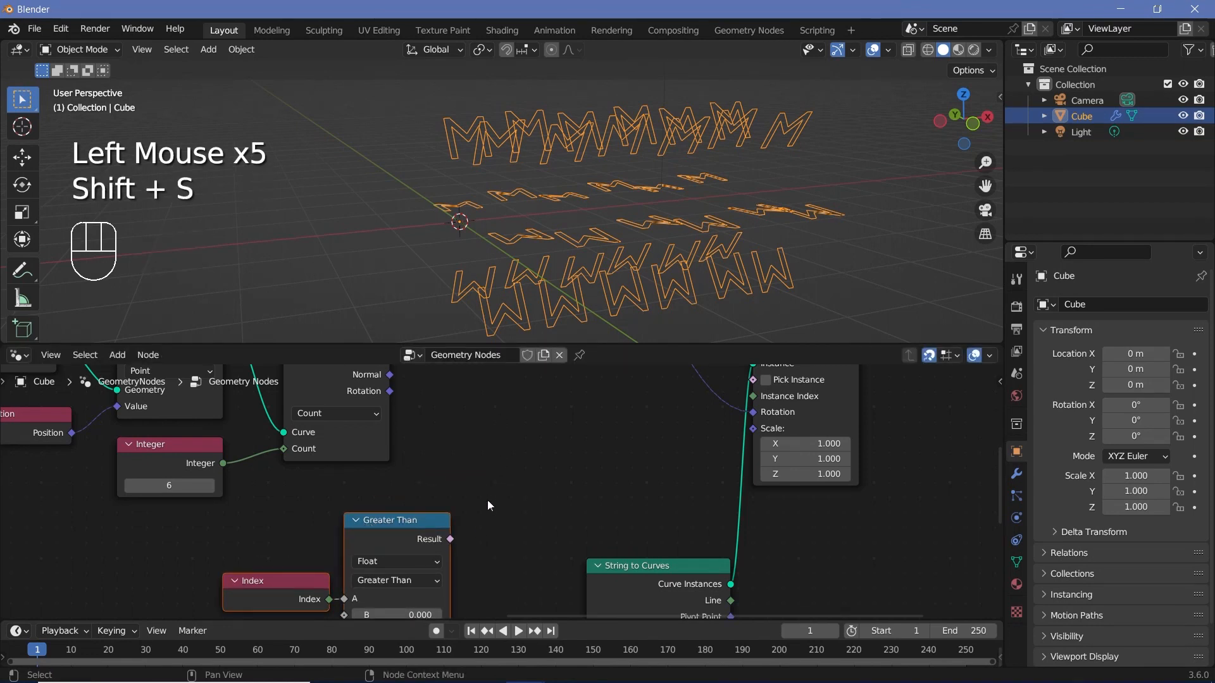
Step: Add a Boolean Math node set to And, and connect the Greater Than result to its second Boolean input
key("shift+a")
left_click(469, 355)
type("bool")
left_click(497, 396)
left_click(495, 437)
middle_click_drag(495, 437, 502, 408)
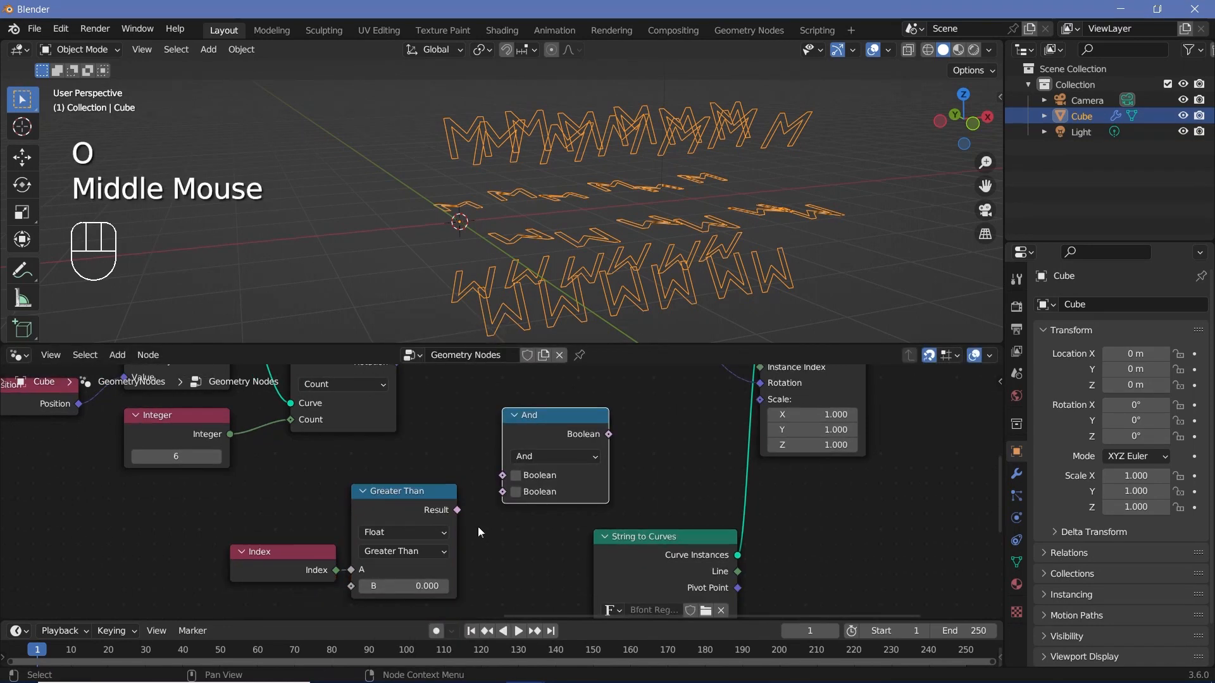
left_click_drag(458, 510, 515, 492)
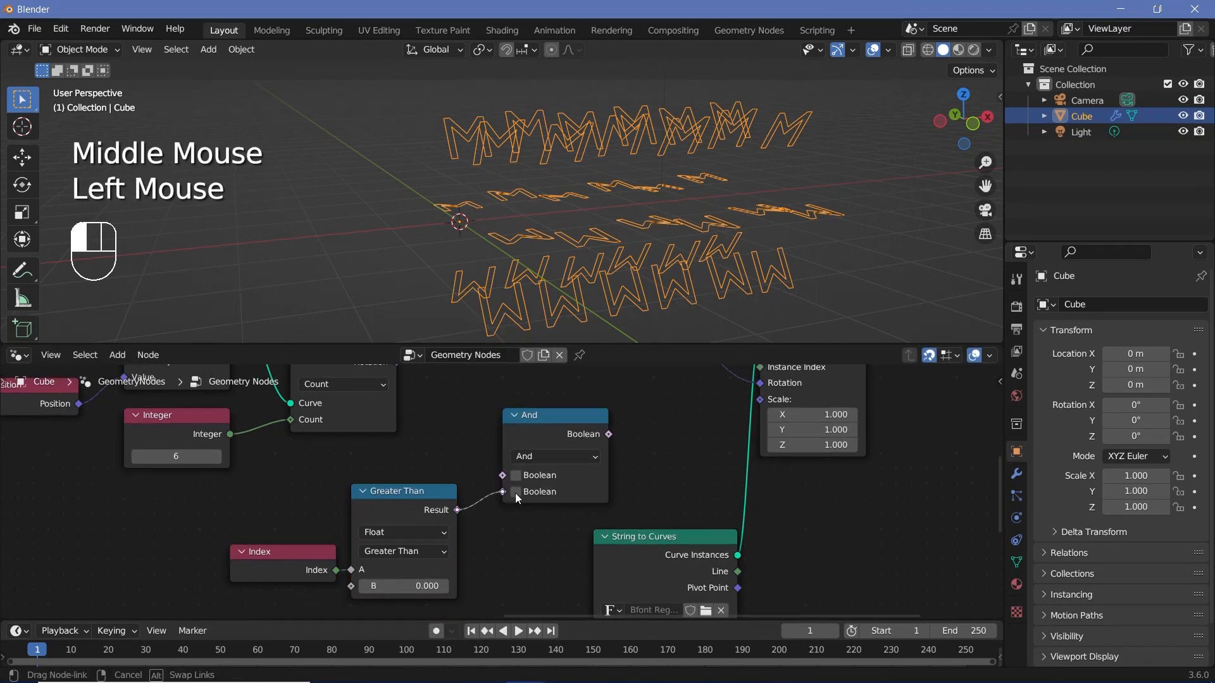
Step: Lower the Index and Greater Than nodes together to free space beneath the Integer node
left_click(379, 497)
left_click(219, 444)
middle_click_drag(331, 484, 339, 436)
left_click_drag(306, 453, 375, 548)
left_click_drag(392, 458, 375, 499)
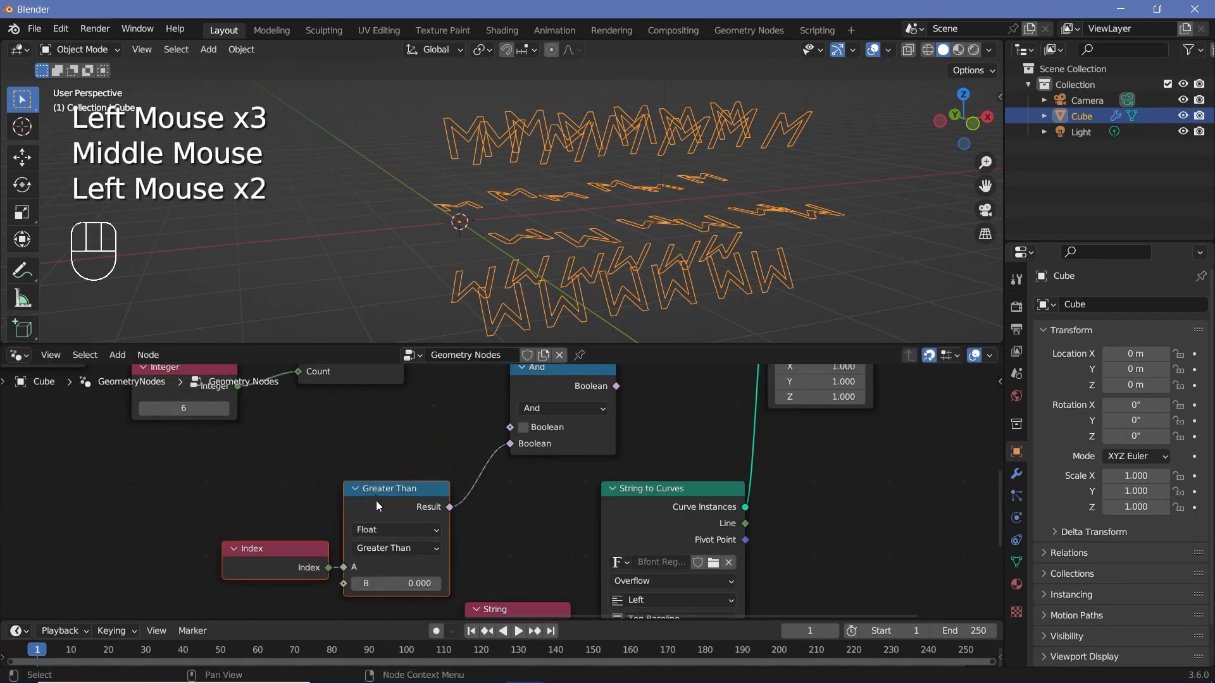
Step: Duplicate the Greater Than node, place the copy above the original and set its operation to Less Than
left_click(376, 500)
key("shift+d")
left_click_drag(298, 546, 298, 575)
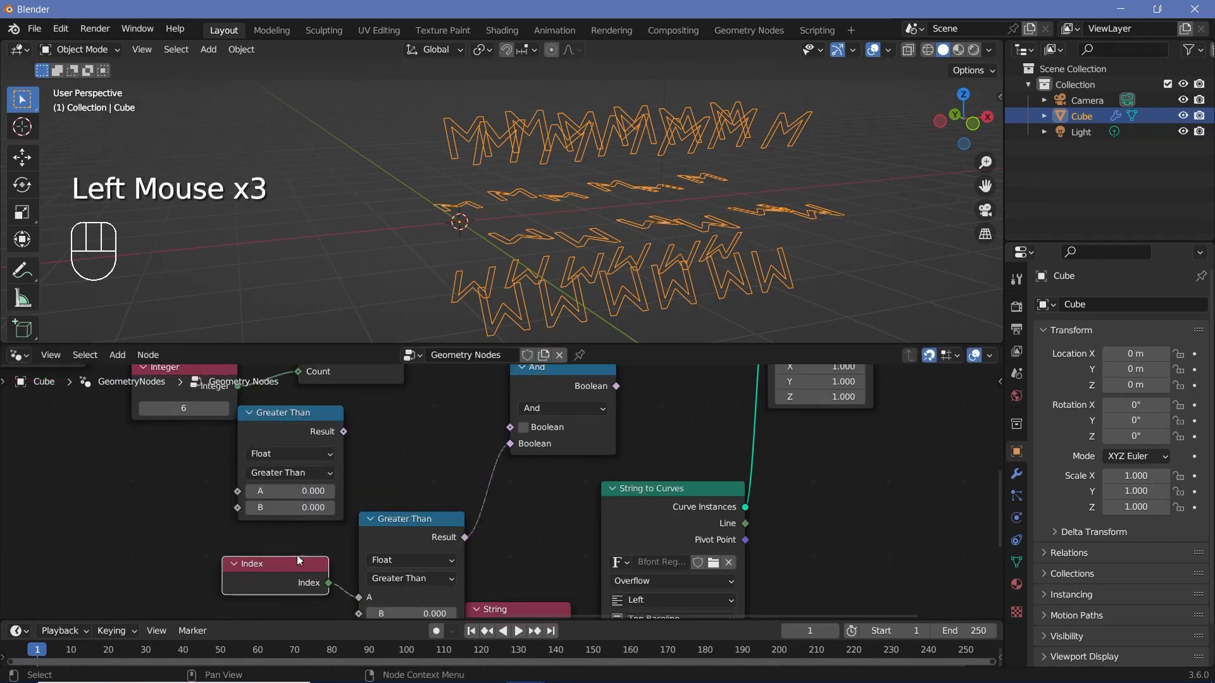
middle_click_drag(357, 462, 367, 465)
left_click_drag(315, 455, 330, 455)
left_click(336, 500)
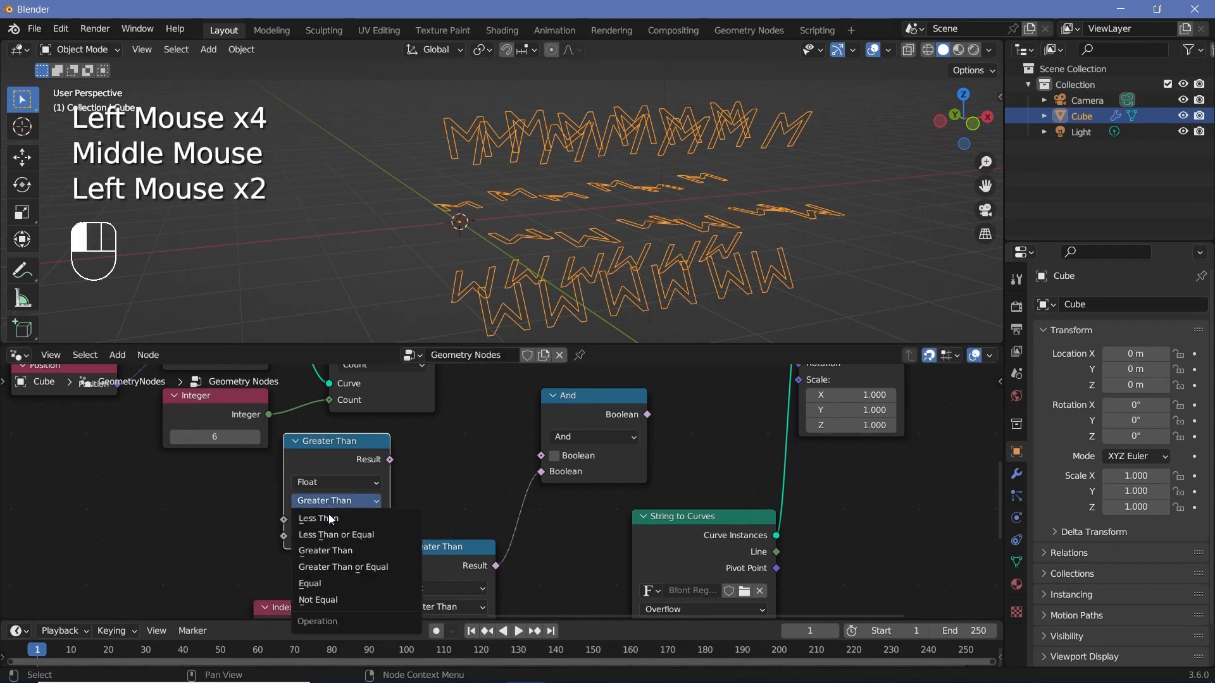
left_click(323, 519)
Step: Connect Integer to the Less Than node's B input and Index to its A input, aligning it above Greater Than
left_click_drag(269, 414, 291, 522)
left_click_drag(397, 520, 406, 523)
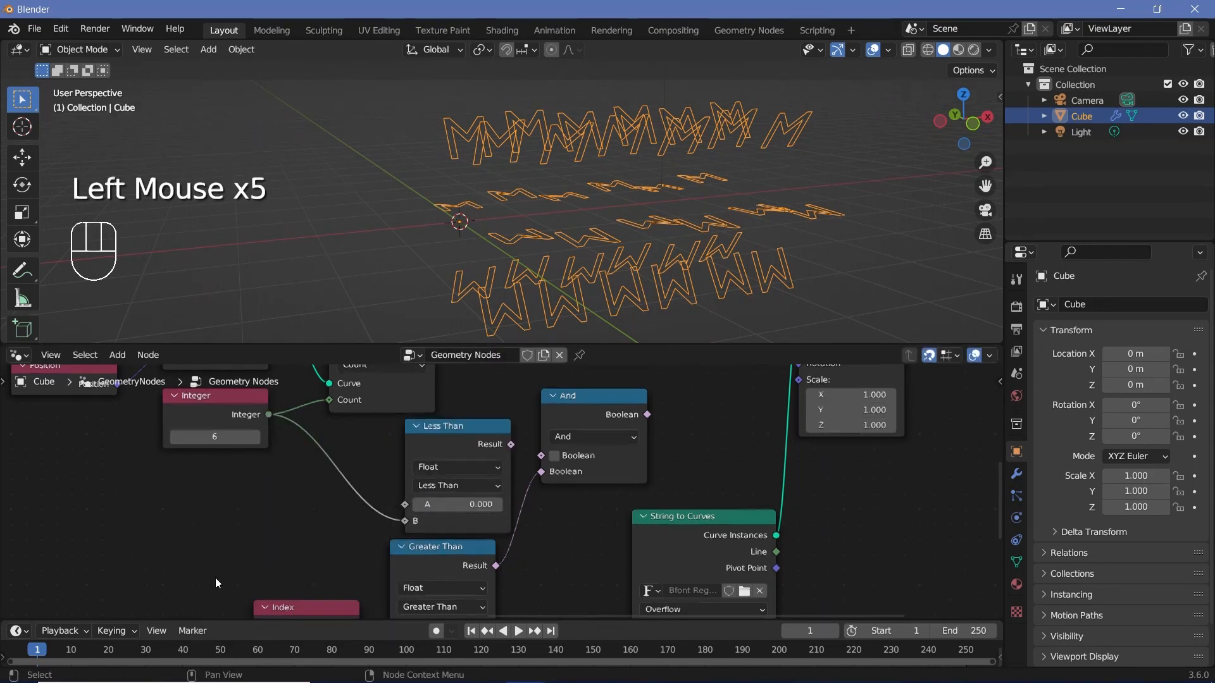
middle_click_drag(215, 576, 207, 527)
left_click_drag(309, 572, 397, 454)
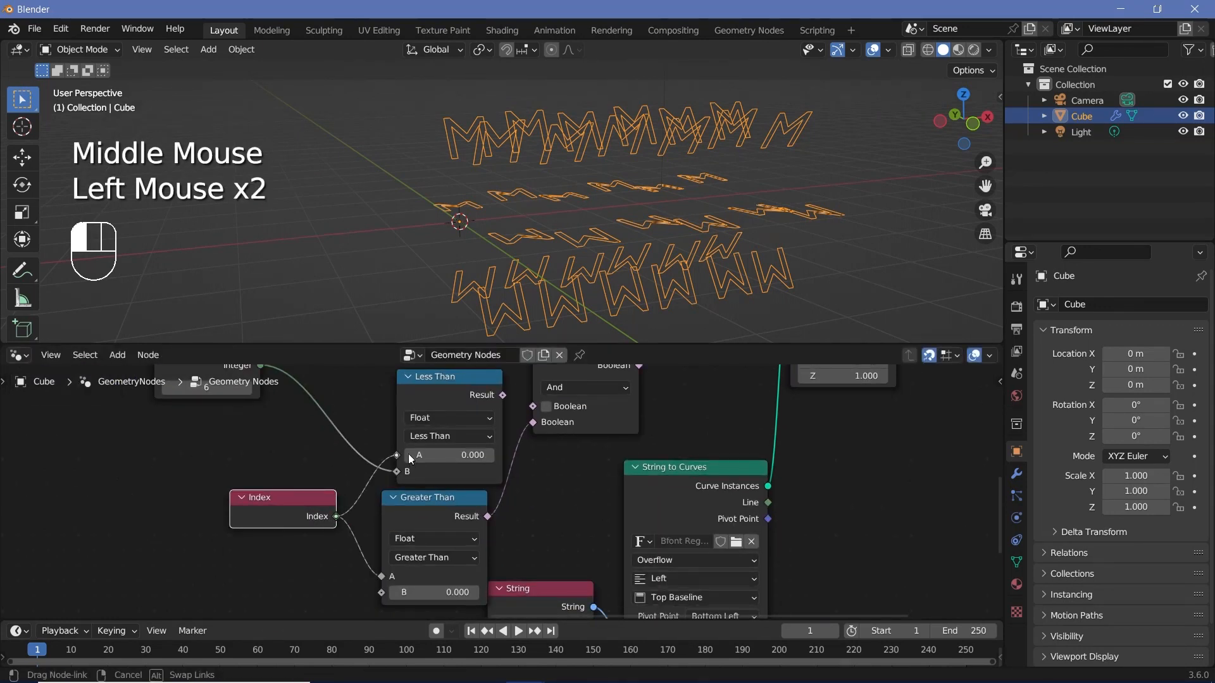
left_click_drag(460, 386, 444, 386)
left_click(276, 525)
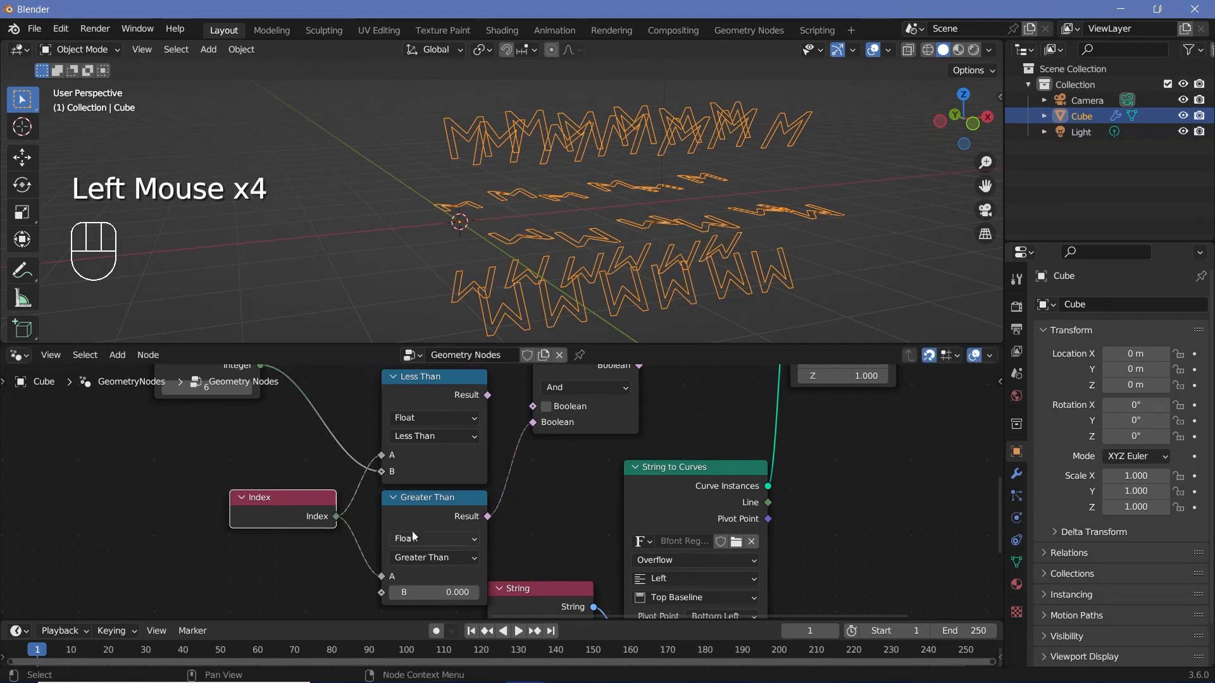
left_click(428, 517)
Step: Connect the Less Than result to And's first Boolean input, and And's output to the Selection of Instance on Points
middle_click_drag(371, 499, 358, 561)
left_click_drag(474, 458, 521, 470)
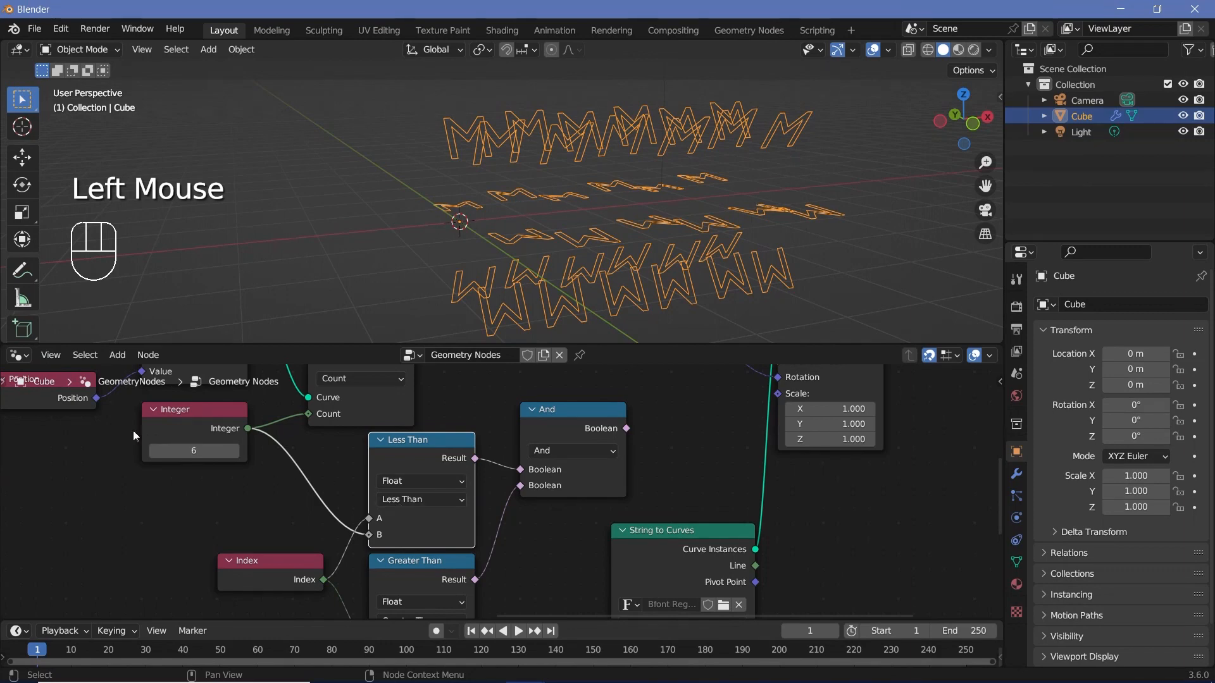
left_click(178, 429)
middle_click_drag(557, 499, 348, 486)
left_click_drag(419, 415, 572, 447)
middle_click_drag(557, 303, 473, 318)
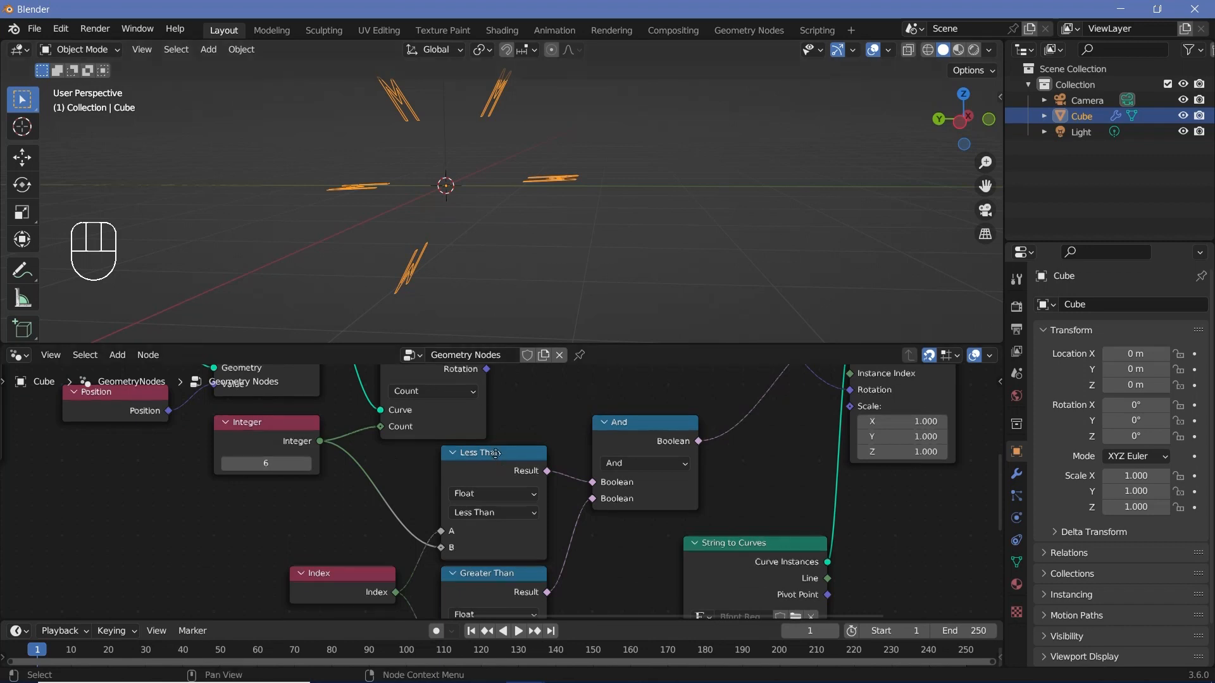
Step: Change the Greater Than node's operation to Greater Than or Equal
middle_click_drag(372, 514, 400, 444)
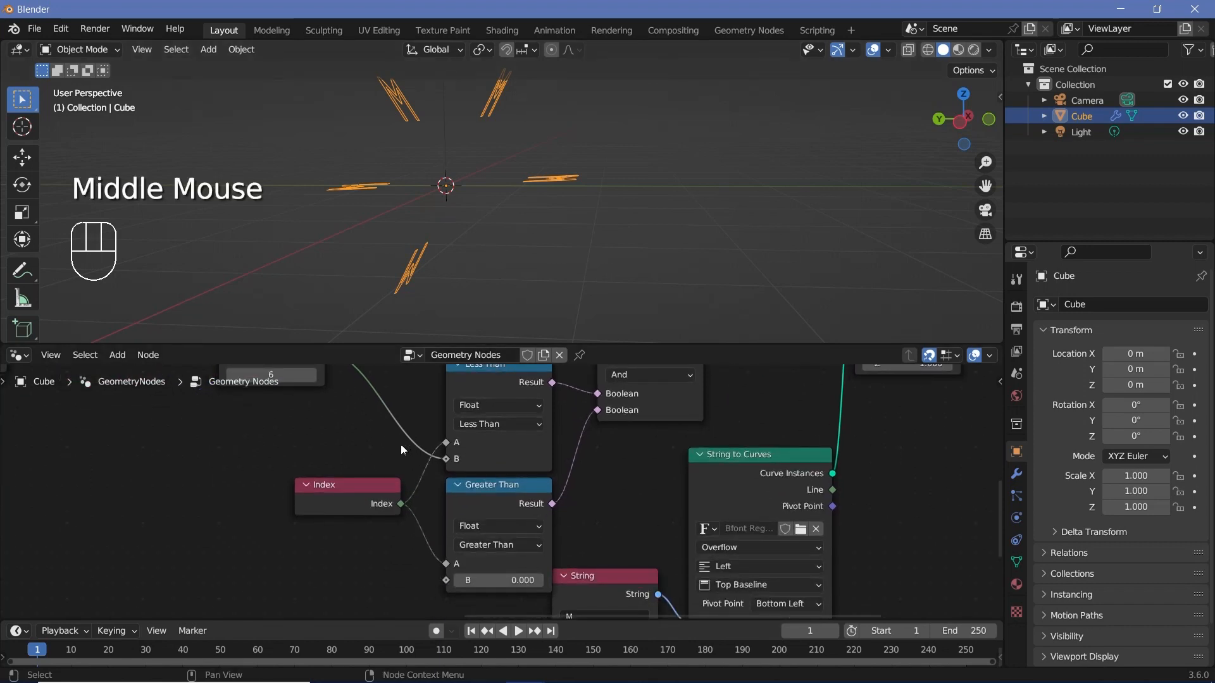
left_click(352, 486)
middle_click_drag(352, 486, 329, 478)
scroll(482, 528, "up", 1)
left_click(482, 528)
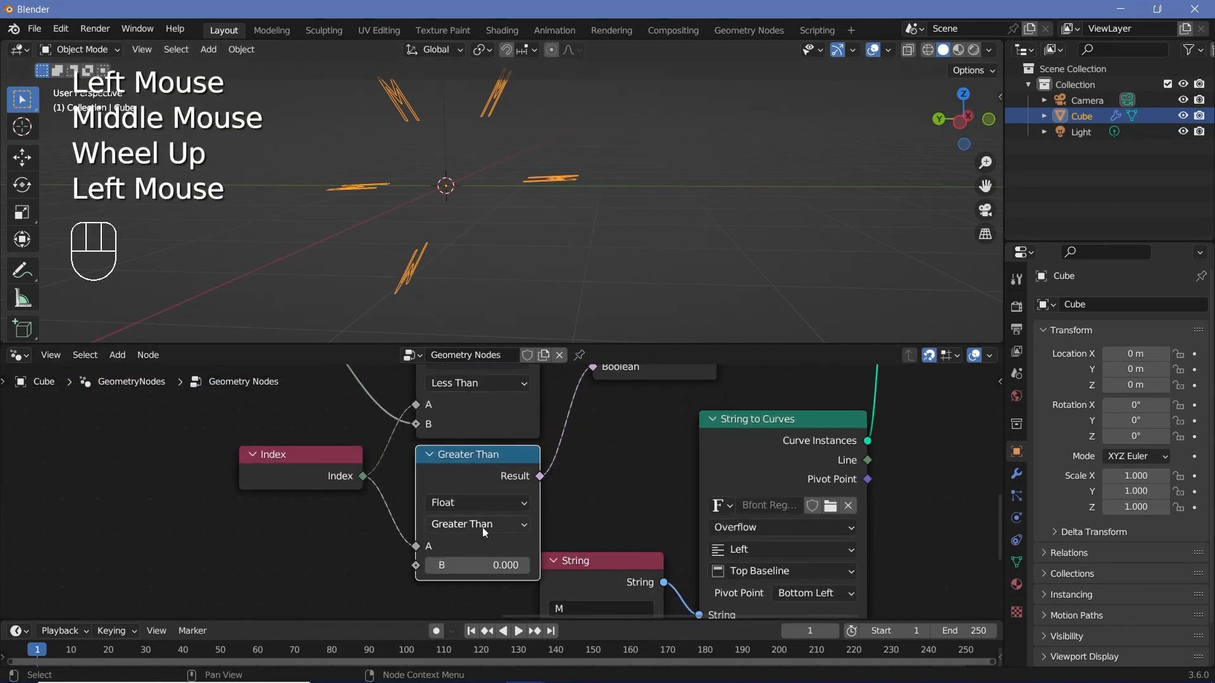
left_click(482, 527)
left_click(483, 601)
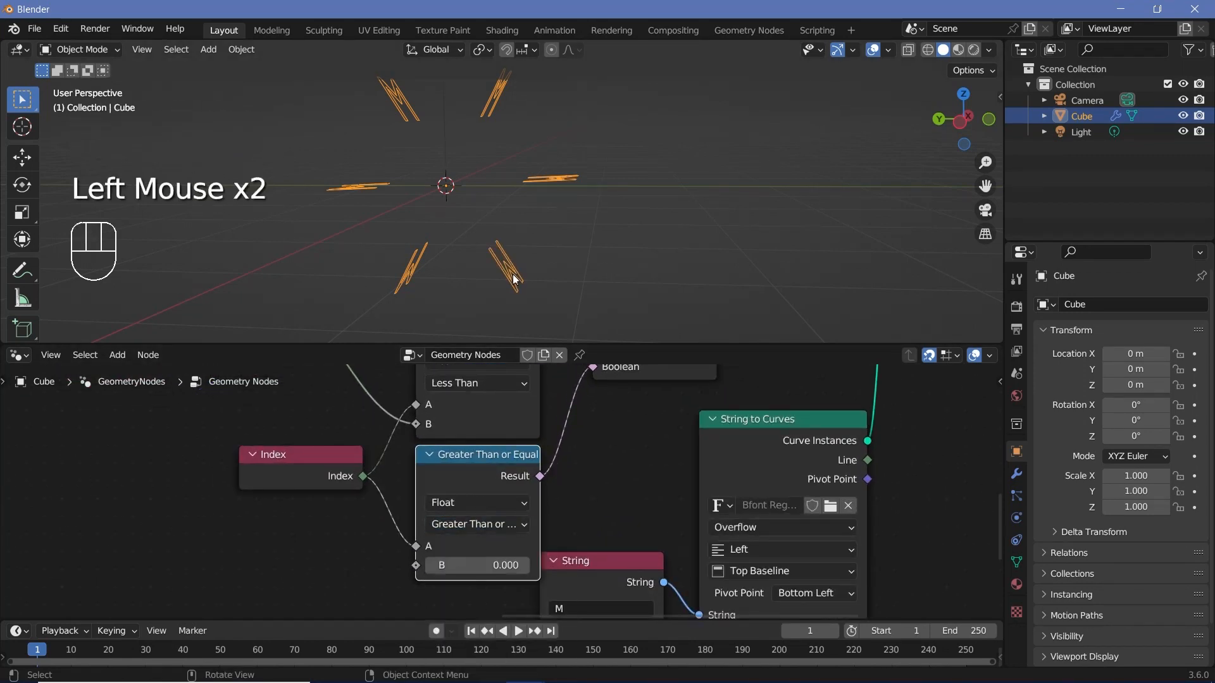
Step: Move the Group Output node farther from Instance on Points to make room between them
middle_click_drag(529, 234, 601, 406)
scroll(600, 406, "down", 2)
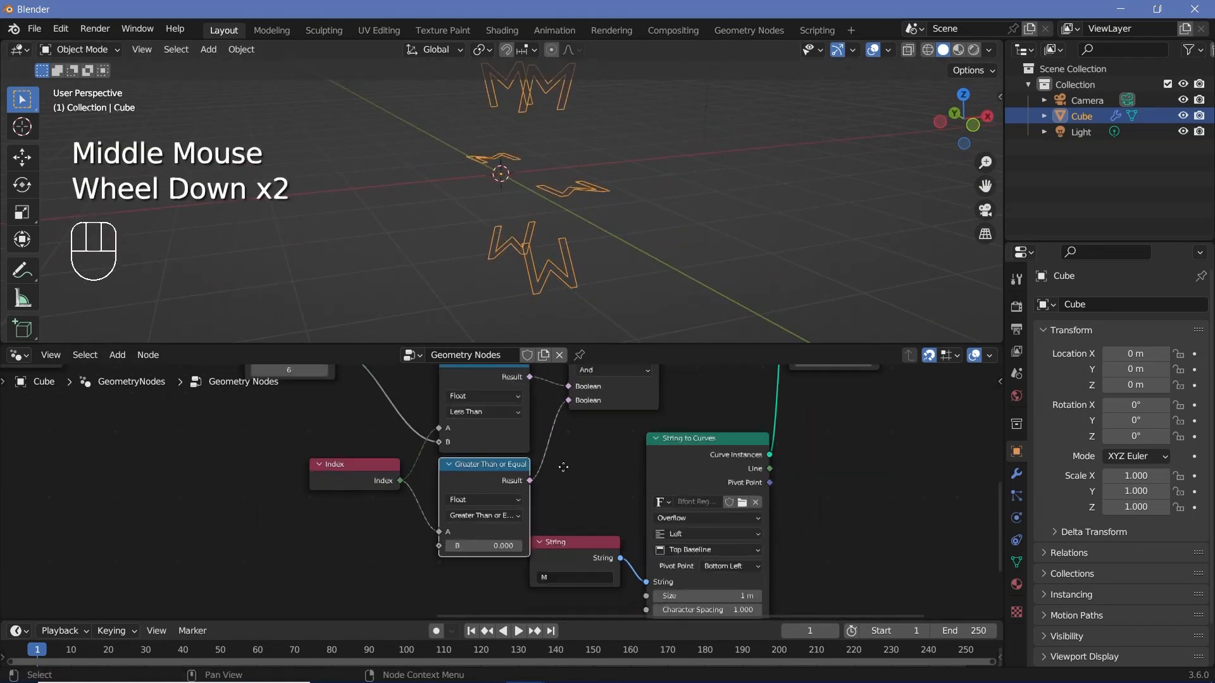
left_click(441, 482)
left_click_drag(441, 482, 435, 476)
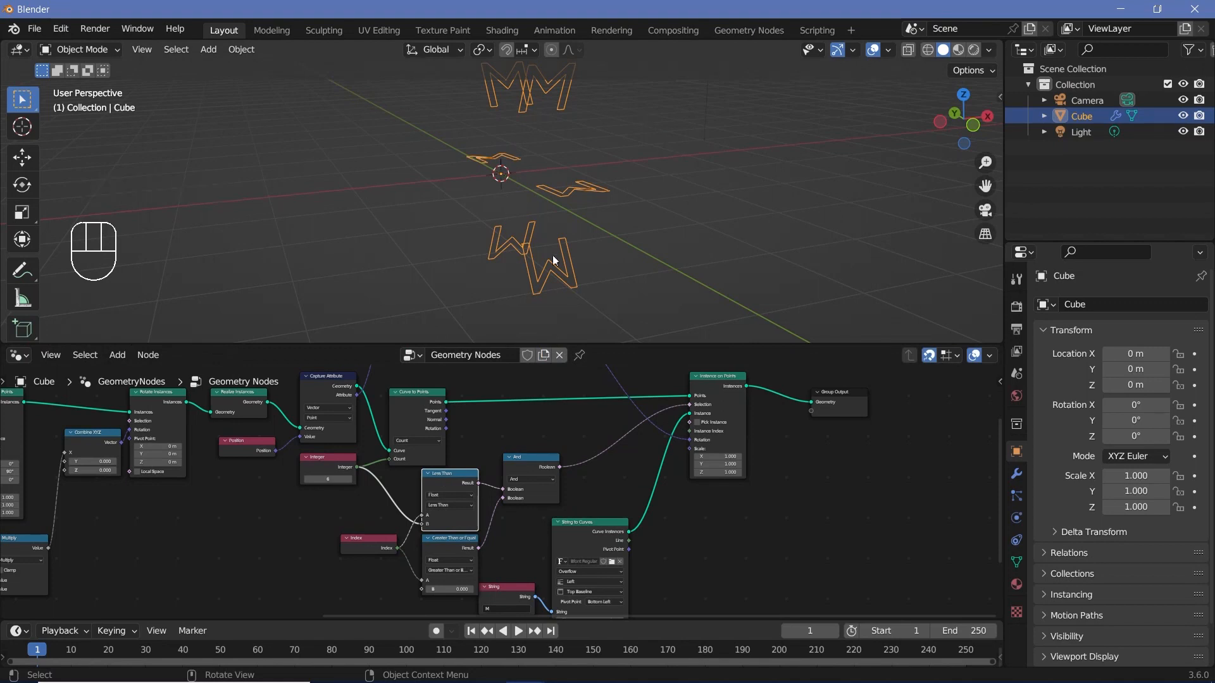
middle_click_drag(722, 363, 585, 387)
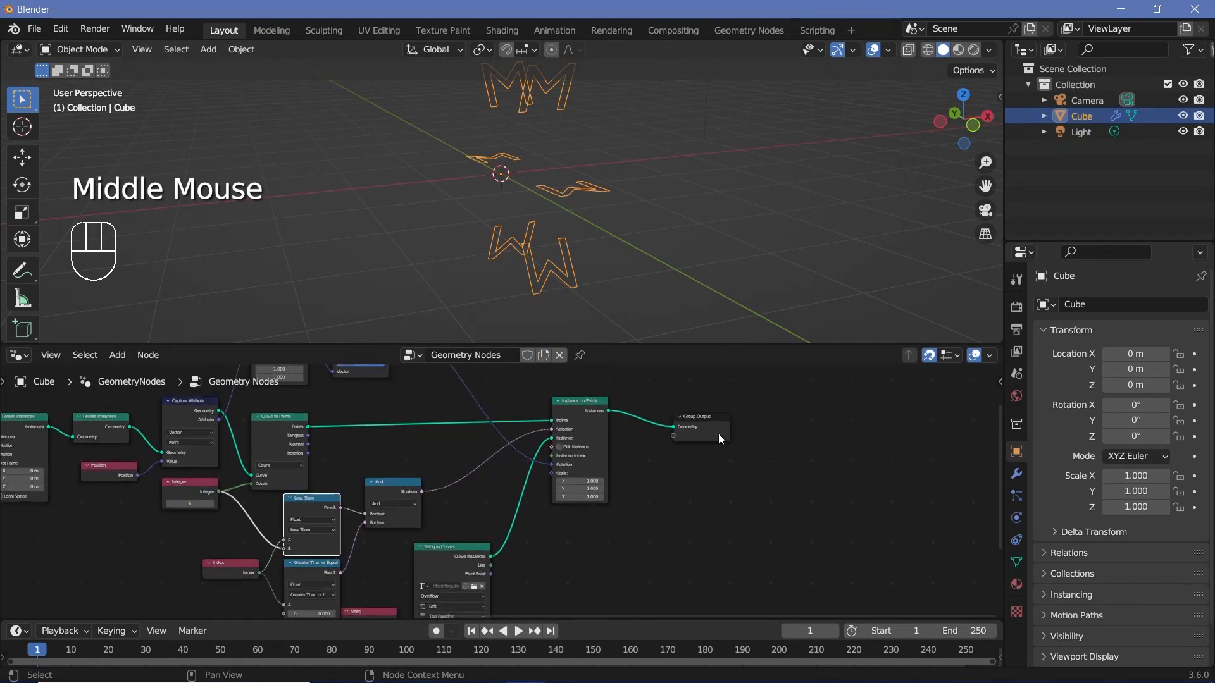
left_click_drag(719, 434, 848, 426)
middle_click_drag(646, 467, 639, 430)
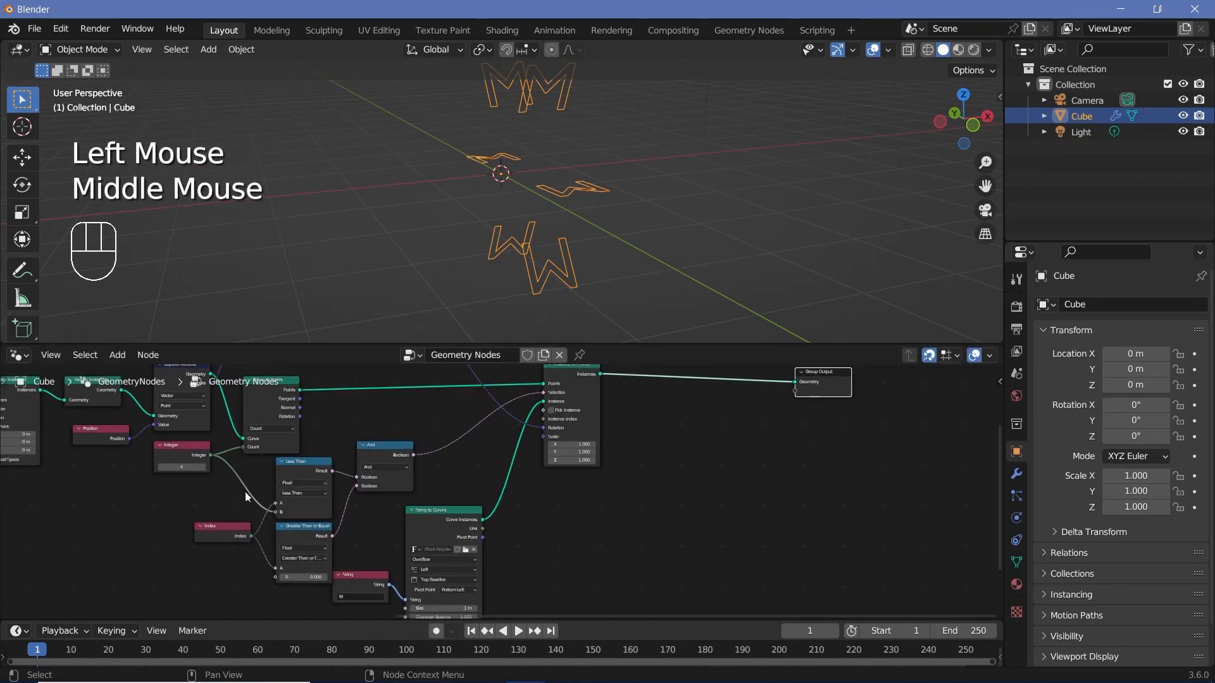
Step: Group the Index, comparison, And, String, String to Curves and Instance on Points nodes, and return to the parent node tree
left_click(307, 469, "shift")
left_click_drag(233, 485, 544, 646)
middle_click_drag(367, 446, 354, 482)
left_click_drag(354, 483, 476, 481)
middle_click_drag(475, 481, 515, 488)
key("ctrl+g")
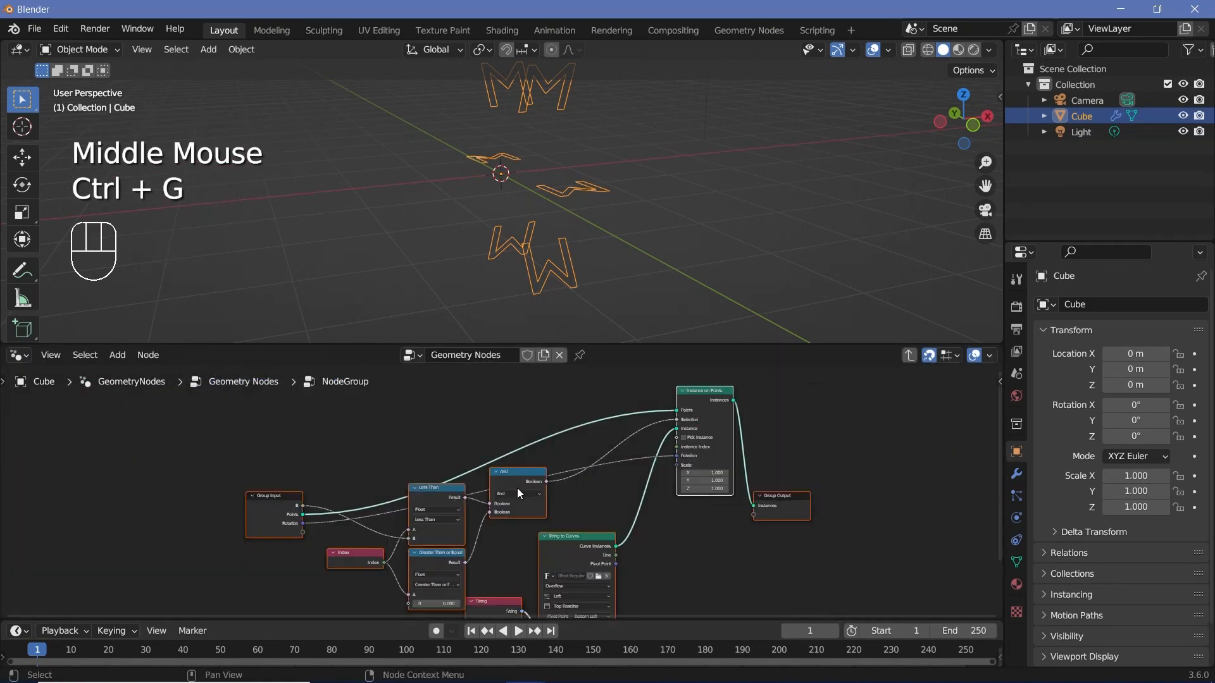
left_click(477, 583)
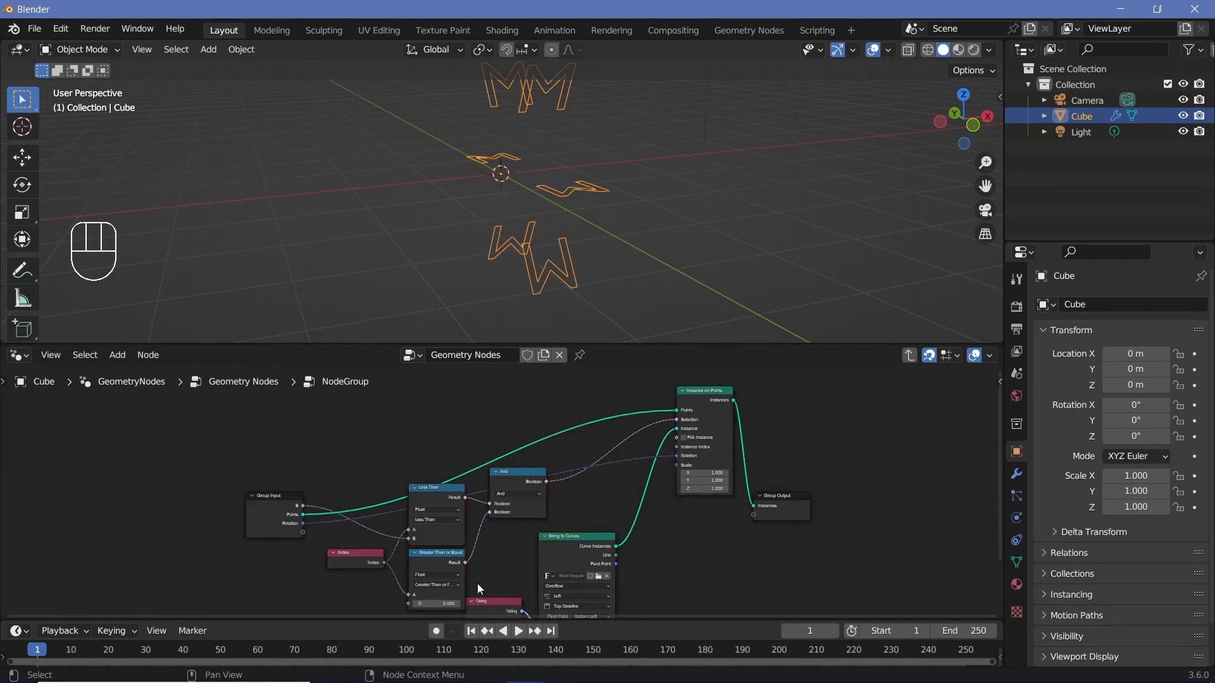
left_click(909, 357)
middle_click_drag(497, 540, 513, 514)
left_click_drag(512, 514, 499, 444)
scroll(431, 492, "down", 2)
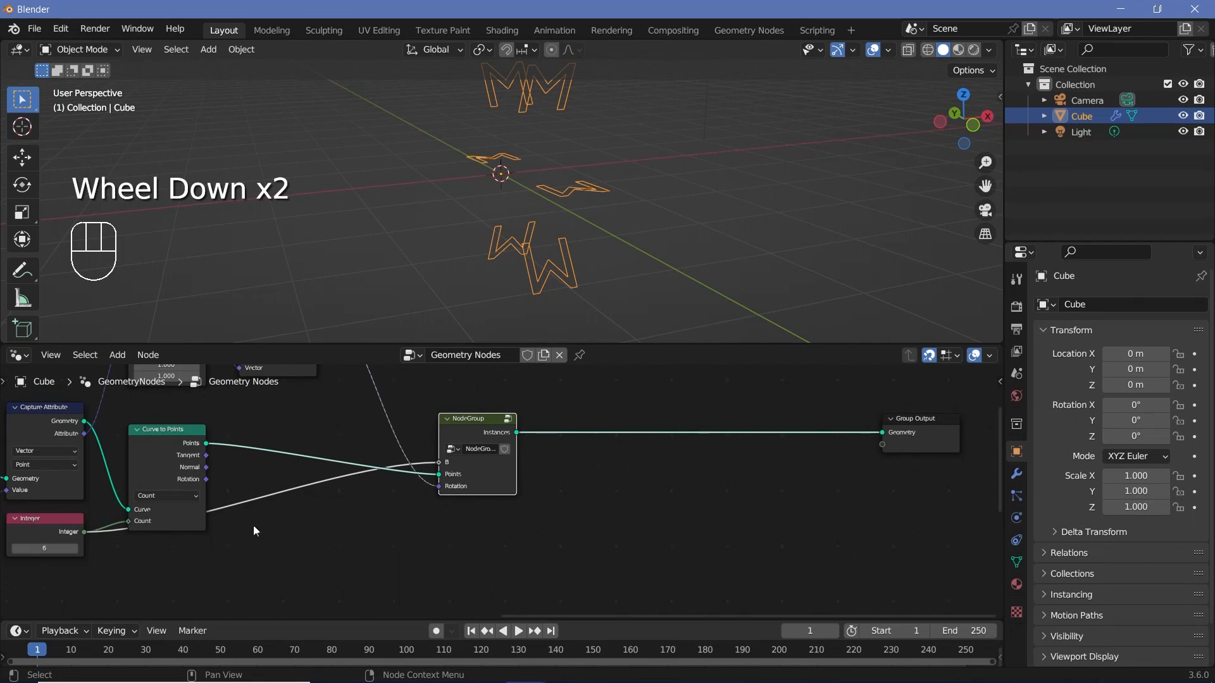
Step: Duplicate the NodeGroup node and try inserting the copy into the link between the original and Group Output
left_click(487, 420)
key("shift+d")
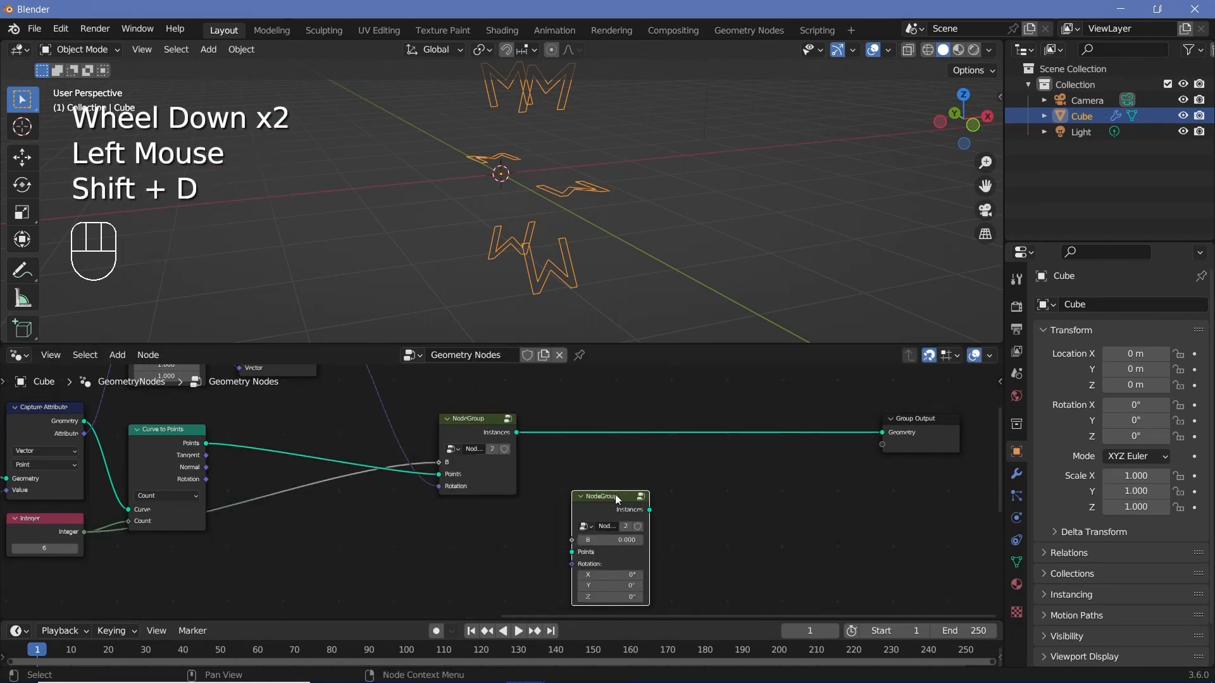
left_click(618, 471)
left_click_drag(617, 470, 592, 427)
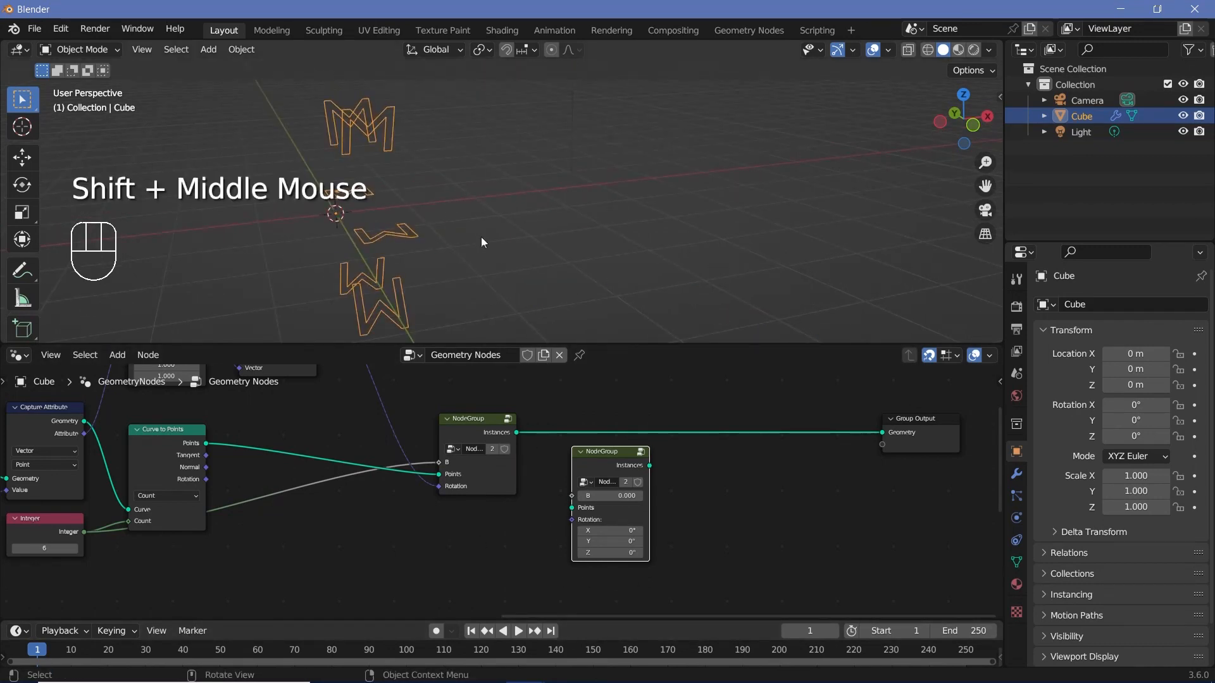
left_click_drag(607, 472, 619, 428)
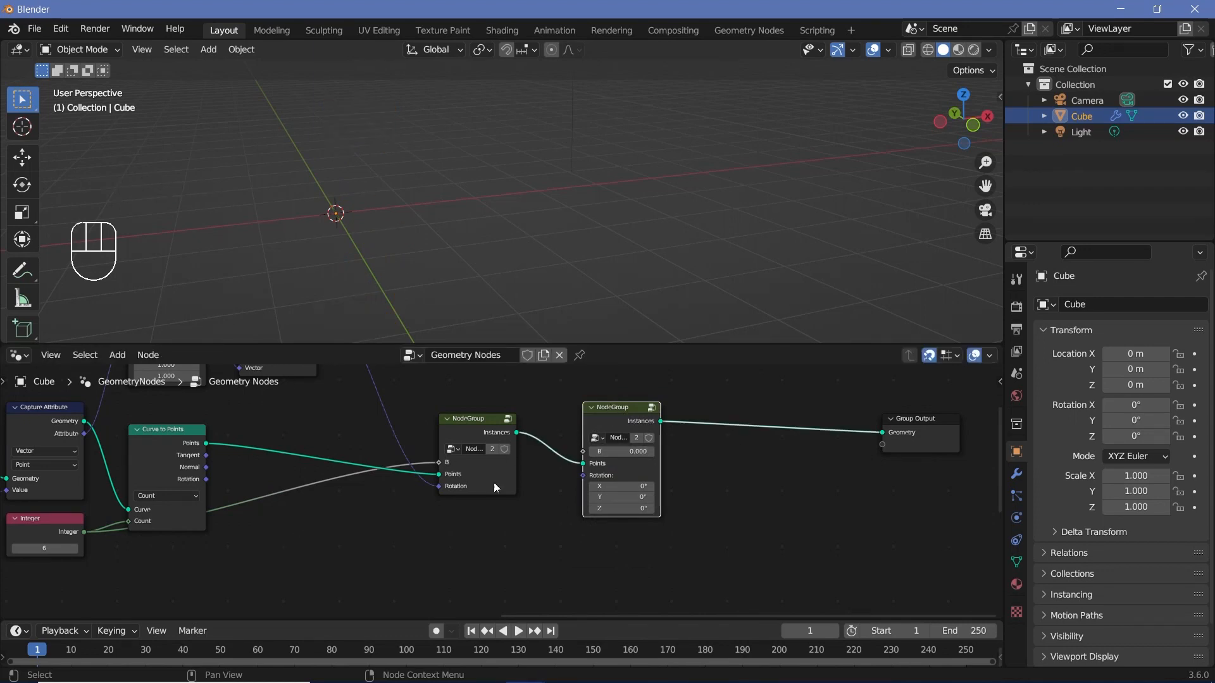
Step: Delete the duplicated NodeGroup and keep the original's Instances output linked to Group Output
left_click(605, 424)
key("x")
mouse_move(517, 432)
left_mouse_down()
mouse_move(875, 437)
mouse_move(512, 432)
left_mouse_up()
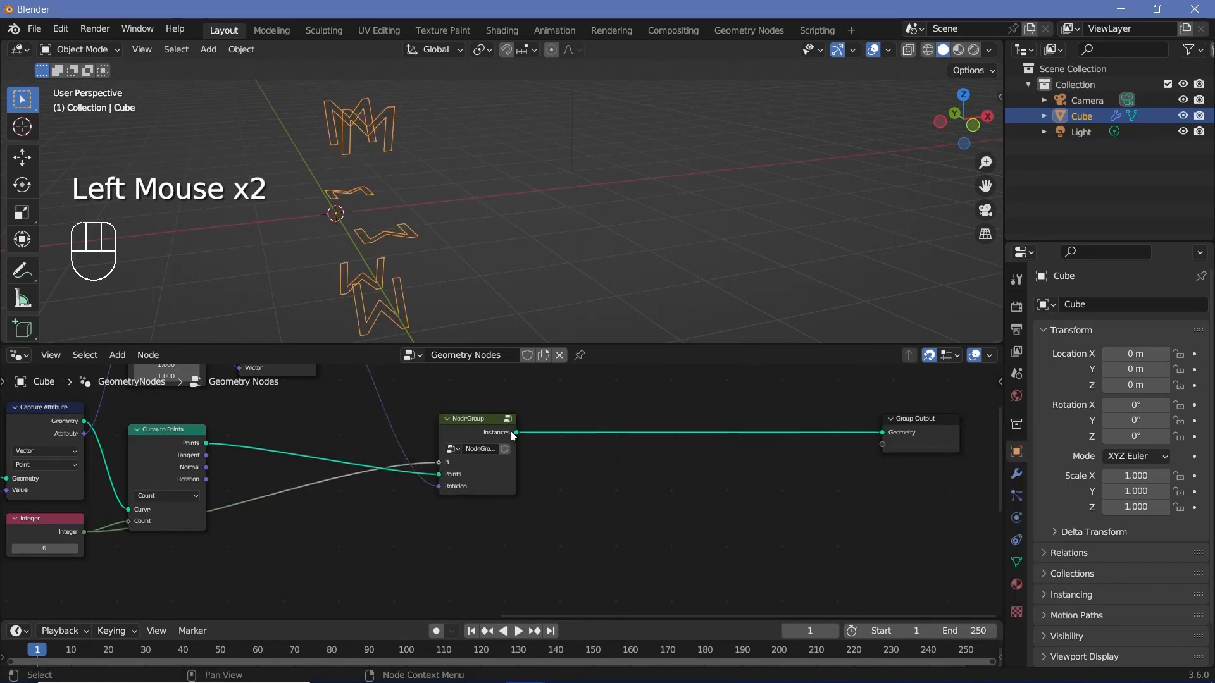
Step: Open the NodeGroup for editing around its Group Input, Index and Less Than nodes
left_click(509, 420)
scroll(614, 447, "down", 2)
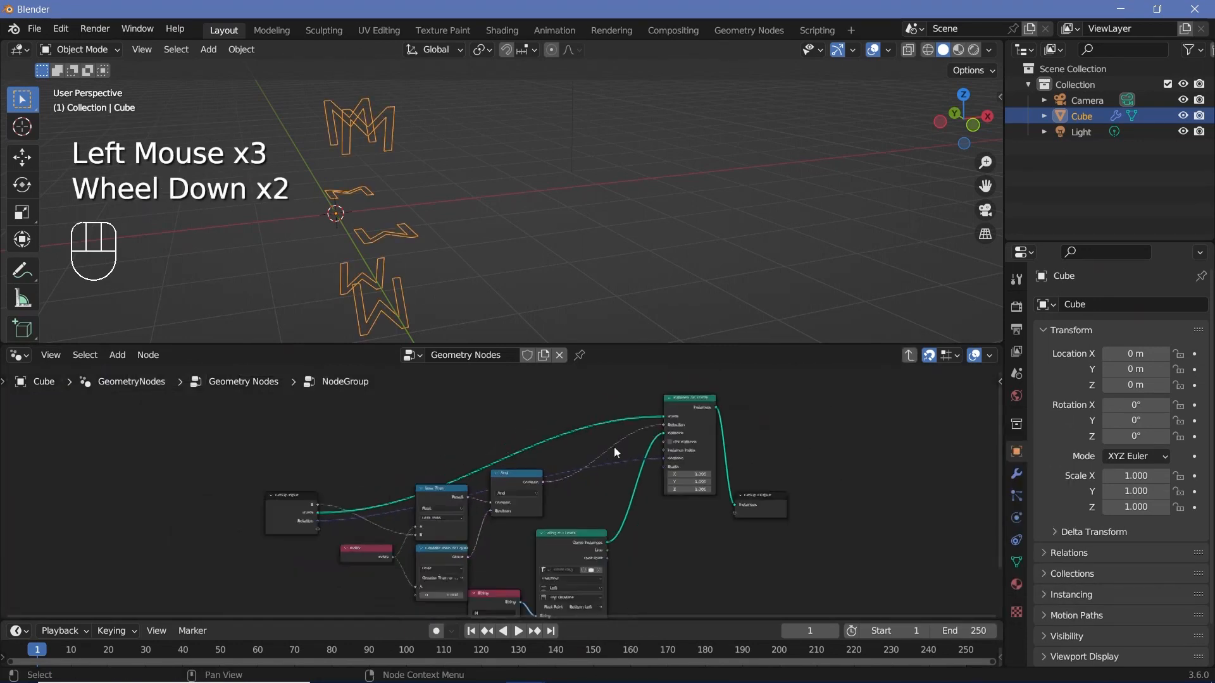
middle_click_drag(613, 447, 601, 529)
left_click(601, 528)
middle_click_drag(559, 439, 570, 481)
scroll(570, 481, "up", 2)
middle_click_drag(570, 480, 578, 490)
scroll(578, 490, "up", 4)
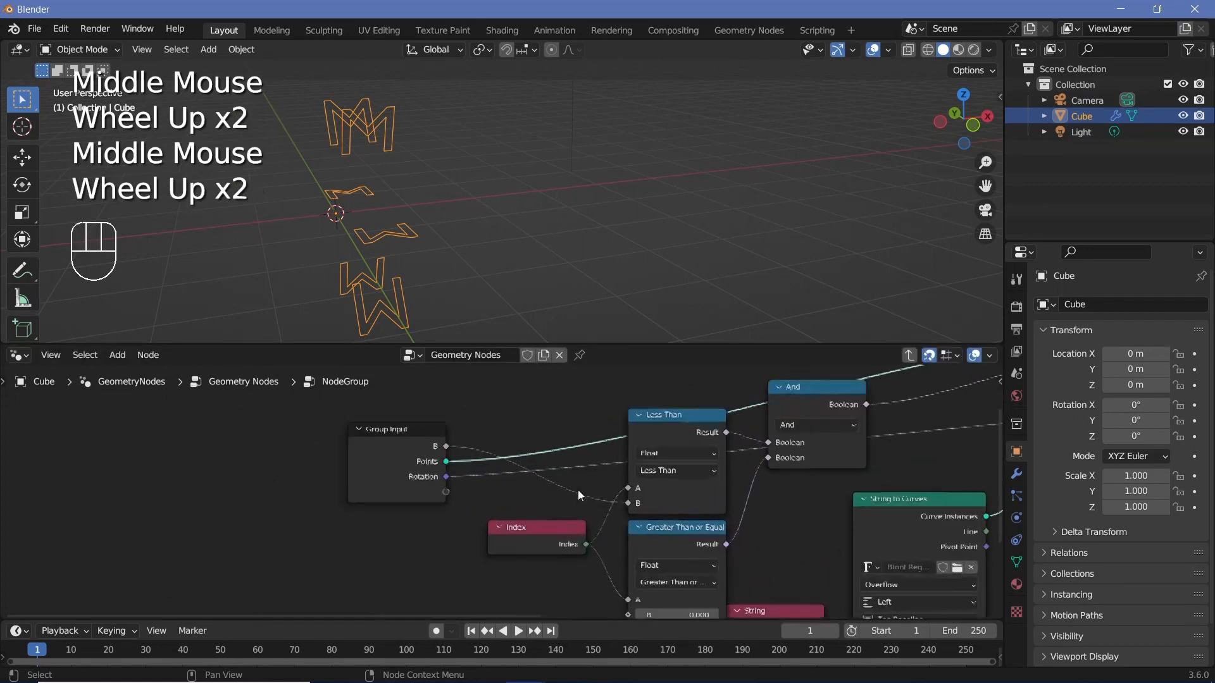
Step: Rename the node group's B input to LessThan
mouse_move(435, 445)
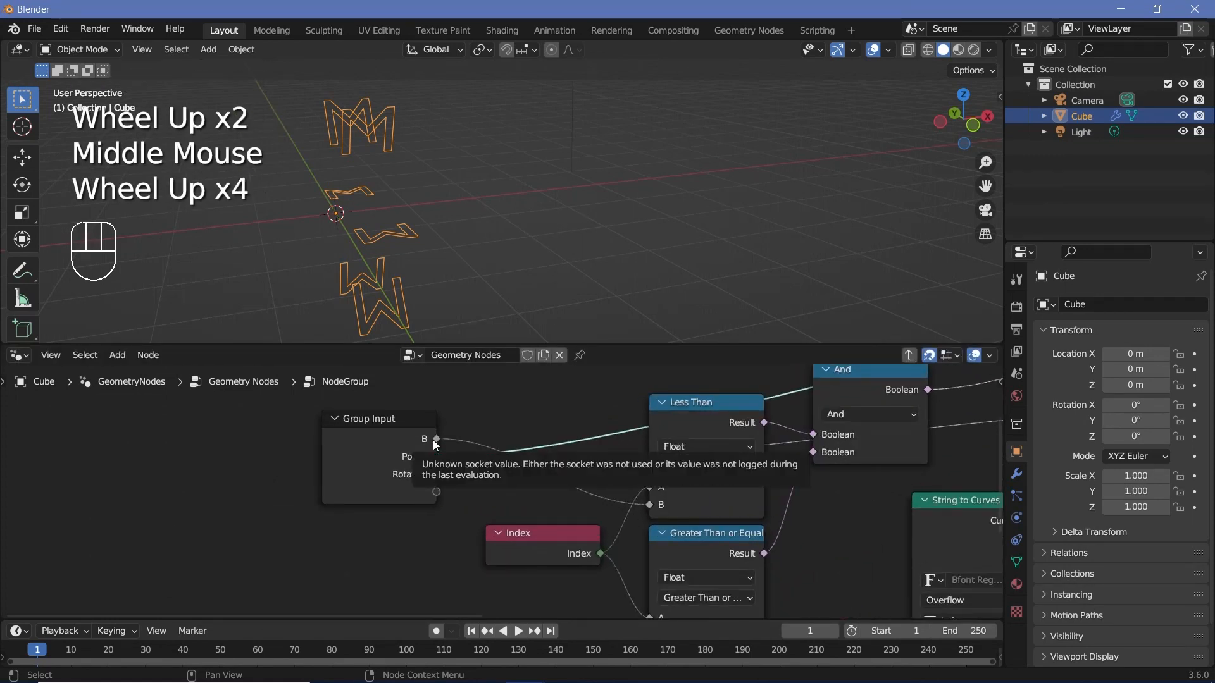
left_click(909, 355)
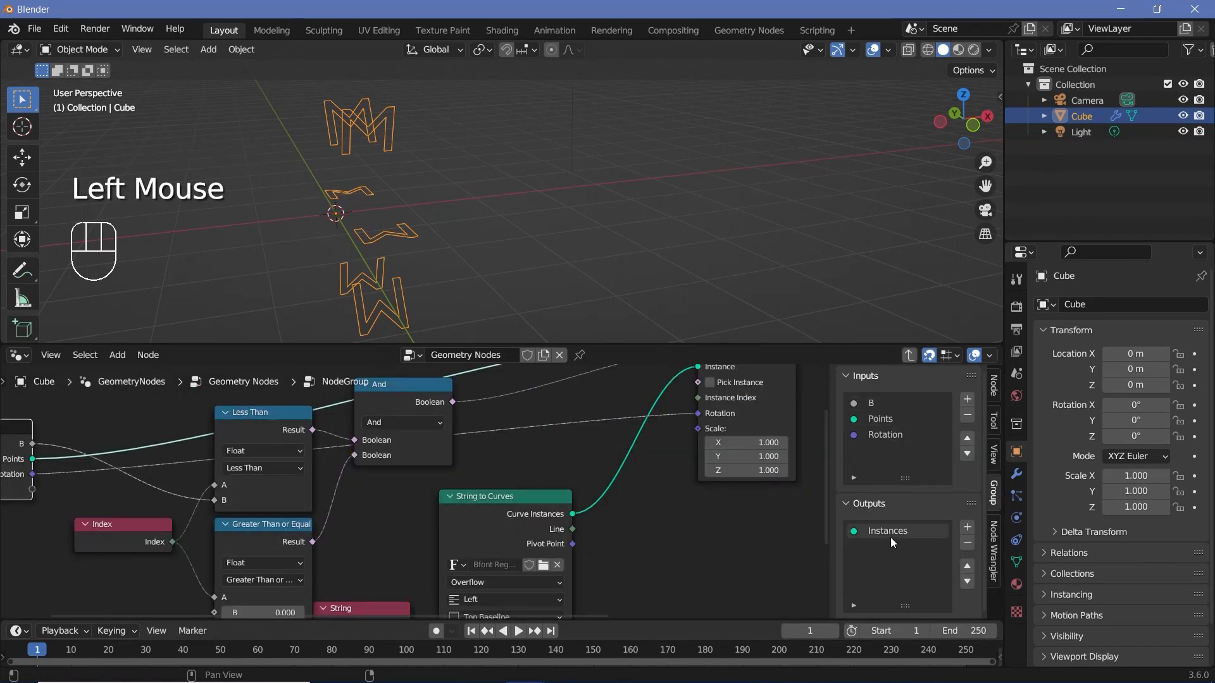
middle_click_drag(28, 450, 156, 475)
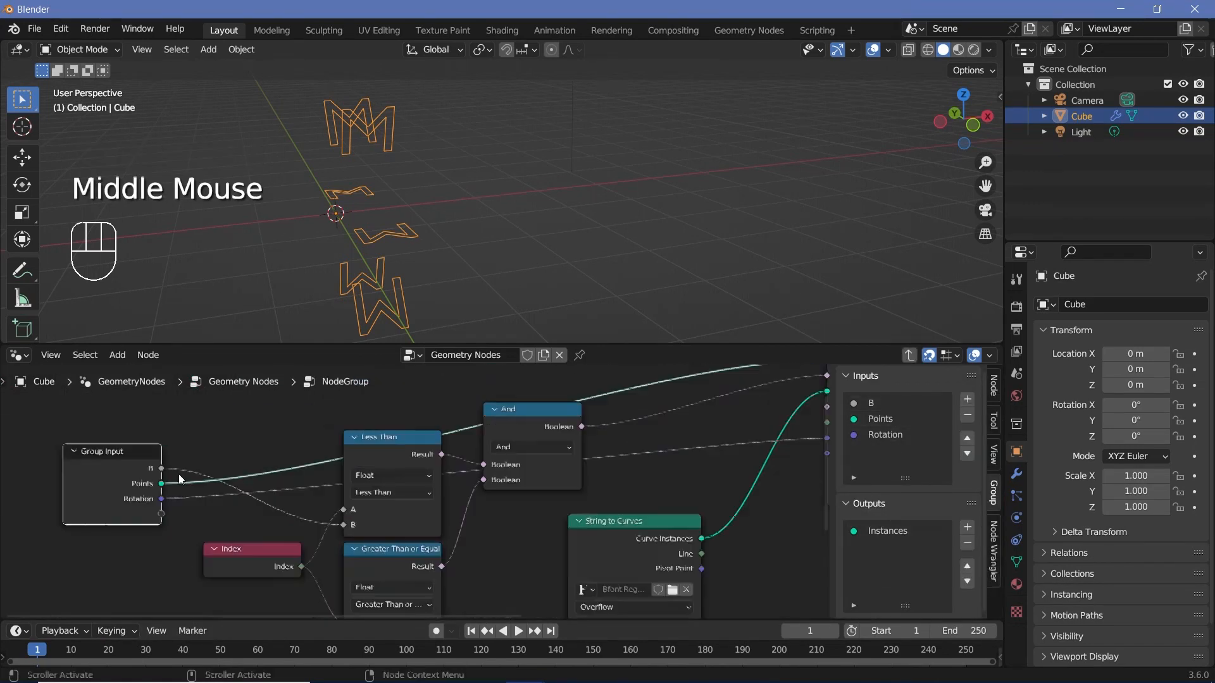
double_click(873, 403)
type("LessThan")
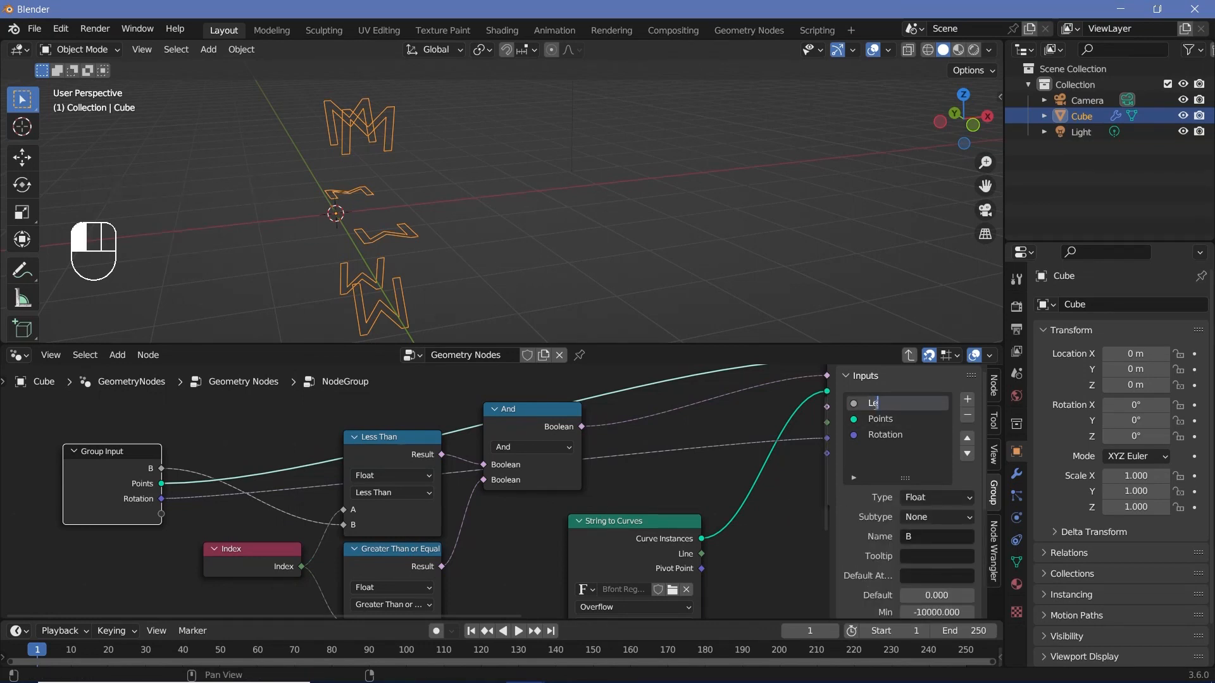
key("Return")
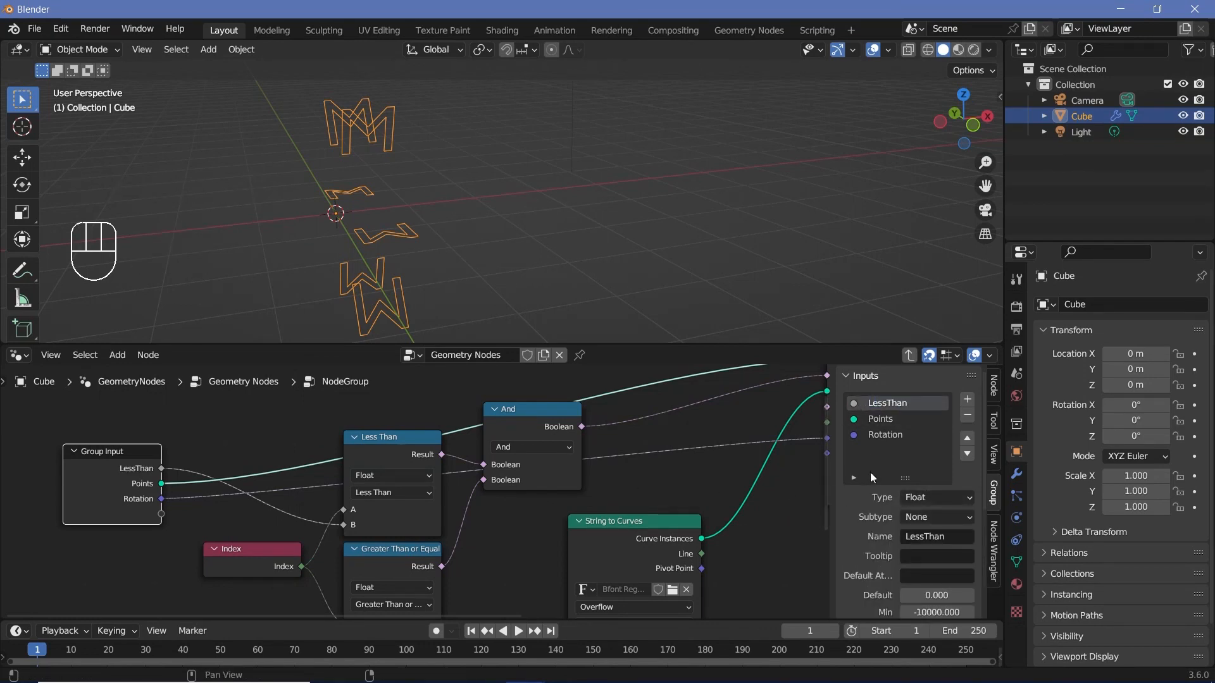
Step: Set the LessThan input's type to Integer and move it below Points and Rotation in the group's inputs
left_click(949, 498)
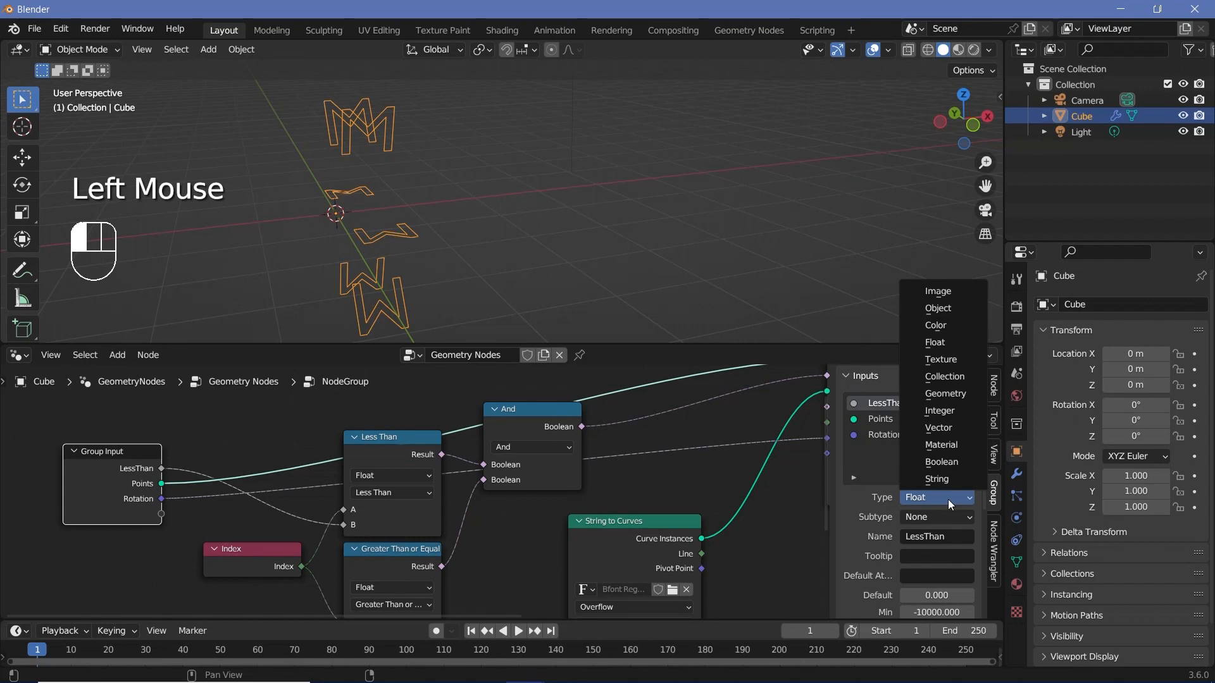
left_click(939, 411)
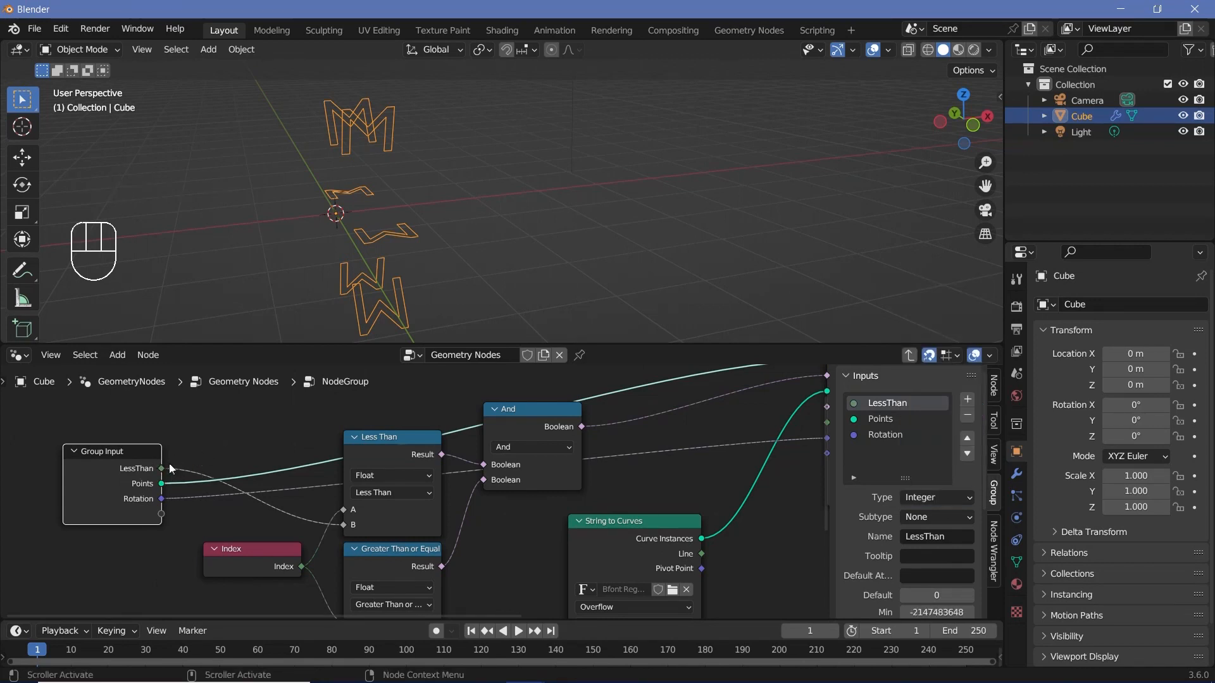
left_click(967, 453)
left_click(967, 454)
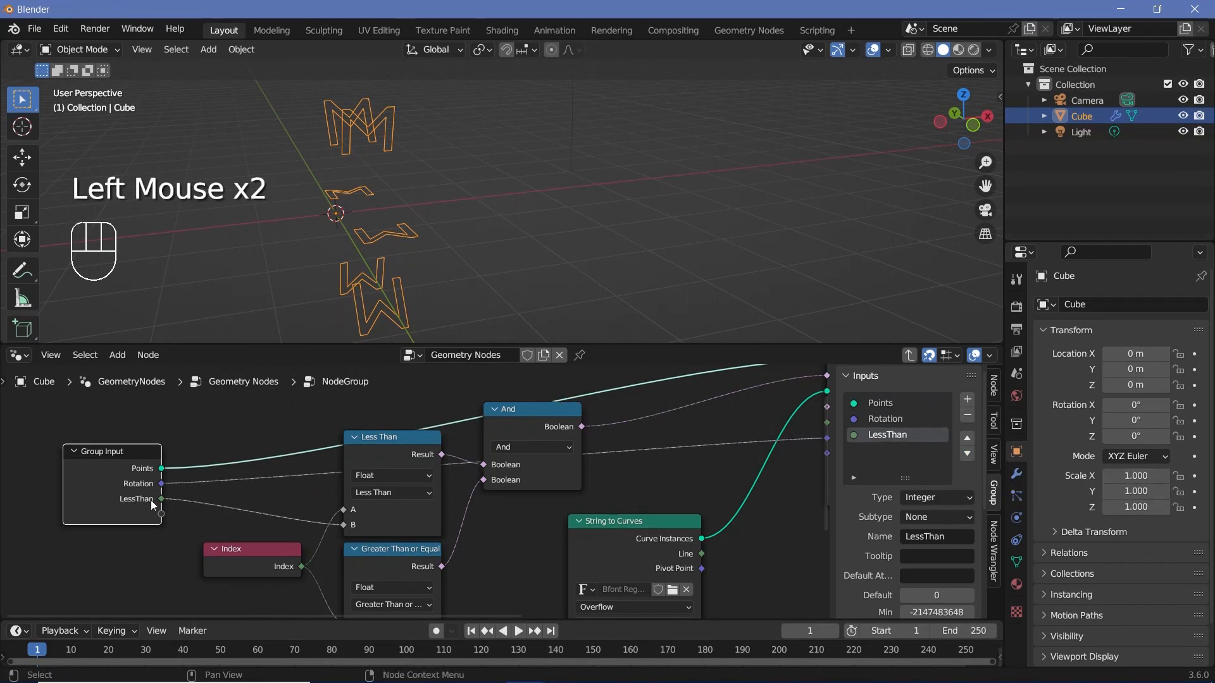
Step: Link the Group Input's Points socket to a new socket on the Group Output node
scroll(374, 536, "down", 3)
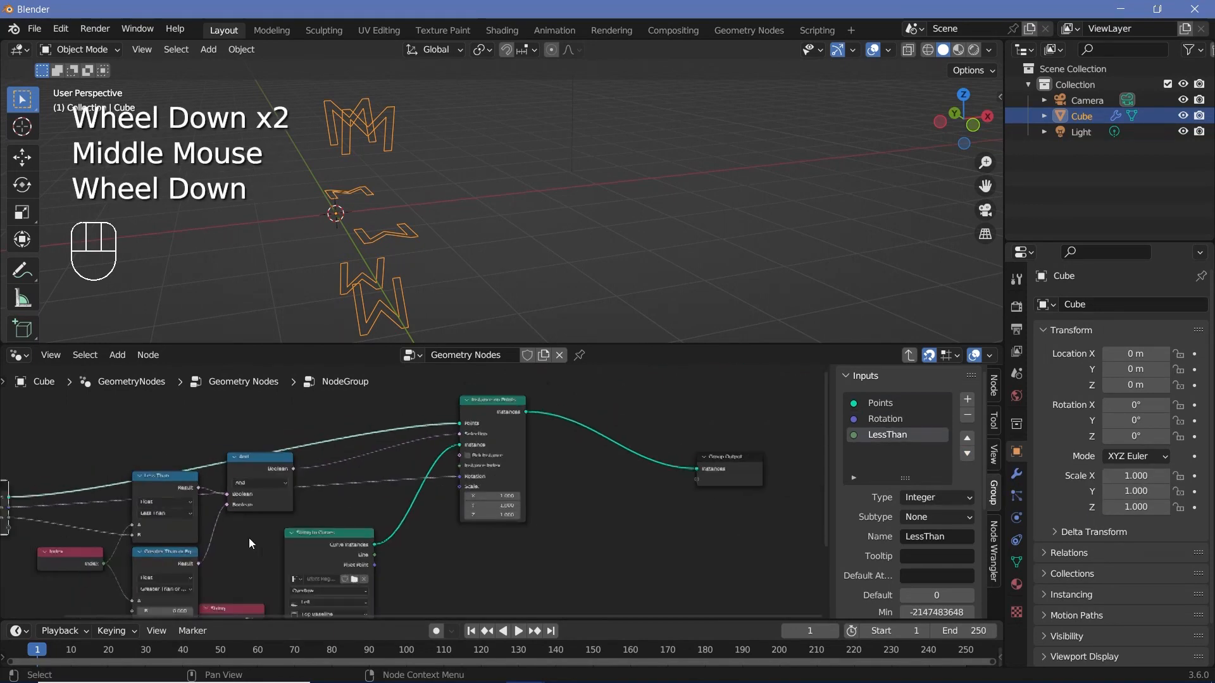
scroll(59, 495, "up", 1)
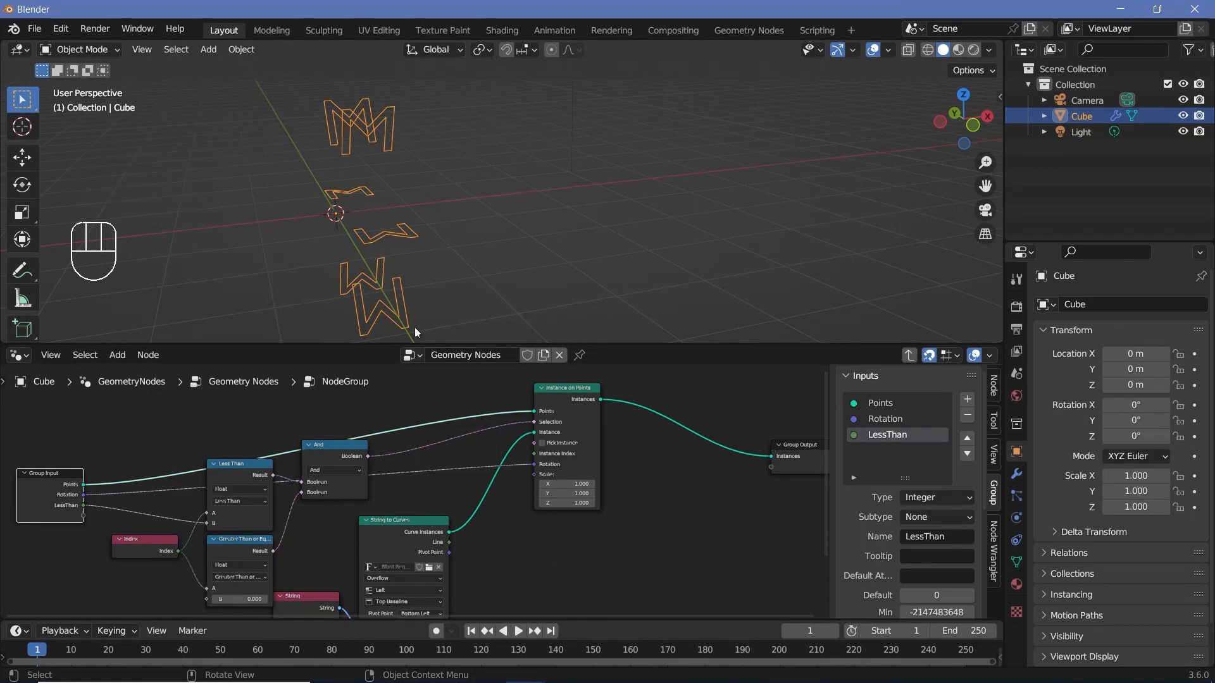
left_click_drag(83, 492, 777, 469)
left_click_drag(83, 484, 774, 470)
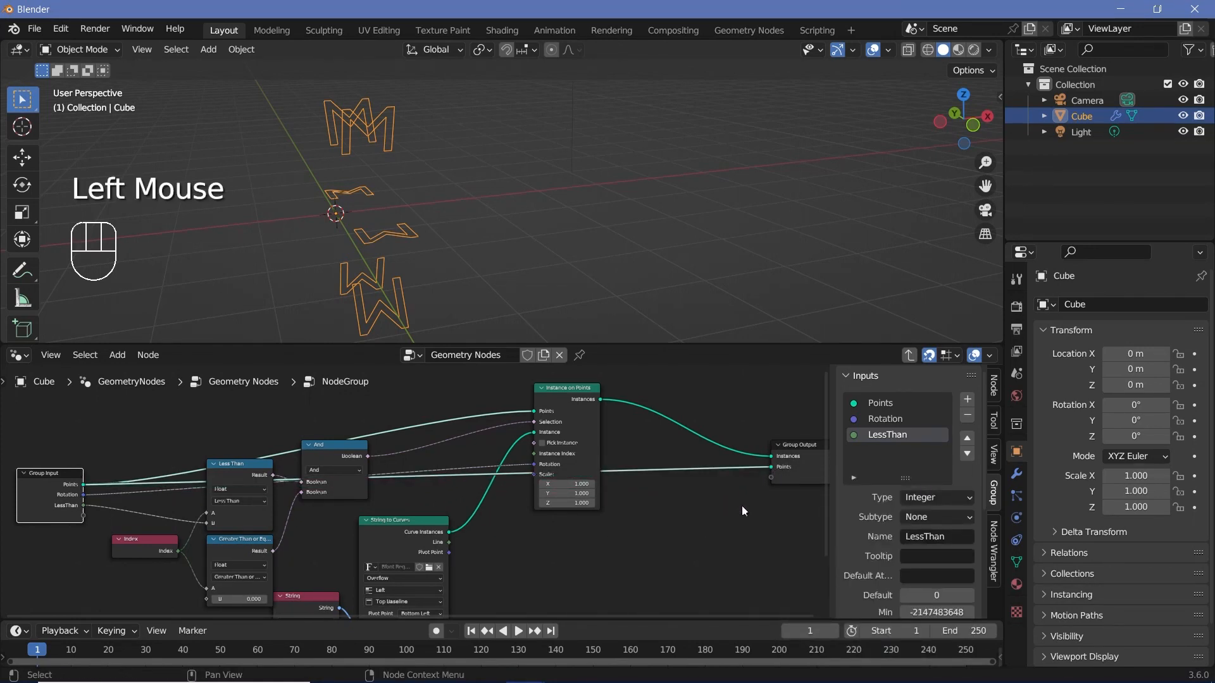
Step: Expose the Greater Than or Equal node's B value as a new socket on the Group Input node
scroll(495, 479, "up", 4)
middle_click_drag(255, 542, 278, 585)
left_click(441, 475)
scroll(440, 474, "down", 4)
left_click(653, 487)
middle_click_drag(654, 487, 288, 524)
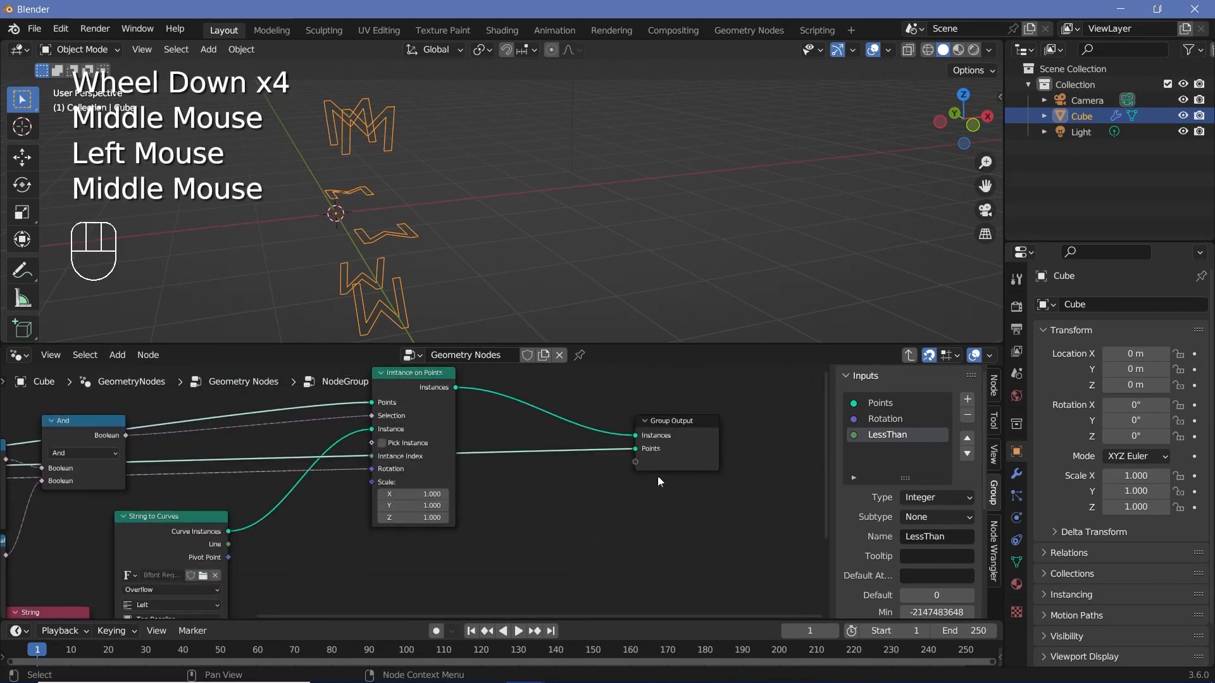
left_click(656, 467)
middle_click_drag(650, 481, 1104, 369)
middle_click_drag(282, 554, 318, 639)
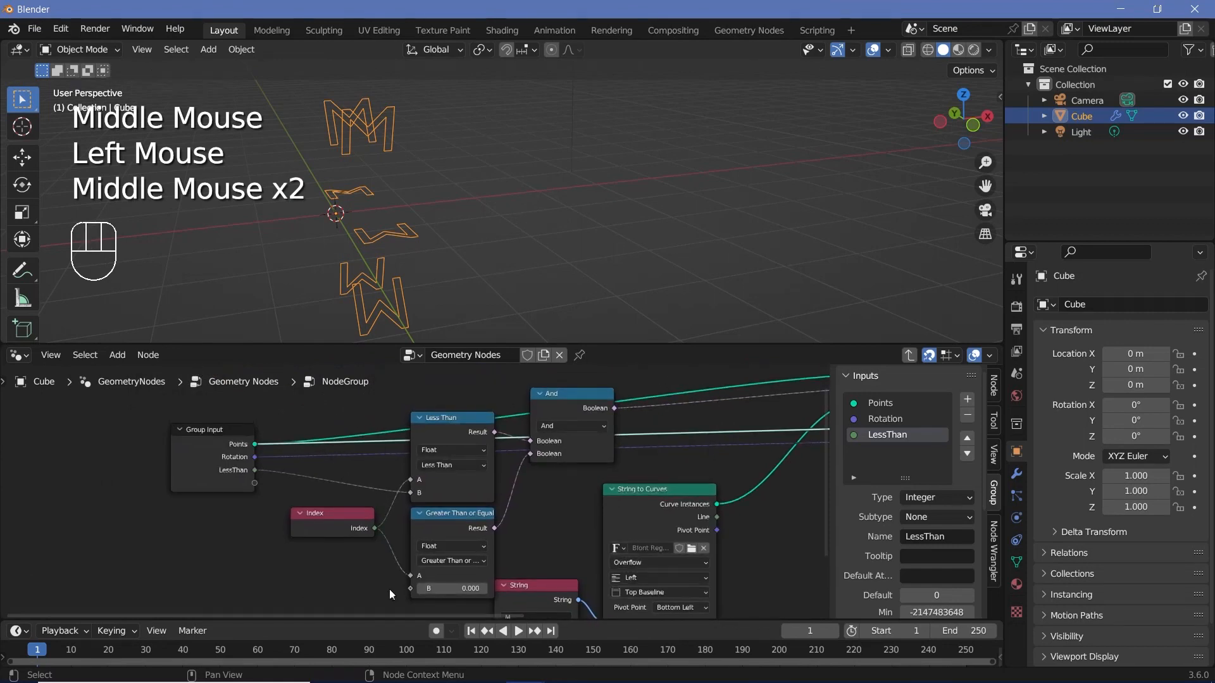
left_click_drag(410, 588, 253, 484)
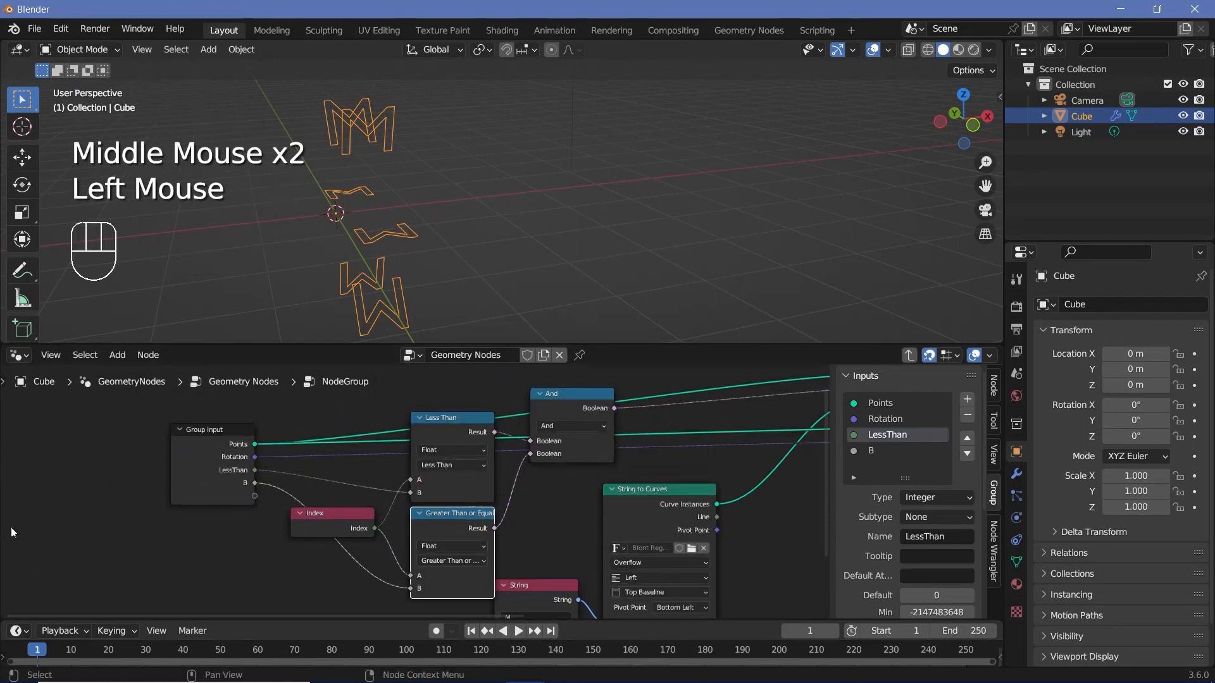
Step: Rename the new B group input to GreaterThan and set its type to Integer
double_click(878, 451)
type("GreaterThan")
key("Return")
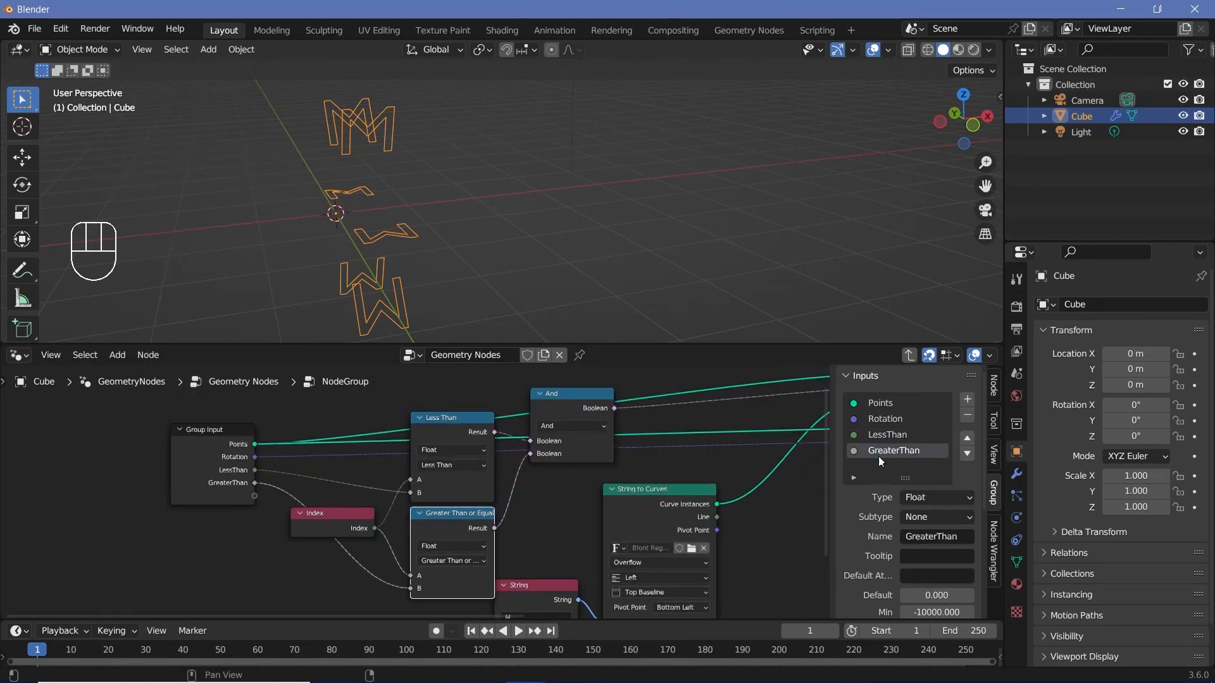
left_click(913, 498)
left_click(939, 410)
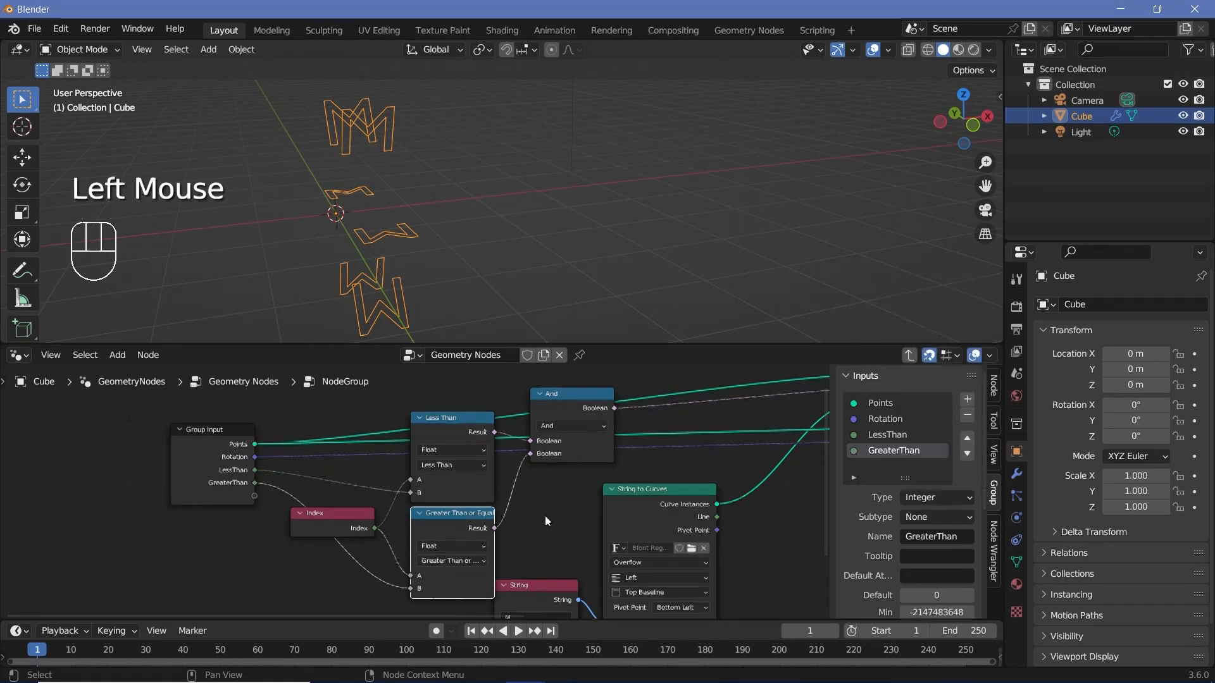
Step: Examine how the Group Input's LessThan and GreaterThan sockets feed the two comparison nodes inside the group
middle_click_drag(190, 469, 131, 453)
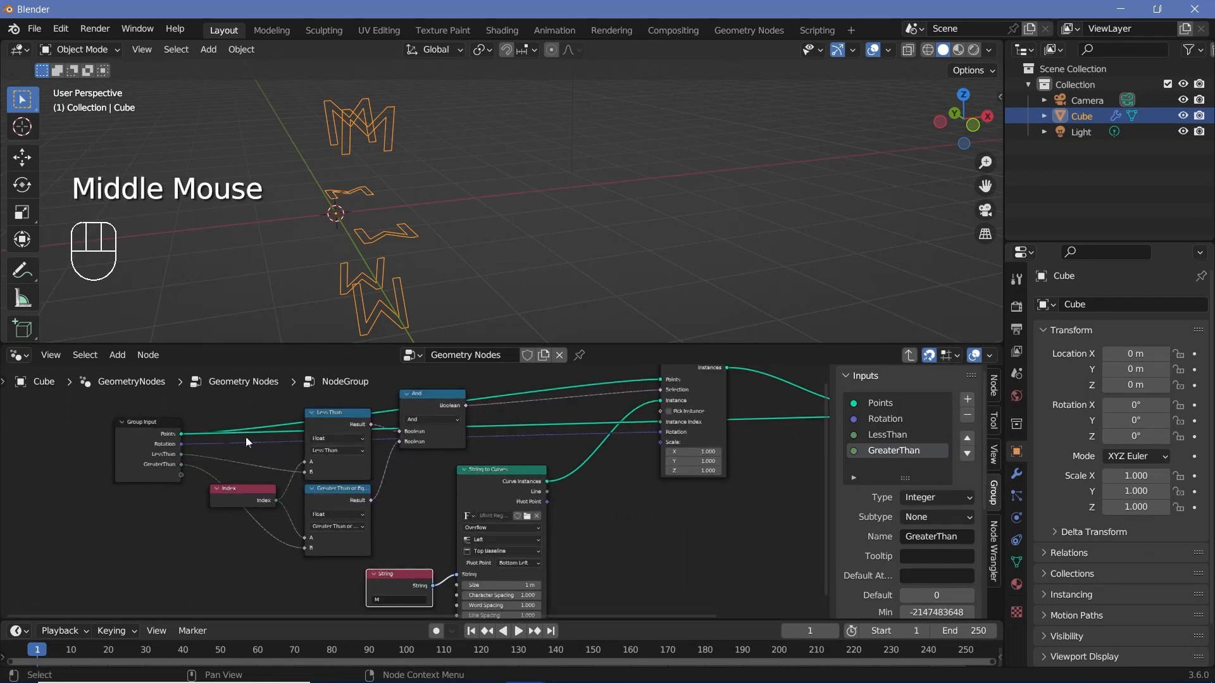
middle_click_drag(677, 521, 598, 519)
middle_click_drag(560, 506, 649, 525)
middle_click_drag(712, 549, 395, 548)
left_click_drag(612, 444, 632, 480)
middle_click_drag(783, 506, 317, 493)
scroll(779, 514, "down", 2)
scroll(764, 538, "up", 5)
scroll(304, 491, "up", 2)
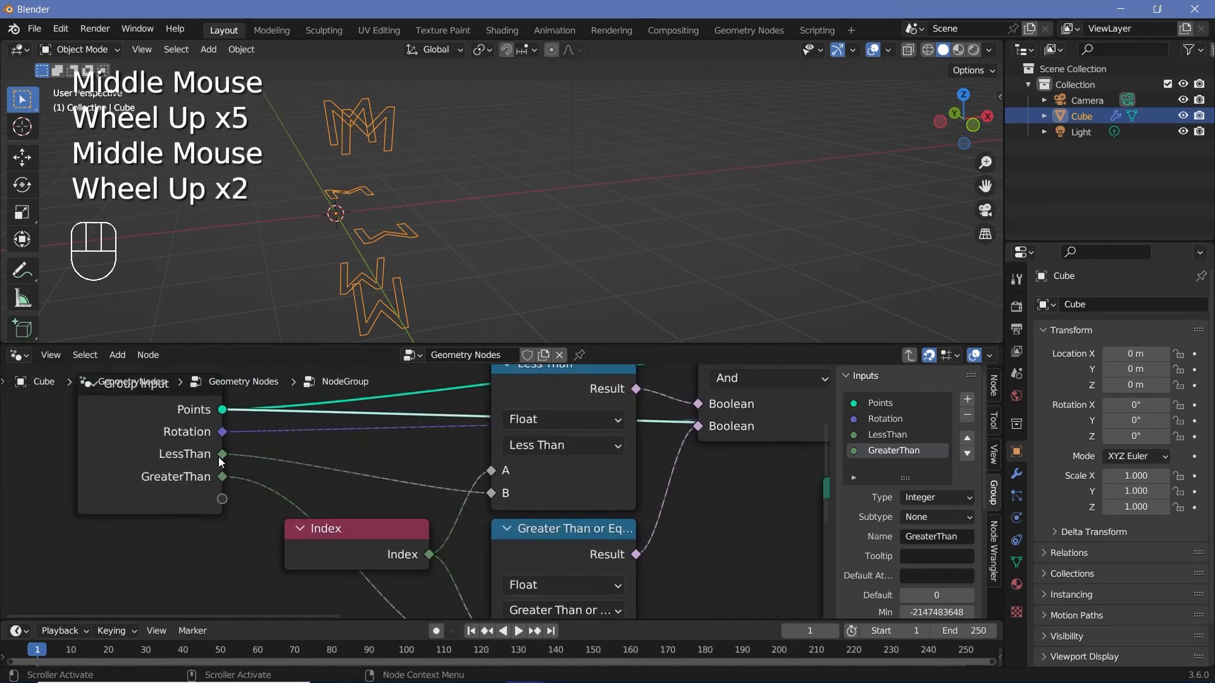
left_click_drag(221, 455, 420, 503)
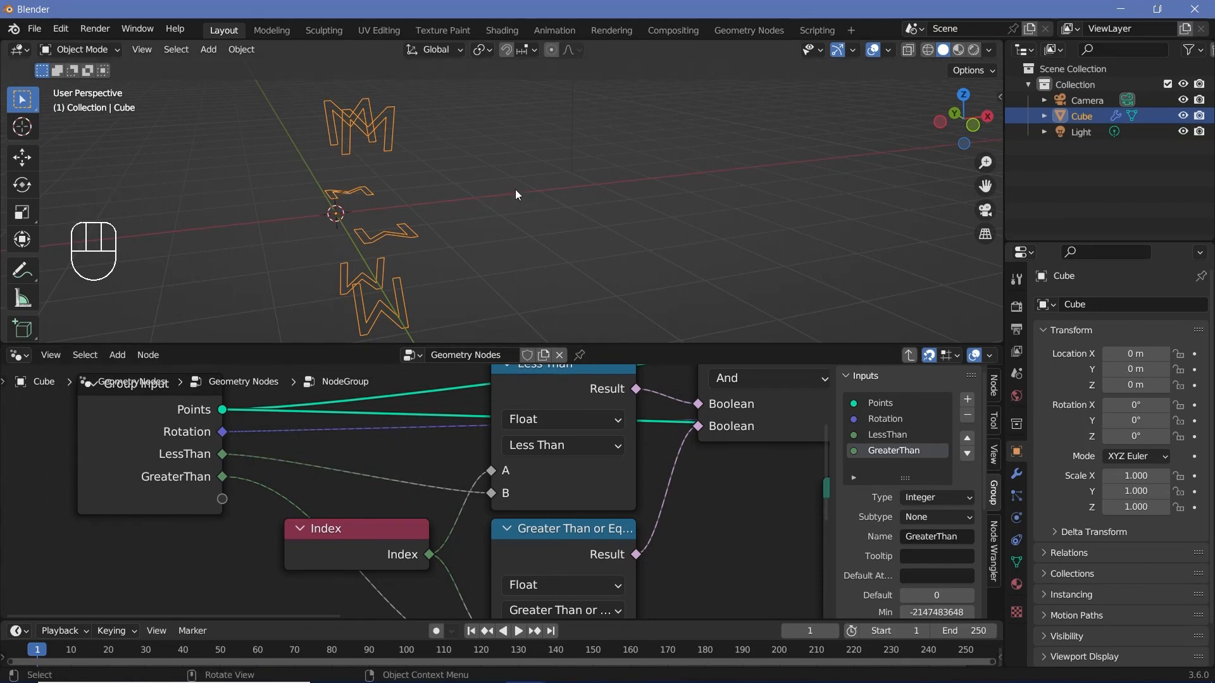
Step: Link the Group Input's LessThan socket to a new socket on the Group Output node
scroll(643, 522, "down", 4)
middle_click_drag(640, 522, 487, 518)
scroll(443, 516, "down", 2)
middle_click_drag(389, 513, 292, 509)
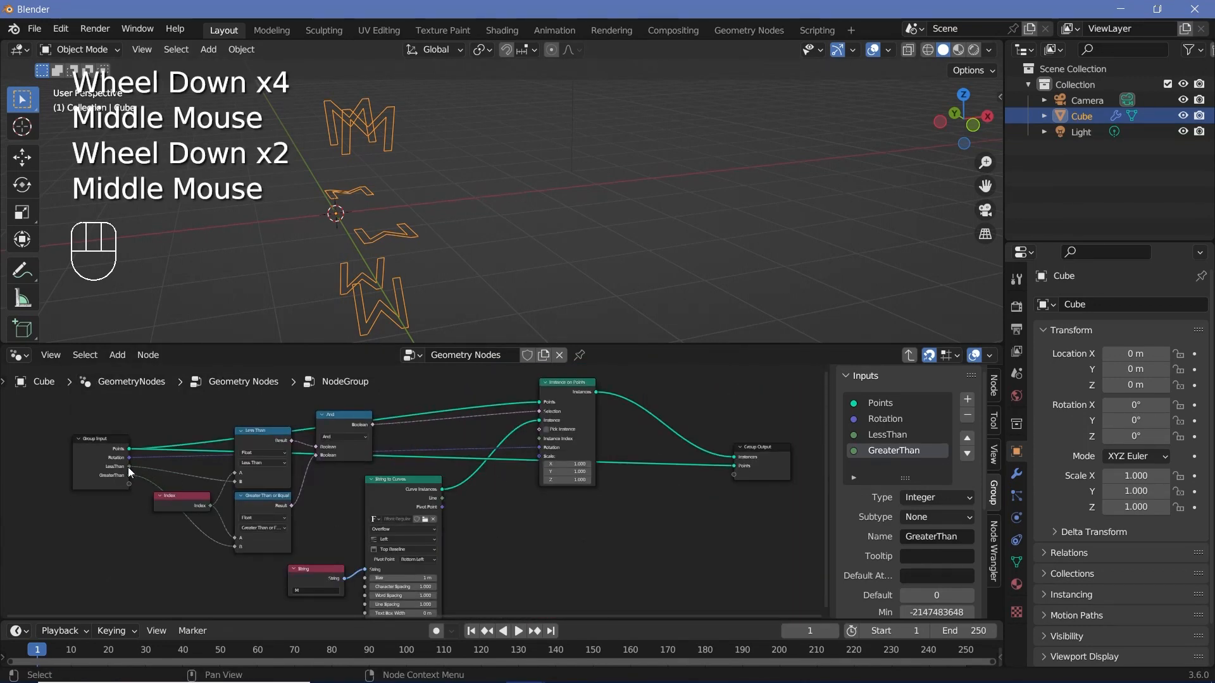
left_click_drag(129, 467, 738, 474)
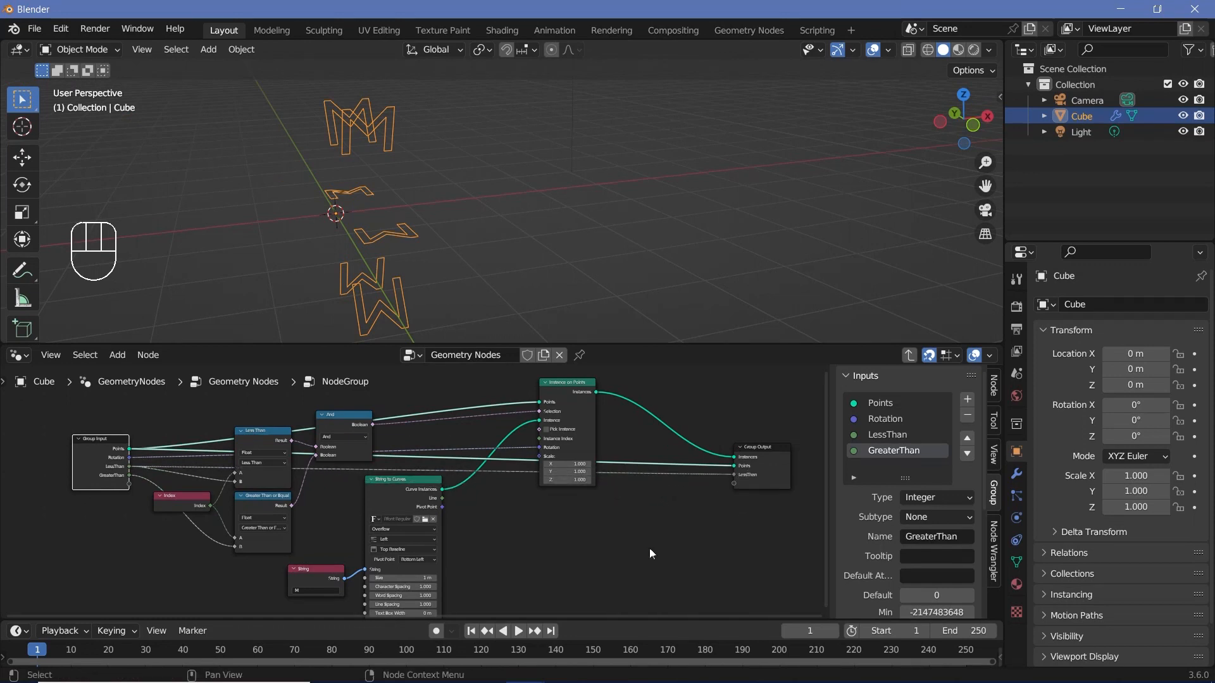
Step: Rename the group's LessThan output to LessThan_N
scroll(720, 525, "up", 6)
middle_click_drag(720, 525, 583, 511)
scroll(875, 496, "down", 2)
scroll(875, 495, "down", 1)
scroll(875, 495, "up", 2)
scroll(832, 508, "down", 4)
scroll(859, 510, "down", 3)
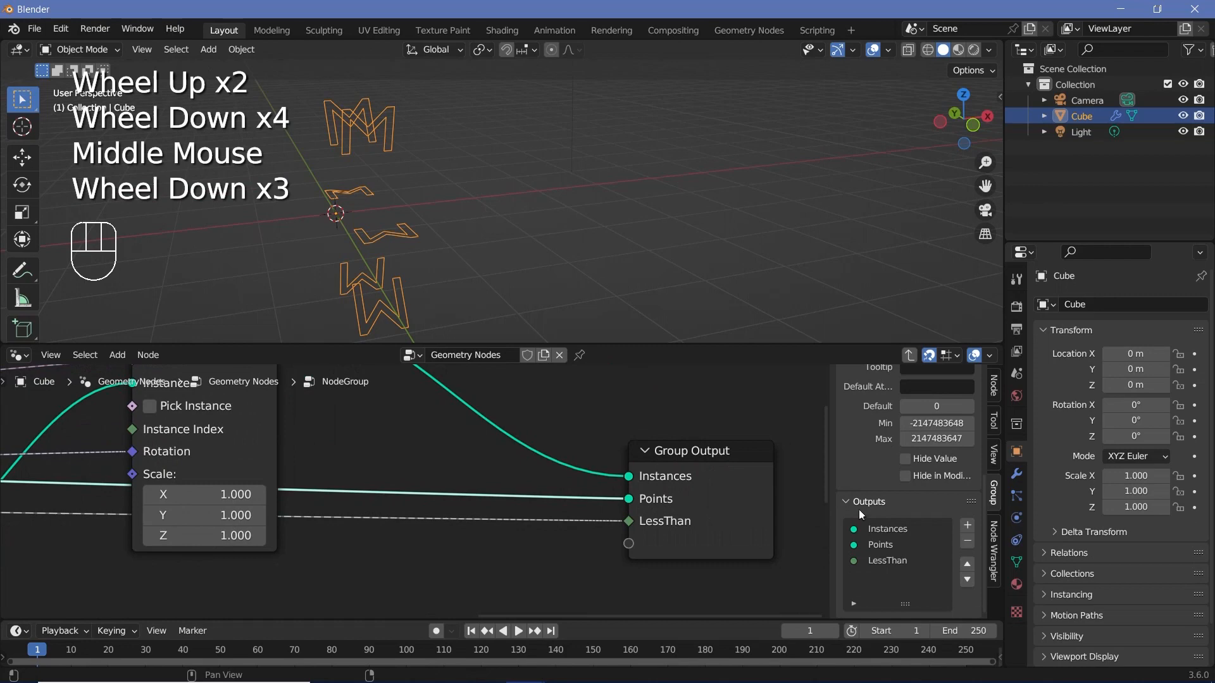
double_click(888, 561)
type("_")
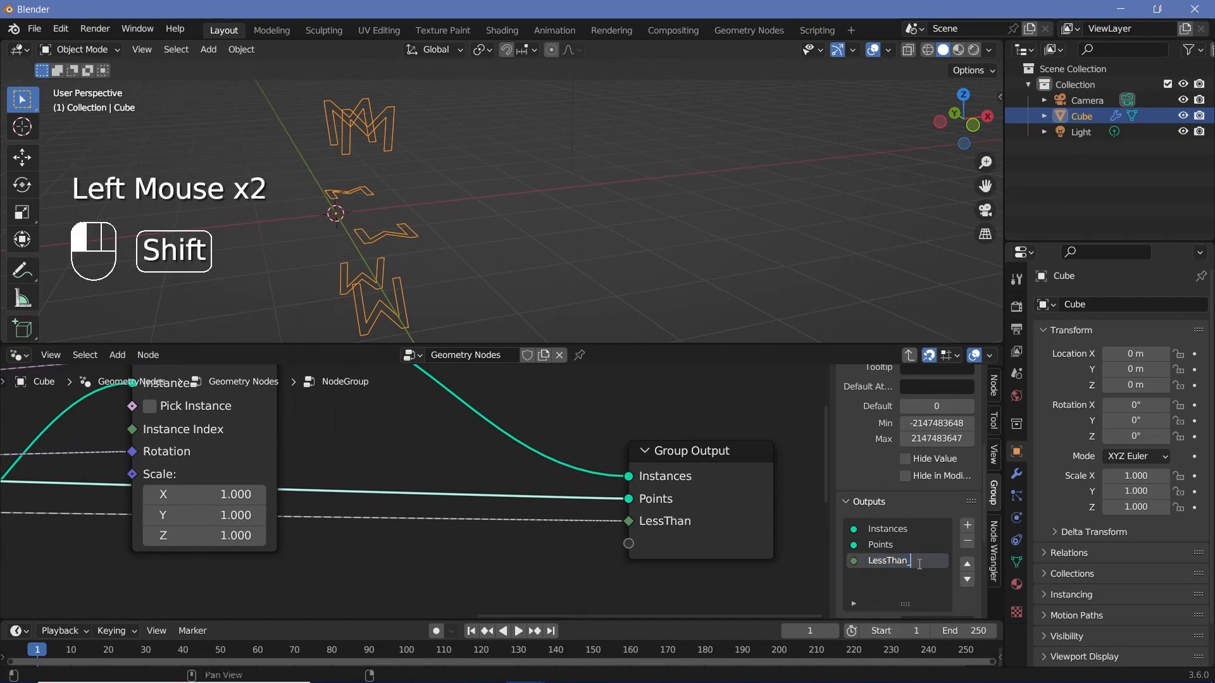
type("N")
key("Return")
Step: Rename the group output fed by LessThan to GreaterThan_N
scroll(569, 538, "down", 5)
middle_click_drag(294, 554, 653, 537)
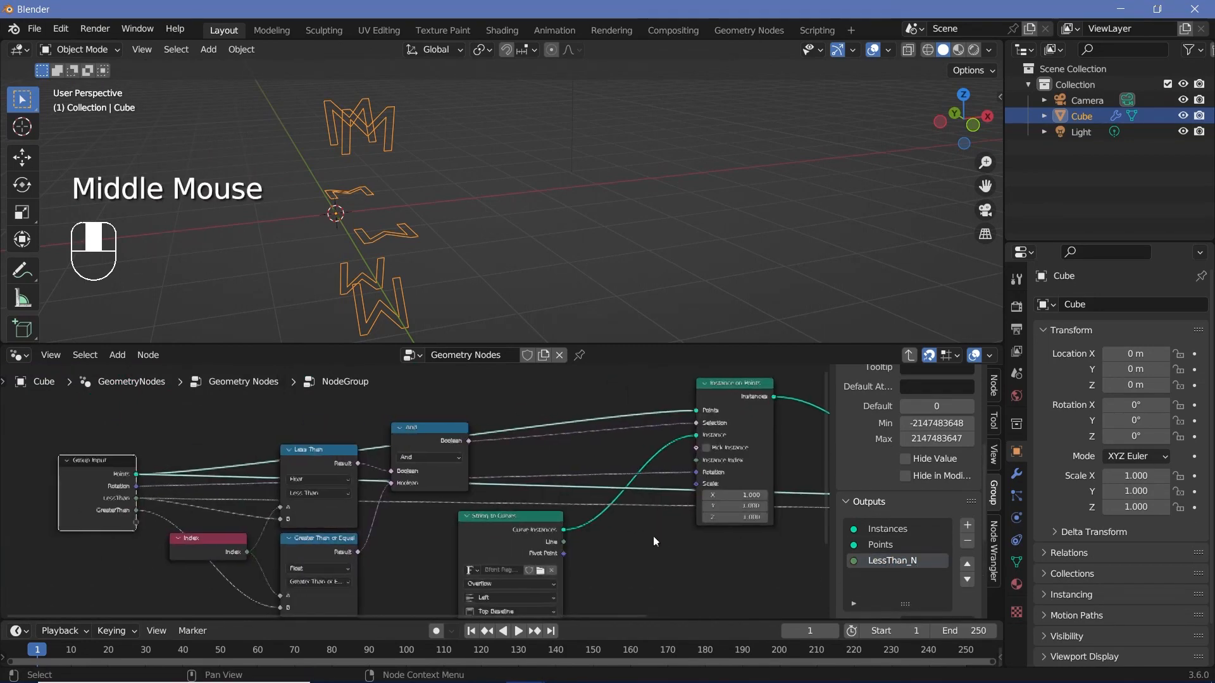
scroll(160, 519, "up", 2)
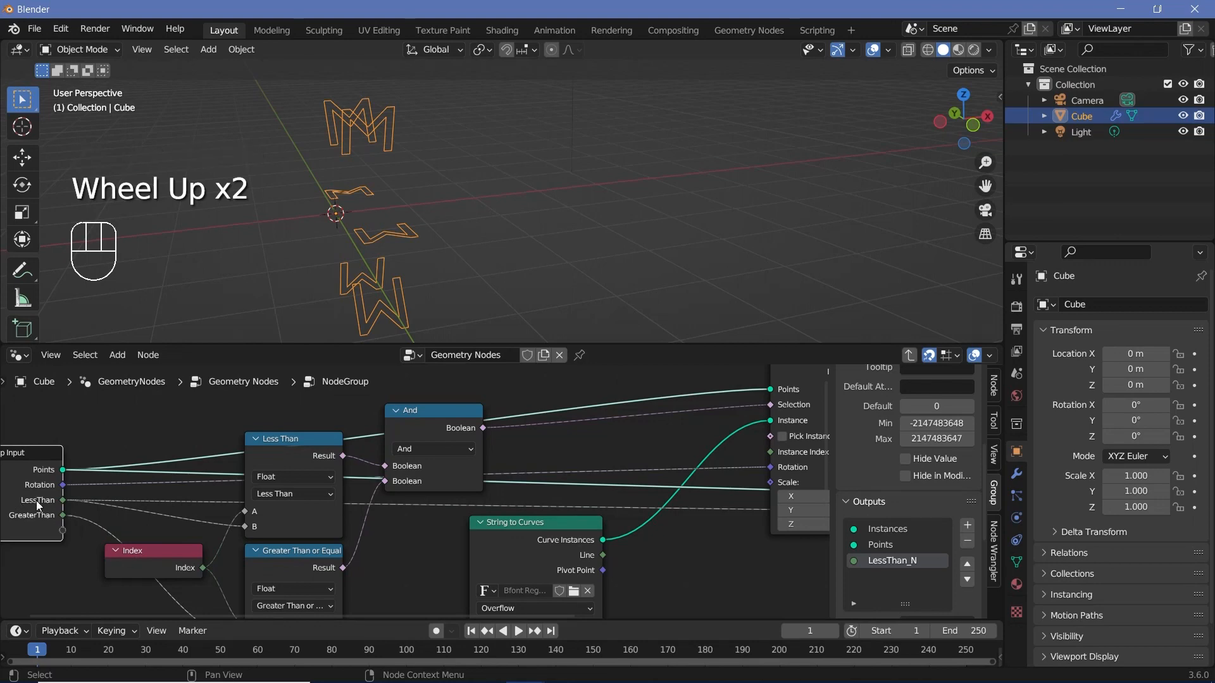
middle_click_drag(659, 563, 89, 569)
scroll(442, 556, "up", 2)
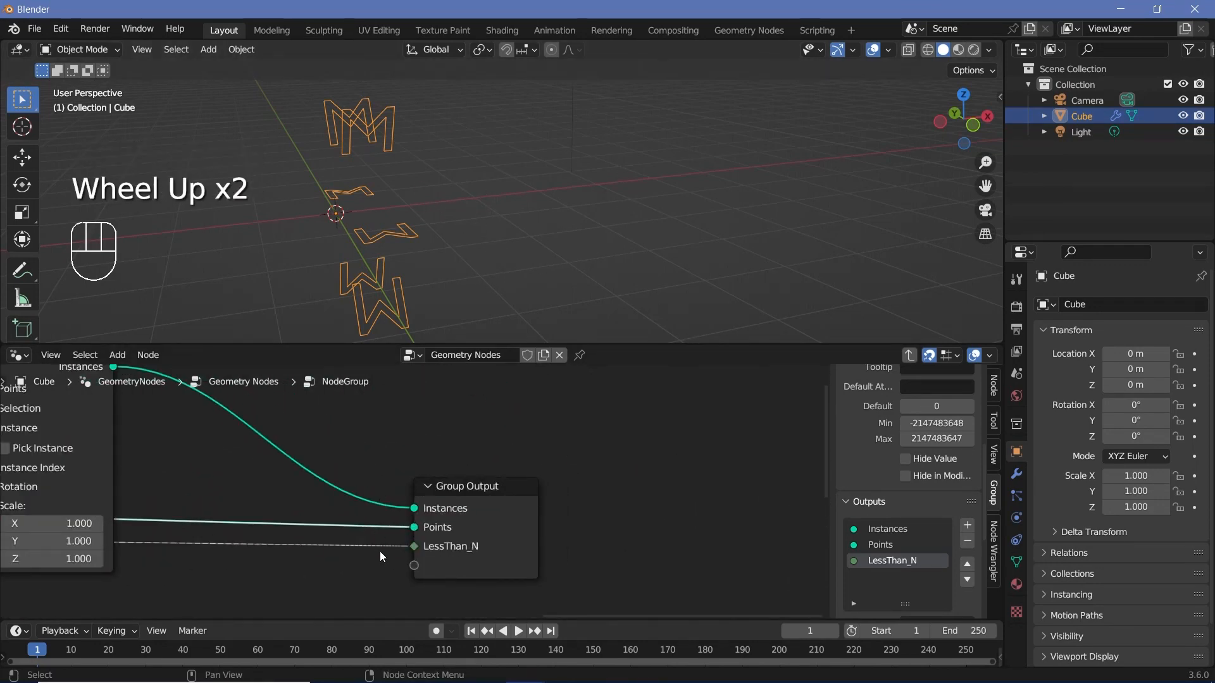
double_click(884, 561)
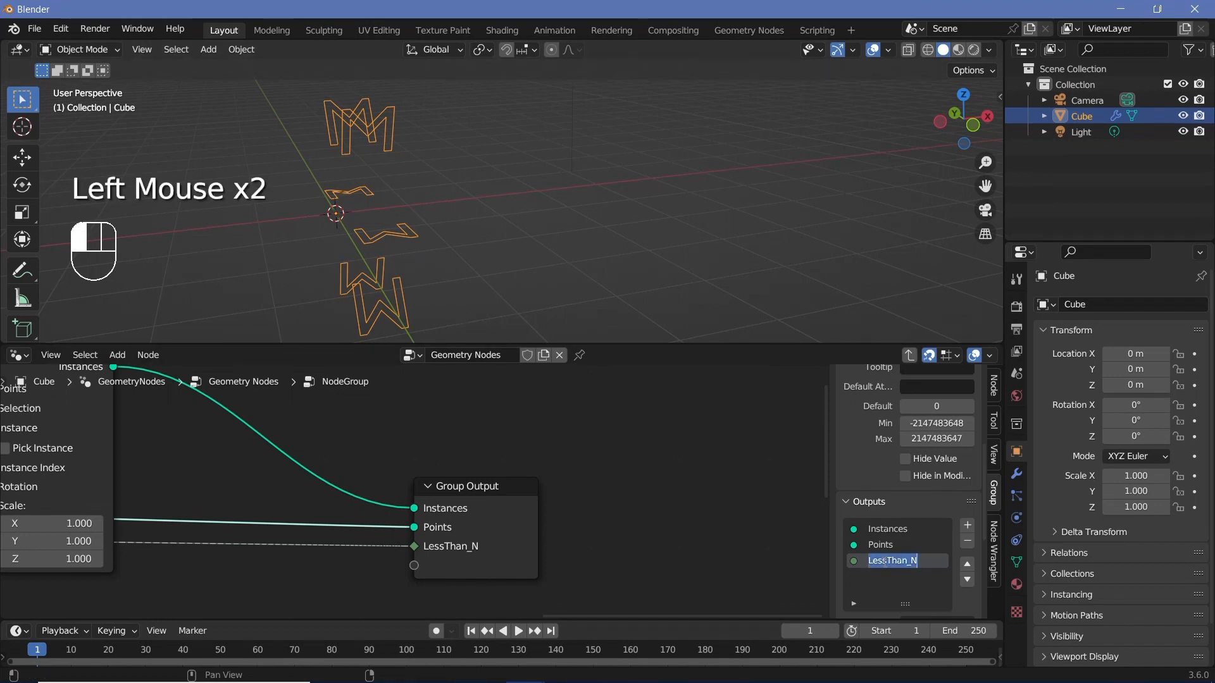
left_click(884, 560)
type("Greater")
key("Return")
Step: Add a math node with the Add operation below the Instance on Points node
scroll(415, 588, "down", 2)
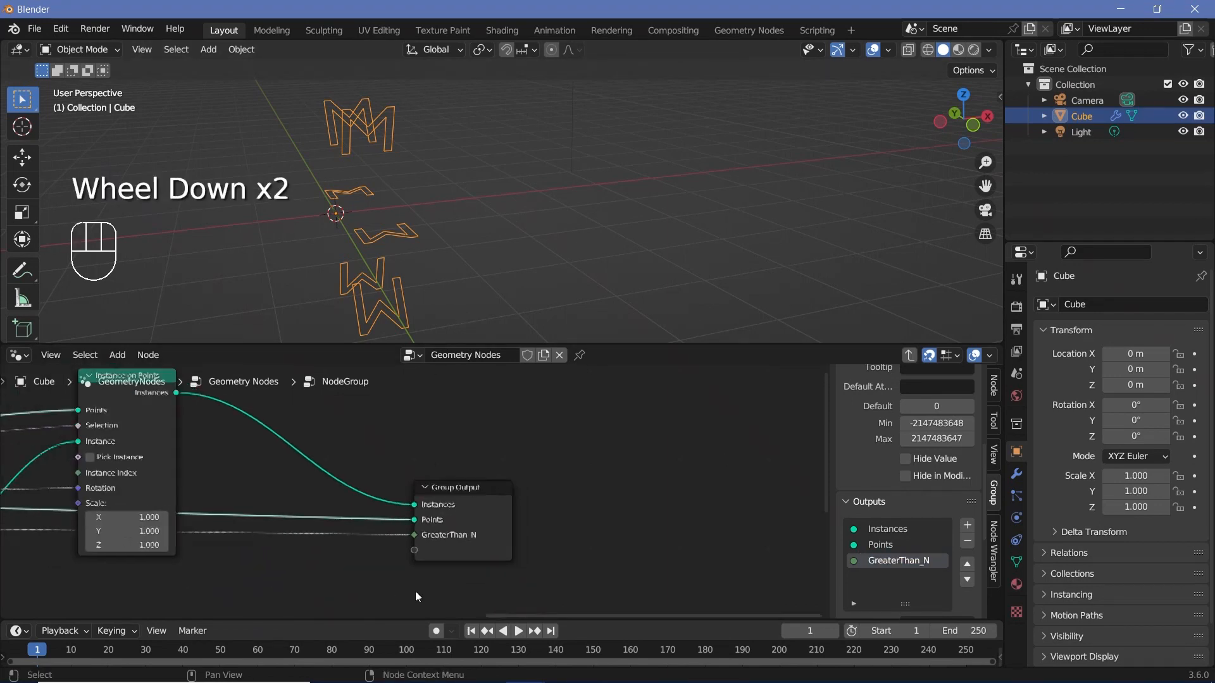
left_click(470, 553)
middle_click_drag(470, 552, 561, 526)
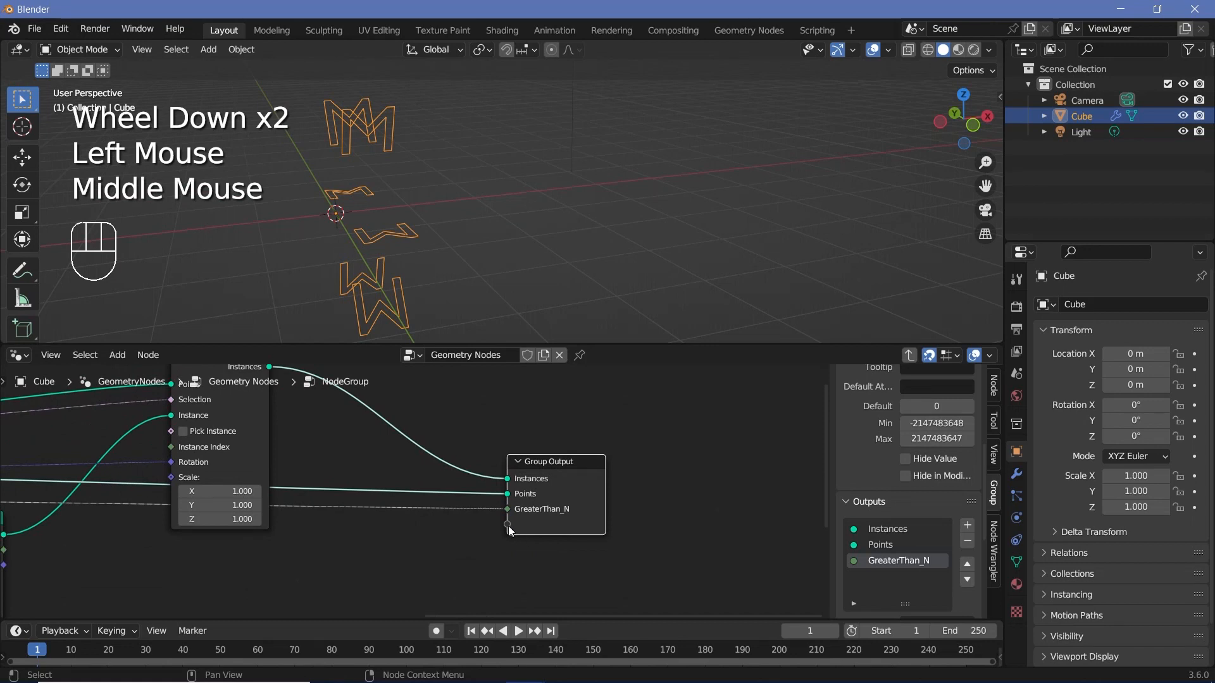
left_click(457, 560)
scroll(457, 561, "down", 1)
middle_click_drag(457, 560, 157, 465)
scroll(157, 465, "up", 3)
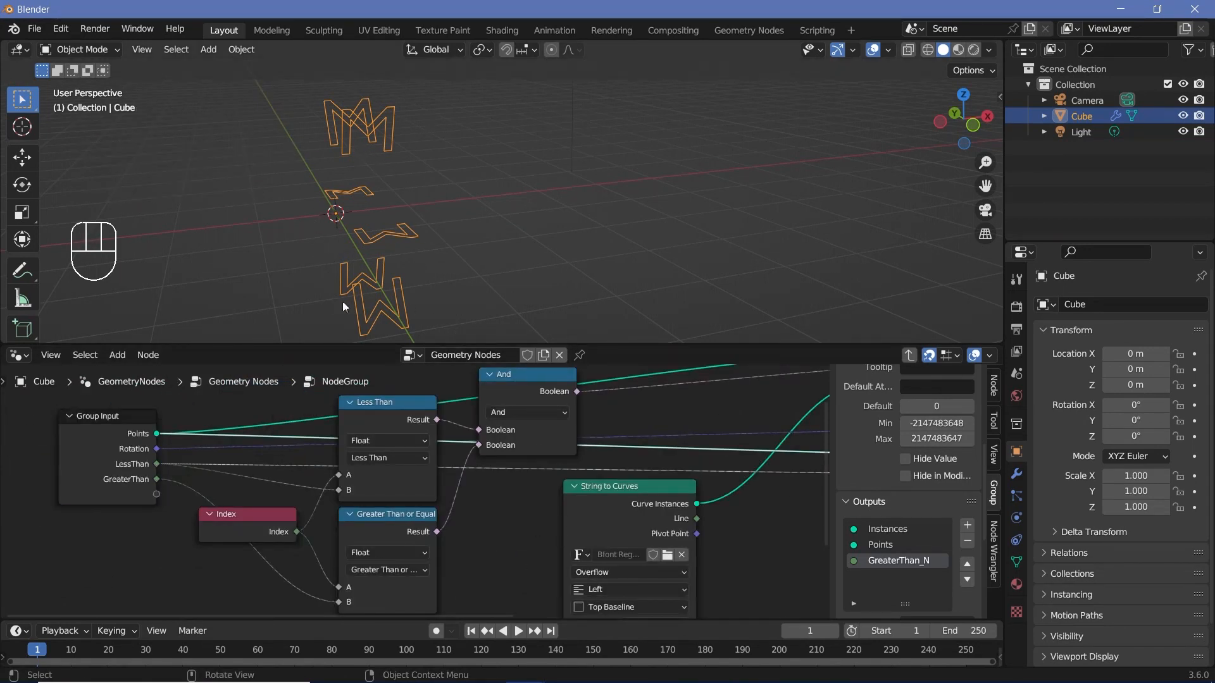
middle_click_drag(615, 545, 691, 486)
scroll(691, 486, "down", 2)
key("shift+a")
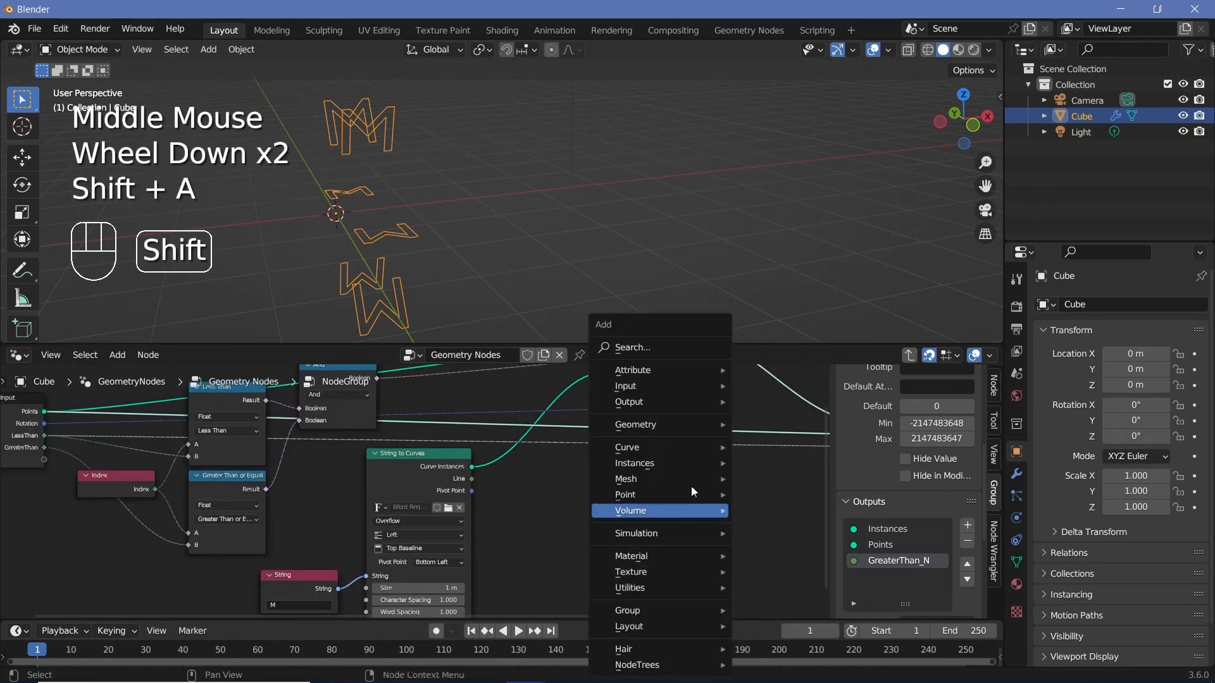
left_click(647, 351)
type("add")
key("Return")
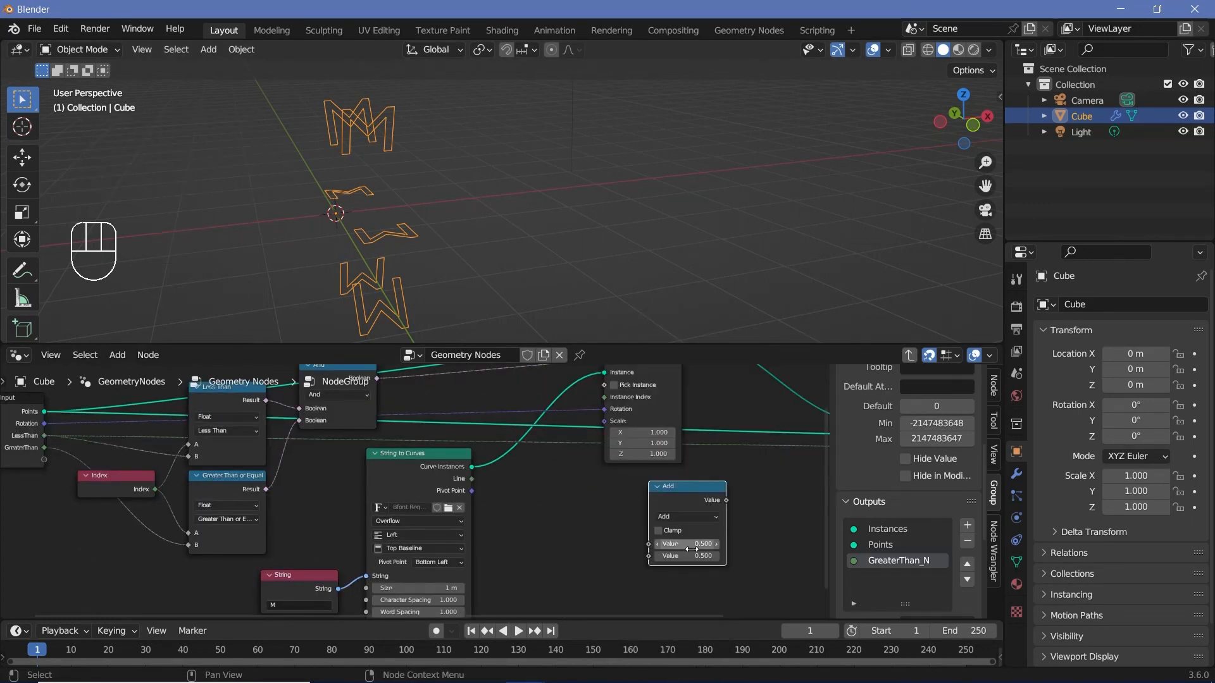
left_click(642, 561)
Step: Link LessThan to the Add node's first value and expose its second value as a new group input
middle_click_drag(83, 443, 188, 450)
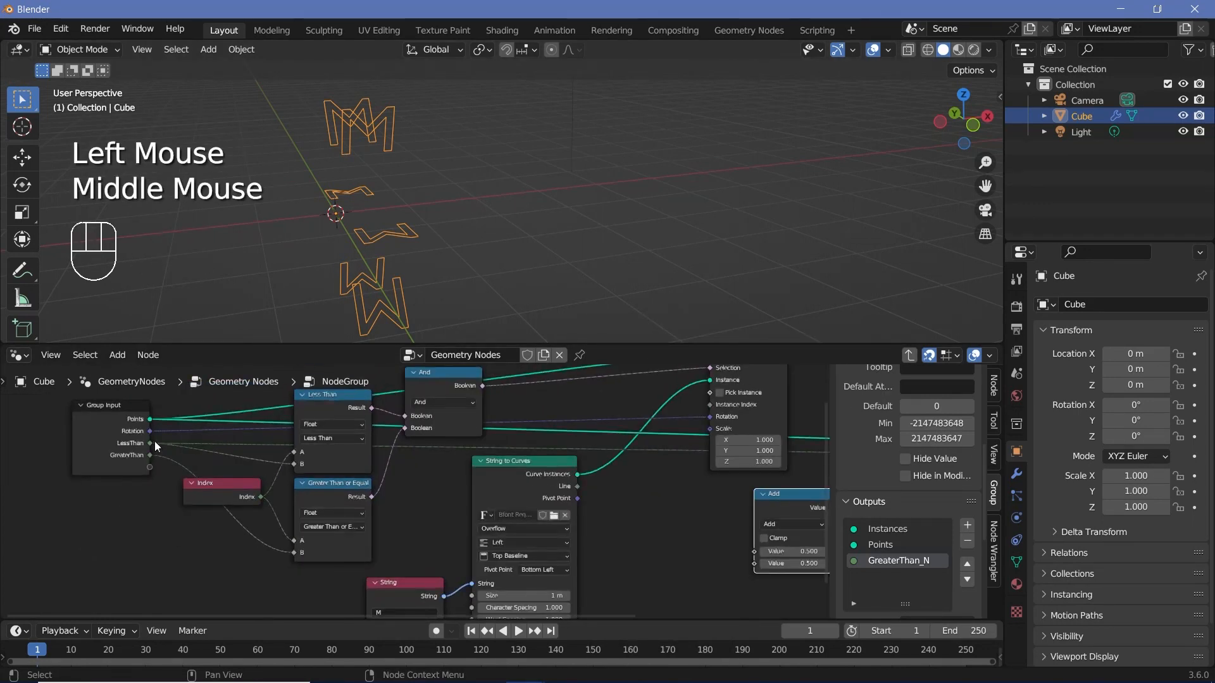
left_click_drag(151, 442, 730, 577)
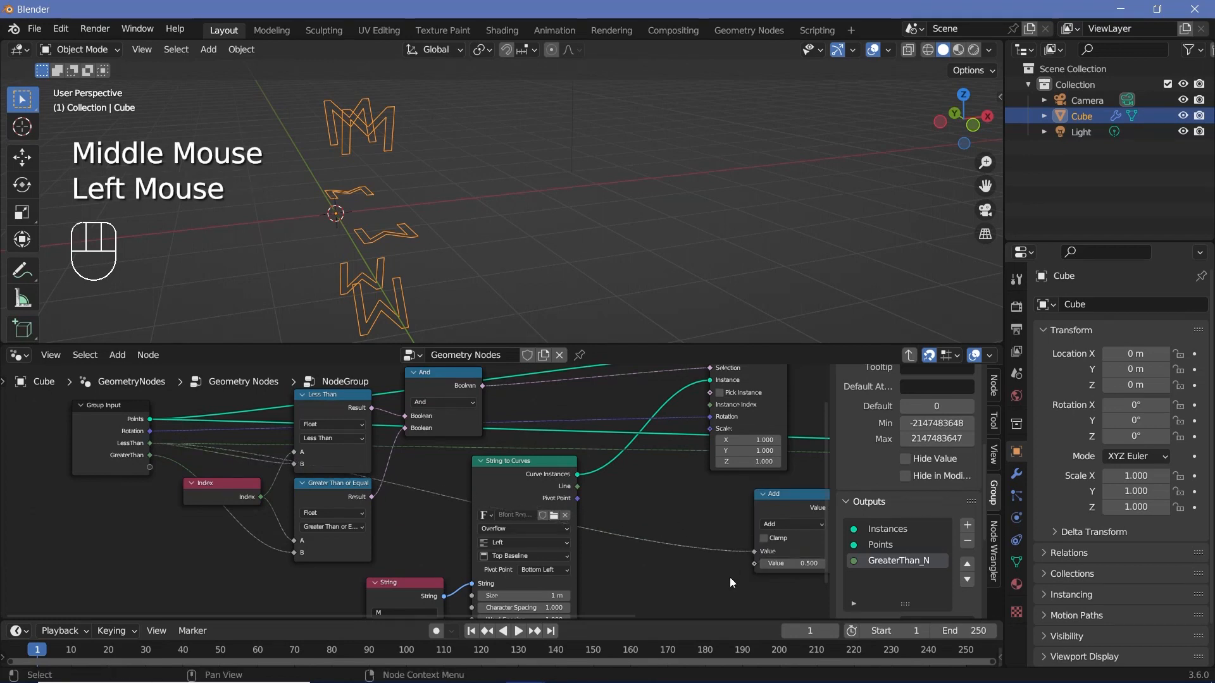
middle_click_drag(730, 577, 697, 555)
left_click_drag(697, 556, 97, 457)
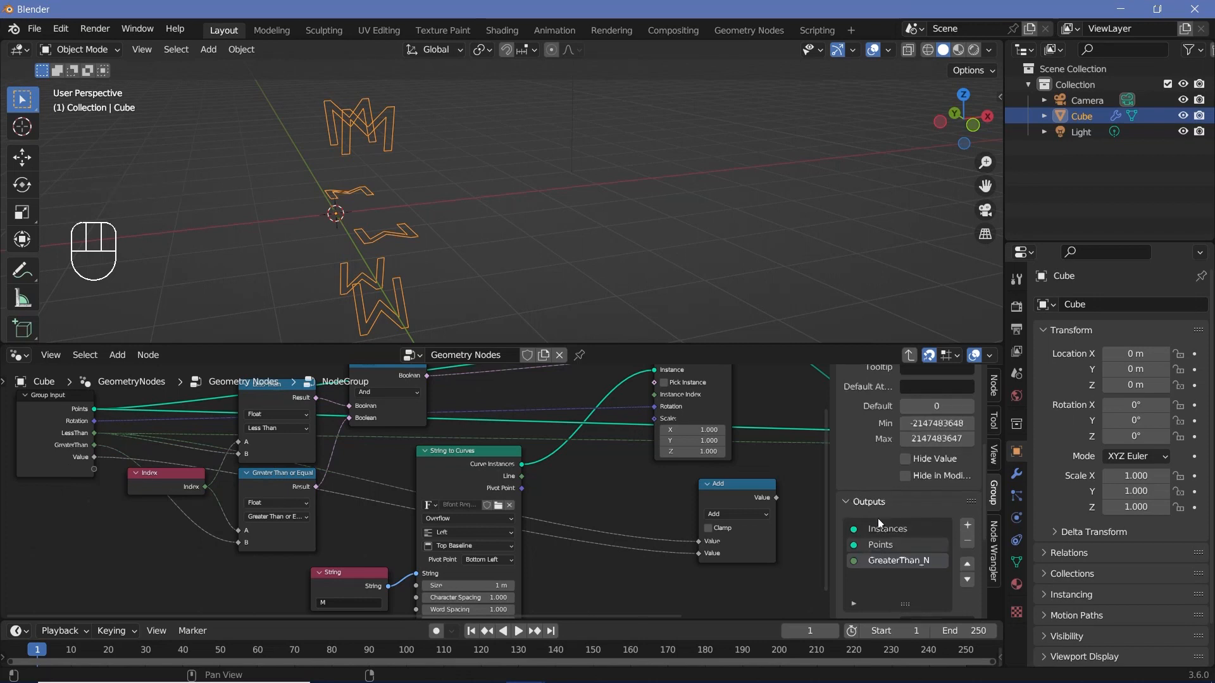
Step: Rename the group's new Value input to N and set its type to Integer
scroll(879, 523, "up", 6)
double_click(879, 465)
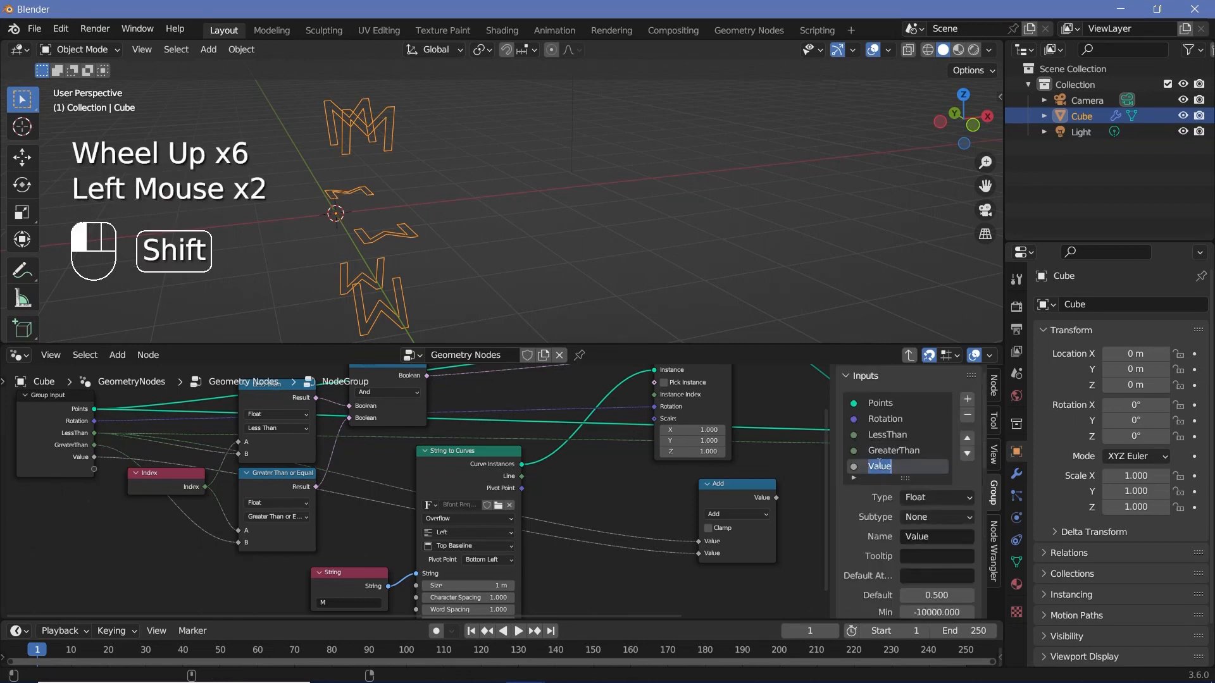
type("N")
left_click(932, 496)
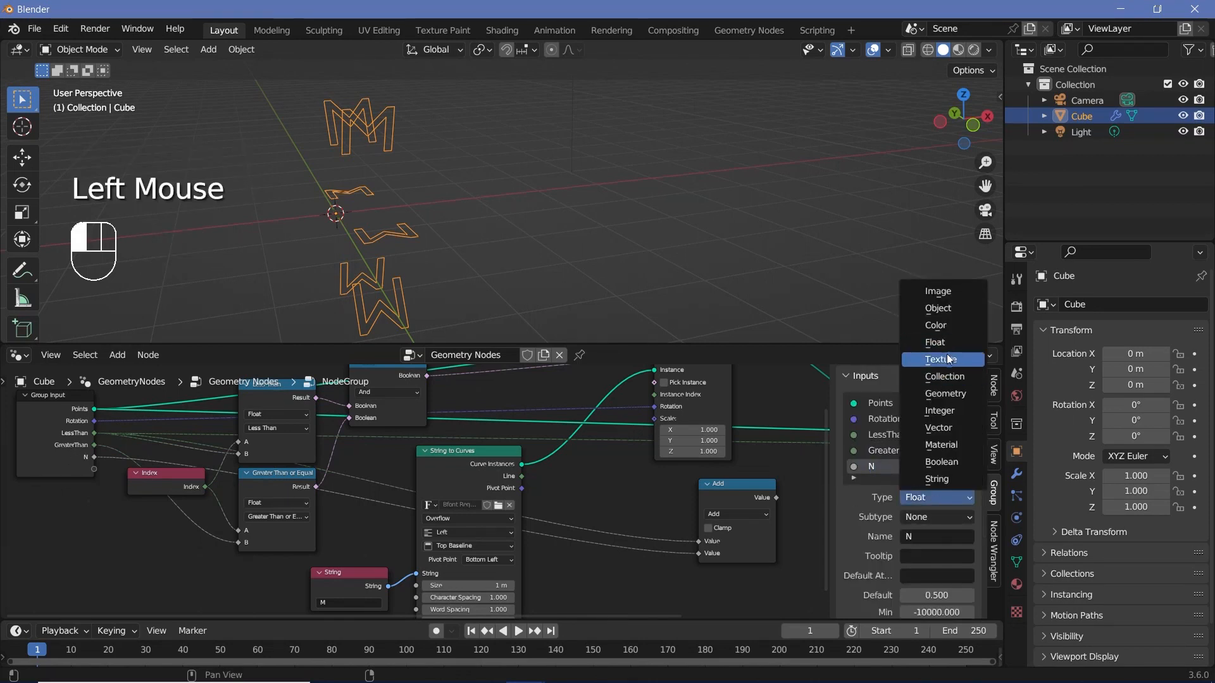
left_click(939, 411)
Step: Link the Add node's result to a new output on the Group Output node
scroll(633, 506, "down", 2)
middle_click_drag(757, 530, 541, 558)
left_click_drag(534, 527, 646, 496)
Step: Rename the new Value output to LessThan_N and set its type to Integer
scroll(876, 512, "down", 4)
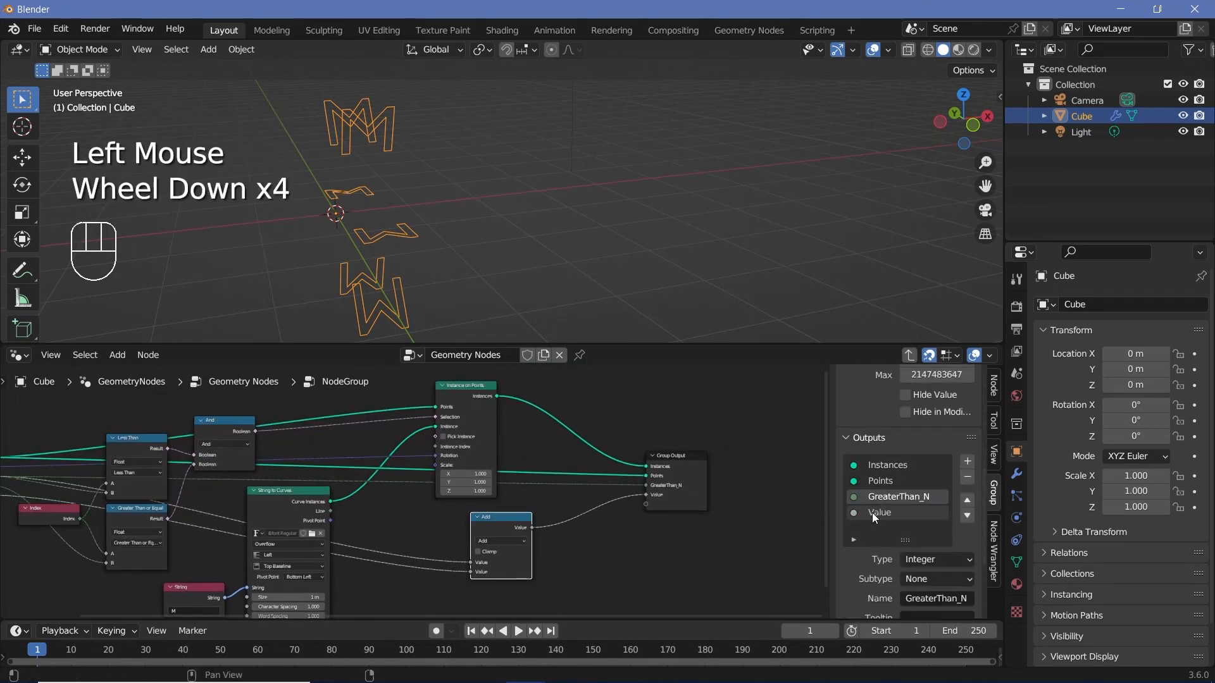
left_click(873, 512)
double_click(873, 512)
type("LessThan_N")
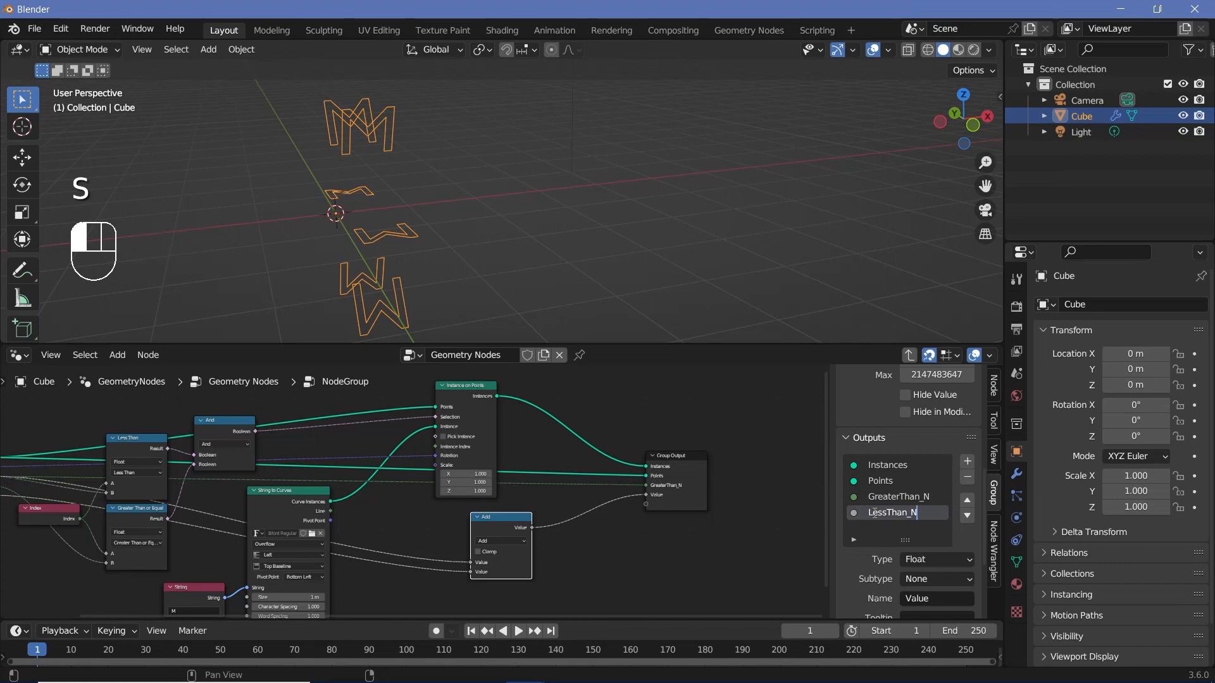
key("Return")
scroll(552, 460, "up", 4)
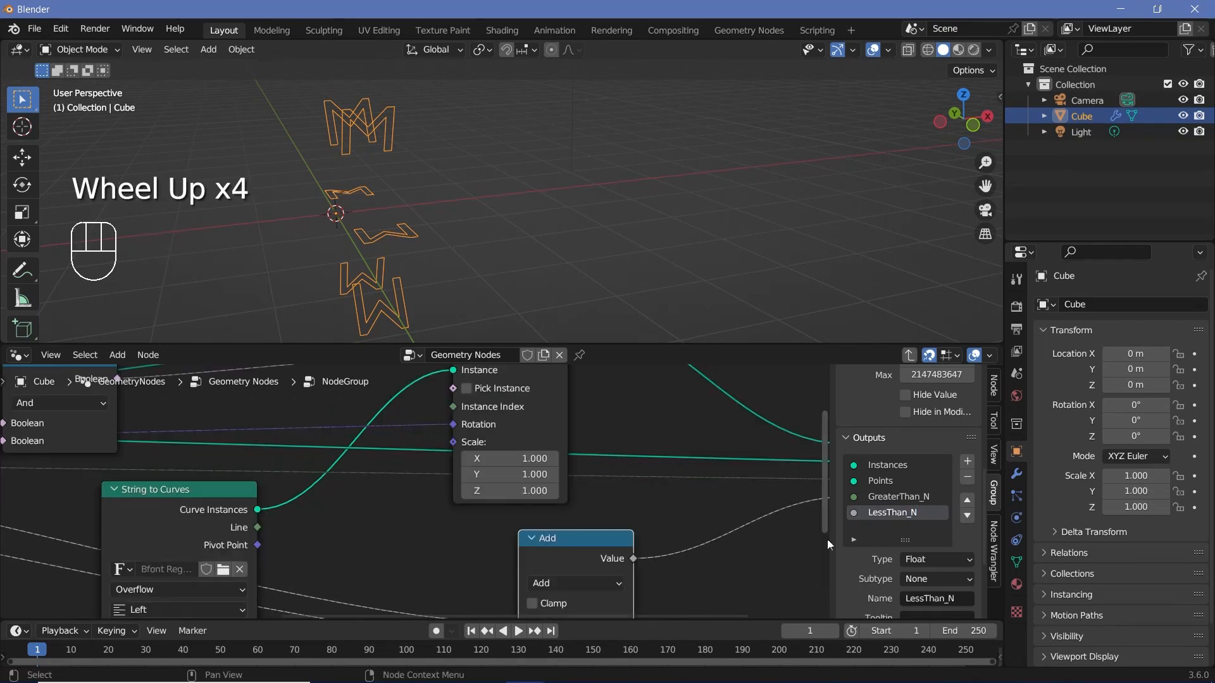
left_click(912, 561)
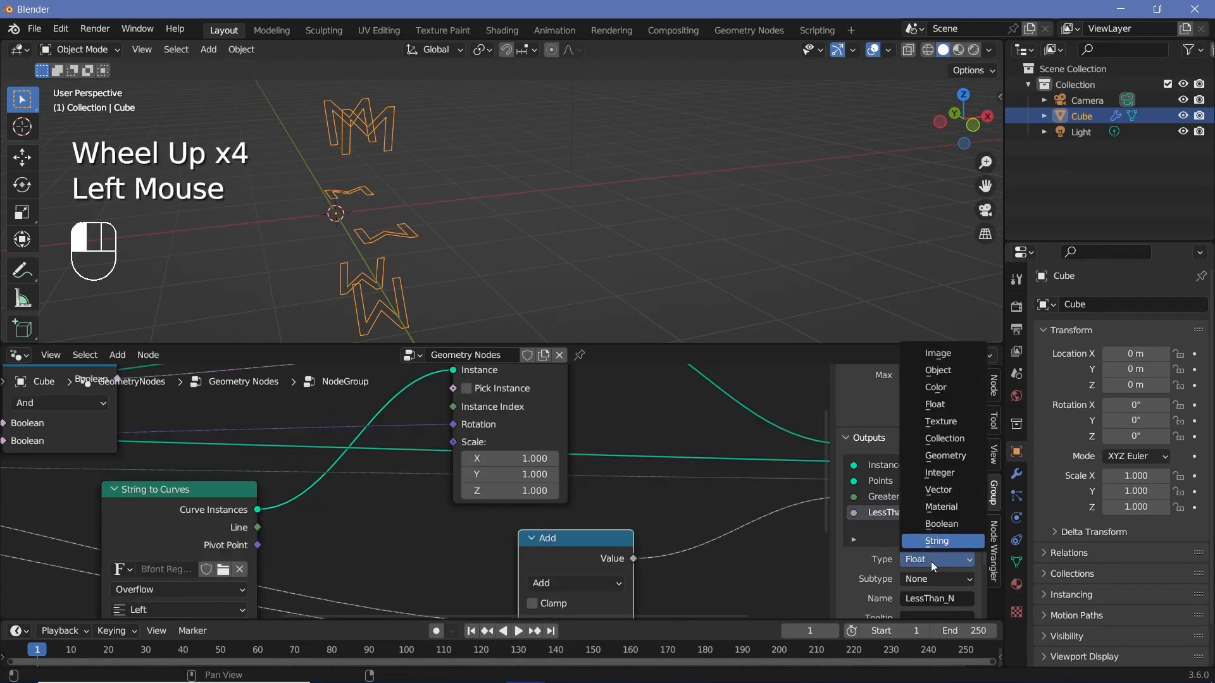
left_click(939, 473)
Step: Move the String node farther away from the String to Curves node and return to the main node tree
scroll(265, 494, "down", 3)
middle_click_drag(265, 494, 562, 424)
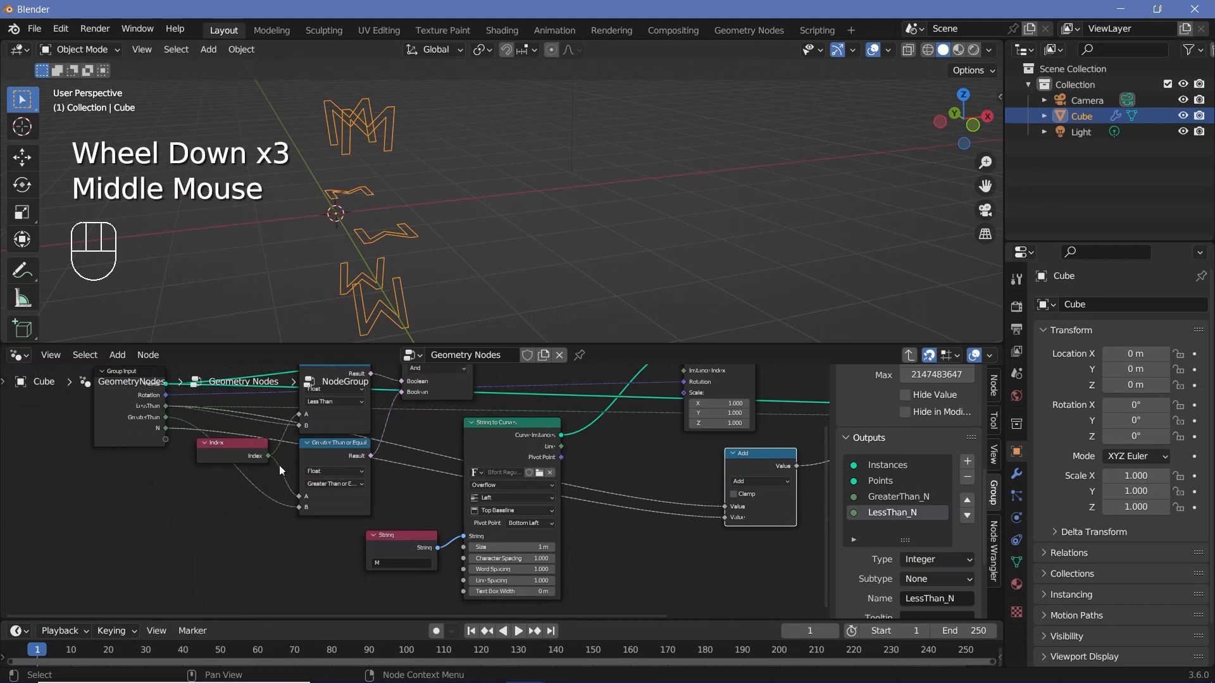
middle_click_drag(209, 454, 321, 510)
scroll(321, 510, "up", 2)
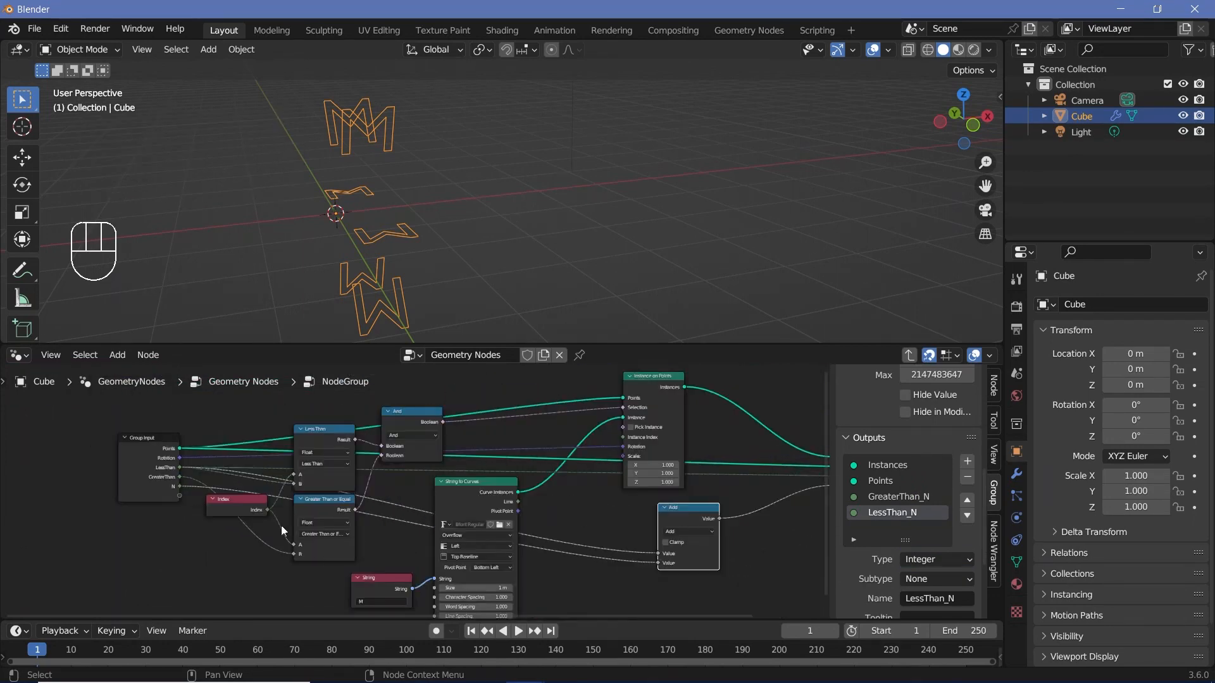
middle_click_drag(302, 527, 431, 485)
scroll(431, 485, "up", 2)
left_click(516, 567)
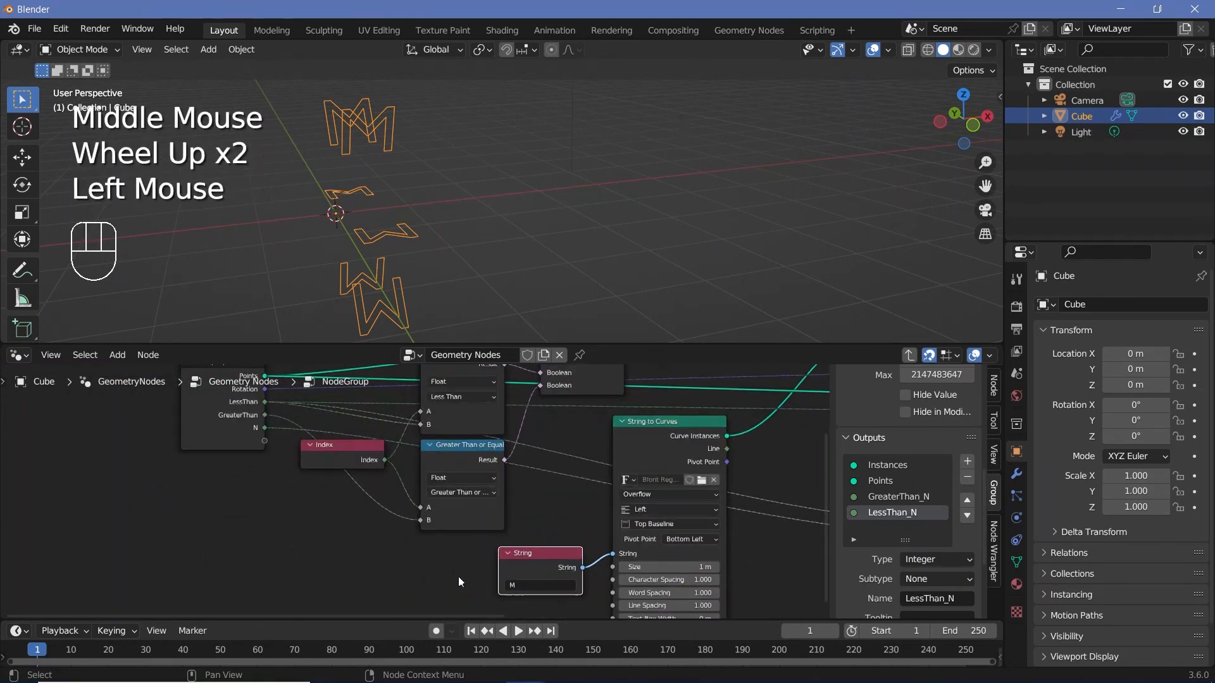
left_click_drag(513, 568, 403, 569)
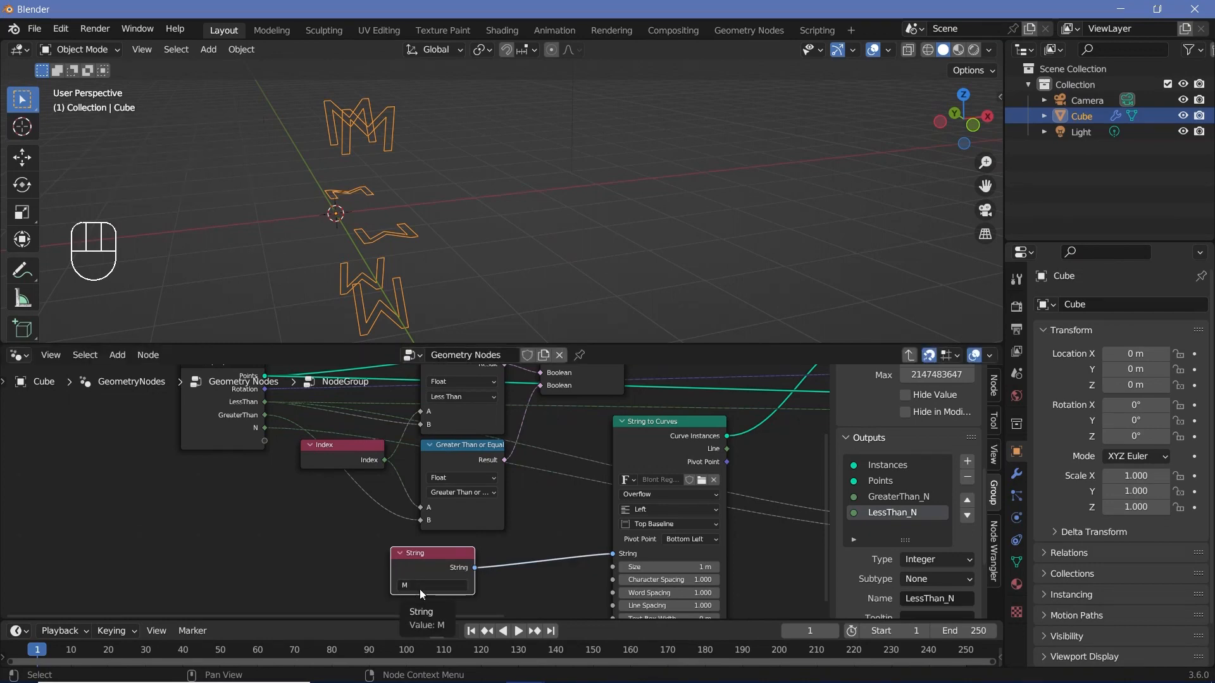
middle_click_drag(419, 589, 463, 629)
left_click(909, 355)
middle_click_drag(678, 526, 675, 552)
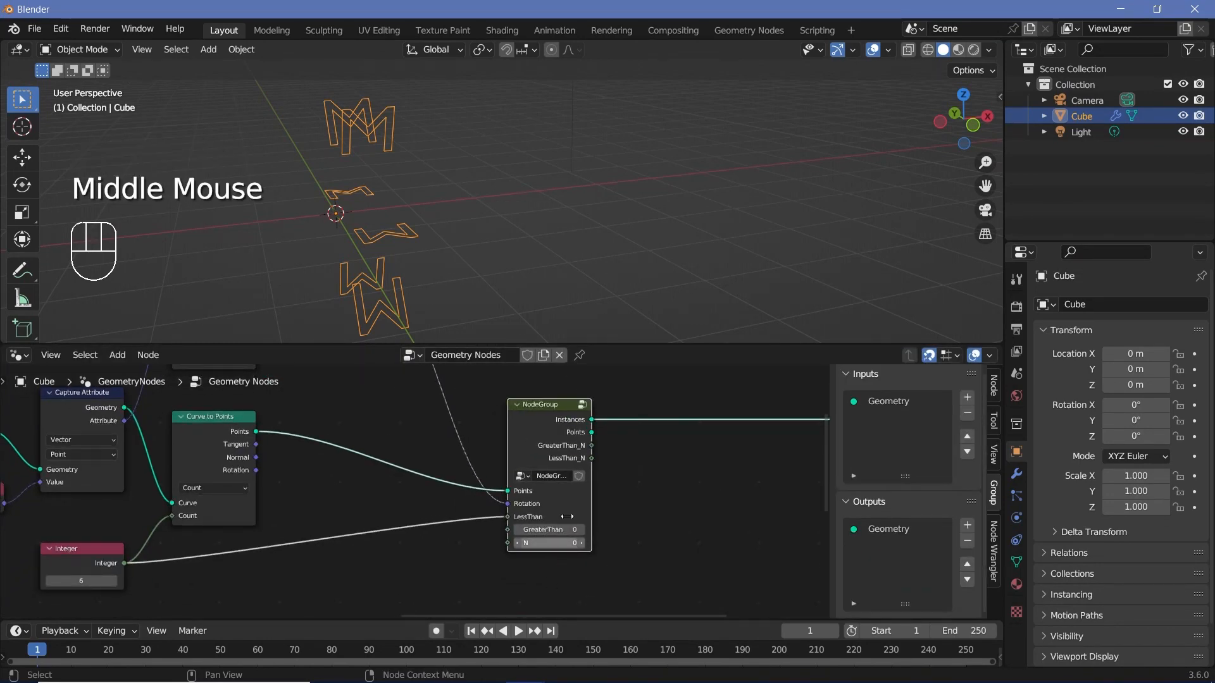
Step: Inside the node group, delete the String node and expose the String to Curves text as a new group input
left_click(582, 405)
middle_click_drag(492, 593, 519, 527)
left_click(518, 530)
key("x")
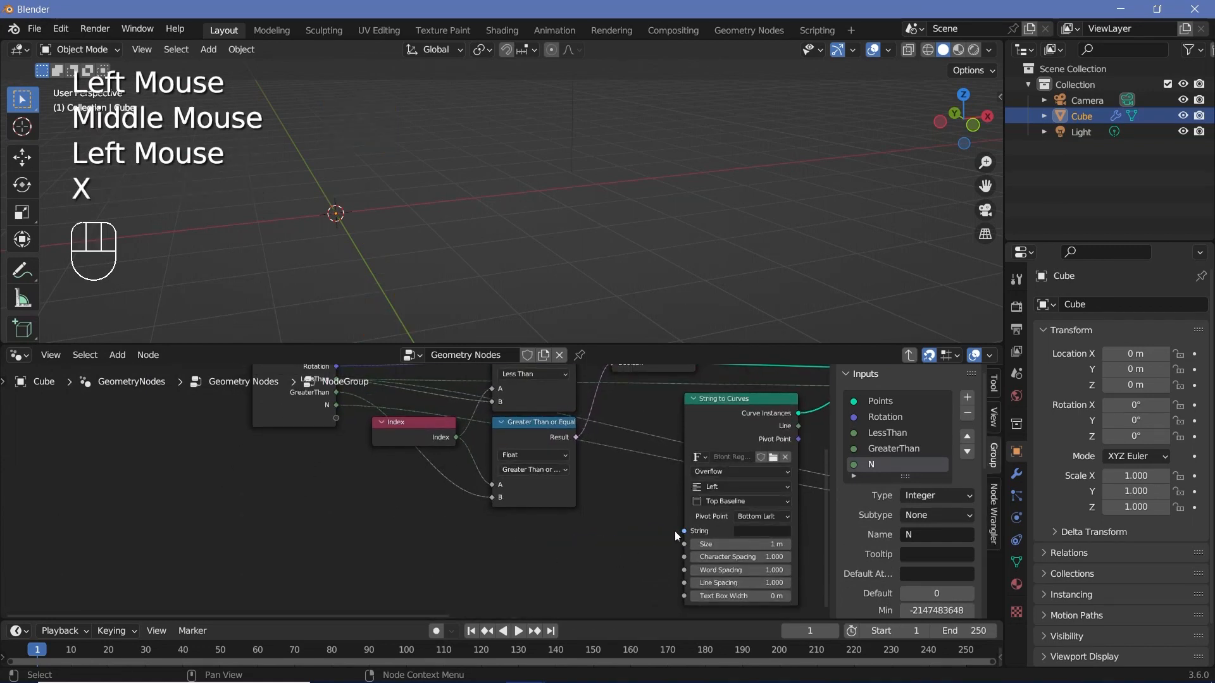
left_click_drag(685, 533, 335, 417)
scroll(572, 525, "down", 2)
middle_click_drag(572, 525, 487, 601)
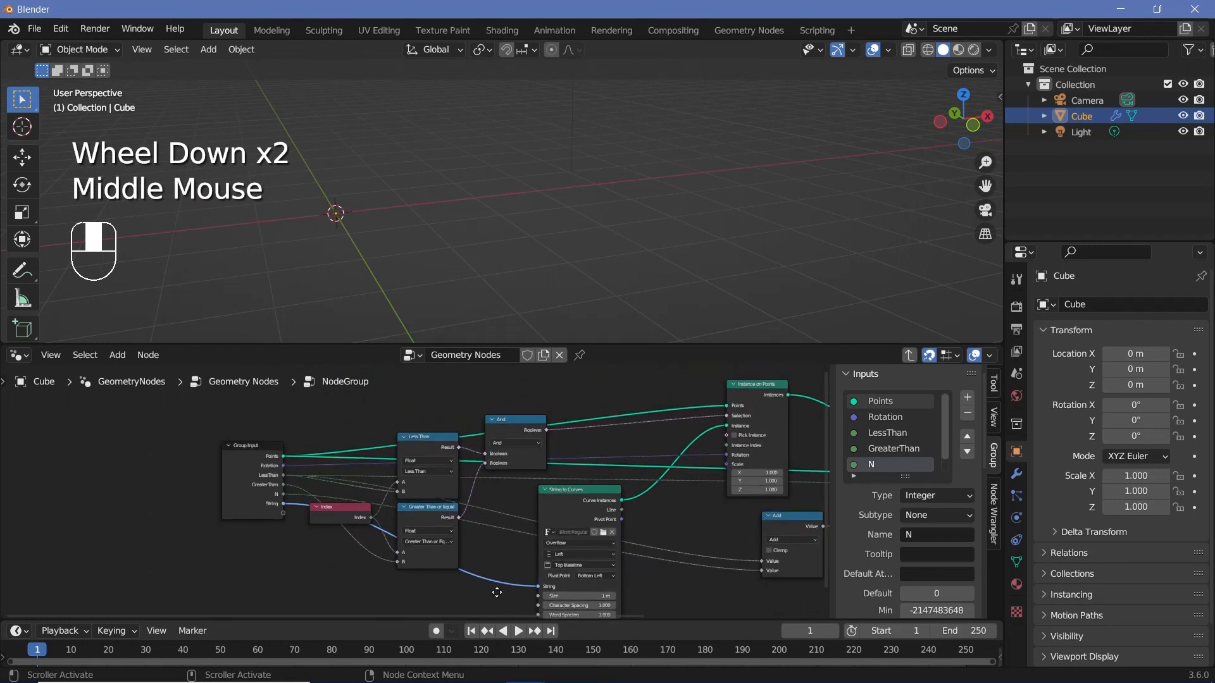
middle_click_drag(613, 487, 425, 485)
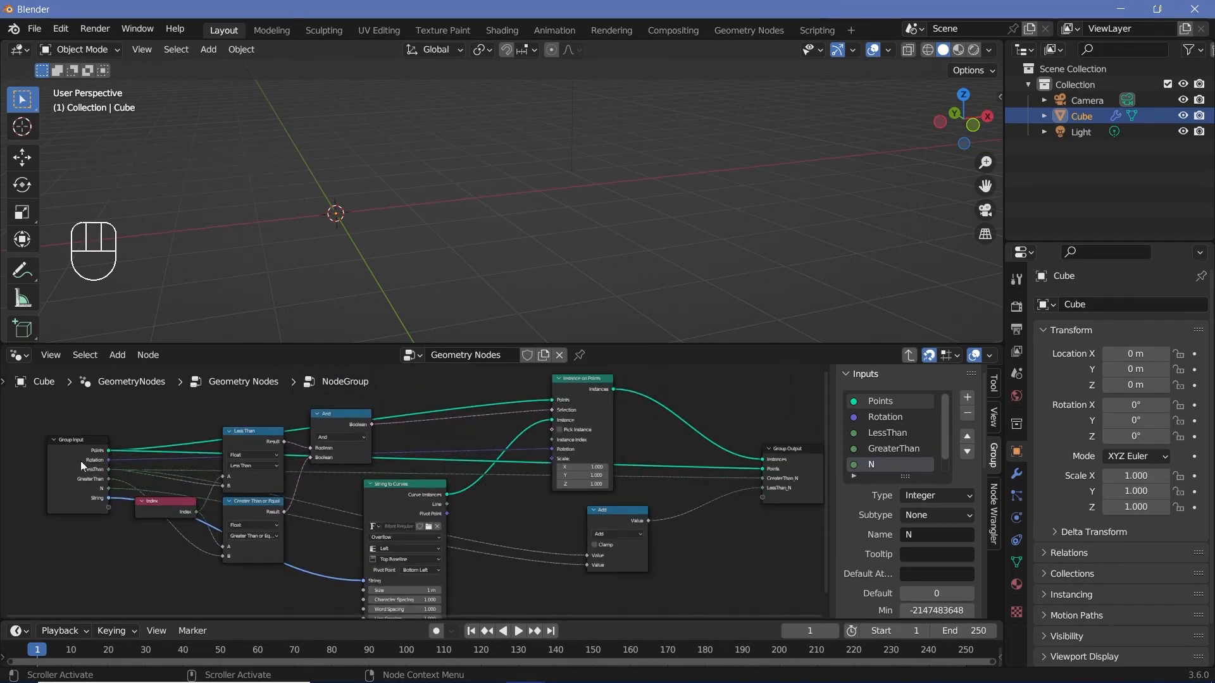
Step: Return to the main node tree and link the Integer node to the node group's N input
left_click(908, 357)
left_click(499, 451)
scroll(411, 487, "up", 4)
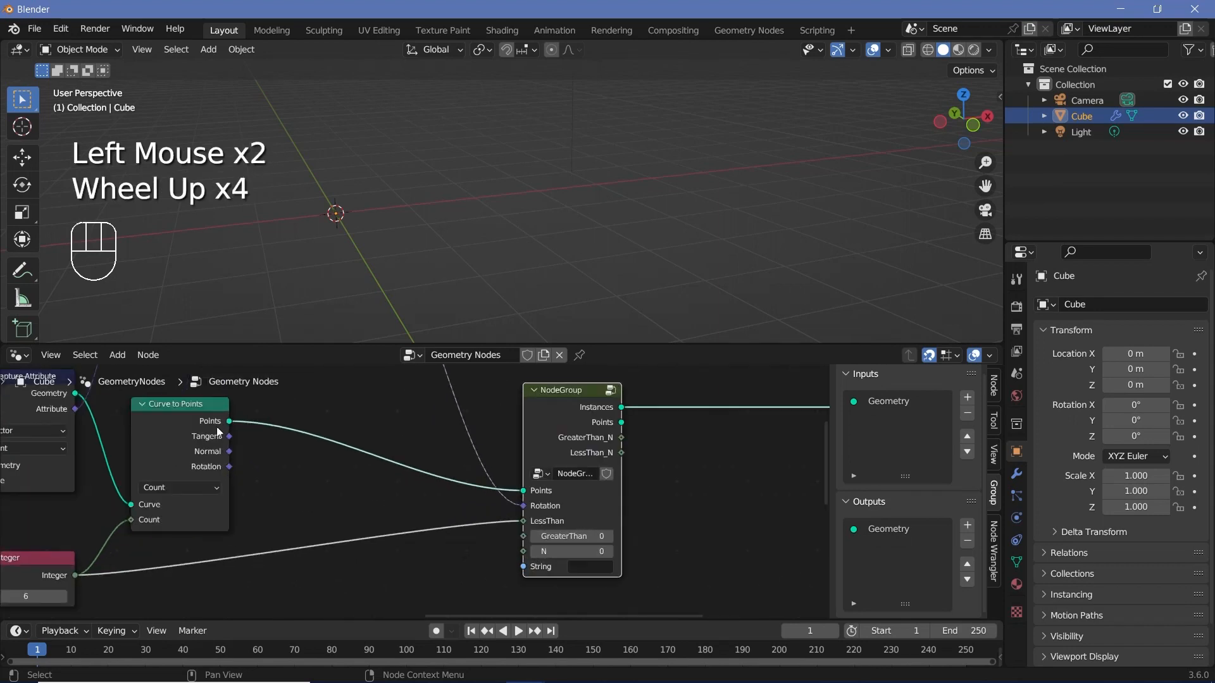
middle_click_drag(353, 589, 437, 566)
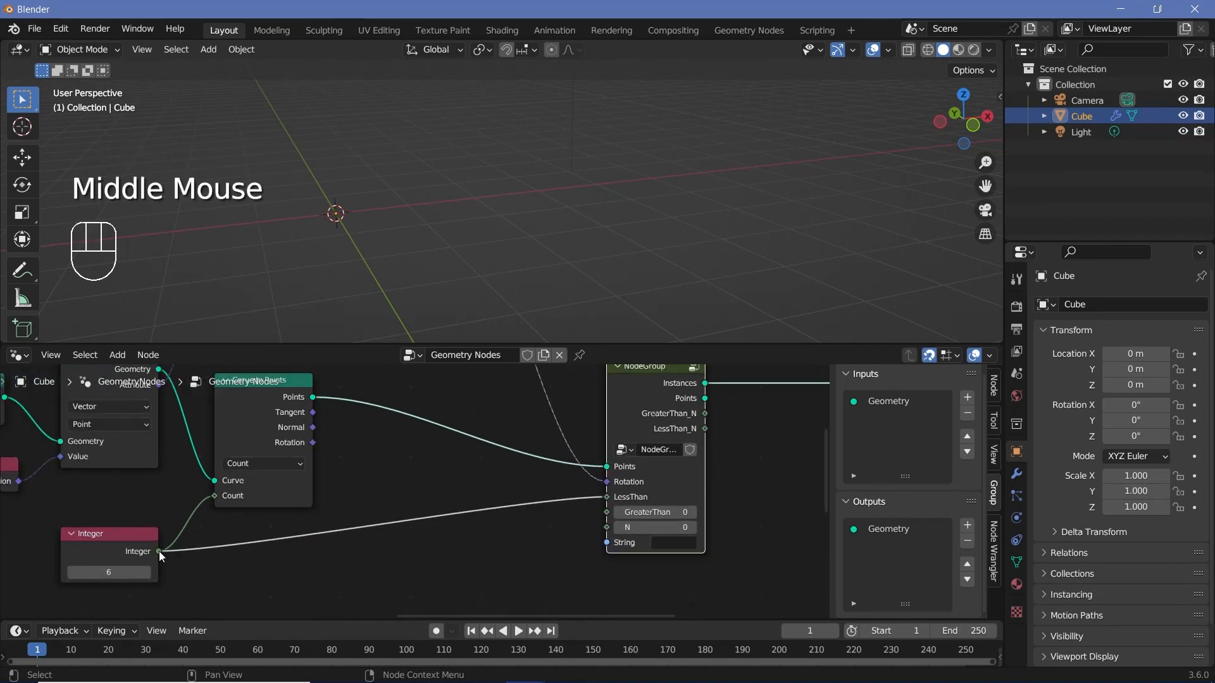
left_click(145, 557)
left_click_drag(161, 552, 613, 528)
Step: Set the node group's String input to M
left_click(548, 579)
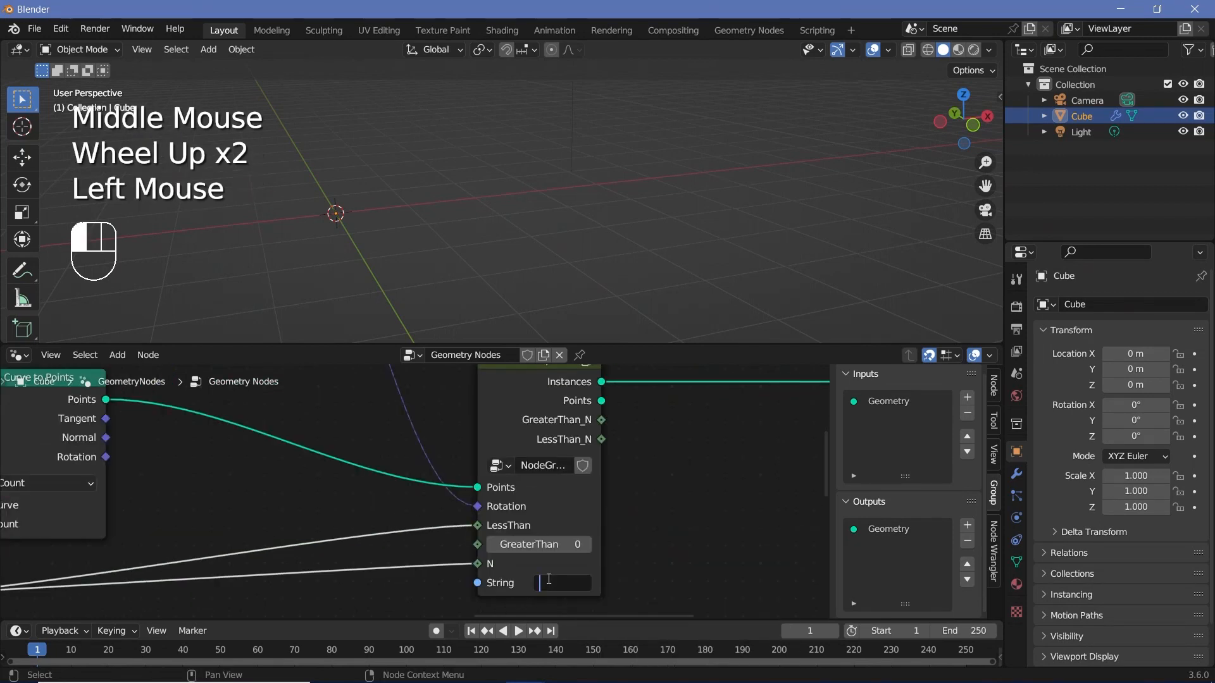
type("M")
key("Return")
scroll(390, 237, "down", 1)
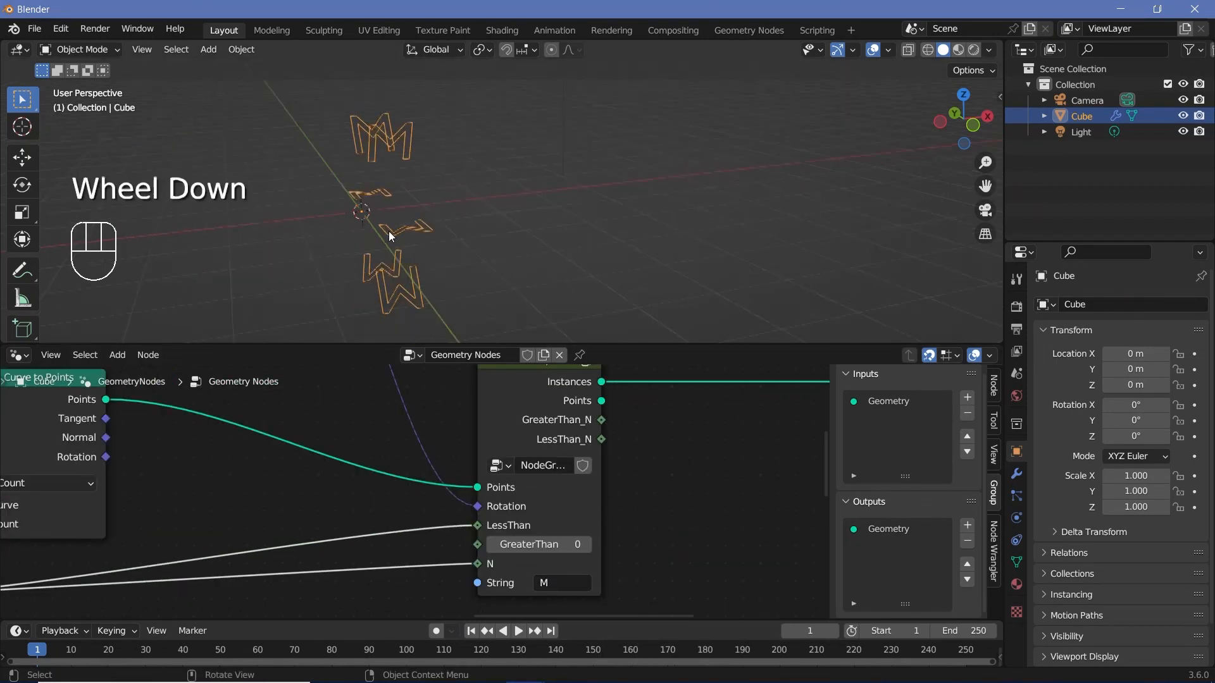
Step: Duplicate the node group beside the original and link the original's Points output to the copy's Points input
scroll(391, 237, "down", 1)
middle_click_drag(544, 392, 367, 435)
left_click(367, 436)
key("shift+d")
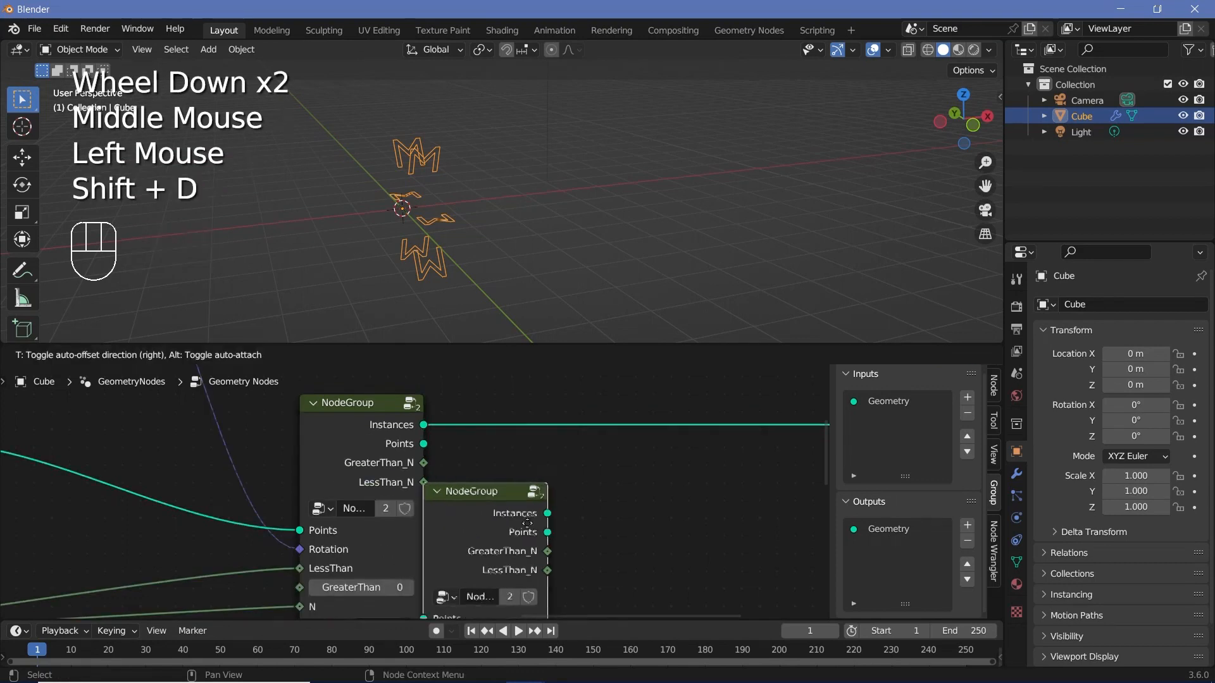
left_click(650, 488)
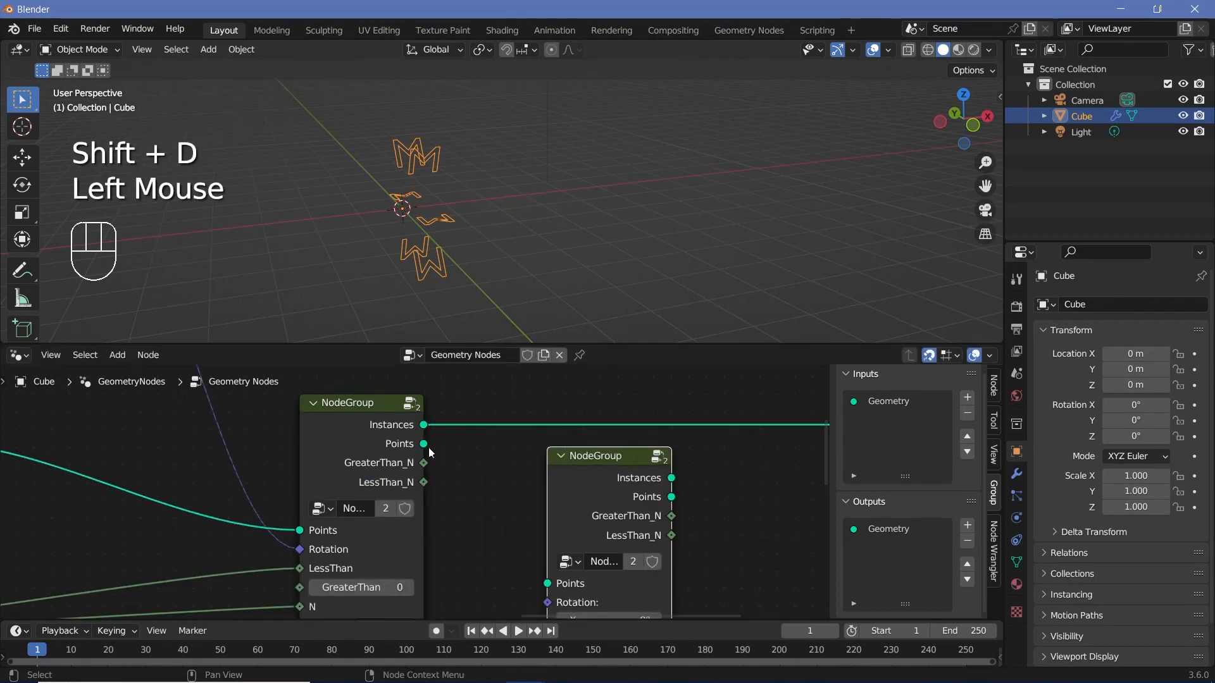
left_click_drag(424, 443, 548, 583)
Step: Insert a Join Geometry node after the first group's Instances output and link the second group's Instances into it
middle_click_drag(605, 492, 670, 493)
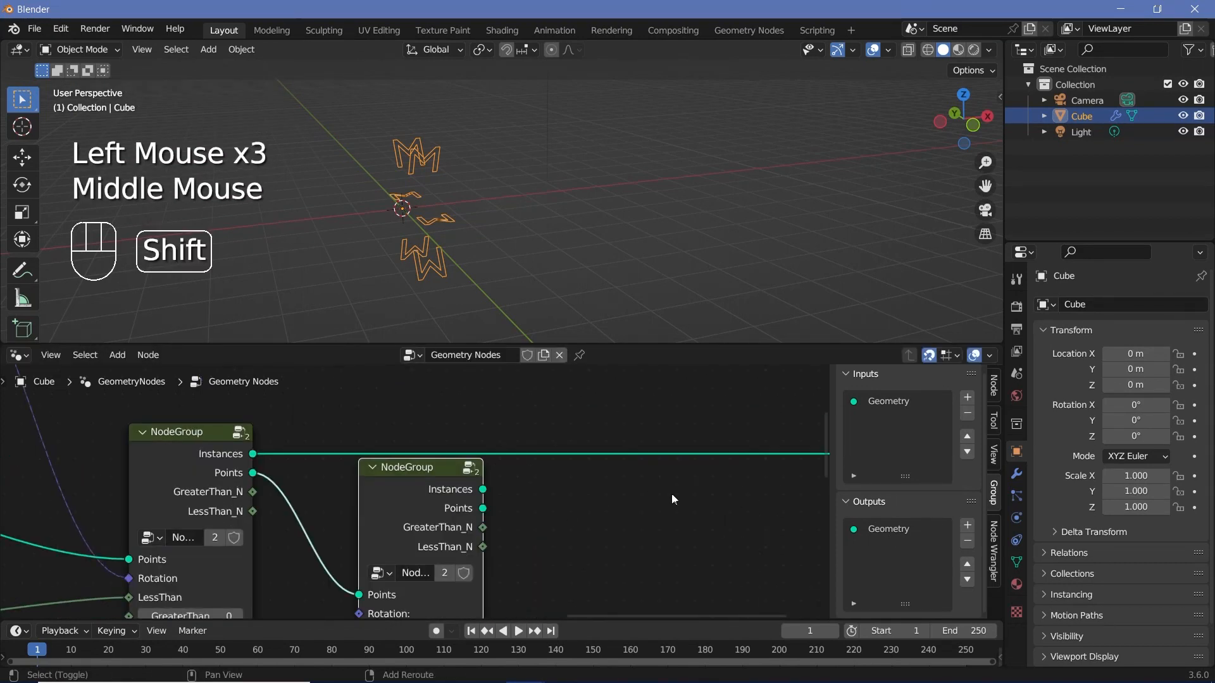
key("shift+a")
type("join")
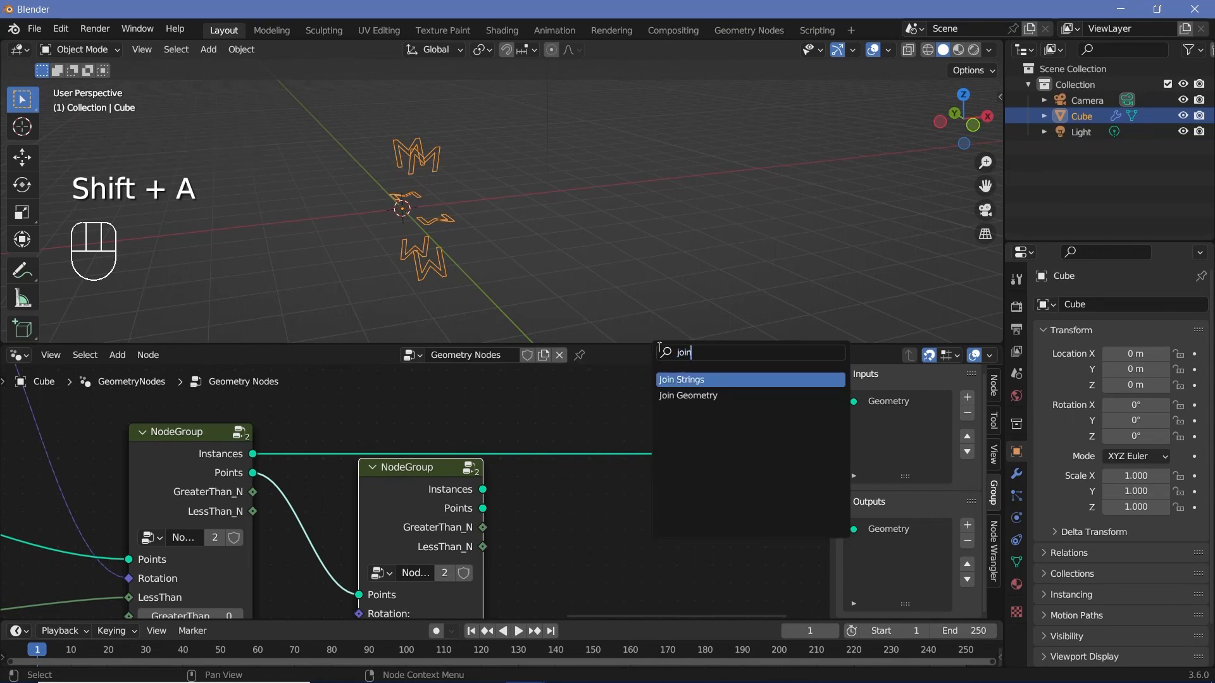
key("Down")
key("Return")
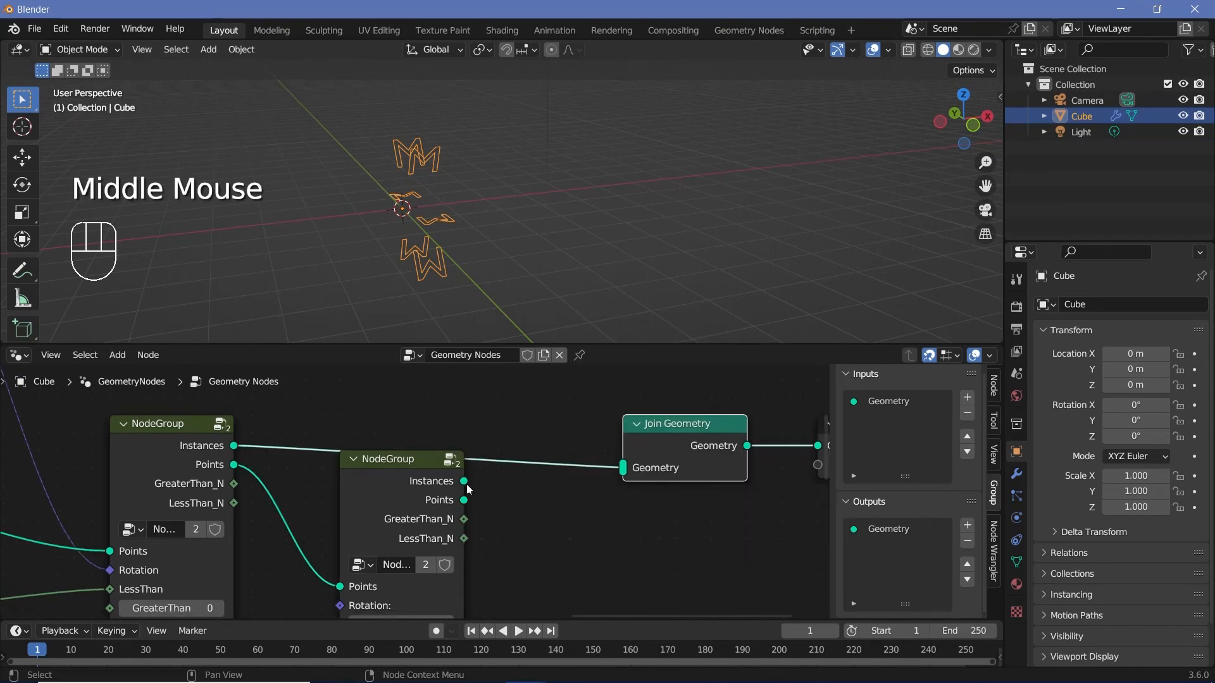
left_click_drag(464, 484, 633, 477)
middle_click_drag(508, 570, 678, 503)
middle_click_drag(500, 539, 474, 549)
Step: Link the first group's GreaterThan_N and LessThan_N outputs to the second group's GreaterThan and LessThan inputs
scroll(487, 525, "down", 3)
middle_click_drag(508, 493, 420, 493)
left_click(488, 504)
scroll(419, 492, "up", 1)
middle_click_drag(437, 544, 449, 501)
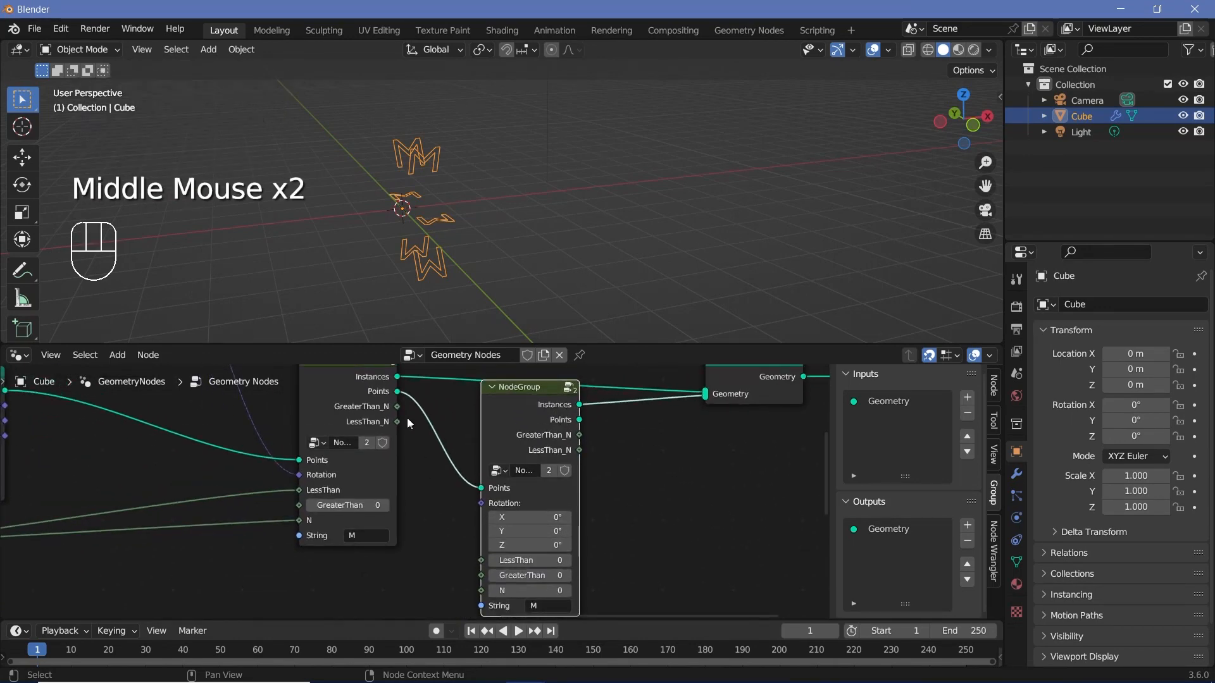
left_click_drag(396, 406, 483, 575)
left_click_drag(397, 422, 481, 559)
Step: Set the second node group's String input to O
middle_click_drag(442, 266, 476, 342)
scroll(472, 252, "up", 2)
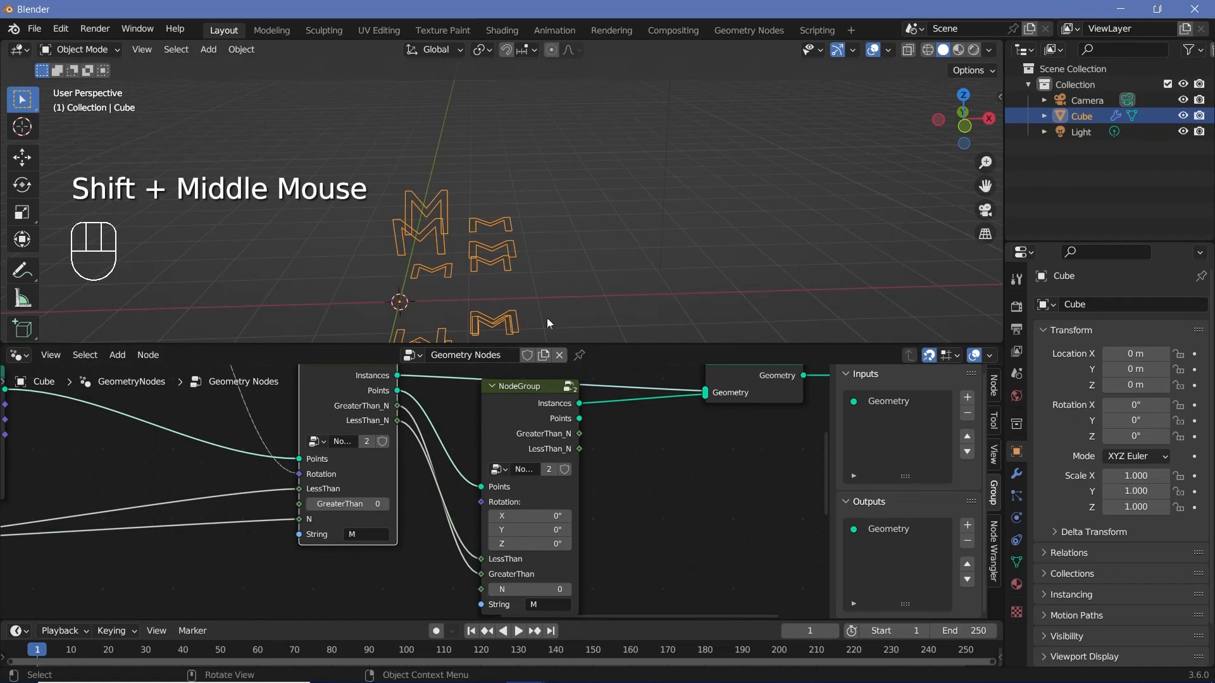
middle_click_drag(632, 574, 684, 537)
scroll(594, 565, "up", 2)
left_click(594, 565)
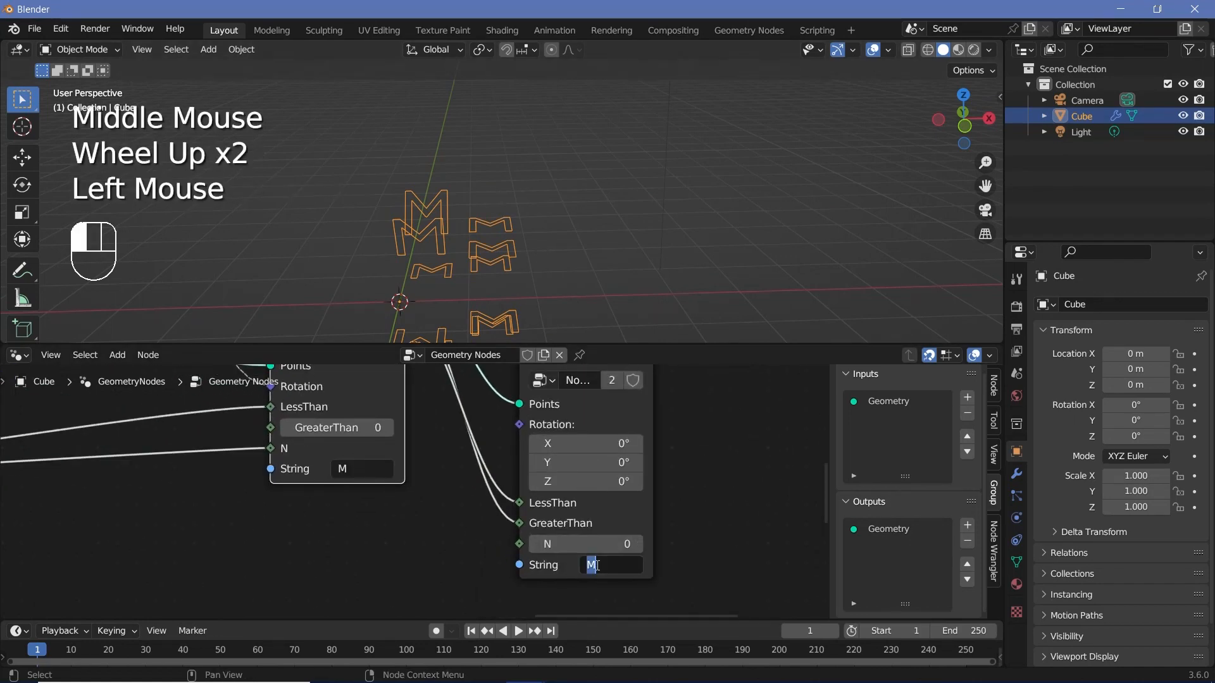
type("O")
key("Return")
Step: Link the Align Euler to Vector node's Rotation output to the second node group's Rotation input
scroll(597, 564, "down", 2)
middle_click_drag(455, 394, 388, 469)
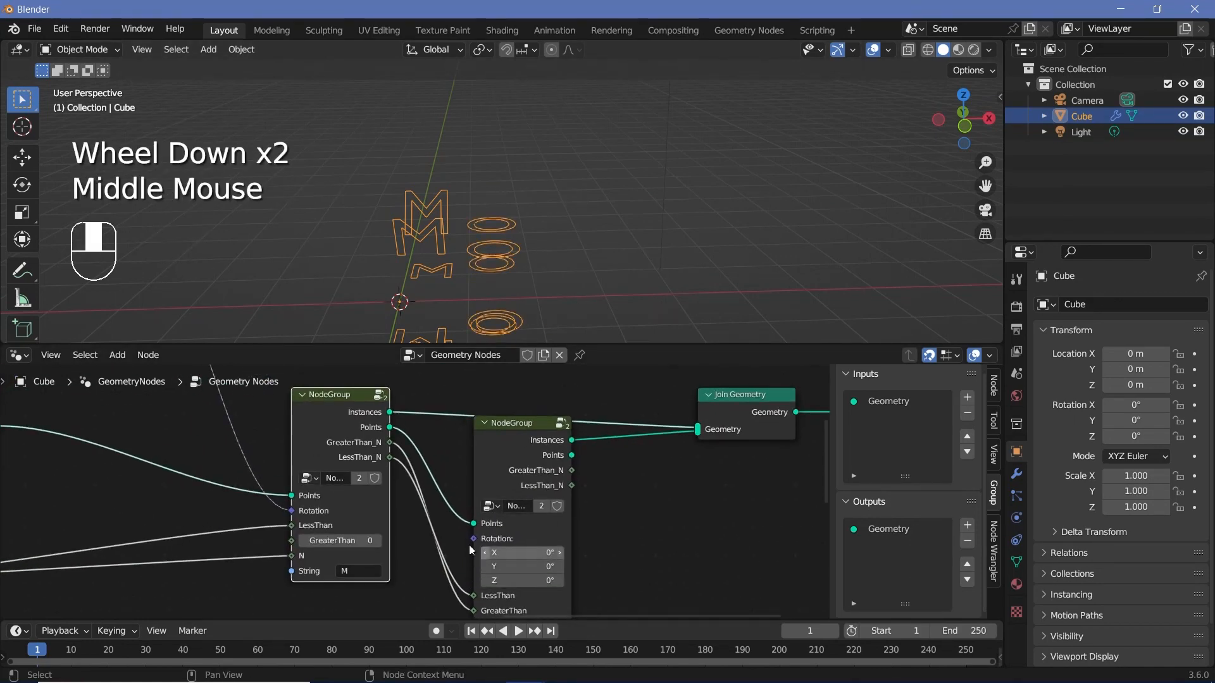
middle_click_drag(266, 517, 306, 556)
scroll(307, 556, "down", 1)
middle_click_drag(221, 389, 269, 465)
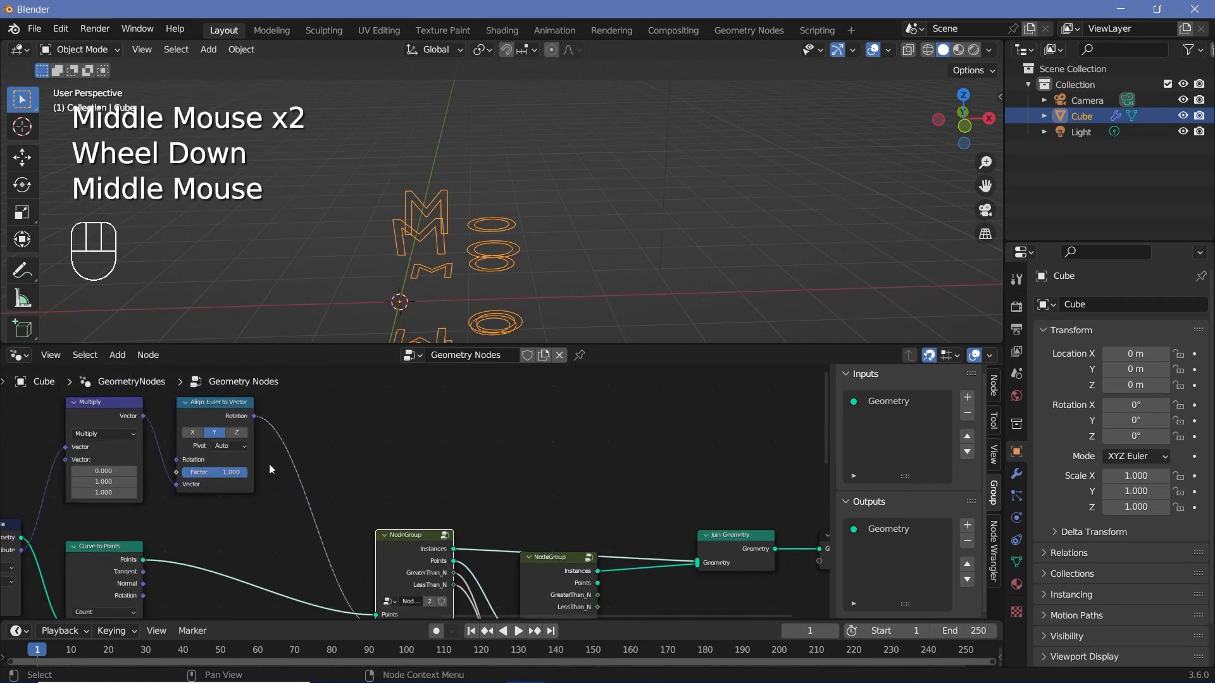
left_click_drag(254, 417, 520, 519)
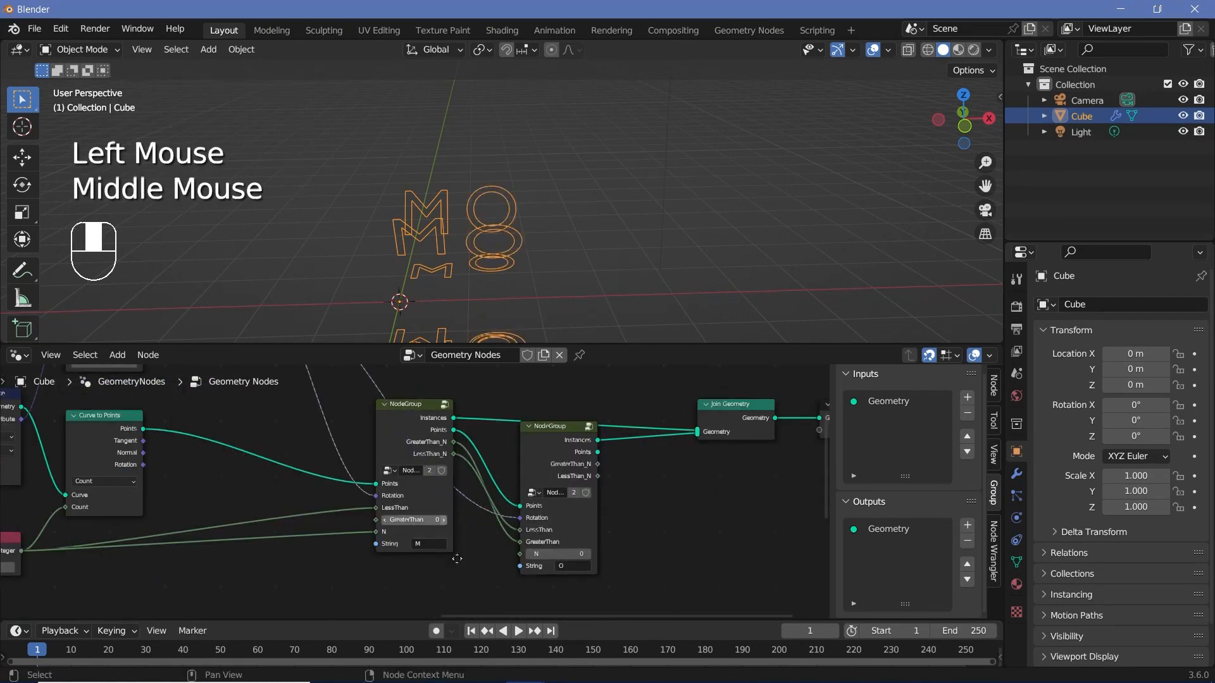
middle_click_drag(404, 437, 439, 533)
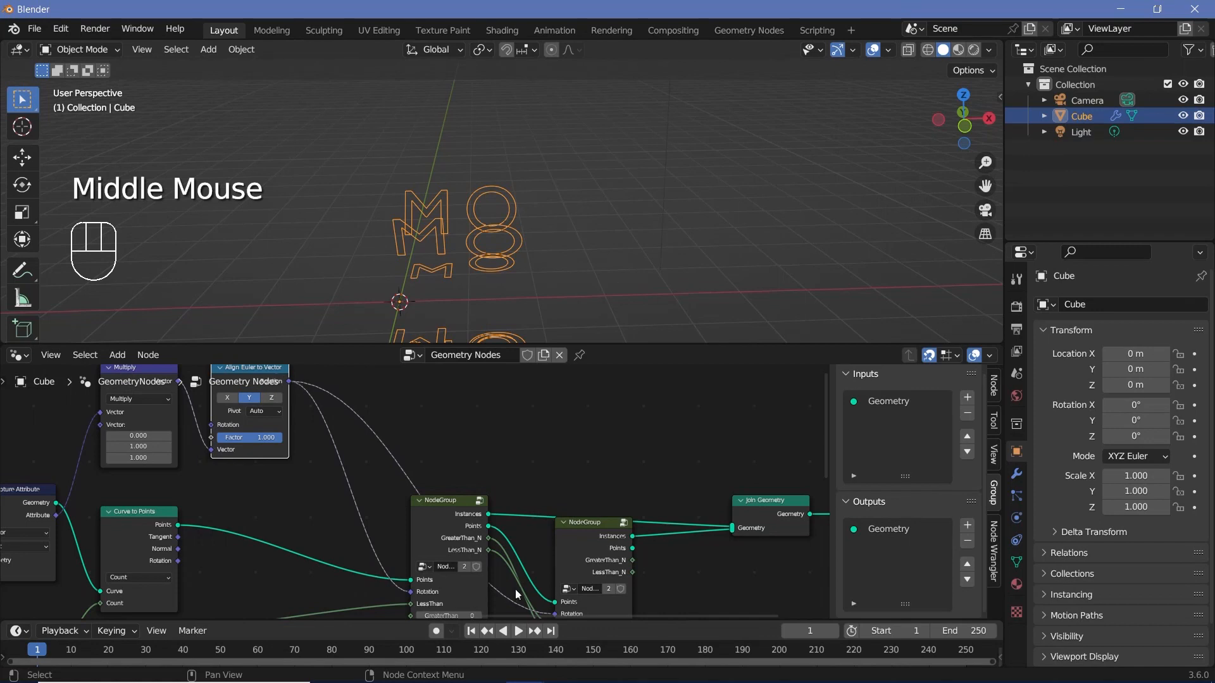
Step: Inside the node group, pass the Rotation input through to a new output on the Group Output node
left_click(480, 501)
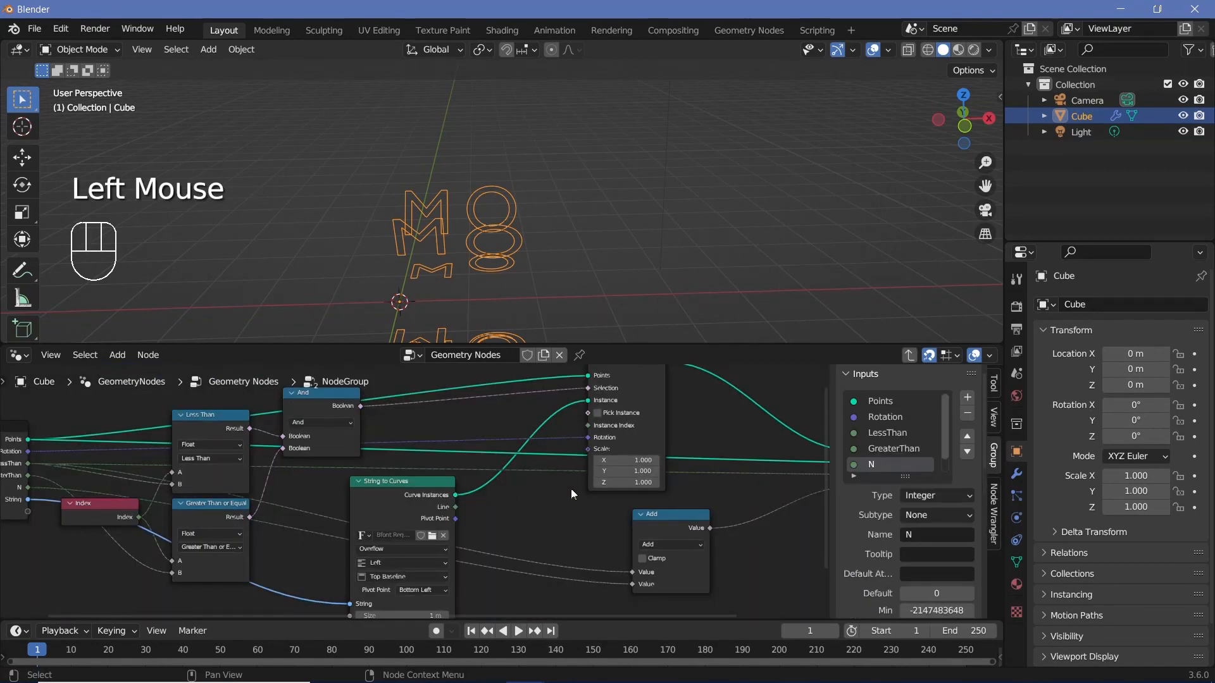
scroll(479, 500, "down", 2)
left_click_drag(85, 456, 643, 497)
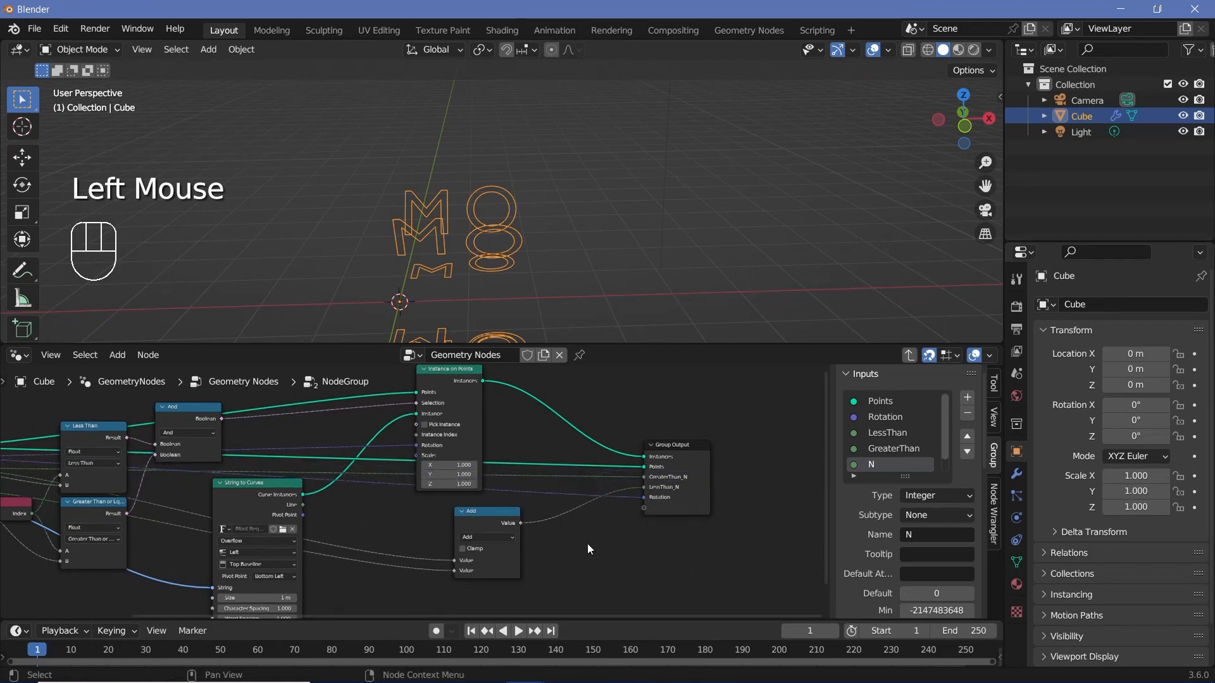
middle_click_drag(587, 544, 720, 548)
Step: Return to the main node tree and link the first group's Rotation output to the second group's Rotation input
left_click(909, 355)
middle_click_drag(491, 577, 448, 562)
scroll(448, 561, "up", 2)
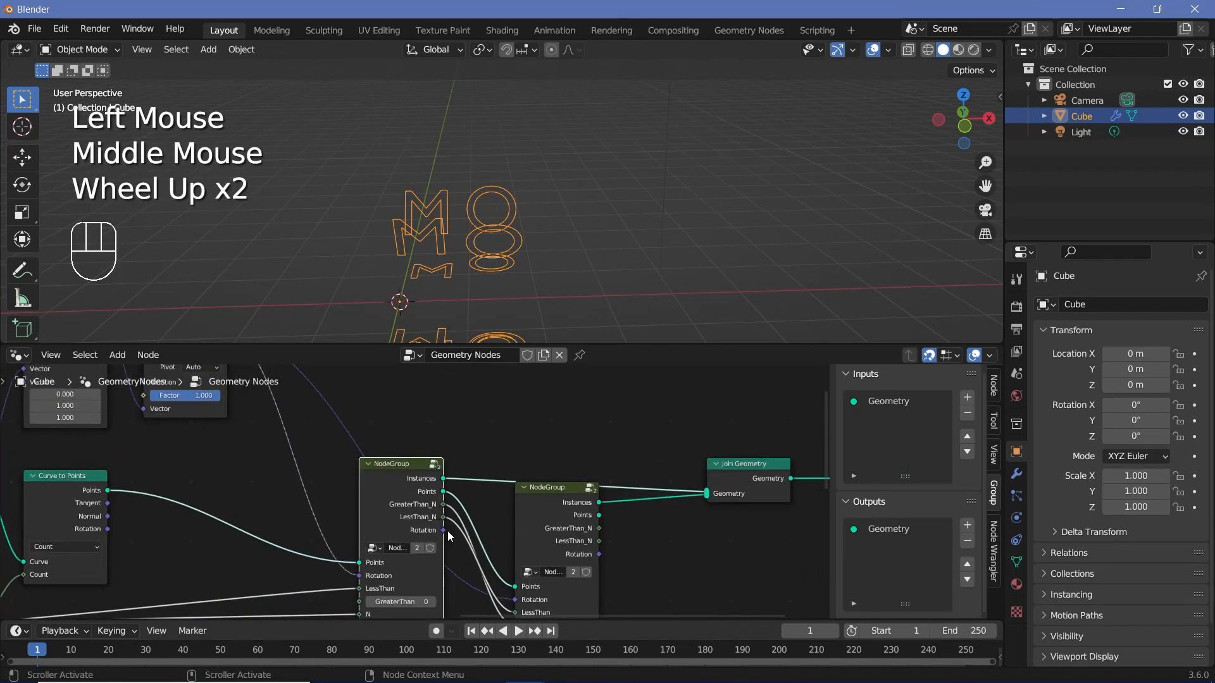
left_click_drag(446, 530, 525, 552)
scroll(484, 539, "up", 4)
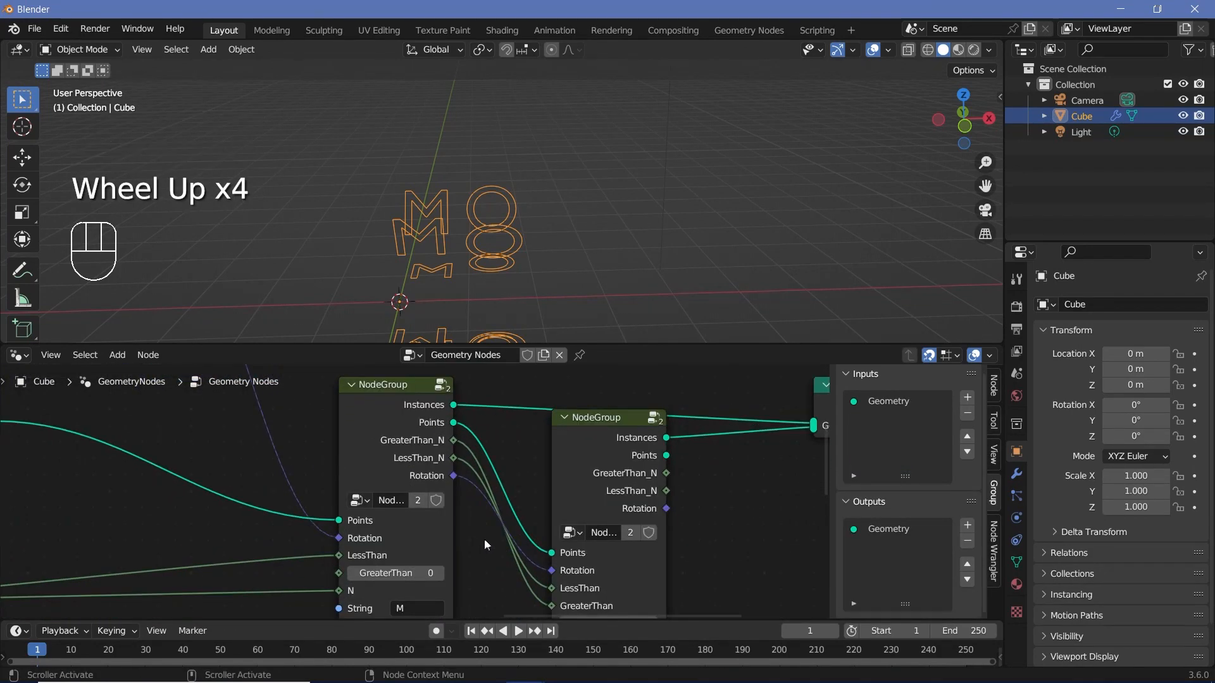
middle_click_drag(538, 601, 503, 569)
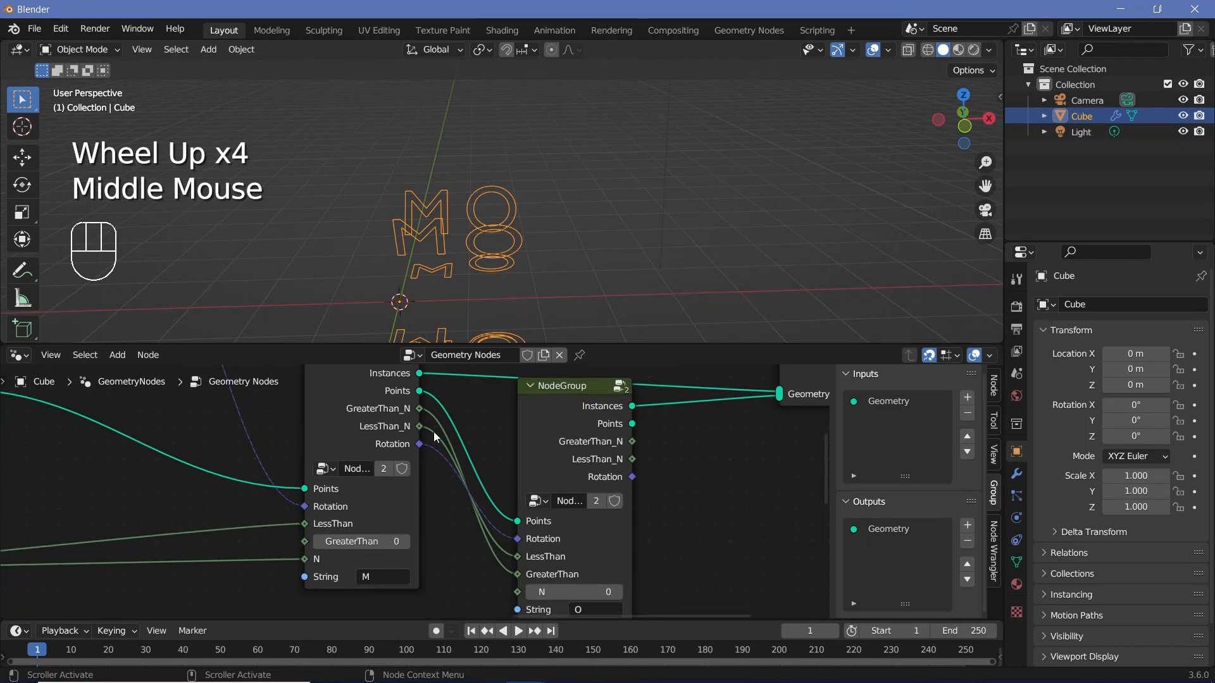
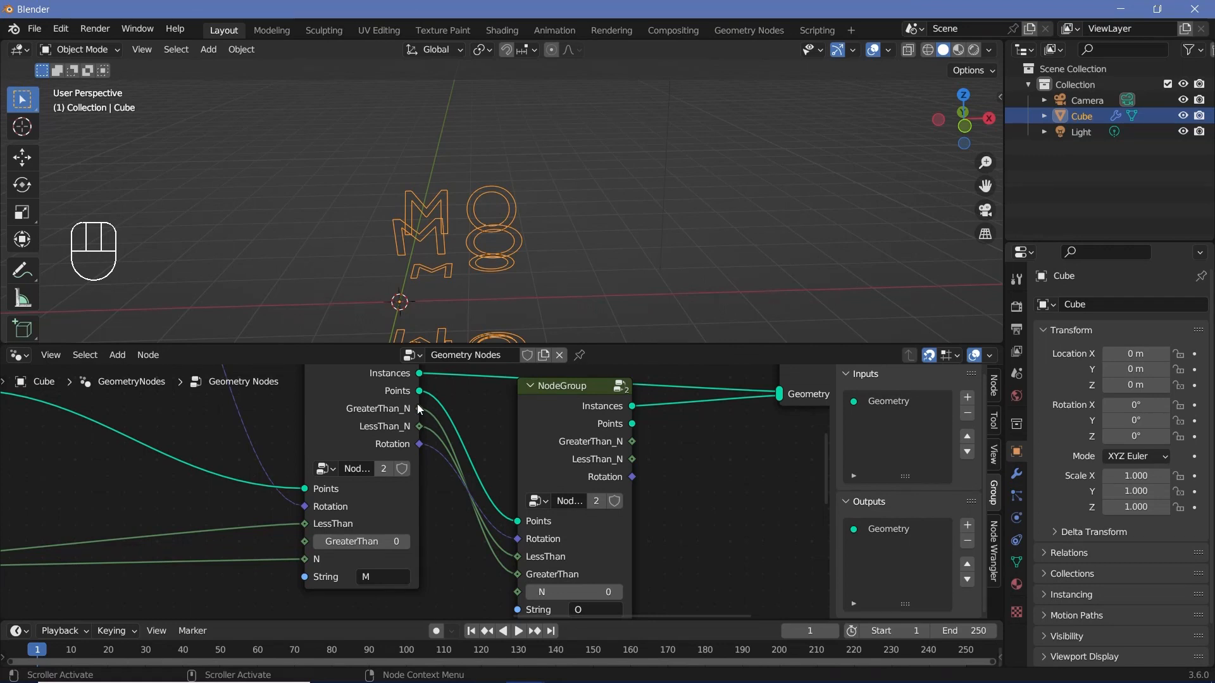
Step: Delete the Join Geometry node and link the second node group's Instances output directly to the Group Output's Geometry input
scroll(416, 404, "down", 2)
middle_click_drag(633, 458, 553, 506)
left_click(654, 446)
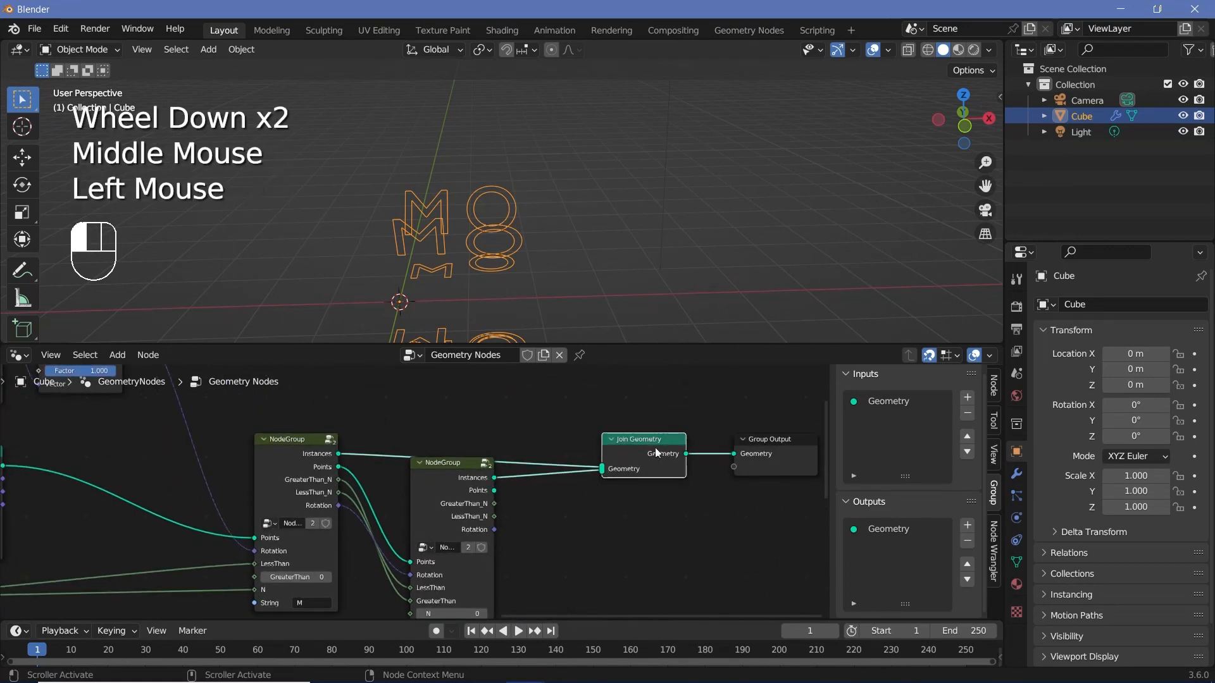
scroll(602, 493, "up", 1)
scroll(602, 493, "down", 1)
scroll(602, 494, "up", 1)
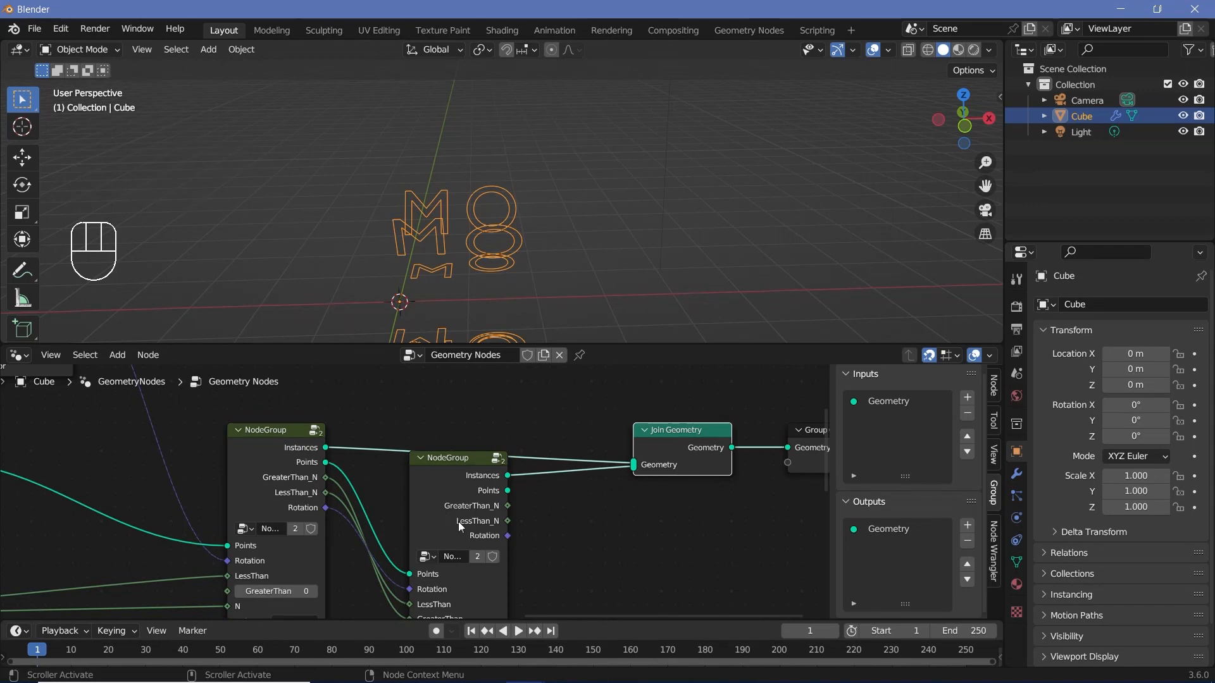
left_click(663, 457)
key("x")
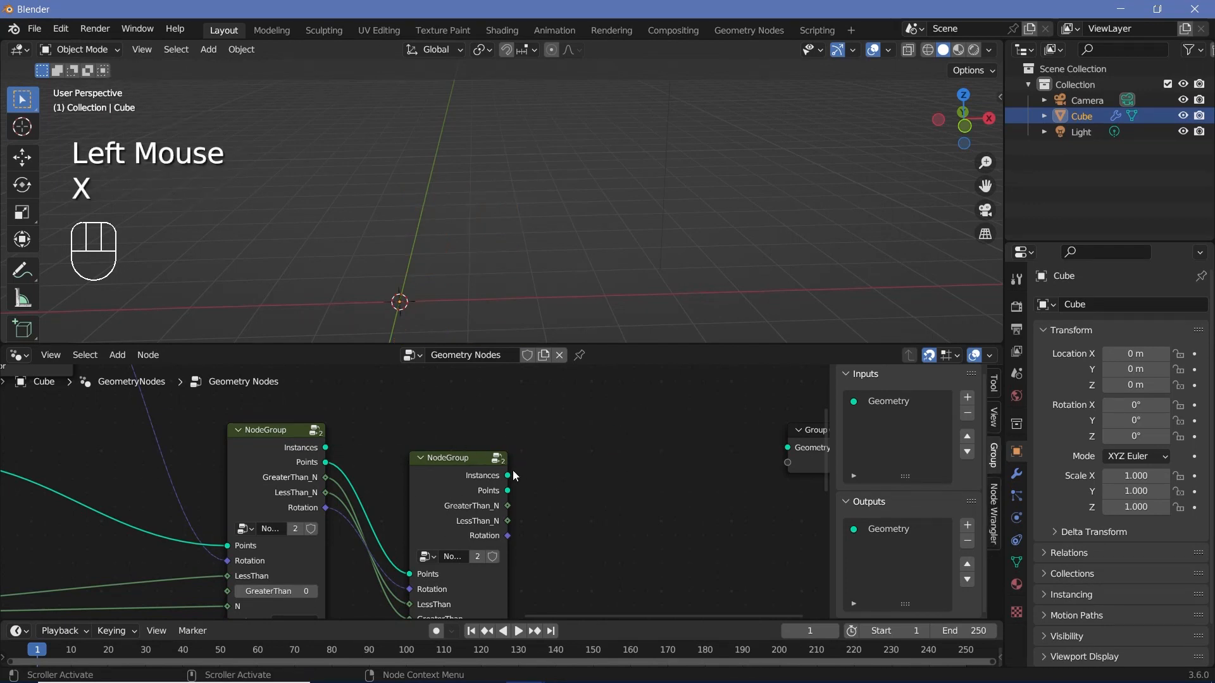
left_click_drag(509, 491, 730, 446)
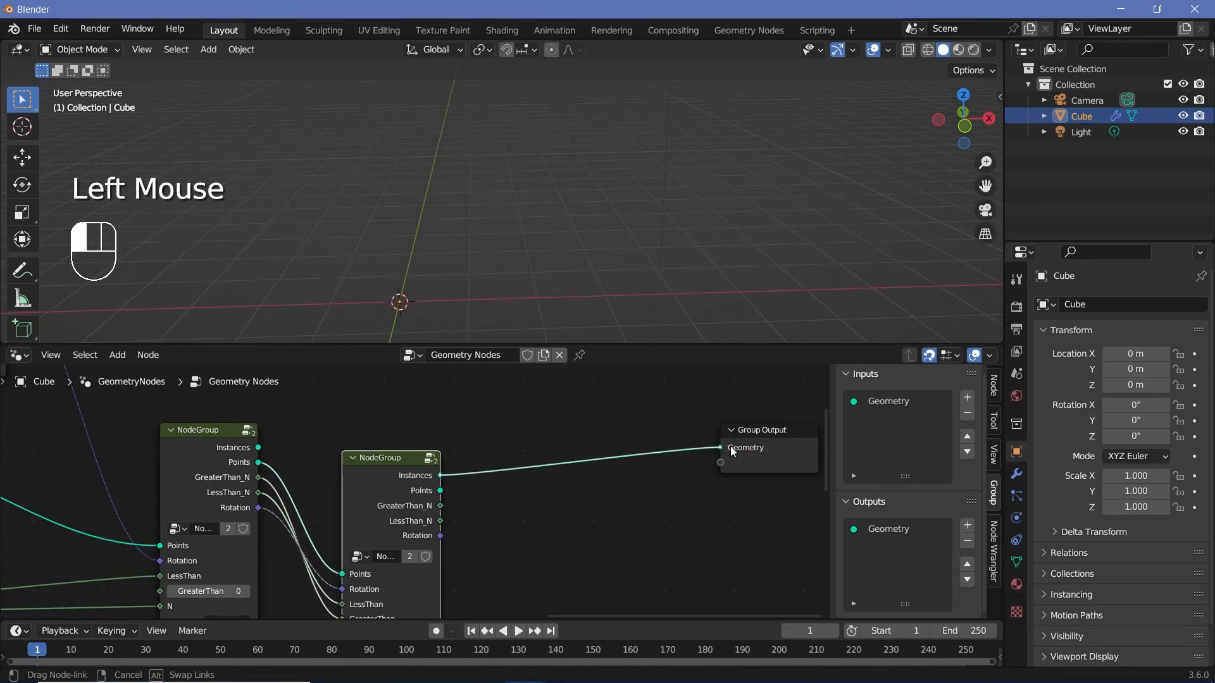
Step: Inside the node group, add a Join Geometry node and connect its Geometry input to a new input on the Group Input node
middle_click_drag(371, 519, 561, 494)
scroll(561, 494, "up", 1)
left_click(413, 395)
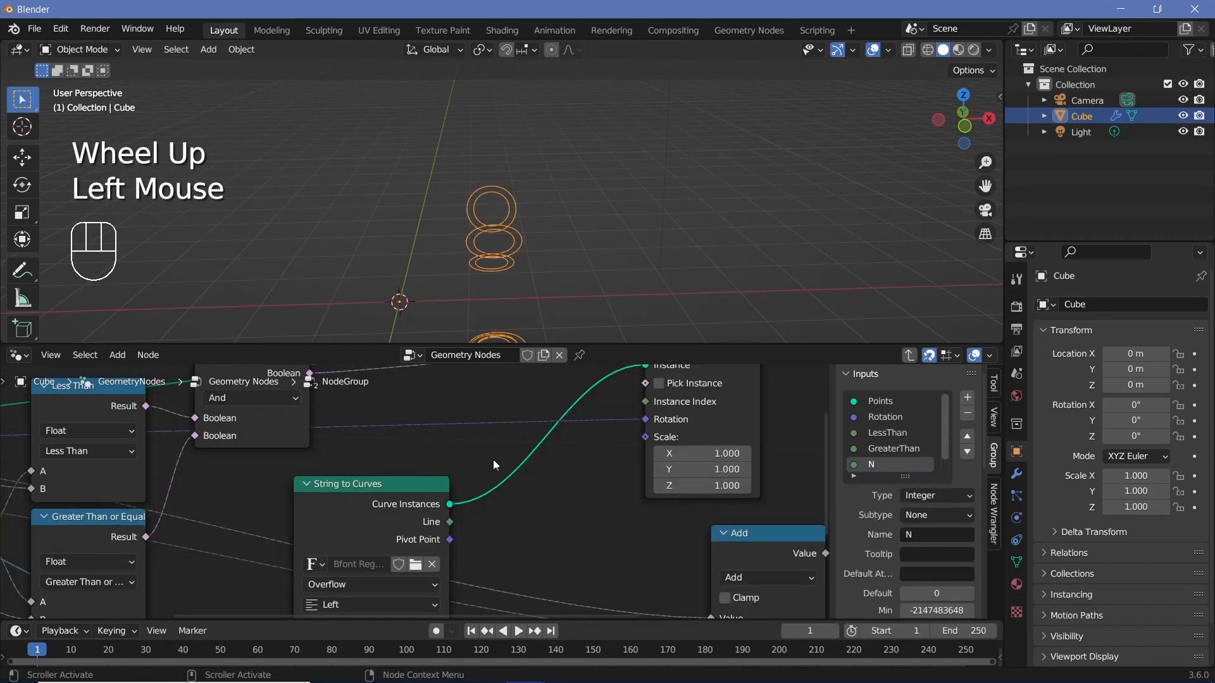
scroll(506, 462, "down", 4)
middle_click_drag(637, 480, 564, 514)
key("shift+a")
left_click(612, 348)
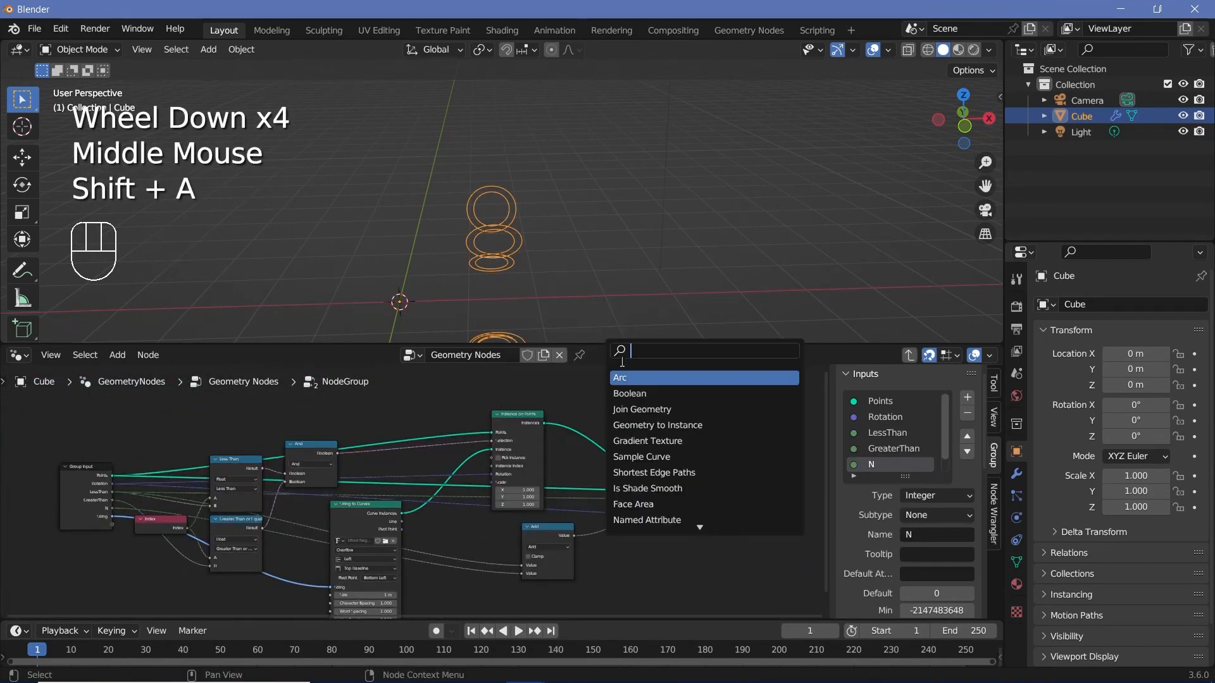
type("jo")
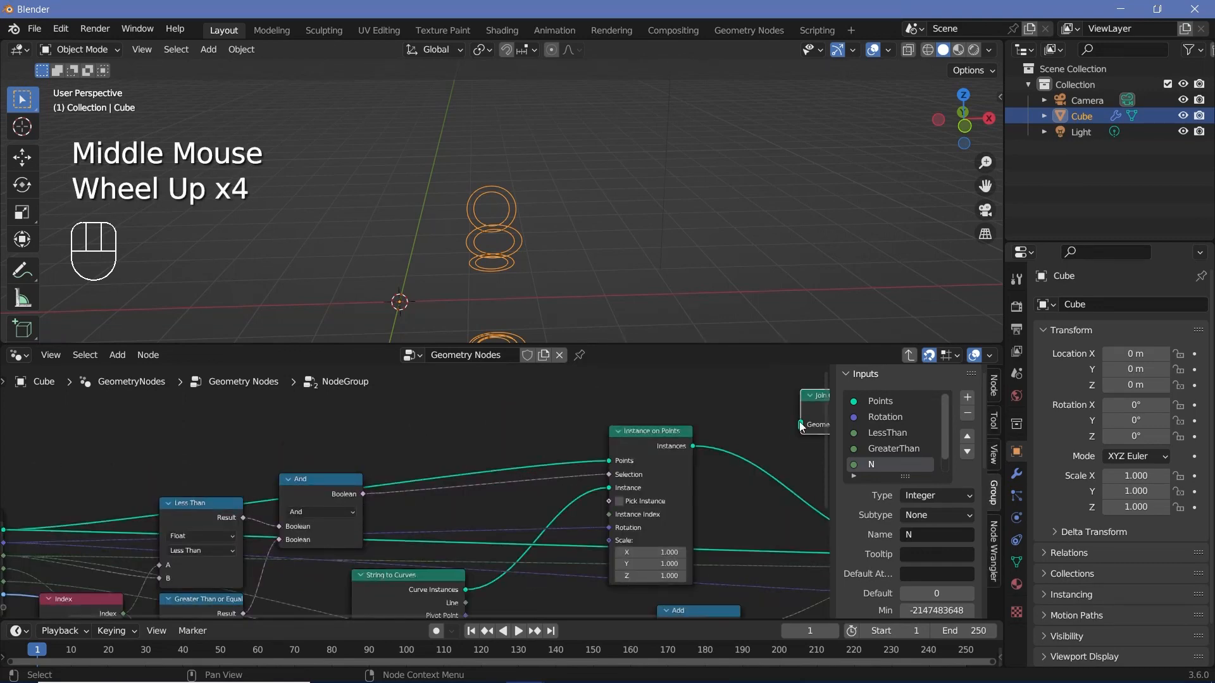
left_click_drag(799, 425, 130, 500)
Step: Rename the new Geometry group input to JoinedInstance and move it to the top of the group's inputs
scroll(886, 459, "down", 5)
double_click(888, 463)
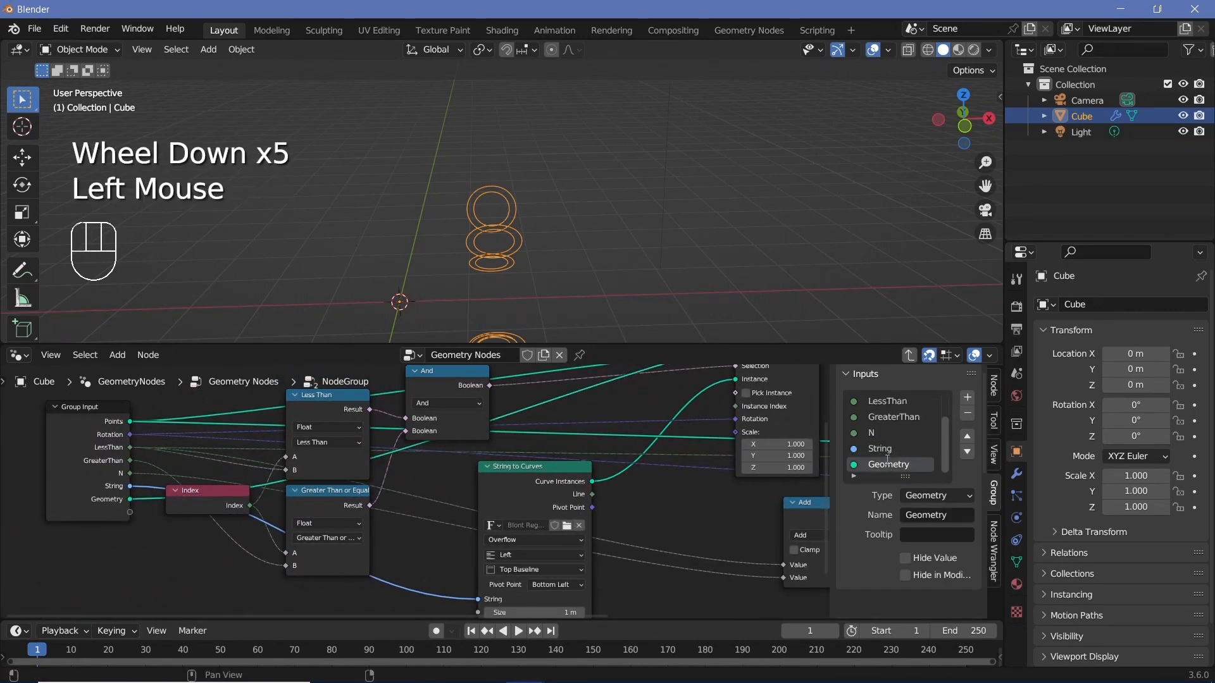
type("JoinedInstance")
key("Return")
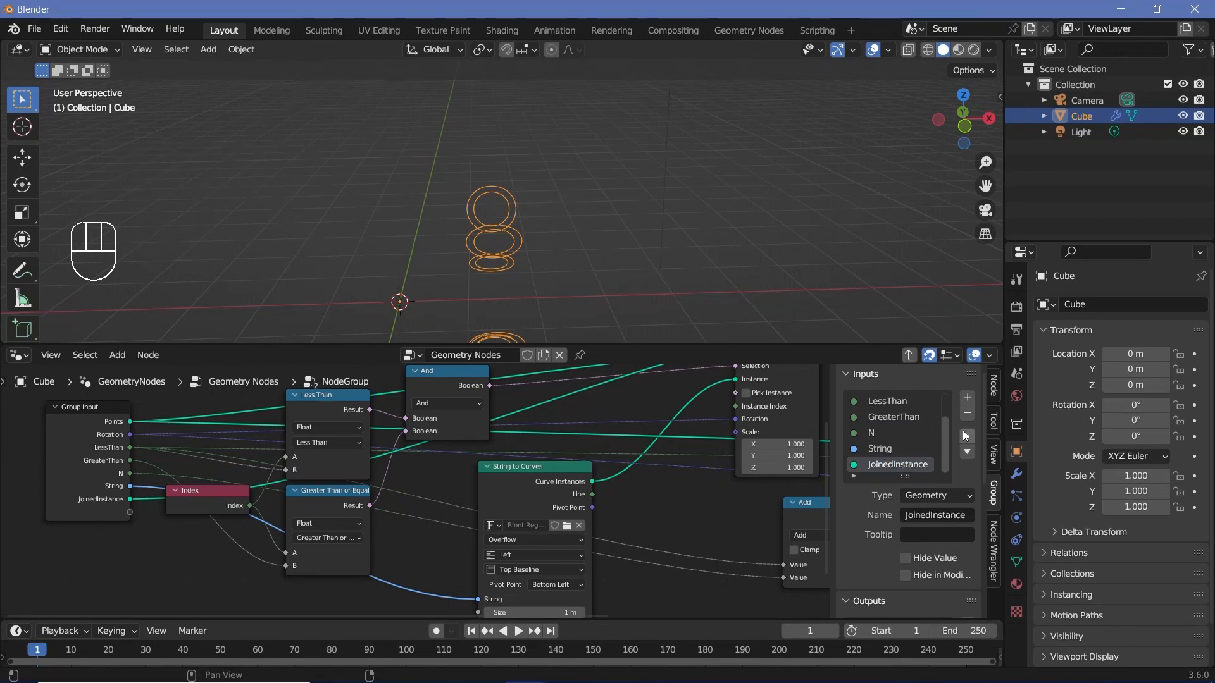
left_click(966, 437)
left_click(966, 437)
left_click(966, 437)
left_click(966, 436)
left_click(966, 437)
left_click(966, 436)
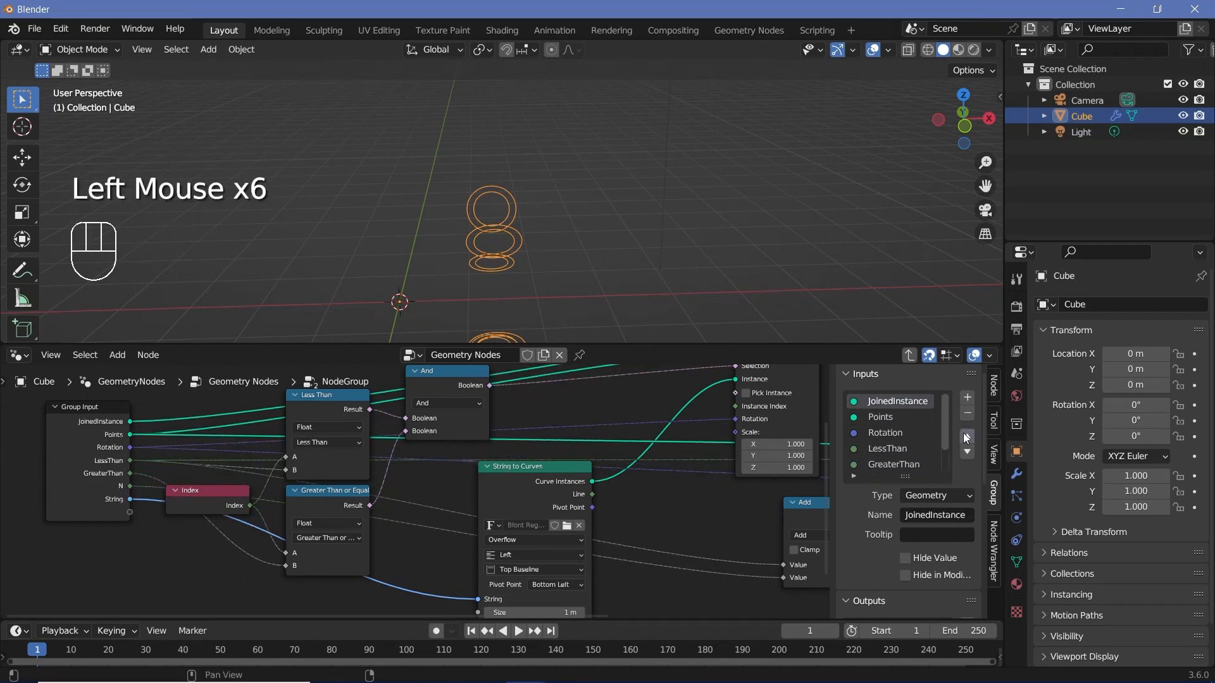
Step: Link Instance on Points' Instances output into Join Geometry, and Join Geometry's output to the Group Output's Instances socket
middle_click_drag(661, 437, 389, 537)
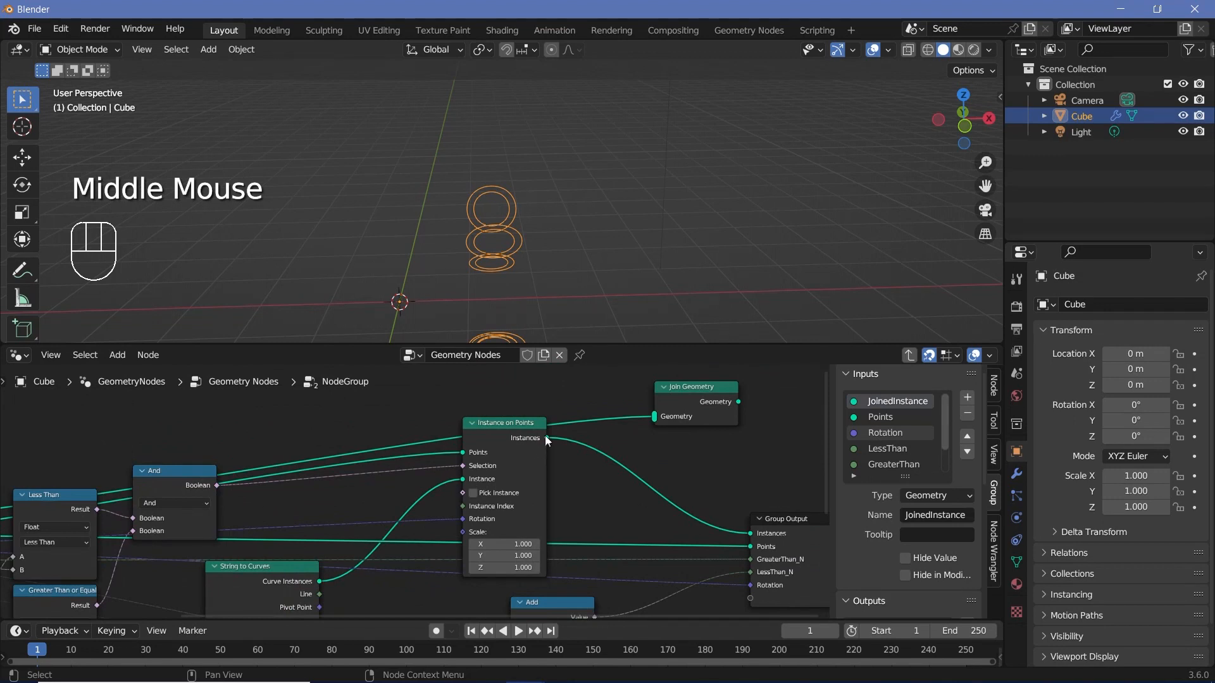
left_click_drag(545, 435, 654, 417)
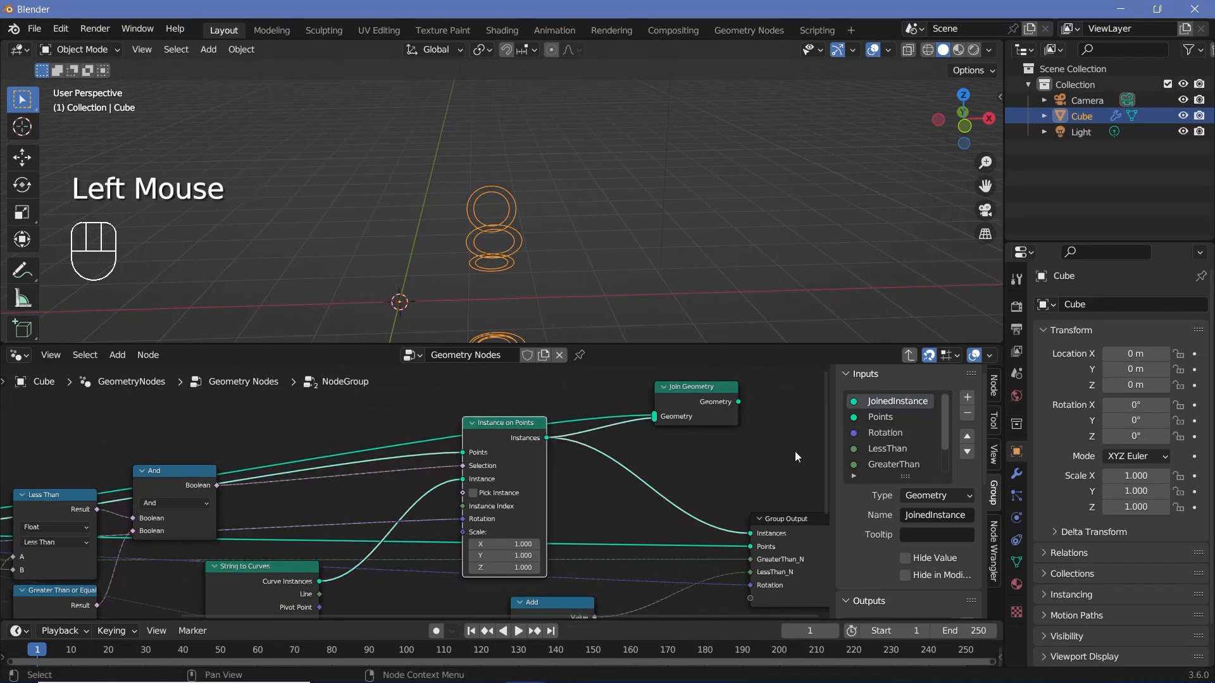
left_click_drag(738, 402, 747, 529)
left_click_drag(695, 403, 647, 464)
middle_click_drag(785, 560, 746, 510)
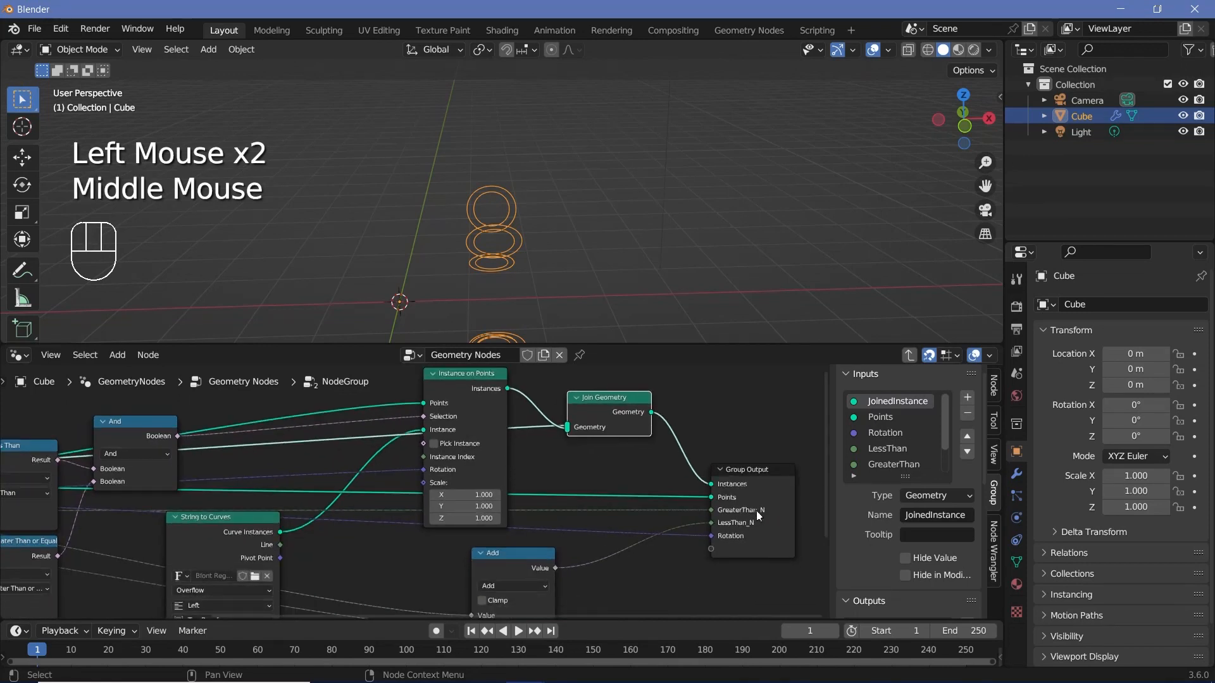
Step: Reorder the group's outputs so that Rotation follows Points and LessThan_N comes before GreaterThan_N
scroll(861, 516, "down", 4)
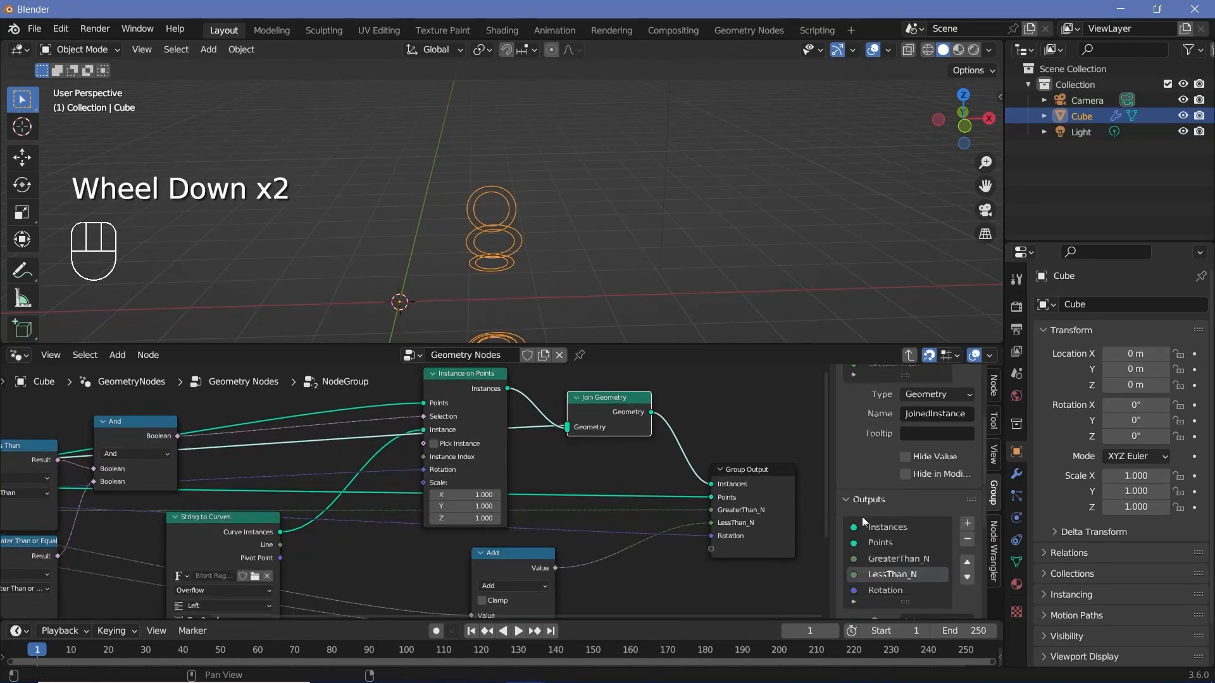
left_click(967, 530)
left_click(966, 509)
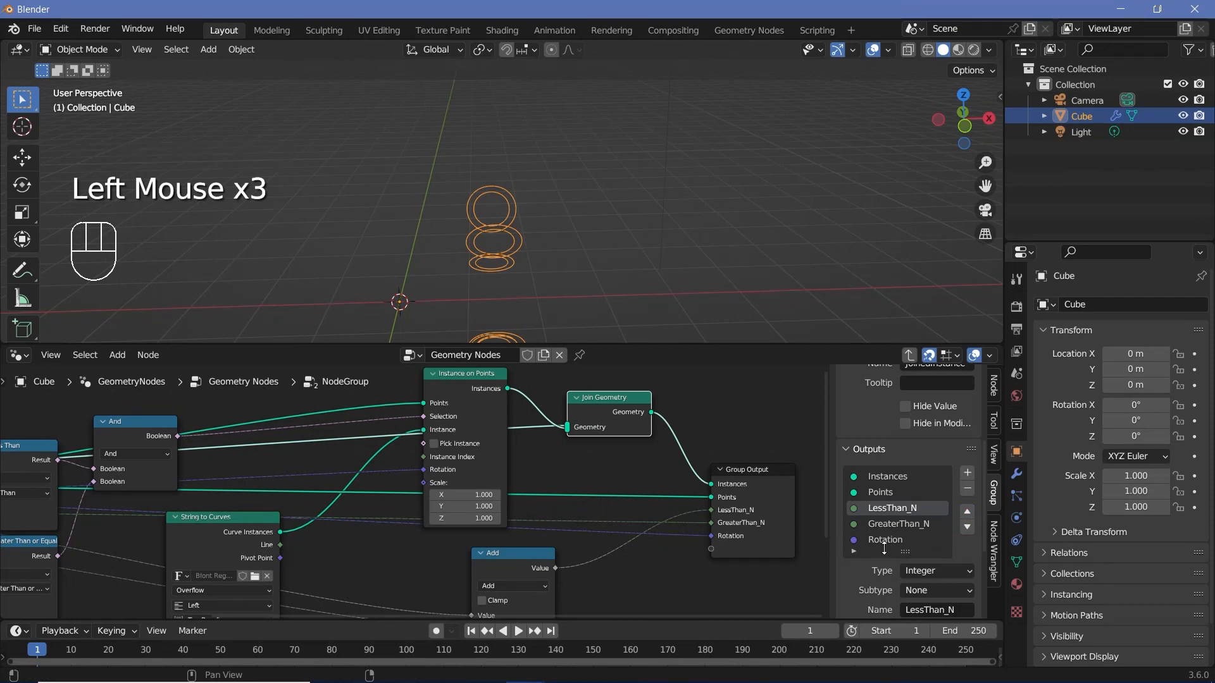
left_click(941, 539)
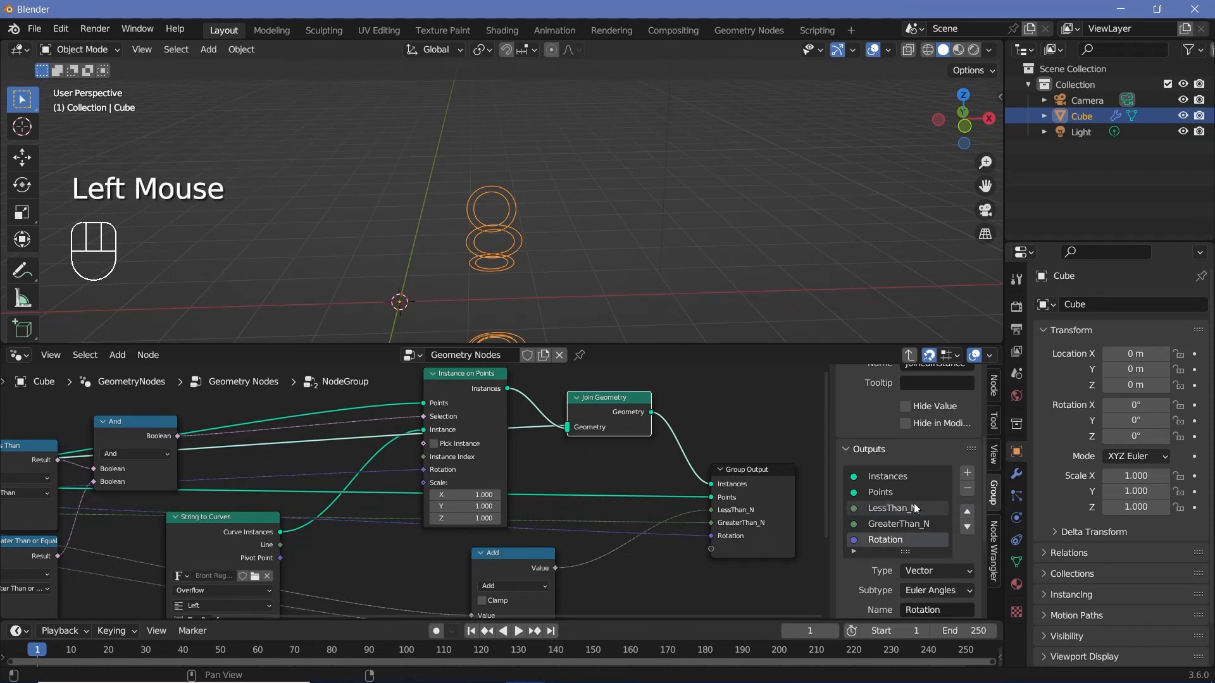
left_click(967, 511)
left_click(967, 510)
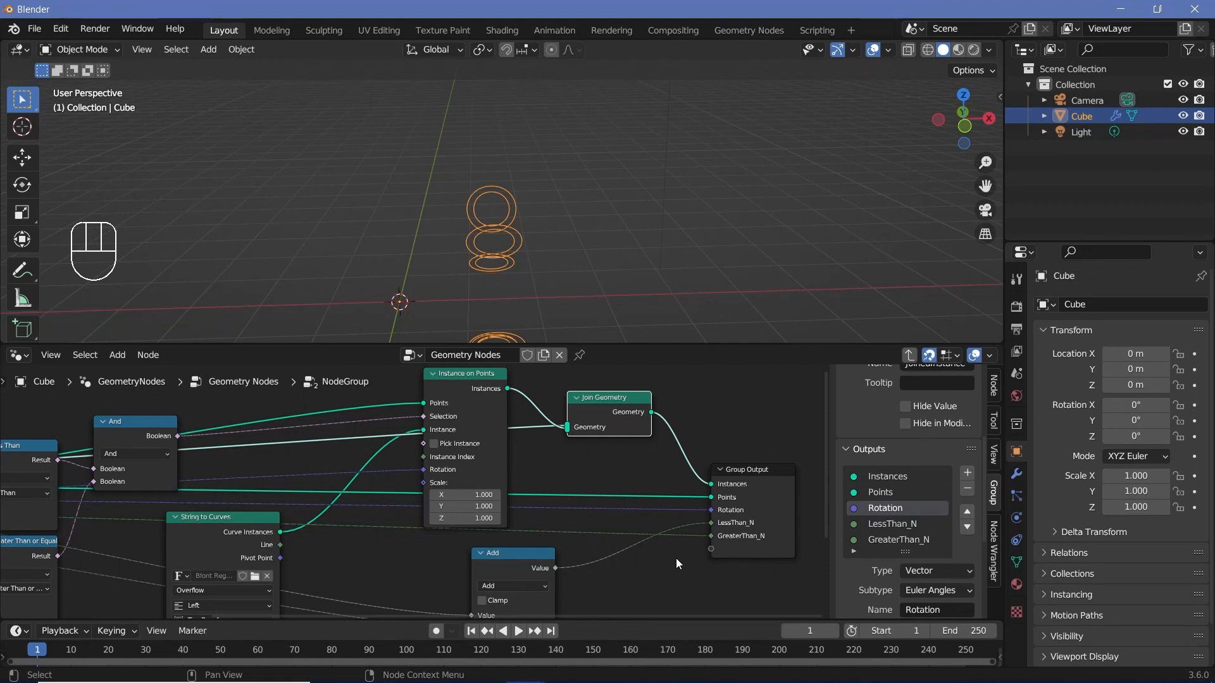
scroll(676, 558, "down", 3)
Step: Return to the main node tree and link the first group's Instances output to the second group's JoinedInstance input
left_click(909, 355)
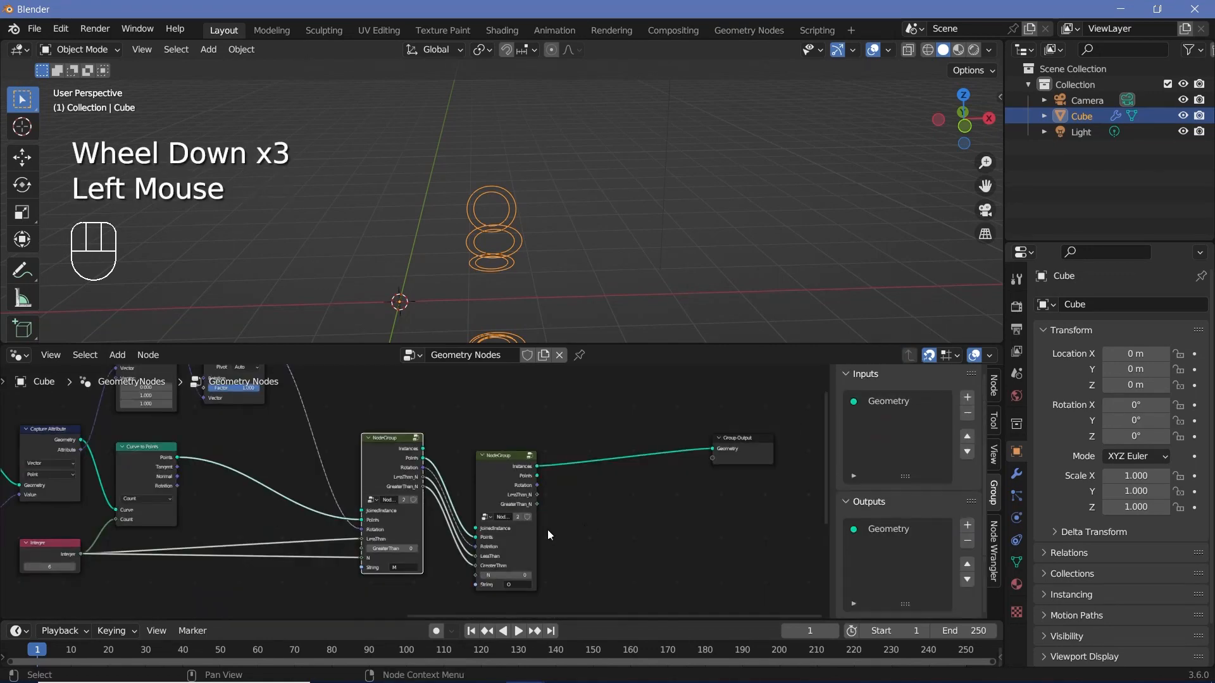
left_click(525, 525)
scroll(472, 464, "up", 2)
left_click(436, 444)
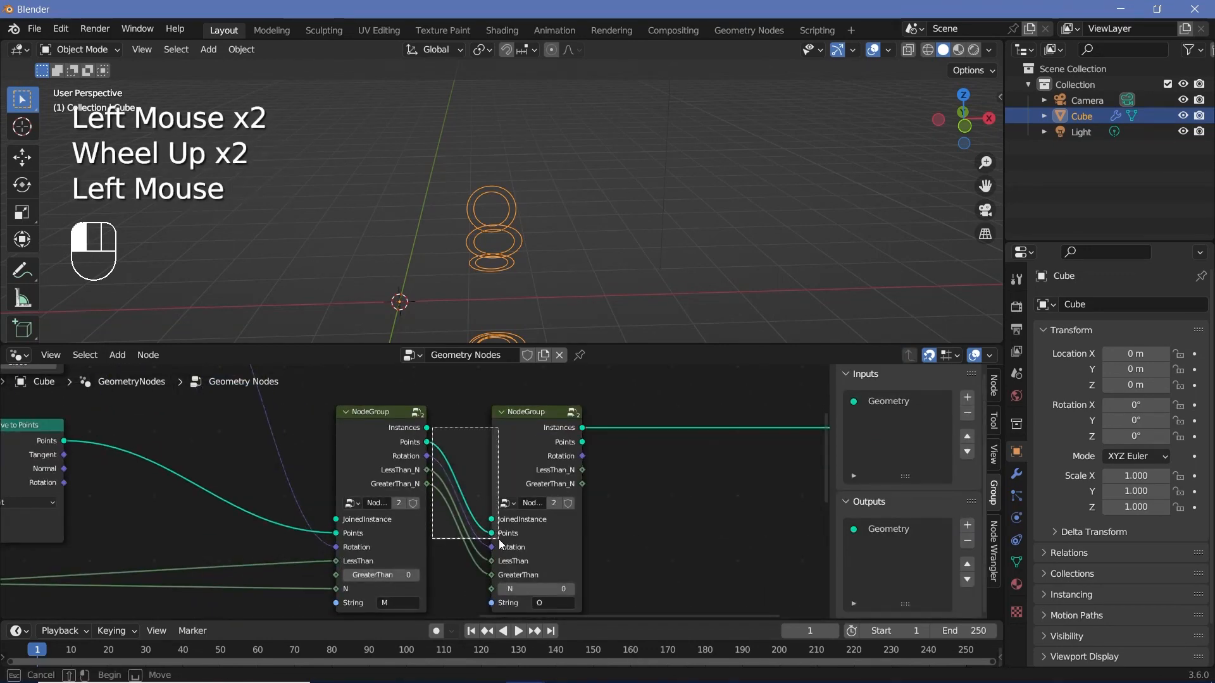
scroll(437, 568, "up", 2)
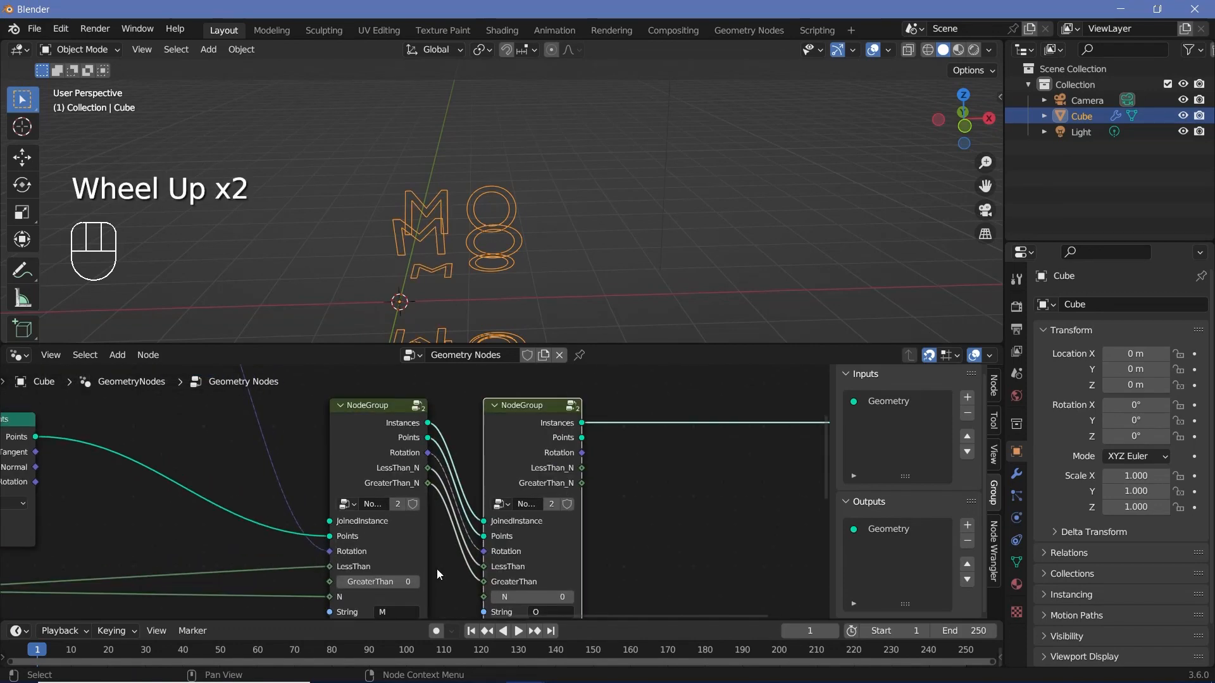
middle_click_drag(437, 568, 439, 507)
scroll(438, 506, "up", 2)
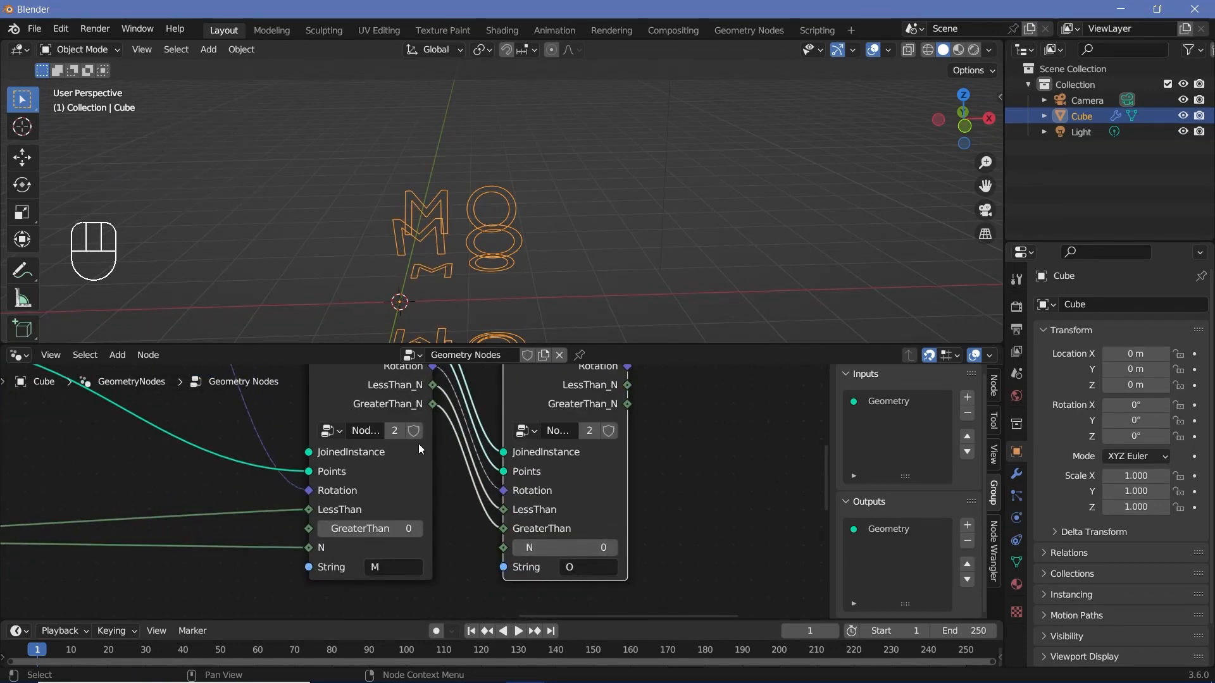
scroll(675, 524, "down", 2)
Step: Pass the N input through to a new output inside the group, and link the first group's N output to the second group's N input
middle_click_drag(692, 528, 693, 579)
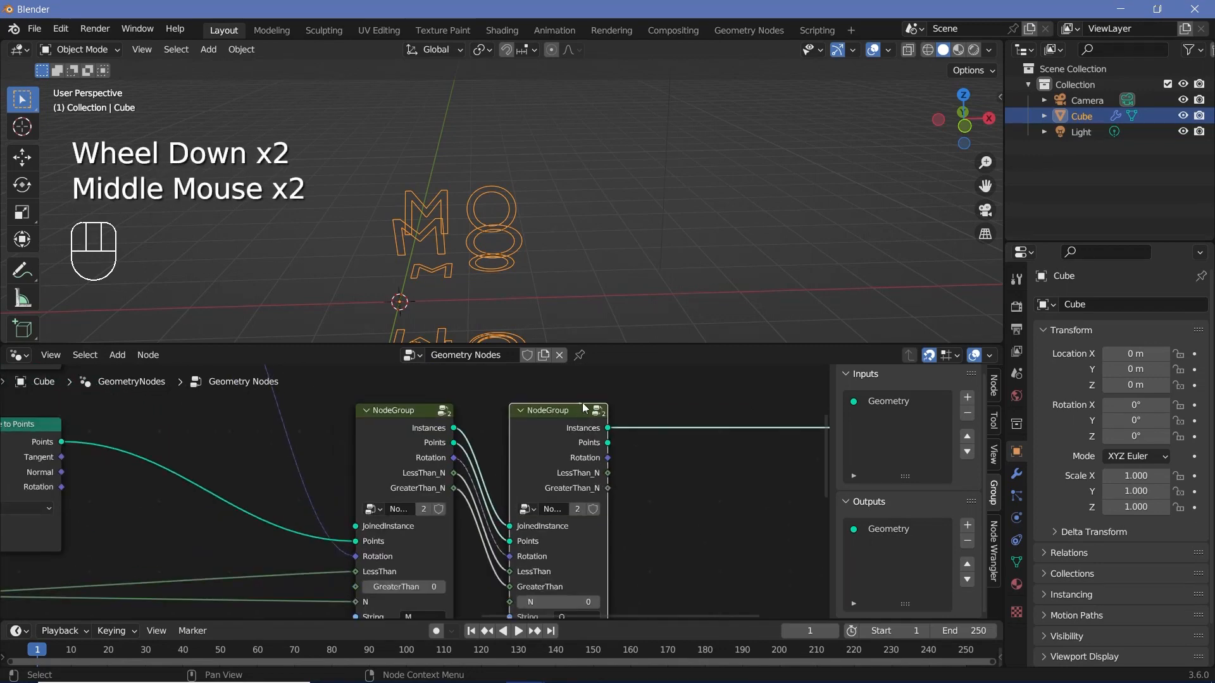
left_click(588, 407)
scroll(481, 449, "down", 2)
middle_click_drag(316, 488, 449, 492)
left_click_drag(241, 503, 626, 510)
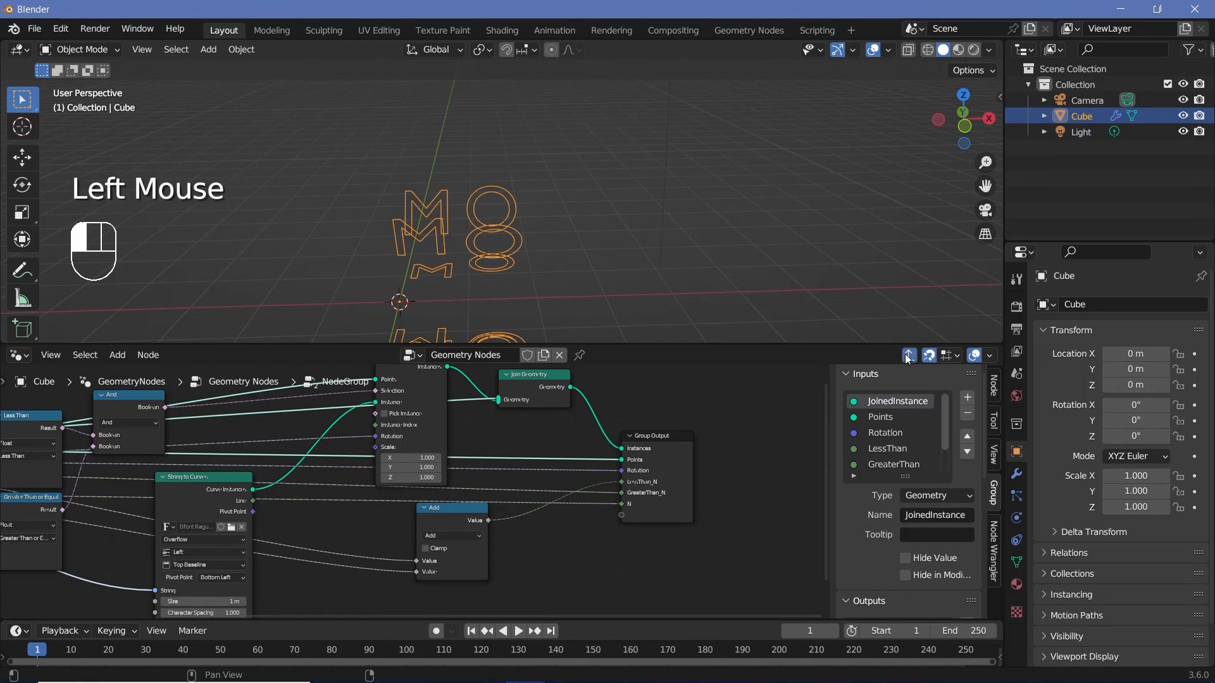
key("Tab")
left_click(441, 508)
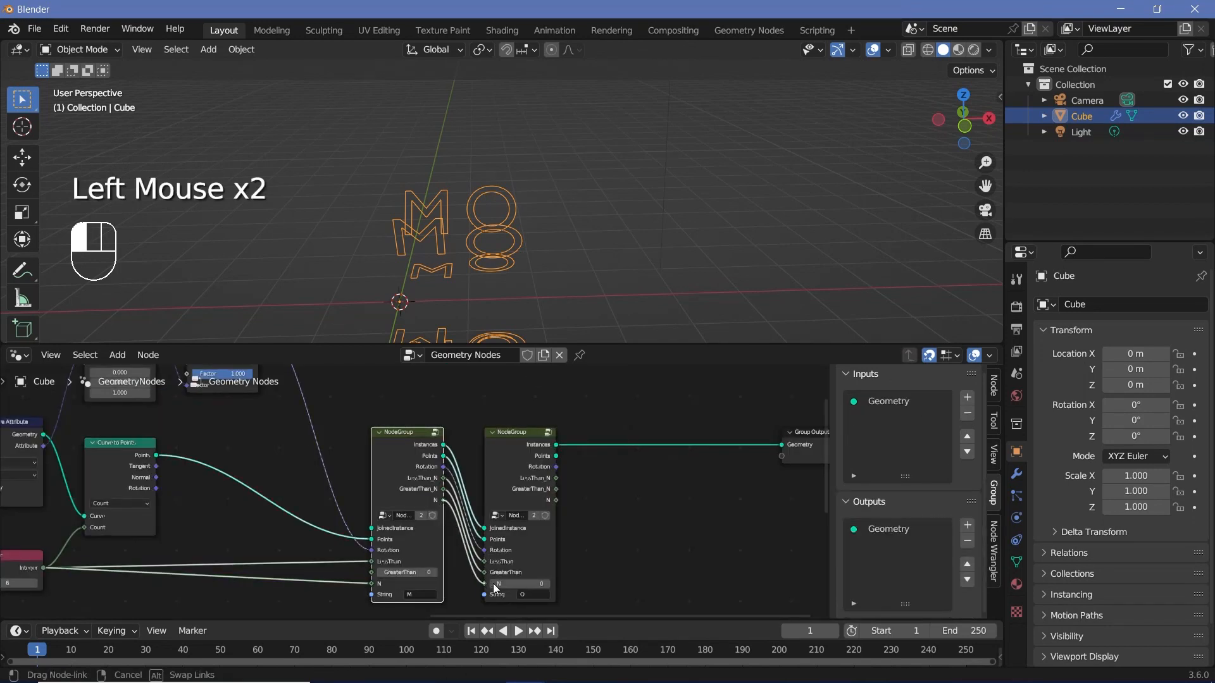
Step: Duplicate the second node group, insert the copy before the Group Output, and link the second group's remaining outputs to the copy's inputs
middle_click_drag(441, 508, 401, 506)
key("shift+d")
left_click(583, 463)
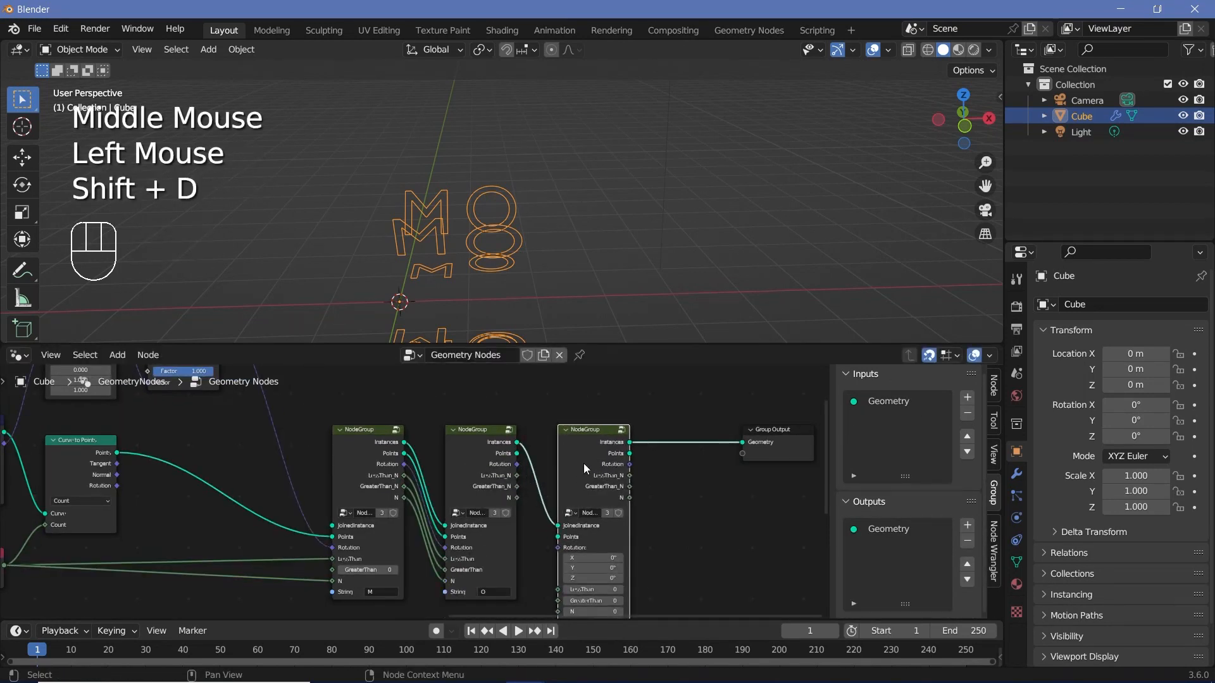
right_click_drag(480, 483, 560, 571, "alt")
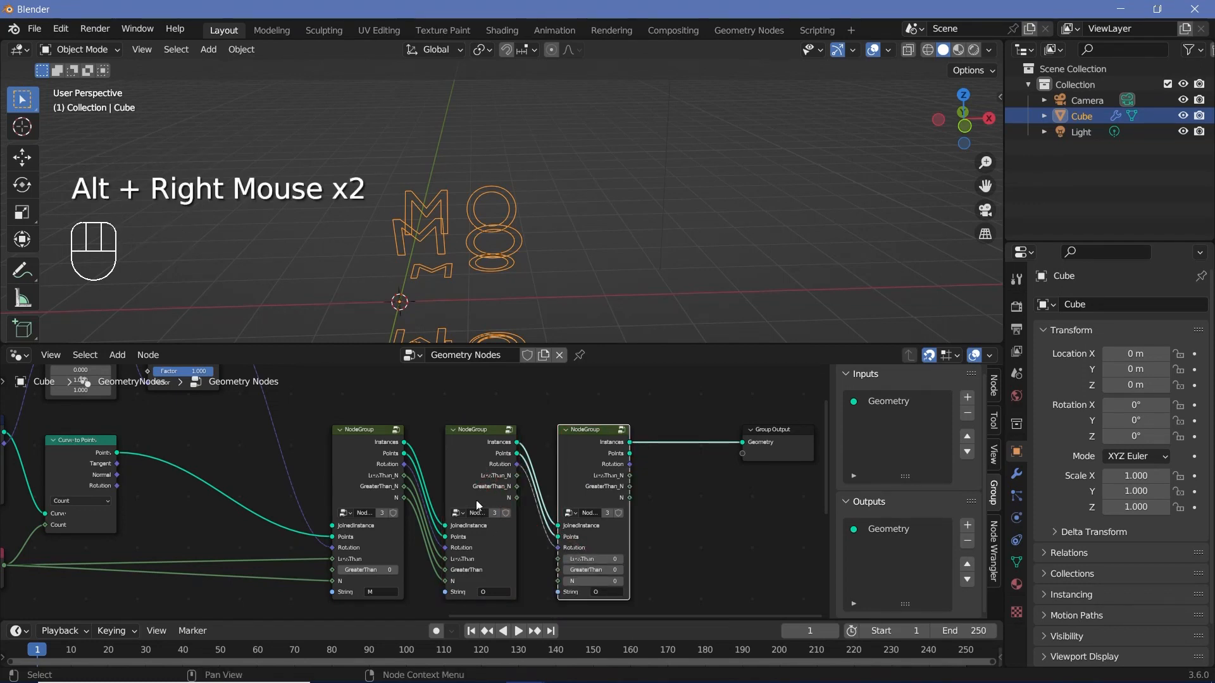
right_click_drag(504, 539, 573, 581, "alt")
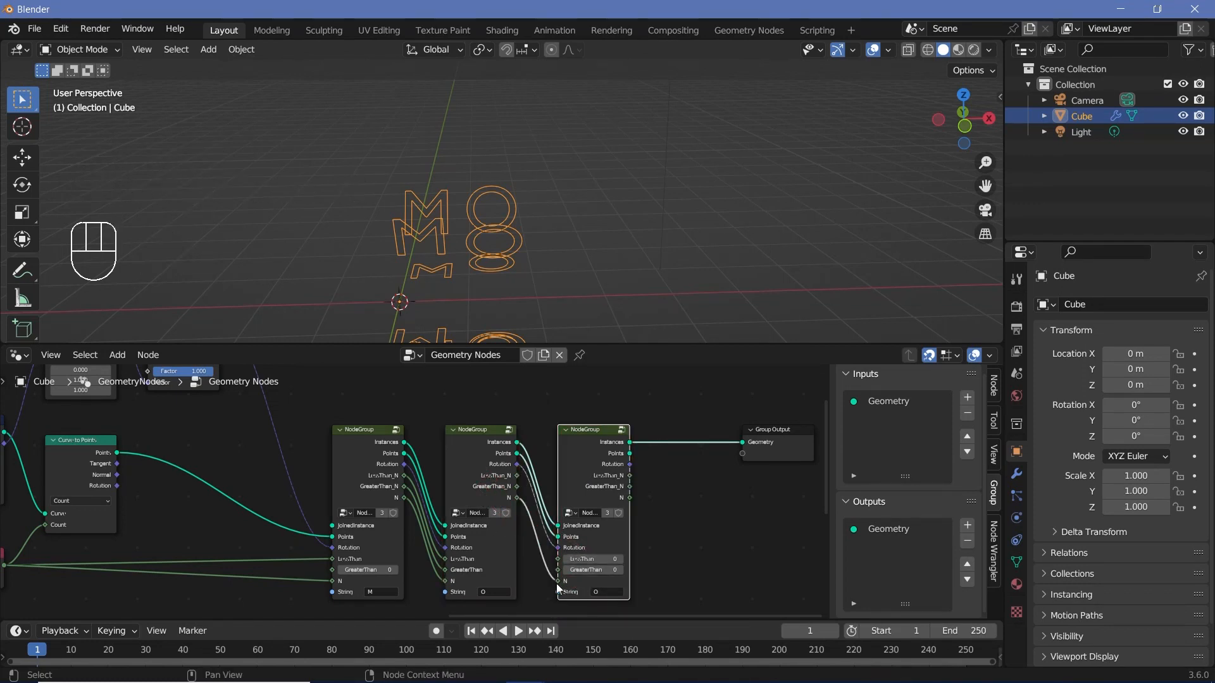
right_click_drag(475, 510, 589, 583, "alt")
Step: Rename the group's LessThan_N and GreaterThan_N outputs to LessThan and GreaterThan, and link them to the third group's matching inputs in the main tree
scroll(589, 585, "up", 4)
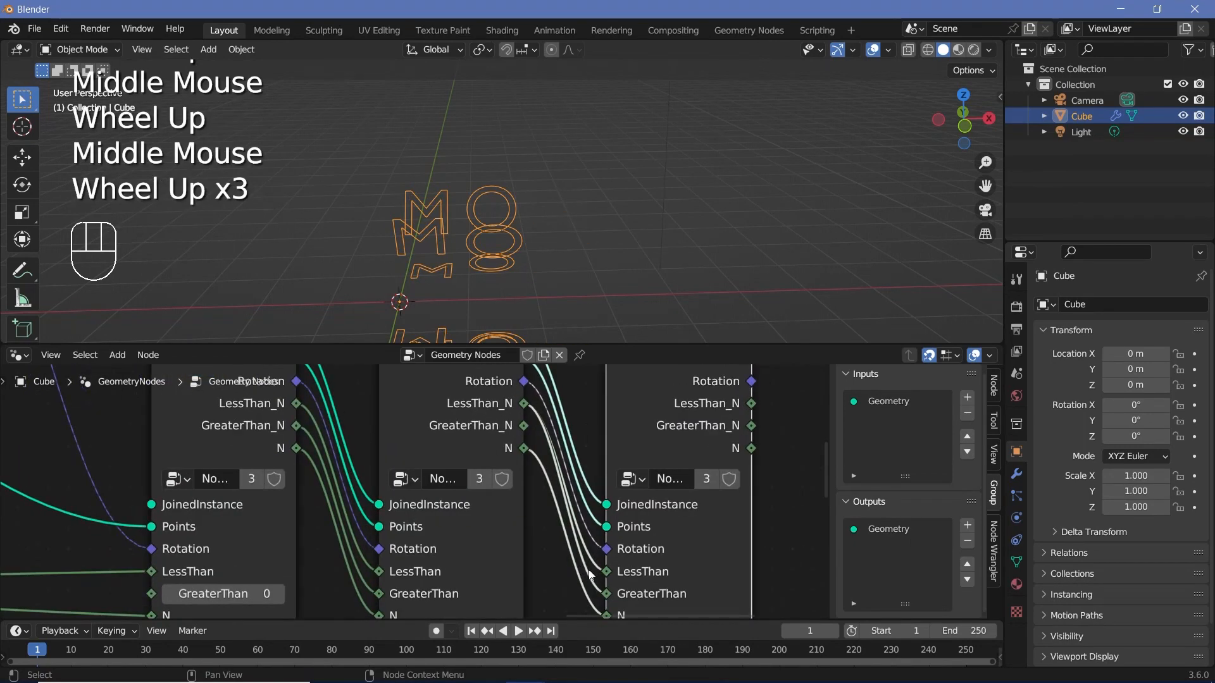
middle_click_drag(496, 416, 473, 480)
left_click(516, 468)
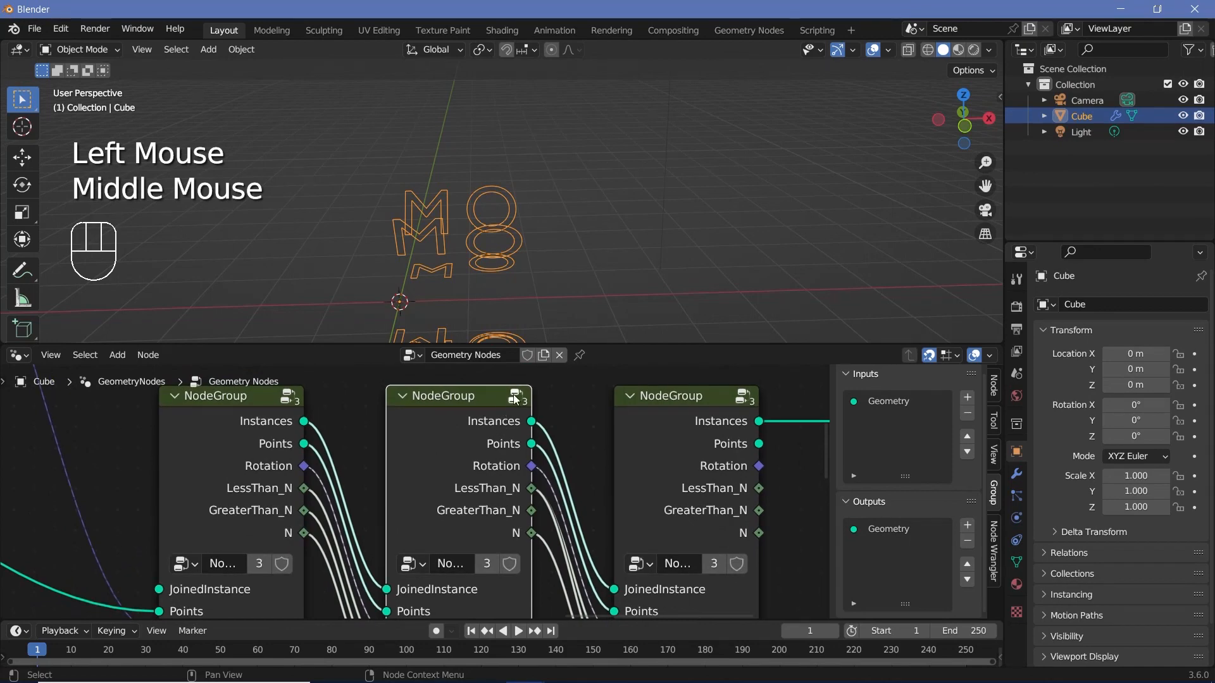
left_click(516, 400)
scroll(890, 574, "down", 5)
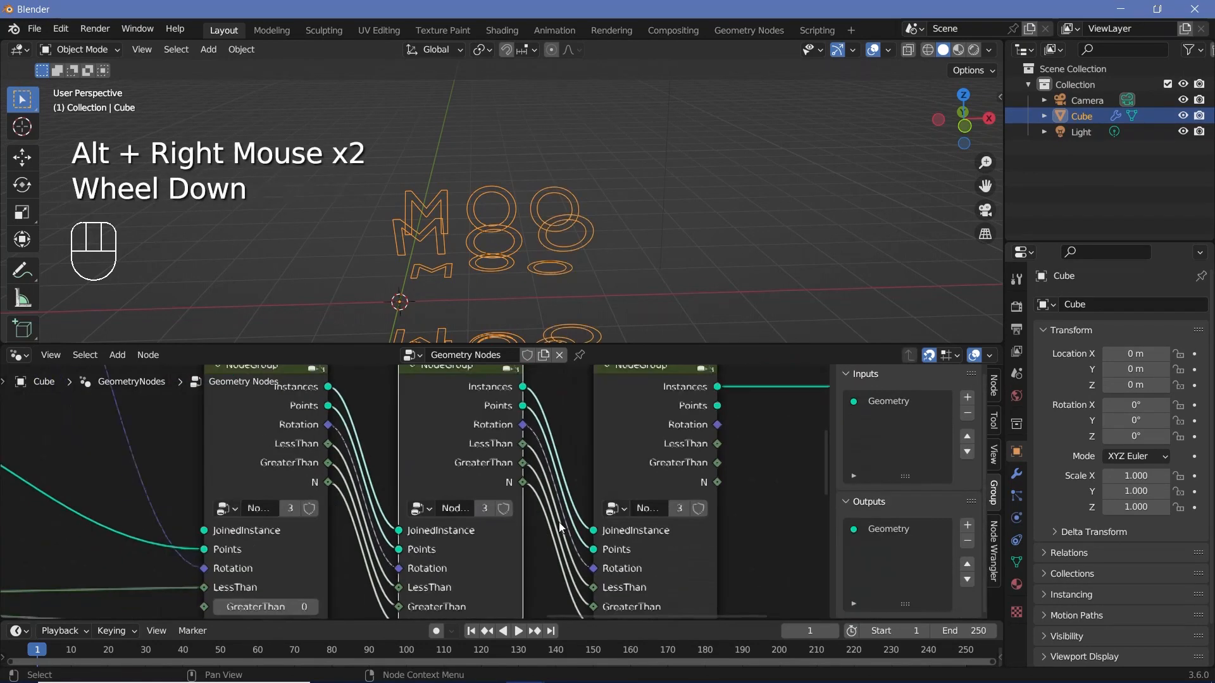
scroll(561, 527, "down", 1)
middle_click_drag(561, 527, 557, 481)
scroll(563, 479, "down", 1)
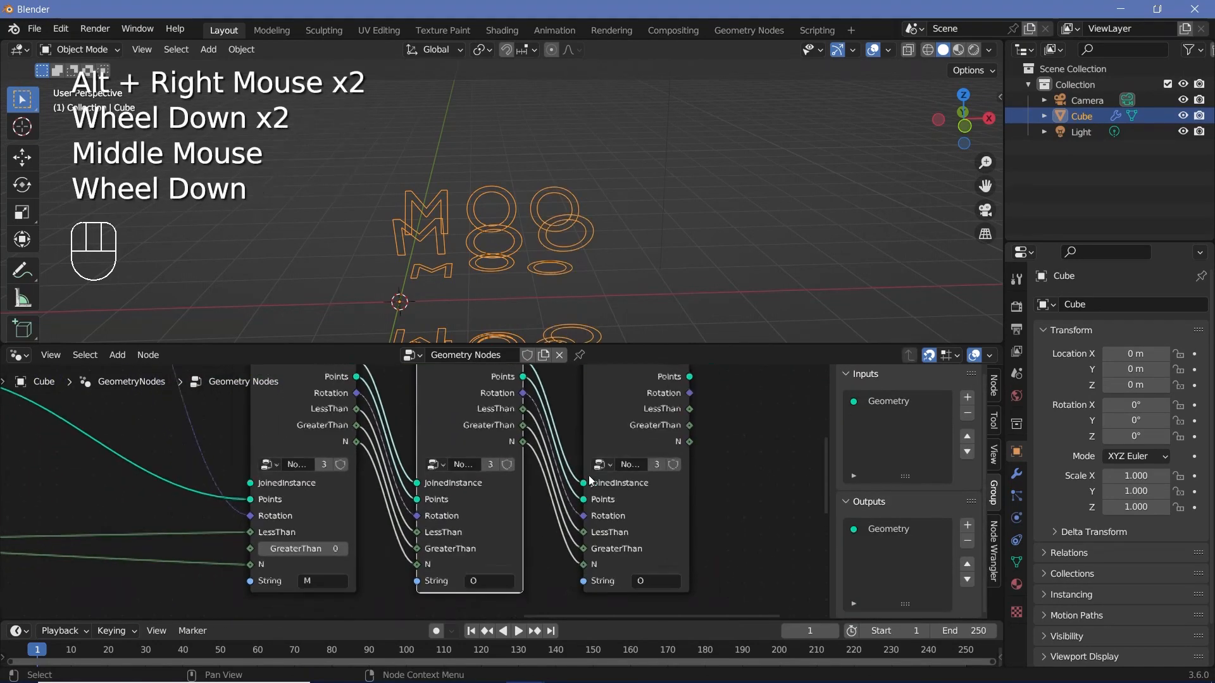
Step: Set the third node group's String input to T
scroll(588, 476, "down", 2)
left_click(611, 562)
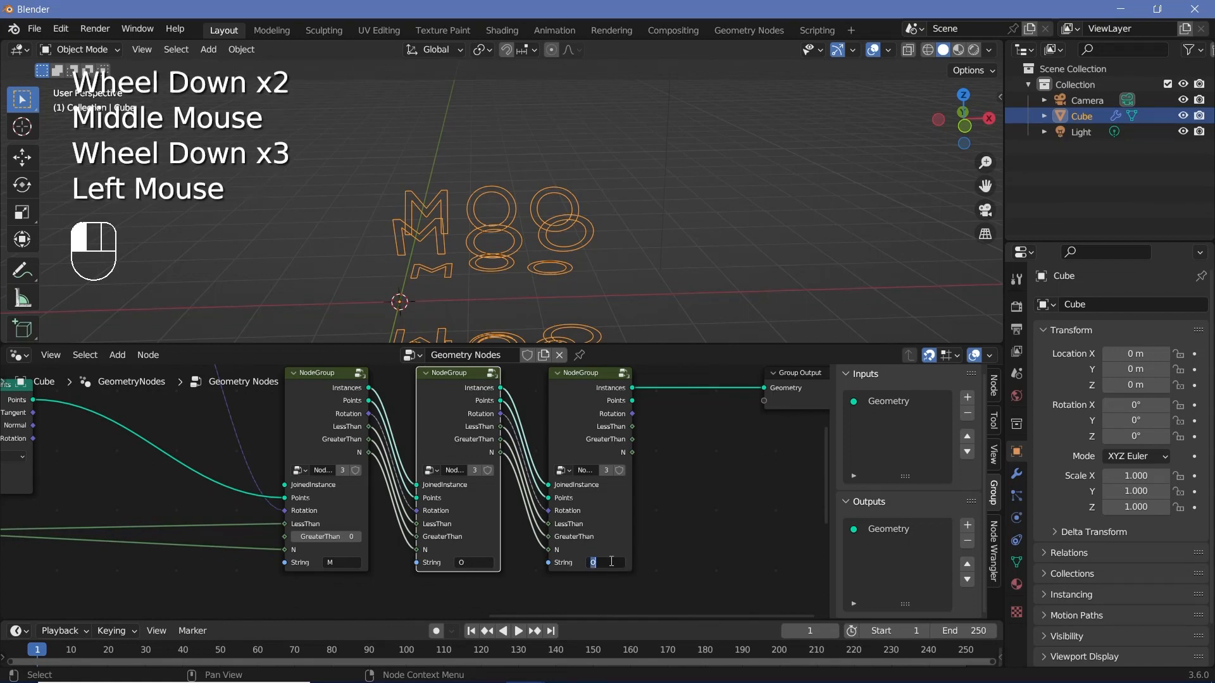
type("T")
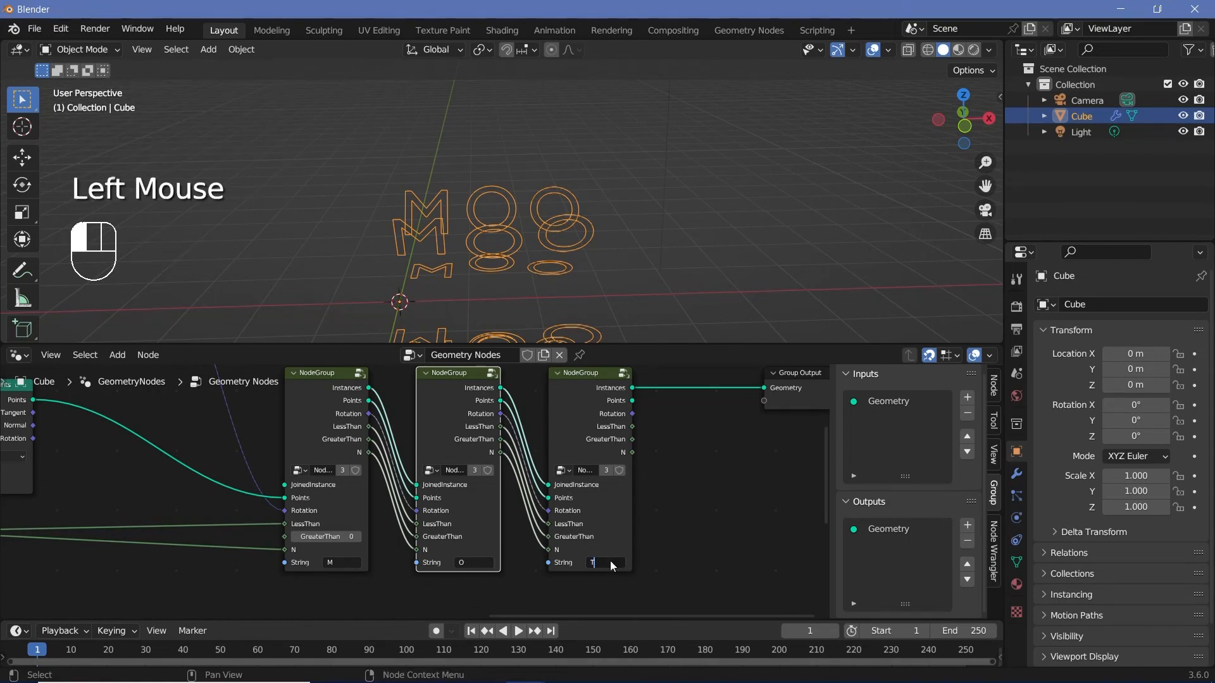
key("Return")
Step: Make room before the Group Output, duplicate the third node group, and insert the copy on the link to the Group Output
middle_click_drag(759, 444, 536, 509)
left_click_drag(602, 457, 734, 459)
left_click(405, 579)
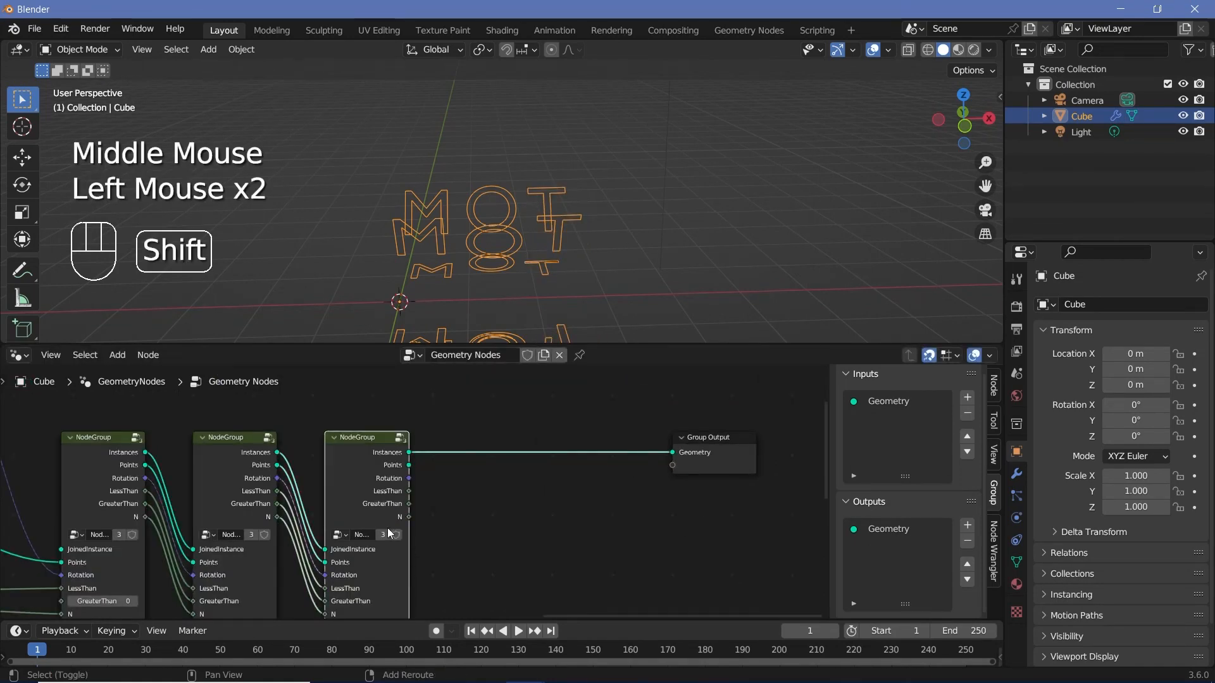
key("shift+d")
left_click(507, 525)
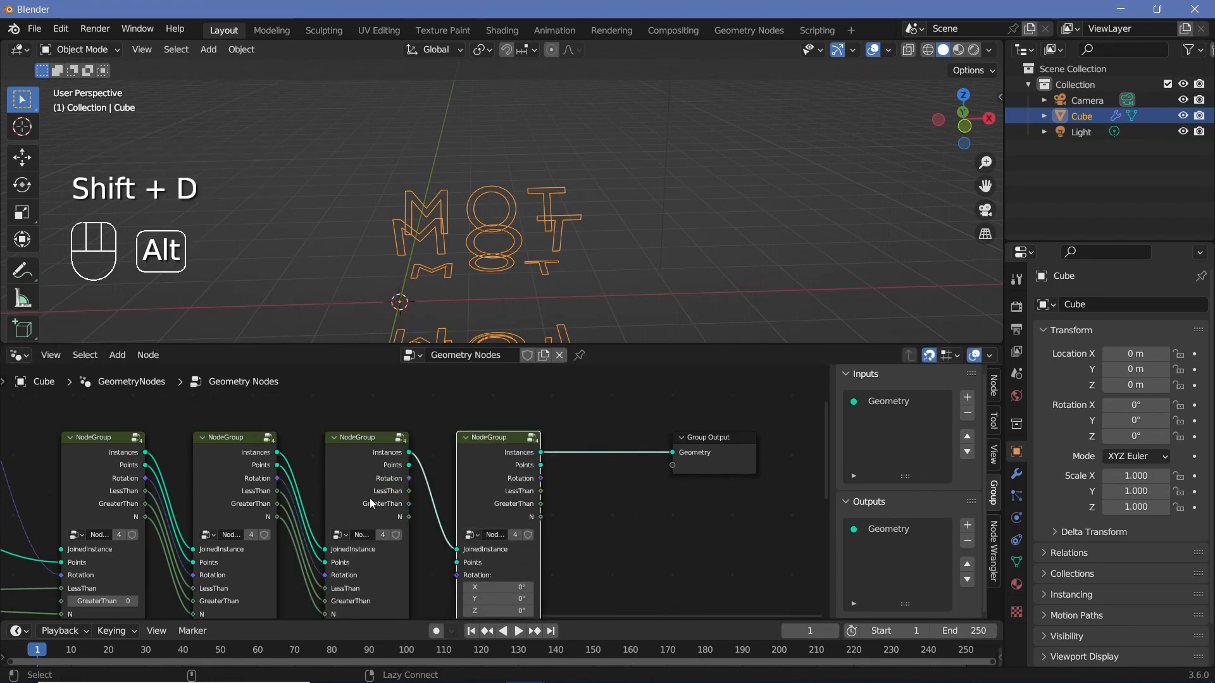
Step: Link the third node group's Points, Rotation, LessThan, GreaterThan and N outputs to the matching inputs of the fourth group
right_click_drag(437, 550, 560, 613, "alt")
right_click_drag(378, 520, 493, 591, "alt")
right_click_drag(397, 549, 490, 598, "alt")
right_click_drag(385, 551, 477, 614, "alt")
right_click_drag(428, 580, 487, 608, "alt")
scroll(545, 556, "down", 2)
middle_click_drag(545, 555, 561, 530)
scroll(578, 560, "up", 2)
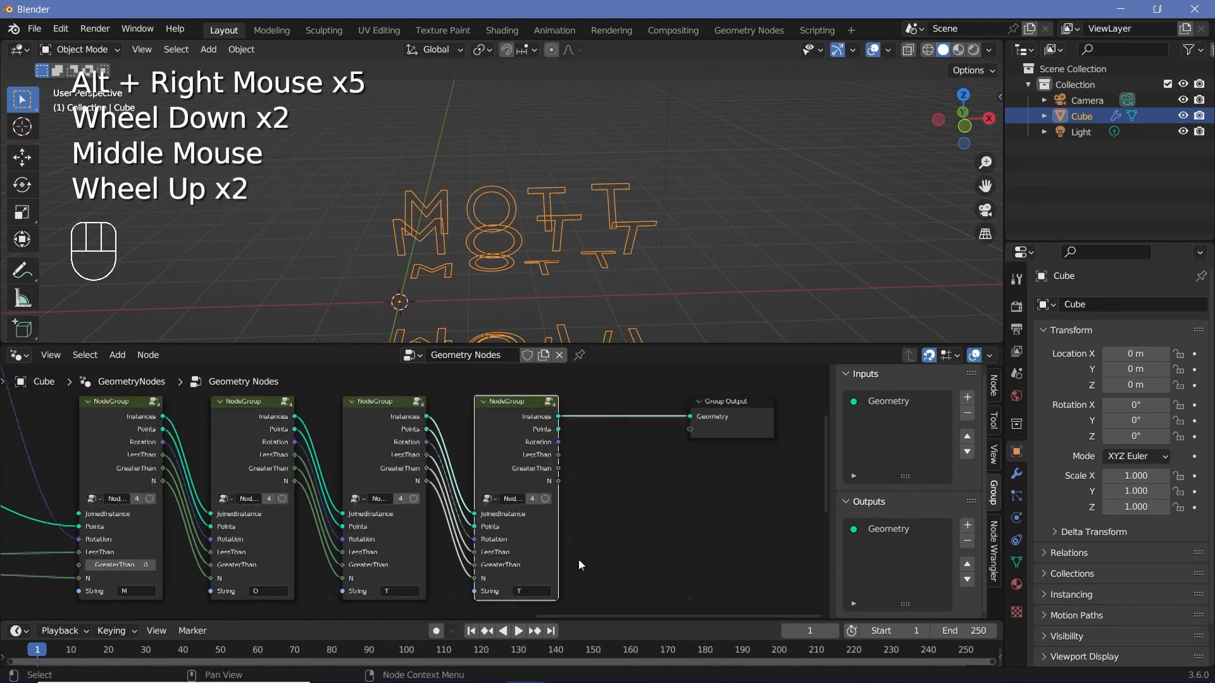
Step: Set the fourth node group's String input to I
left_click(531, 590)
type("I")
key("Return")
scroll(533, 562, "down", 2)
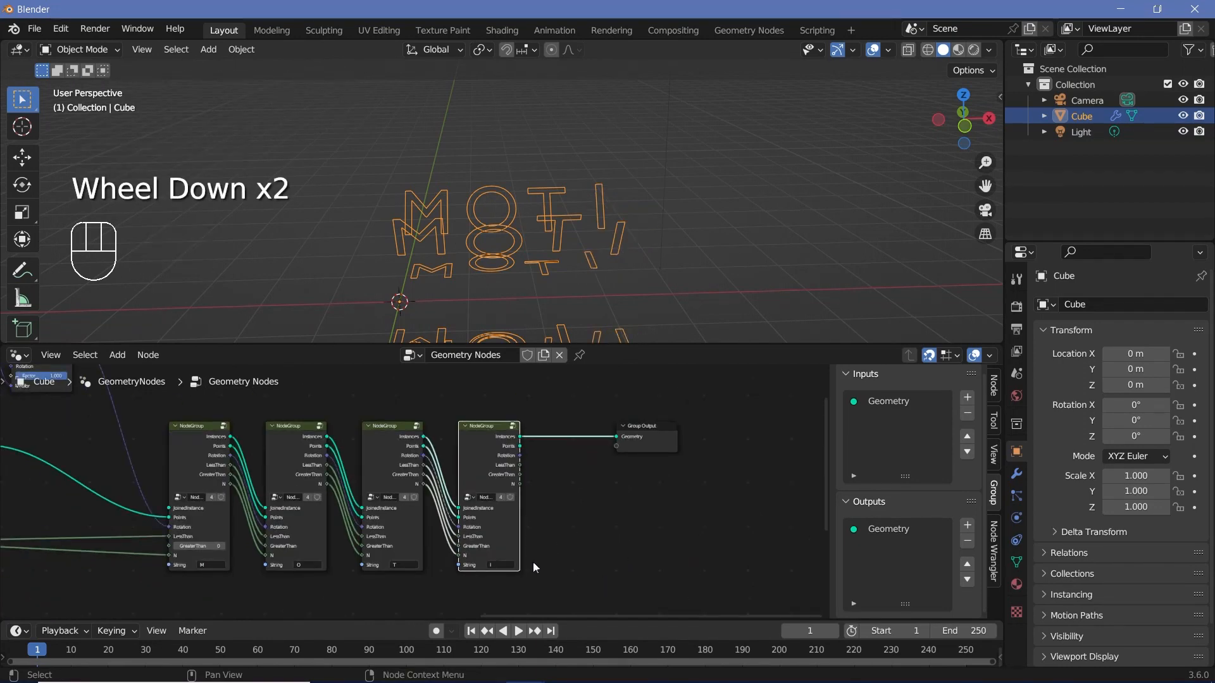
Step: Set the Integer node feeding the 0.800 Multiply node to 7
middle_click_drag(532, 561, 280, 400)
scroll(281, 400, "up", 3)
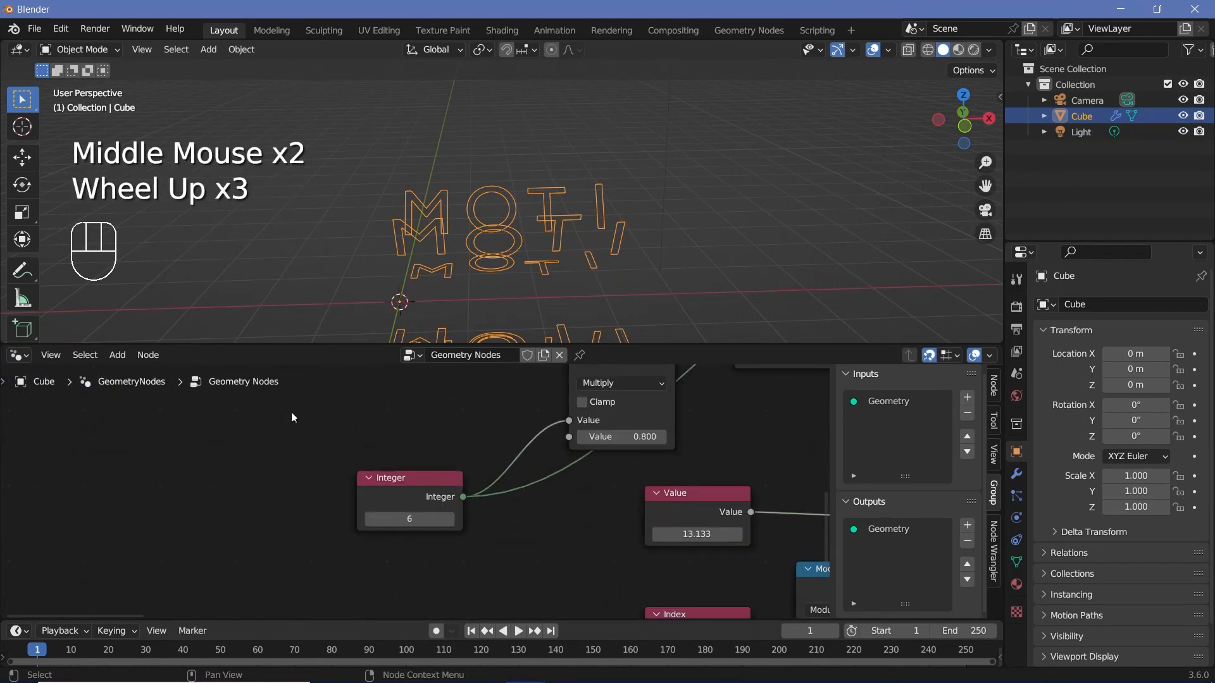
scroll(424, 493, "up", 2)
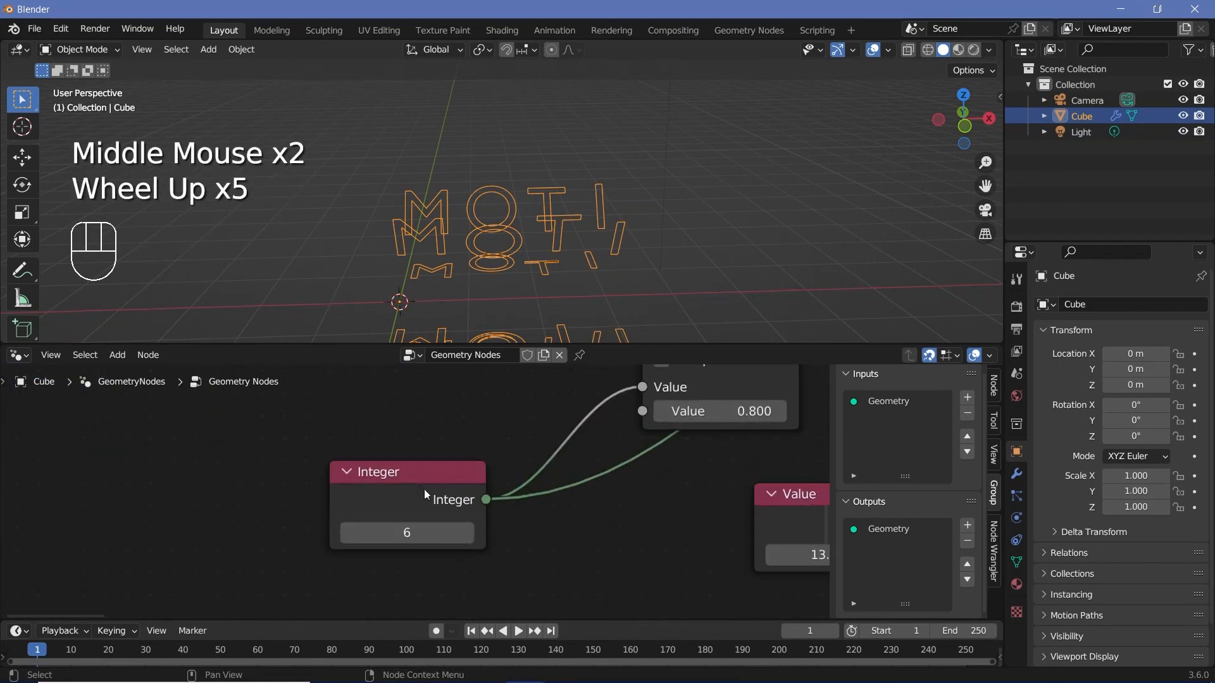
left_click(414, 532)
type("3")
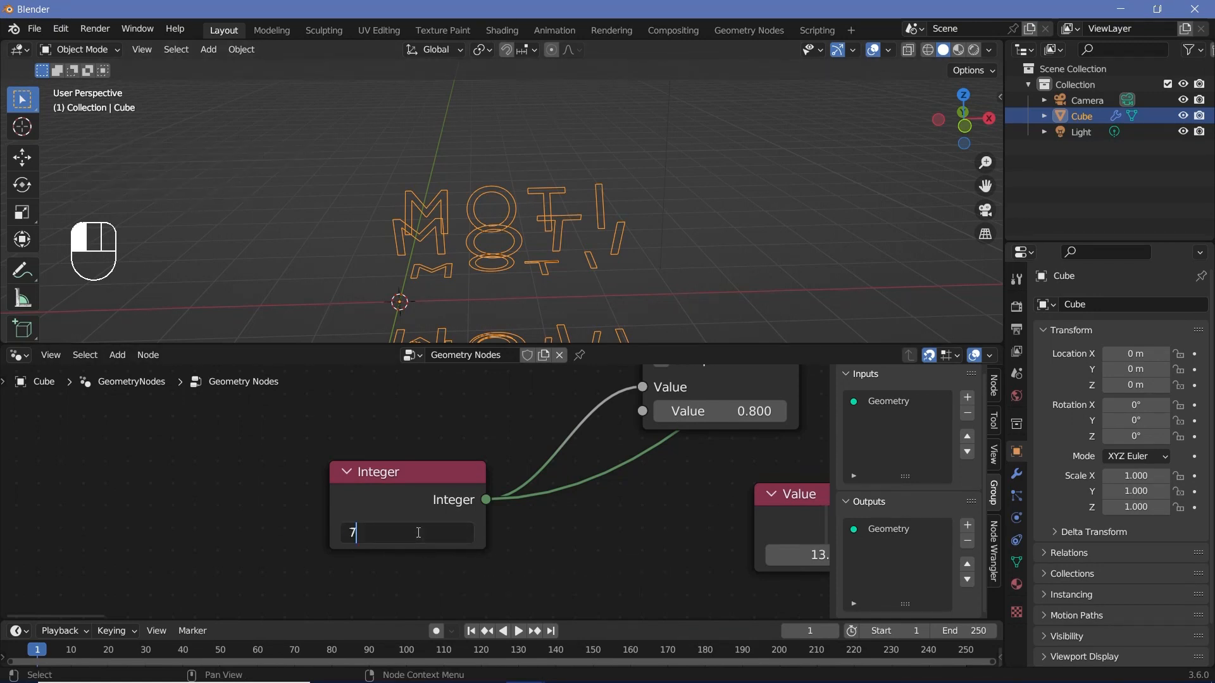
key("Return")
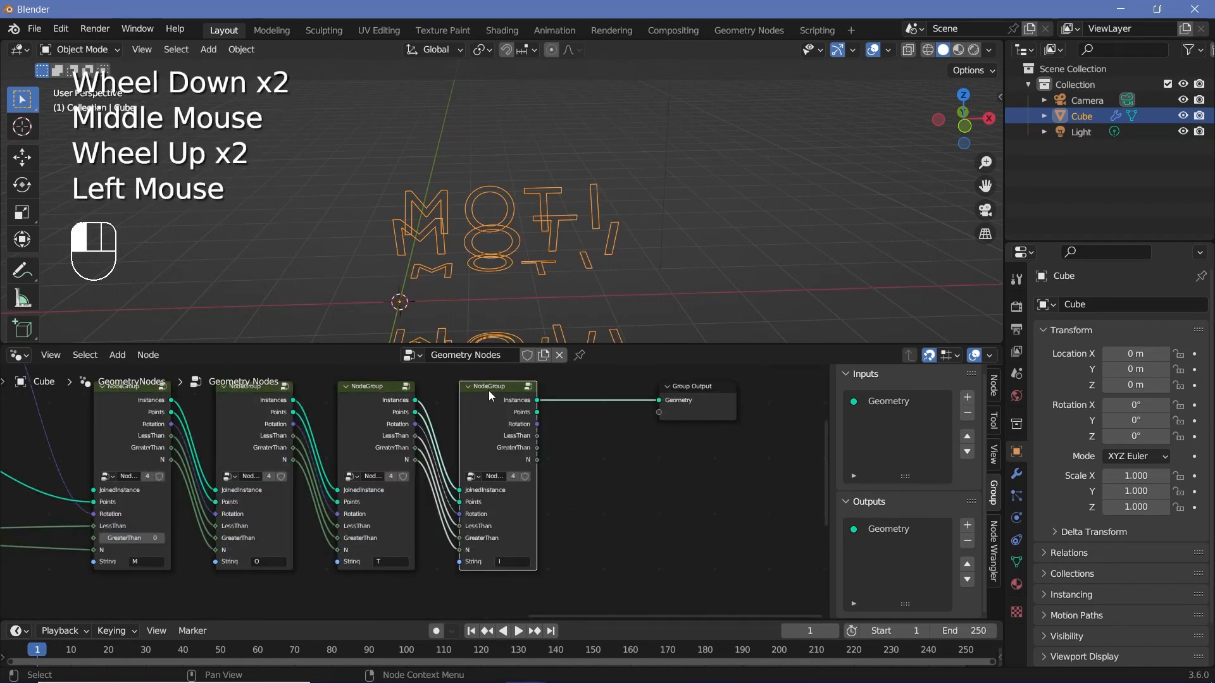
Step: Append three more linked node group copies before the Group Output, with their String inputs set to O, N and S
key("shift+d")
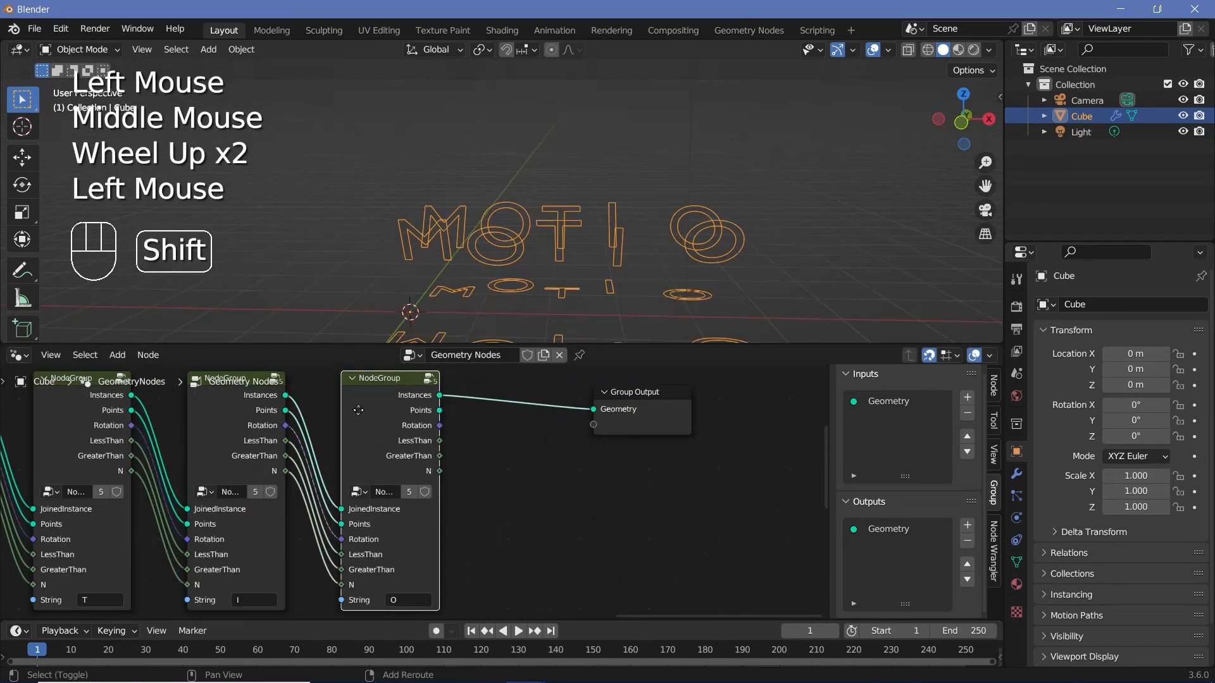
key("shift+d")
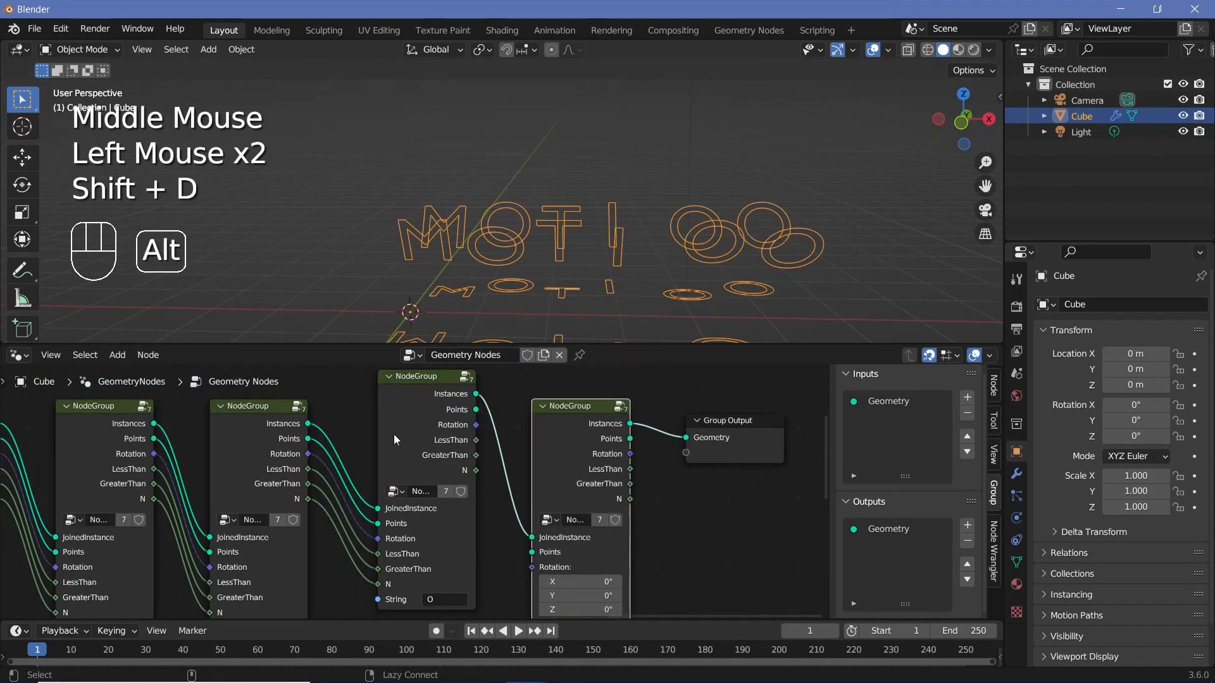
right_click_drag(393, 434, 578, 547, "alt")
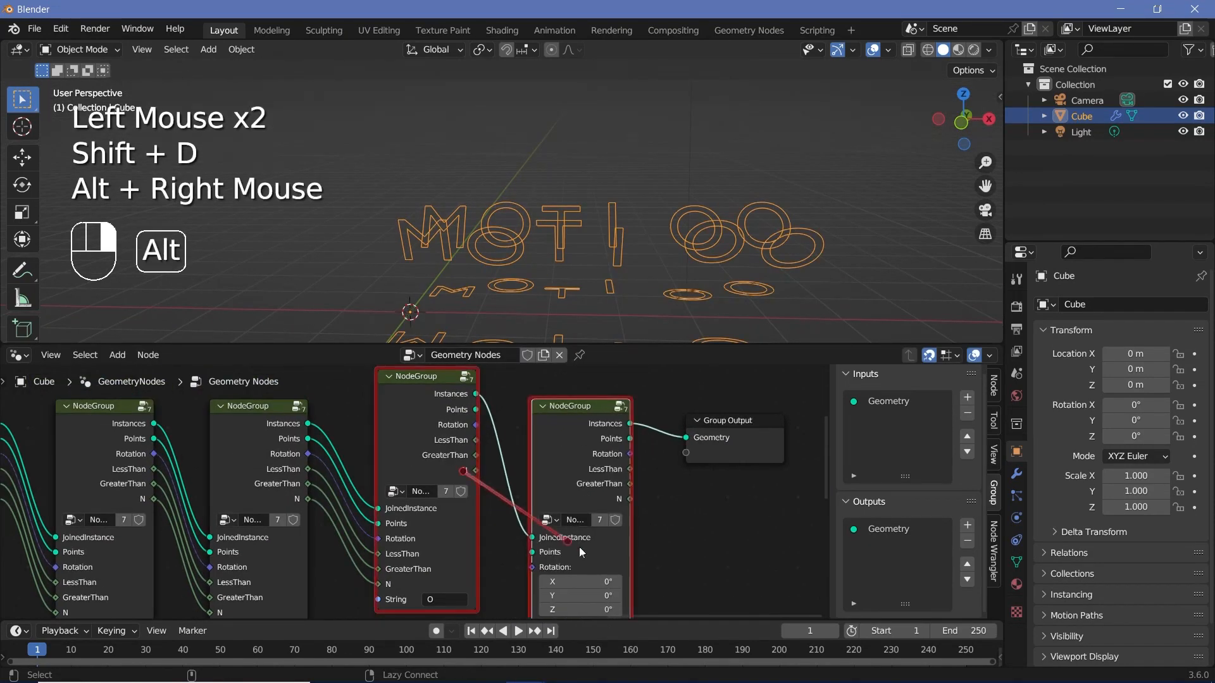
right_click_drag(436, 440, 473, 537, "alt")
right_click_drag(420, 509, 511, 575, "alt")
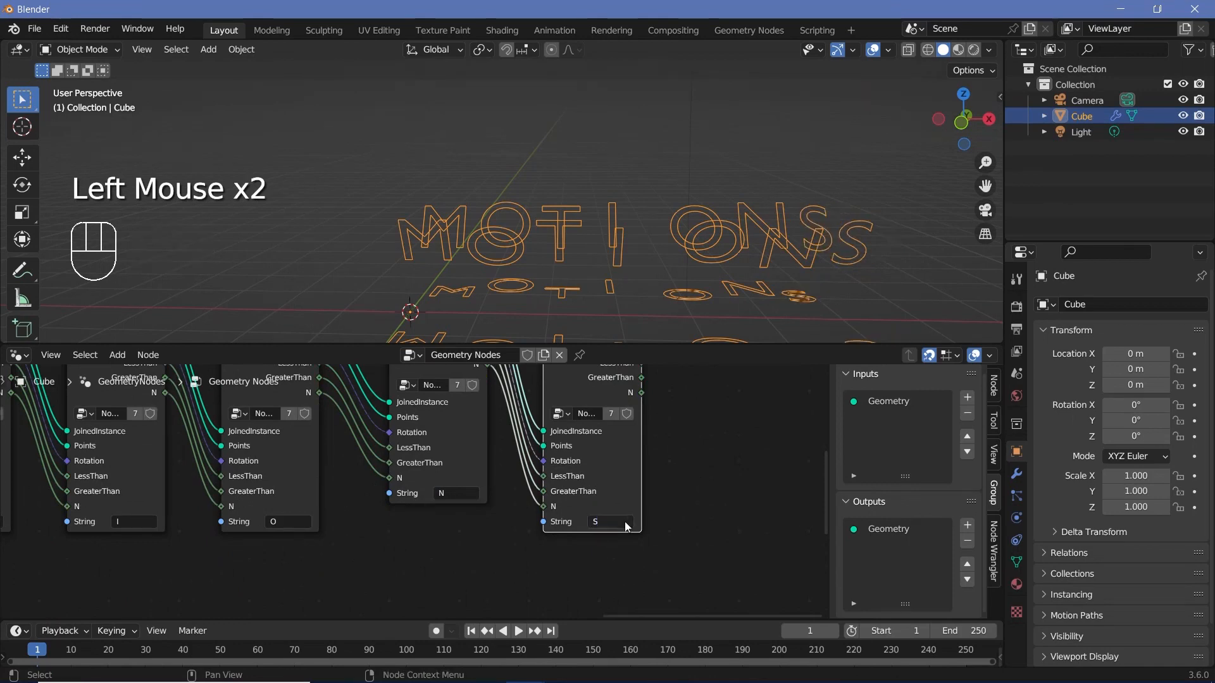
Step: Examine the letter rings from several sides to check how the characters sit around the circles
scroll(563, 187, "up", 2)
middle_click_drag(711, 180, 633, 164, "shift")
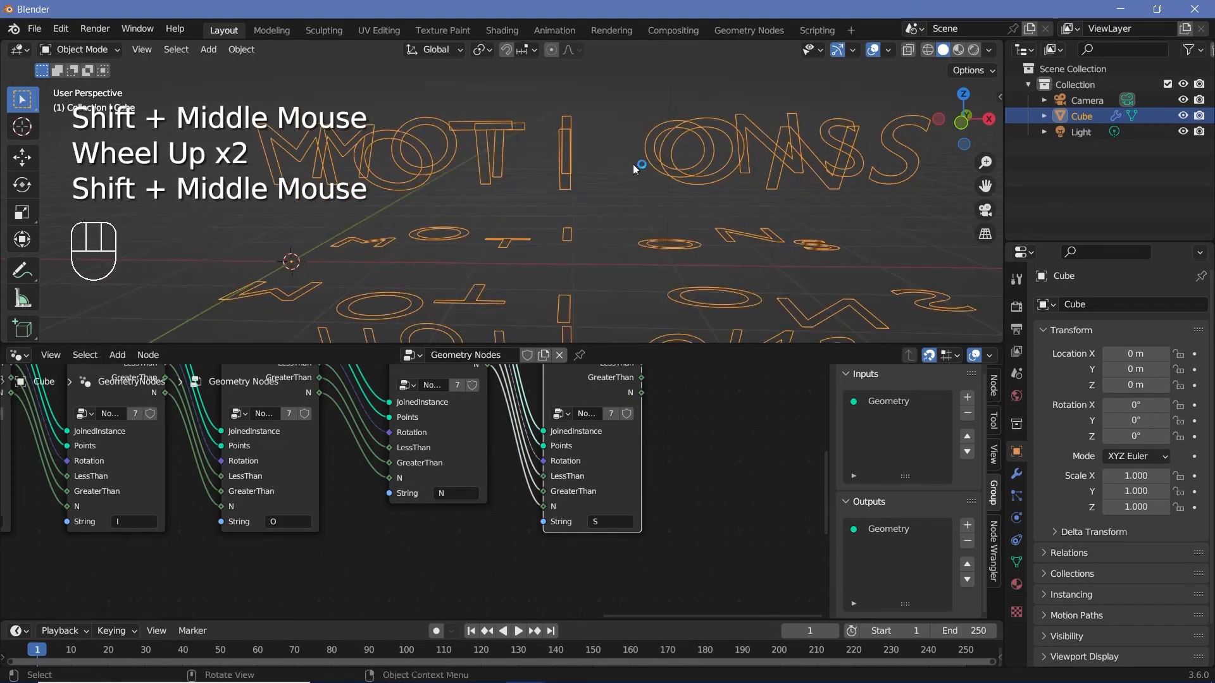
middle_click_drag(404, 291, 526, 305)
scroll(572, 252, "down", 2)
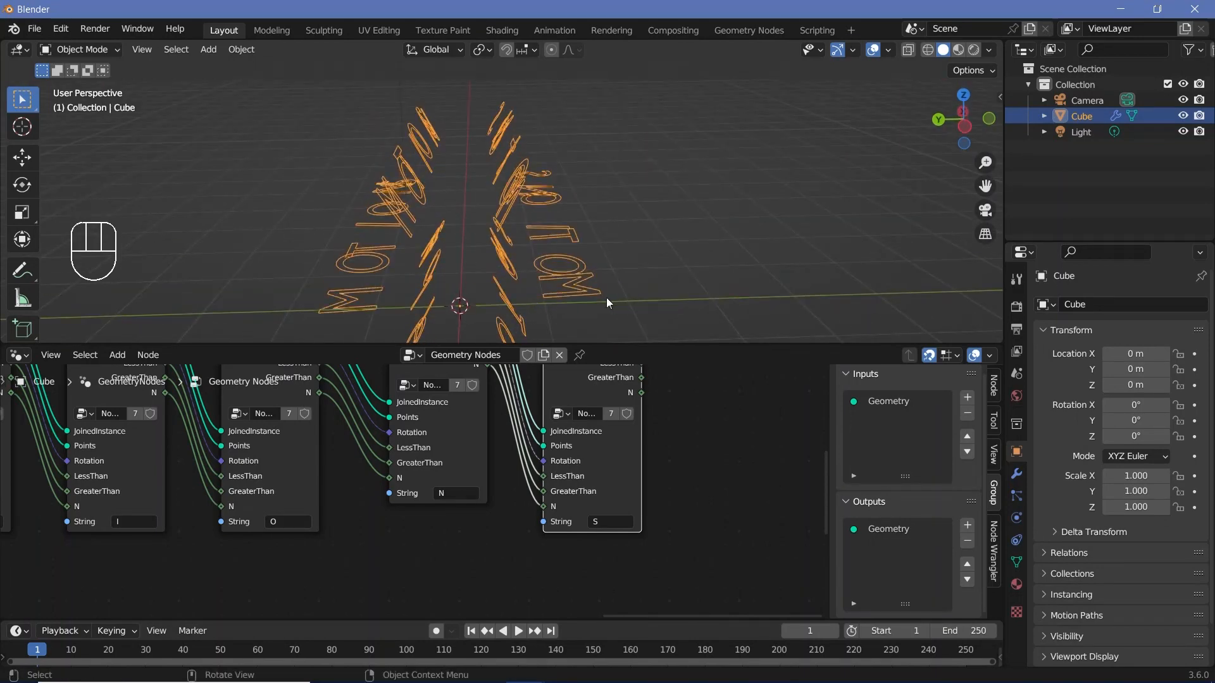
scroll(442, 297, "up", 2)
middle_click_drag(606, 297, 583, 319)
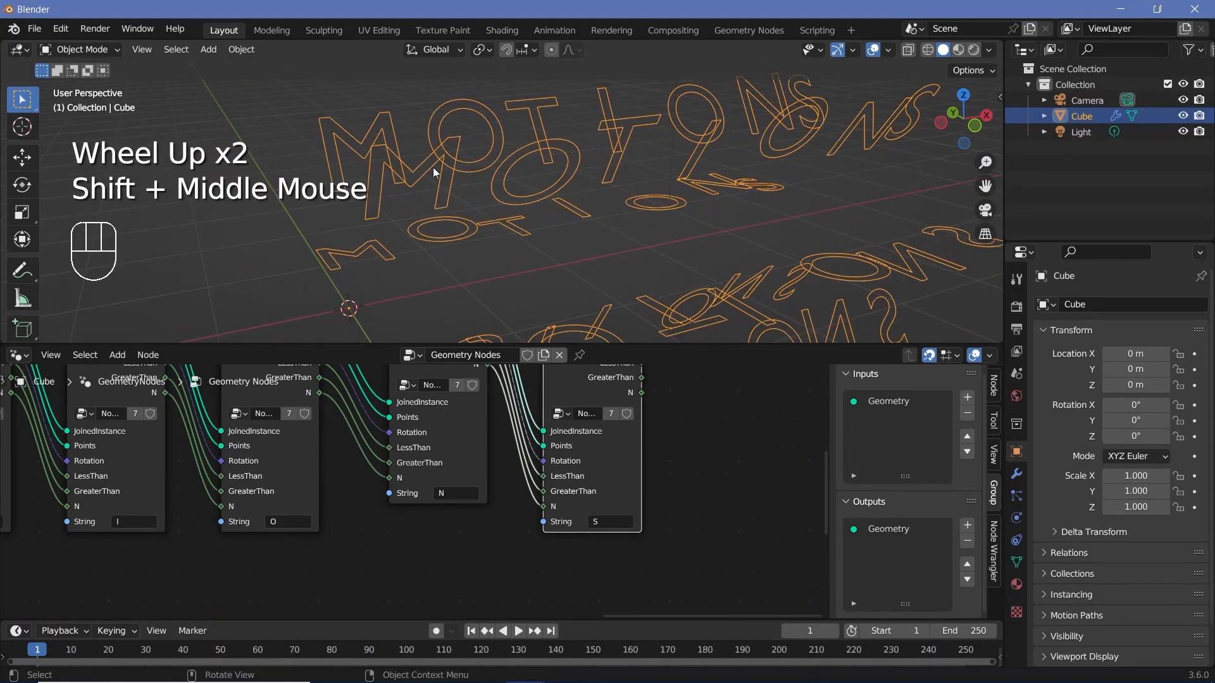
middle_click_drag(362, 258, 323, 232)
scroll(323, 231, "up", 1)
middle_click_drag(324, 232, 414, 247, "shift")
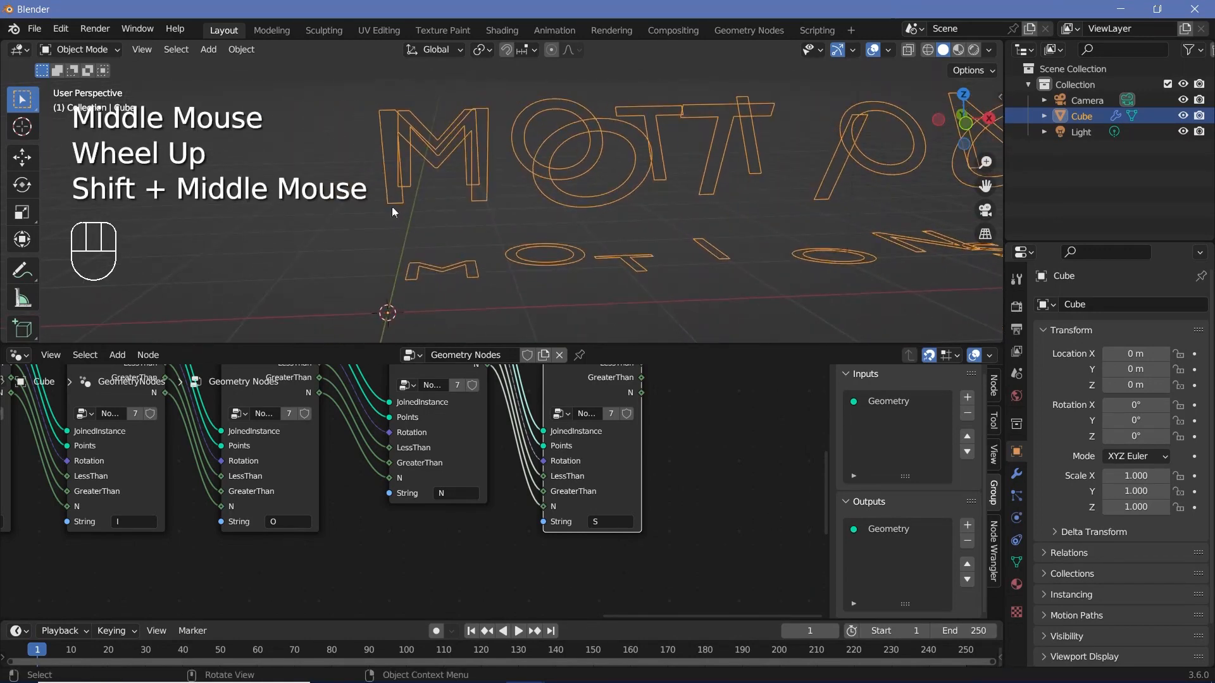
Step: Inside the node group, load the BankGothic Md BT Medium font into the String to Curves node
middle_click_drag(336, 373, 438, 438)
left_click(414, 370)
middle_click_drag(403, 383, 673, 476)
scroll(673, 476, "up", 3)
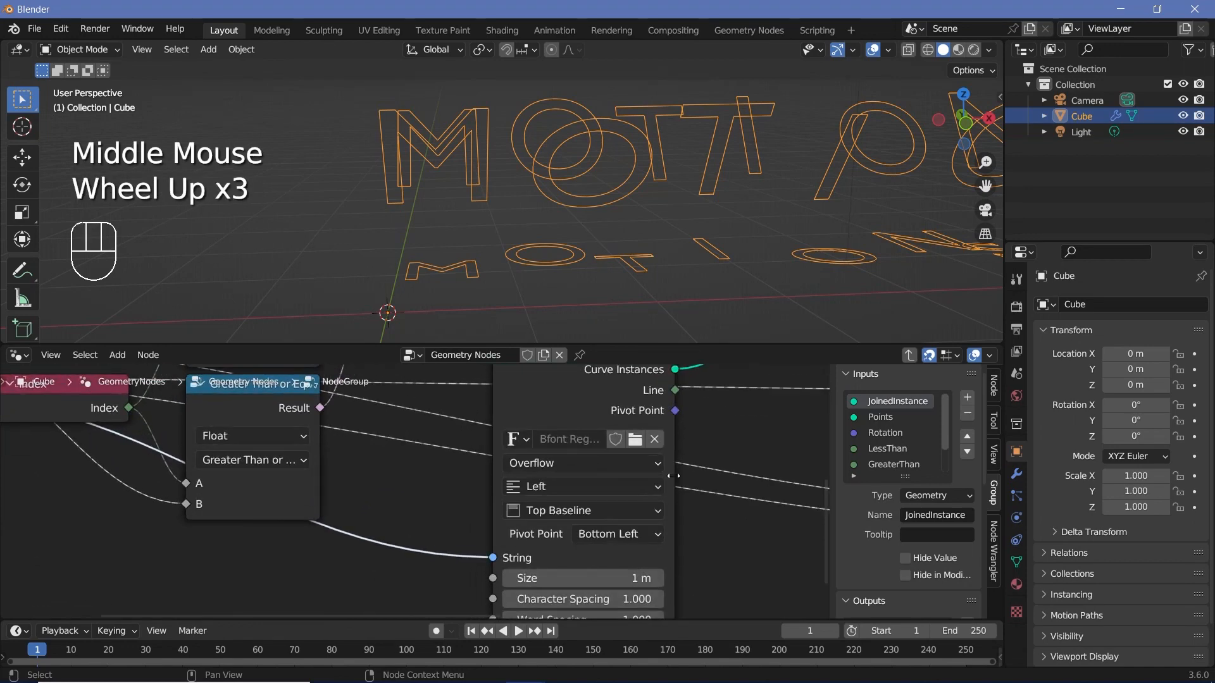
left_click(634, 439)
left_click(800, 184)
type("bank")
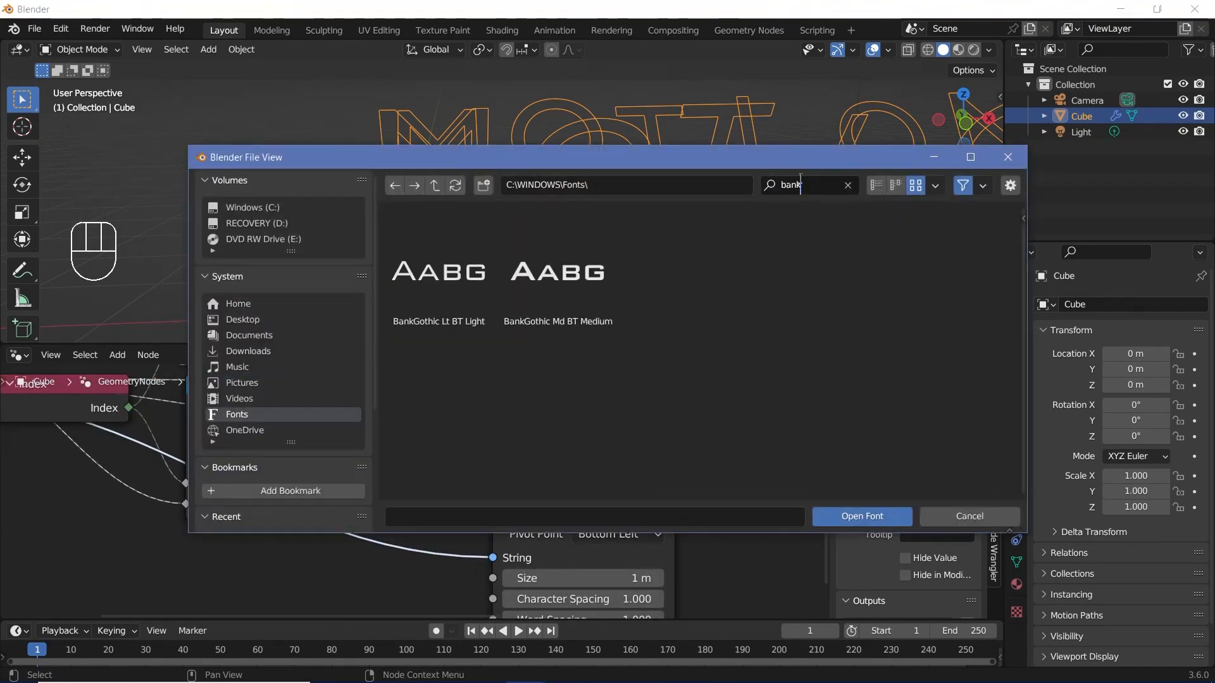
double_click(561, 283)
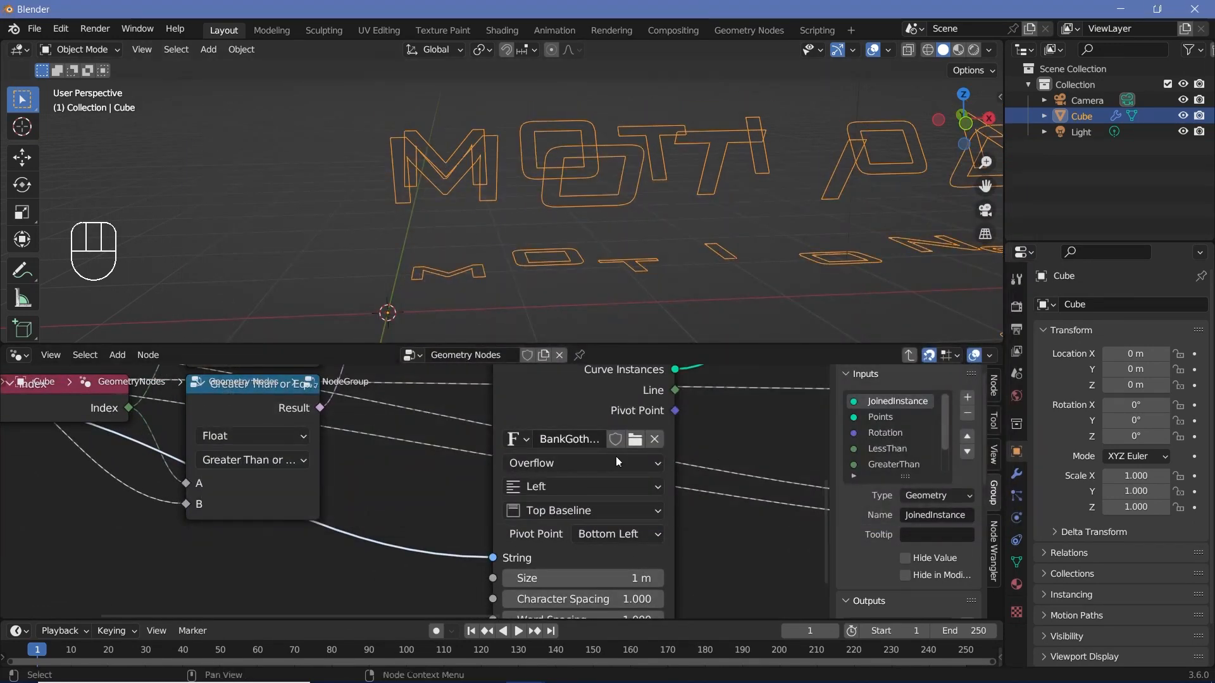
Step: Add a Fill Curve node on the Curve Instances link after String to Curves
scroll(719, 530, "down", 2)
middle_click_drag(720, 530, 667, 573)
left_click_drag(464, 433, 393, 486)
middle_click_drag(547, 387, 521, 362)
key("shift+a")
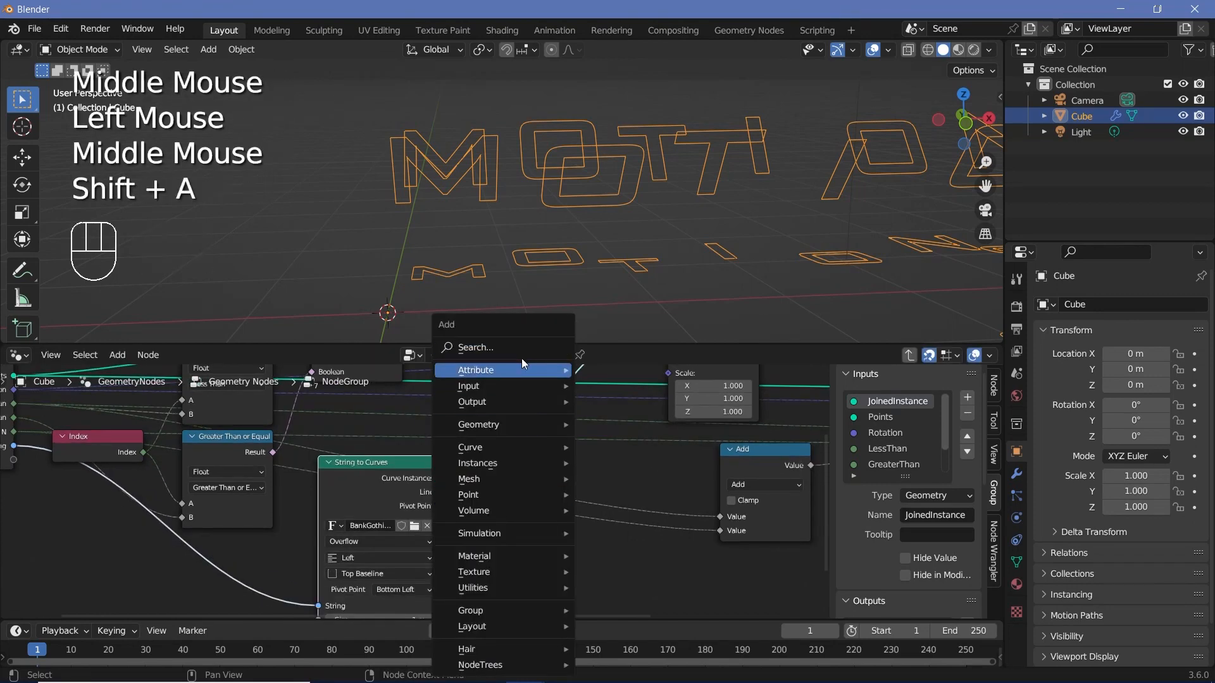
type("fill")
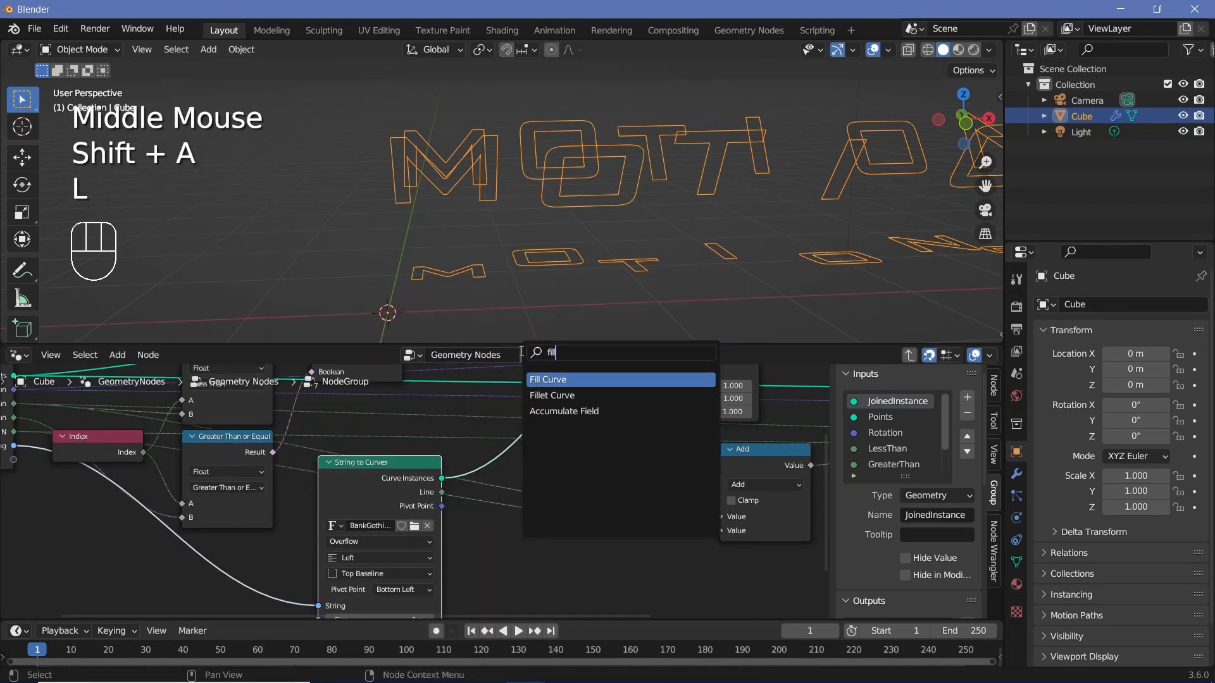
key("Return")
middle_click_drag(339, 534, 393, 519)
Step: Set the String to Curves alignment to Center horizontally and Middle vertically
scroll(614, 483, "up", 3)
middle_click_drag(614, 484, 449, 522)
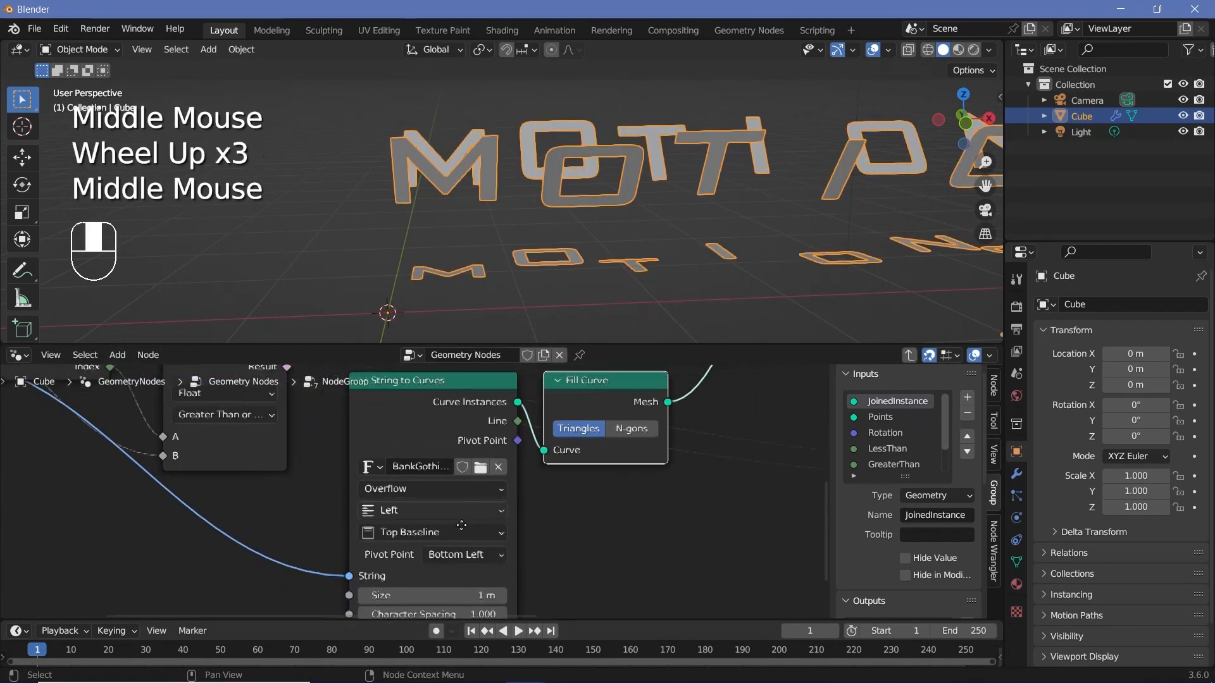
scroll(450, 523, "up", 2)
left_click(397, 533)
left_click(376, 480)
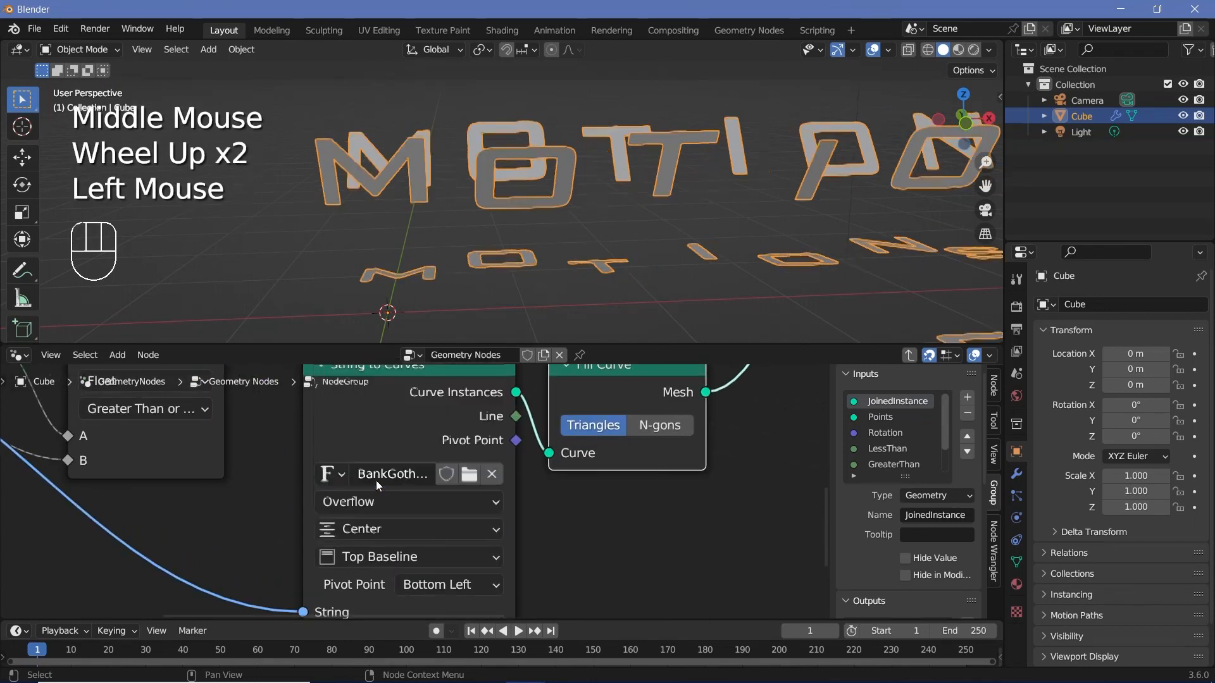
left_click(400, 558)
left_click(394, 482)
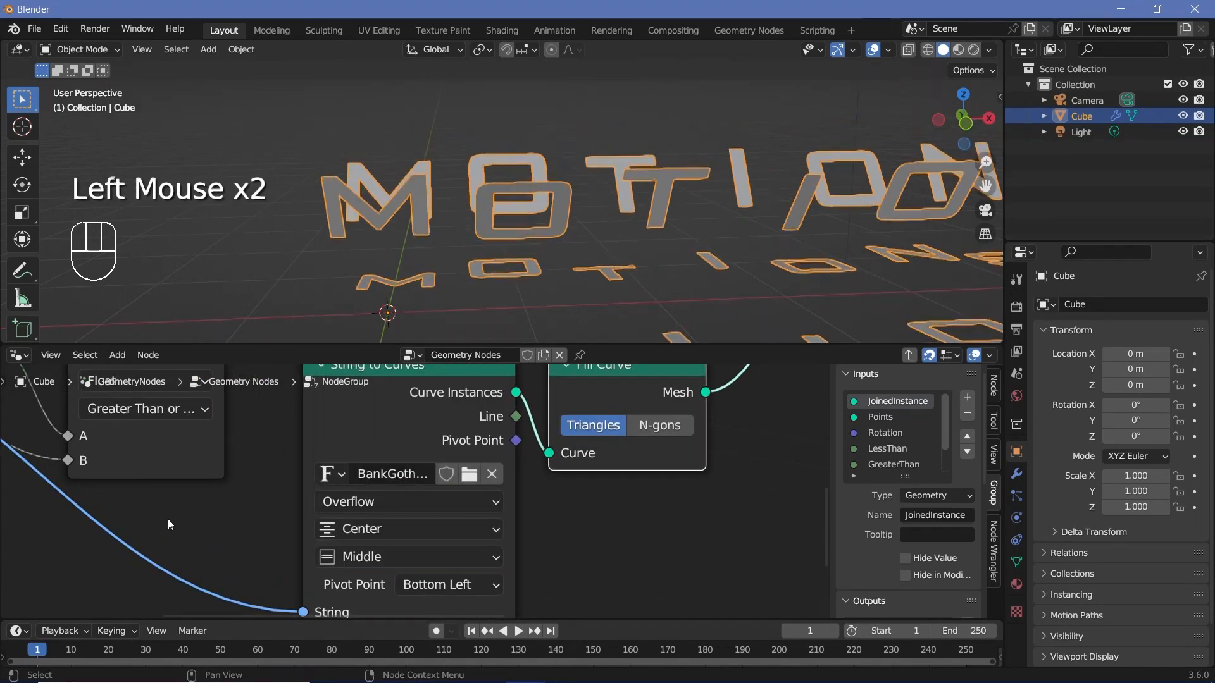
Step: Make room after the Fill Curve node and insert a Rotate Instances node on its Mesh output link
middle_click_drag(418, 266, 469, 247)
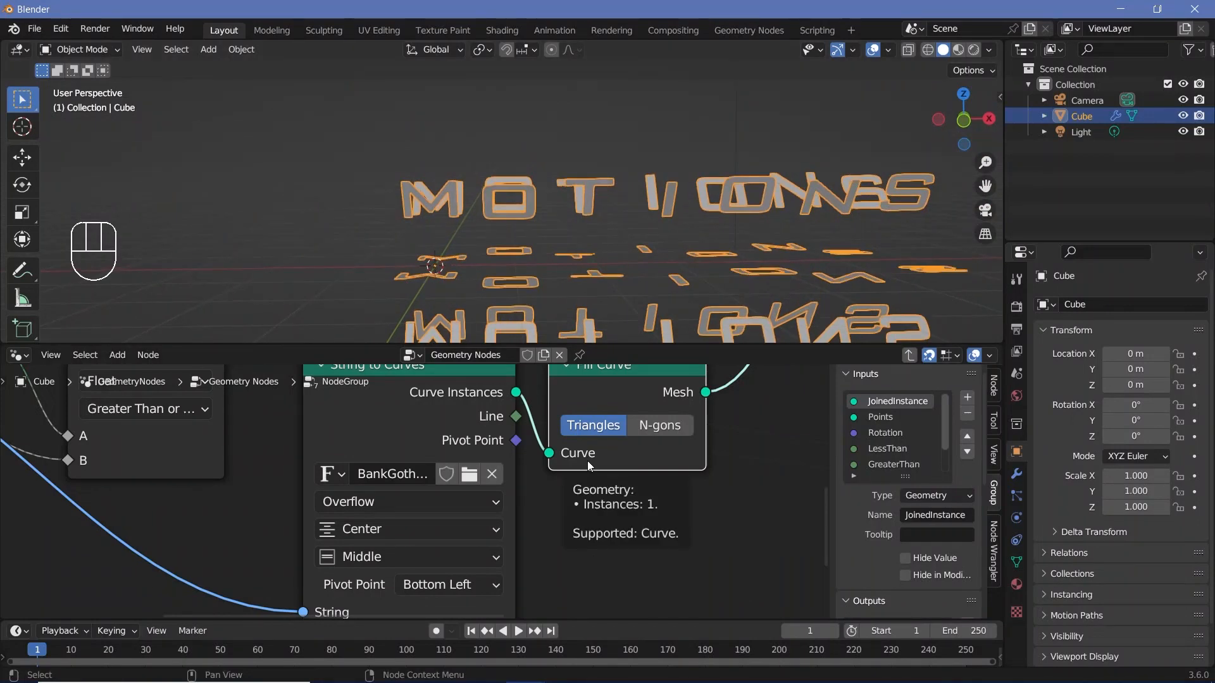
middle_click_drag(688, 307, 610, 219, "shift")
scroll(271, 203, "up", 3)
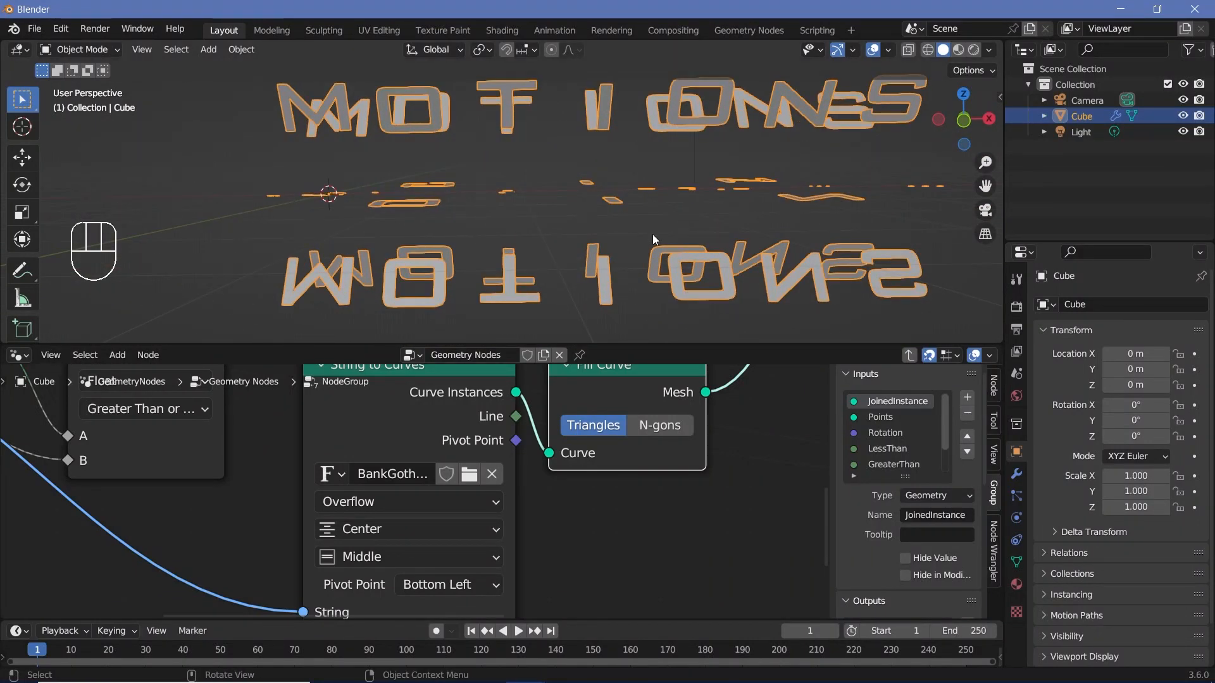
middle_click_drag(549, 239, 518, 184)
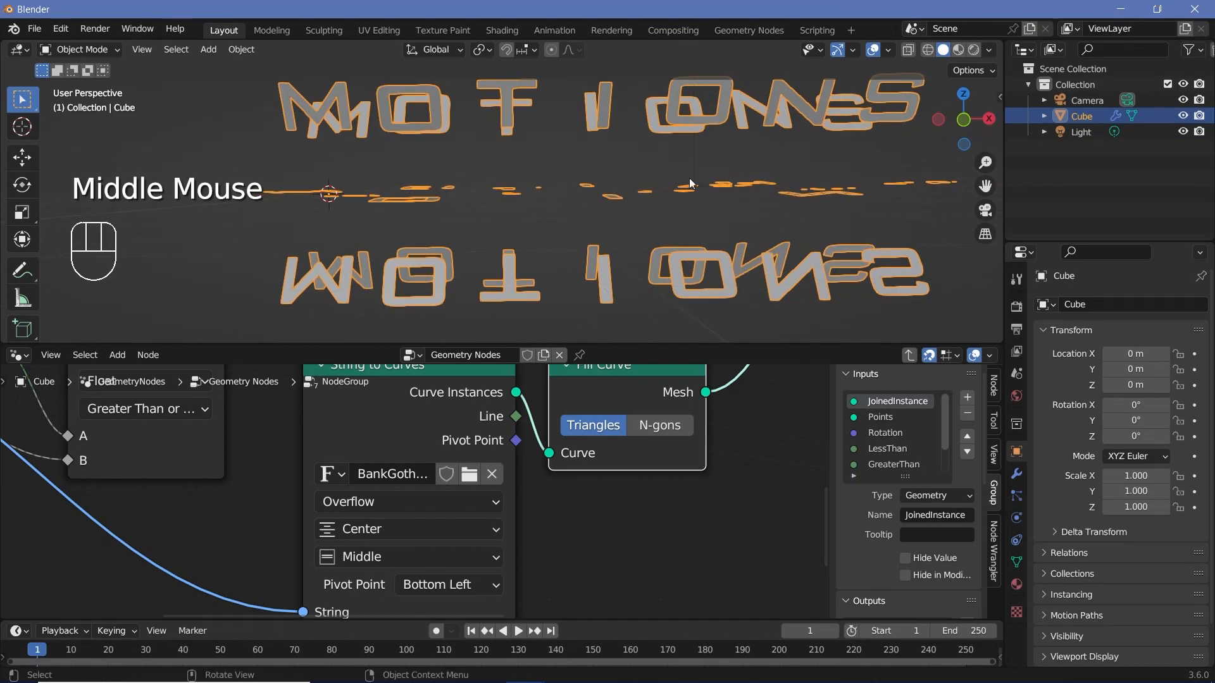
middle_click_drag(690, 184, 685, 181)
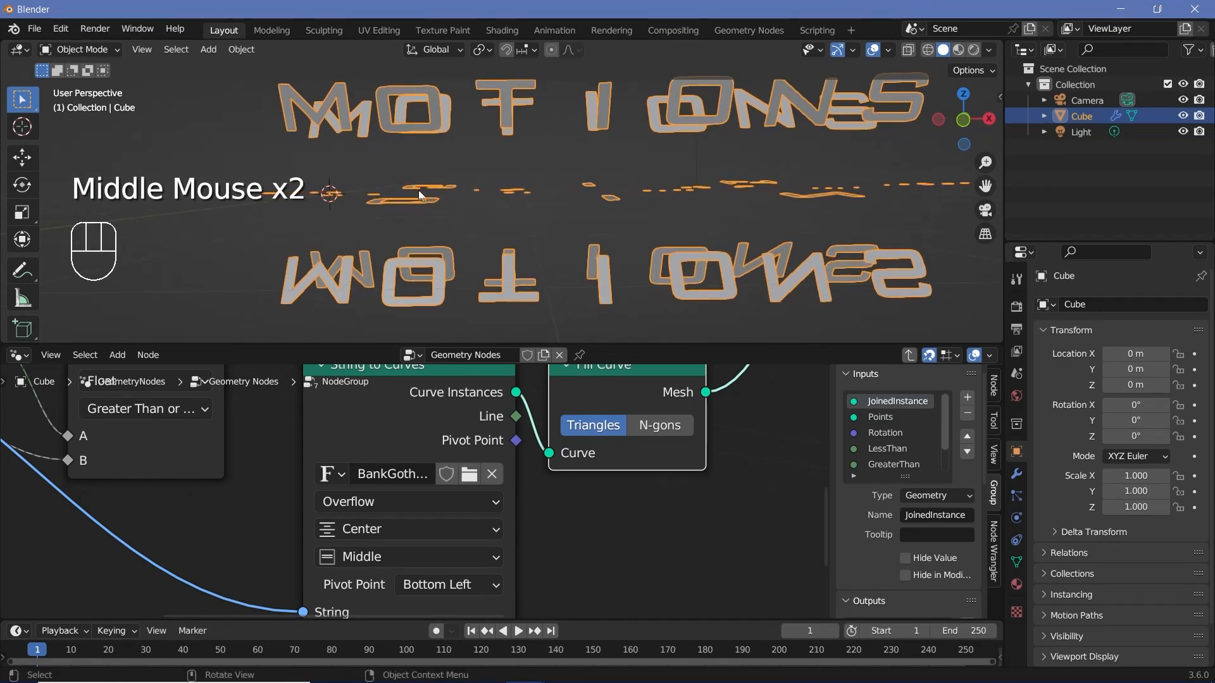
scroll(688, 454, "down", 2)
middle_click_drag(689, 454, 610, 461)
scroll(611, 461, "down", 2)
middle_click_drag(610, 460, 530, 468)
left_click_drag(530, 484, 414, 446)
left_click_drag(487, 443, 354, 534)
key("shift+a")
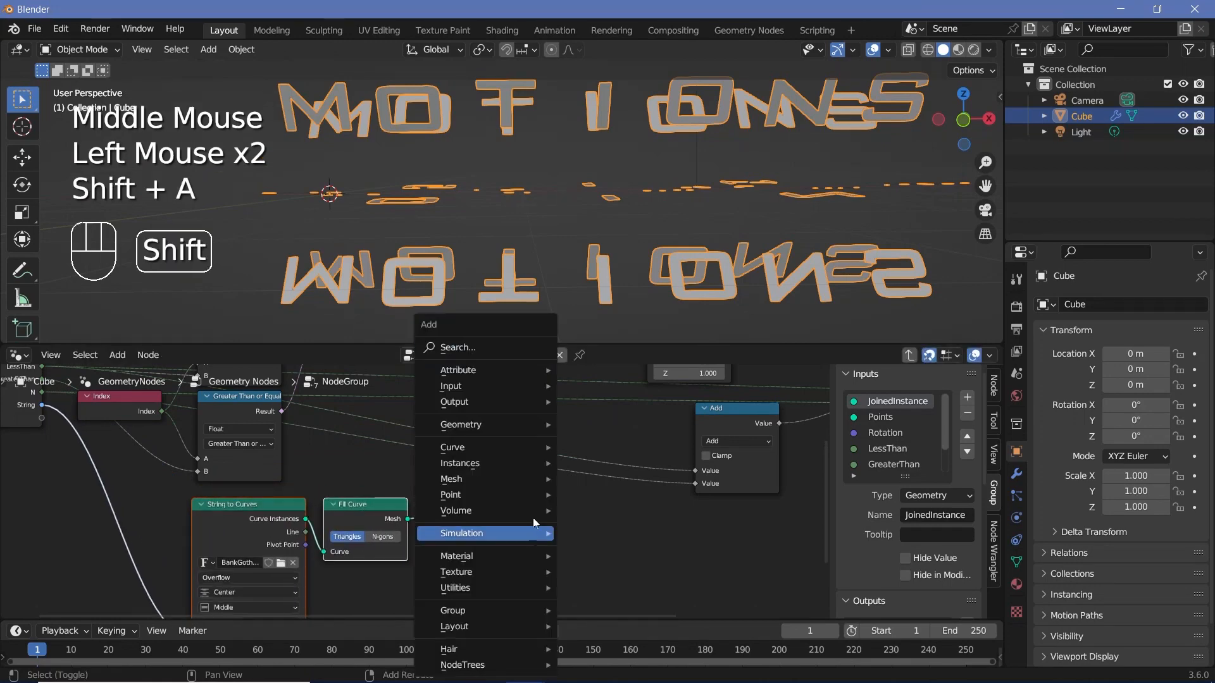
left_click(495, 353)
type("rotate in")
key("Return")
left_click(457, 489)
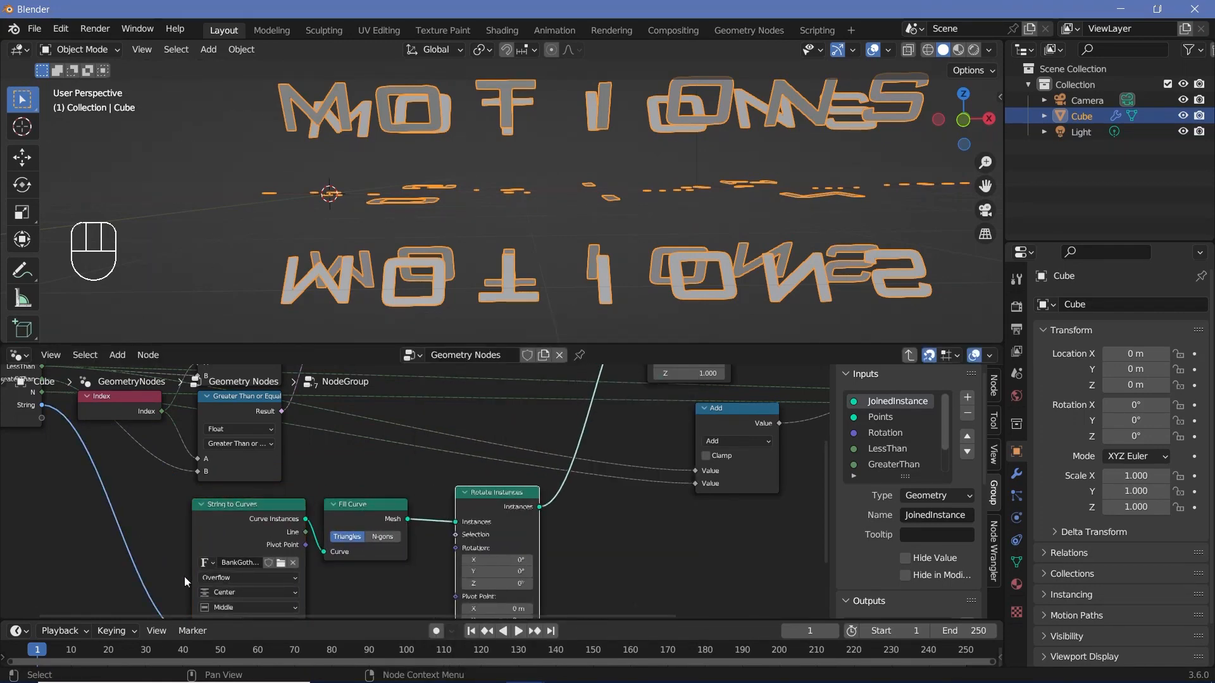
Step: Set the Rotate Instances node's X rotation to -90°
left_click_drag(493, 506, 480, 519)
middle_click_drag(553, 558, 589, 529)
scroll(569, 534, "up", 2)
left_click_drag(526, 542, 473, 542)
left_click(526, 542)
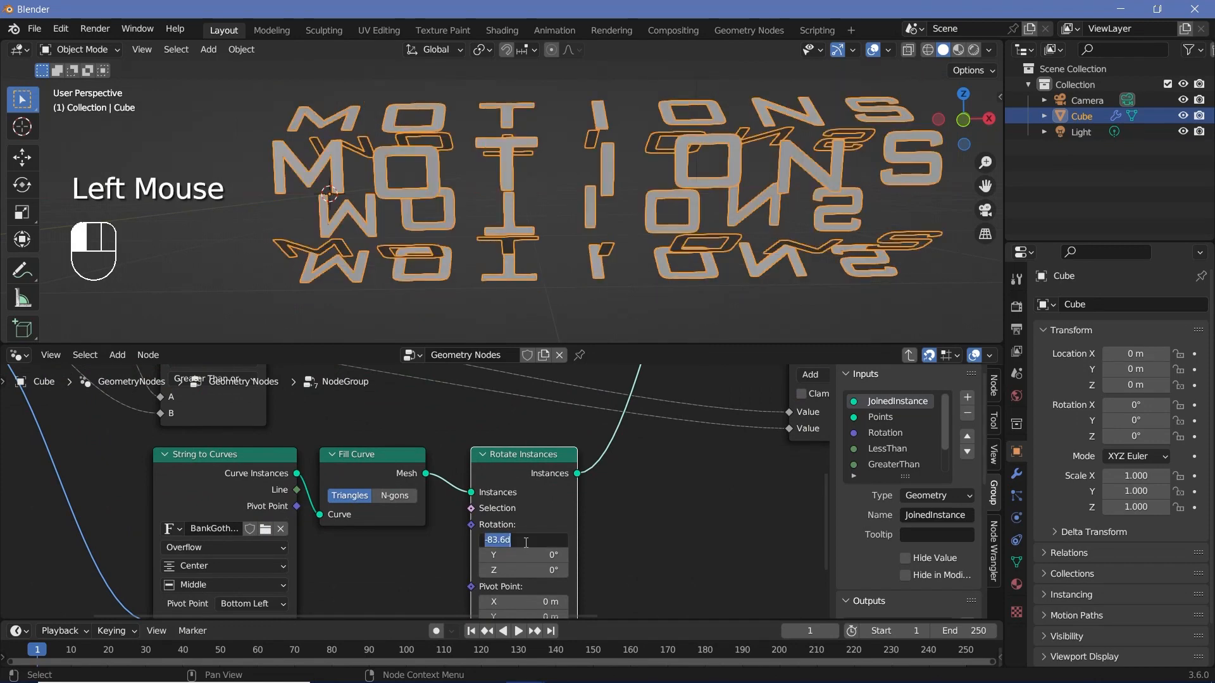
type("-90")
key("Return")
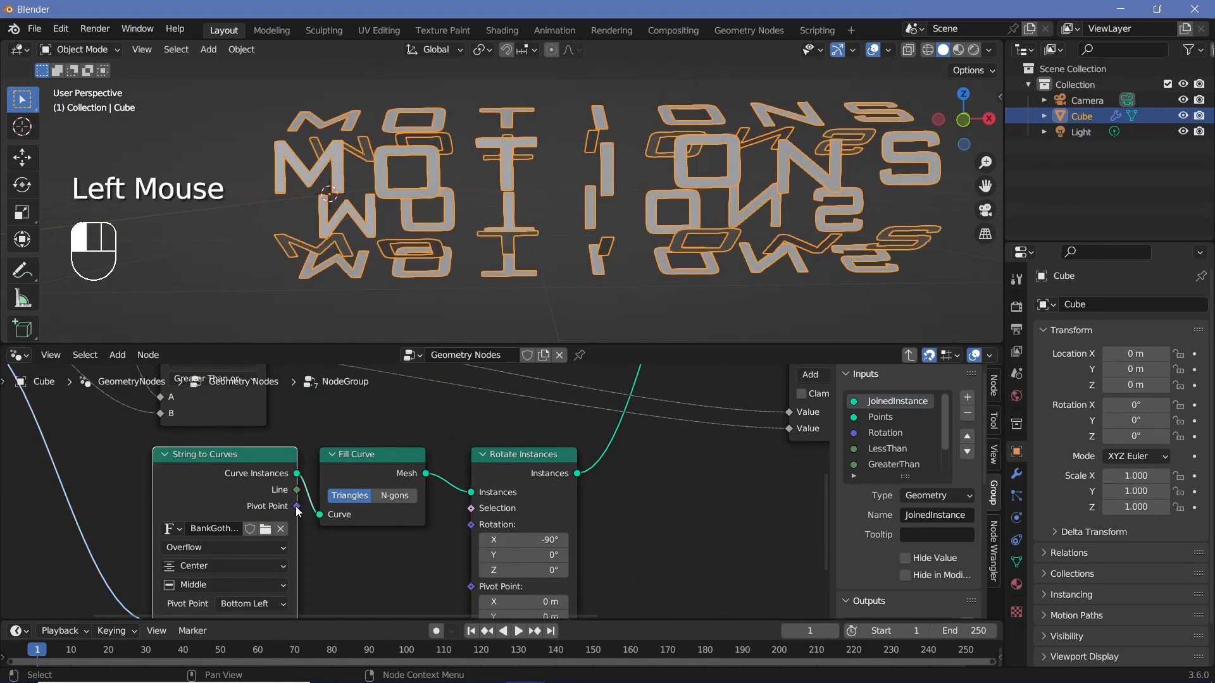
Step: Link the String to Curves Pivot Point output to the Rotate Instances node's Pivot Point input
left_click_drag(297, 508, 476, 585)
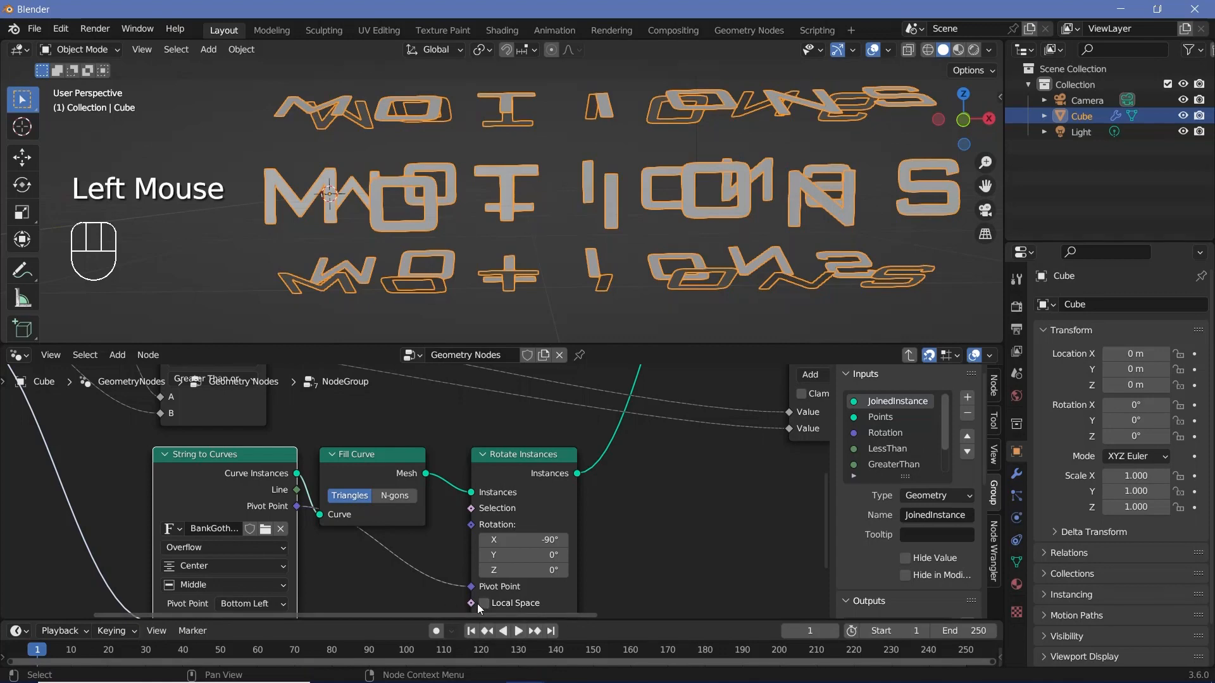
middle_click_drag(545, 215, 699, 199)
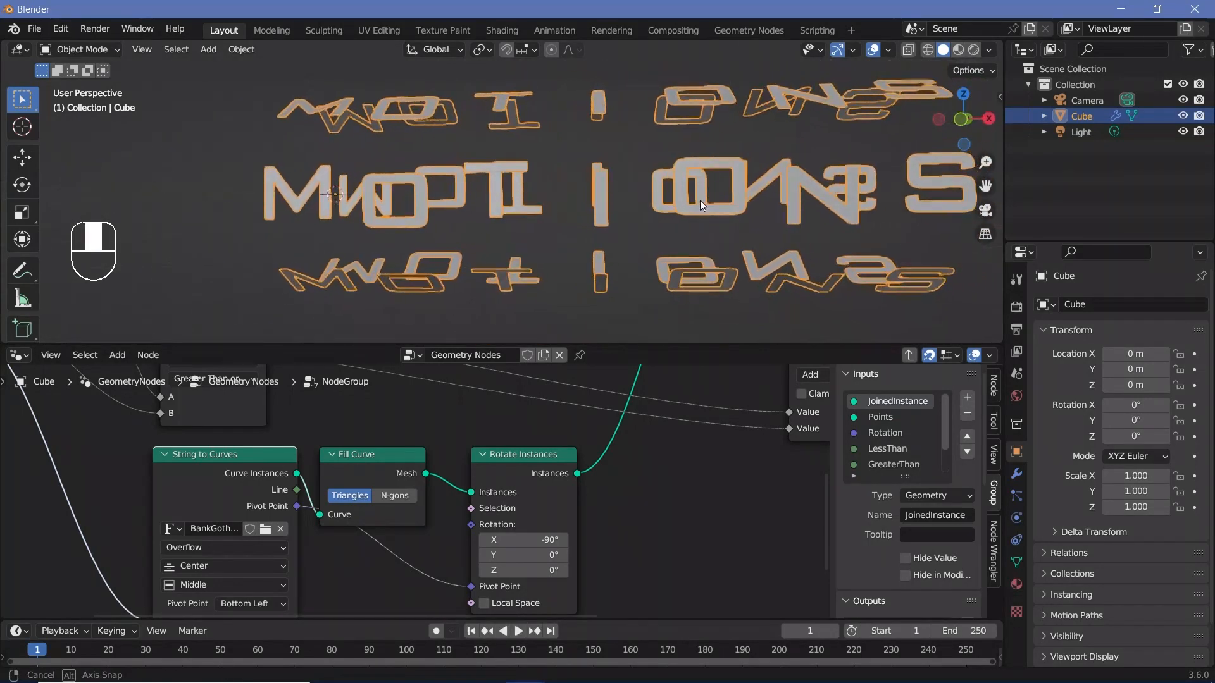
middle_click_drag(699, 200, 689, 201)
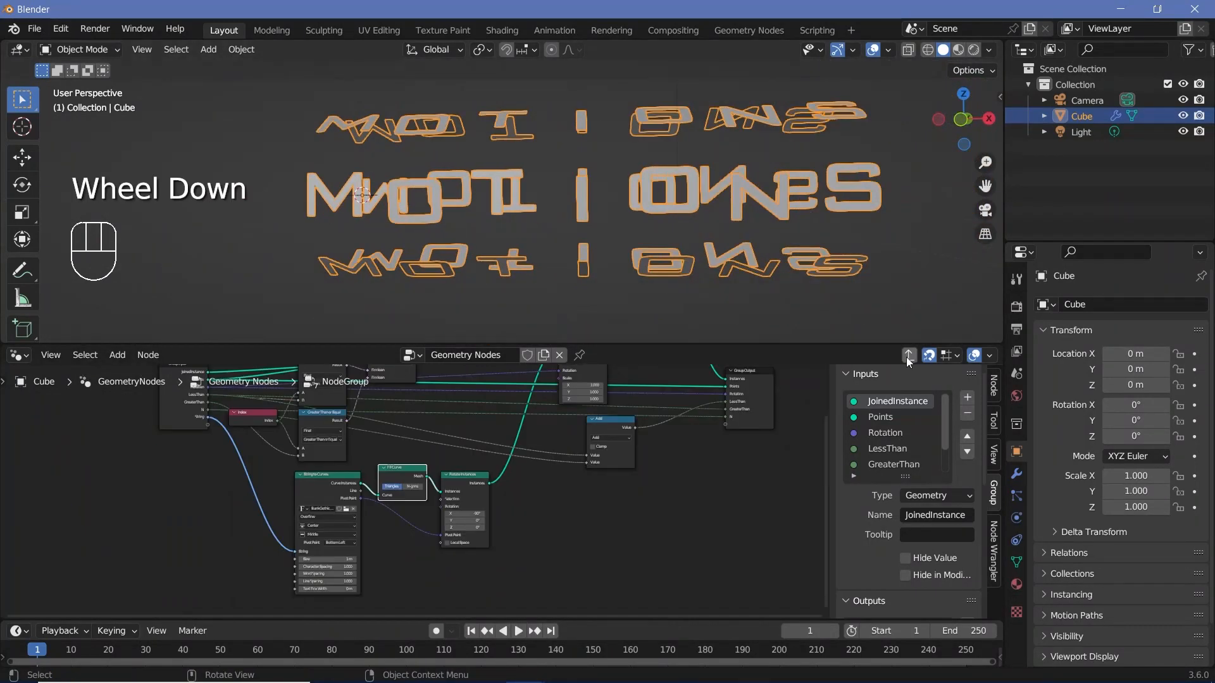
Step: Return to the main node tree and set the Integer node driving the curve's Count to 10
left_click(908, 355)
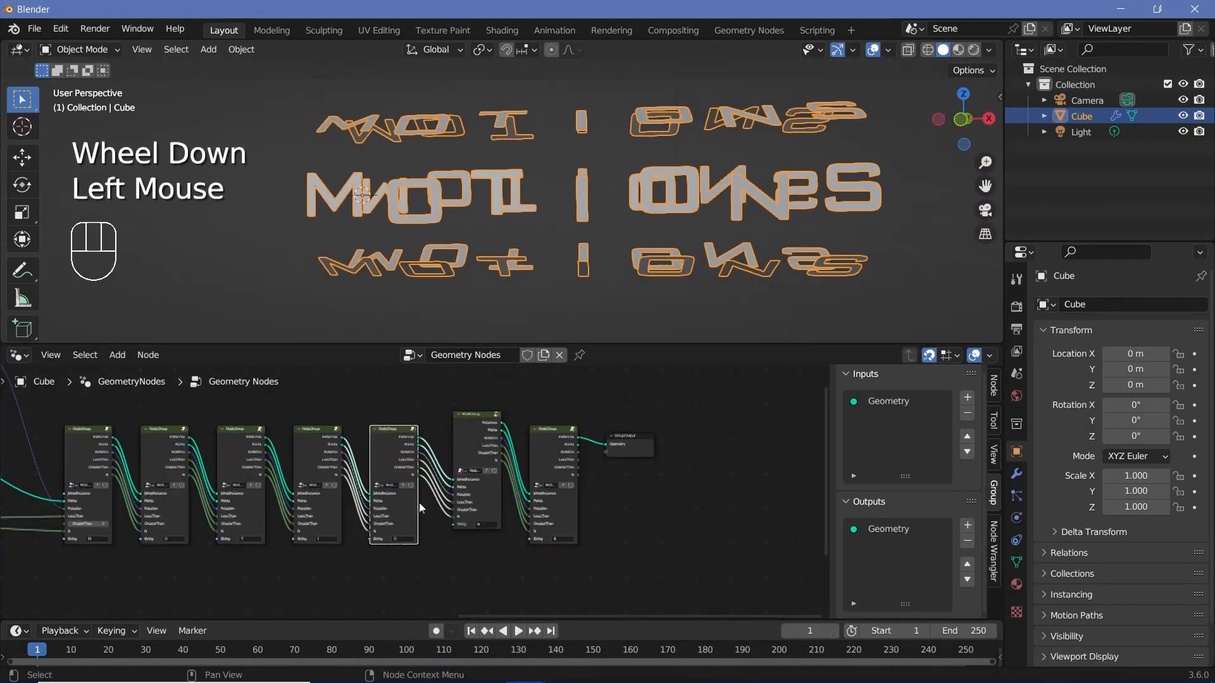
middle_click_drag(419, 503, 522, 426)
scroll(350, 488, "up", 2)
left_click_drag(318, 496, 458, 496, "shift")
left_click_drag(459, 496, 484, 496, "shift")
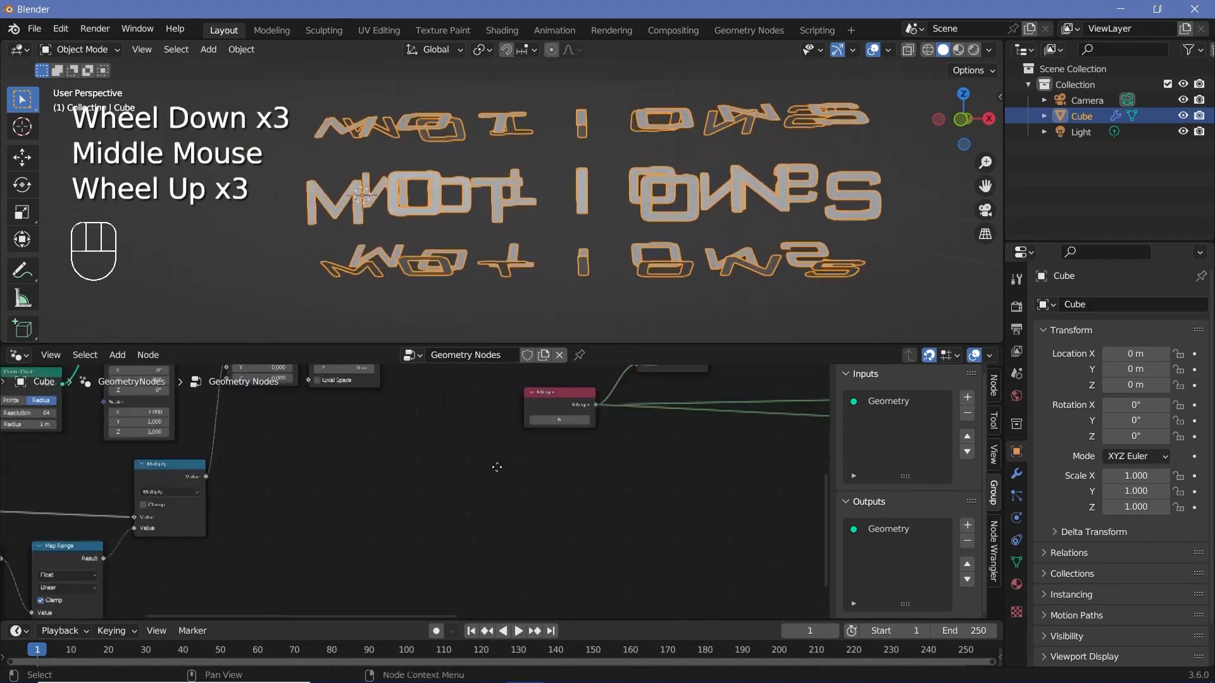
middle_click_drag(496, 466, 411, 532)
scroll(465, 519, "up", 2)
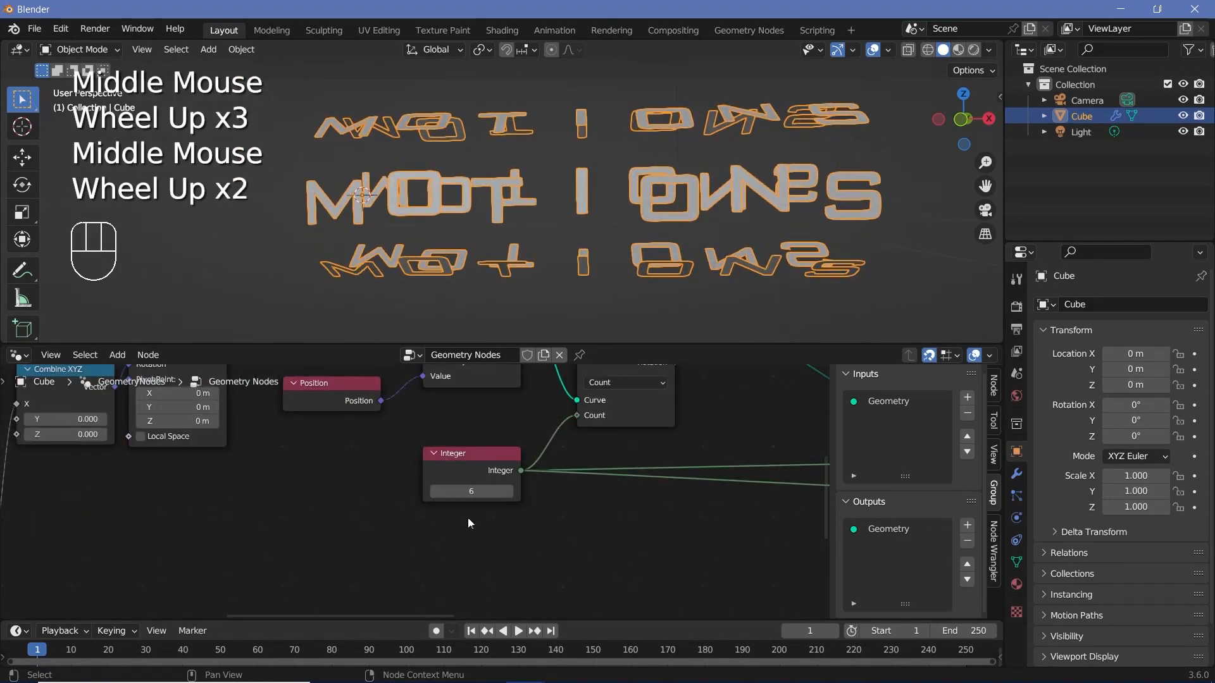
left_click(435, 491)
left_click(435, 491)
left_click(509, 492)
left_click(509, 492)
left_click(509, 492)
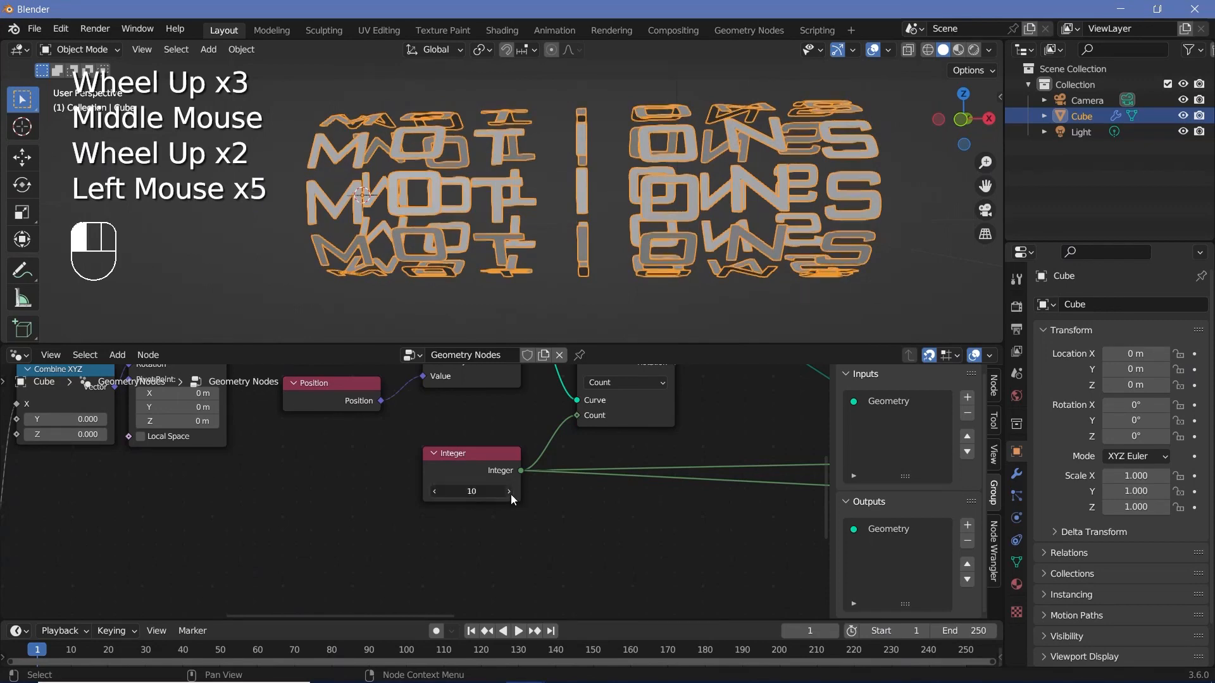
Step: Adjust the Value node feeding the Multiply node, which drives the circles' alternating rotation, to about 18.283
middle_click_drag(643, 214, 676, 218, "shift")
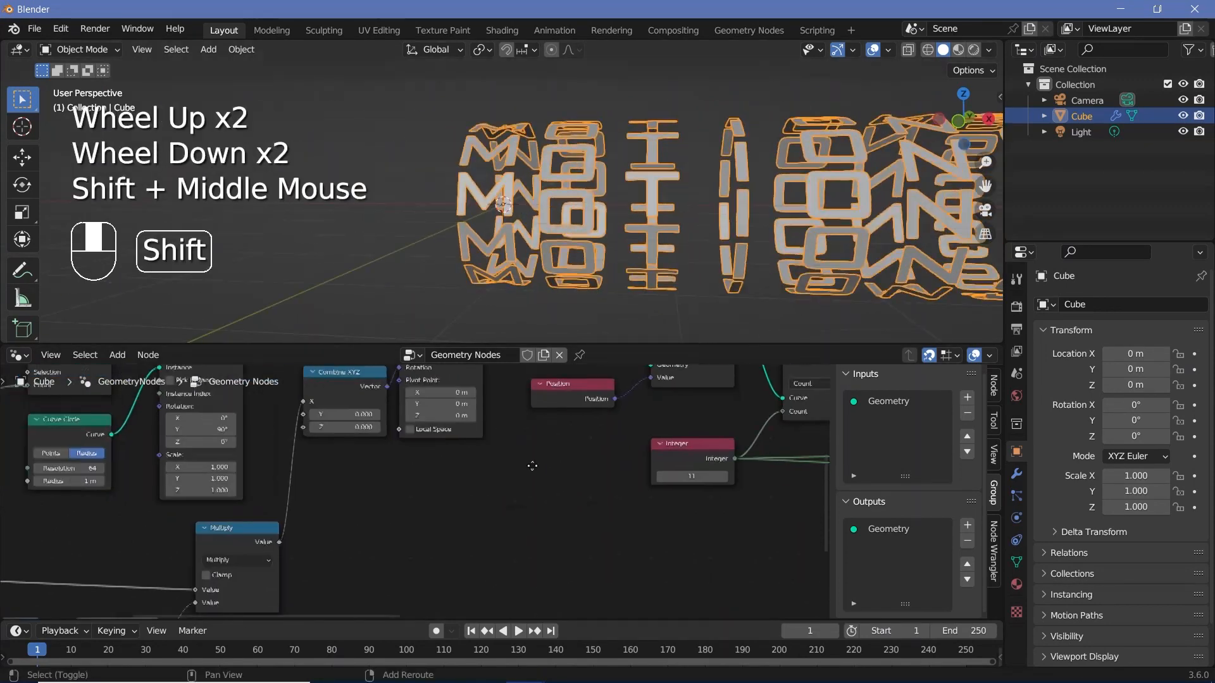
middle_click_drag(532, 466, 668, 459, "shift")
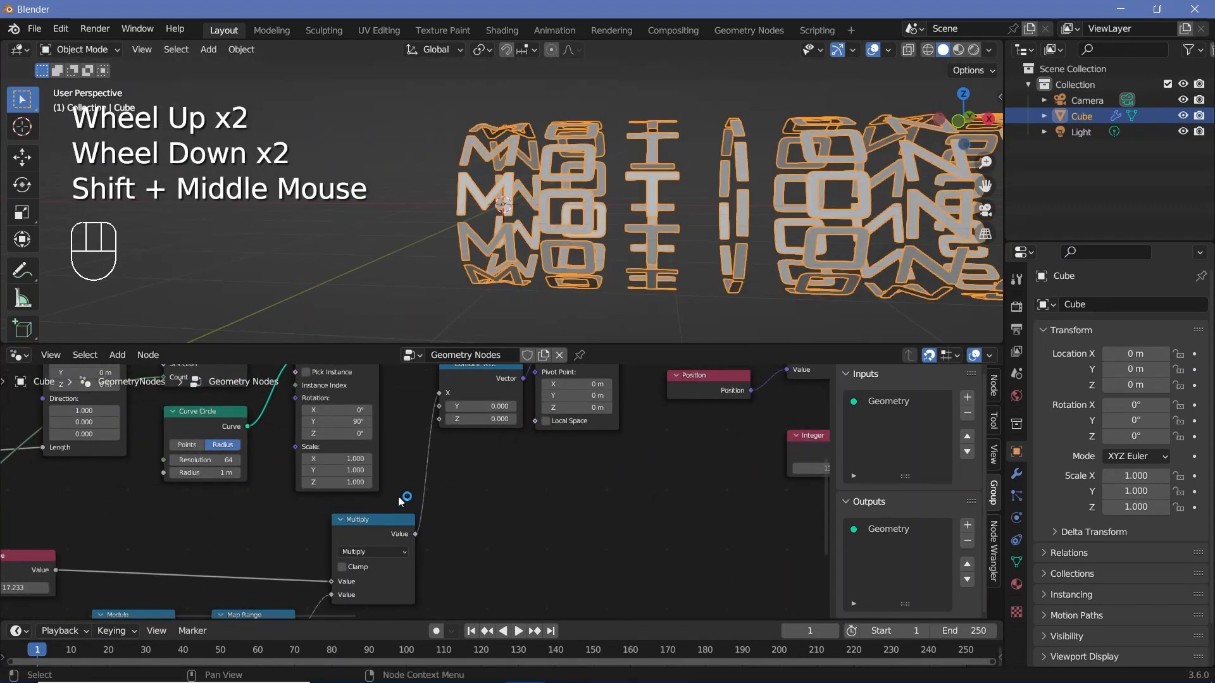
middle_click_drag(441, 473, 682, 380)
left_click_drag(240, 495, 392, 496, "shift")
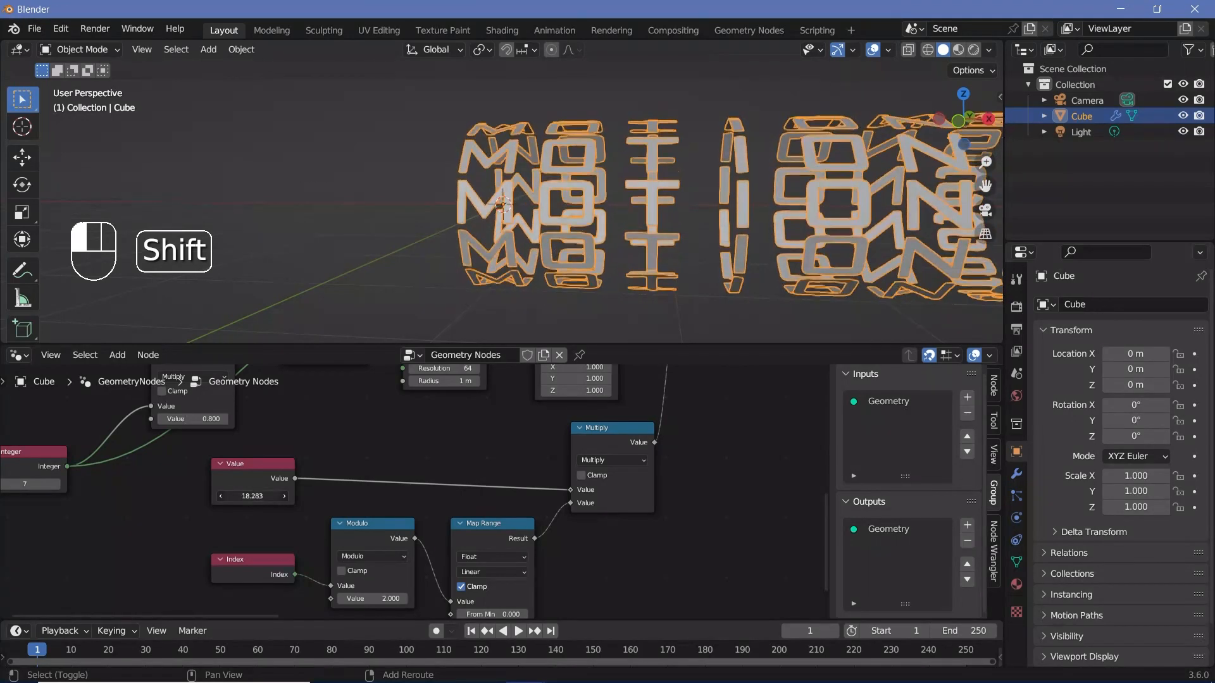
Step: Set the Integer node driving the curve's Count to 8
middle_click_drag(250, 493, 703, 447)
left_click_drag(456, 439, 439, 440)
left_click_drag(478, 438, 503, 438)
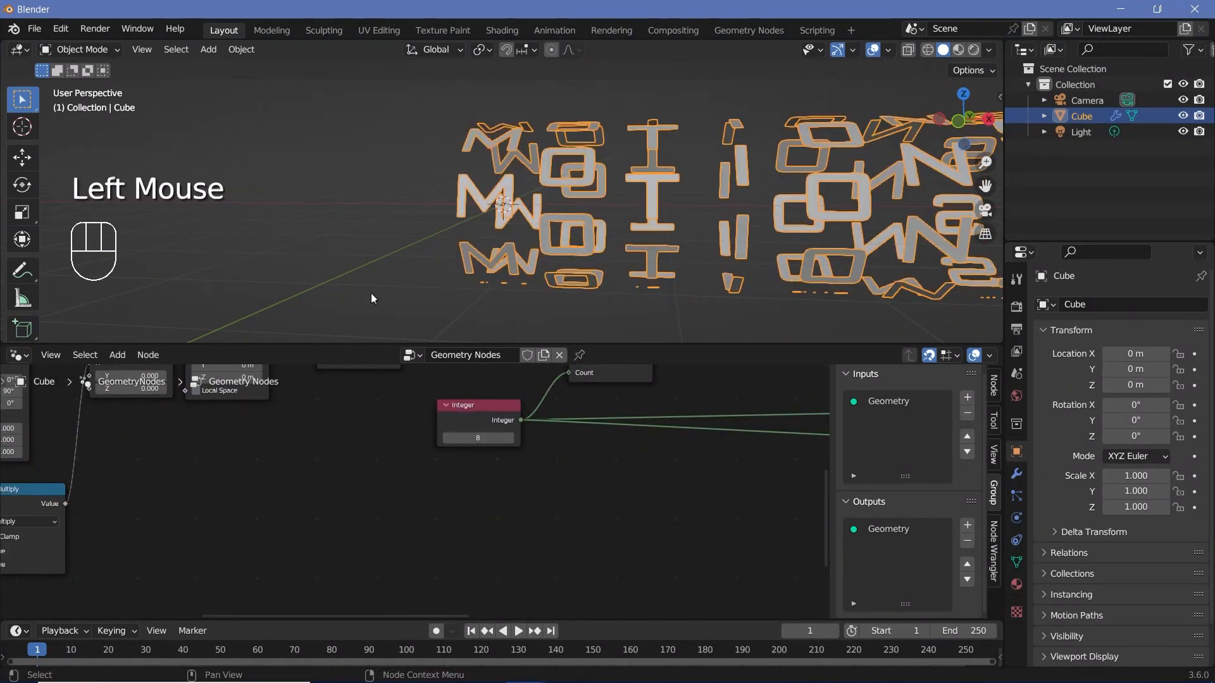
Step: Align the raised N node group with its neighbours and move Group Output away to make room after the last node group
scroll(371, 295, "up", 1)
scroll(680, 476, "down", 4)
middle_click_drag(693, 473, 408, 481)
middle_click_drag(652, 445, 401, 459)
scroll(401, 459, "up", 2)
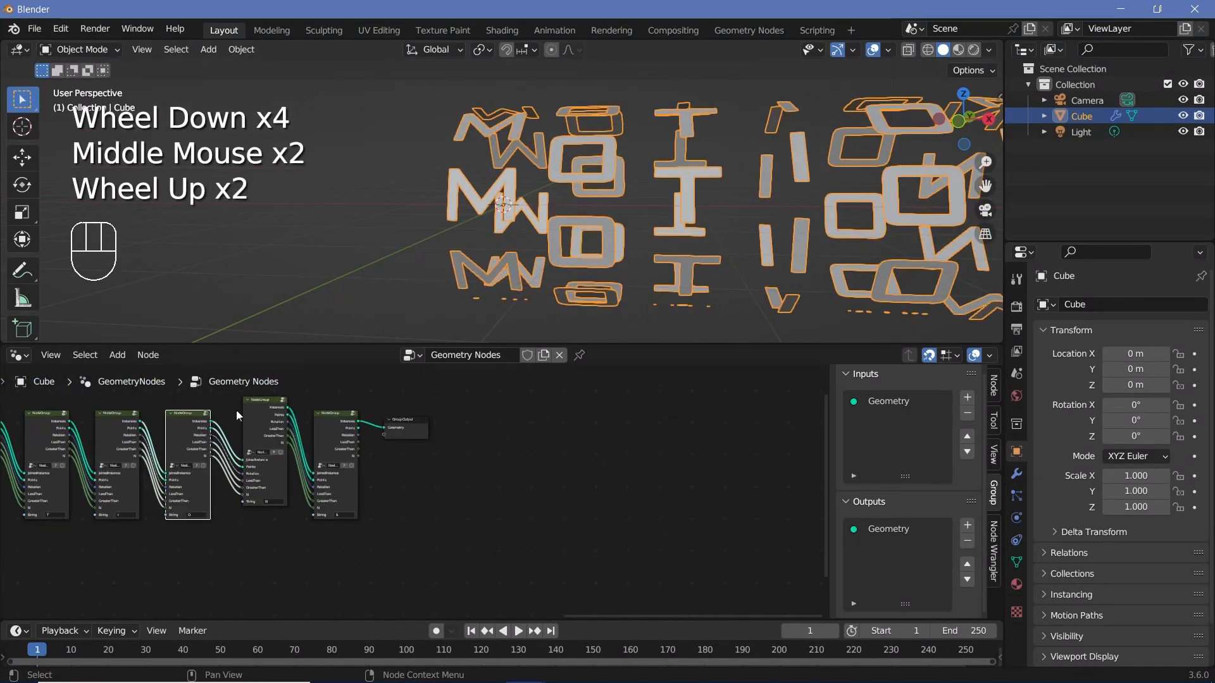
left_click_drag(269, 422, 272, 435)
scroll(425, 428, "up", 2)
middle_click_drag(425, 428, 396, 460)
scroll(394, 460, "up", 1)
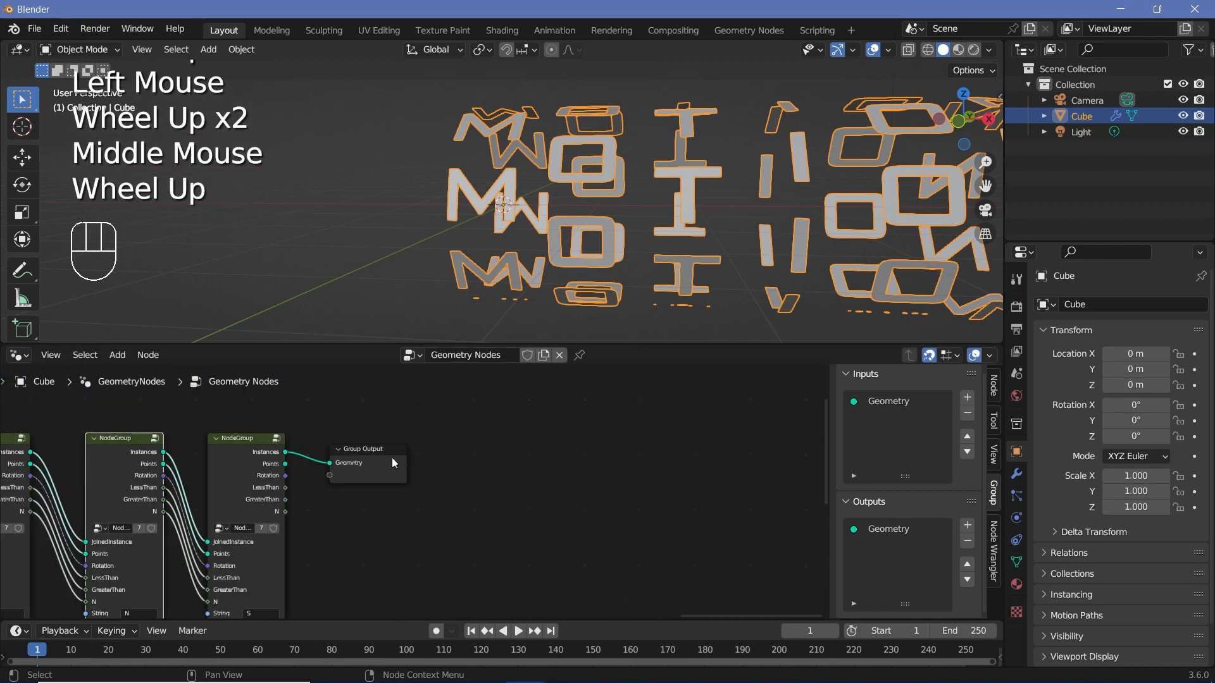
left_click_drag(391, 458, 776, 451)
Step: Insert an Extrude Mesh node on the link between the last node group and Group Output
key("shift+a")
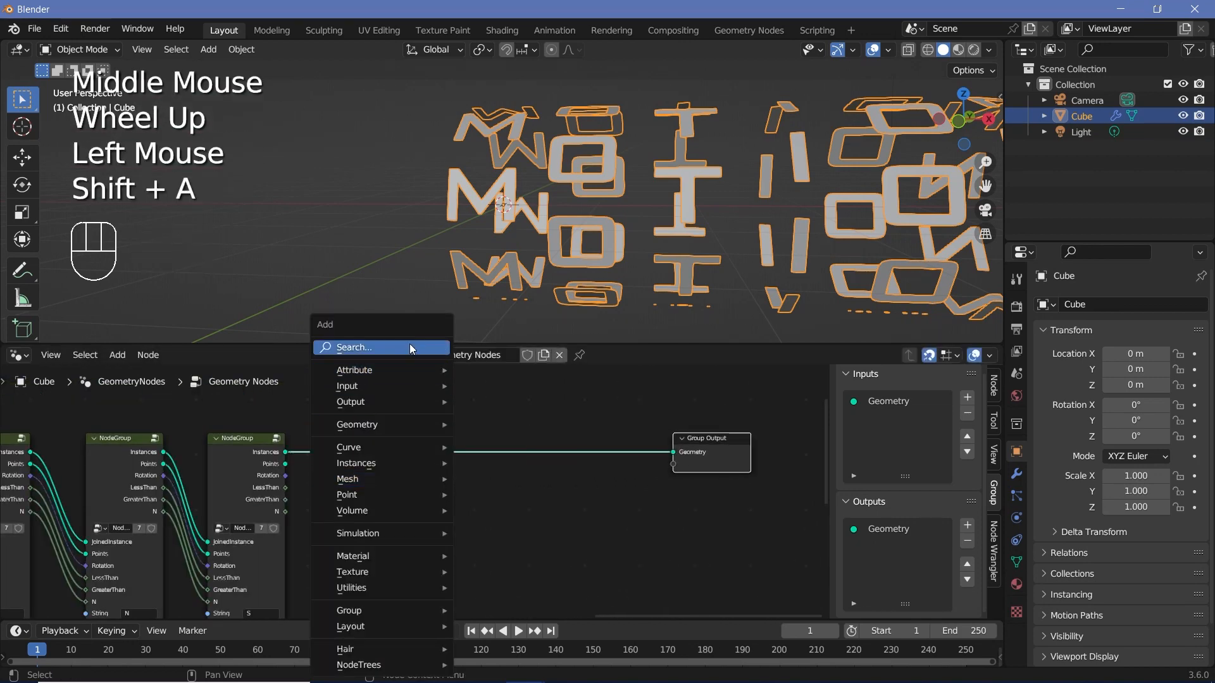
left_click(405, 347)
type("ext")
key("Return")
left_click(505, 463)
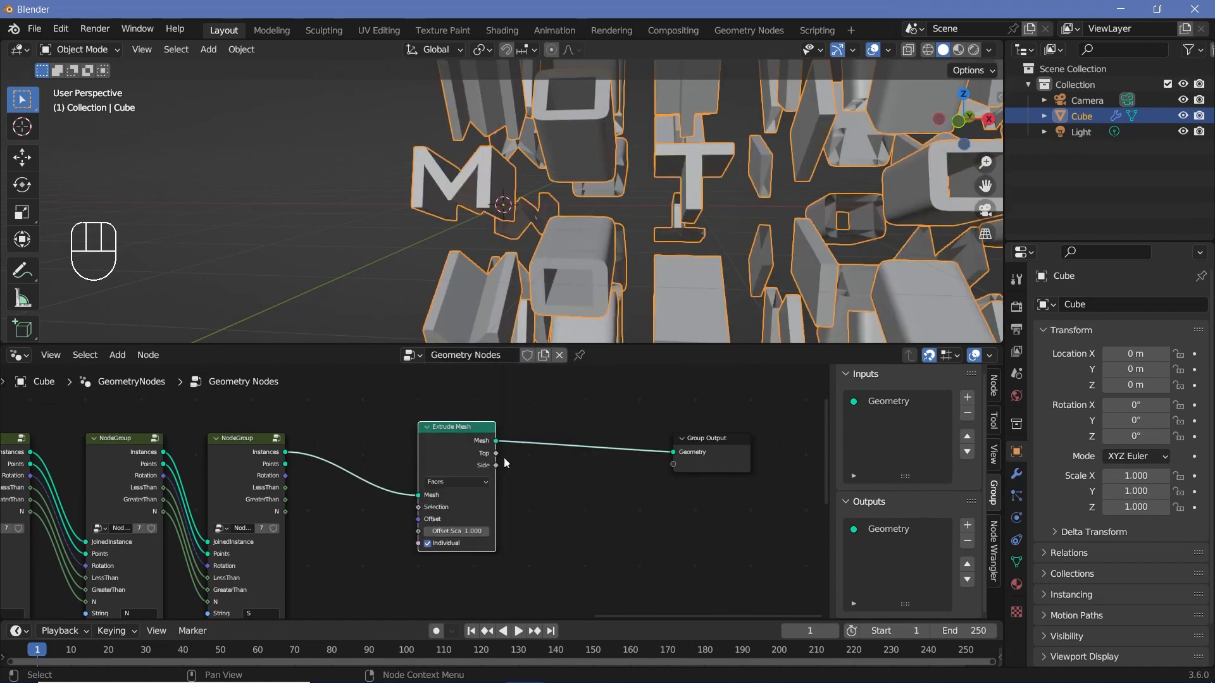
Step: Set the Extrude Mesh node's Offset Scale to 0.1 and turn off Individual
scroll(533, 548, "up", 3)
left_click(513, 551)
type("0.1")
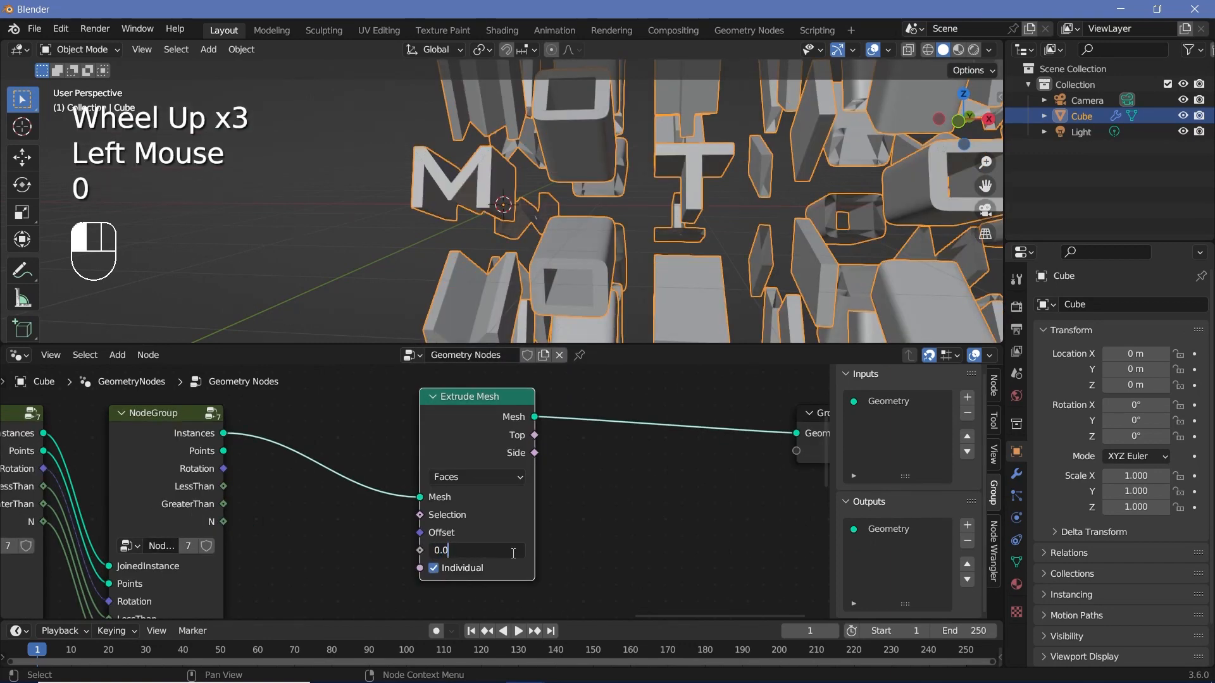
key("Return")
left_click(434, 568)
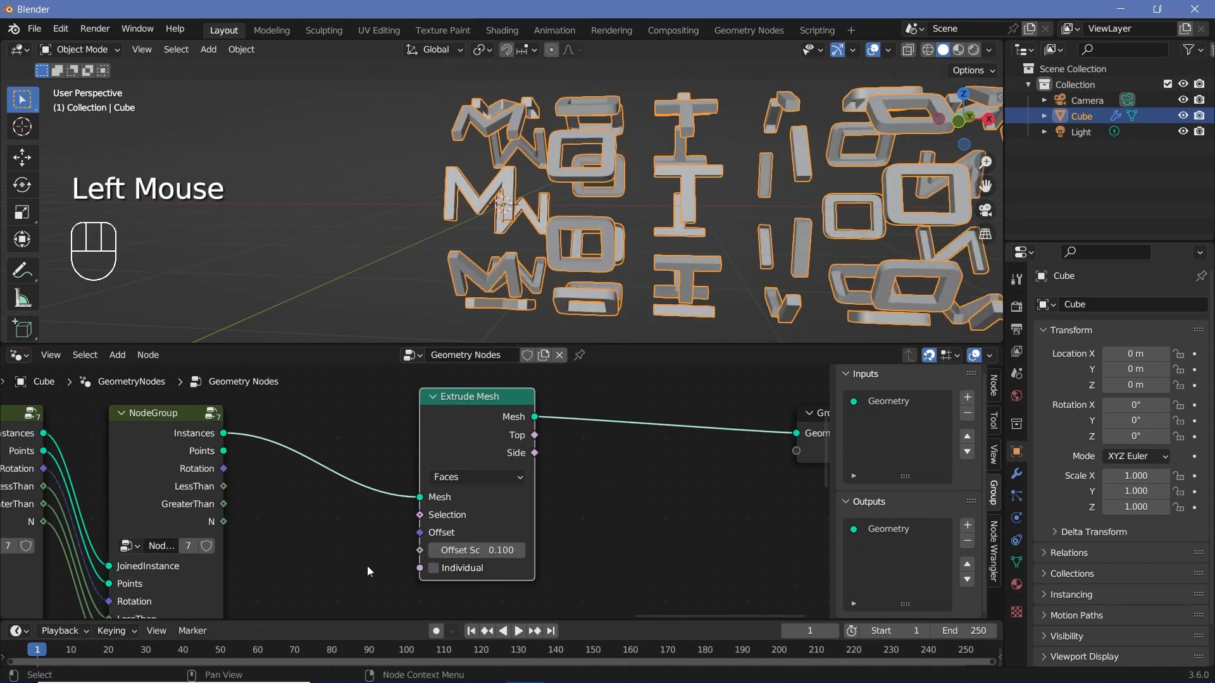
Step: Insert a Join Geometry node after Extrude Mesh and also link the last node group's Instances output into it
key("shift+a")
left_click(602, 349)
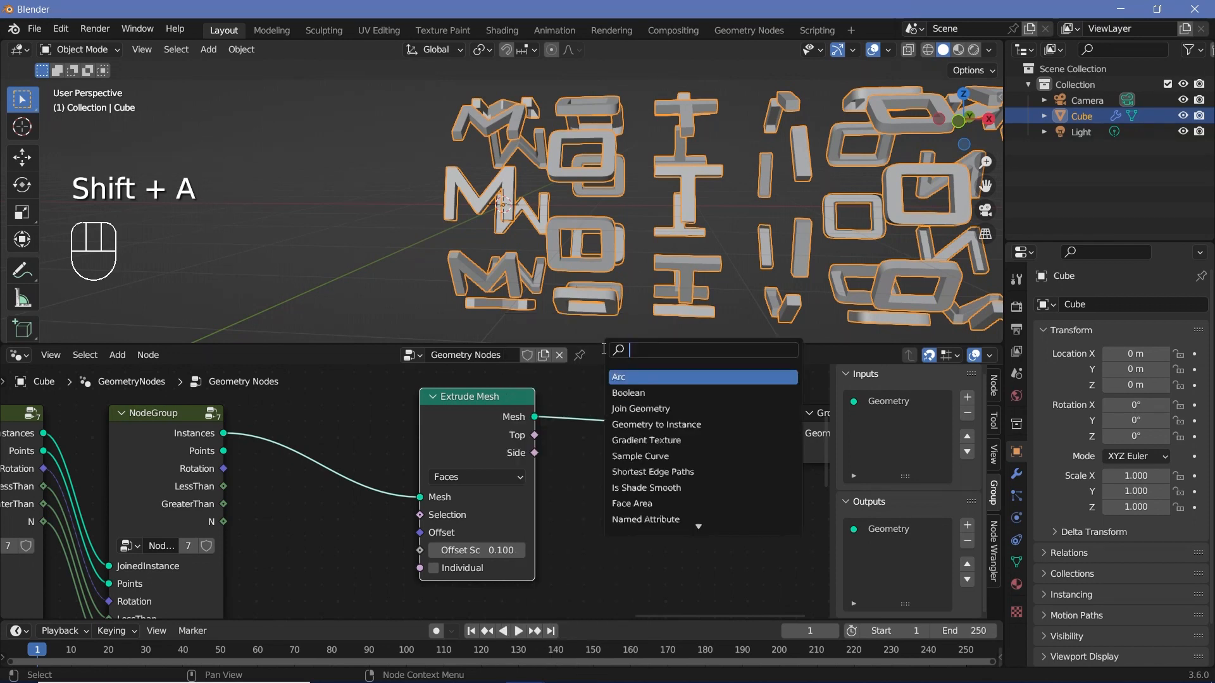
type("join")
key("Return")
left_click(664, 431)
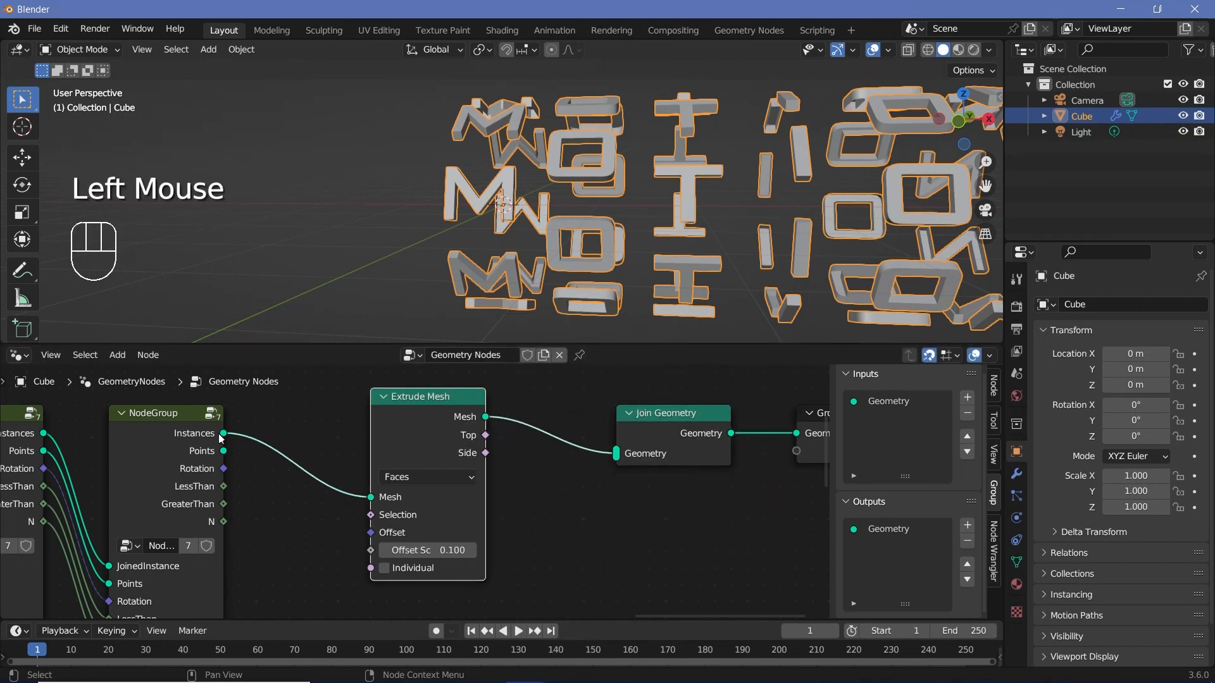
left_click_drag(455, 417, 472, 498)
left_click_drag(225, 434, 617, 453)
Step: Insert a Flip Faces node on the direct link from the last node group to Join Geometry, and make room before Group Output
key("shift+a")
mouse_move(456, 347)
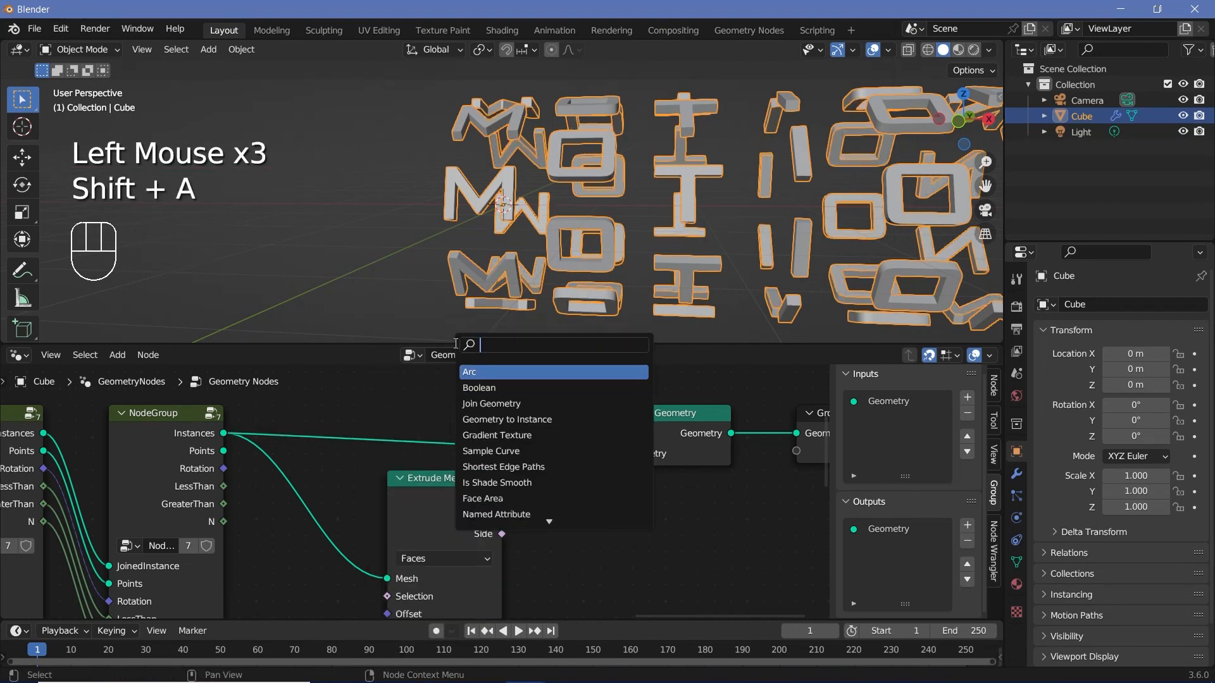
type("flip")
key("Return")
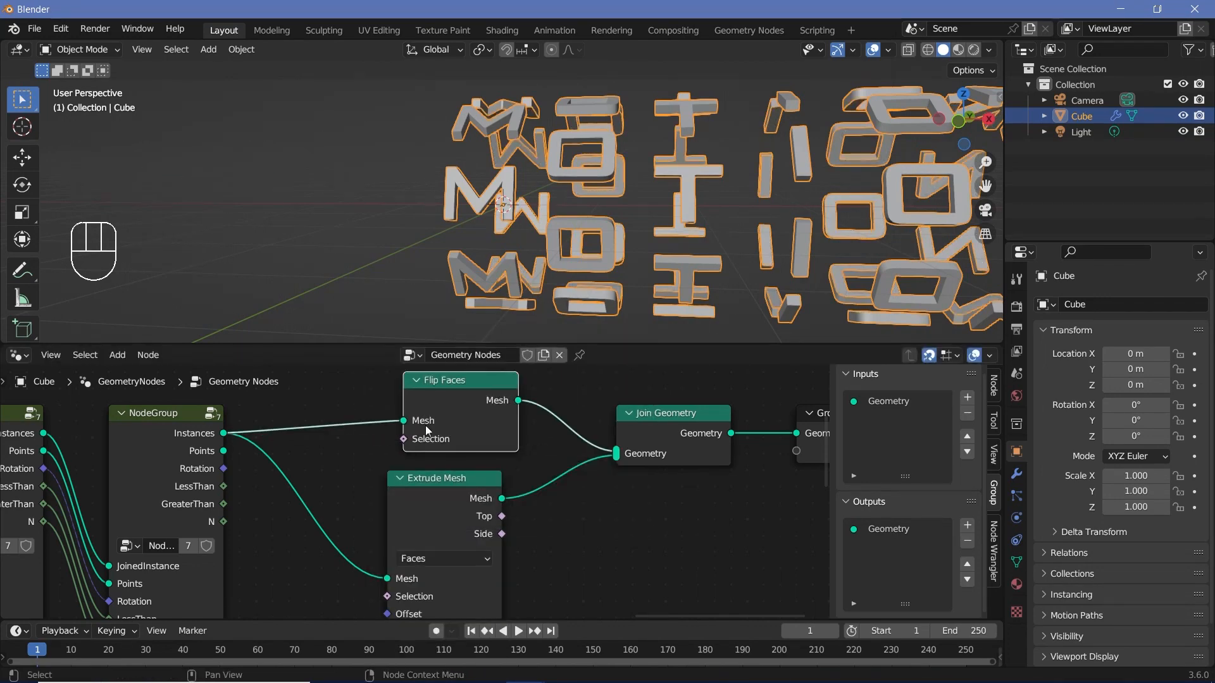
left_click(414, 430)
middle_click_drag(601, 481, 355, 494)
left_click_drag(604, 436, 718, 436)
Step: Inspect the shading on the curved sides of the extruded letters up close
middle_click_drag(704, 256, 605, 253)
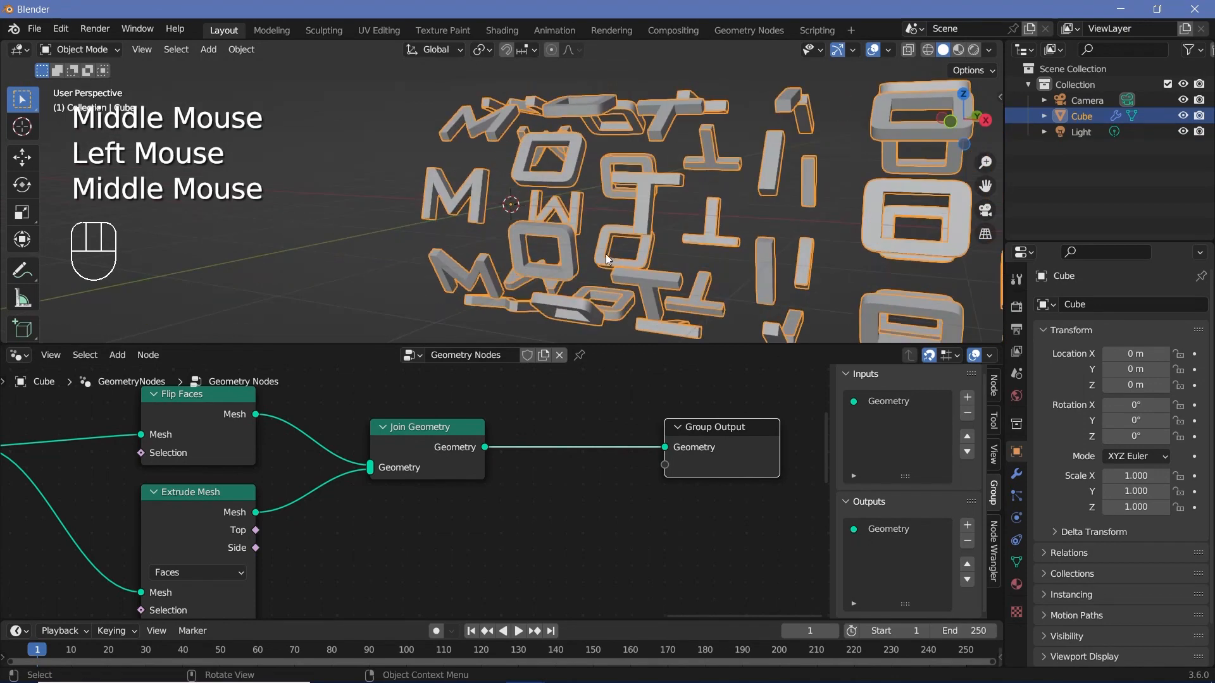
scroll(637, 189, "up", 2)
scroll(638, 189, "up", 1)
middle_click_drag(638, 189, 570, 209, "shift")
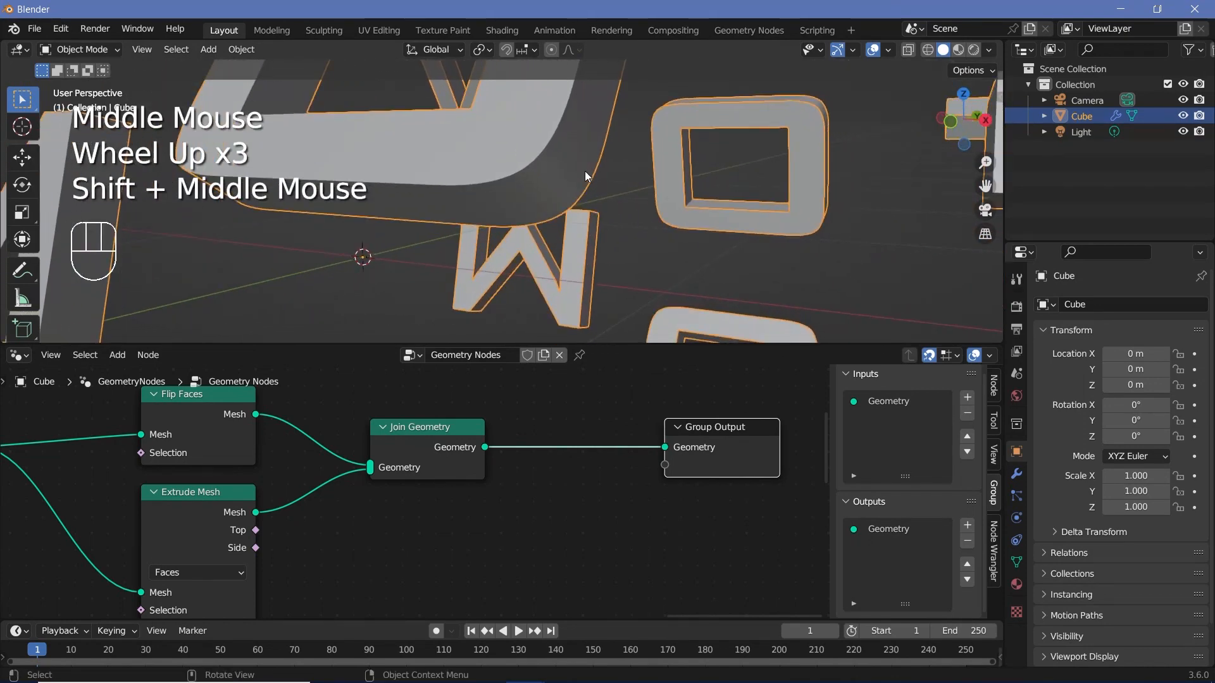
scroll(551, 197, "up", 1)
scroll(552, 202, "up", 1)
scroll(664, 158, "down", 1)
scroll(600, 184, "up", 1)
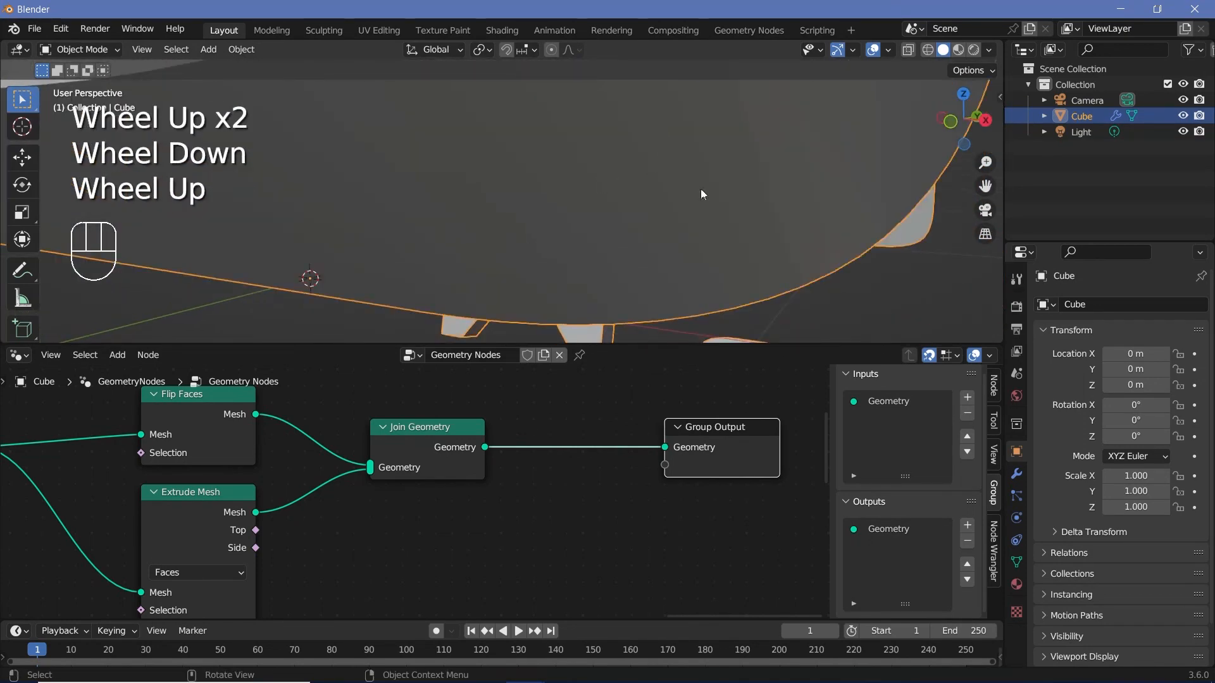
Step: Insert a Set Shade Smooth node on the link between Join Geometry and Group Output
key("shift+a")
left_click(527, 347)
type("set")
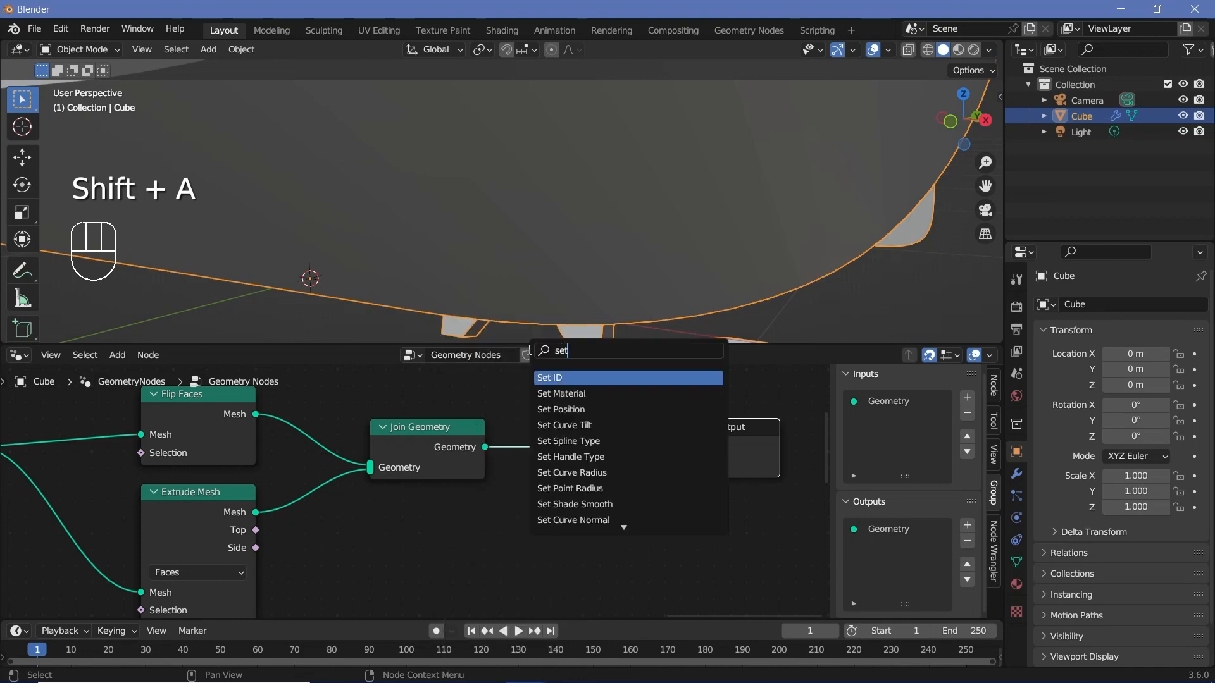
left_click(575, 504)
left_click(607, 411)
Step: Link the Extrude Mesh node's Side output to the Set Shade Smooth Selection input and check the letters' shading
scroll(309, 518, "down", 5)
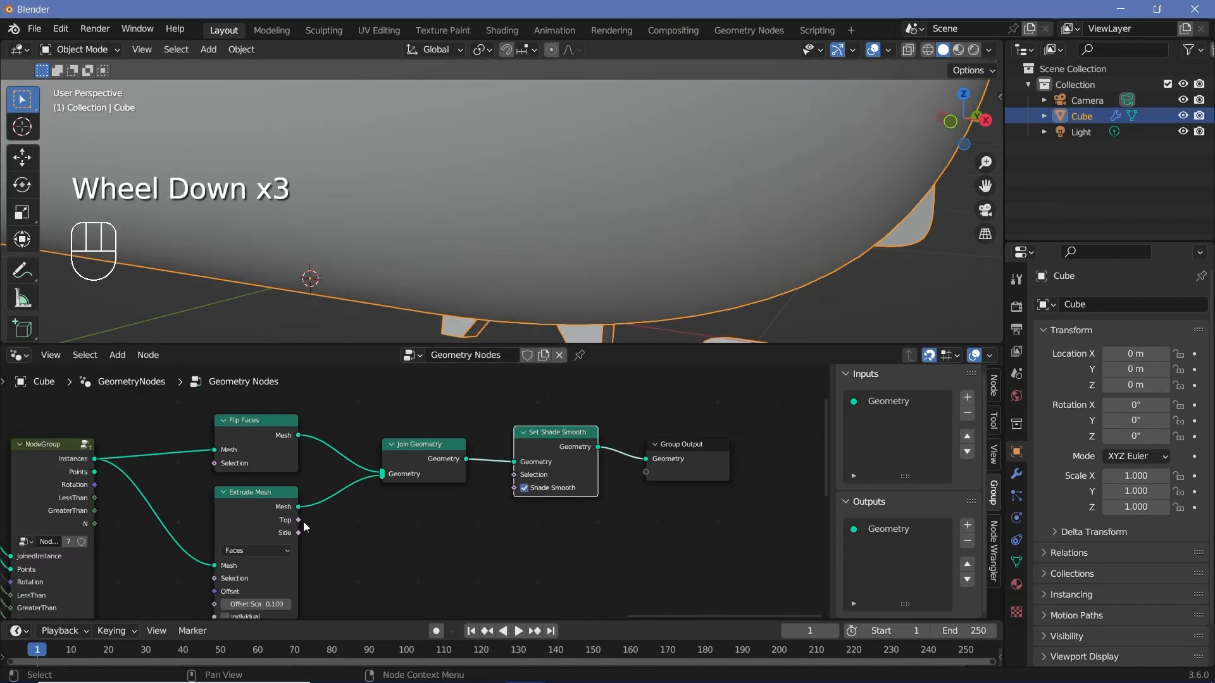
scroll(309, 519, "down", 2)
middle_click_drag(309, 519, 317, 524)
scroll(334, 530, "up", 2)
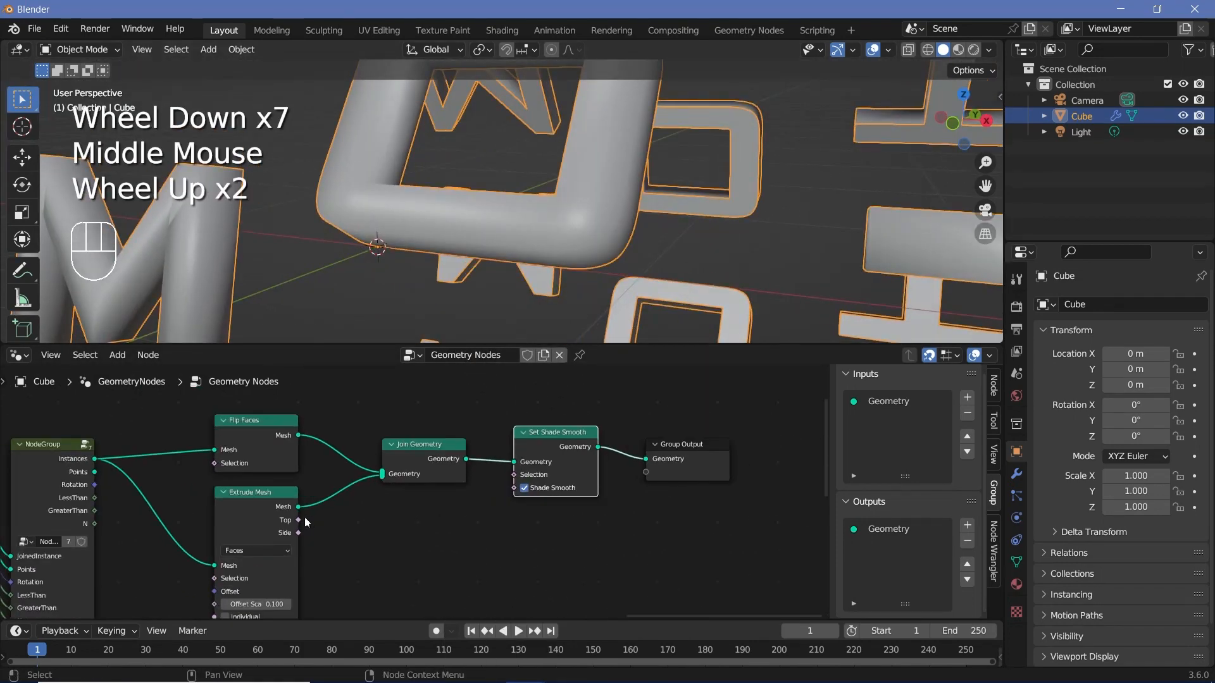
left_click_drag(298, 520, 488, 499)
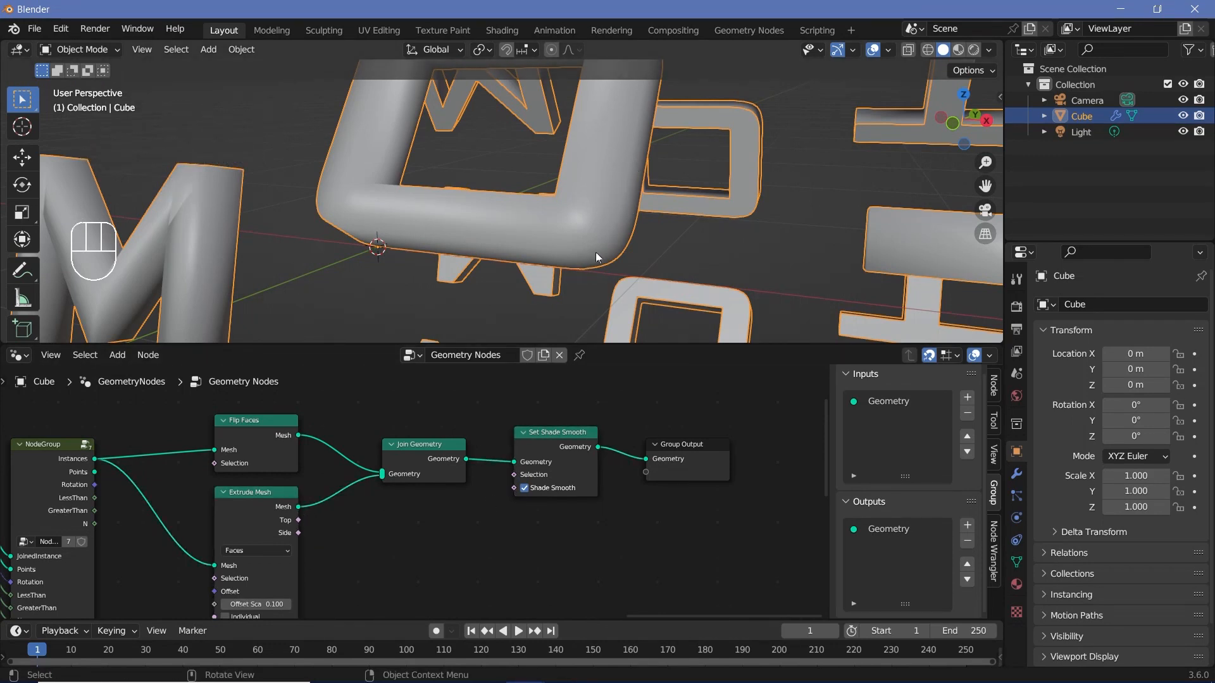
left_click_drag(299, 534, 510, 536)
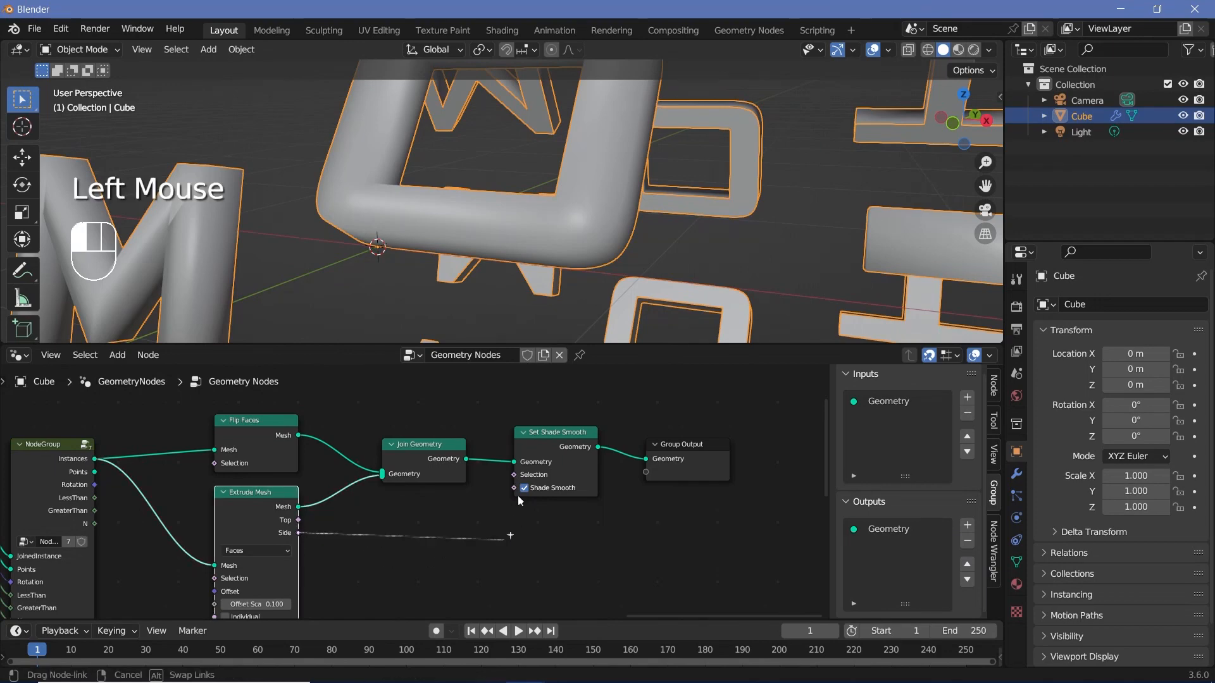
left_click_drag(522, 483, 514, 474)
middle_click_drag(538, 254, 522, 144)
scroll(476, 195, "up", 2)
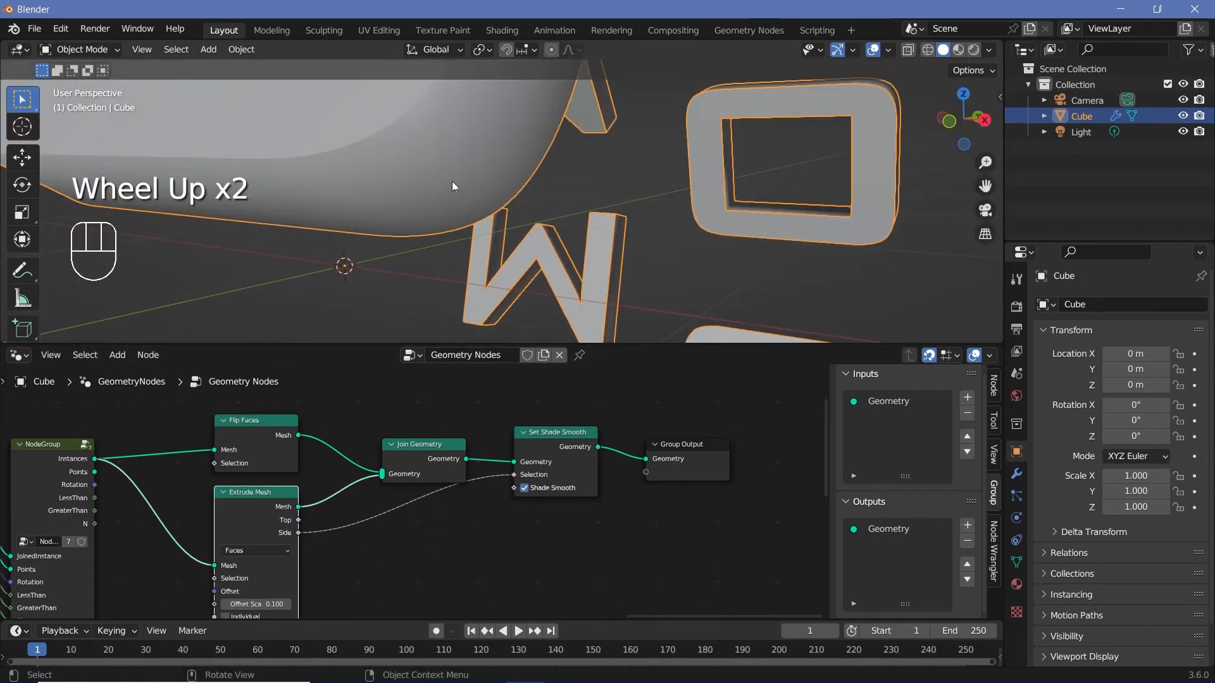
scroll(507, 143, "down", 1)
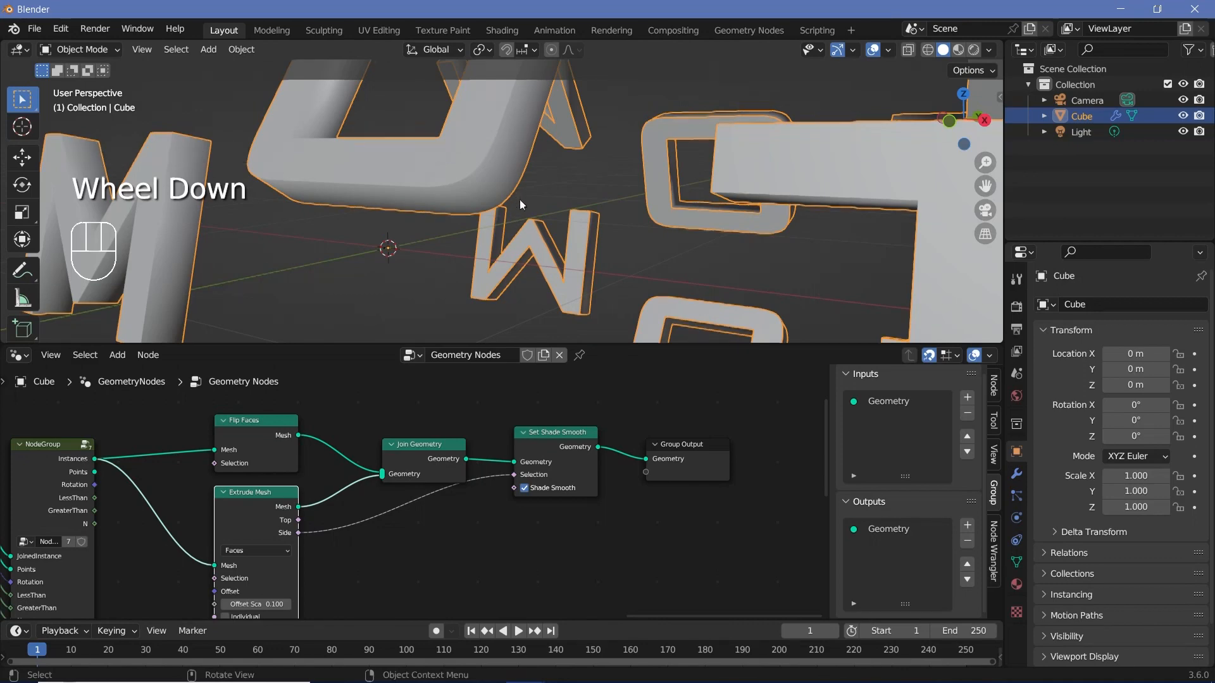
middle_click_drag(523, 203, 583, 257)
scroll(583, 257, "down", 1)
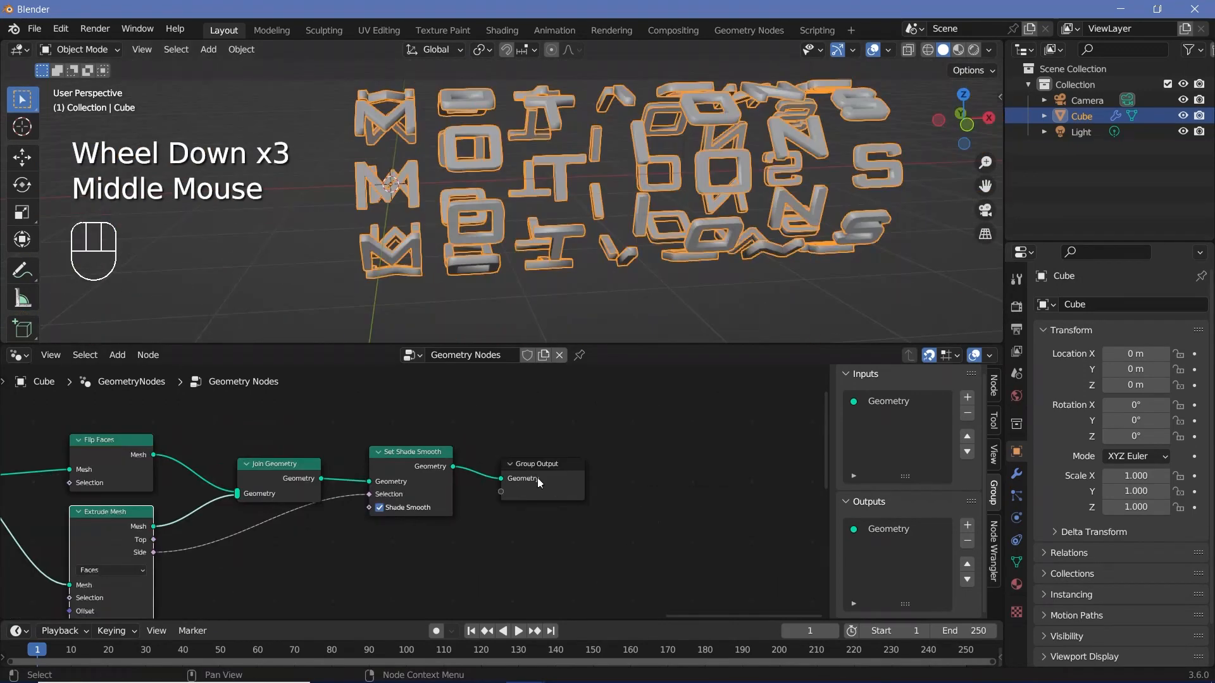
Step: Make room before Group Output and insert a Set Material node after Set Shade Smooth
left_click_drag(537, 479, 621, 479)
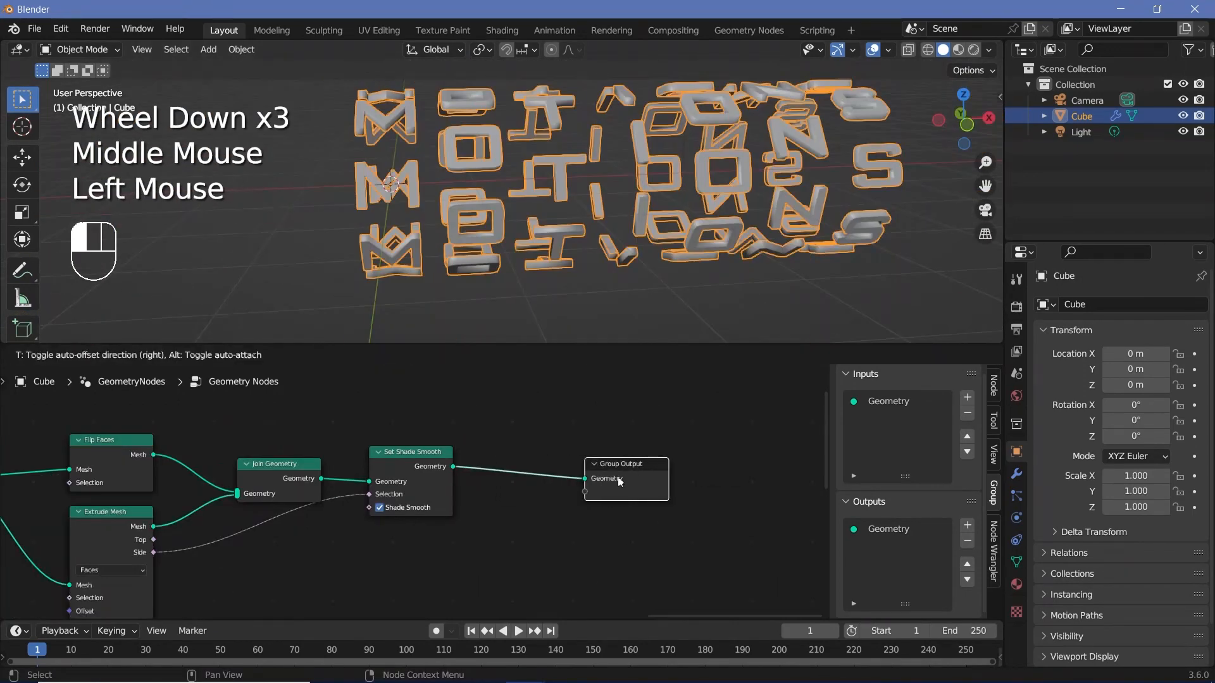
left_click_drag(420, 469, 404, 477)
middle_click_drag(404, 478, 466, 456)
scroll(578, 472, "down", 1)
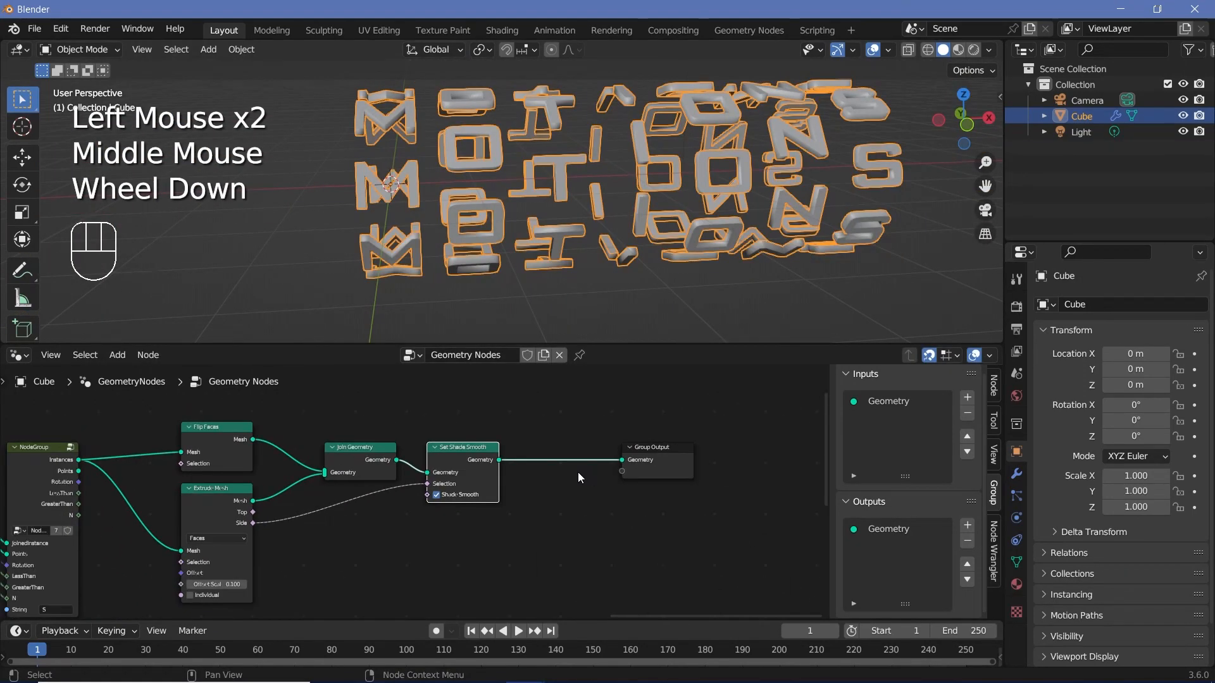
key("shift+a")
left_click(551, 354)
type("set ma")
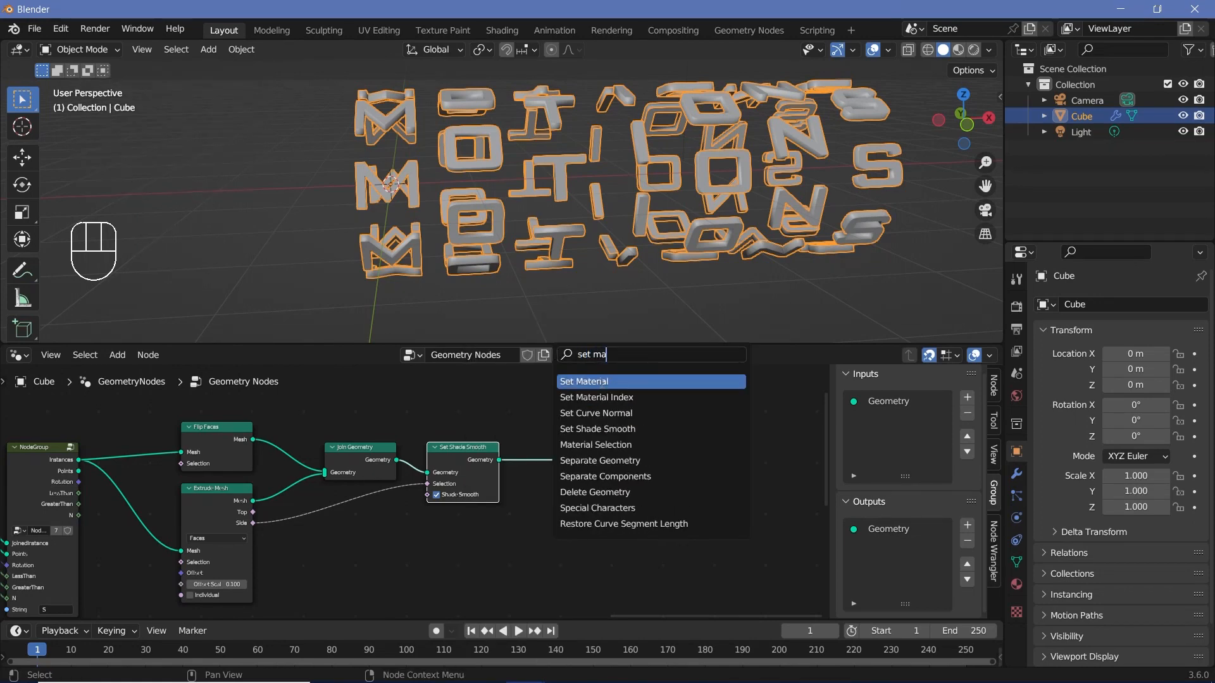
left_click(601, 381)
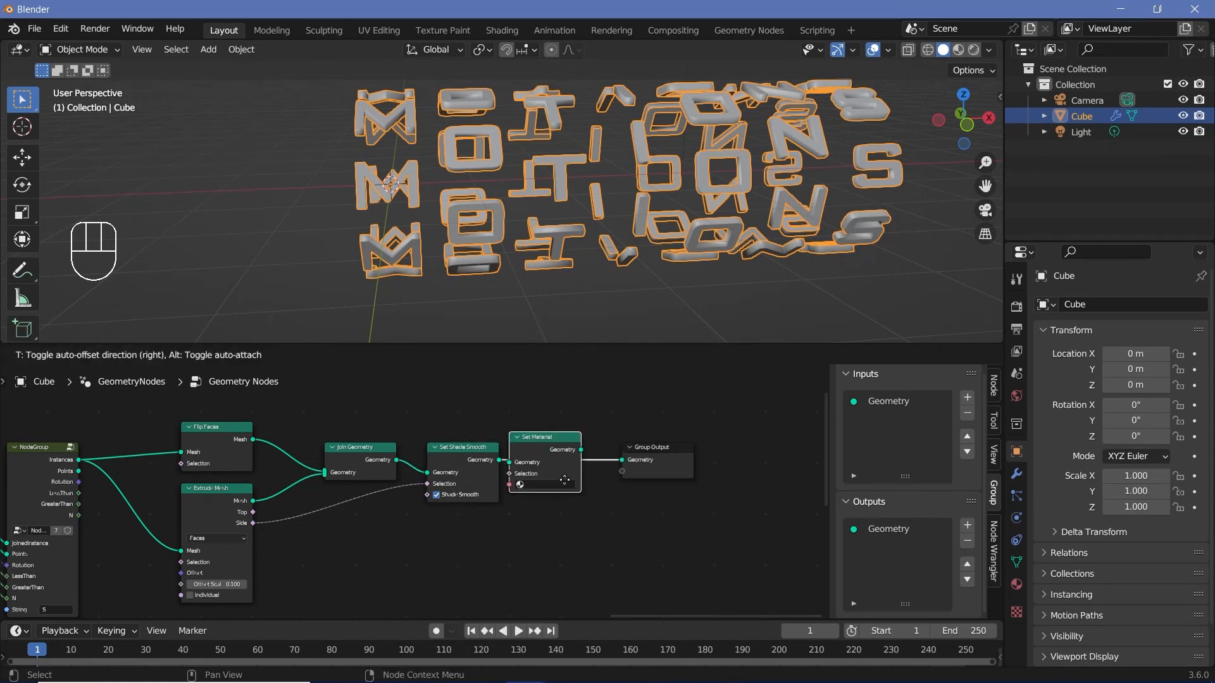
left_click(573, 480)
Step: Assign the existing material named Material in the Set Material node
scroll(594, 502, "up", 2)
left_click(594, 497)
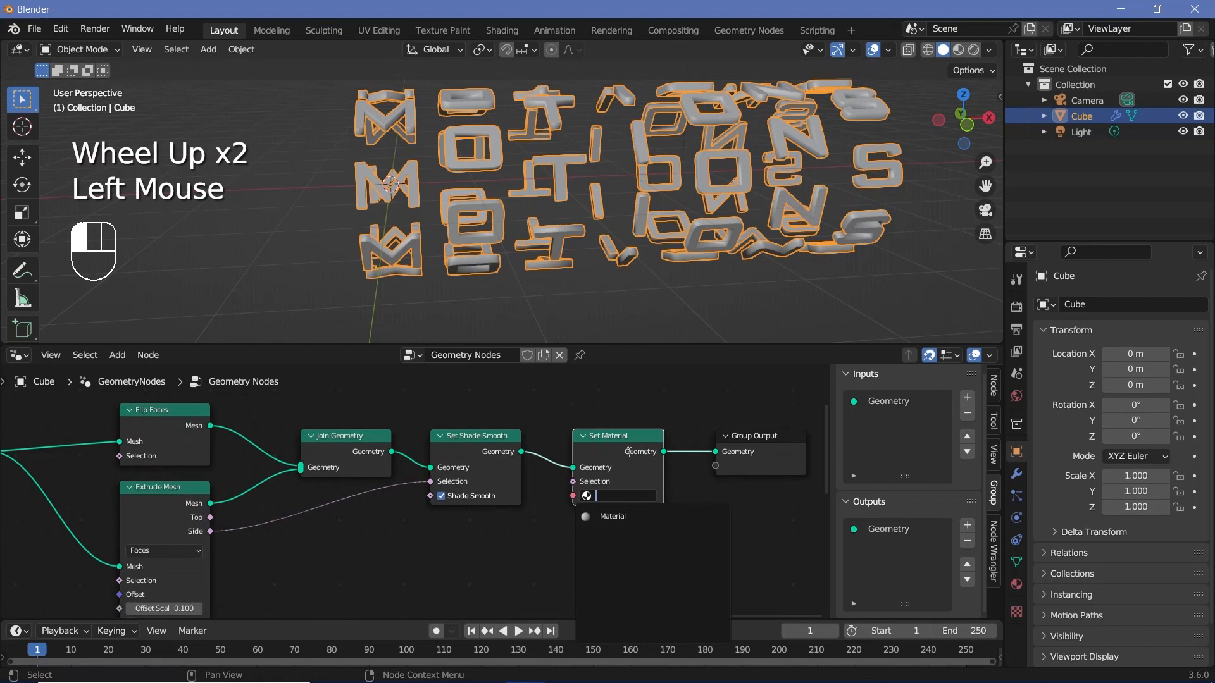
left_click(608, 515)
scroll(501, 503, "down", 3)
middle_click_drag(501, 503, 670, 516)
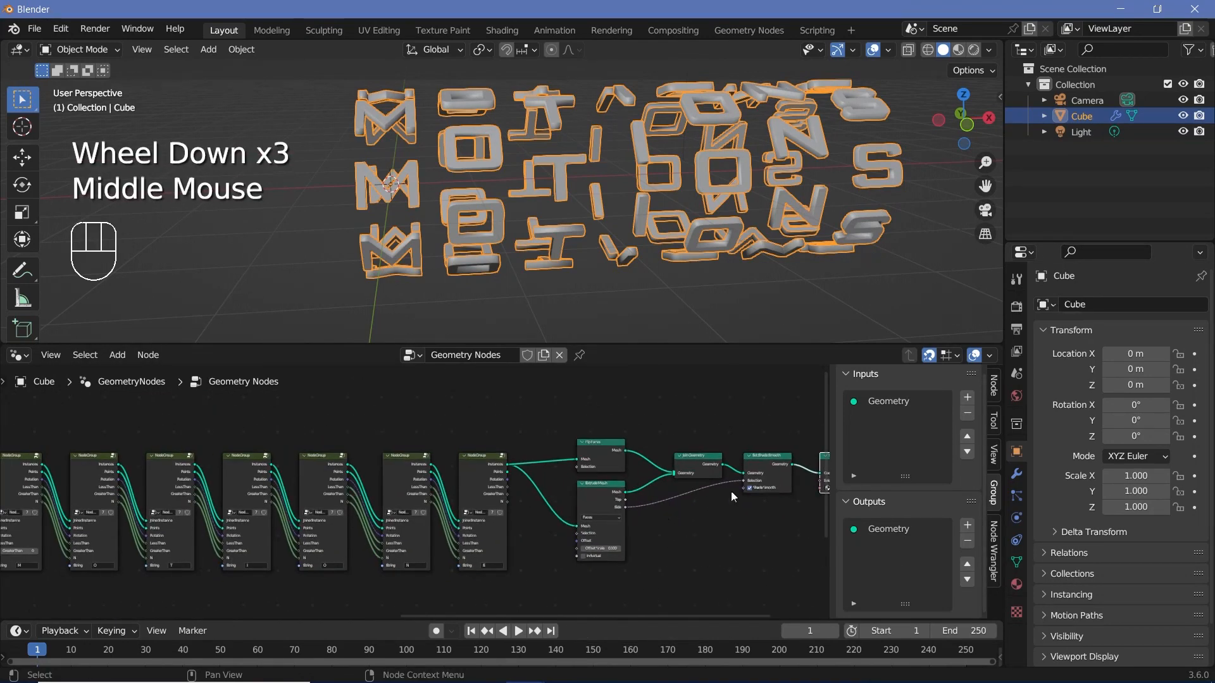
Step: Enable Bloom and Screen Space Reflections in the Eevee render settings
left_click(1019, 308)
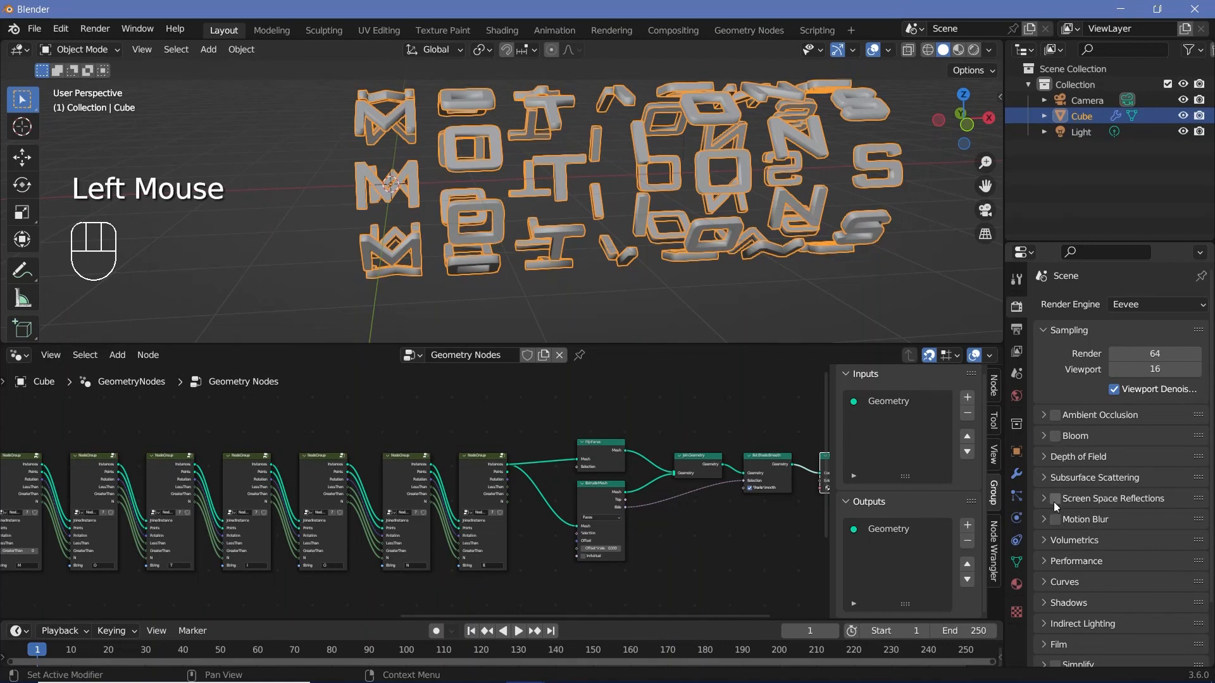
Step: Set the output frame rate to 30 fps and the frame range's end to 300
left_click(1016, 331)
left_click(1126, 448)
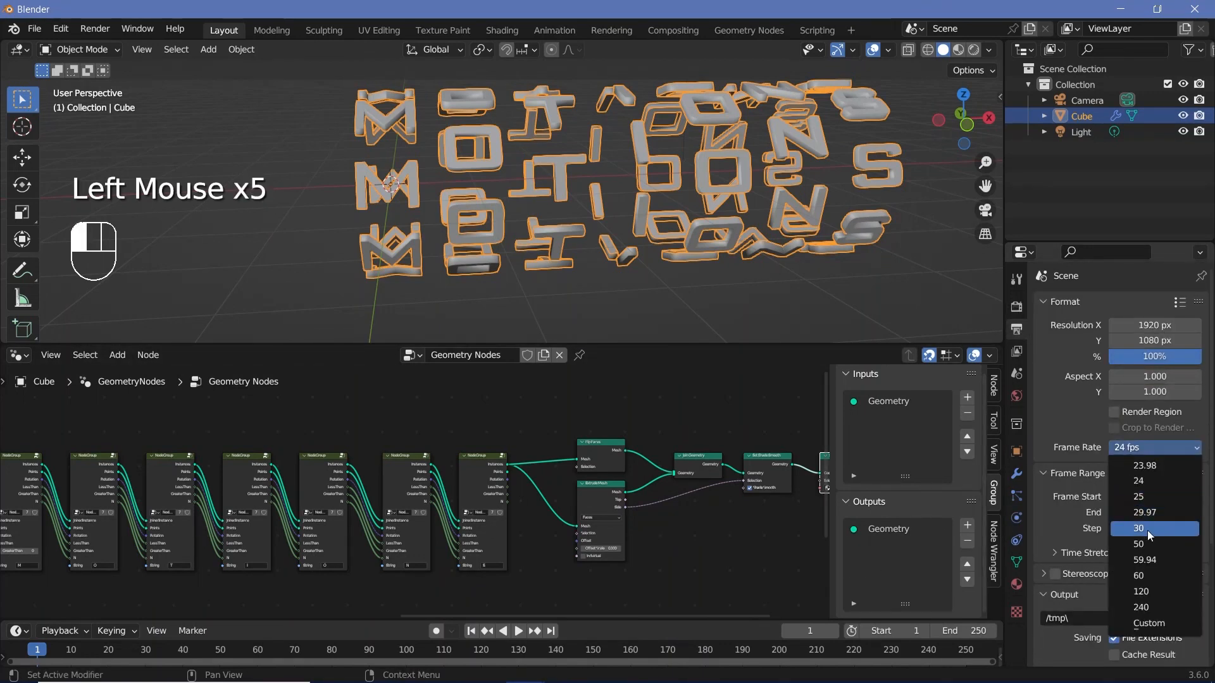
left_click(1122, 530)
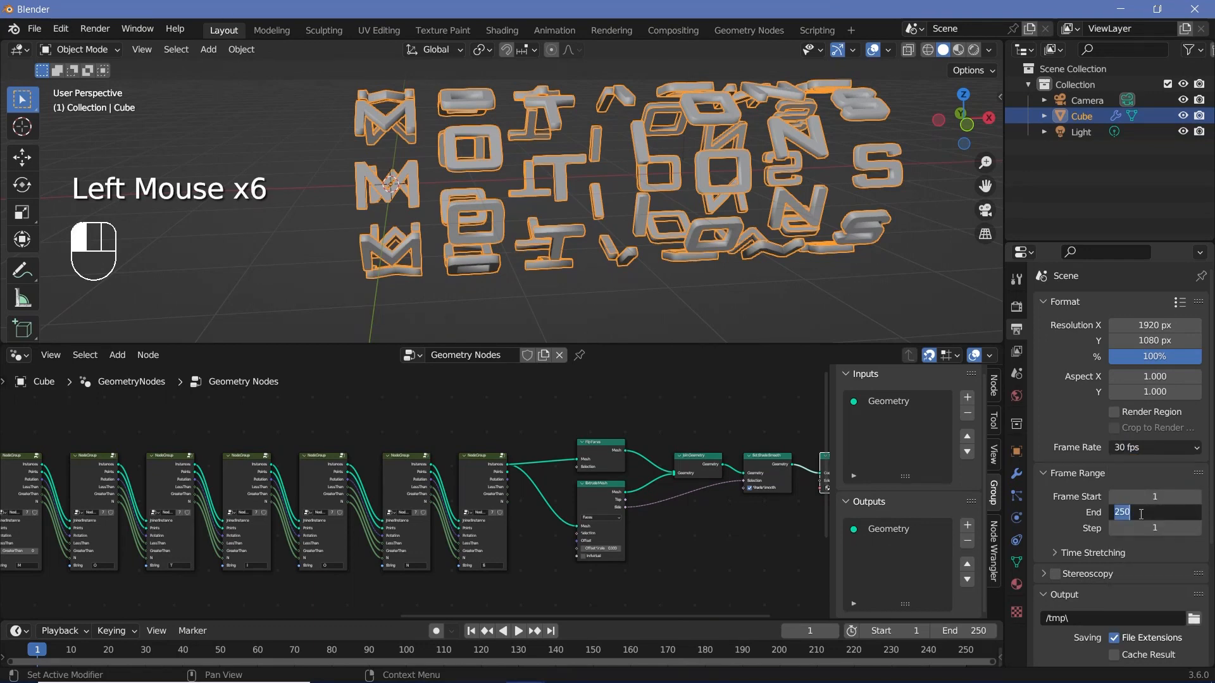
type("300")
key("Return")
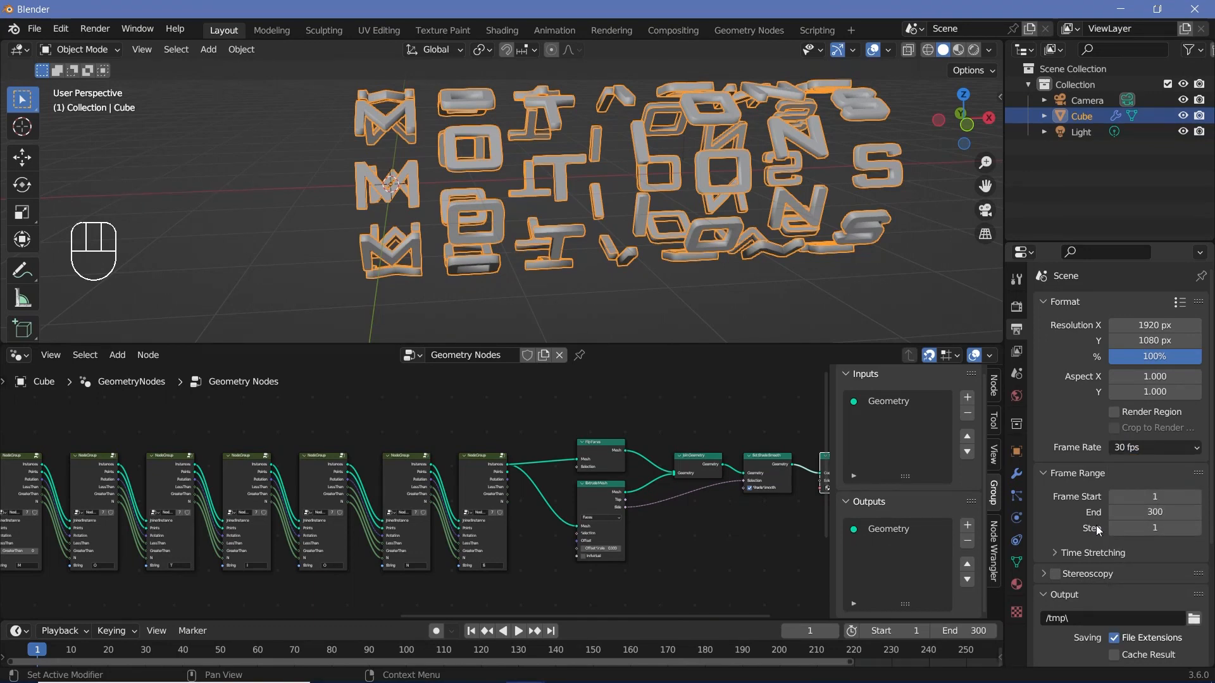
Step: Set the render output path to // and choose FFmpeg Video as the file format
scroll(1099, 530, "down", 2)
left_click(1089, 492)
type("//")
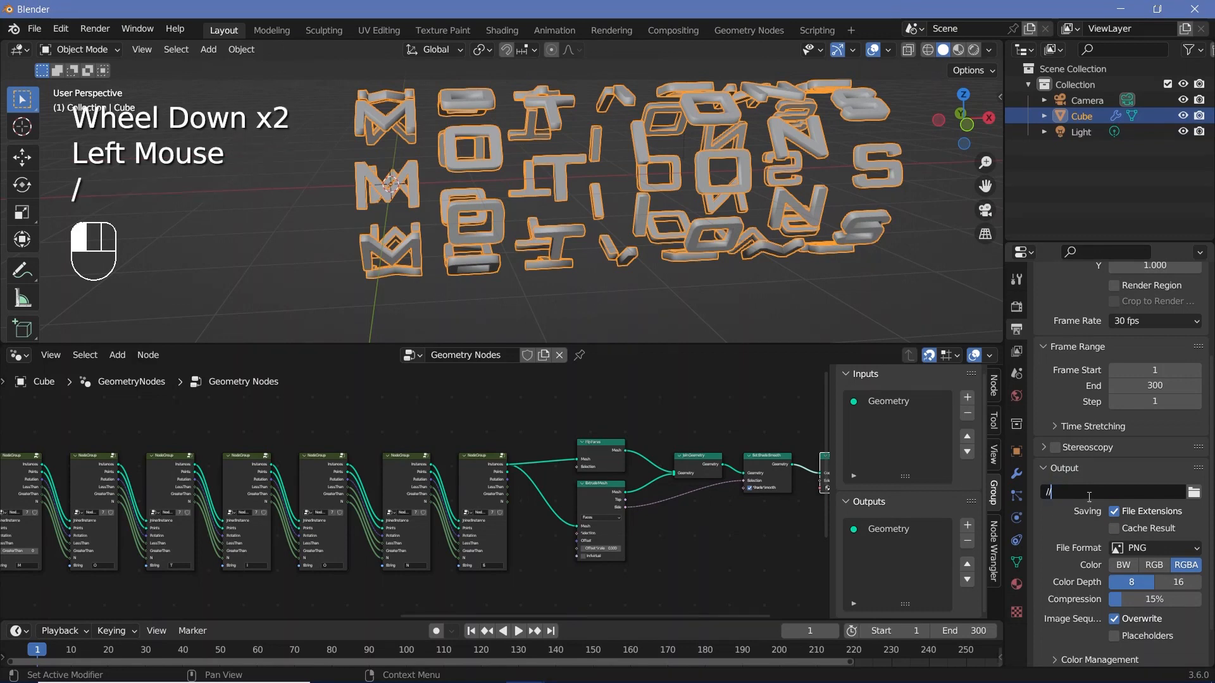
left_click(1134, 549)
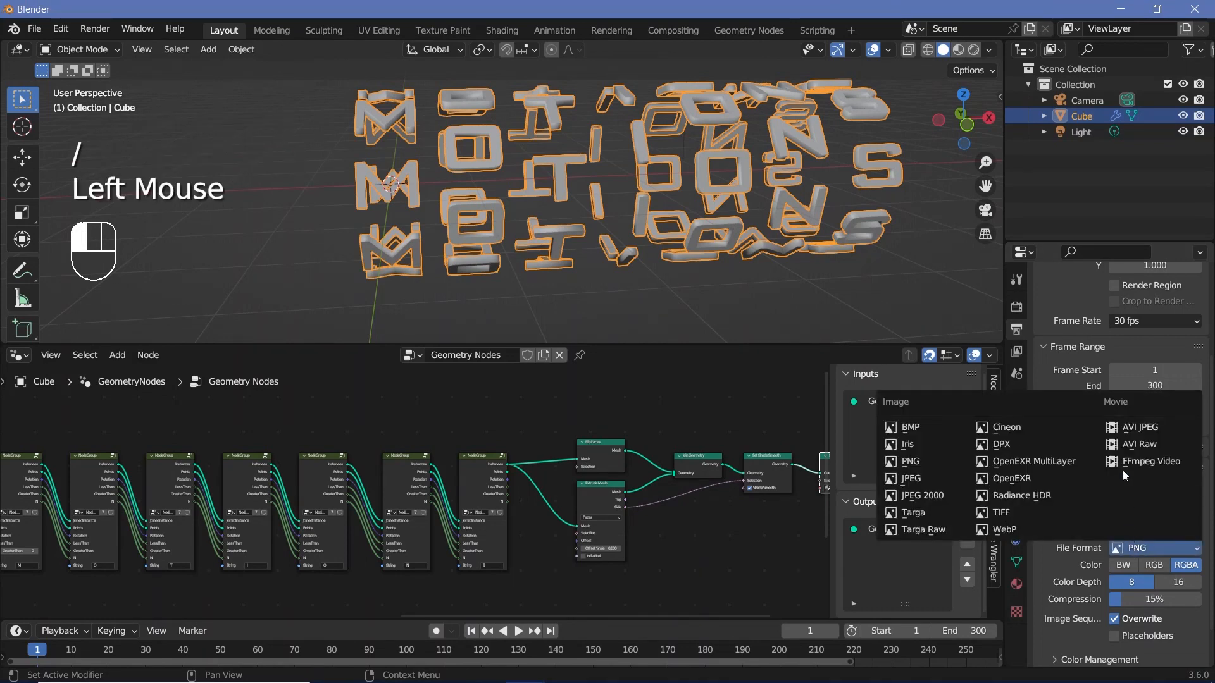
left_click(1130, 466)
Step: Set the video encoding container to MPEG-4 and the output quality to Perceptually Lossless
scroll(1074, 592, "down", 1)
left_click(1065, 632)
left_click(1063, 615)
scroll(1098, 567, "down", 2)
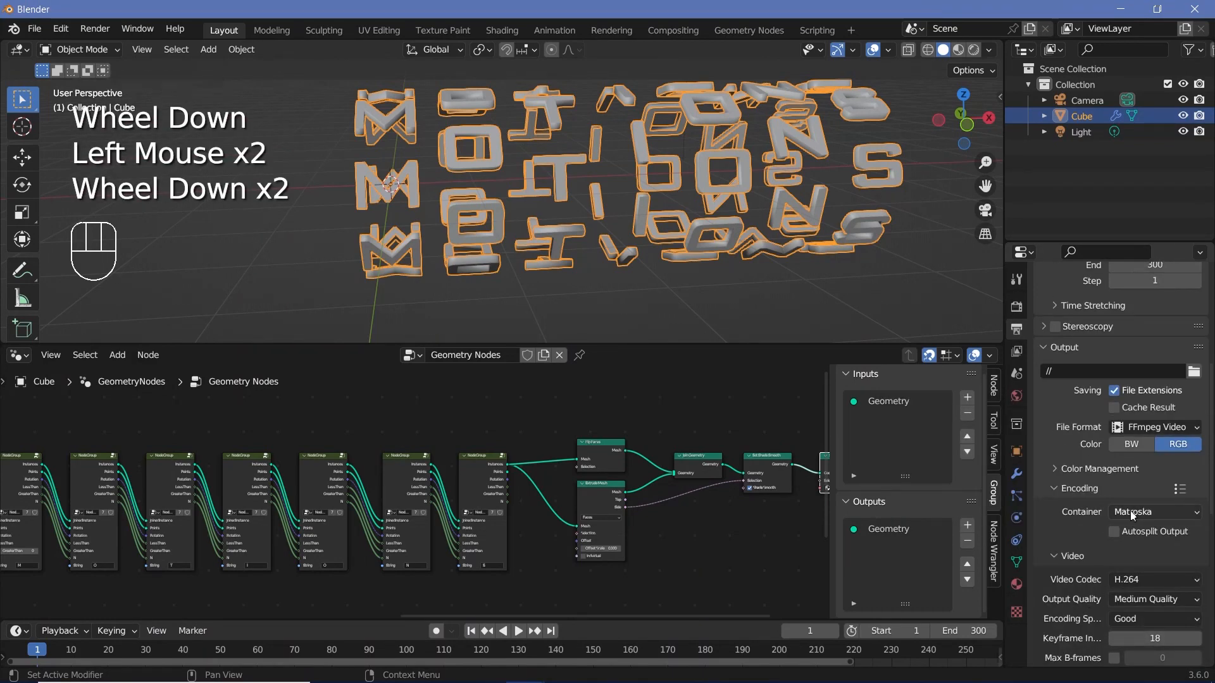
left_click(1132, 515)
left_click(1132, 463)
left_click(1130, 600)
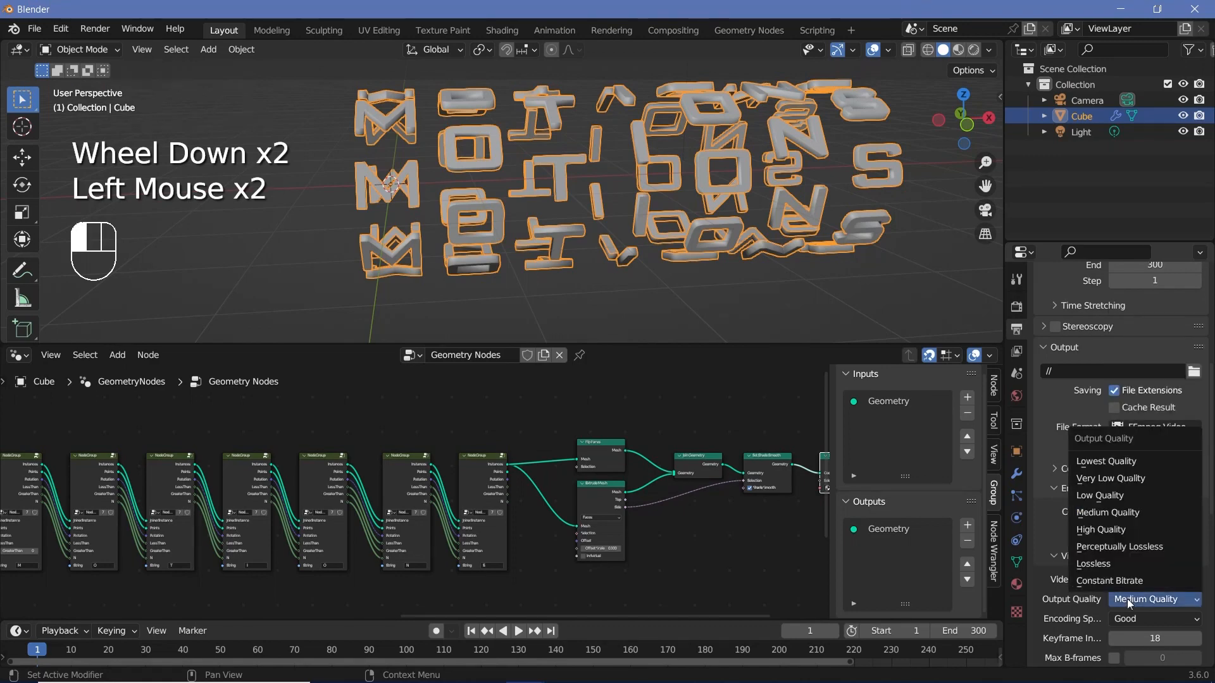
left_click(1126, 558)
scroll(1123, 557, "down", 3)
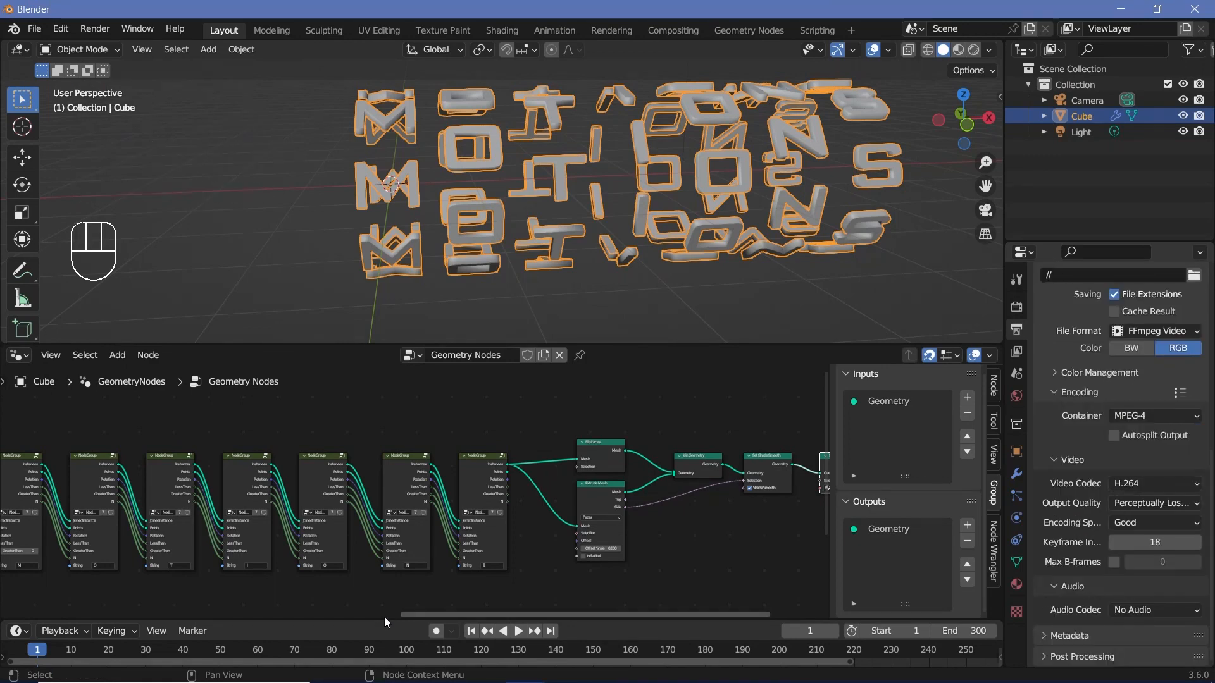
Step: Set the Value node to 0 at frame 0 and insert a keyframe there
left_click_drag(382, 622, 382, 602)
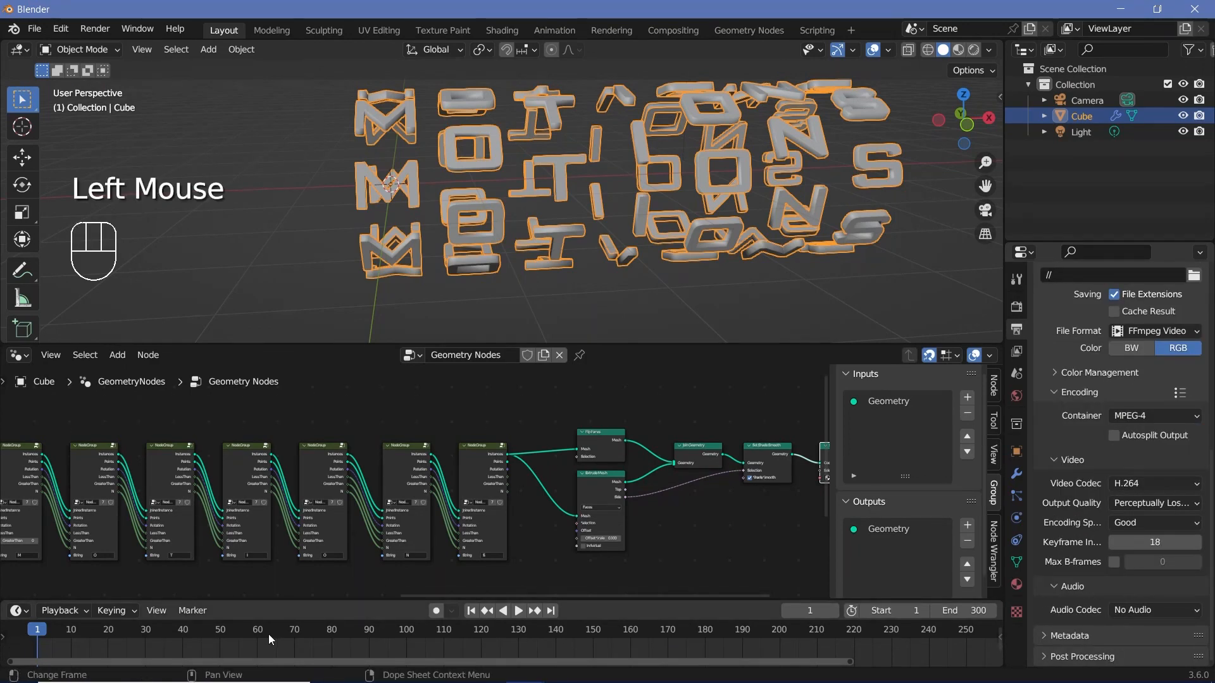
key("Left")
scroll(384, 528, "up", 6)
middle_click_drag(385, 527, 501, 528)
scroll(481, 522, "up", 2)
left_click(480, 523)
left_click(501, 529)
type("0")
key("Return")
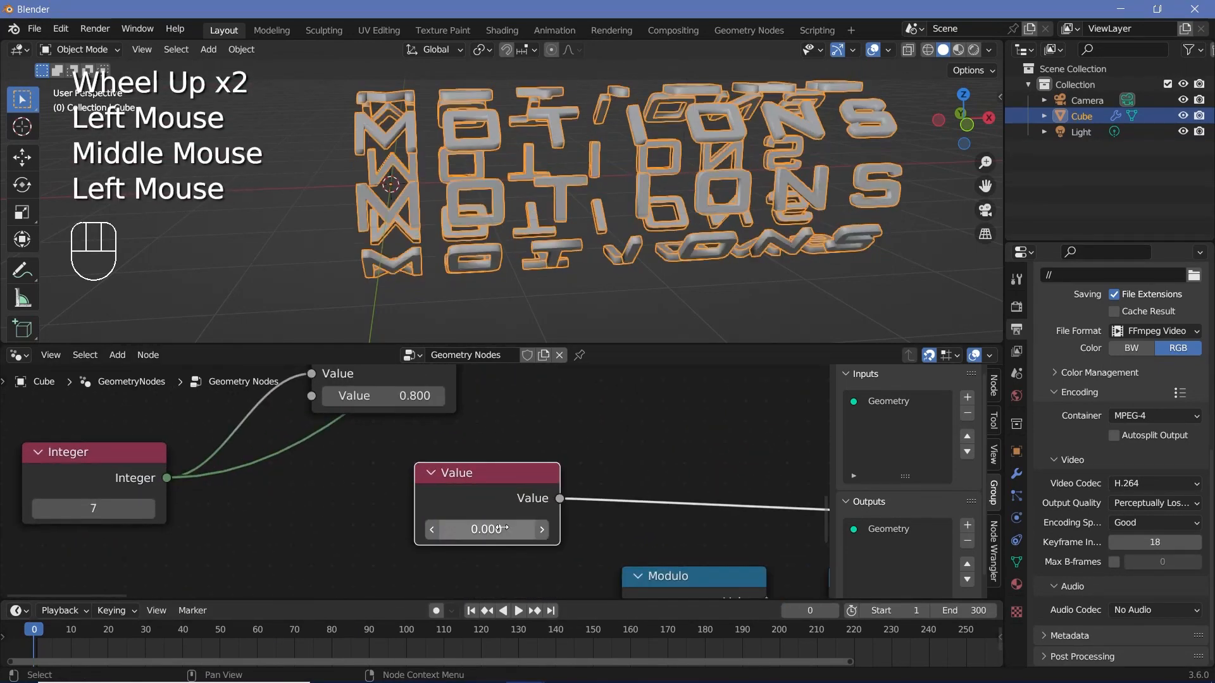
key("i")
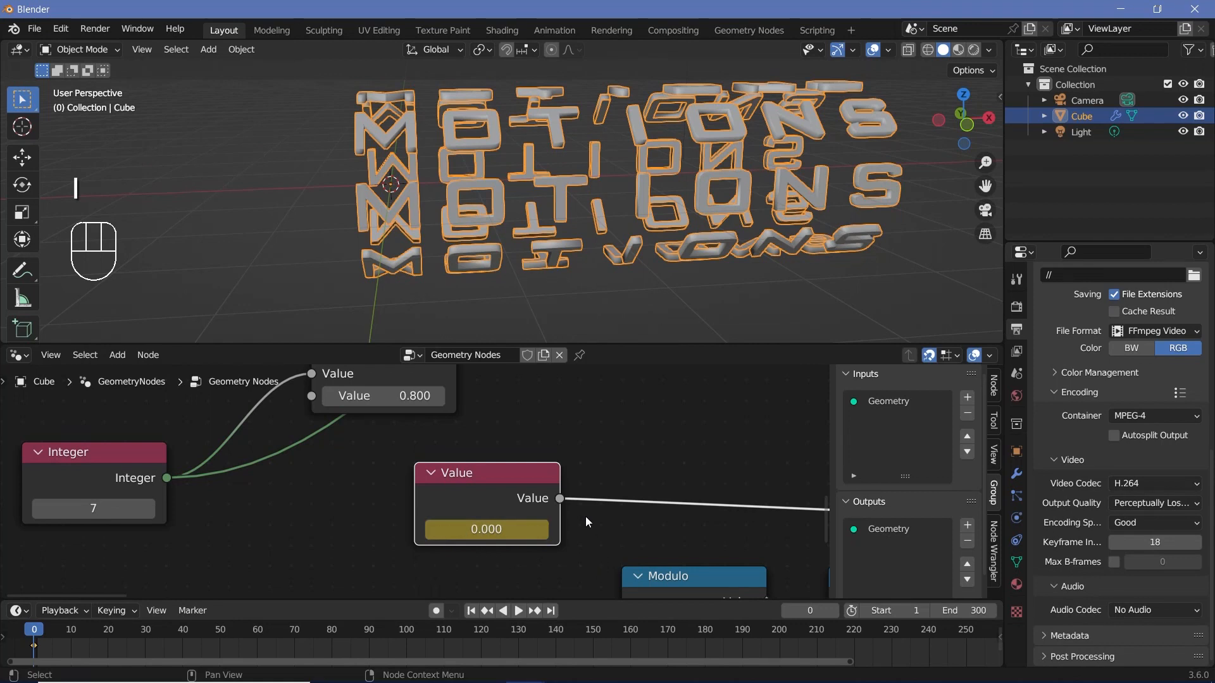
Step: At frame 150, set the Value node to 6.283 and insert a second keyframe
scroll(586, 518, "down", 2)
middle_click_drag(586, 518, 520, 483)
left_click(593, 633)
left_click(438, 487)
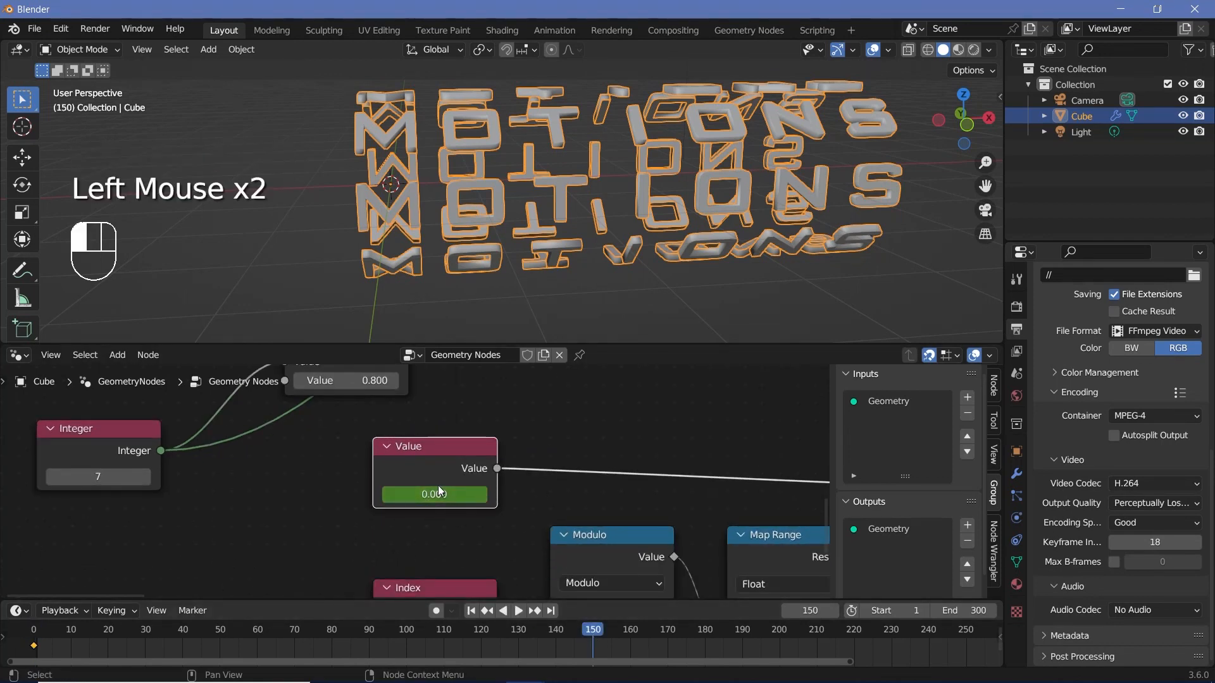
type("@")
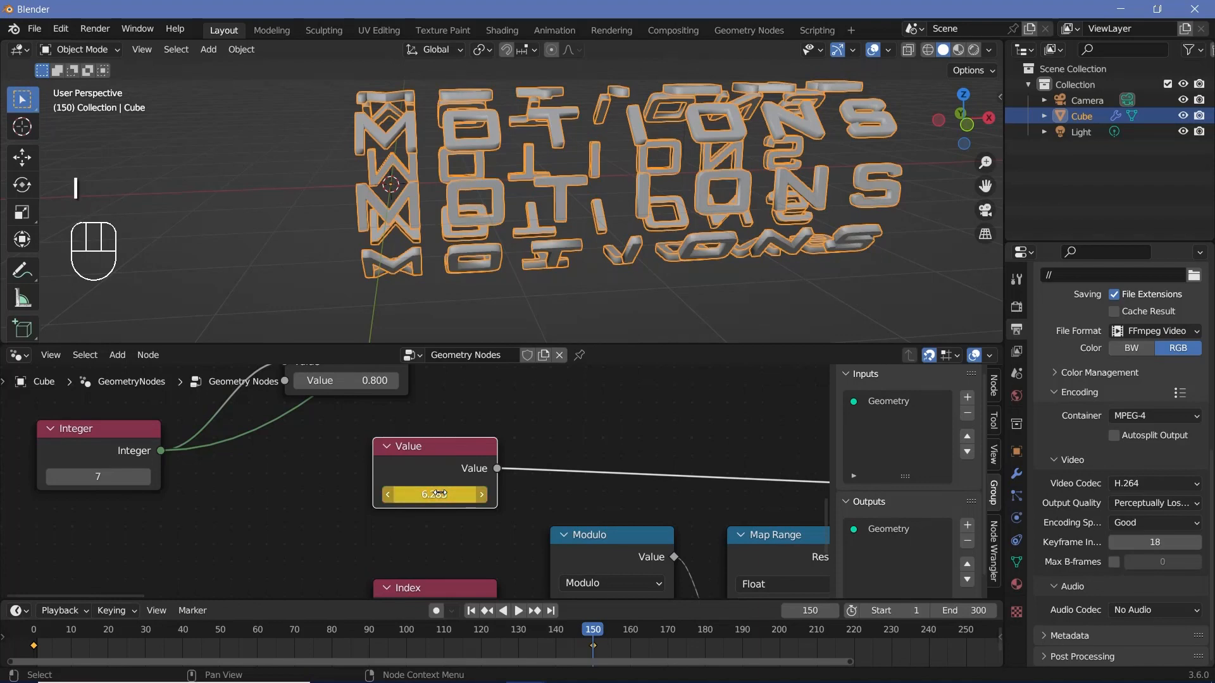
Step: Play the animation from frame 0 to check the rotation of the letters
left_click(32, 634)
key("space")
key("space")
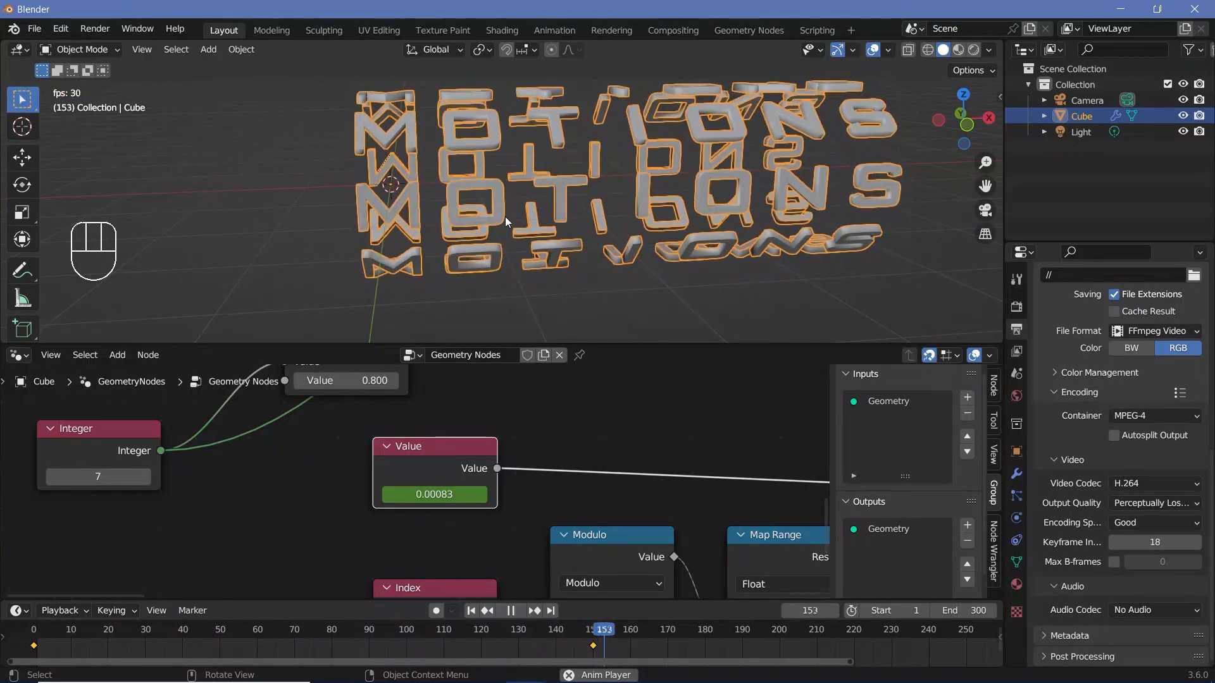
key("space")
Step: Return to frame 150, enlarge the timeline area and change it to the Graph Editor
left_click(592, 628)
left_click_drag(481, 600, 480, 538)
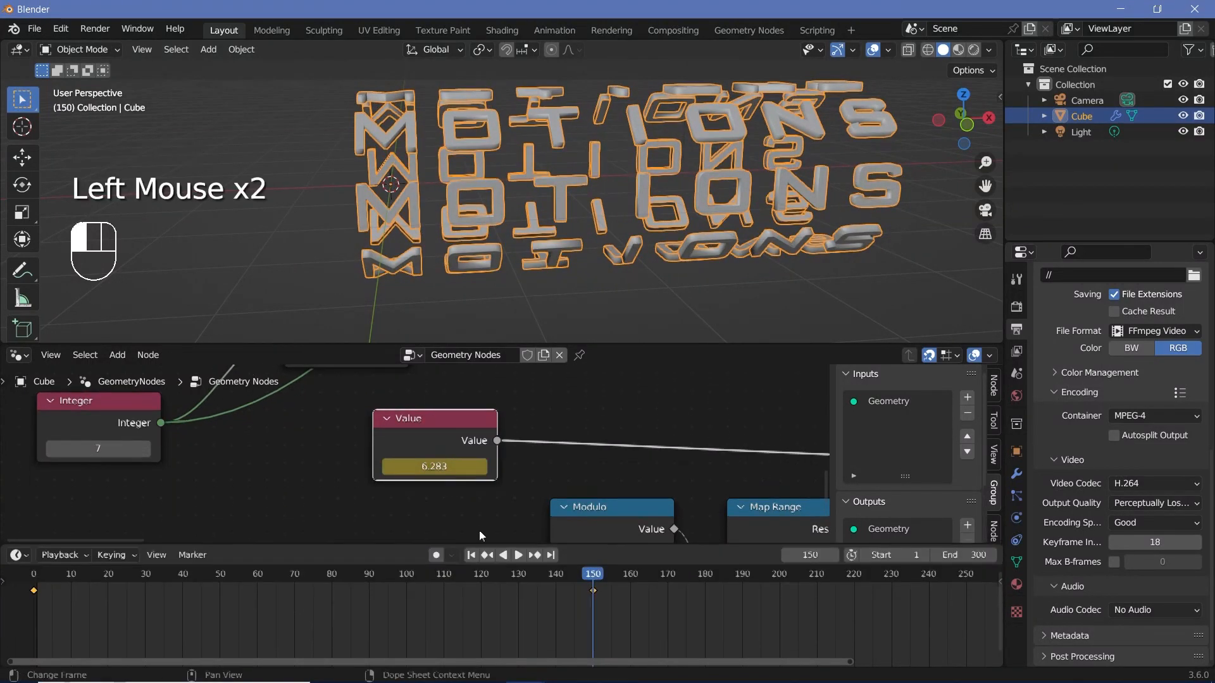
left_click(19, 554)
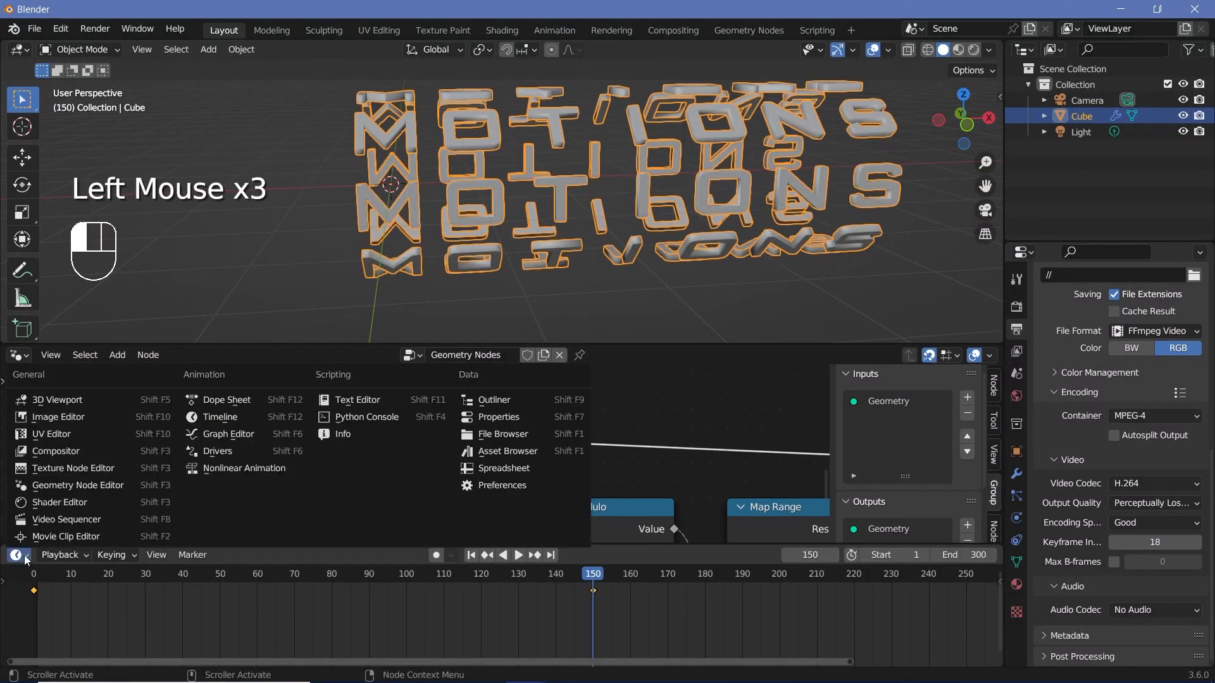
left_click(229, 434)
Step: Scale the frame 0 keyframe's handles down to almost nothing on the value curve and play the animation from the start
scroll(457, 633, "down", 2)
middle_click(457, 632)
scroll(457, 632, "up", 3)
left_click(385, 626)
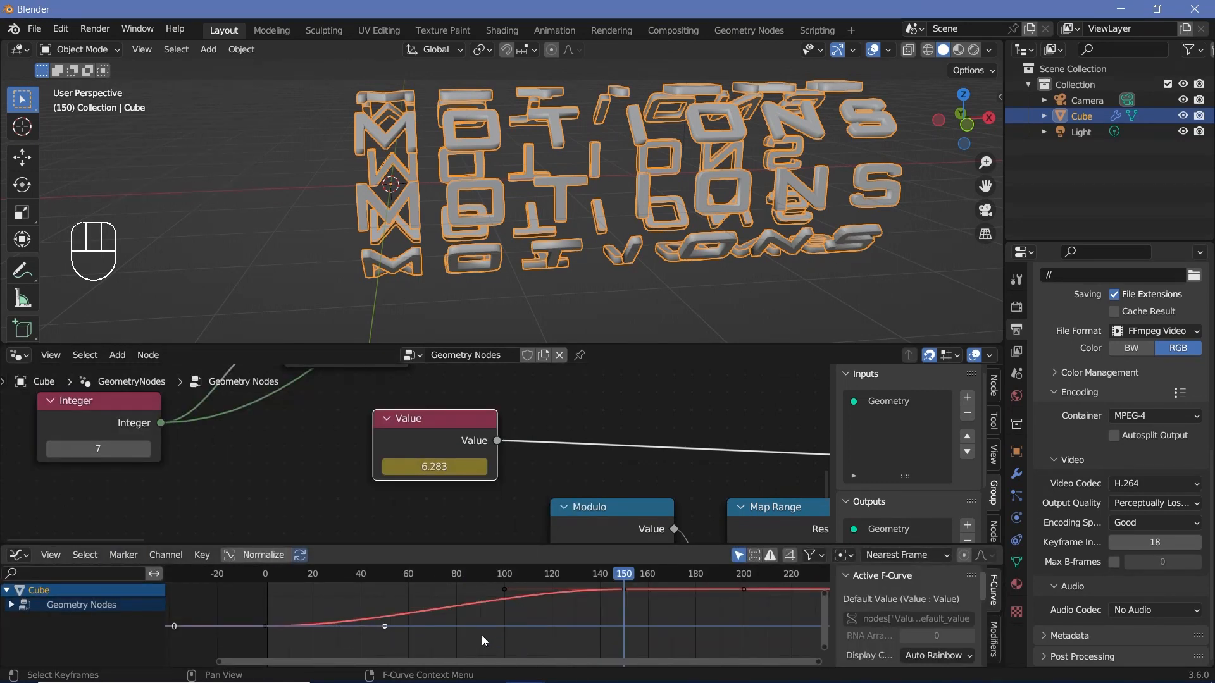
key("s")
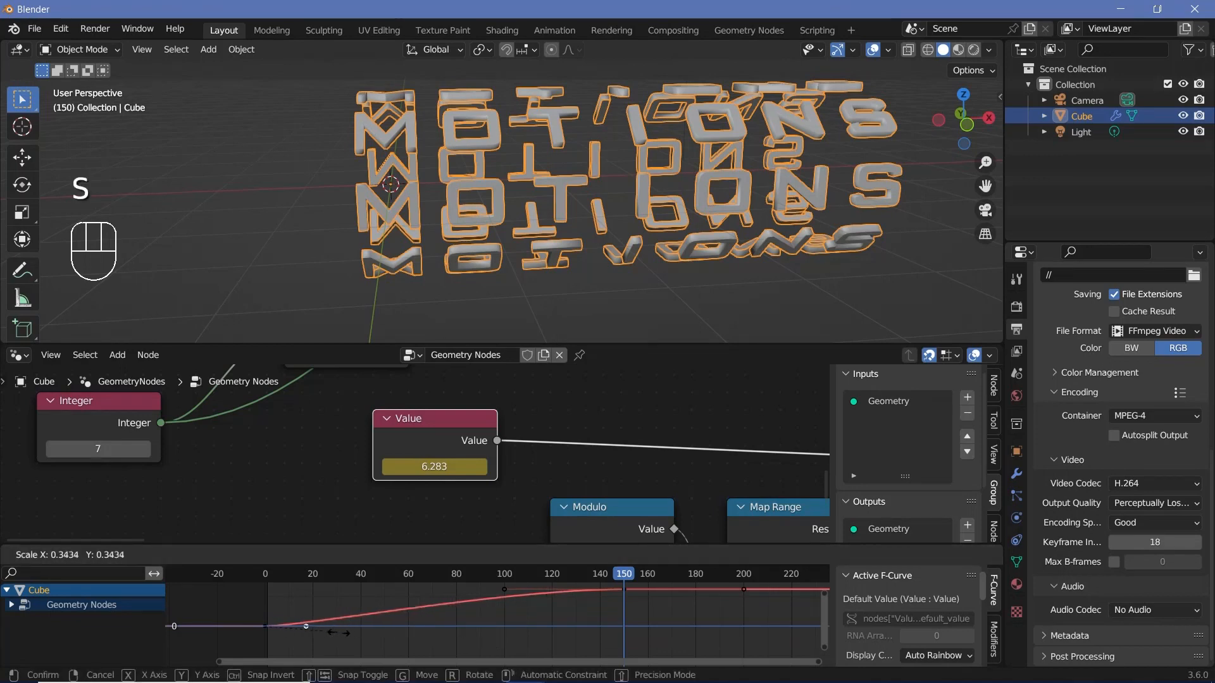
left_click(237, 644)
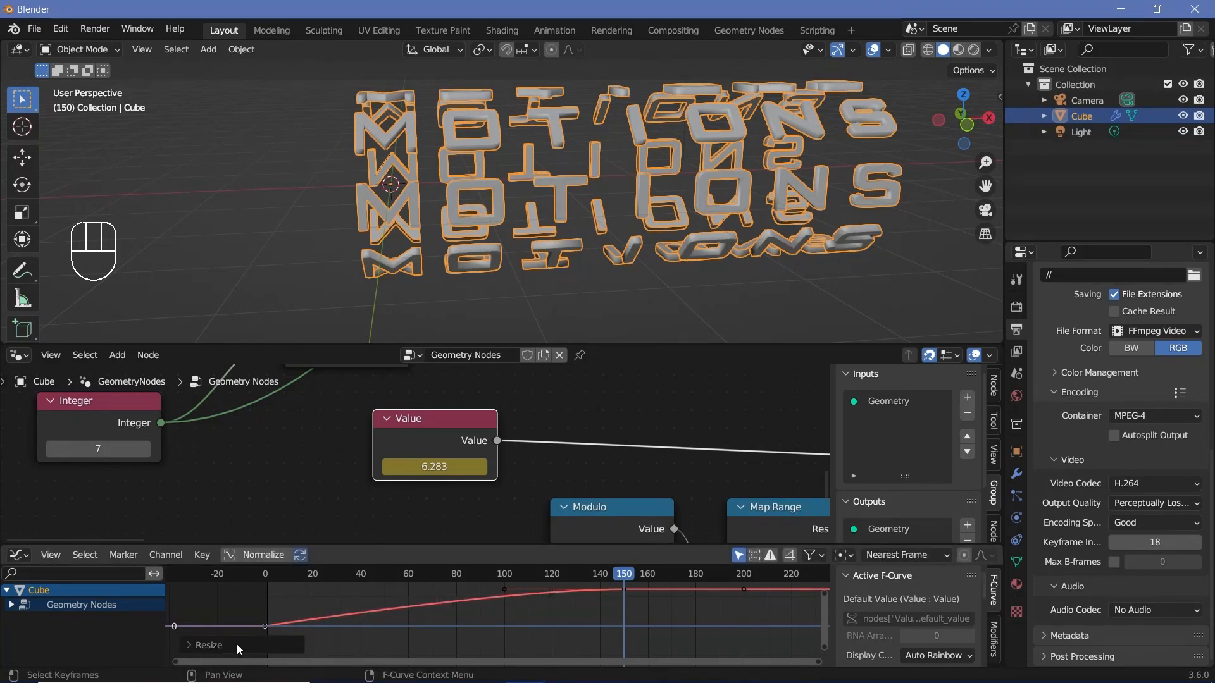
left_click(266, 585)
key("space")
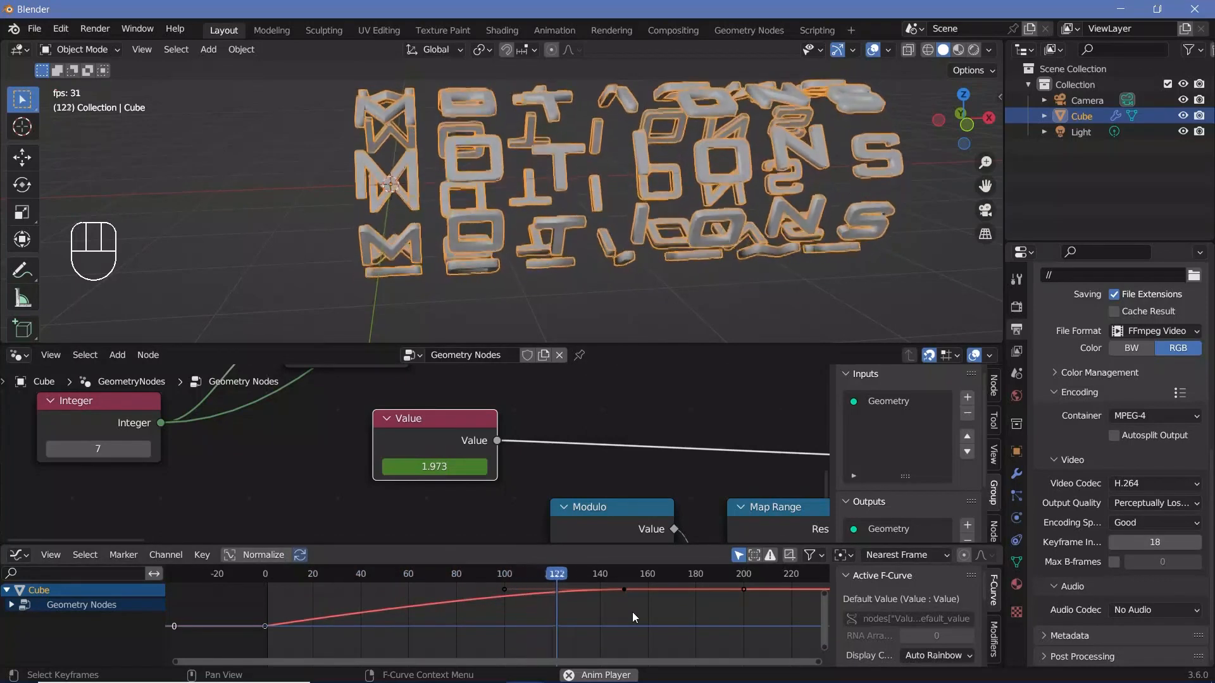
key("space")
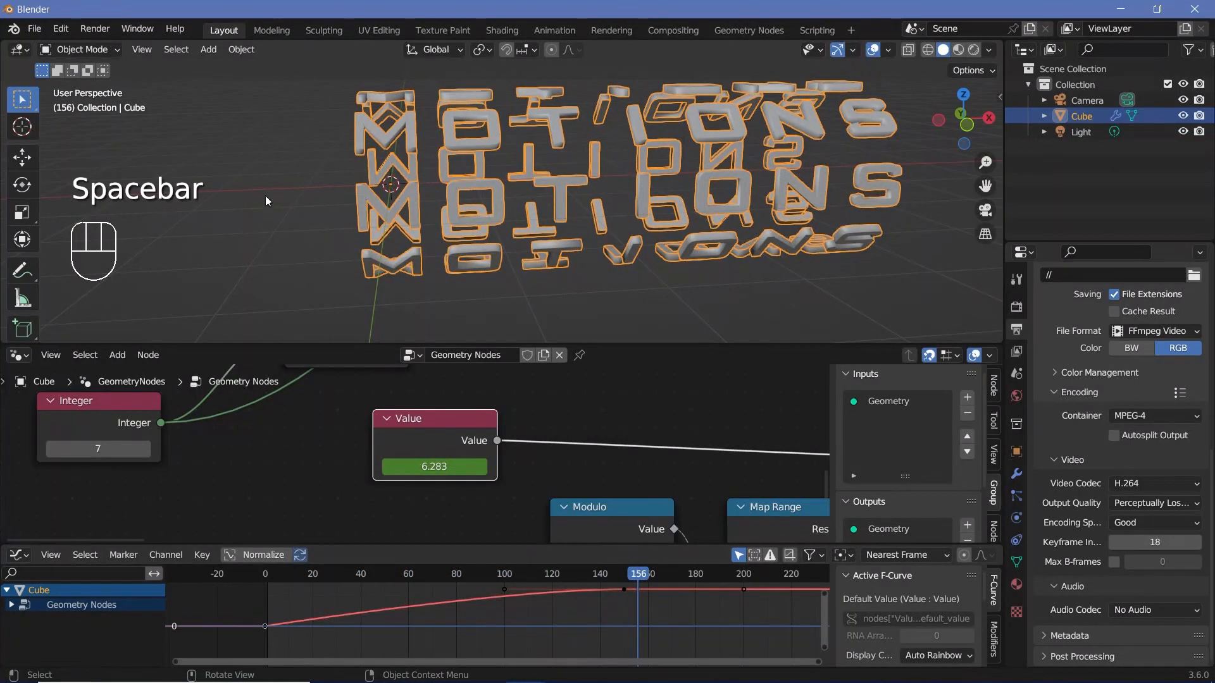
Step: Rotate the frame 150 keyframe's handles slightly clockwise so the curve overshoots before the keyframe, and preview the playback
scroll(611, 588, "up", 1)
middle_click_drag(613, 587, 552, 619)
left_click(628, 633)
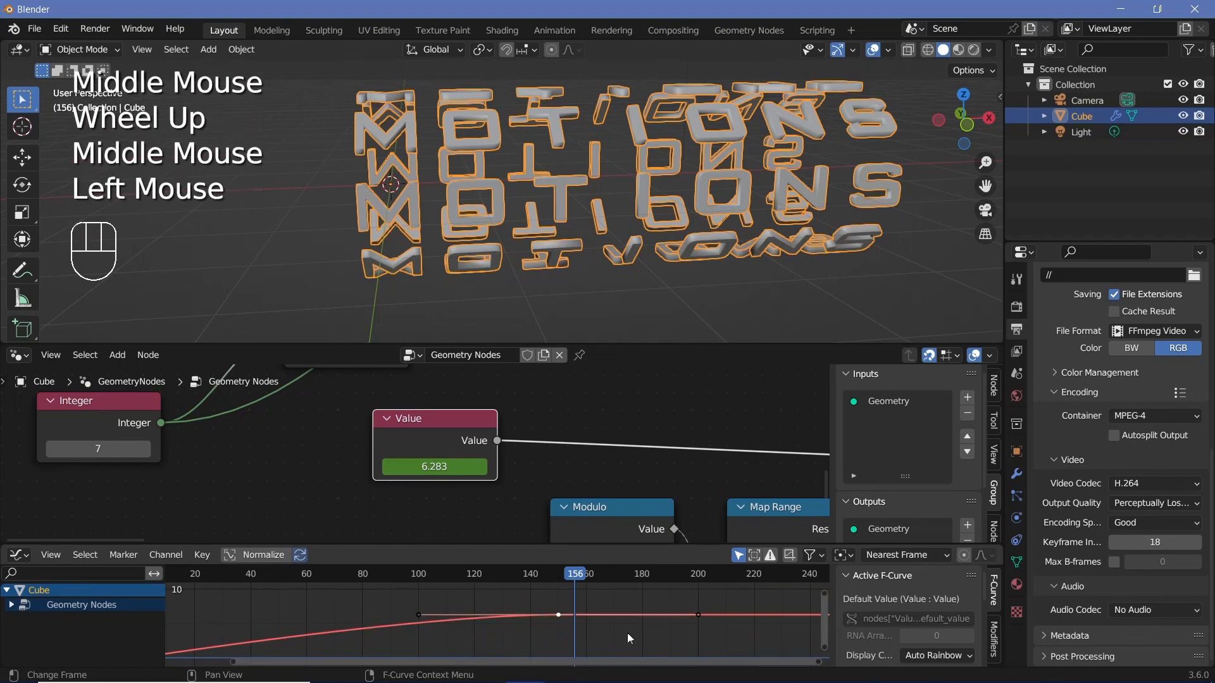
key("r")
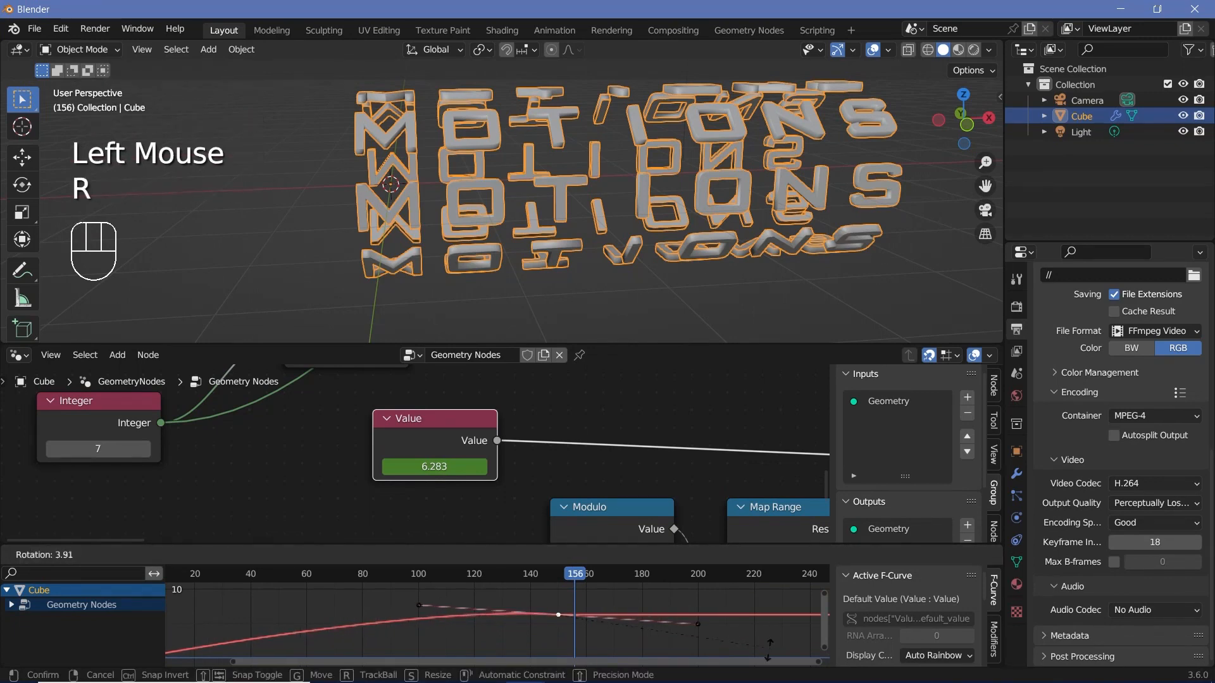
left_click(767, 655)
left_click(446, 578)
key("space")
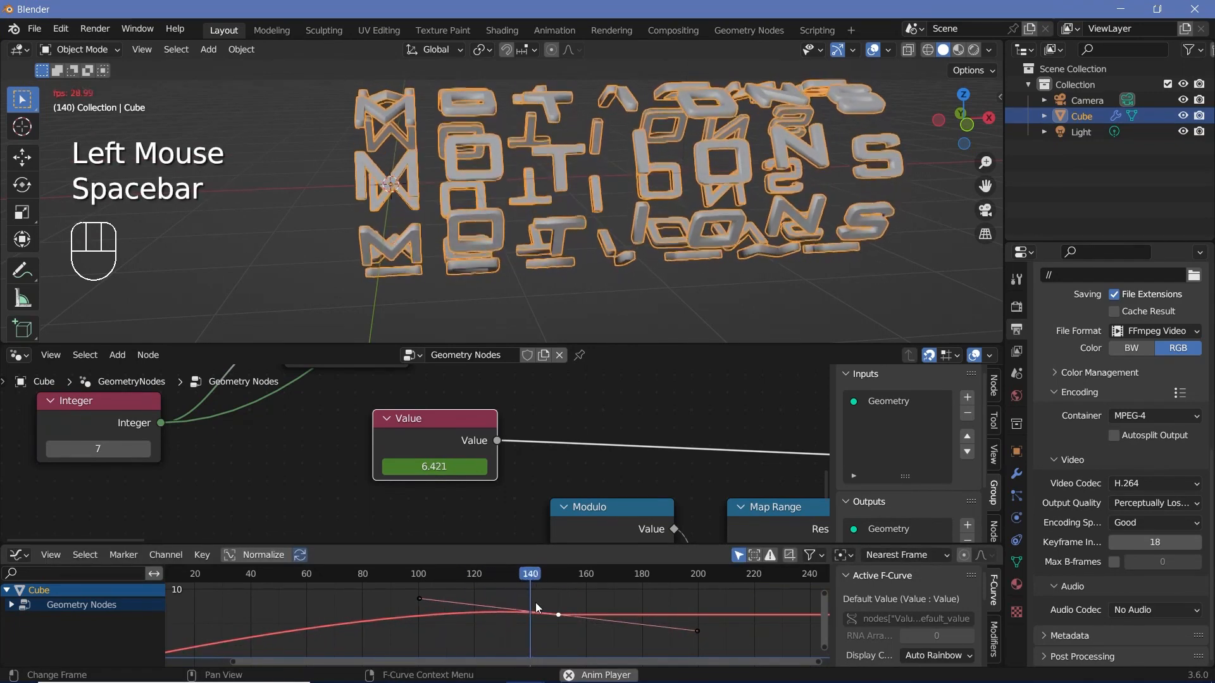
key("space")
middle_click_drag(535, 608, 457, 594)
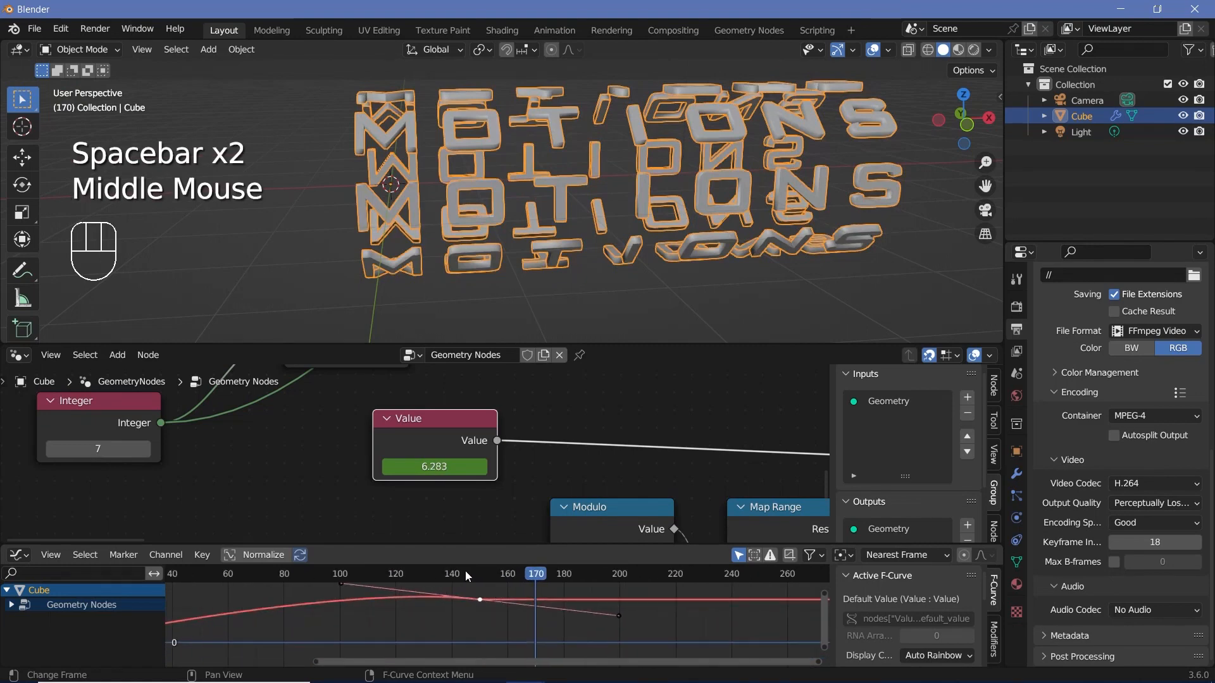
left_click(465, 571)
key("space")
key("space")
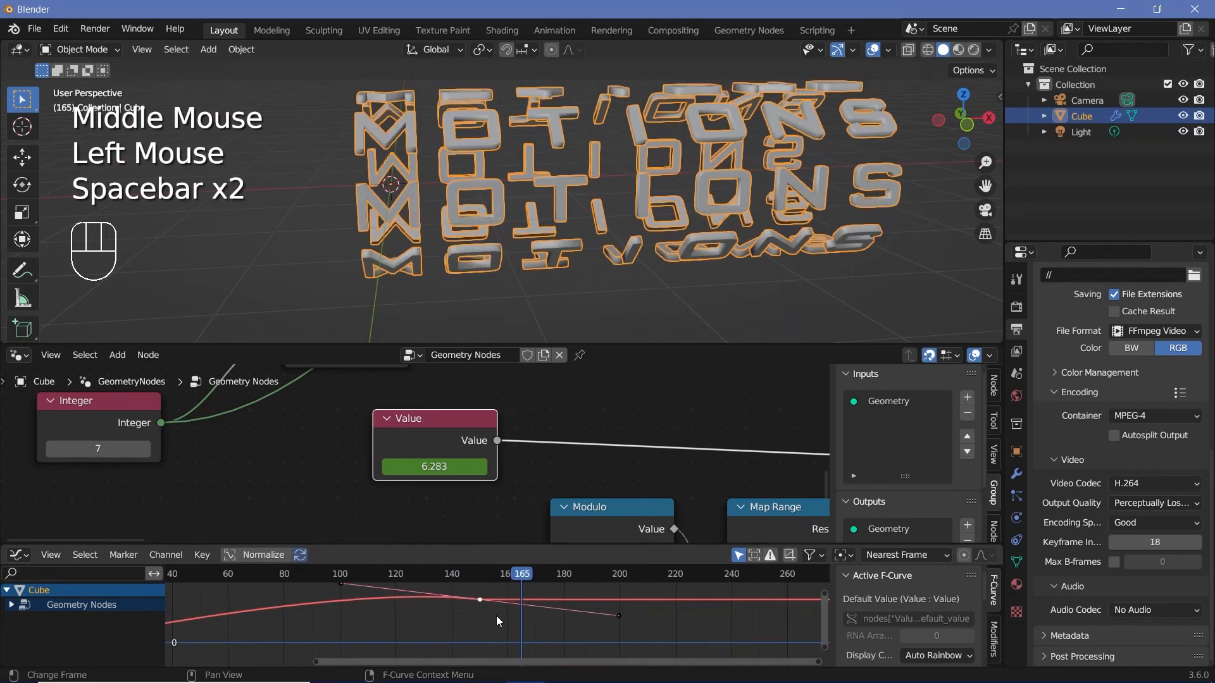
Step: Duplicate the frame 150 keyframe to frame 200 and rotate the copy's handles to nearly horizontal
key("shift")
key("shift+d")
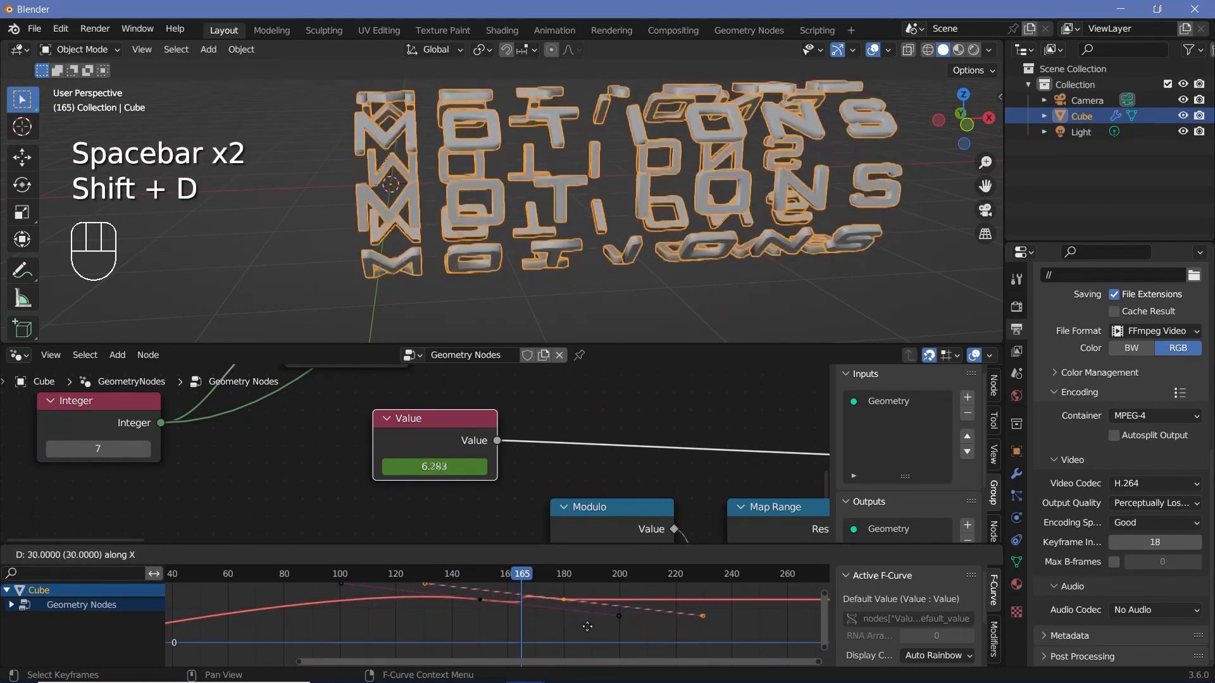
left_click(638, 634)
key("r")
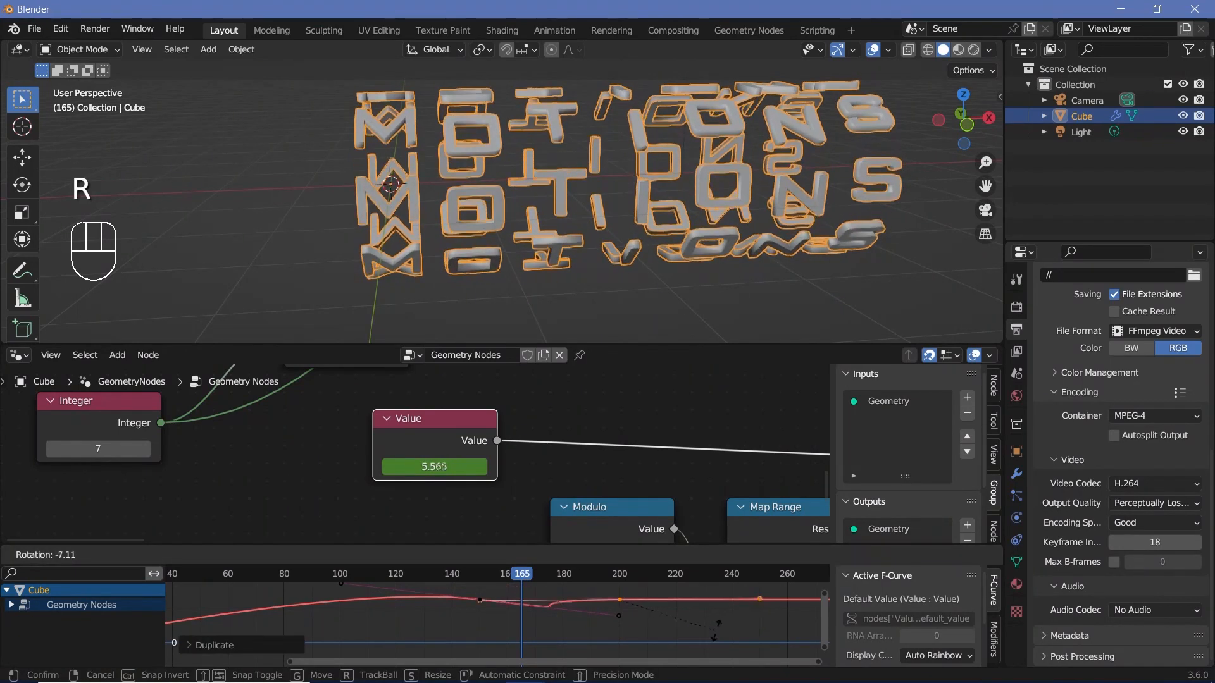
left_click(787, 633)
Step: Scale down the frame 200 keyframe's handles to about 10 frames on each side
key("s")
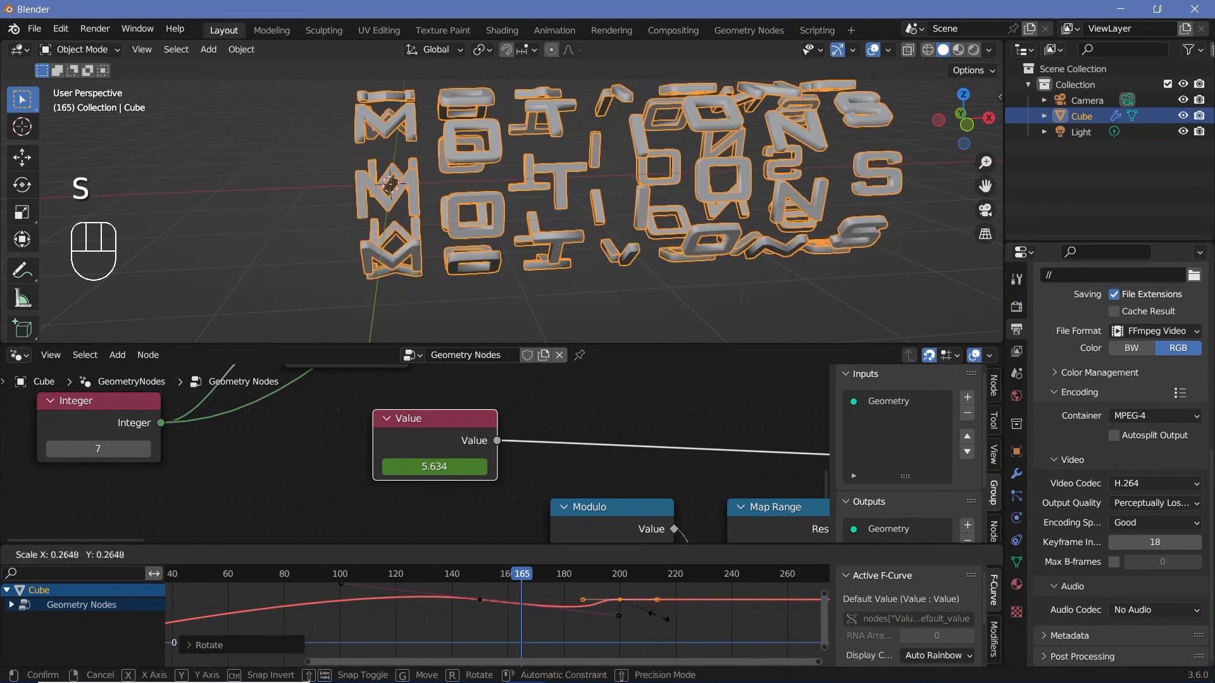
left_click(521, 590)
scroll(522, 608, "down", 2)
middle_click_drag(522, 609, 586, 603)
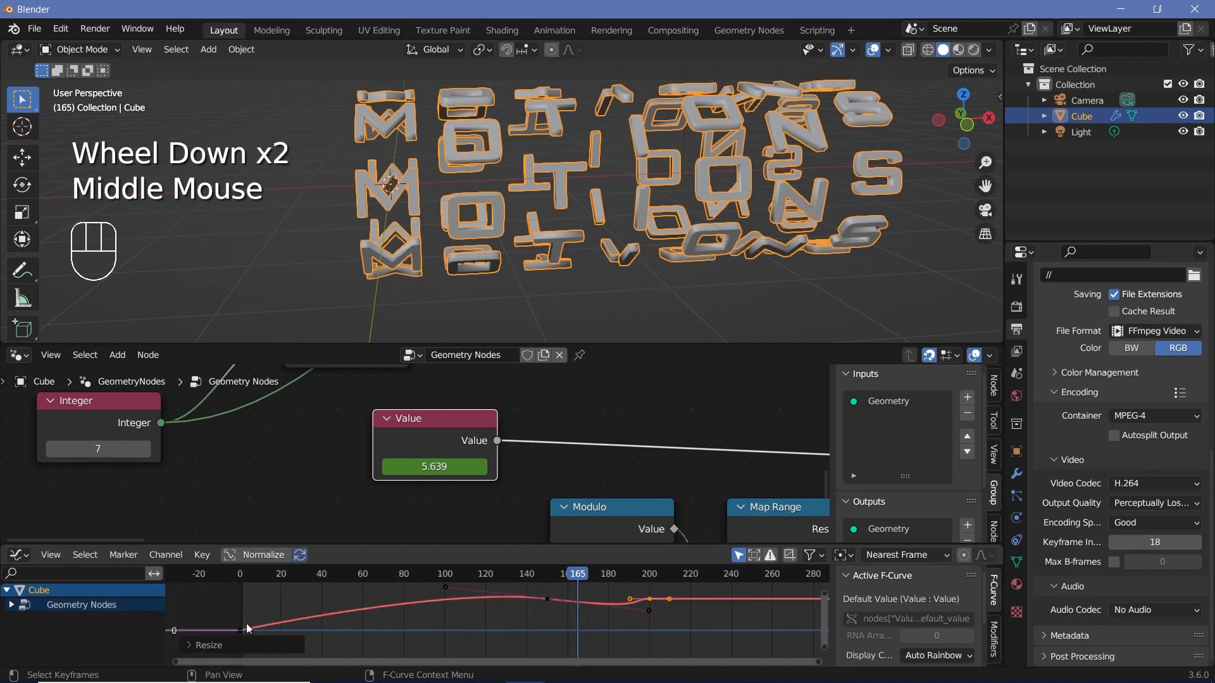
Step: Switch the selection to the Modulo node and back to the Value node to redisplay its curve
left_click(461, 448)
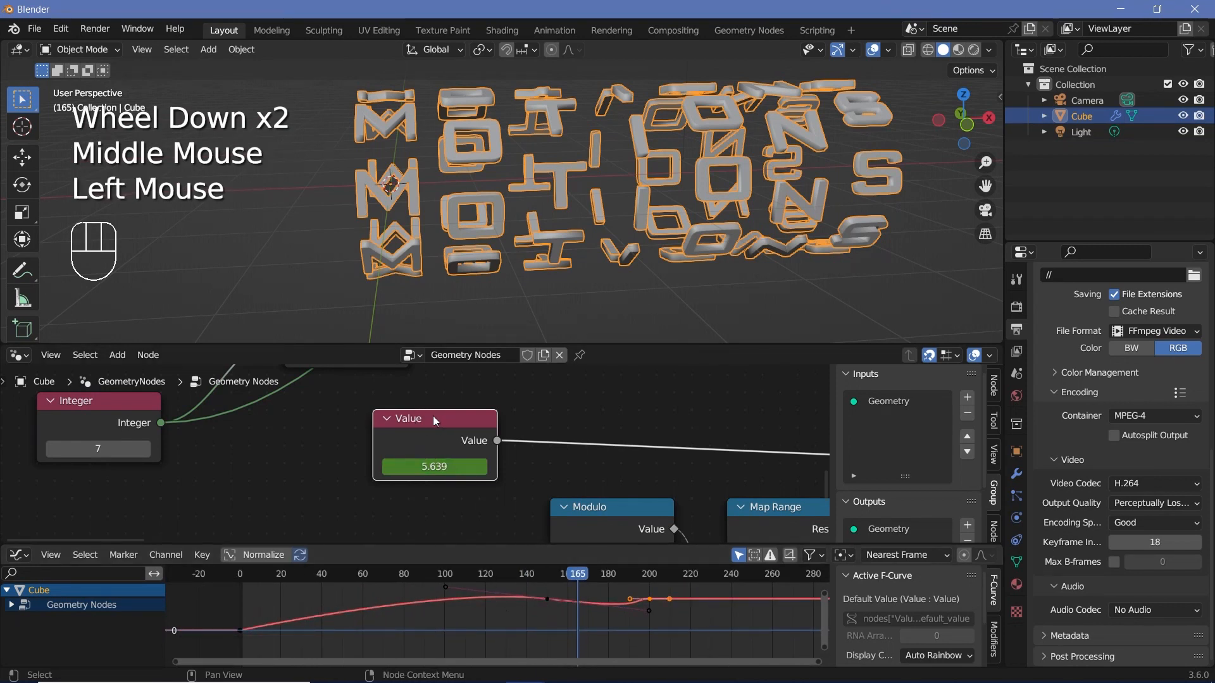
left_click(568, 513)
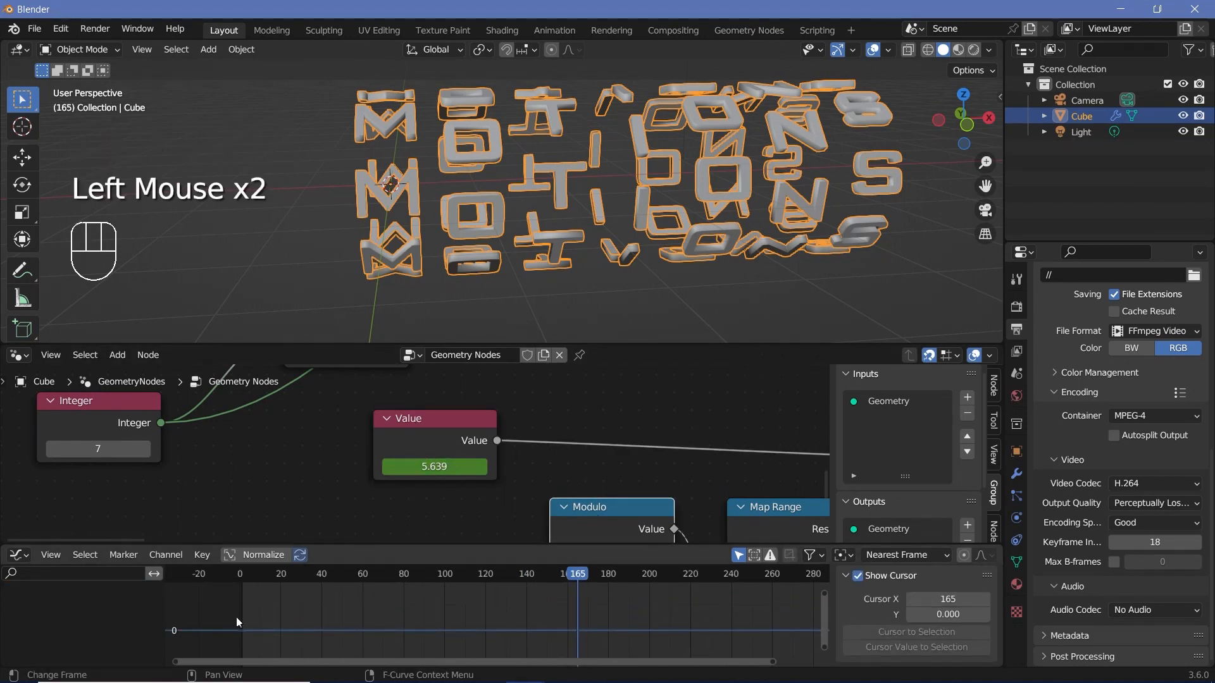
left_click(477, 457)
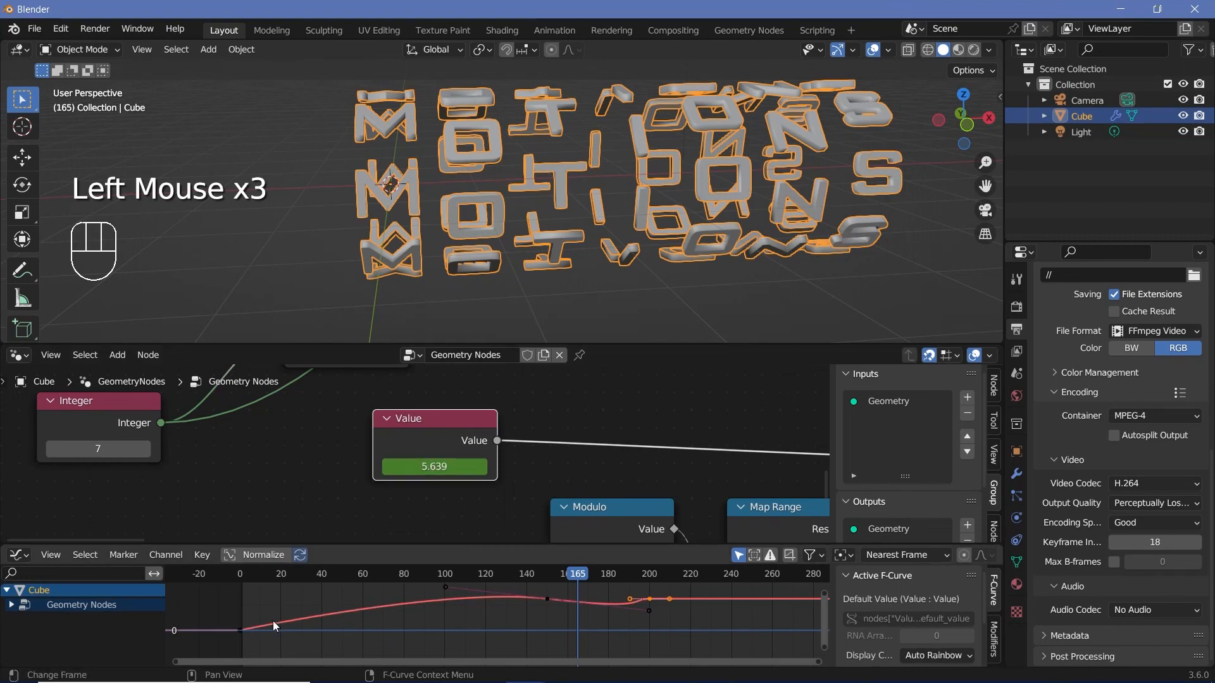
Step: Rotate the frame 200 keyframe's handles counterclockwise so the curve rises through the keyframe
middle_click_drag(635, 625, 588, 621)
scroll(514, 620, "up", 1)
scroll(589, 621, "up", 2)
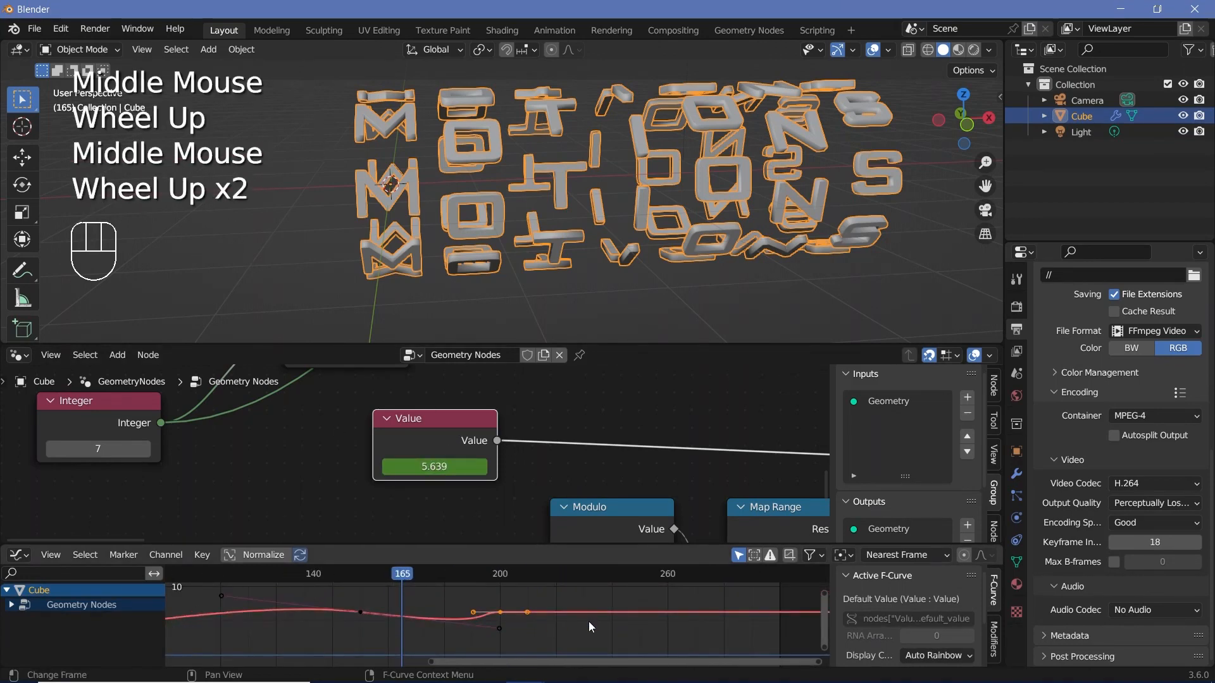
key("r")
left_click(541, 615)
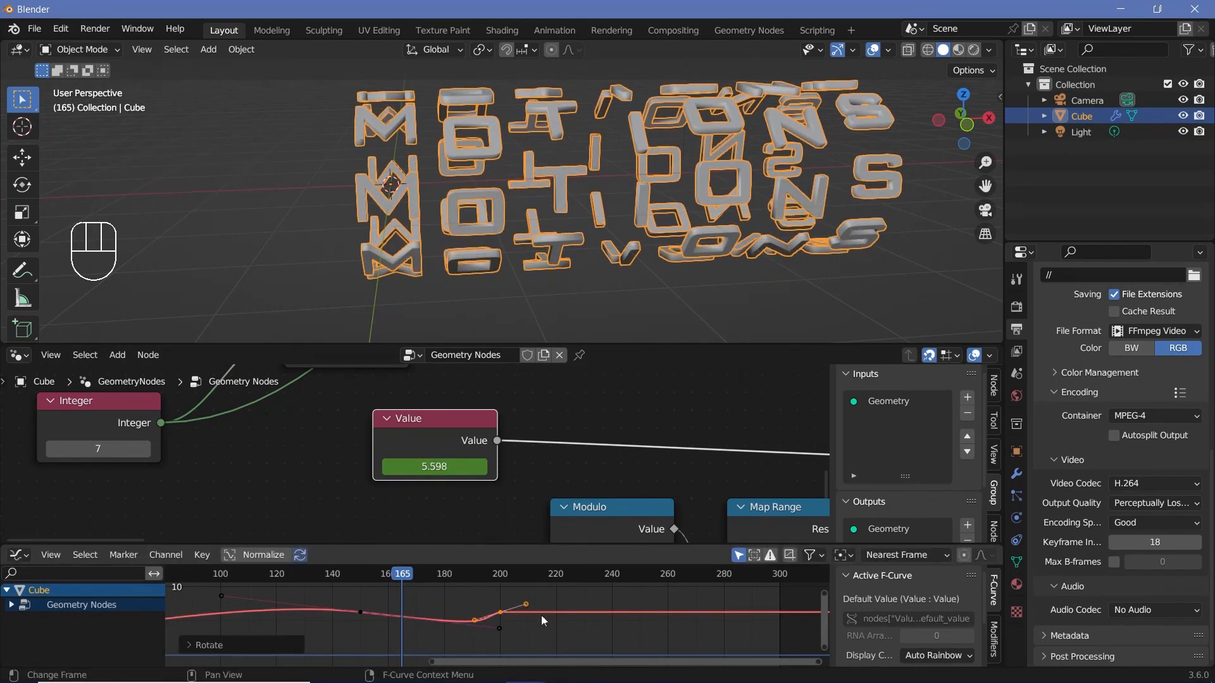
Step: Duplicate the frame 200 keyframe to frame 224, rotate the copy's handles to a flatter slope and play the animation
key("shift+d")
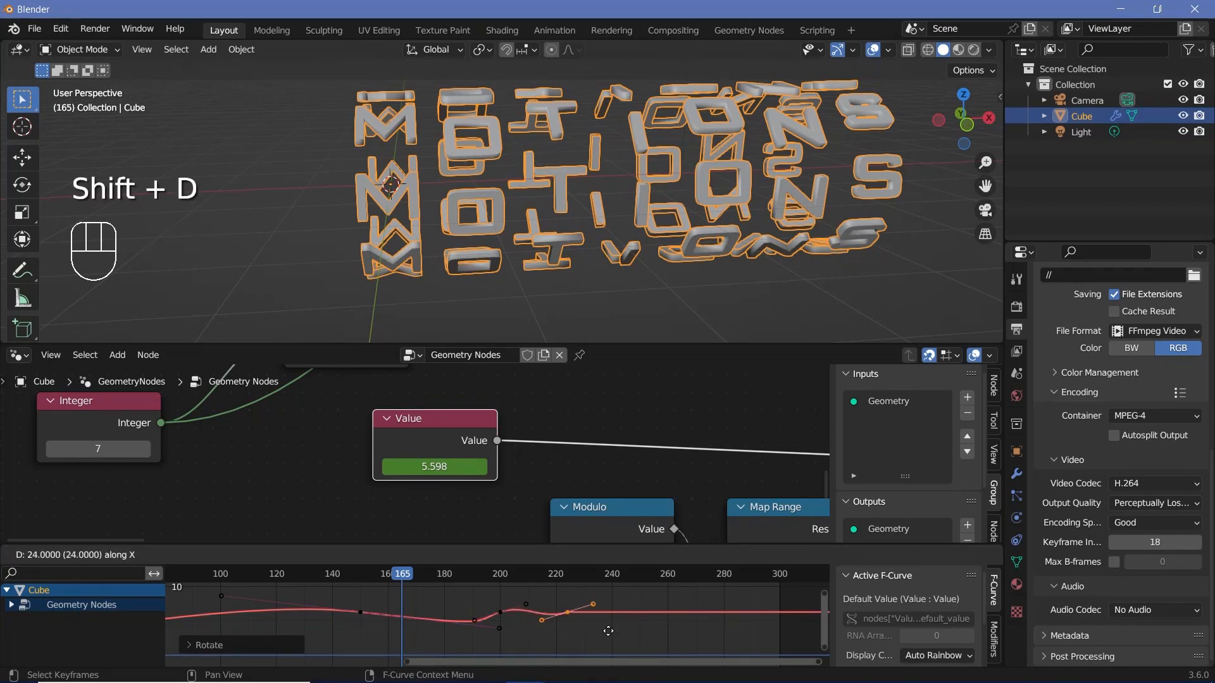
left_click(608, 631)
key("r")
left_click(339, 579)
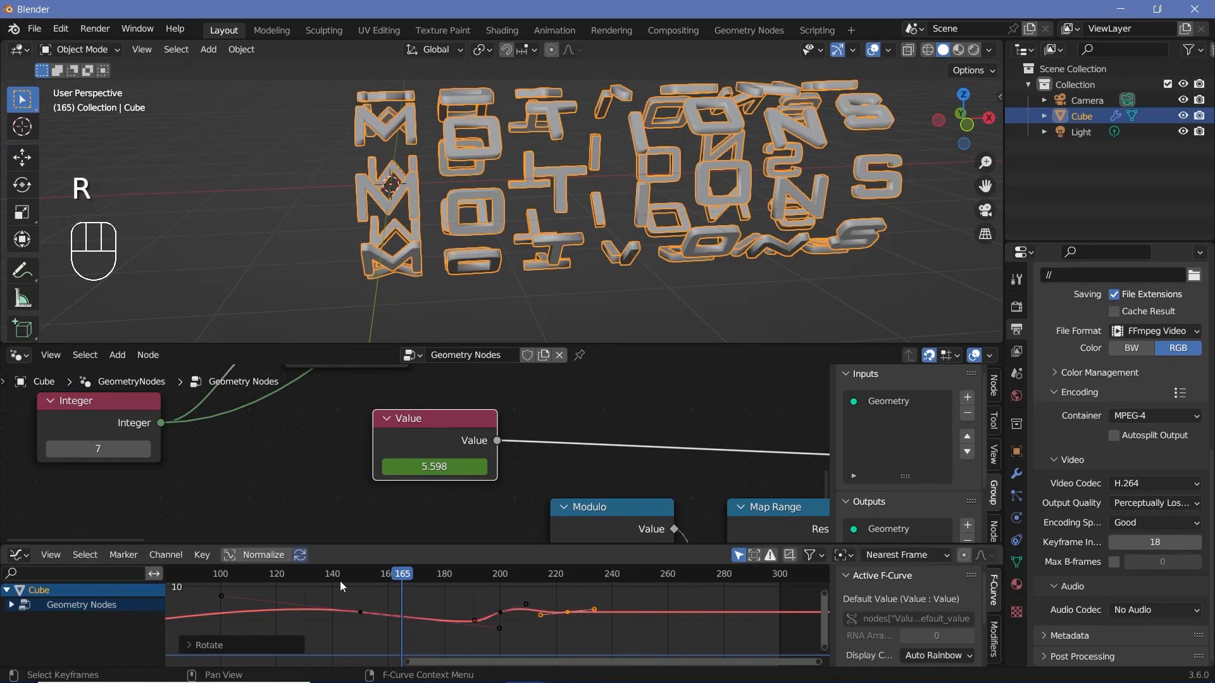
key("space")
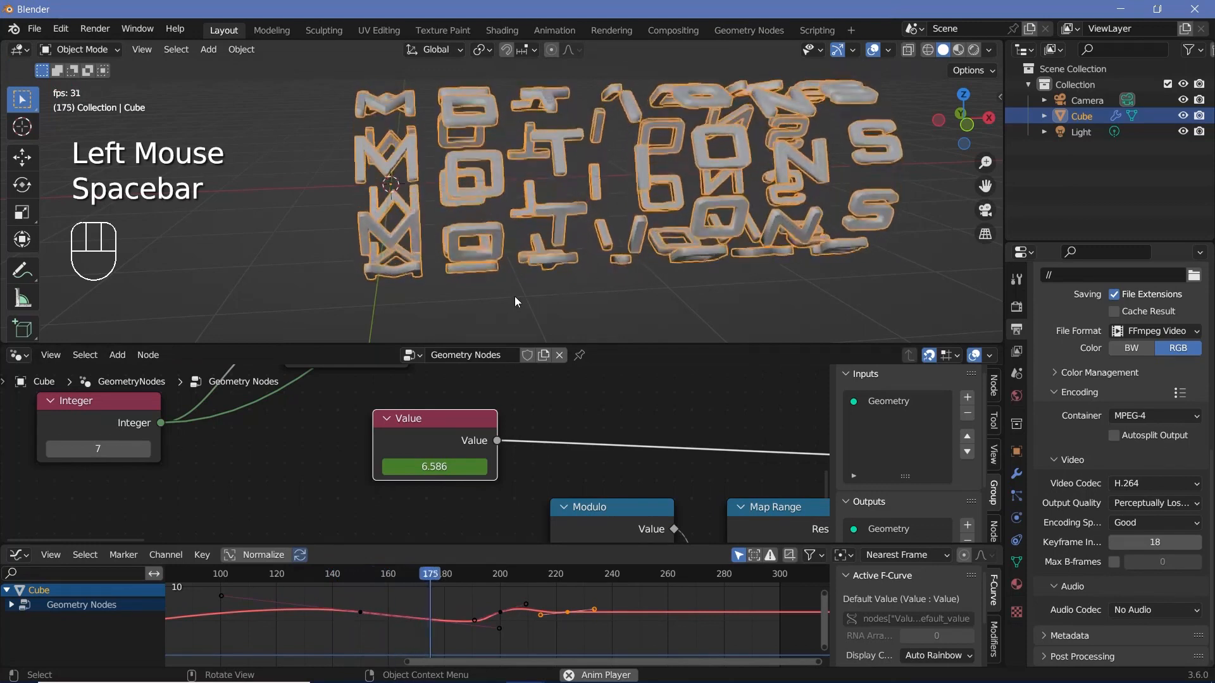
Step: Shorten the frame 150 keyframe's right handle to about 20 frames and flatten the handles of the frame 200 and 224 keyframes
left_click(493, 631)
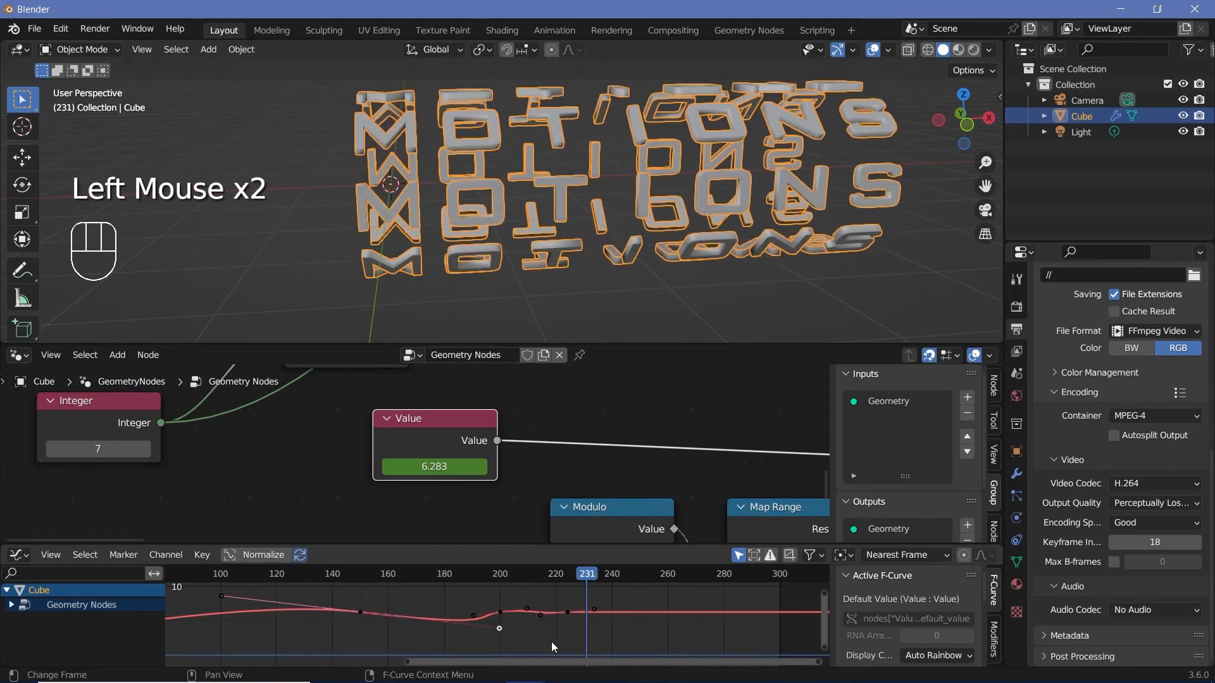
key("d")
key("s")
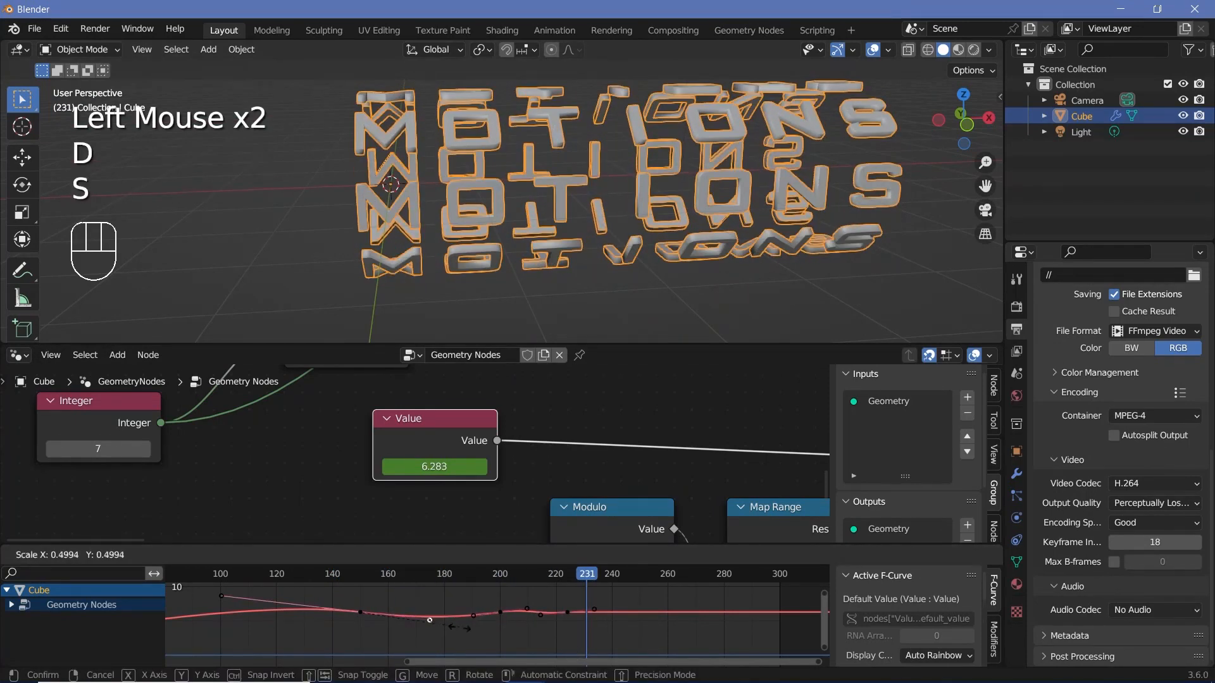
left_click(568, 612)
key("r")
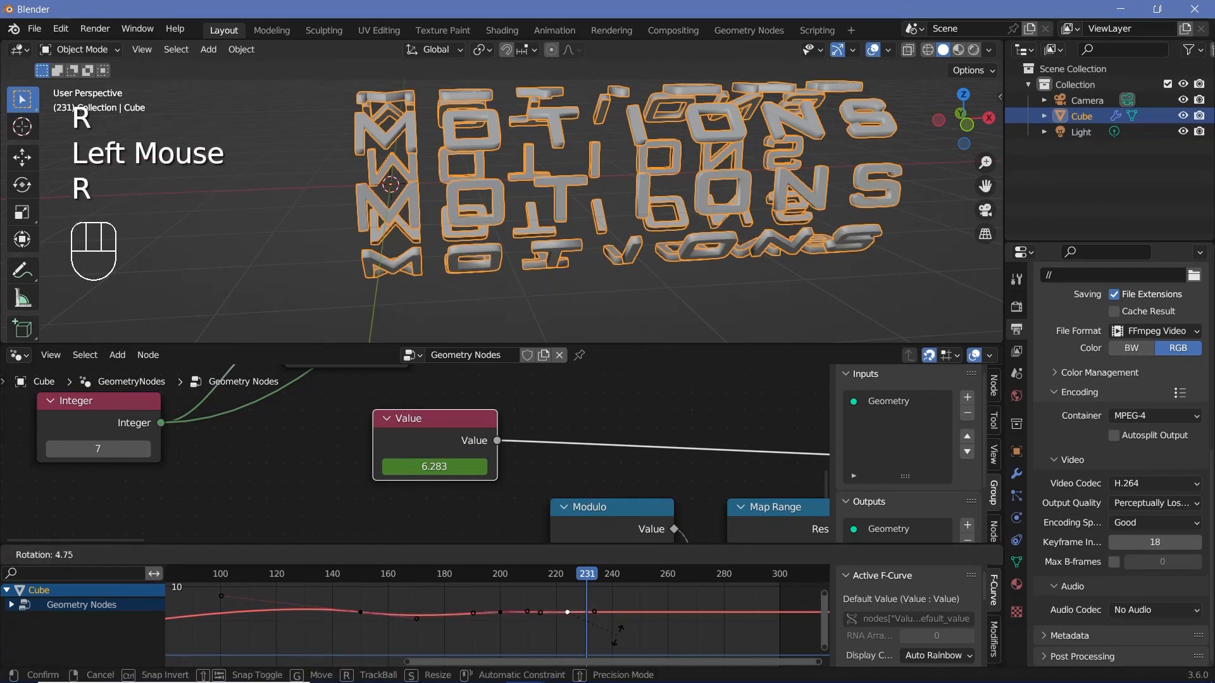
left_click(612, 637)
Step: Play the animation from frame 48 to review how the letter rotation settles
scroll(464, 631, "up", 2)
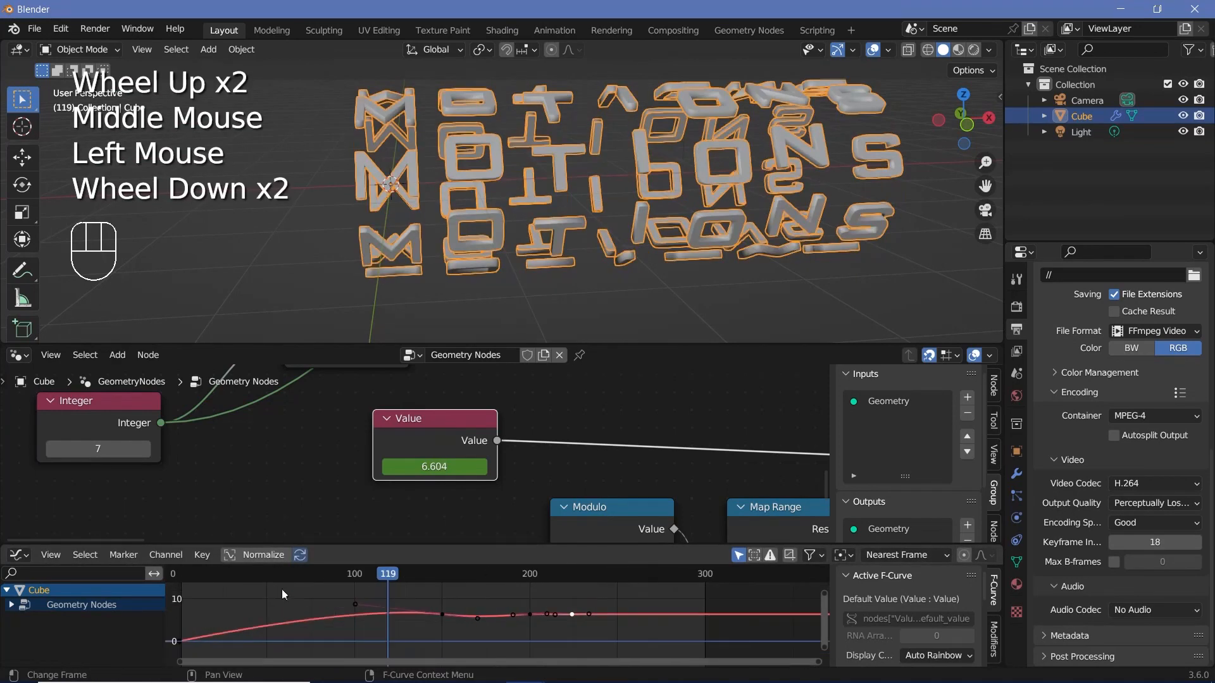
left_click(263, 578)
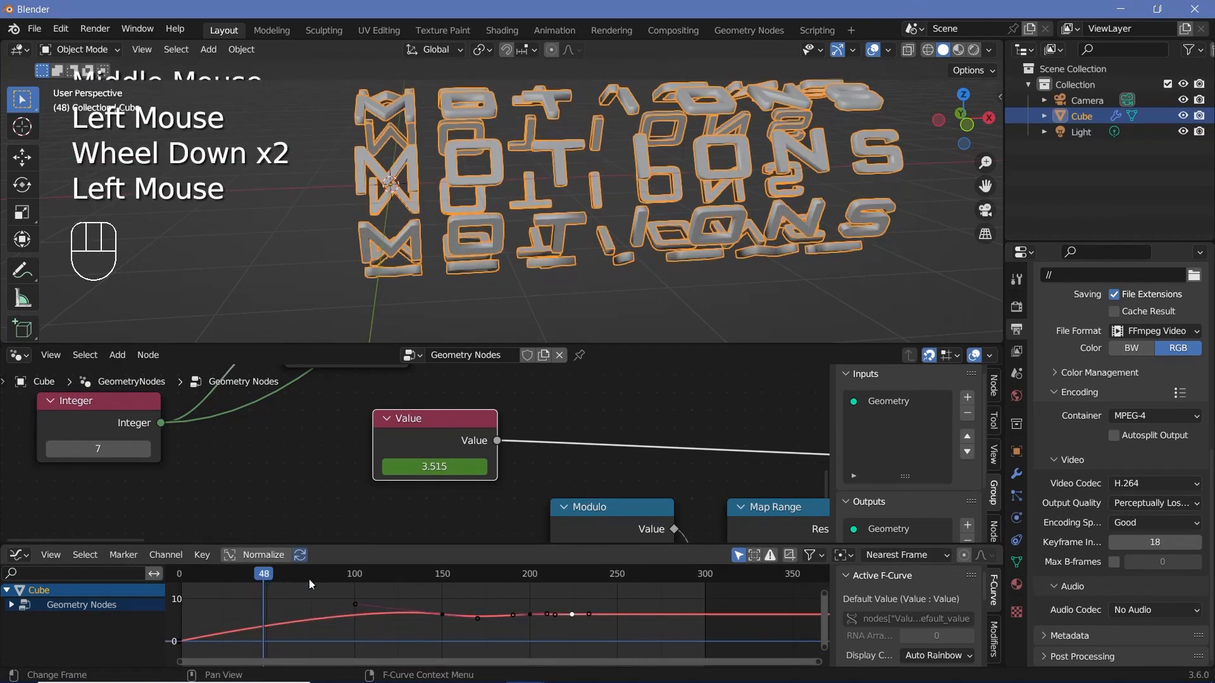
key("c")
key("space")
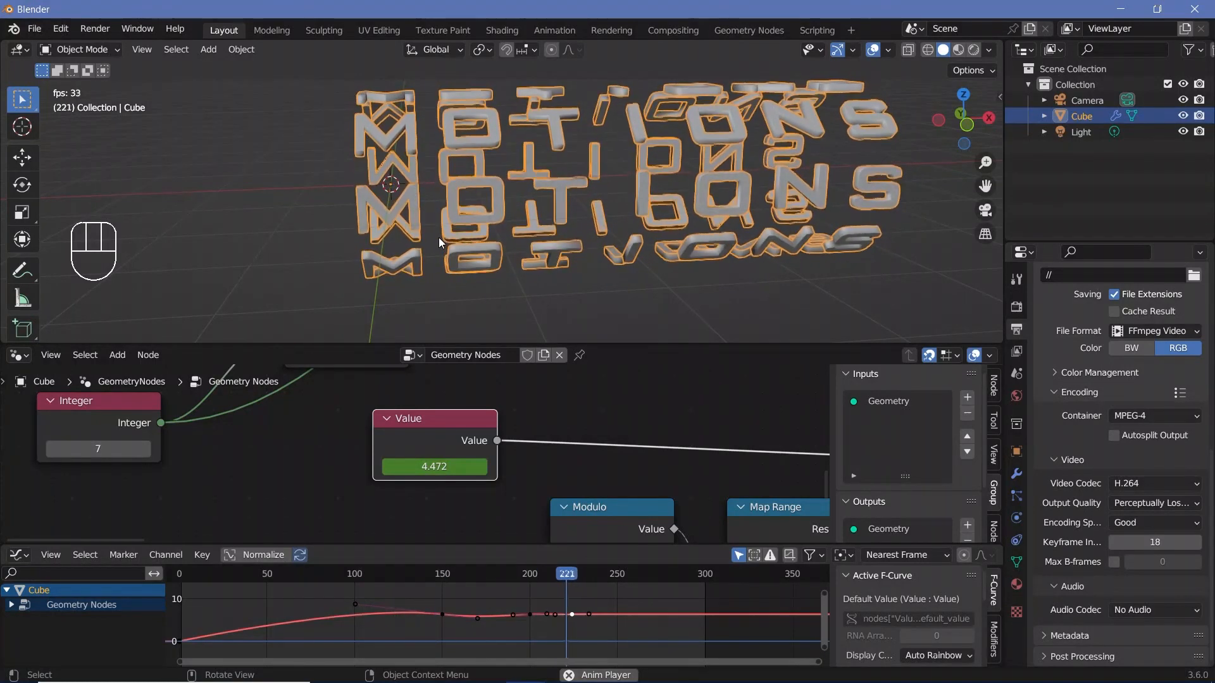
key("space")
scroll(609, 631, "up", 3)
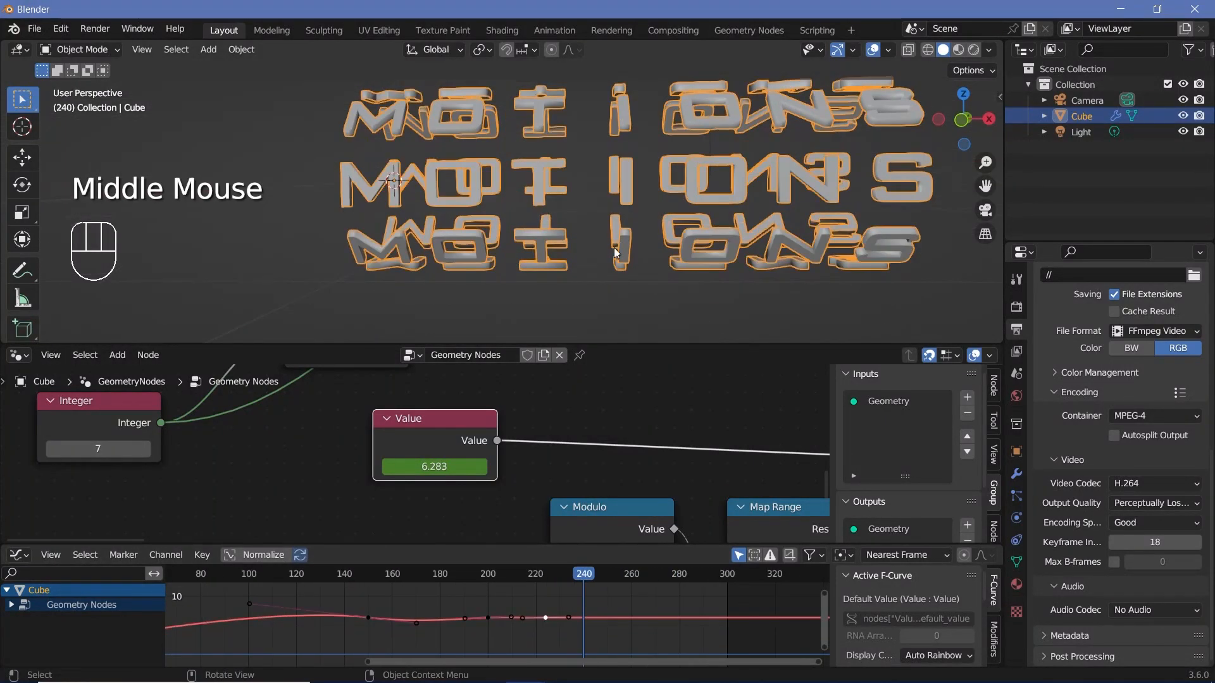
Step: Add a plane mesh at the origin and rotate it 90° about the X axis
middle_click_drag(610, 251, 588, 268)
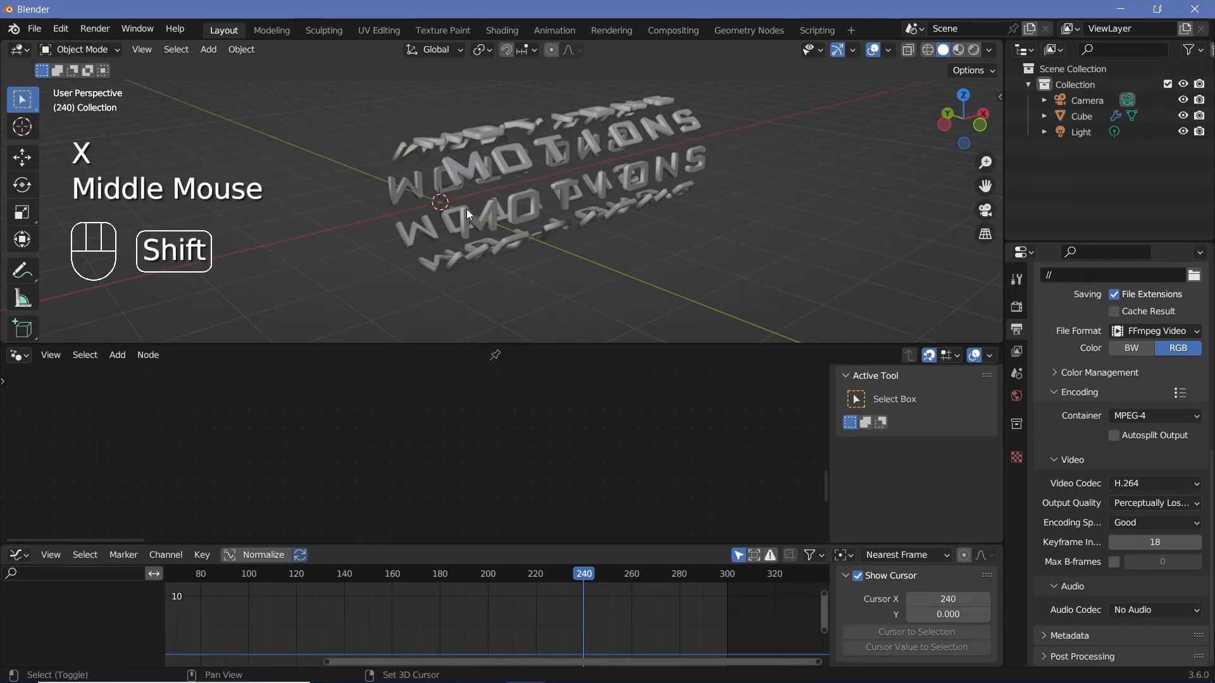
key("shift+a")
mouse_move(465, 208)
left_click(598, 212)
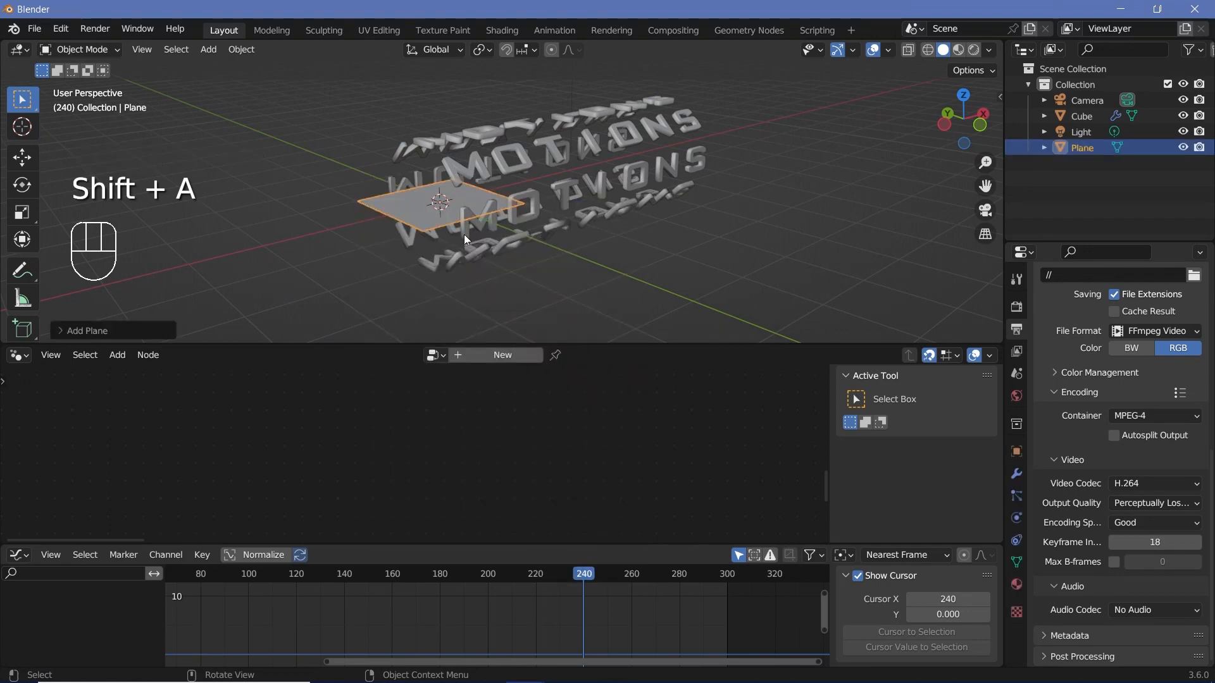
key("r")
key("x")
key("9")
key("0")
key("Return")
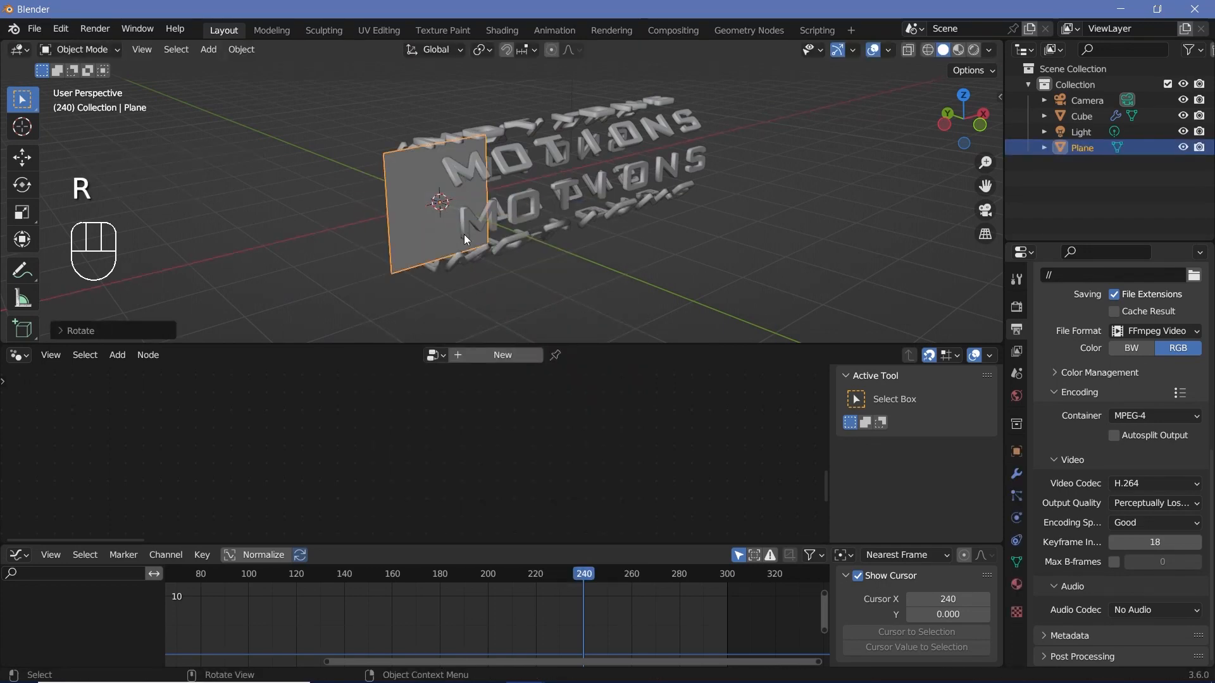
Step: Move the plane 2.8 m along X to the word's centre and scale it up well beyond the letters
key("KP_1")
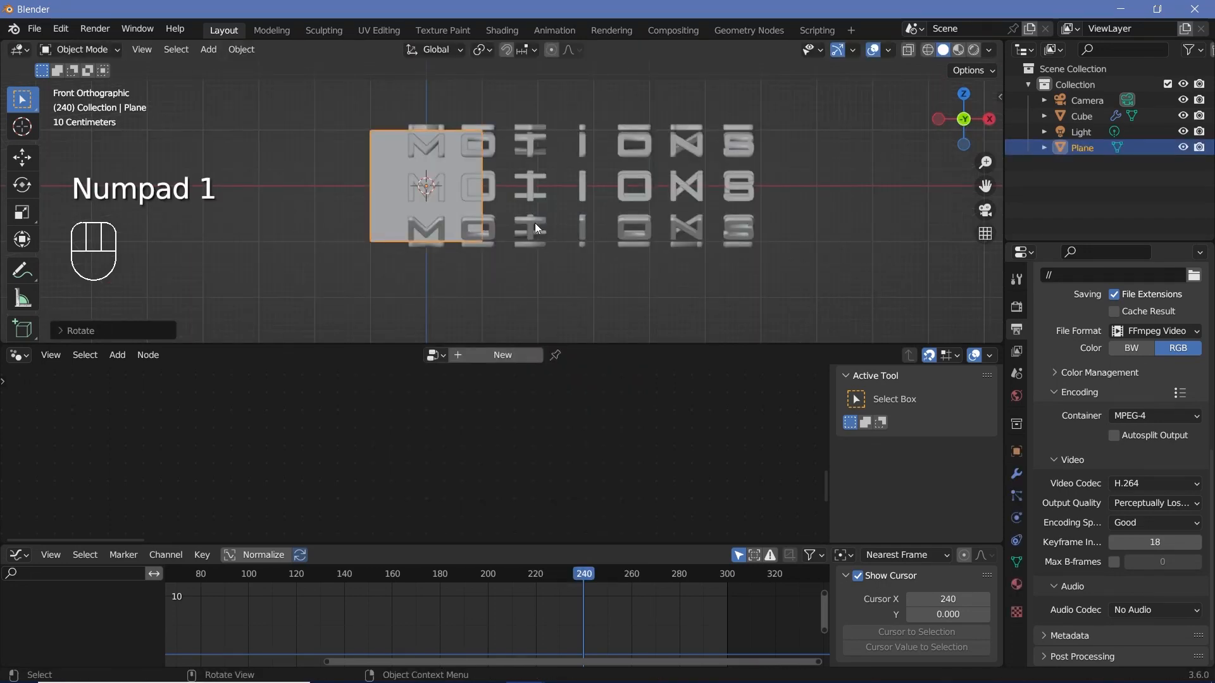
key("g")
key("x")
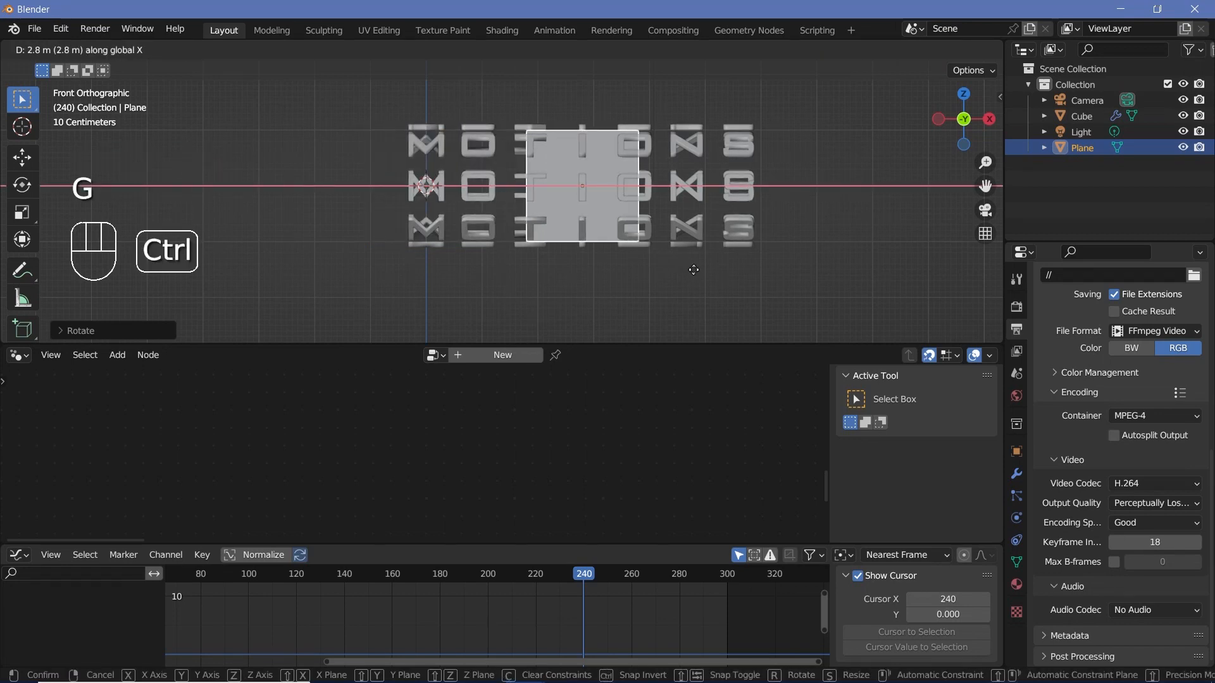
left_click(693, 269)
key("s")
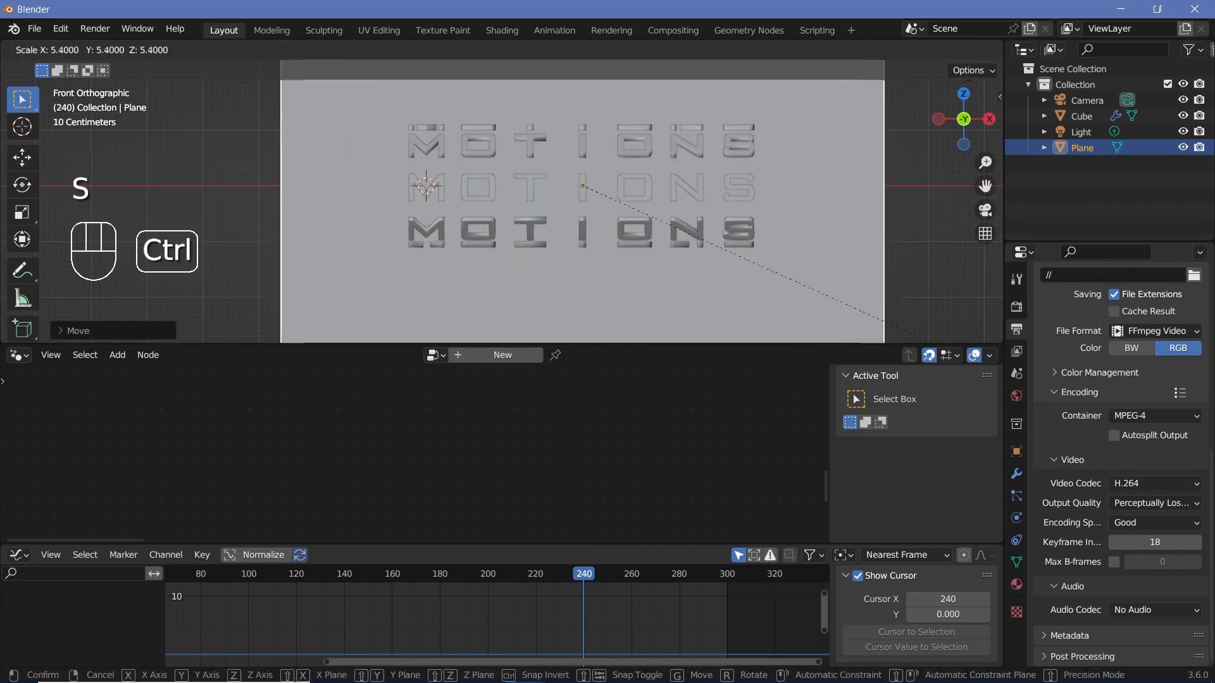
left_click(51, 108)
Step: Play the animation from frame 0 in the front view to examine the letters passing through the plane
key("space")
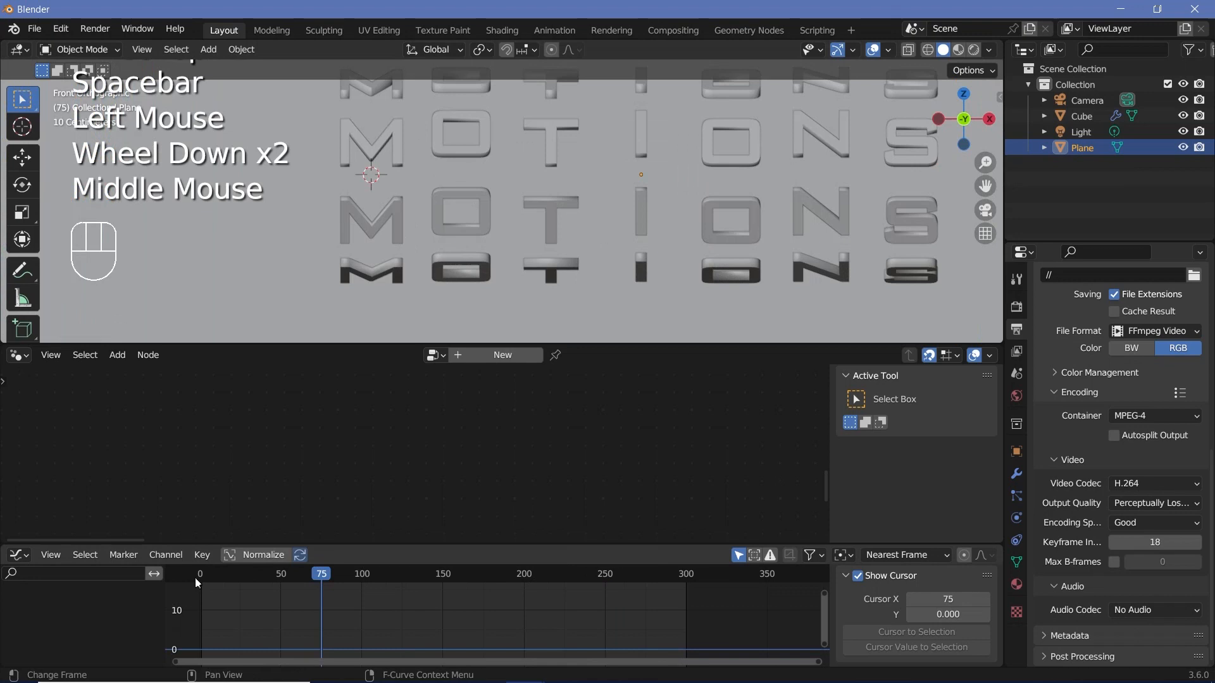
left_click(195, 577)
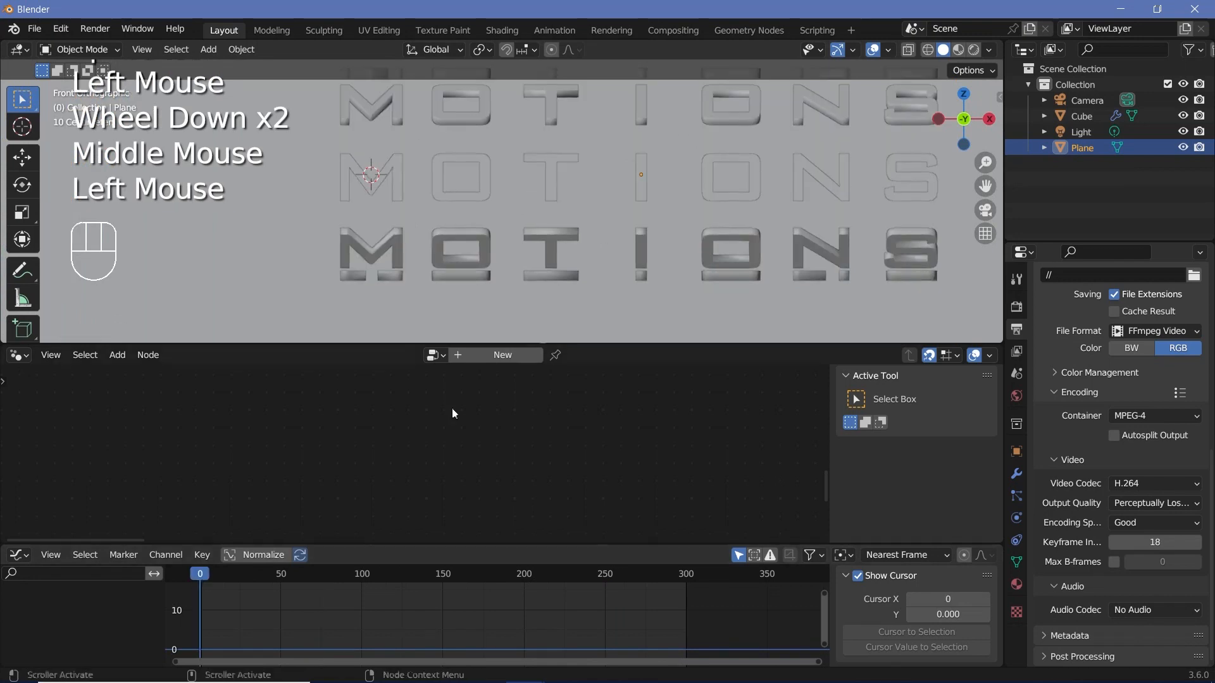
key("space")
scroll(660, 210, "down", 2)
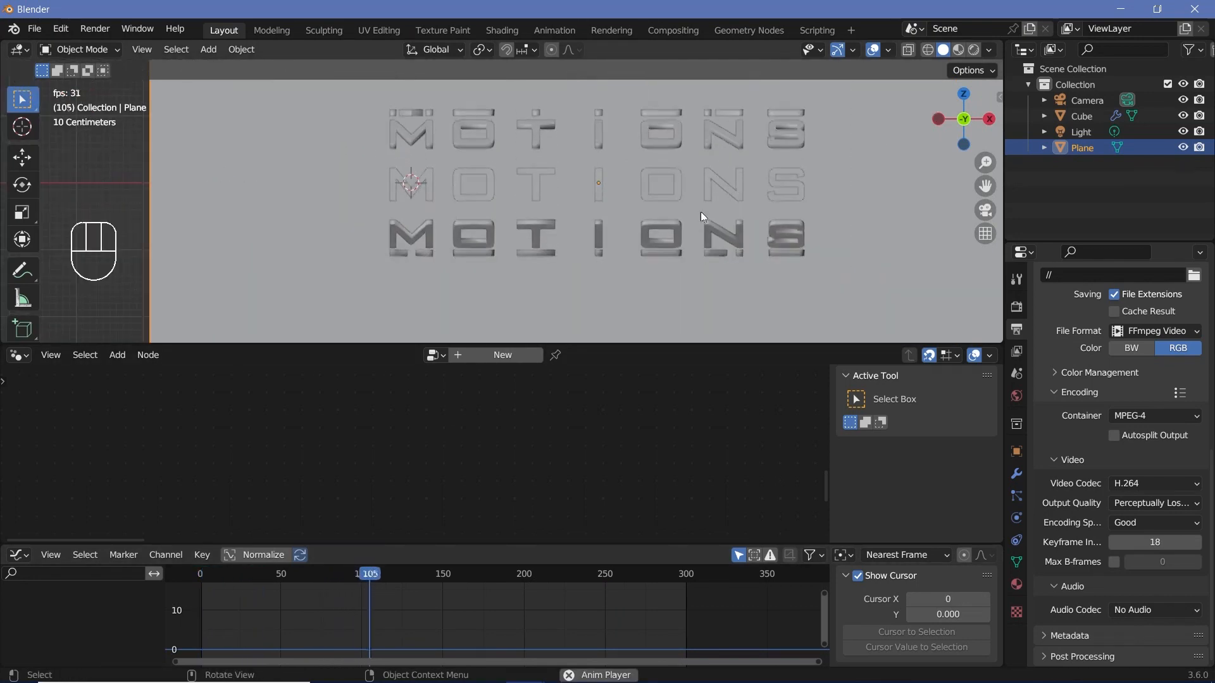
key("space")
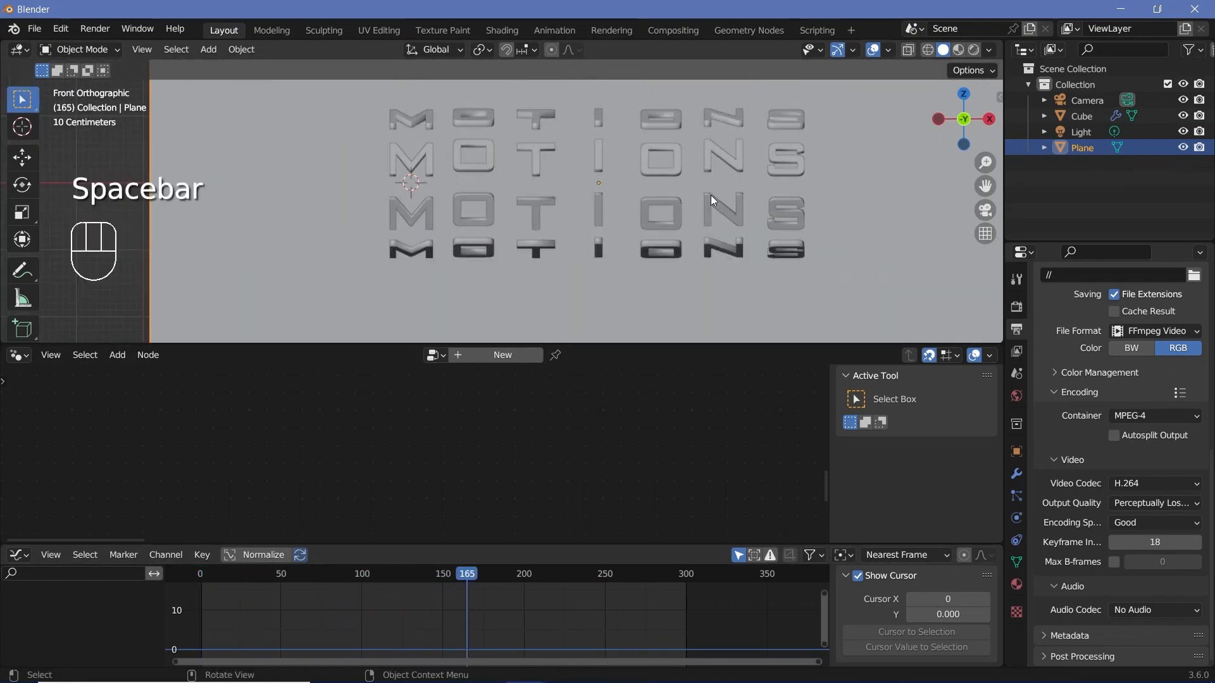
Step: Adjust the plane's position along the Y axis relative to the rings of letters
middle_click_drag(706, 197, 506, 109)
key("g")
key("y")
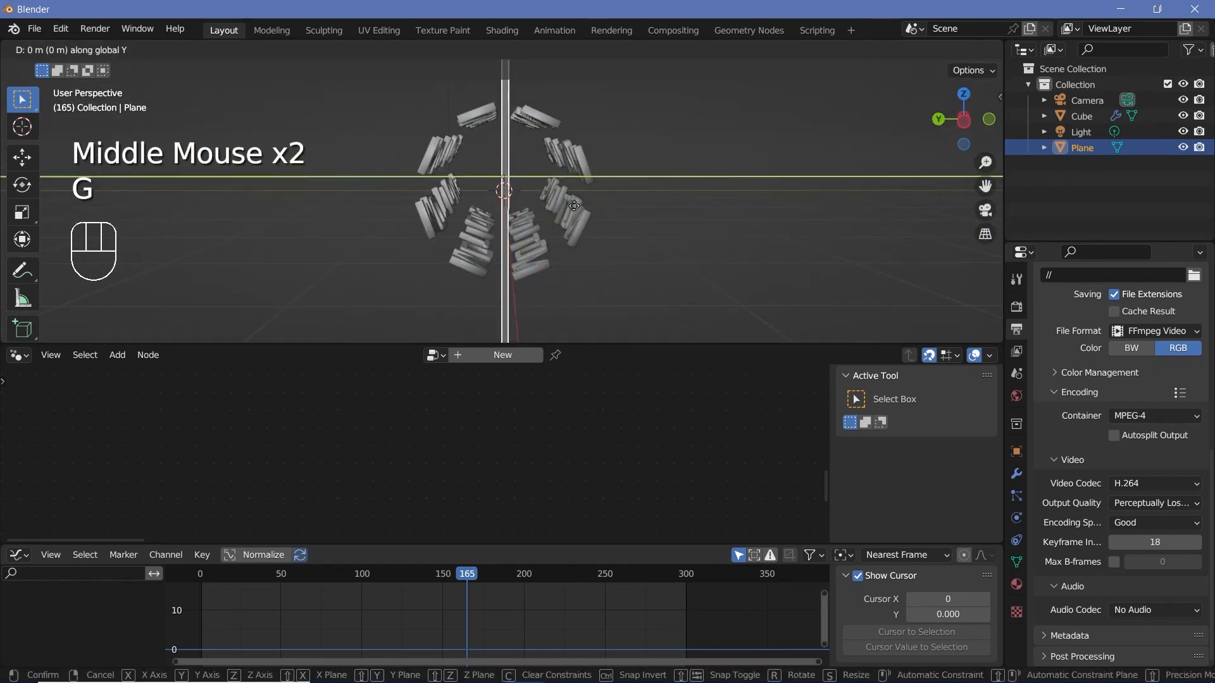
left_click(589, 216)
Step: Play the animation with the repositioned plane and check the letters from the front
middle_click_drag(590, 216, 457, 206)
scroll(532, 207, "up", 2)
middle_click_drag(569, 206, 458, 209, "shift")
key("space")
key("space")
scroll(507, 211, "down", 2)
key("space")
key("space")
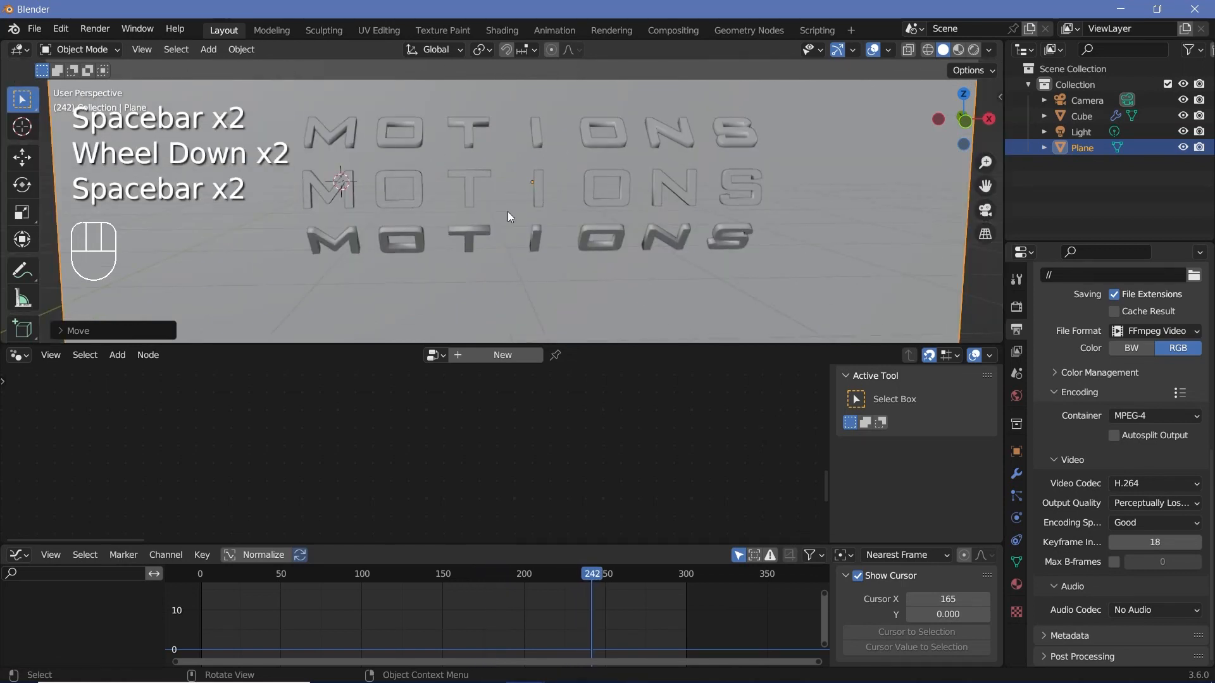
Step: Clear the camera's location and rotation and rotate it 90° about the X axis
left_click(1088, 100)
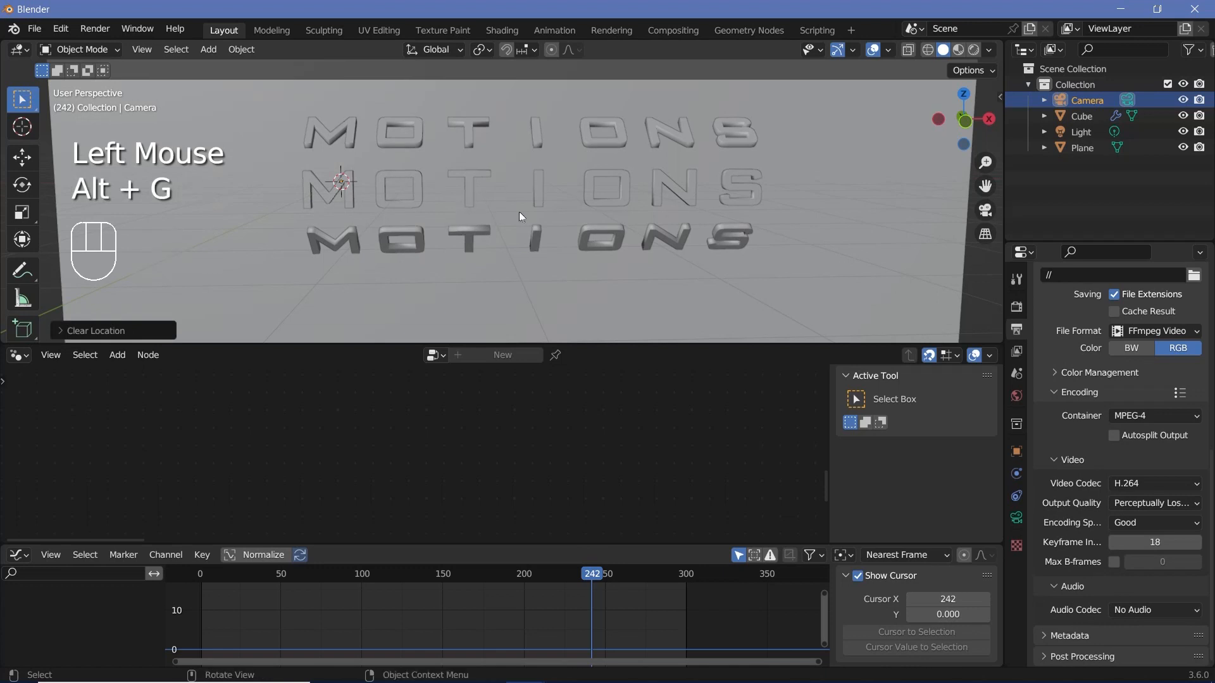
key("alt+r")
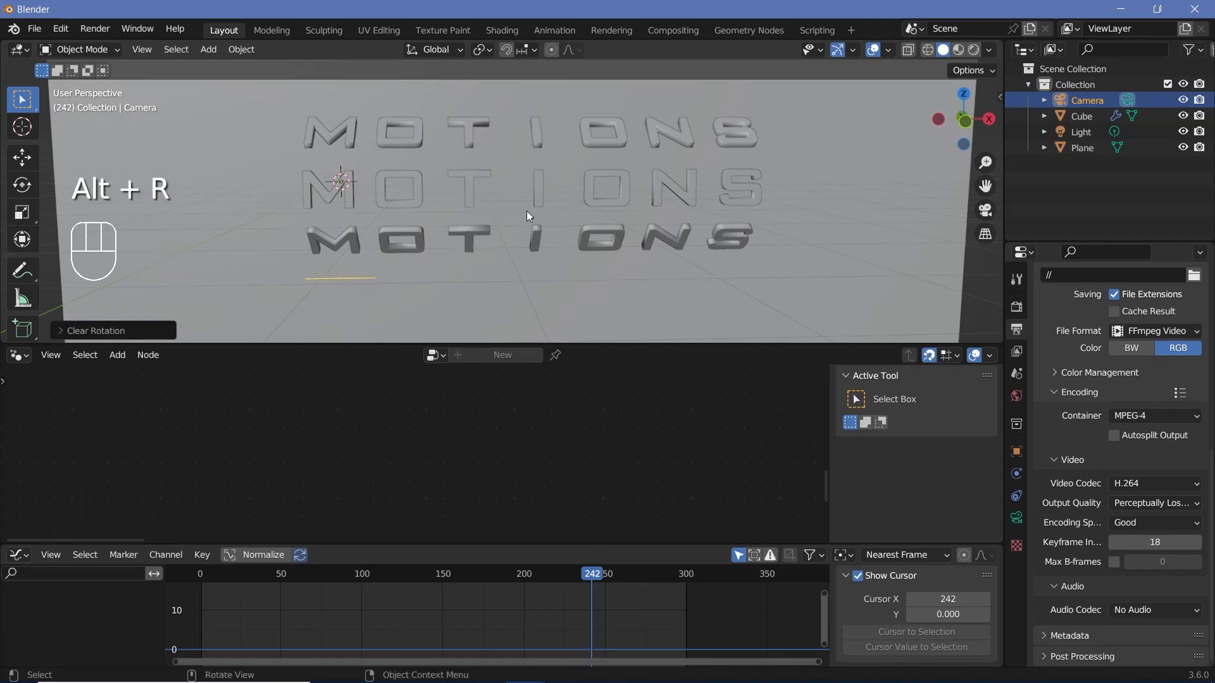
type("rx90")
key("Return")
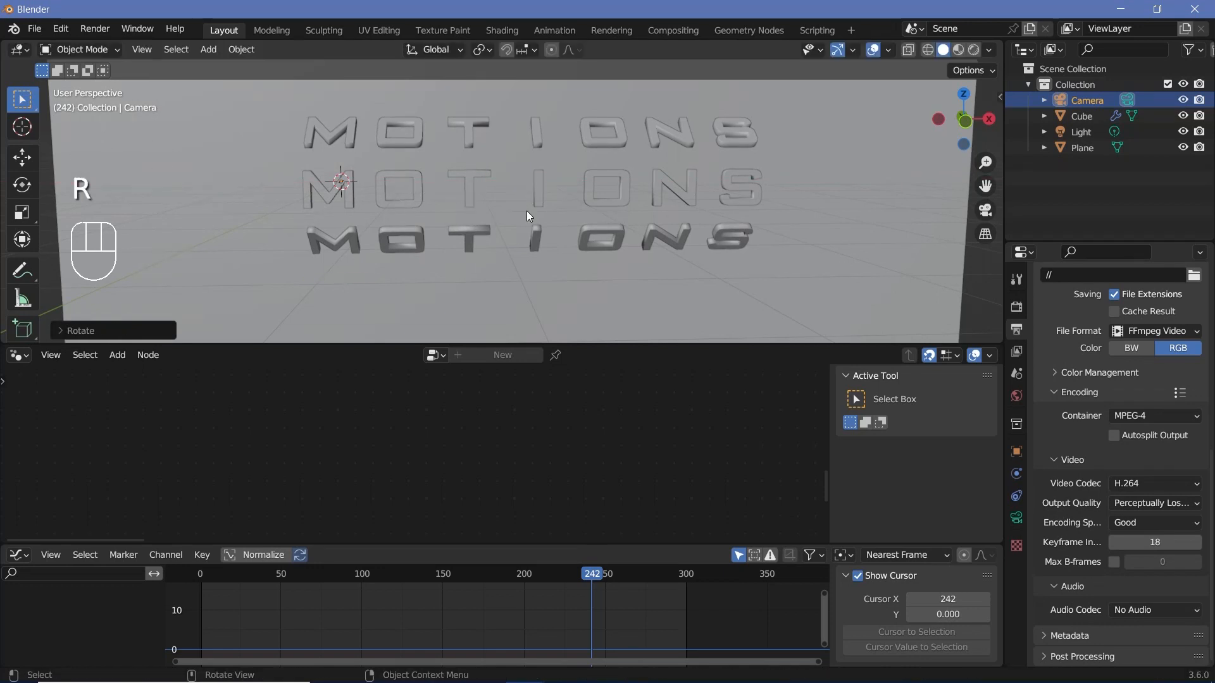
Step: Move the camera backward along the Y axis in front of the letters and switch to the camera view
key("g")
key("y")
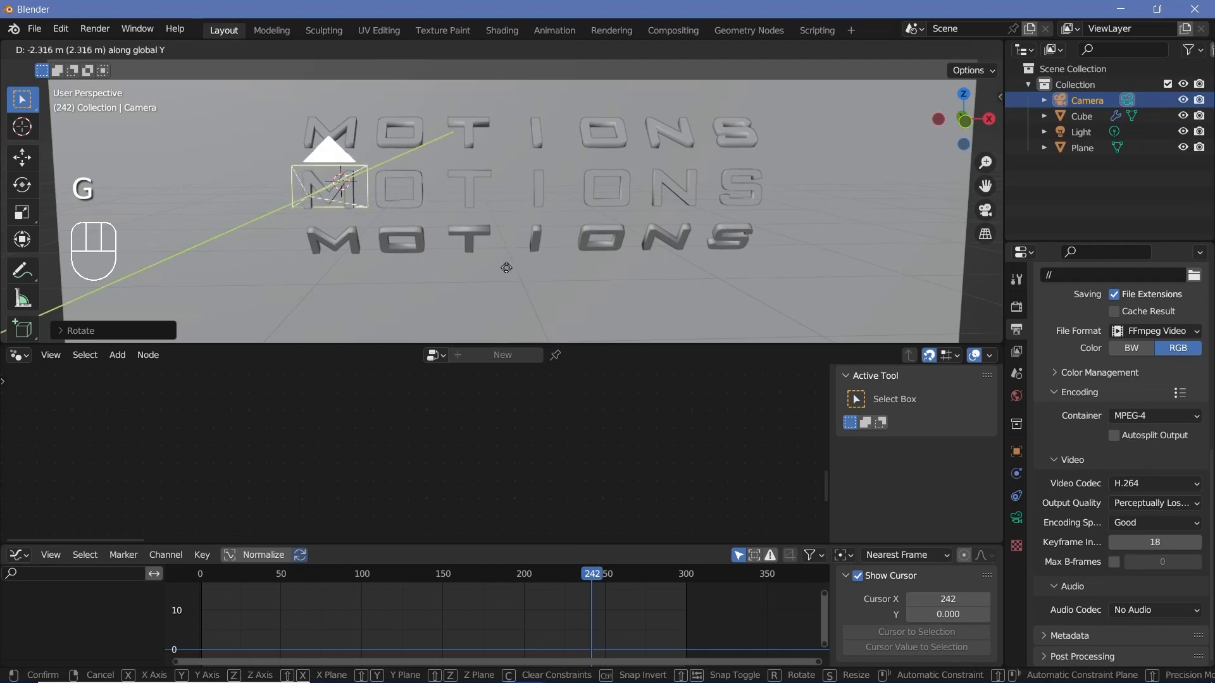
left_click(432, 115)
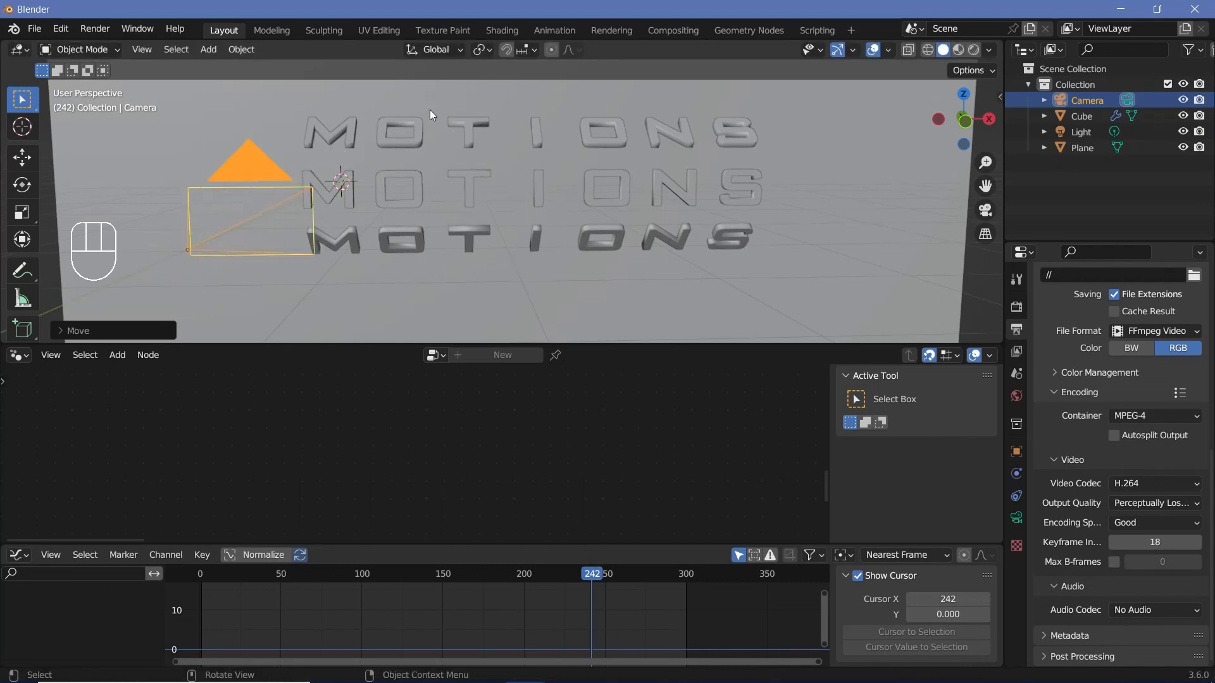
key("KP_0")
scroll(461, 177, "down", 2)
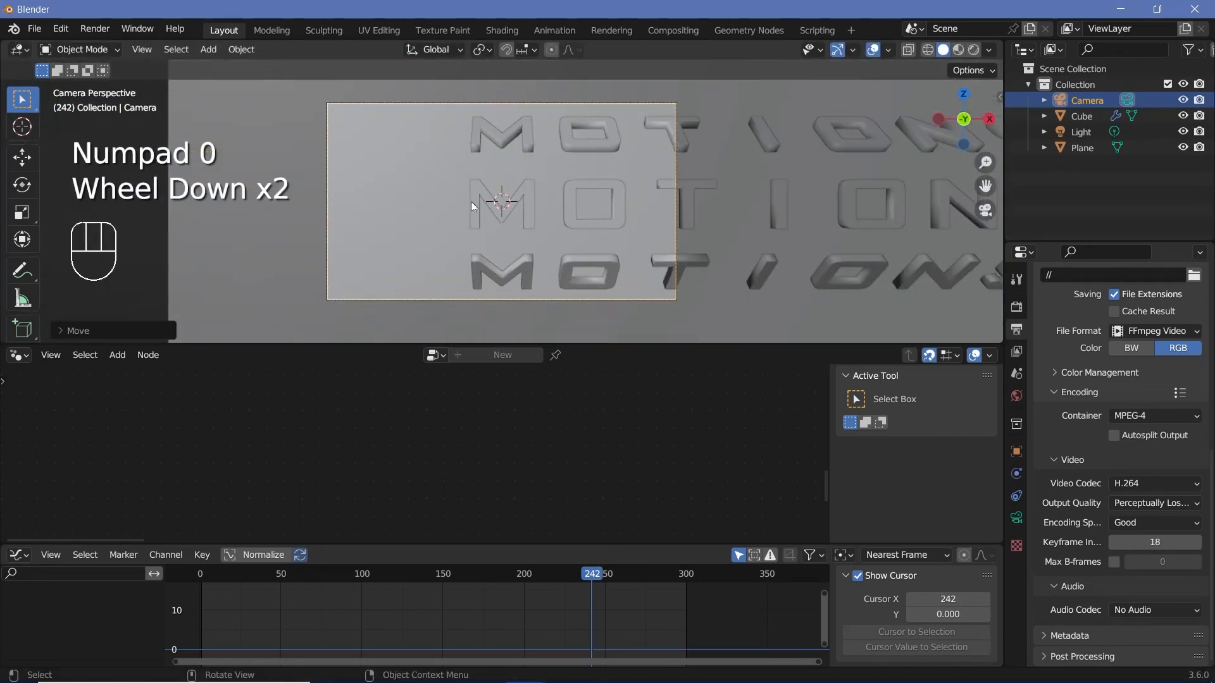
Step: Move the camera about 2.8 m along X and about 4 m back along Y to frame the whole word
key("g")
key("x")
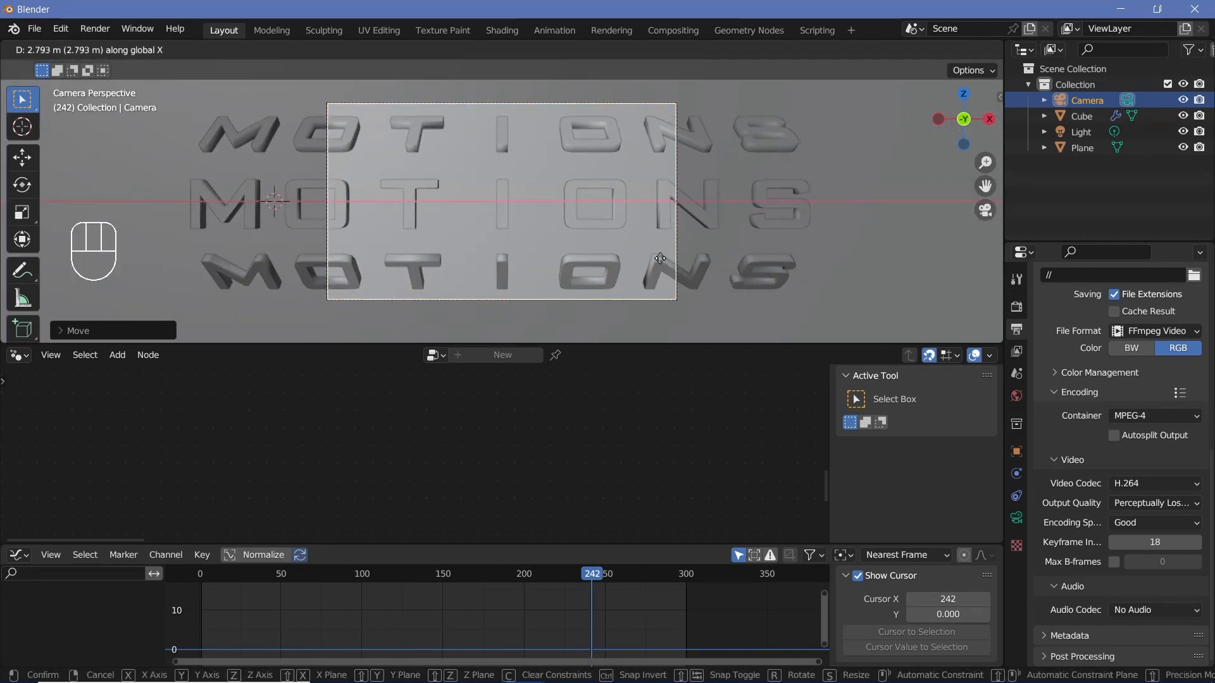
left_click(657, 258)
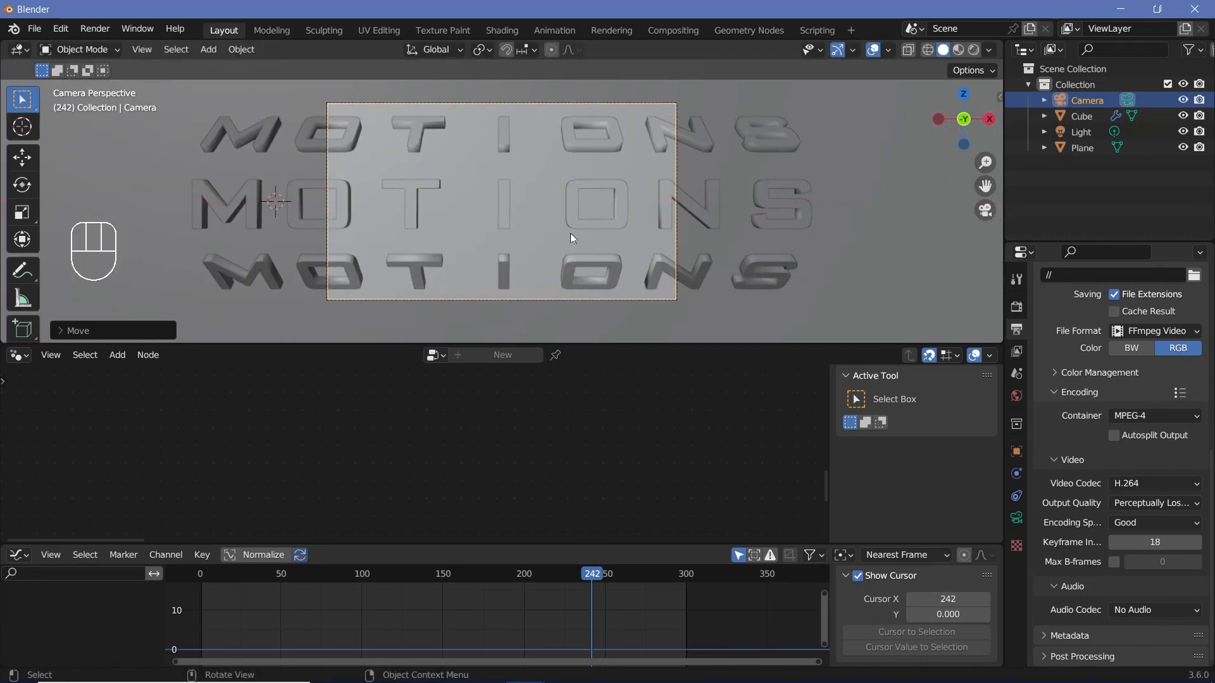
key("g")
key("y")
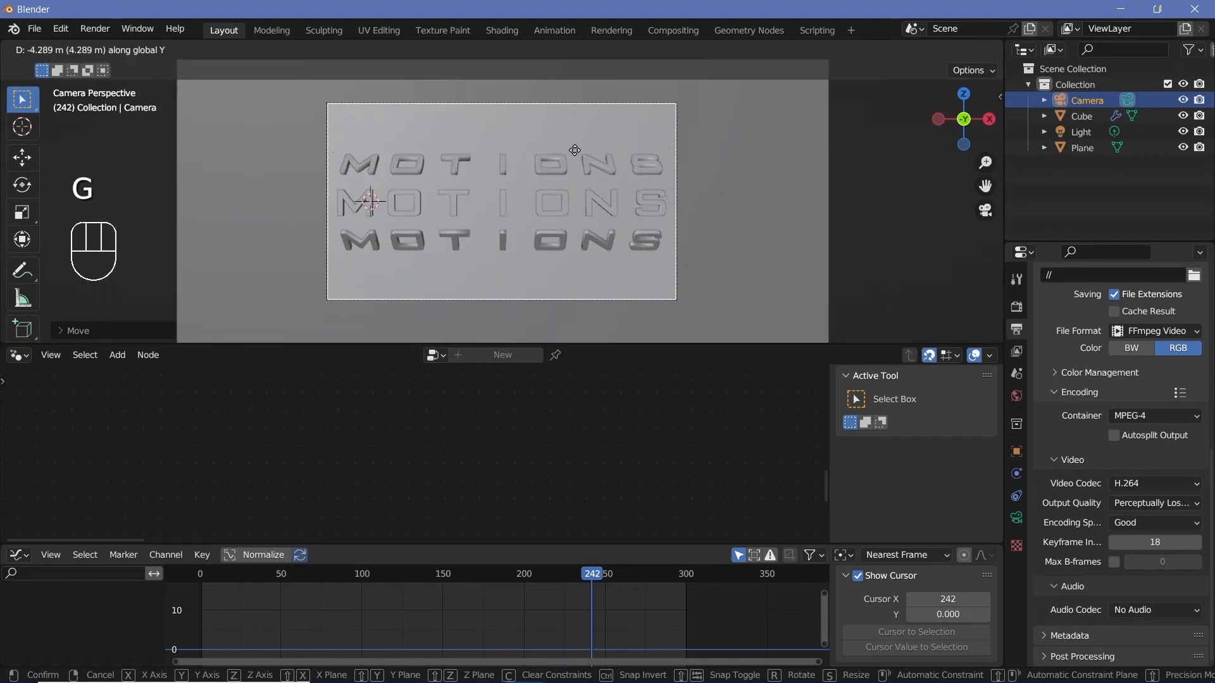
left_click(473, 185)
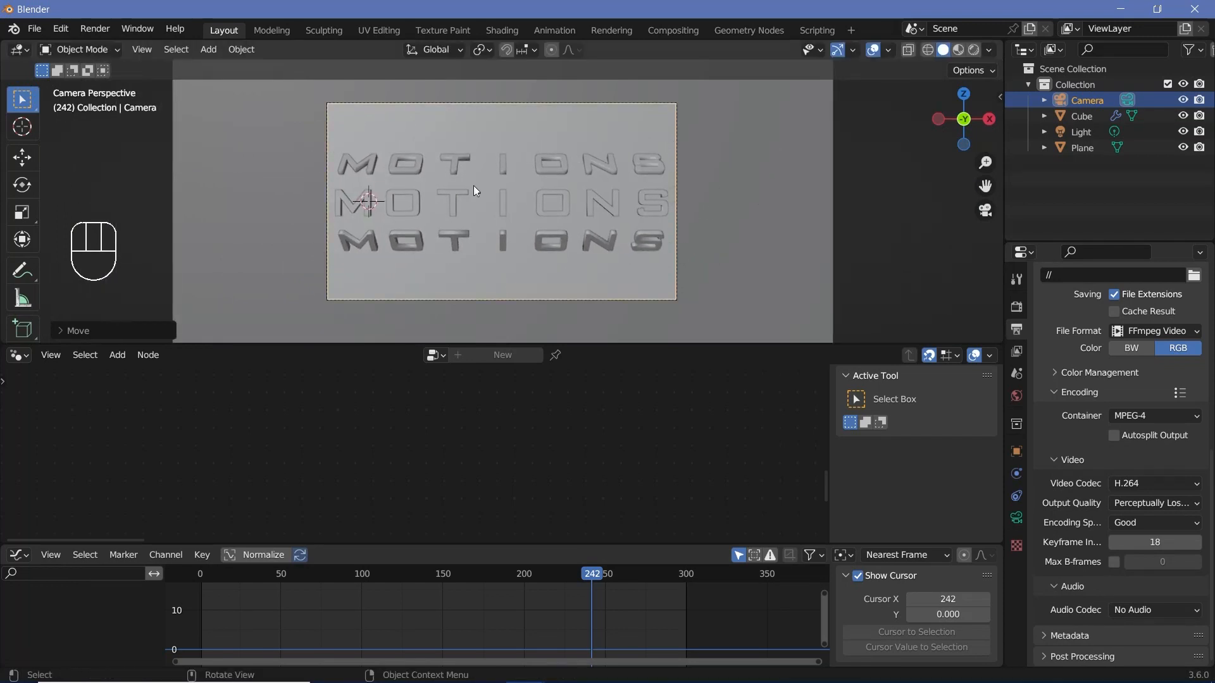
Step: Set the radius of the letter object's Curve Circle node to 1.6 m
left_click(504, 203)
scroll(322, 439, "down", 2)
middle_click_drag(322, 440, 298, 461)
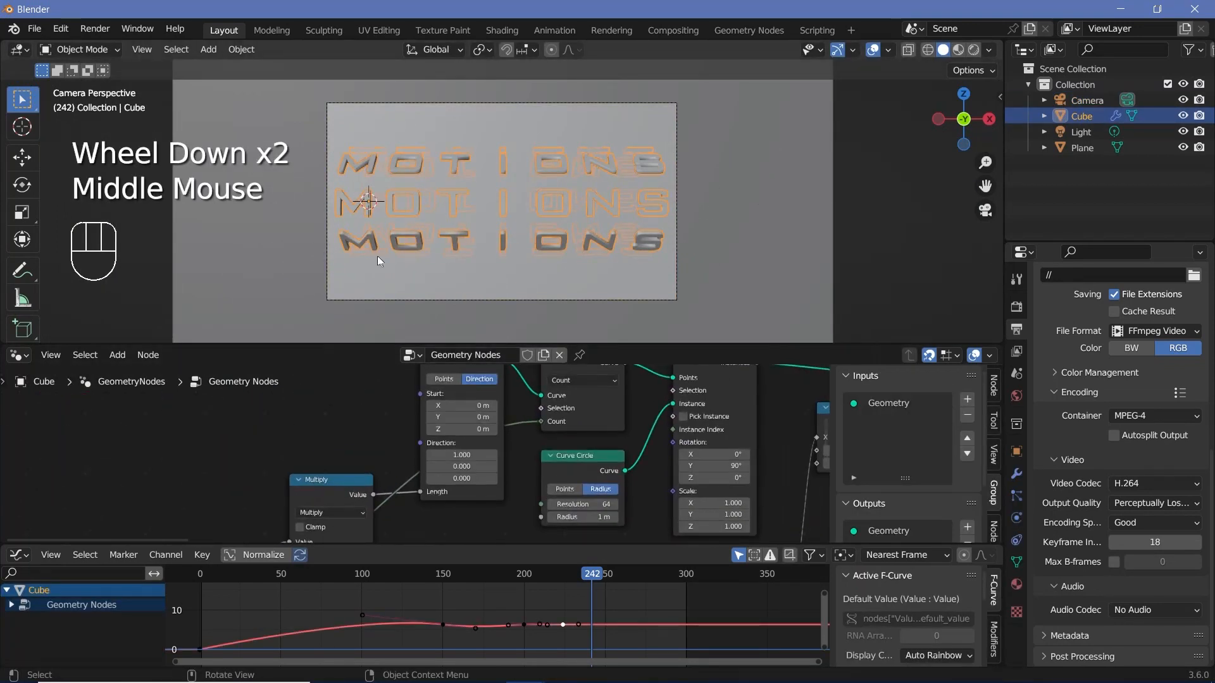
left_click(573, 470)
middle_click_drag(564, 521, 474, 522)
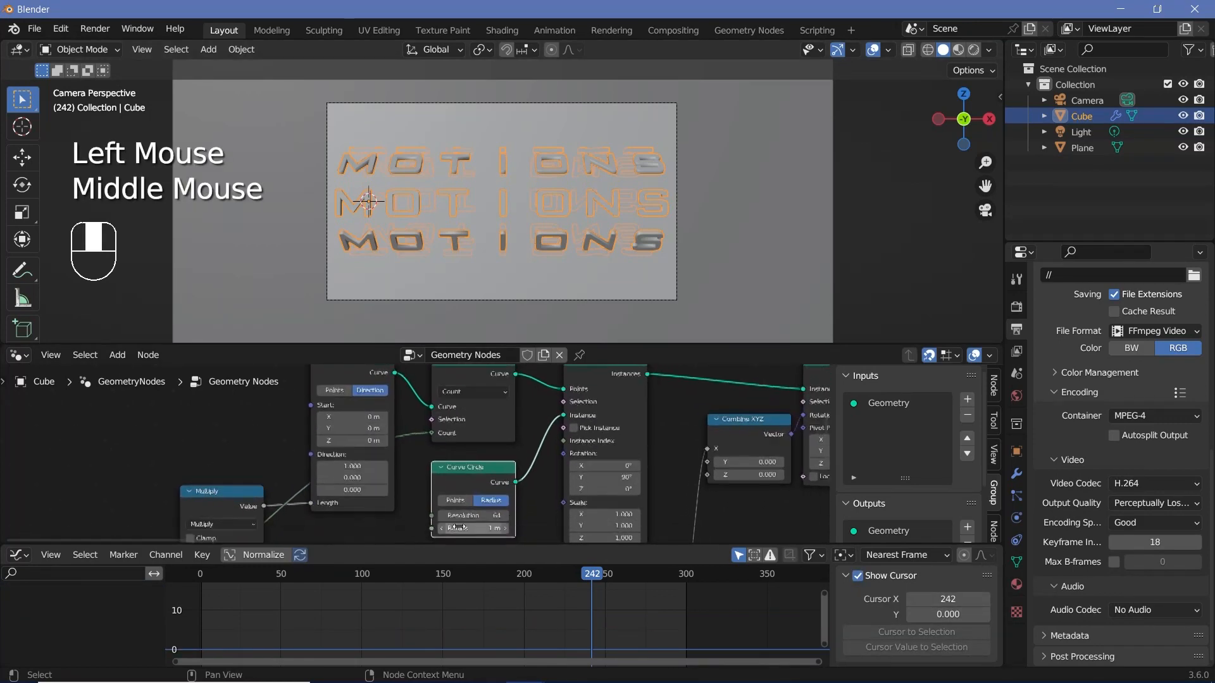
scroll(474, 522, "up", 2)
left_click_drag(473, 523, 726, 537)
key("ctrl+z")
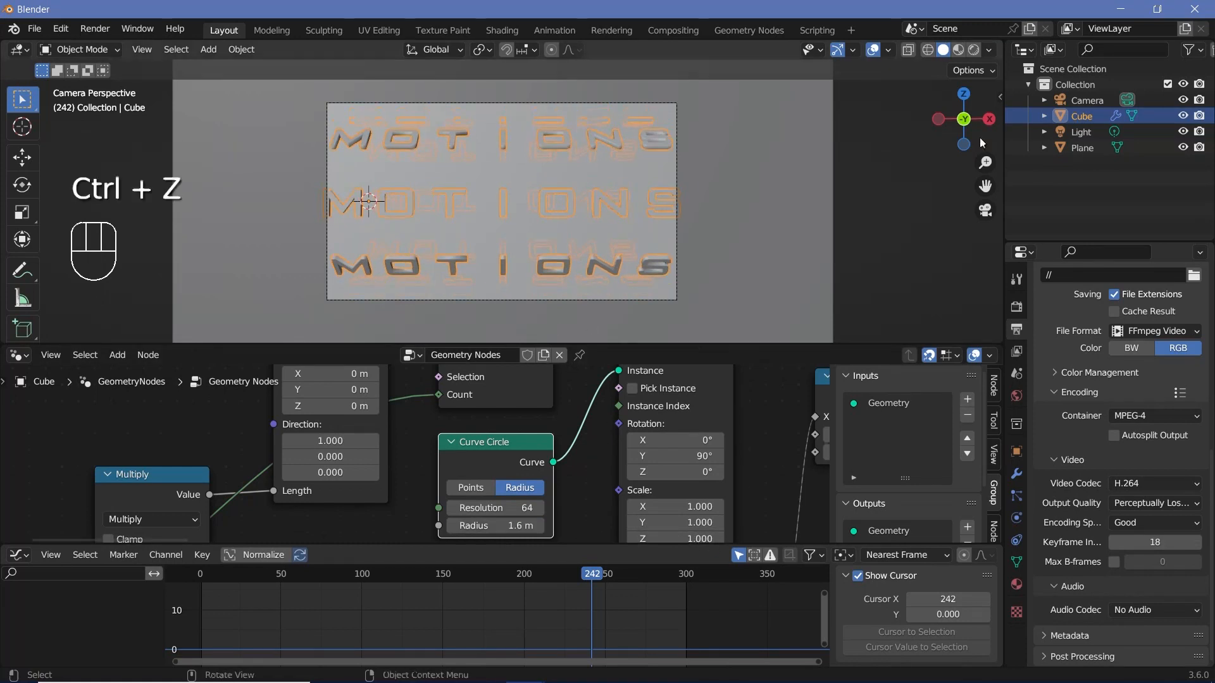
Step: Move the camera about 0.8 m further back along the Y axis
left_click(1081, 101)
key("g")
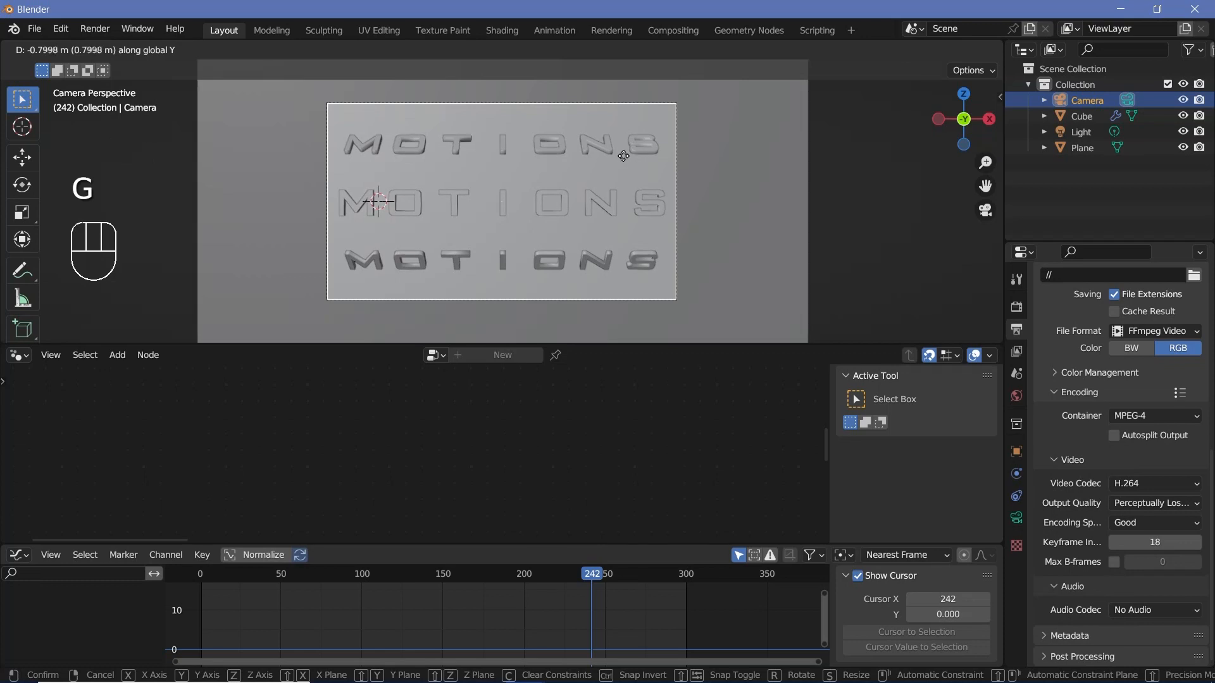
left_click(565, 202)
Step: Try 11 and 8 in the letter object's Integer node that drives the instance count, and set it to 9
left_click(563, 201)
scroll(679, 481, "down", 2)
middle_click_drag(680, 481, 351, 471)
scroll(288, 455, "up", 2)
scroll(523, 523, "up", 2)
left_click(492, 517)
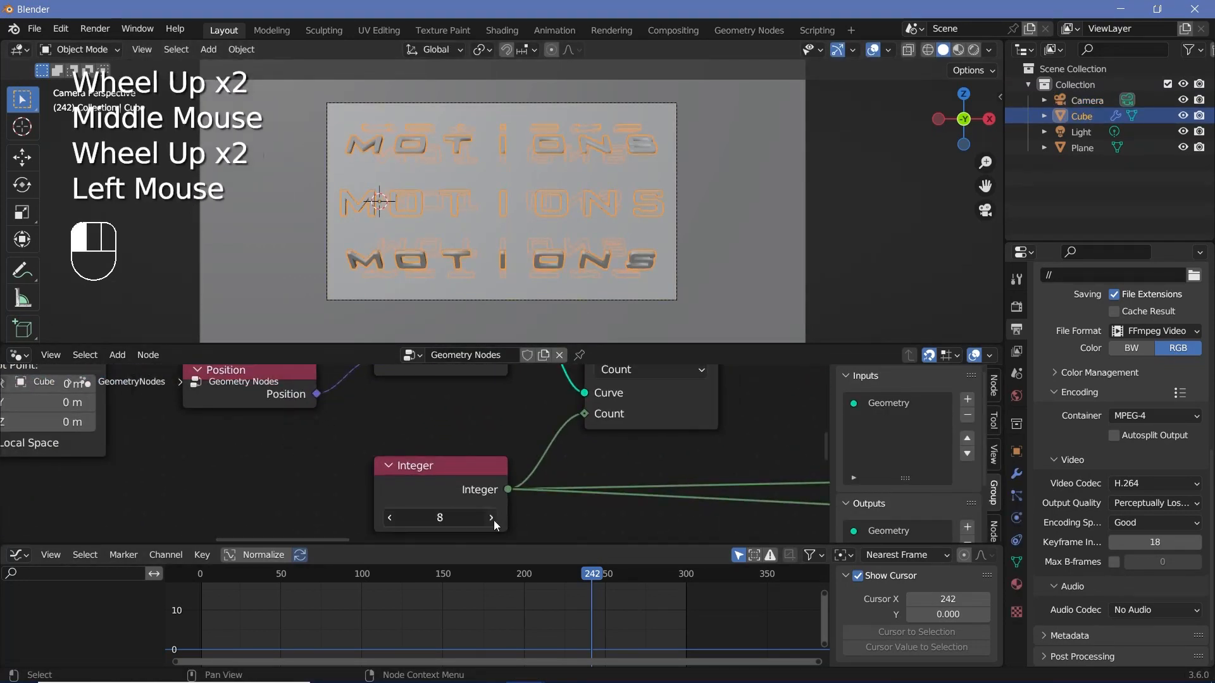
left_click(492, 517)
left_click(493, 519)
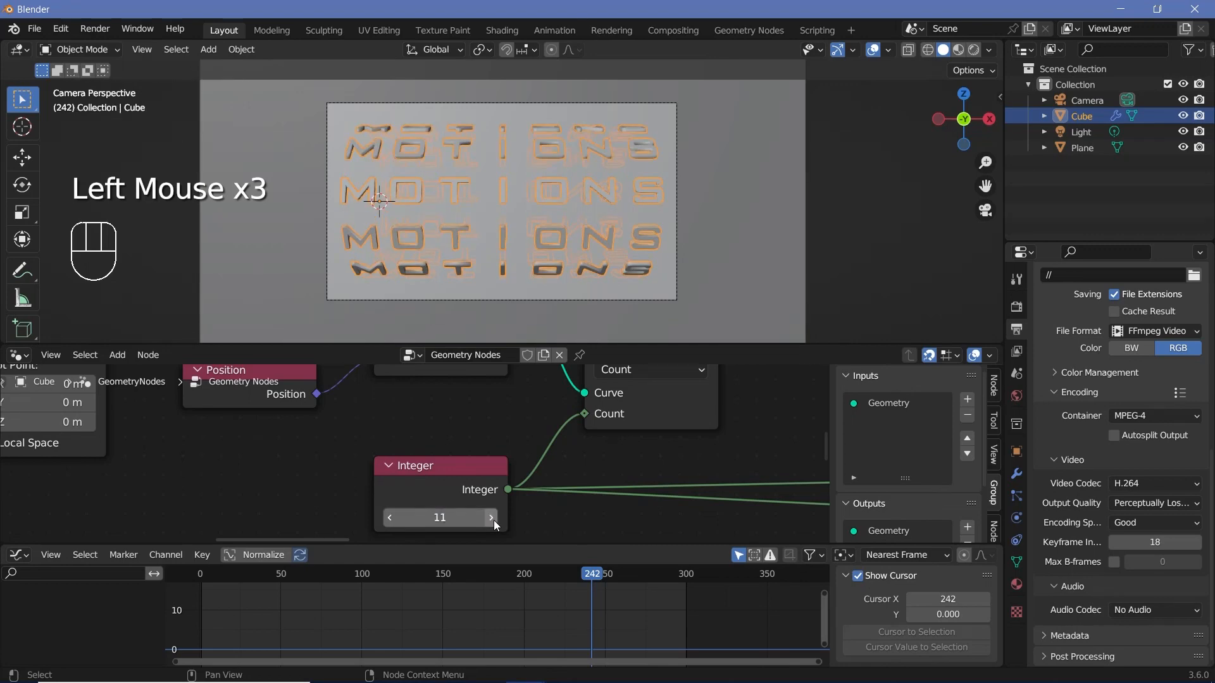
left_click(453, 519)
type("8")
key("Return")
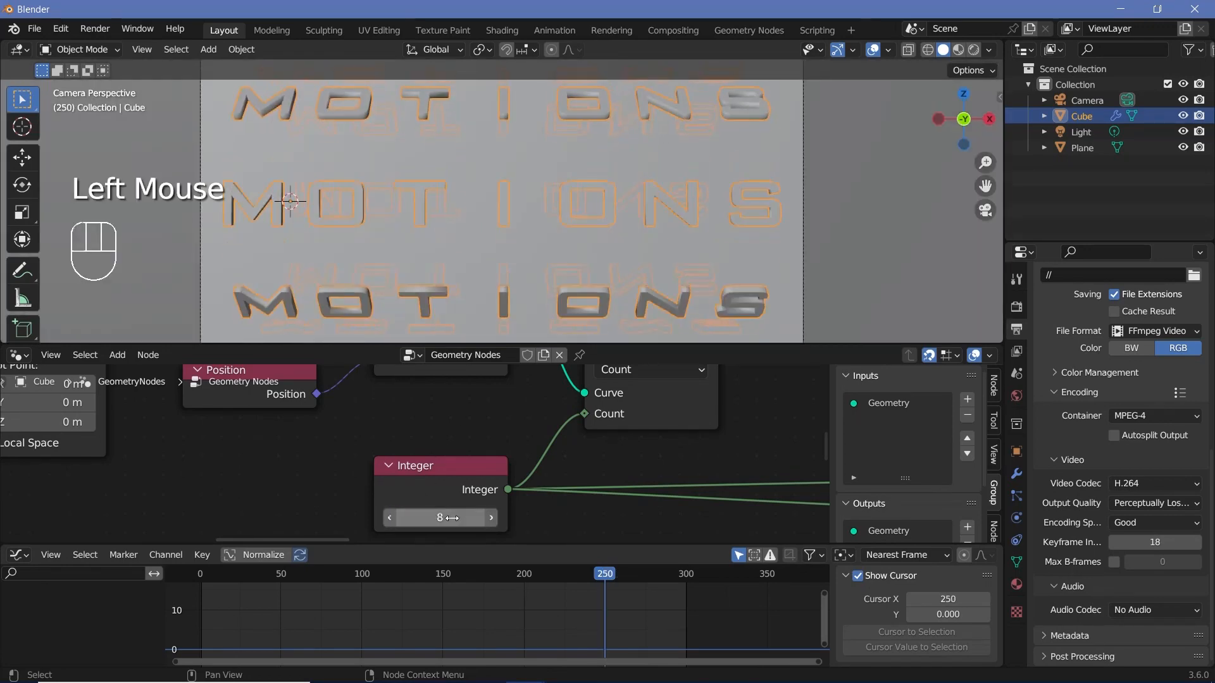
left_click(491, 519)
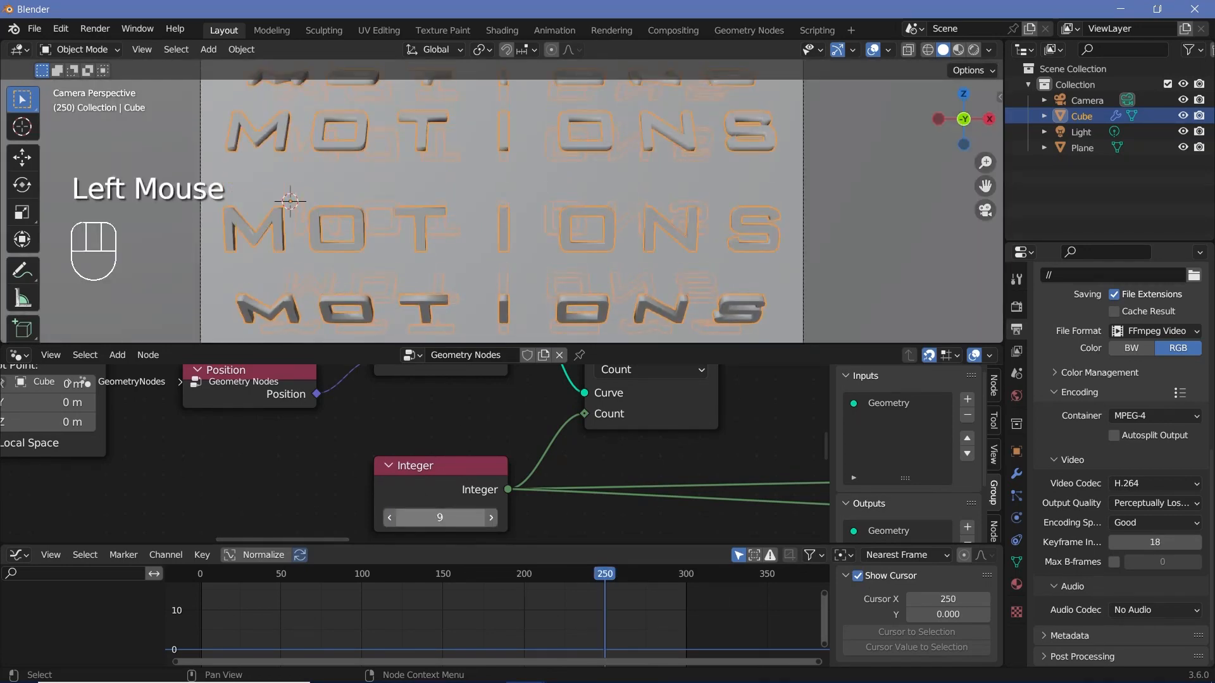
Step: Try 15 and 10 in the letter object's Integer node and rotate the object about 18.5° around the X axis
left_click_drag(438, 519, 443, 519)
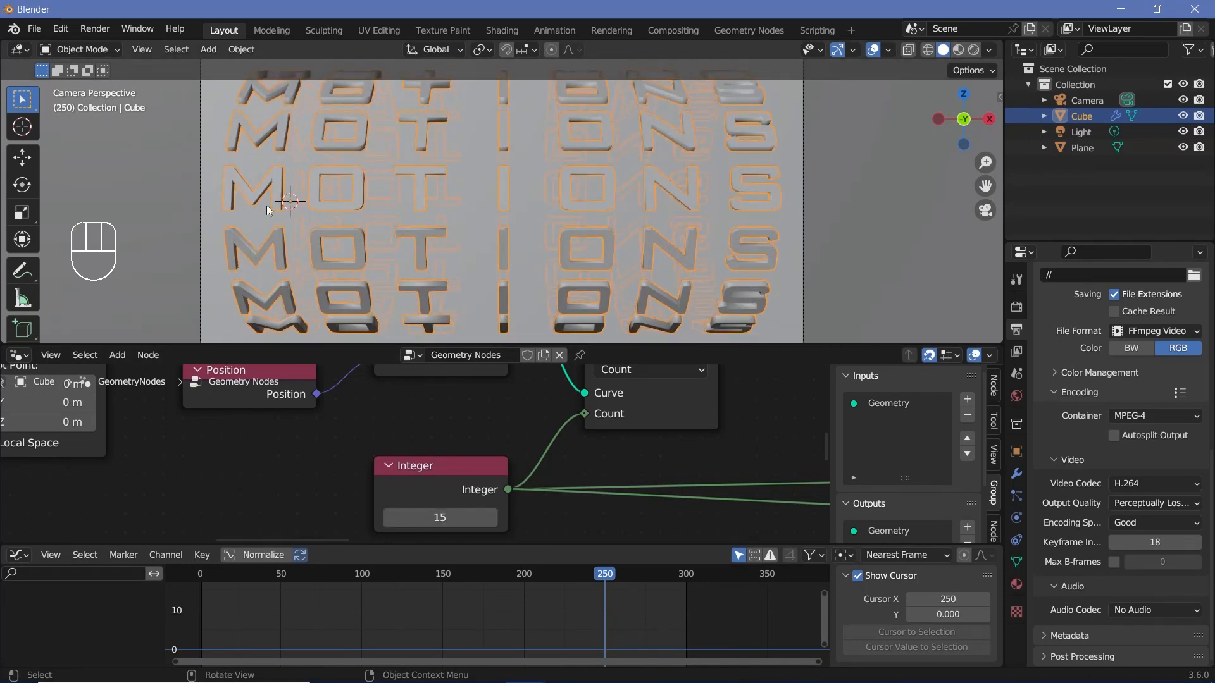
left_click_drag(440, 518, 427, 518)
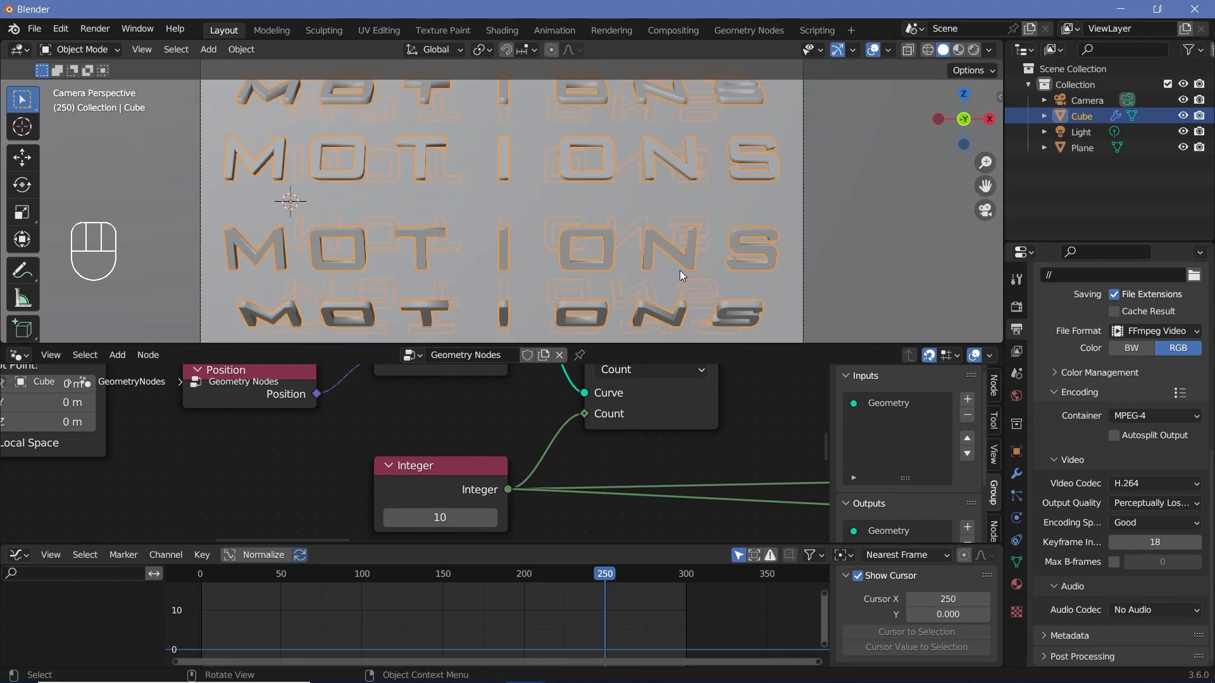
key("r")
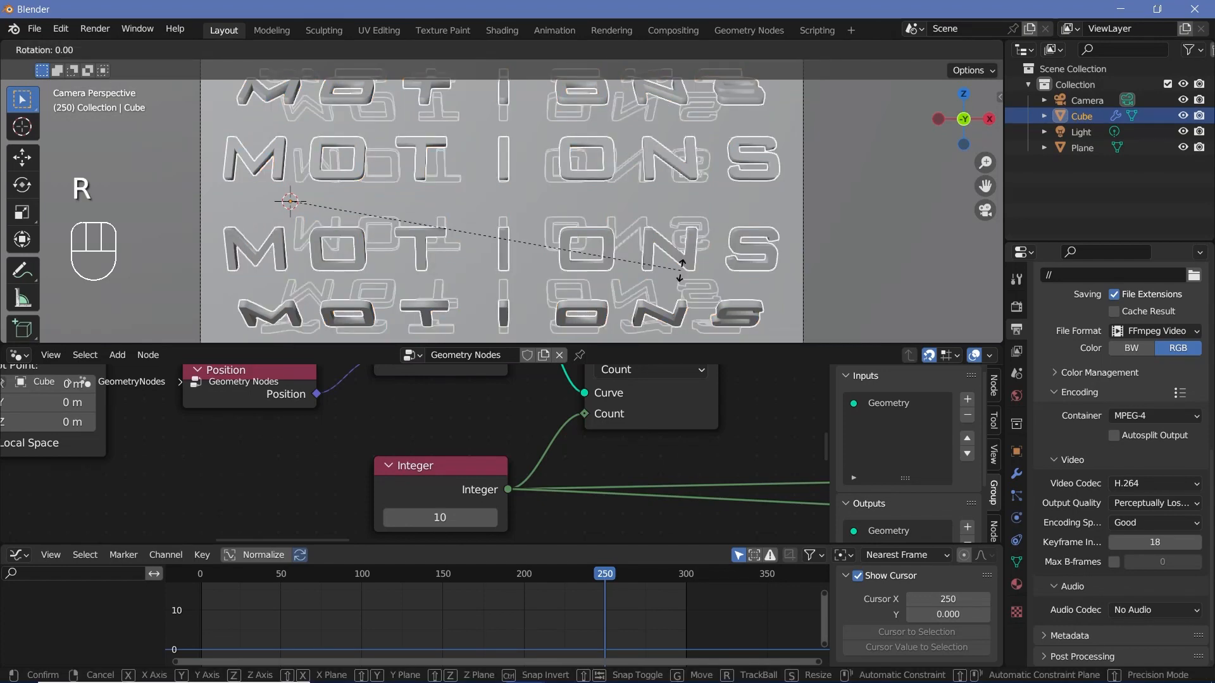
key("x")
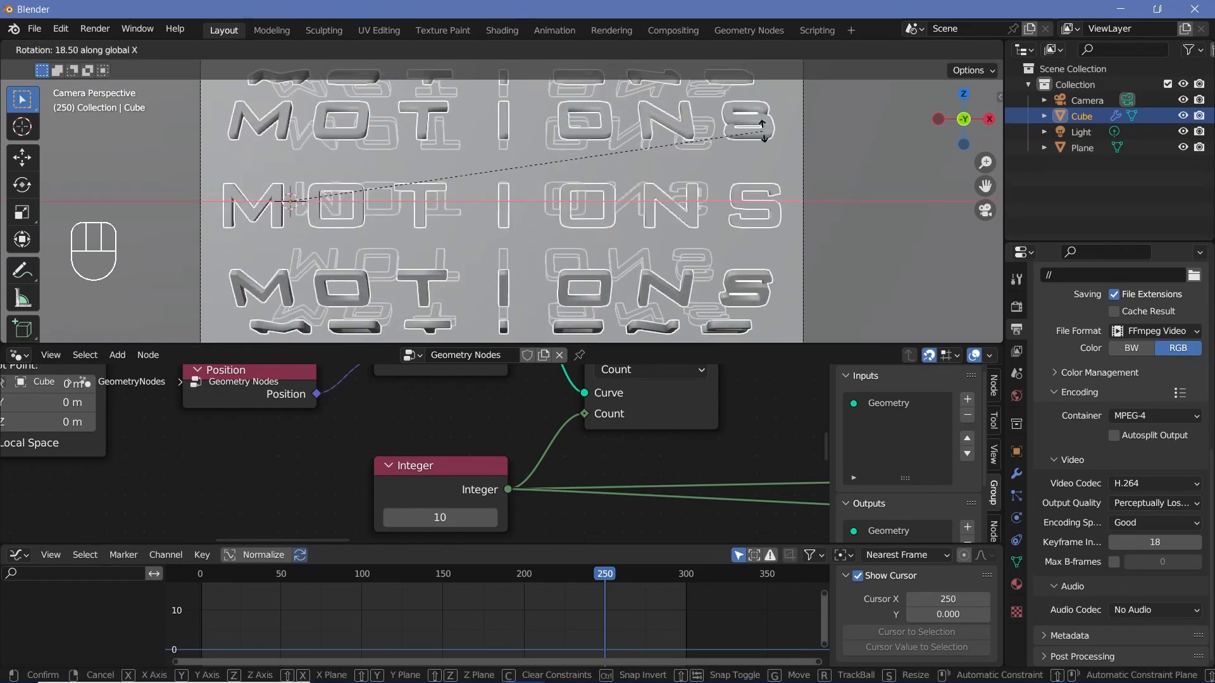
Step: Scrub the timeline and play back the animation to check how the rotated letter circles move and settle
key("space")
key("space")
left_click(438, 576)
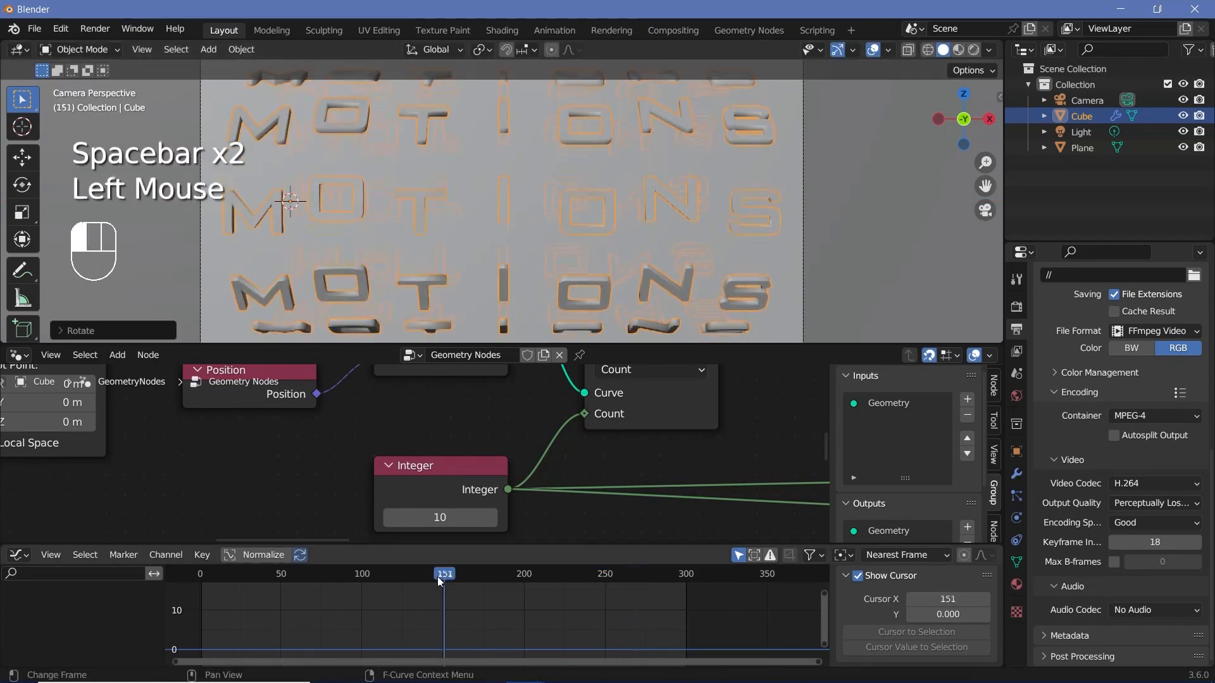
key("space")
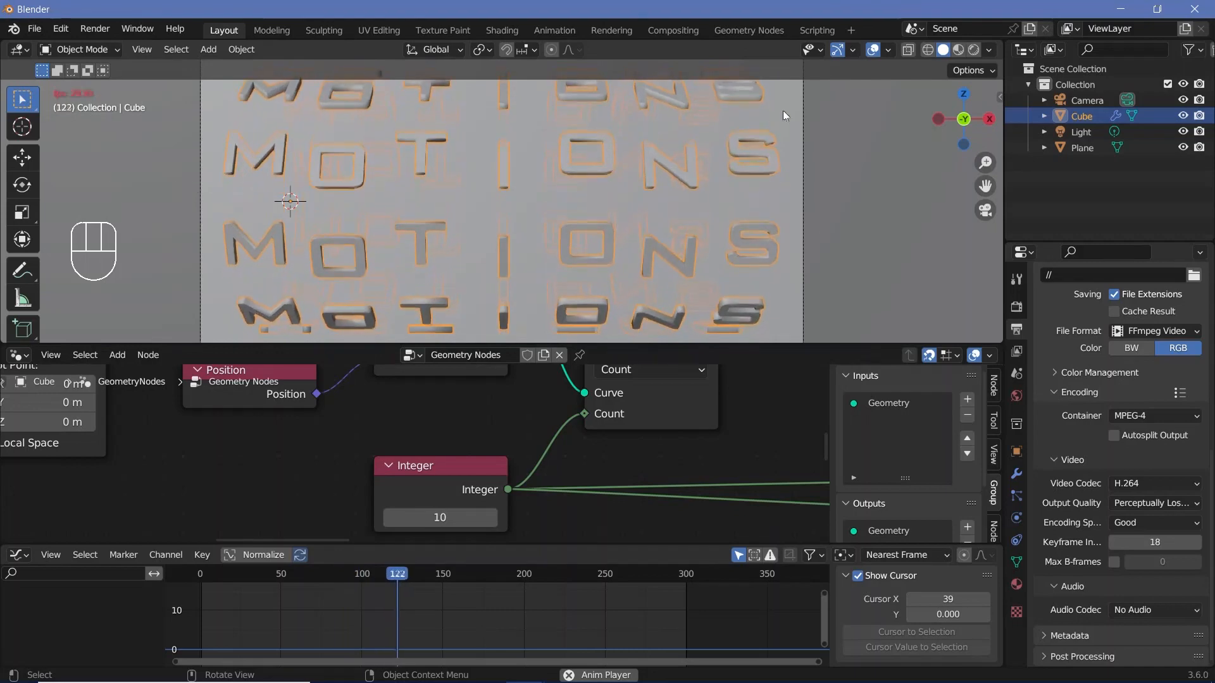
key("space")
key("space")
key("space")
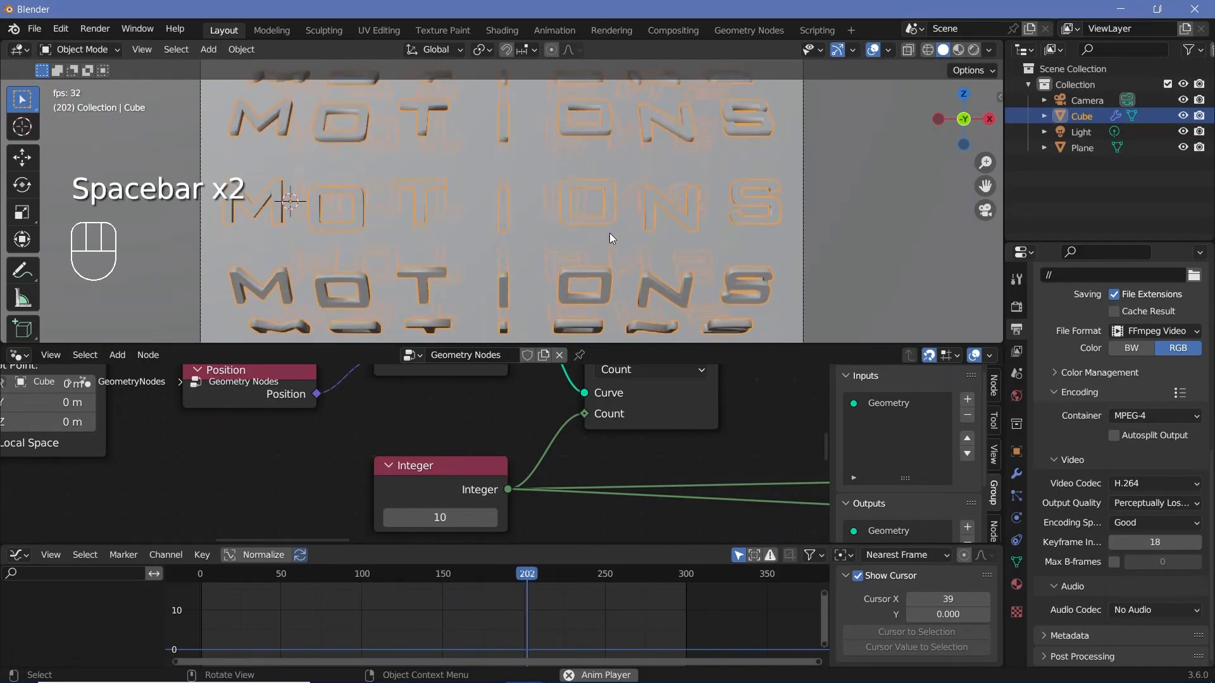
Step: Clear the letter object's rotation and set its Integer node to 8
key("alt+r")
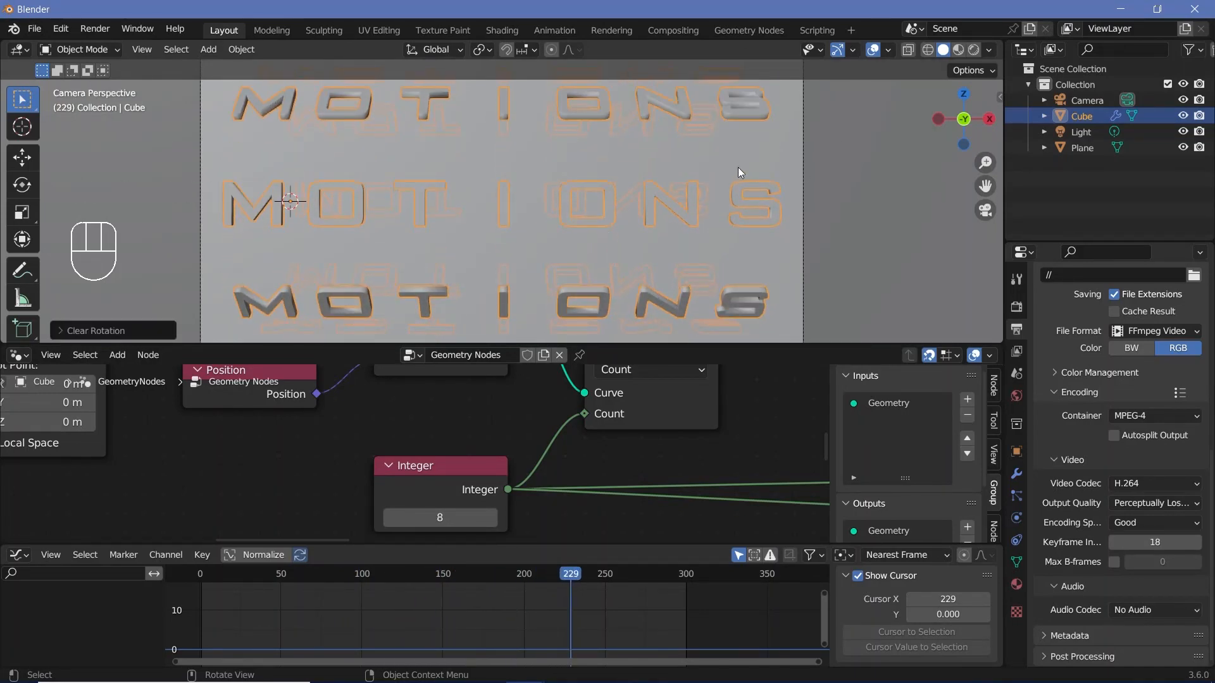
Step: Change the Graph Editor area to a Timeline and the Geometry Node Editor area to the Shader Editor
left_click(13, 557)
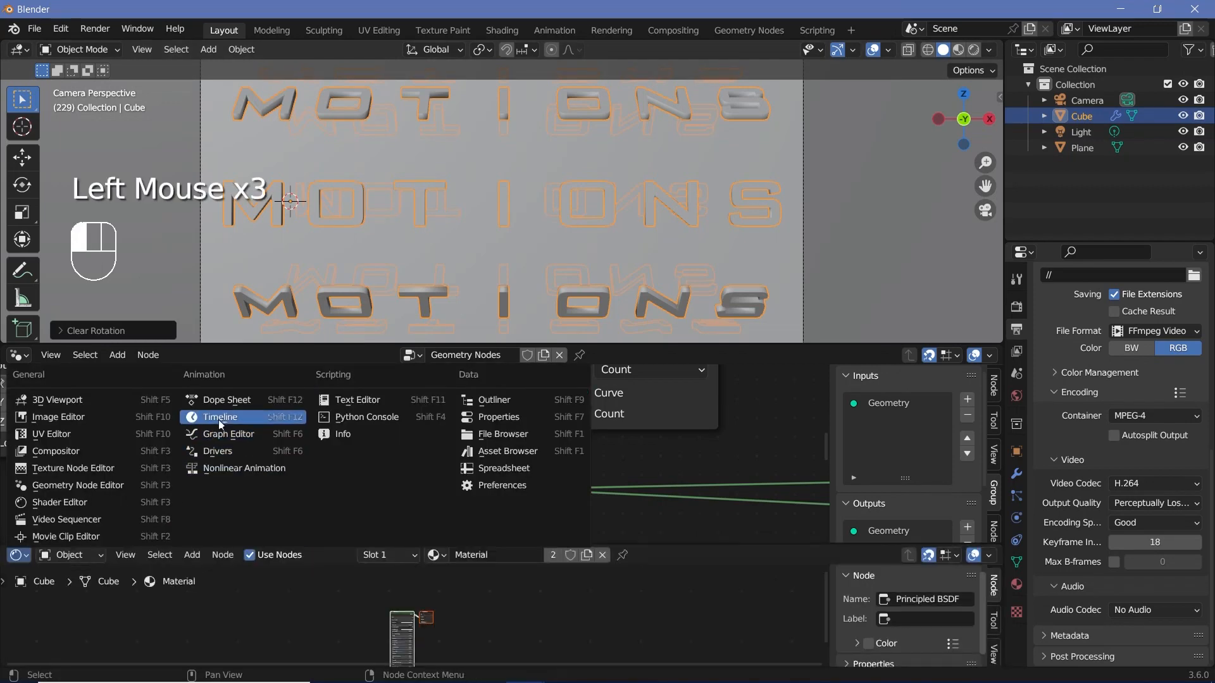
left_click(218, 419)
left_click(19, 356)
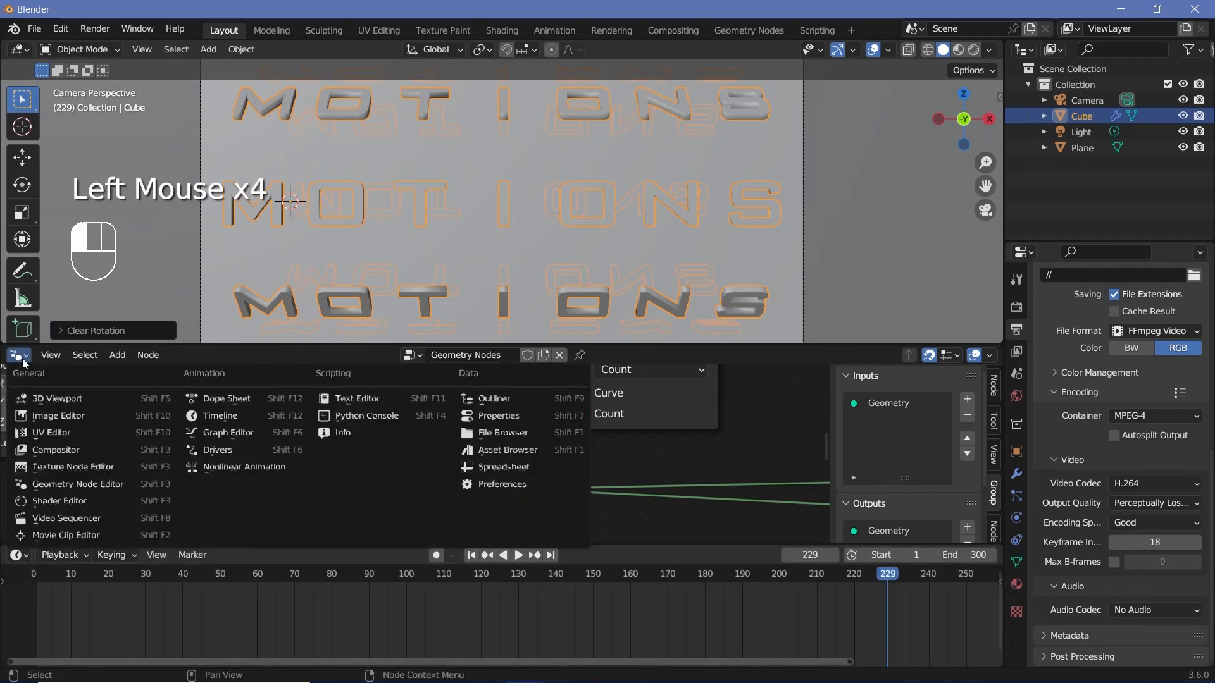
left_click(81, 503)
Step: Rename the letter object's material to Text and set its Principled BSDF Metallic value to 1.000
scroll(503, 432, "down", 3)
scroll(480, 393, "up", 2)
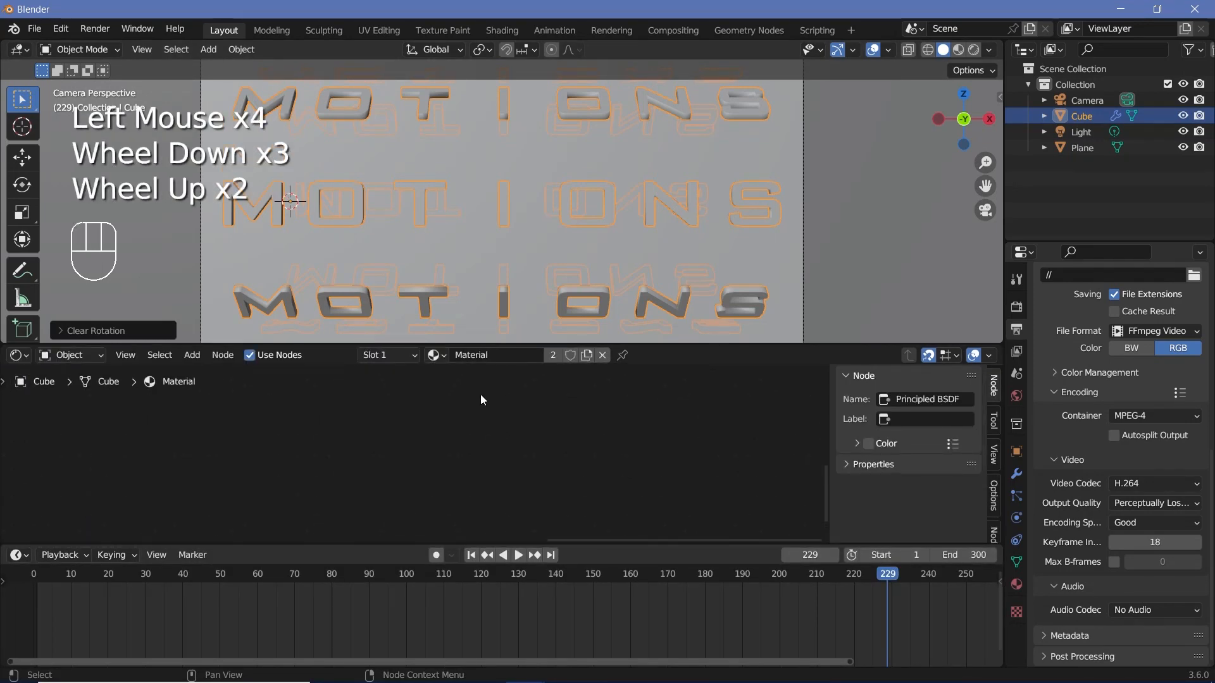
middle_click_drag(481, 393, 269, 445)
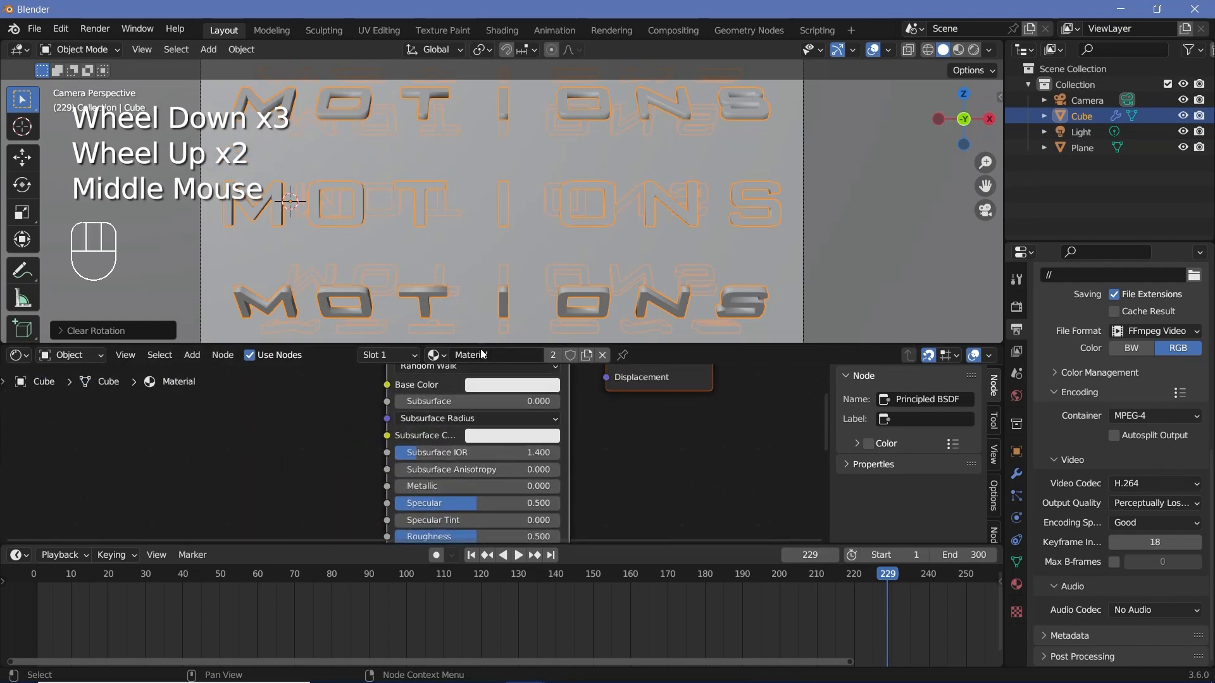
left_click(480, 355)
type("Text")
key("Return")
left_click_drag(438, 486, 560, 486)
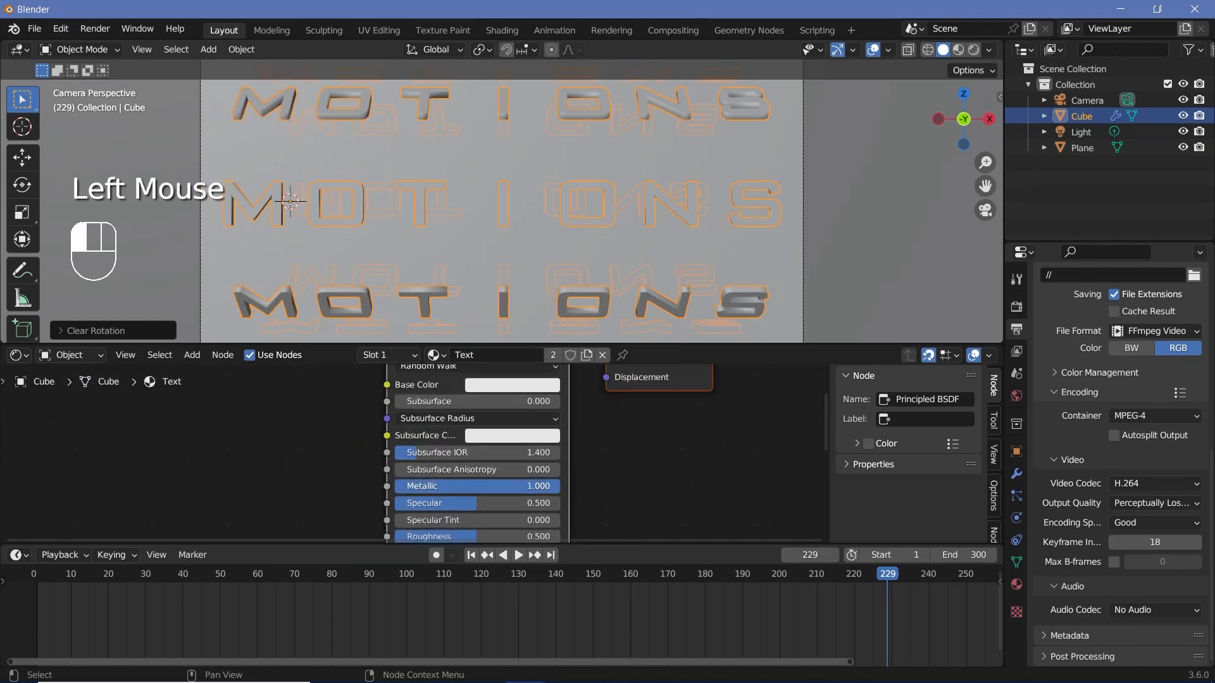
Step: Add a Wave Texture node beside the Principled BSDF in the Text material
middle_click_drag(580, 486, 469, 438)
key("shift+a")
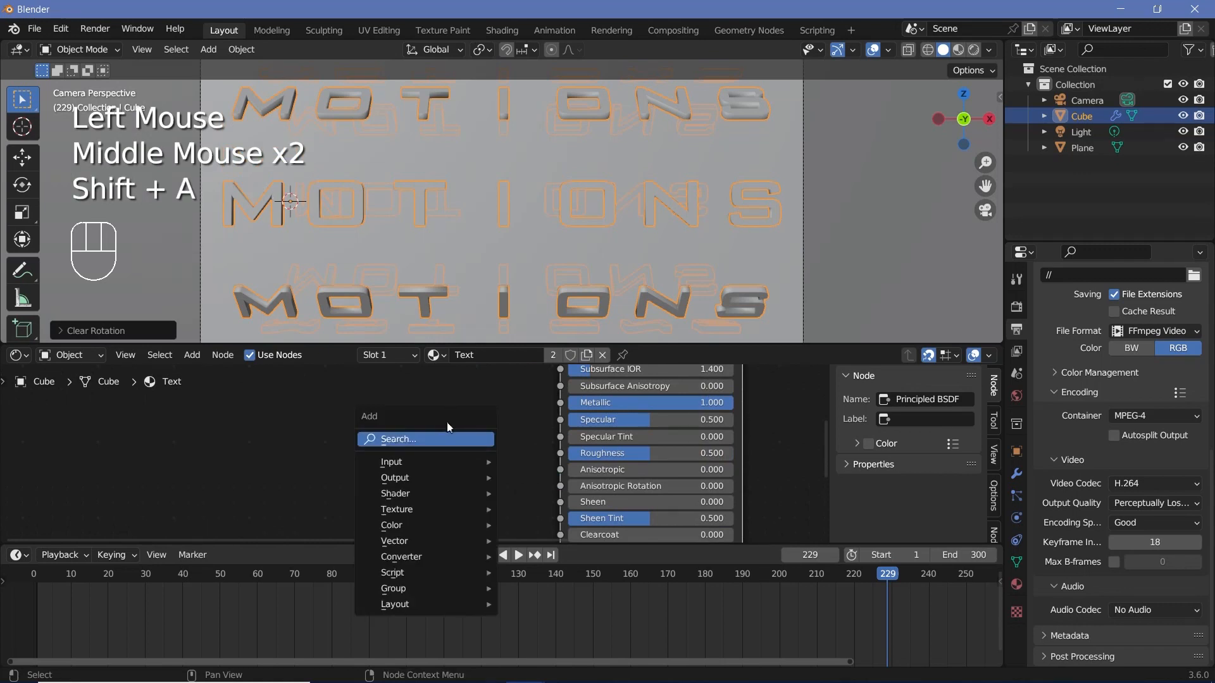
left_click(445, 434)
type("w")
left_click(481, 508)
left_click(363, 475)
middle_click_drag(364, 480, 360, 425)
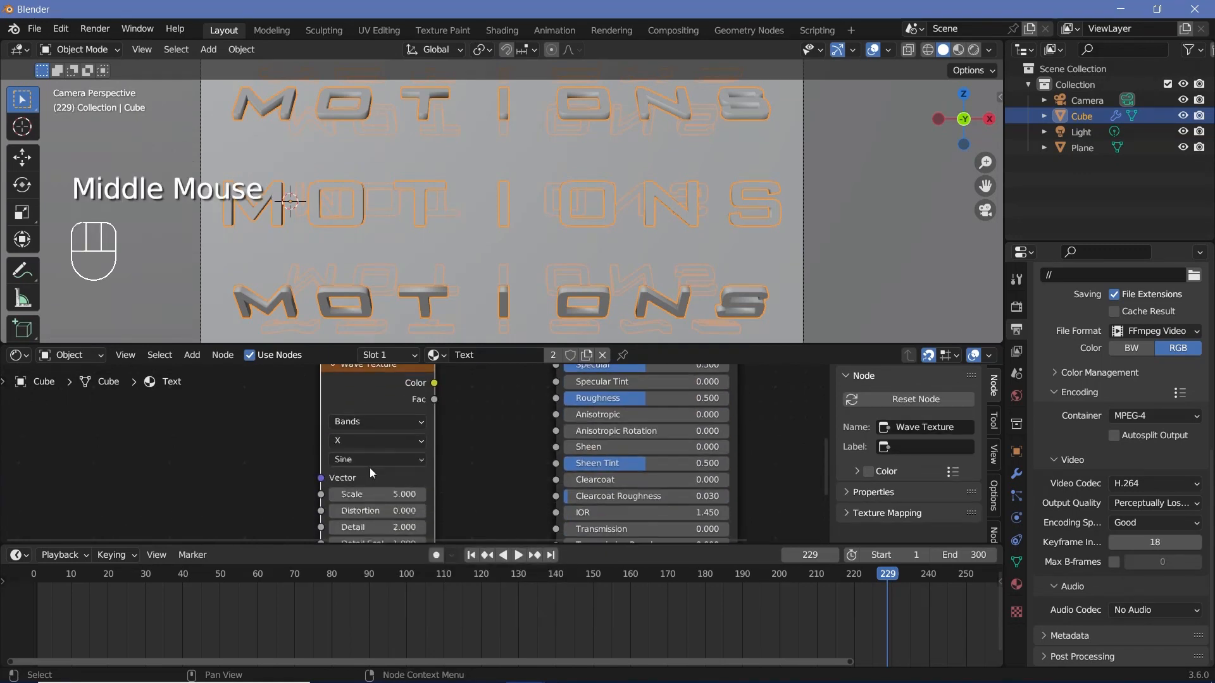
Step: Set the Wave Texture's band direction to Diagonal and connect its Color output to the Principled BSDF Roughness
left_click(370, 442)
left_click(366, 511)
middle_click_drag(442, 383, 396, 410)
left_click_drag(396, 410, 501, 441)
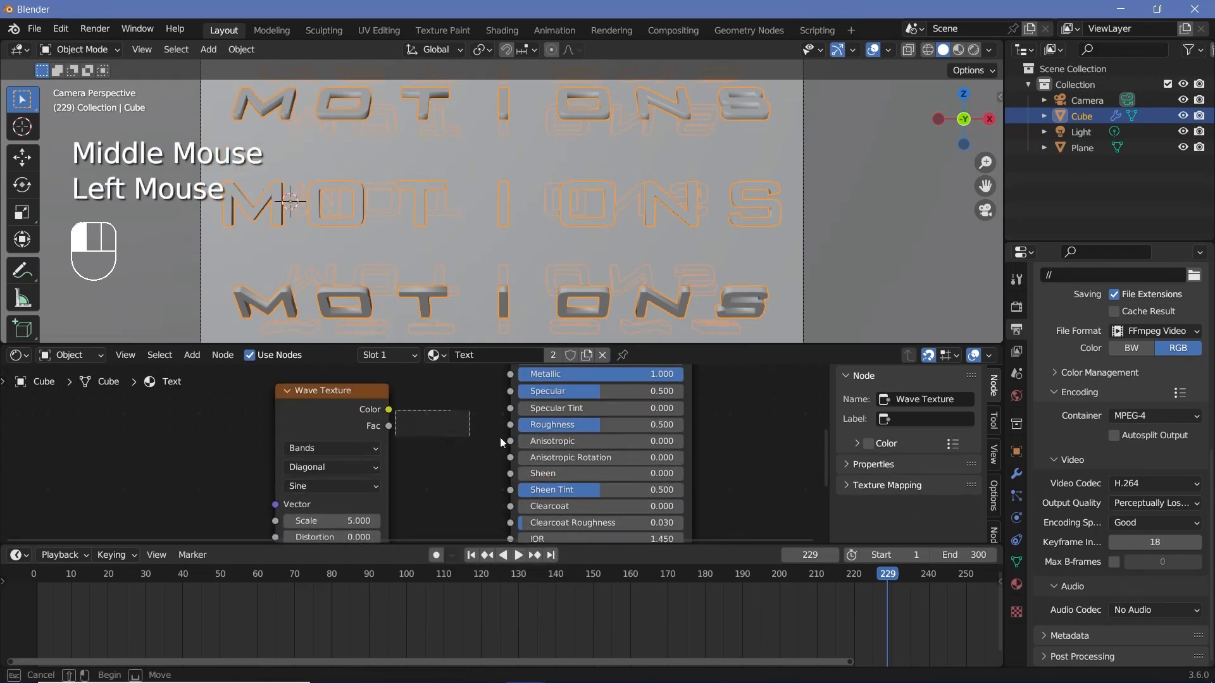
left_click_drag(388, 410, 510, 425)
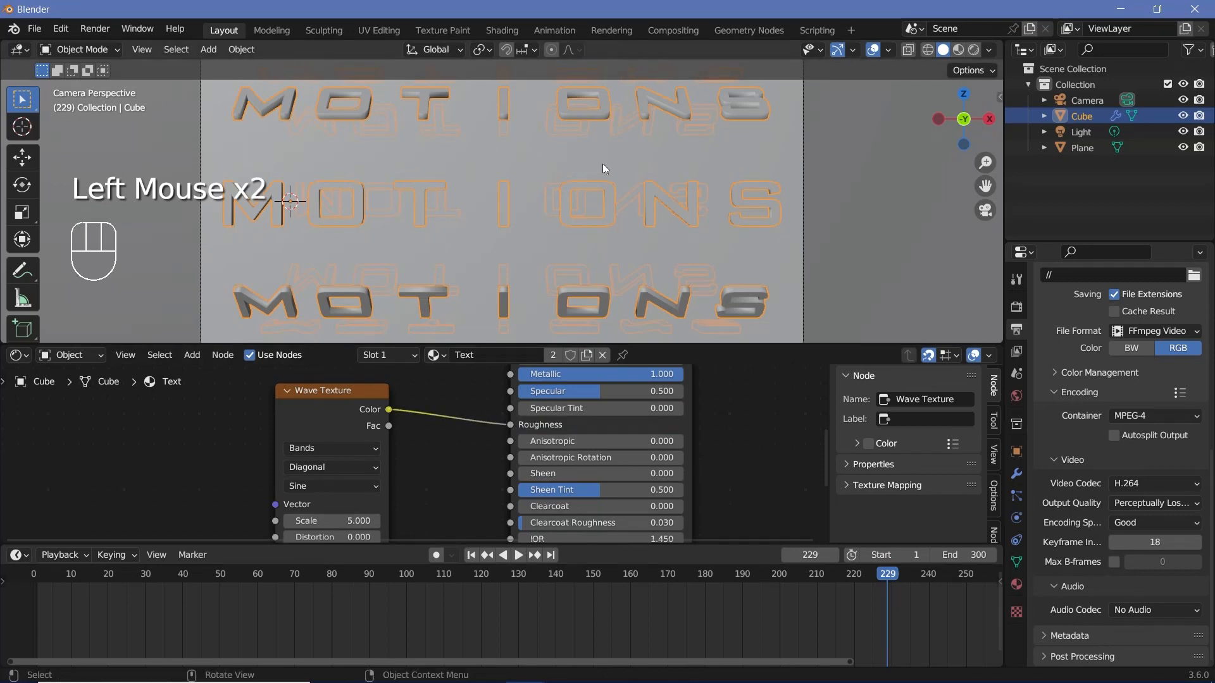
Step: Switch the viewport to Rendered shading with overlays hidden and inspect the striped letters up close
left_click(973, 51)
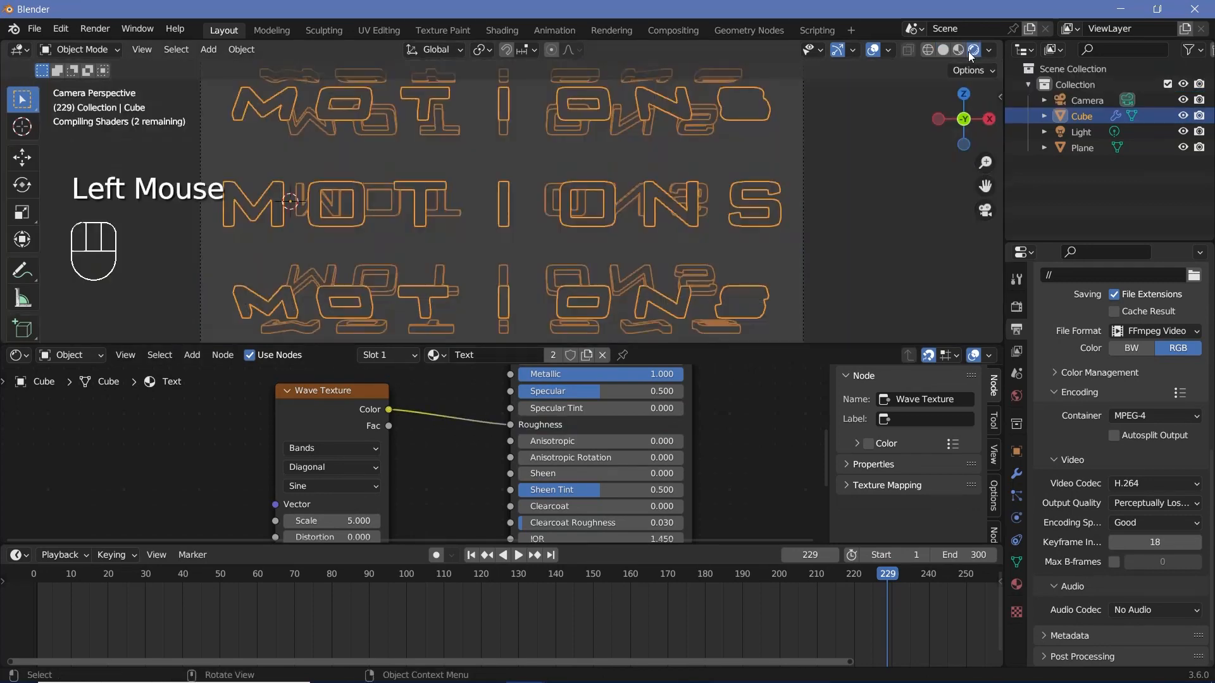
left_click(873, 51)
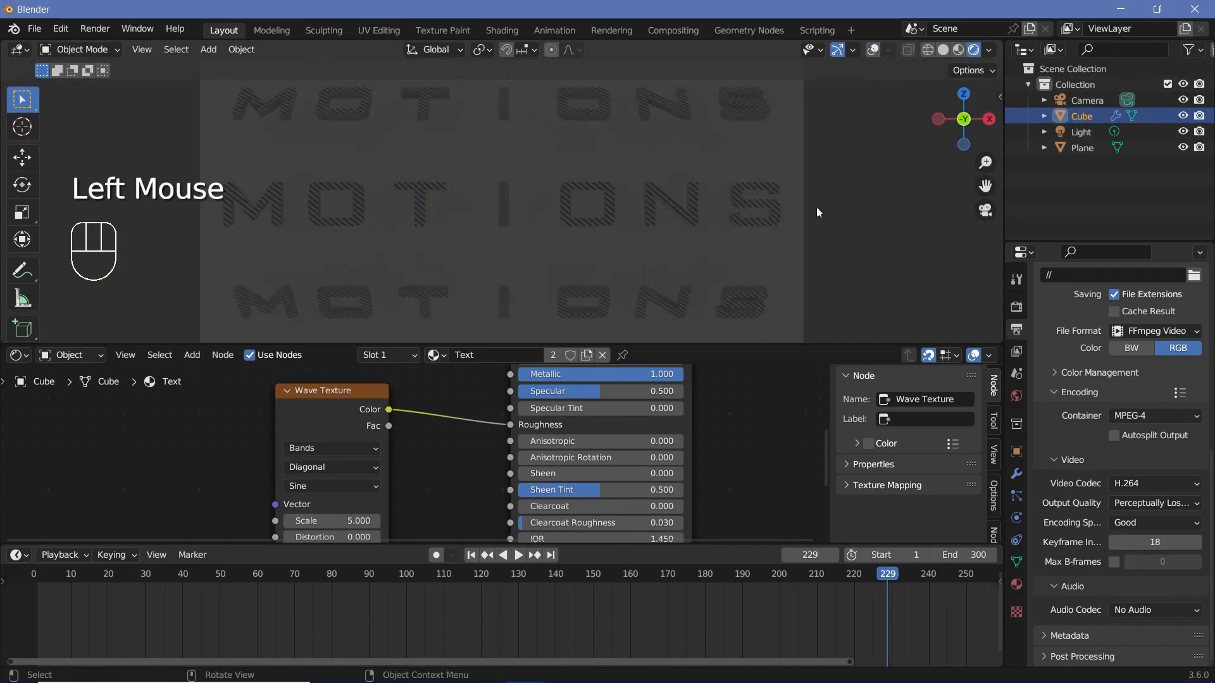
scroll(498, 234, "up", 9)
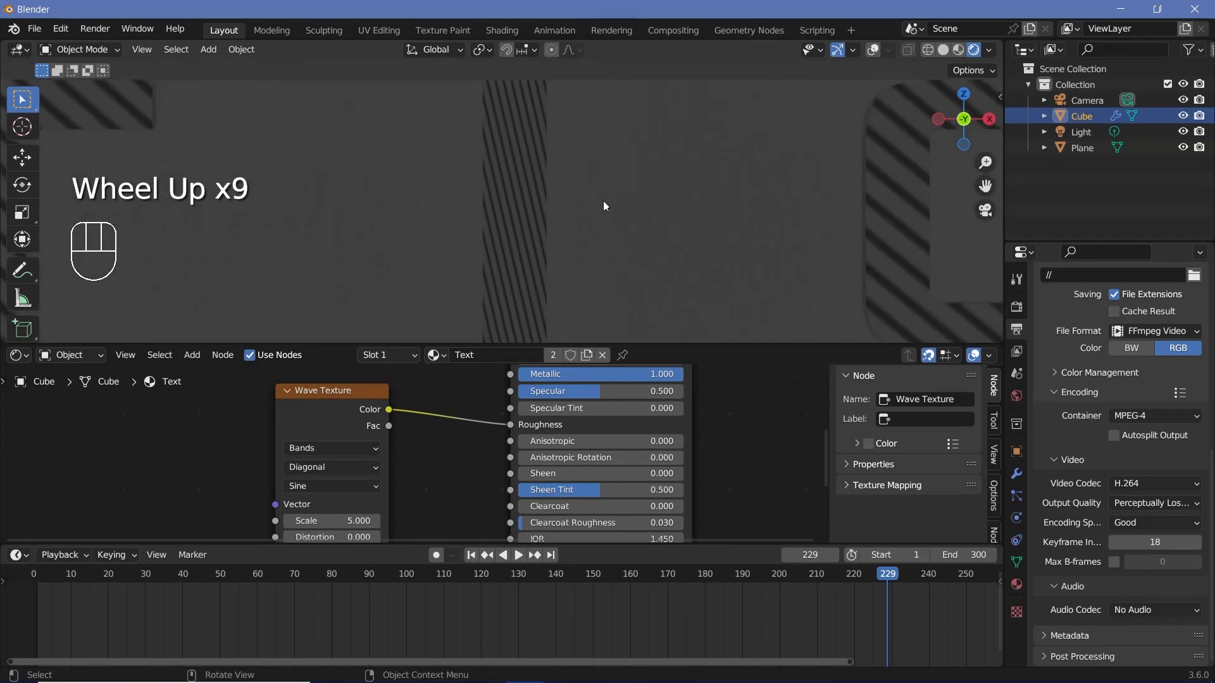
scroll(604, 206, "down", 2, "shift")
mouse_move(692, 222)
middle_mouse_down("shift")
mouse_move(414, 243)
mouse_move(260, 224)
mouse_move(550, 390)
middle_mouse_up("shift")
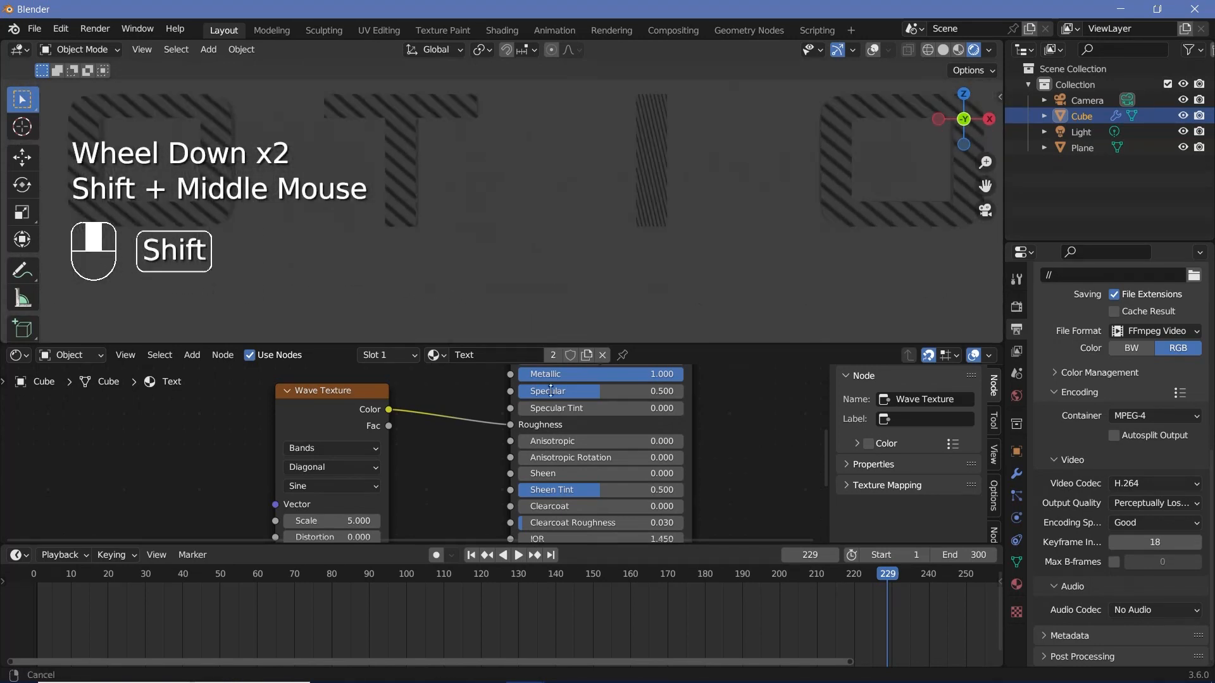
Step: Add Texture Coordinate and Mapping nodes to the Wave Texture and feed the Mapping vector from the Object output
left_click(313, 404)
middle_click_drag(312, 404, 579, 377)
scroll(582, 393, "down", 2)
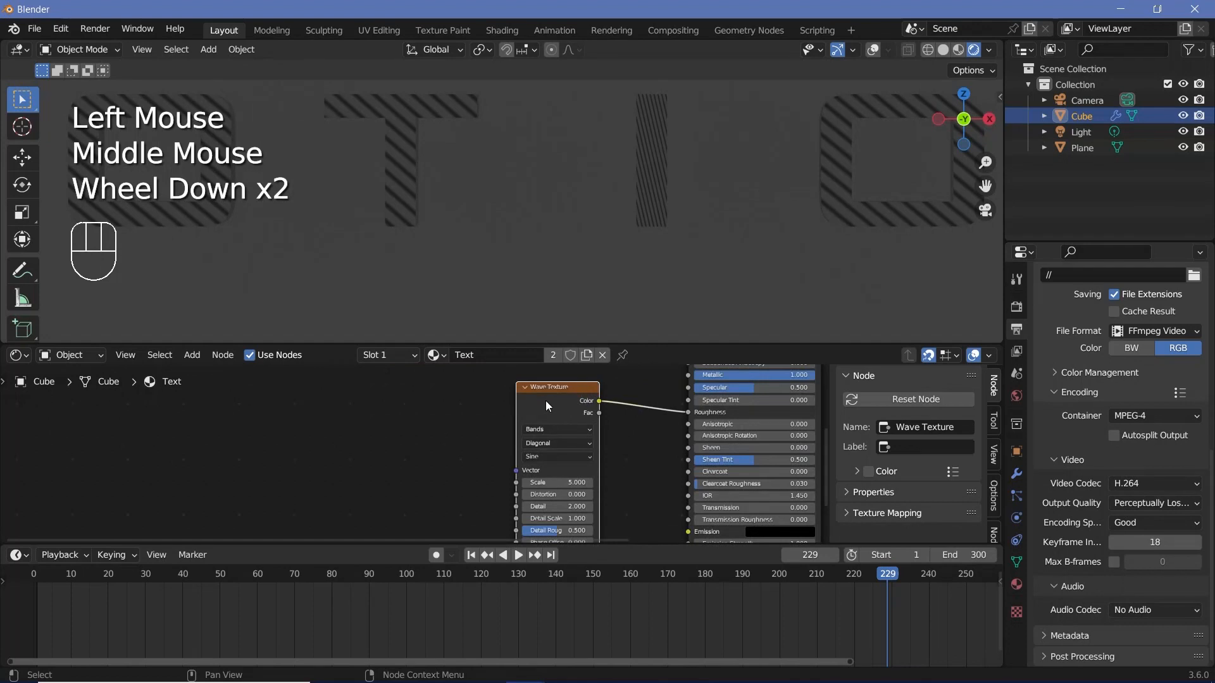
key("ctrl+t")
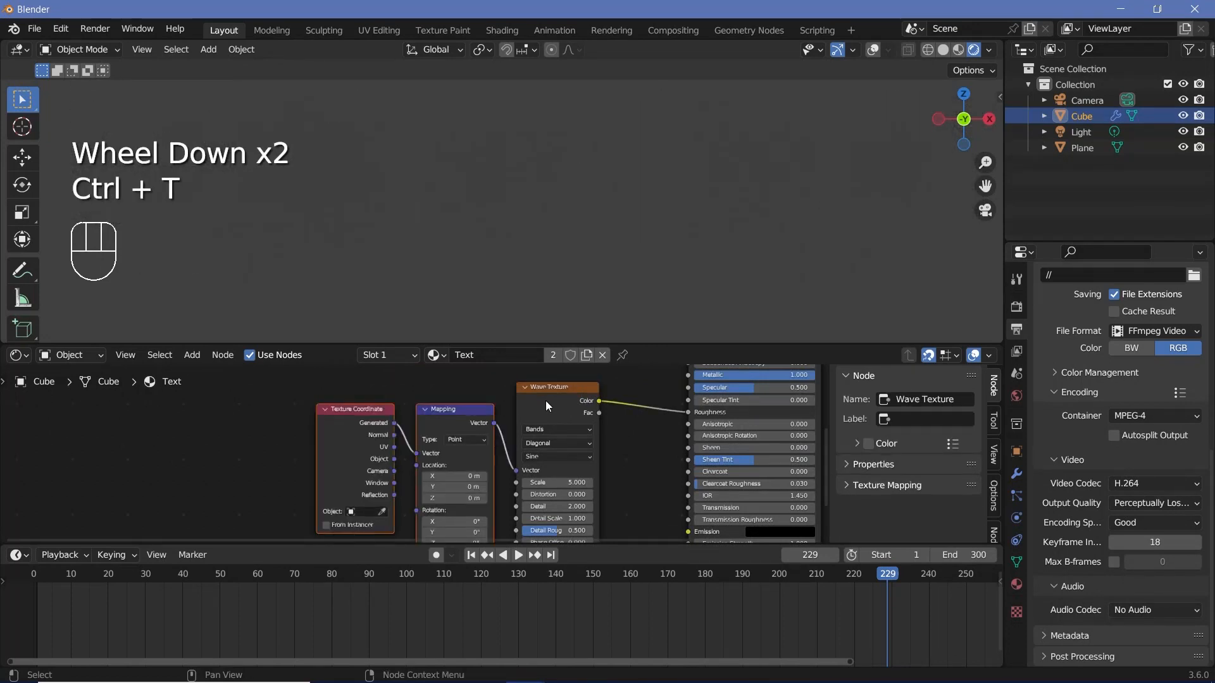
left_click(349, 446)
left_click(436, 453)
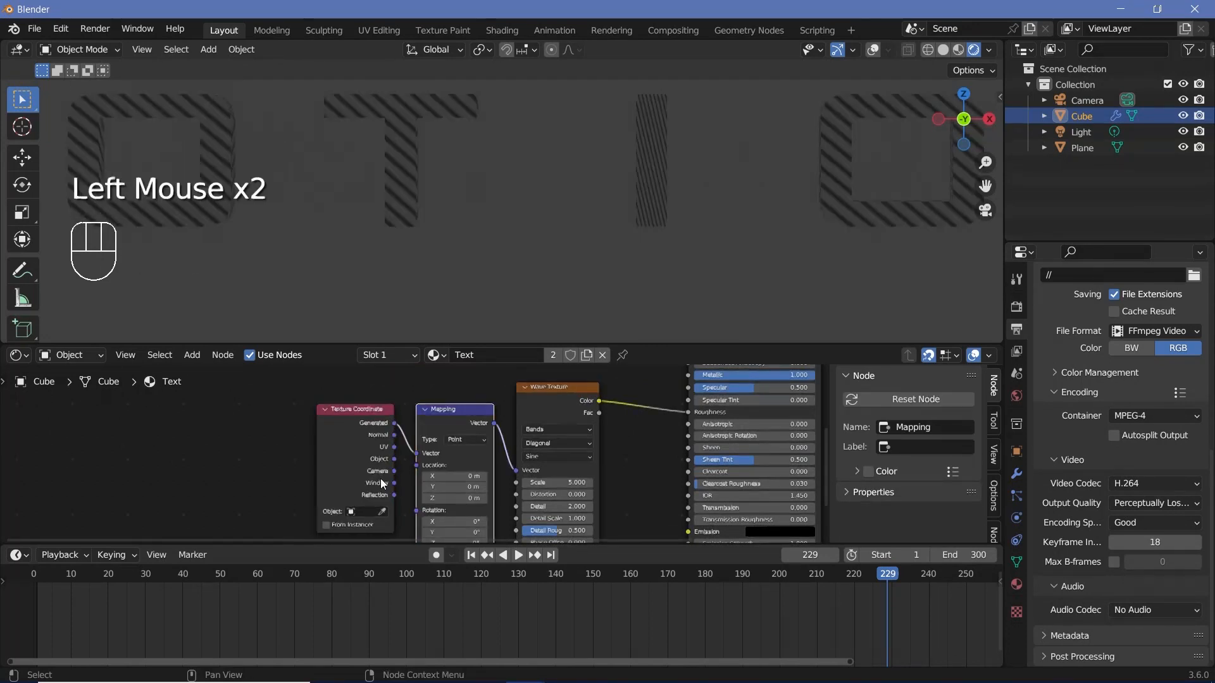
scroll(380, 479, "up", 1)
left_click_drag(383, 460, 417, 453)
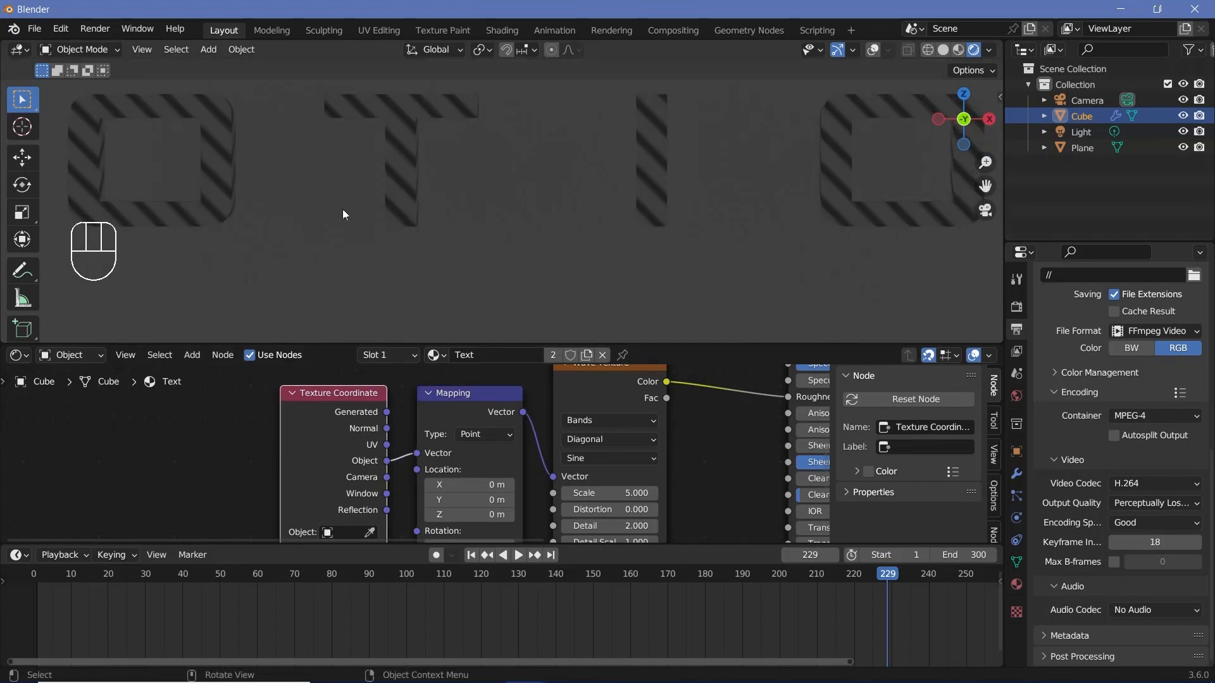
Step: Change the Wave Texture's wave profile to Saw and check the stripes on the letters
scroll(545, 222, "down", 4)
scroll(517, 453, "up", 3)
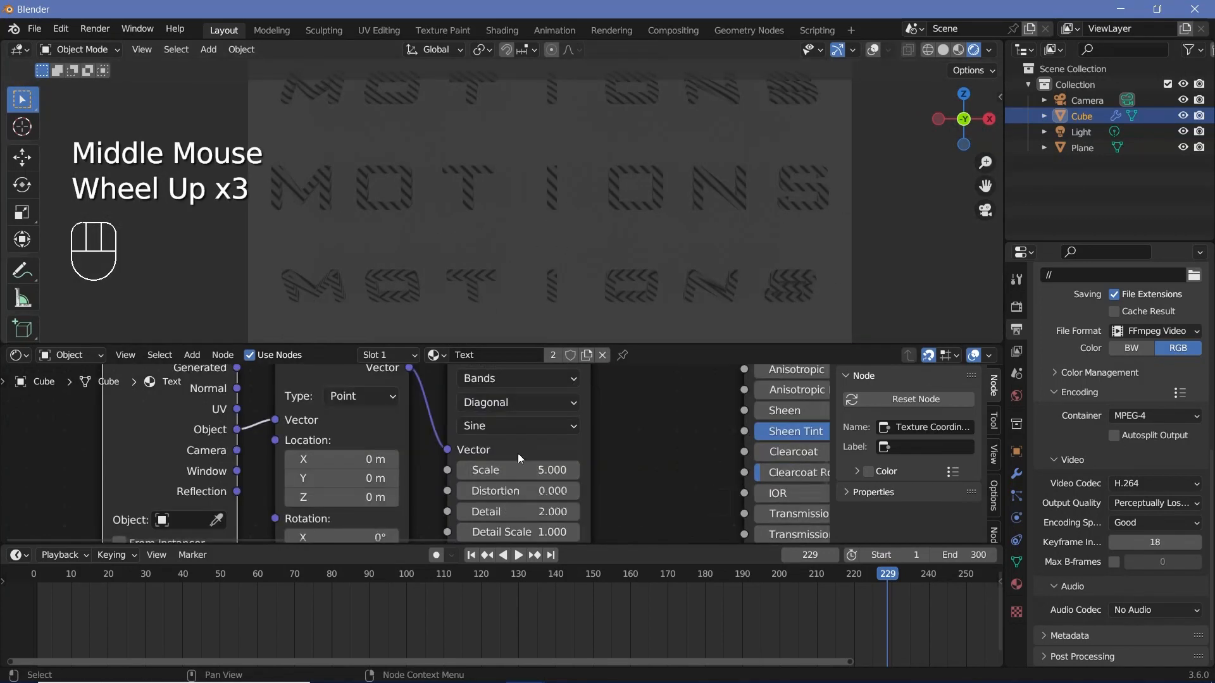
middle_click_drag(518, 453, 490, 448)
left_click(490, 448)
left_click(455, 492)
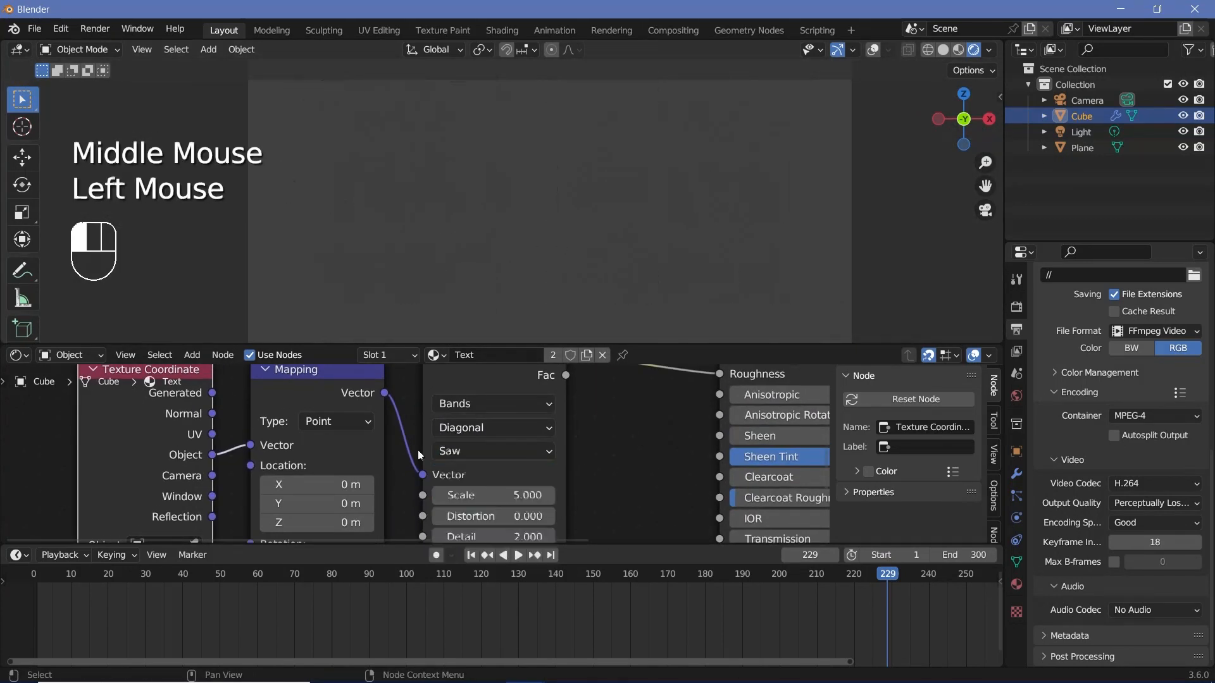
scroll(612, 205, "up", 2)
scroll(613, 205, "down", 2)
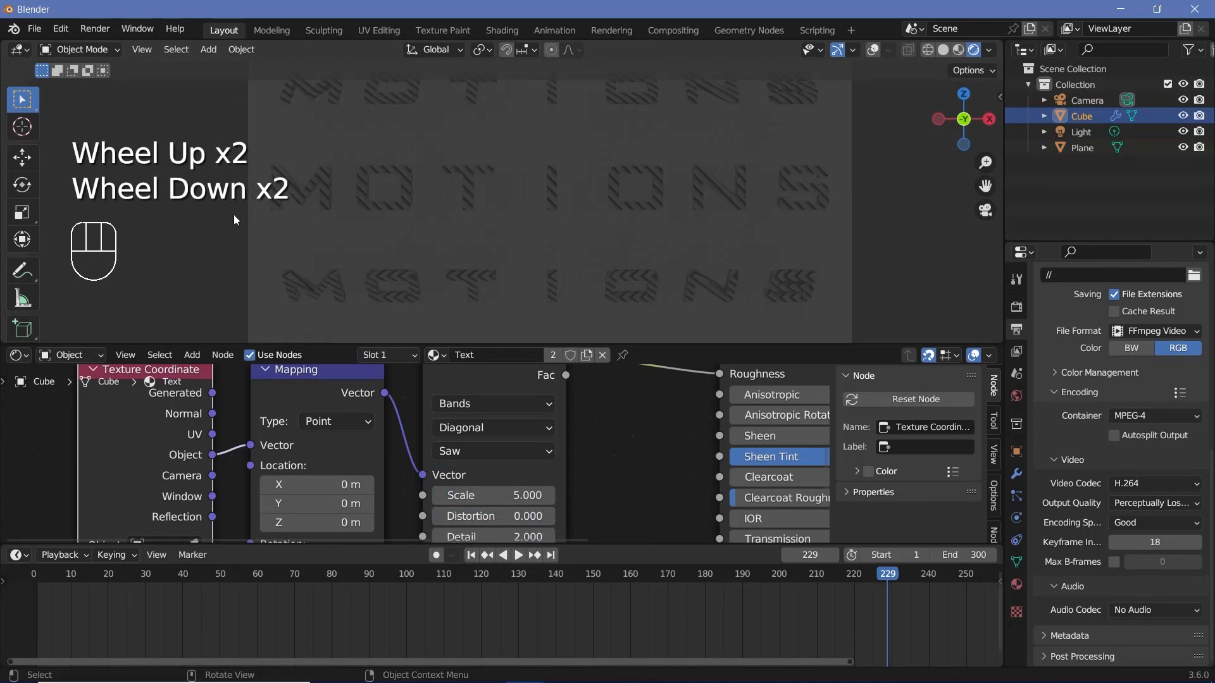
Step: Set the Text material's Base Color to a light cyan
middle_click_drag(632, 496, 395, 484)
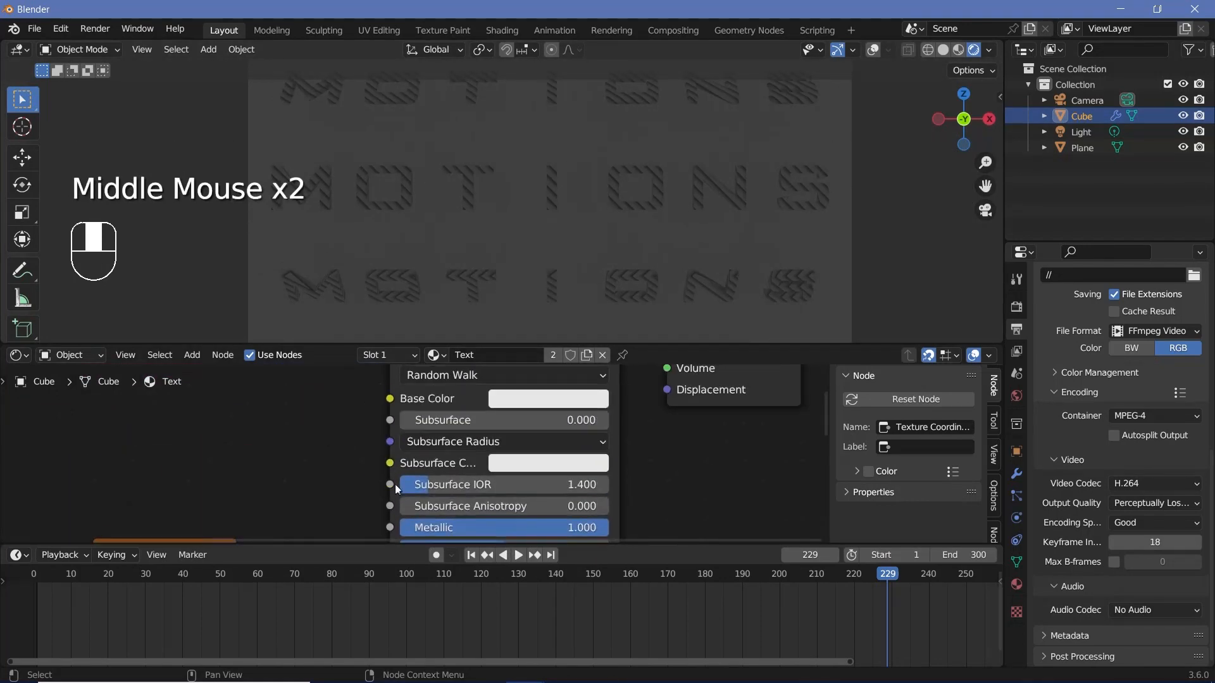
left_click(557, 400)
left_click(569, 169, "ctrl")
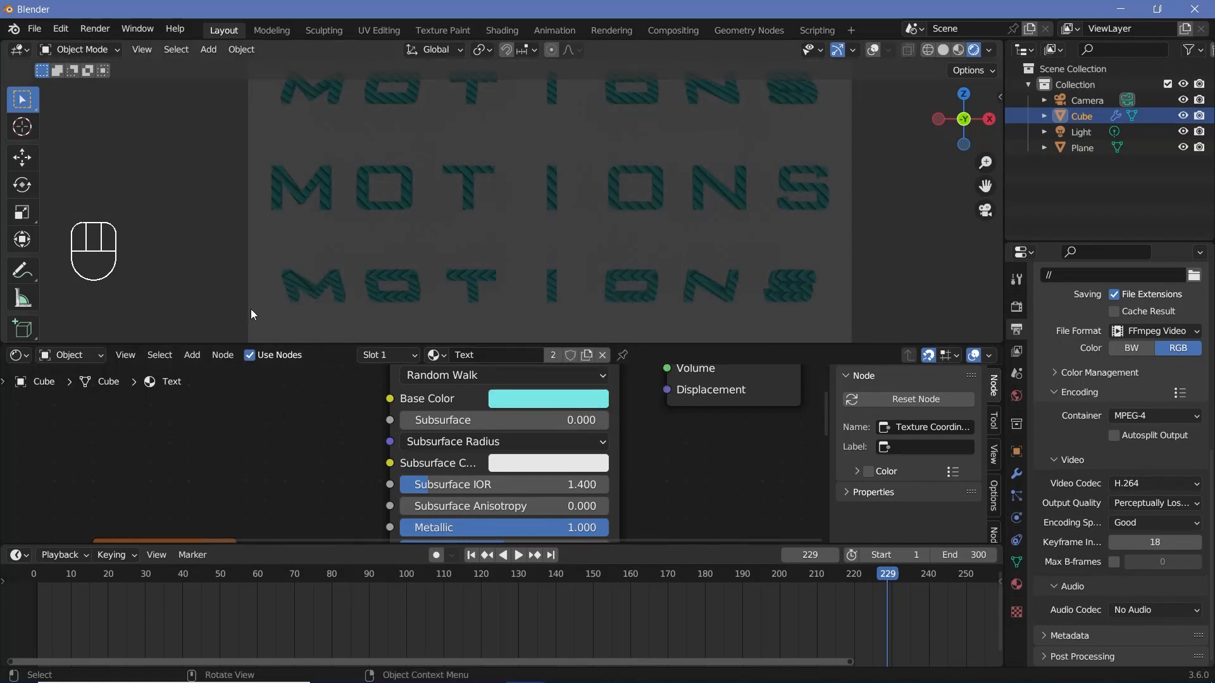
Step: Create a new material for the plane and name it Background
scroll(567, 229, "down", 2)
scroll(566, 229, "up", 1)
left_click(567, 230)
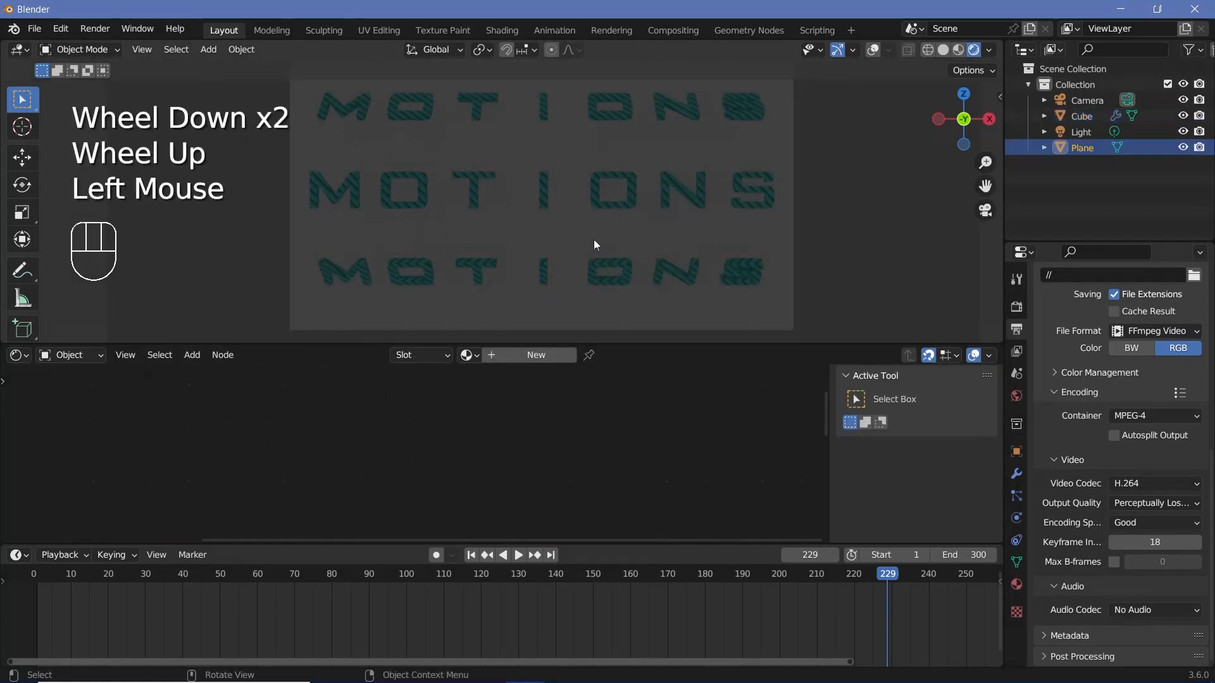
left_click(529, 353)
left_click(506, 355)
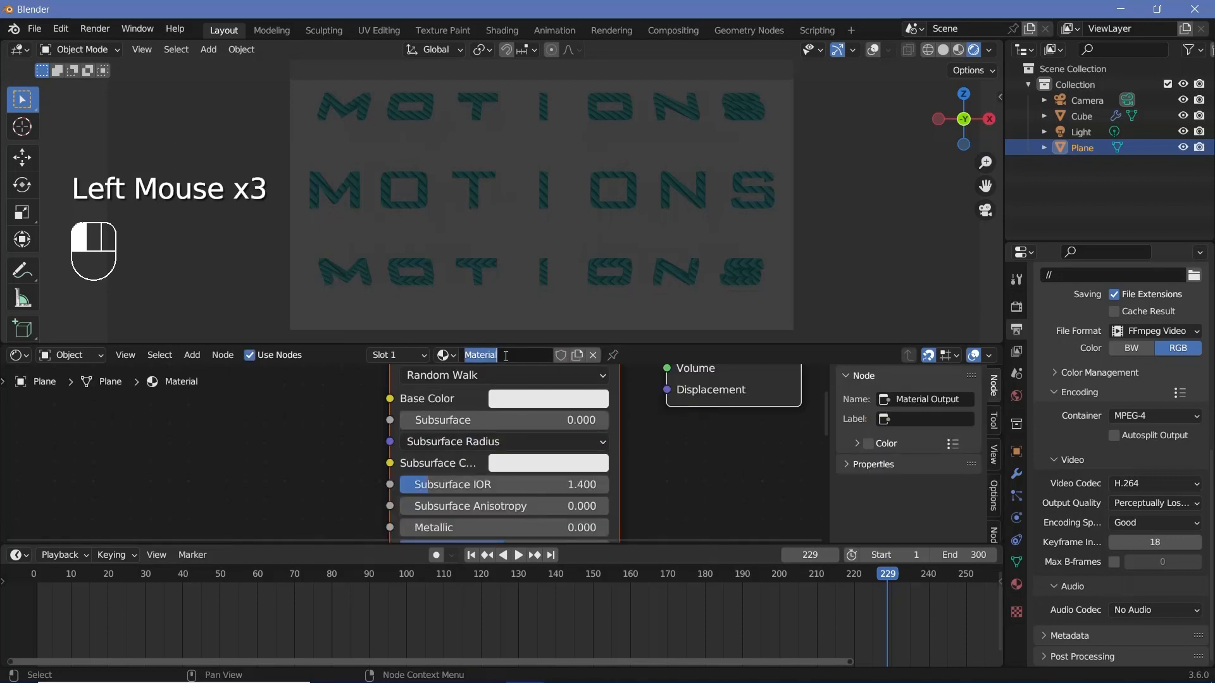
type("Background")
key("Return")
Step: Set the Background material's Base Color to a dark blue-grey
left_click(517, 397)
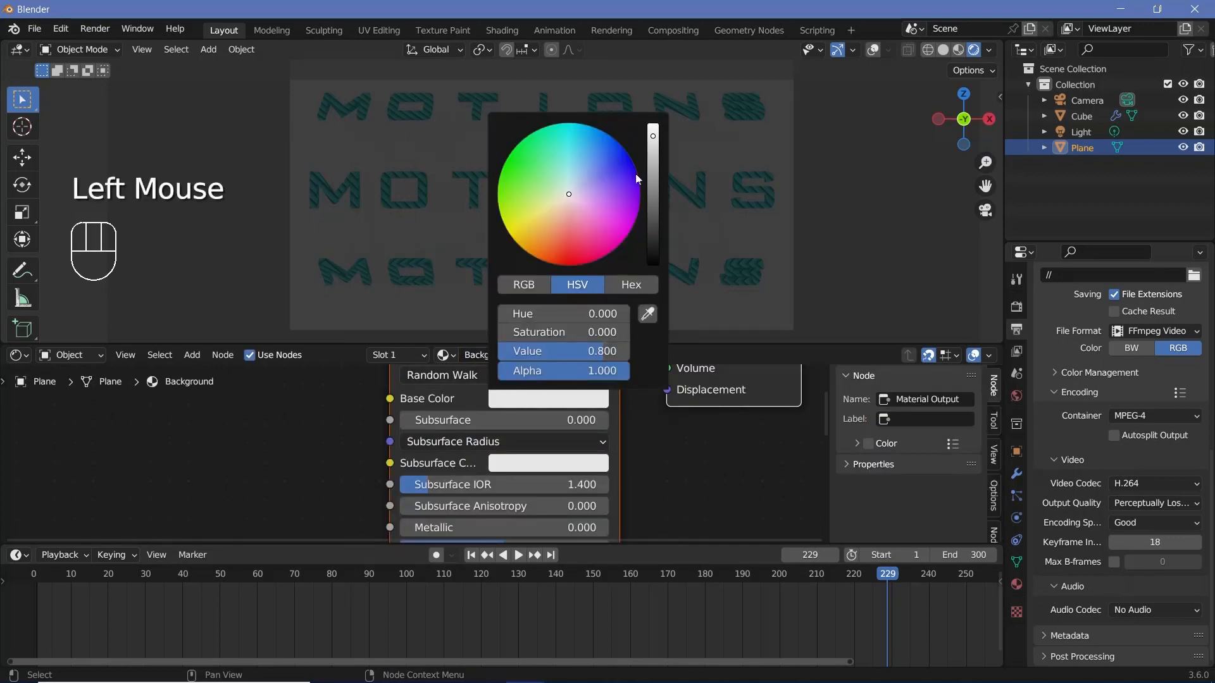
left_click(569, 186, "ctrl")
mouse_move(651, 167)
left_mouse_down()
mouse_move(652, 265)
mouse_move(665, 230)
left_mouse_up()
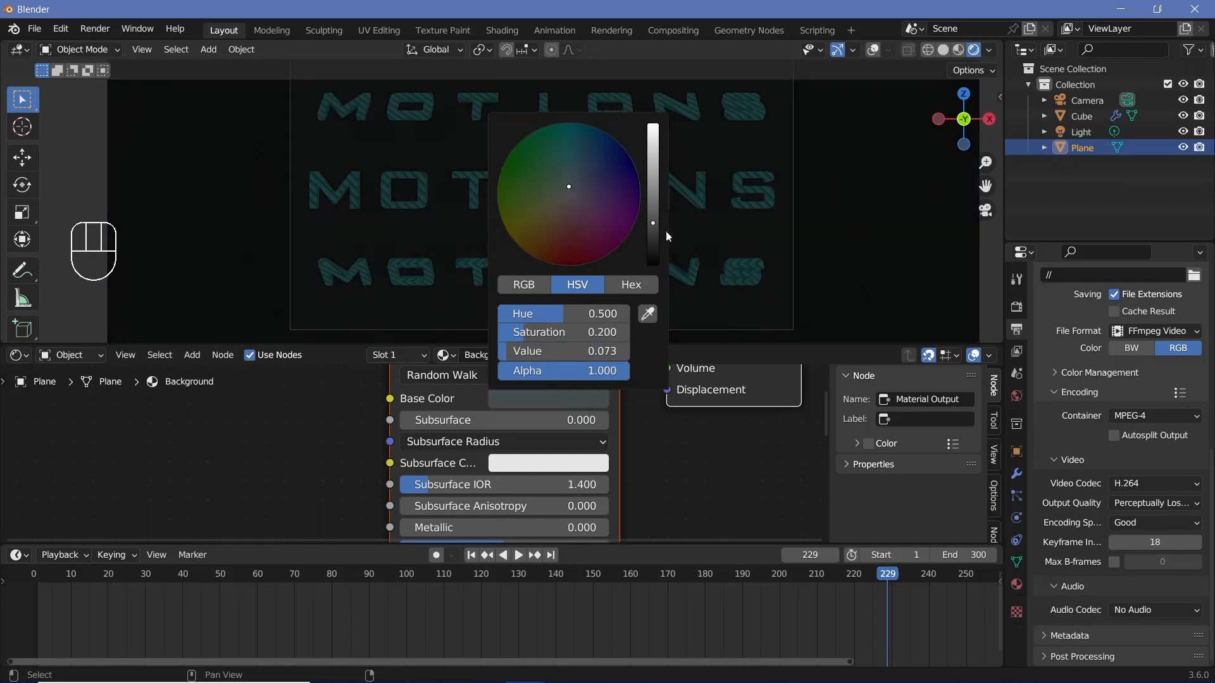
Step: Set the World background color to white
left_click(1016, 395)
left_click(1138, 411)
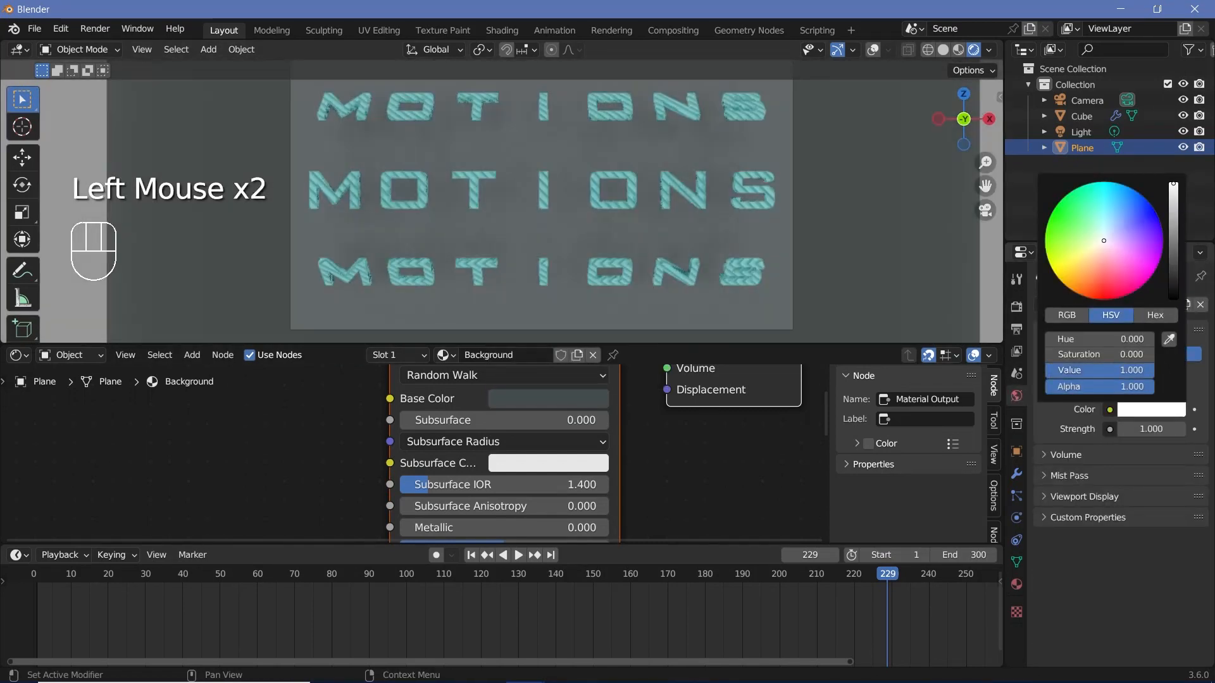
left_click_drag(1178, 215, 1174, 184)
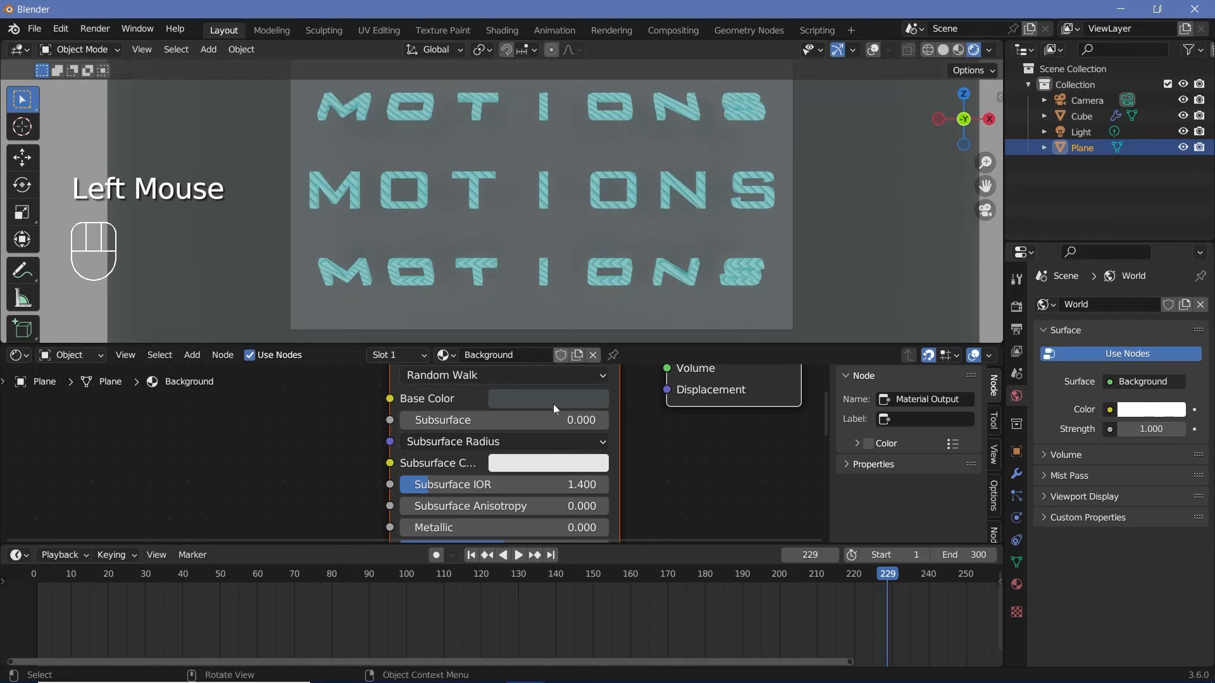
Step: Set the Background material's Metallic to 1.000, adjust its Roughness, and shift its Base Color to a more saturated dark teal
middle_click_drag(553, 404, 571, 348)
left_click_drag(433, 472, 647, 466)
middle_click_drag(705, 495, 712, 464)
left_click_drag(530, 503, 498, 504)
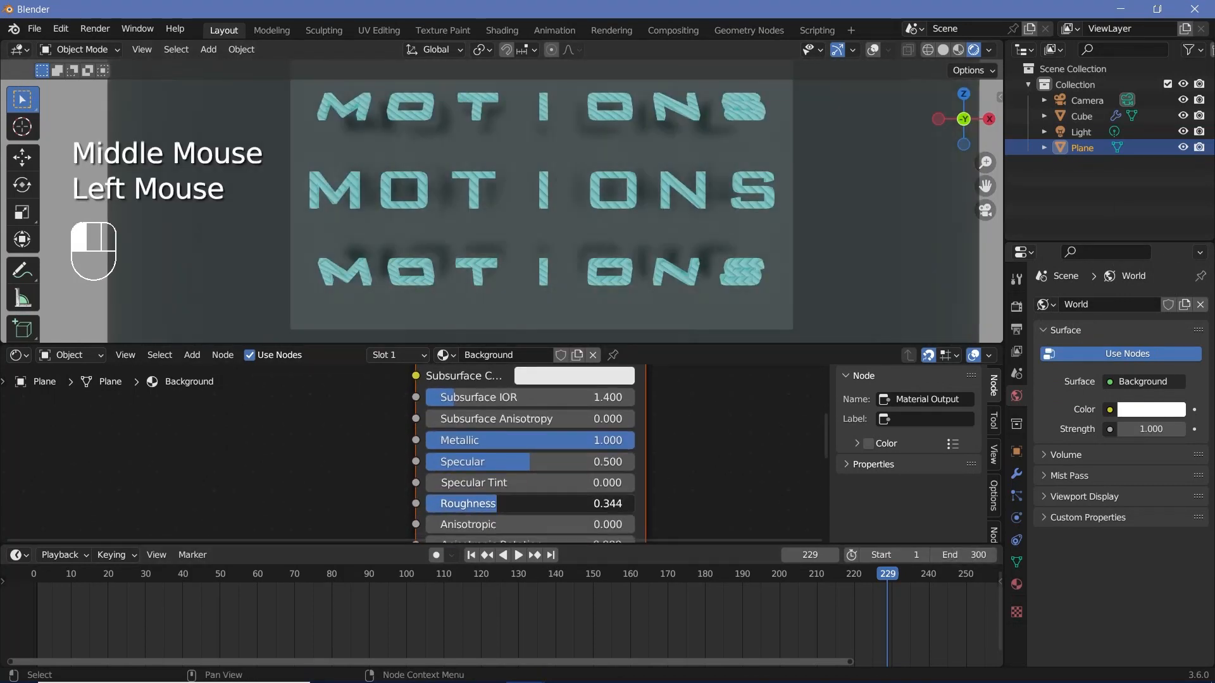
double_click(498, 506)
key("Return")
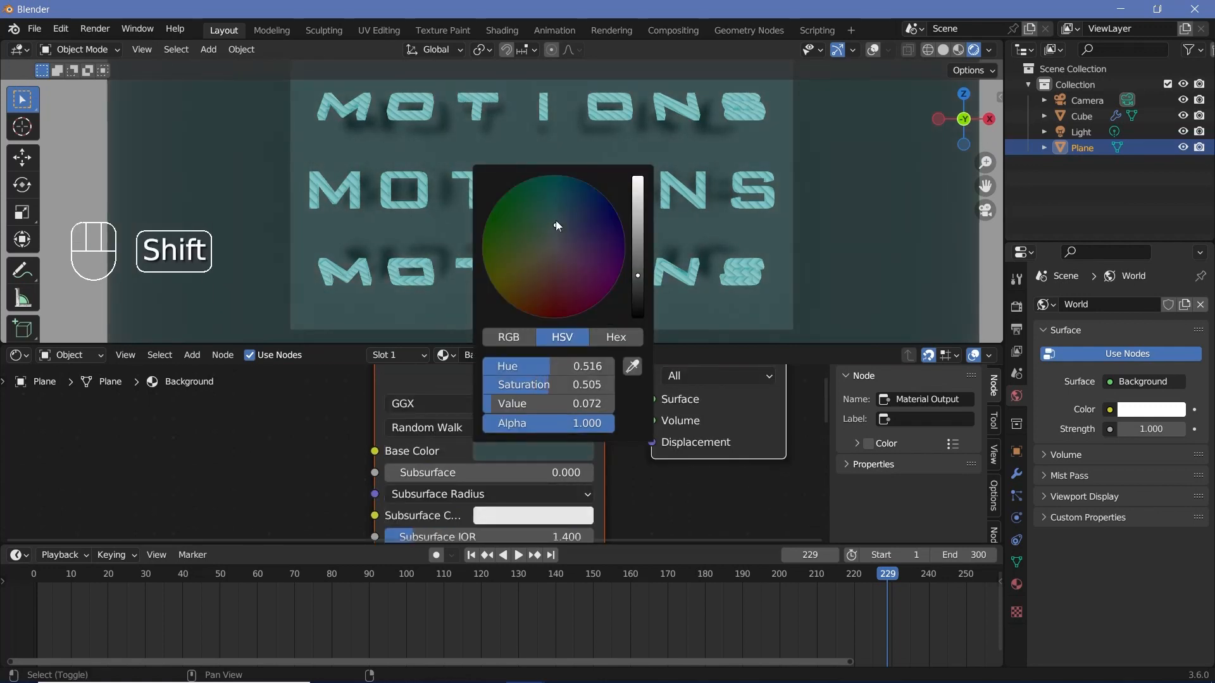
Step: Set the camera's Passepartout to 1.000 to black out everything outside its frame
left_click(1087, 100)
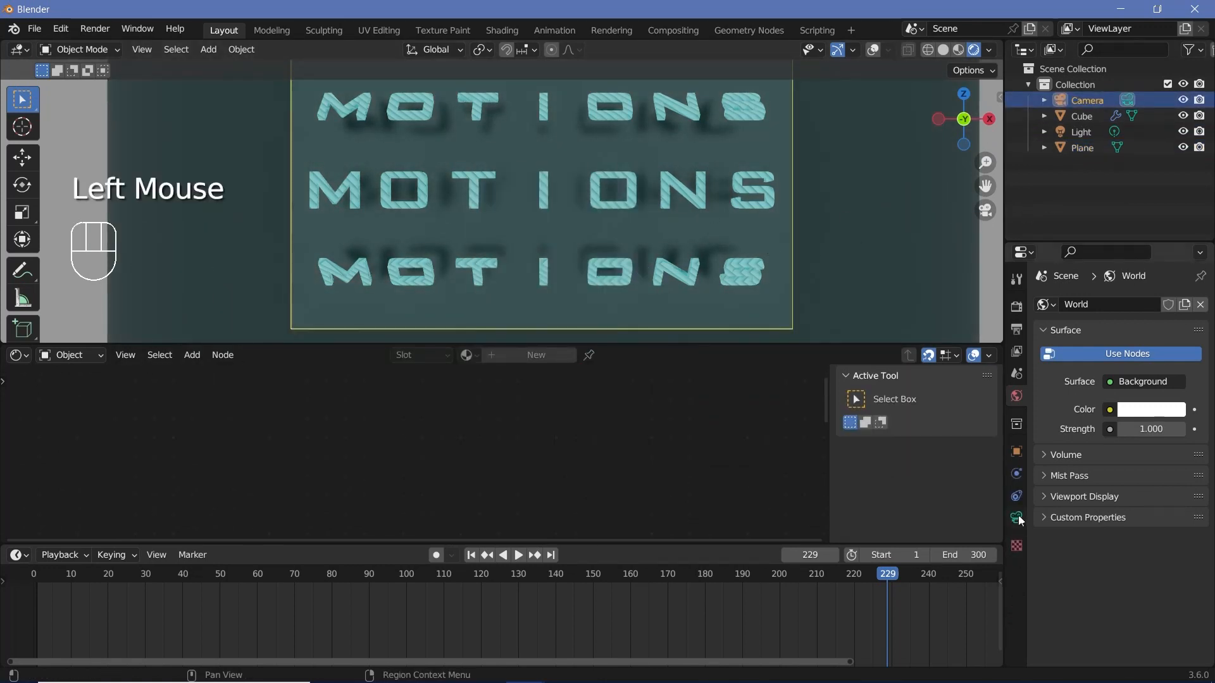
left_click(1016, 518)
left_click(1069, 585)
scroll(1073, 600, "down", 2)
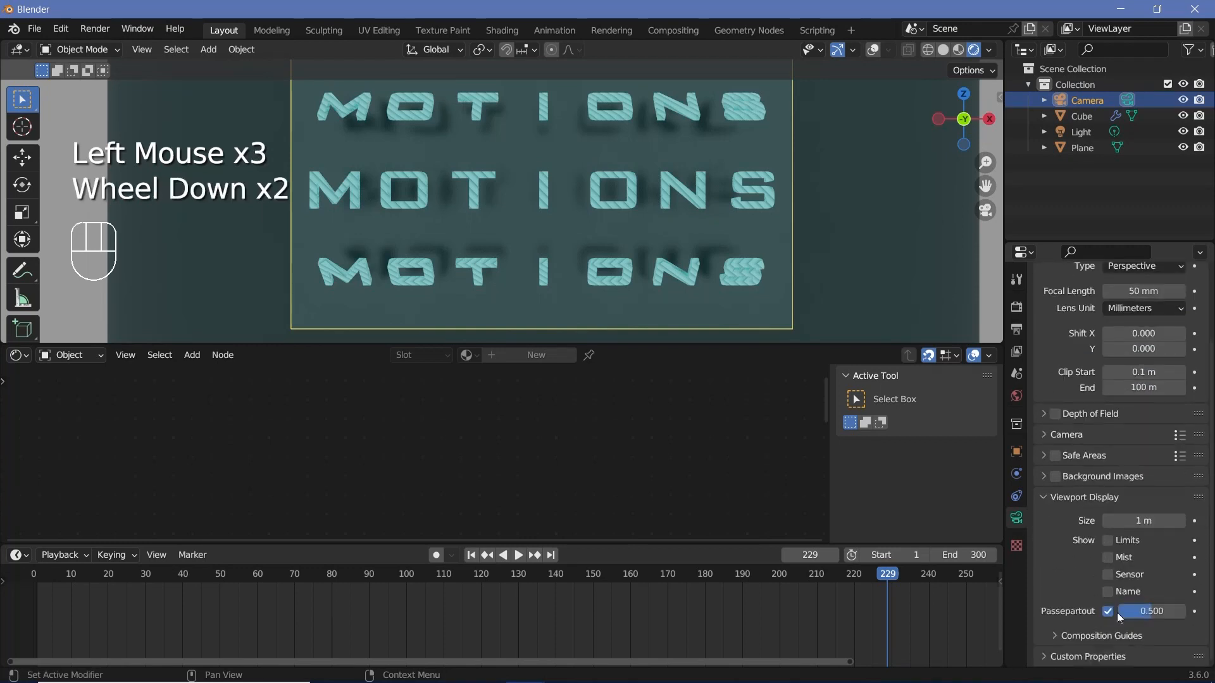
left_click_drag(1117, 612, 1180, 611)
Step: Enlarge the 3D viewport and play back the letter animation in the camera view
left_click_drag(317, 345, 317, 484)
scroll(541, 338, "up", 1)
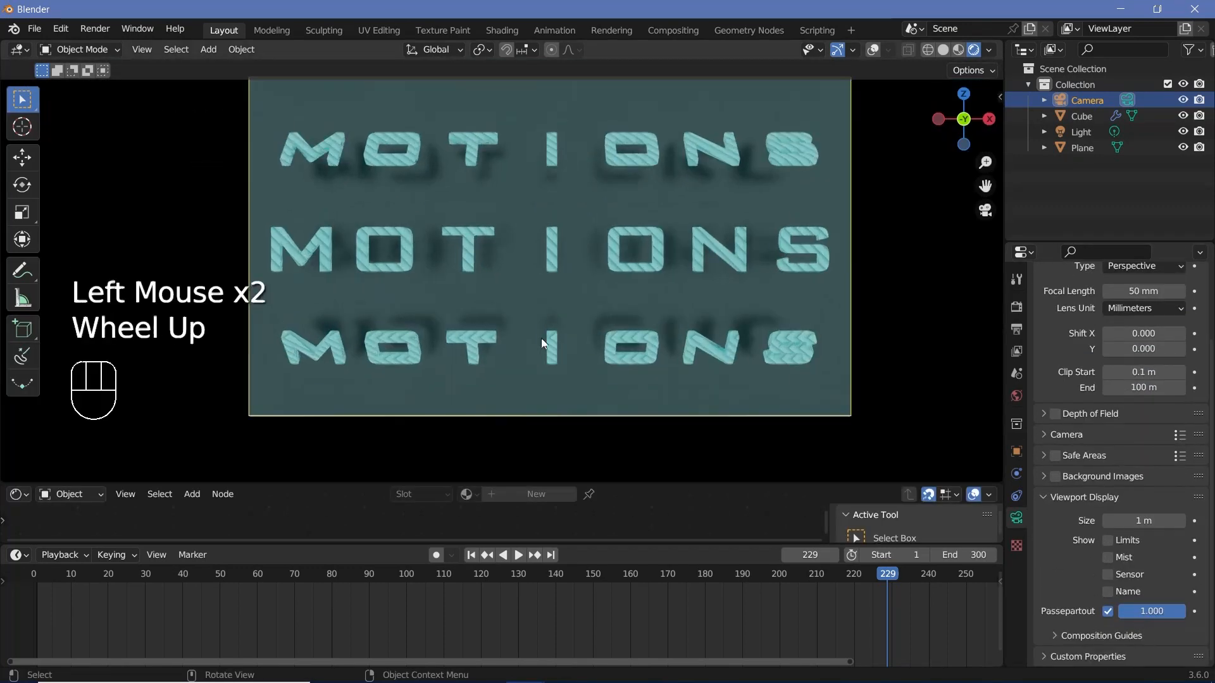
key("space")
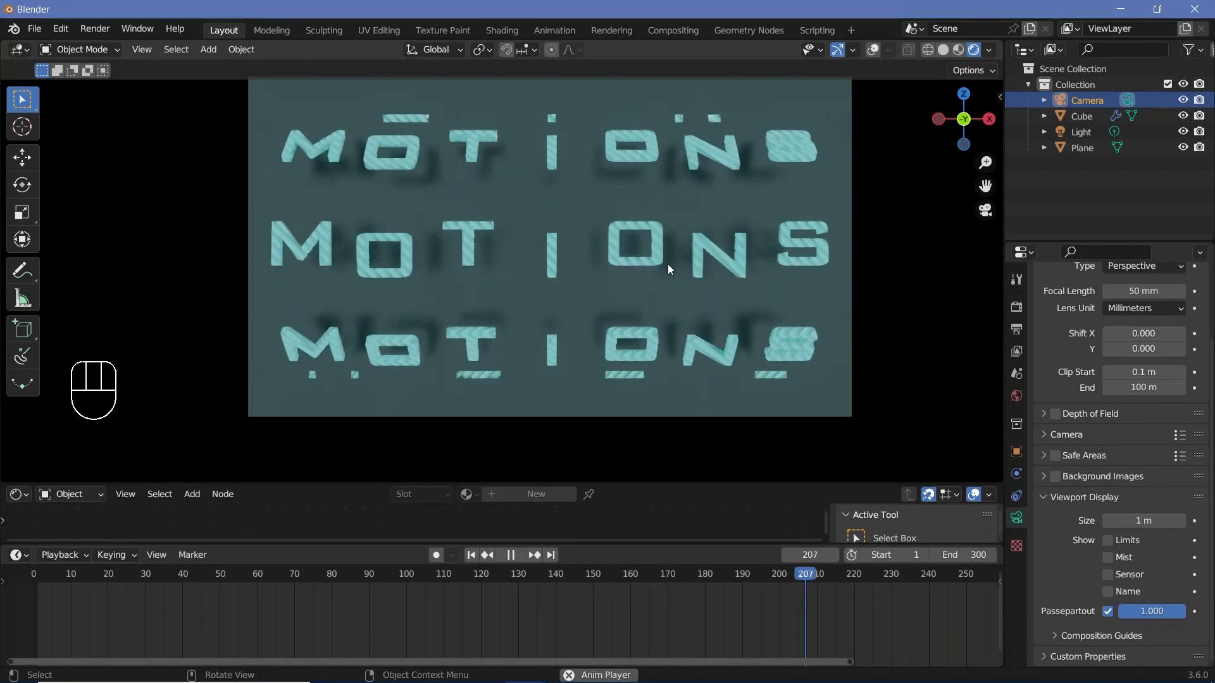
key("space")
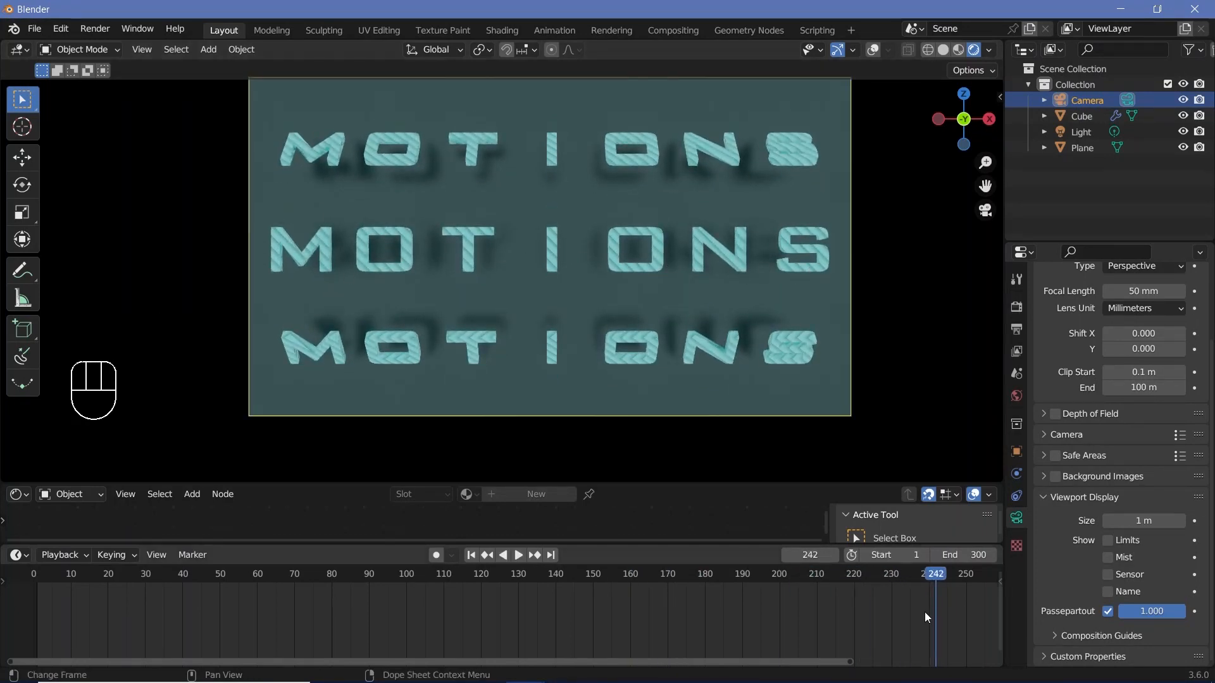
Step: Keyframe the background plane's position at frame 225
left_click_drag(912, 578, 872, 613)
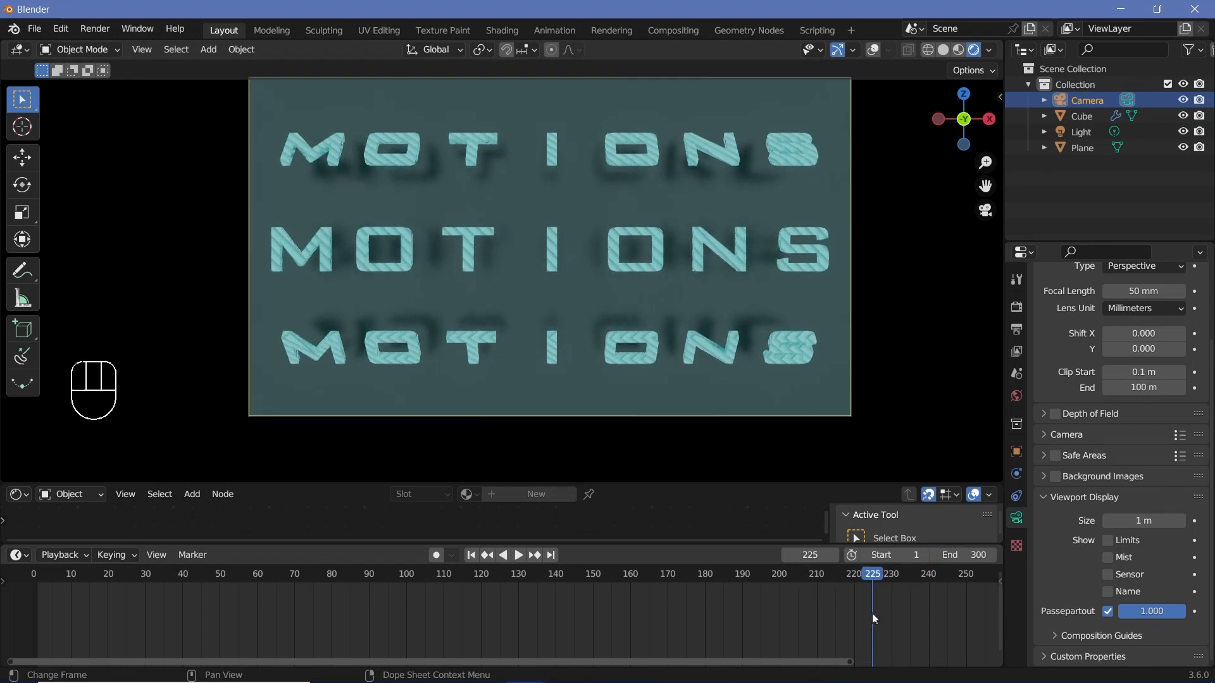
left_click(569, 199)
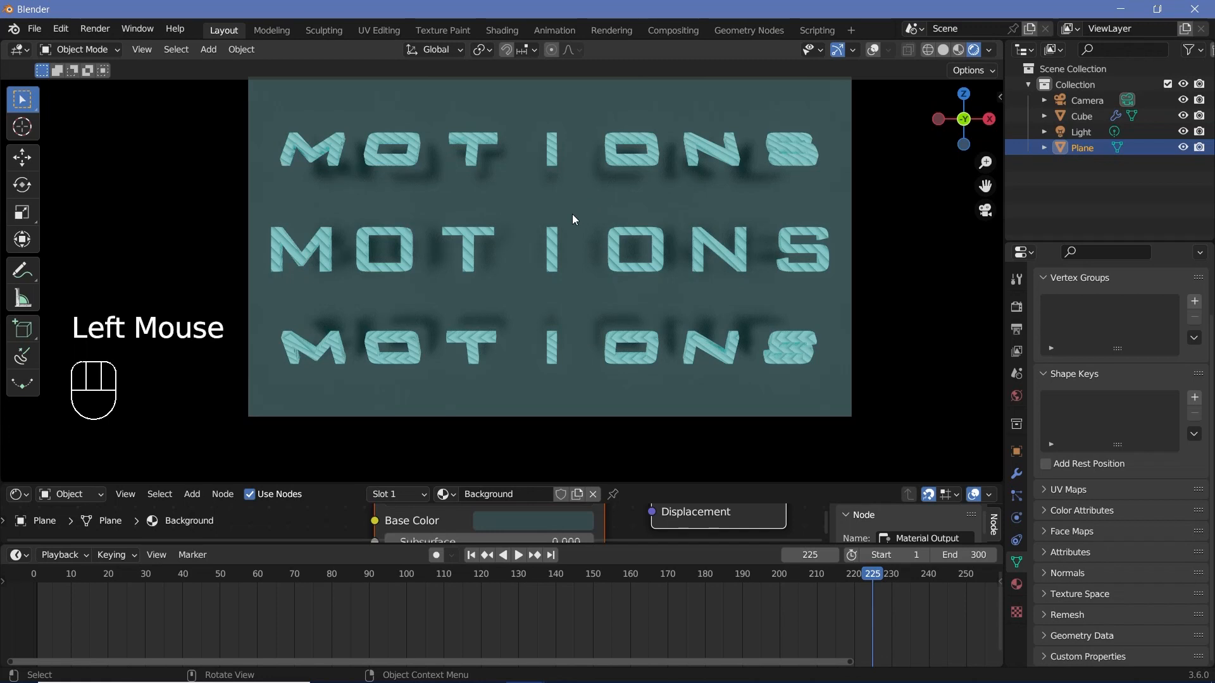
key("i")
left_click(561, 229)
scroll(943, 617, "down", 2)
middle_click_drag(943, 617, 795, 616)
scroll(795, 617, "up", 2)
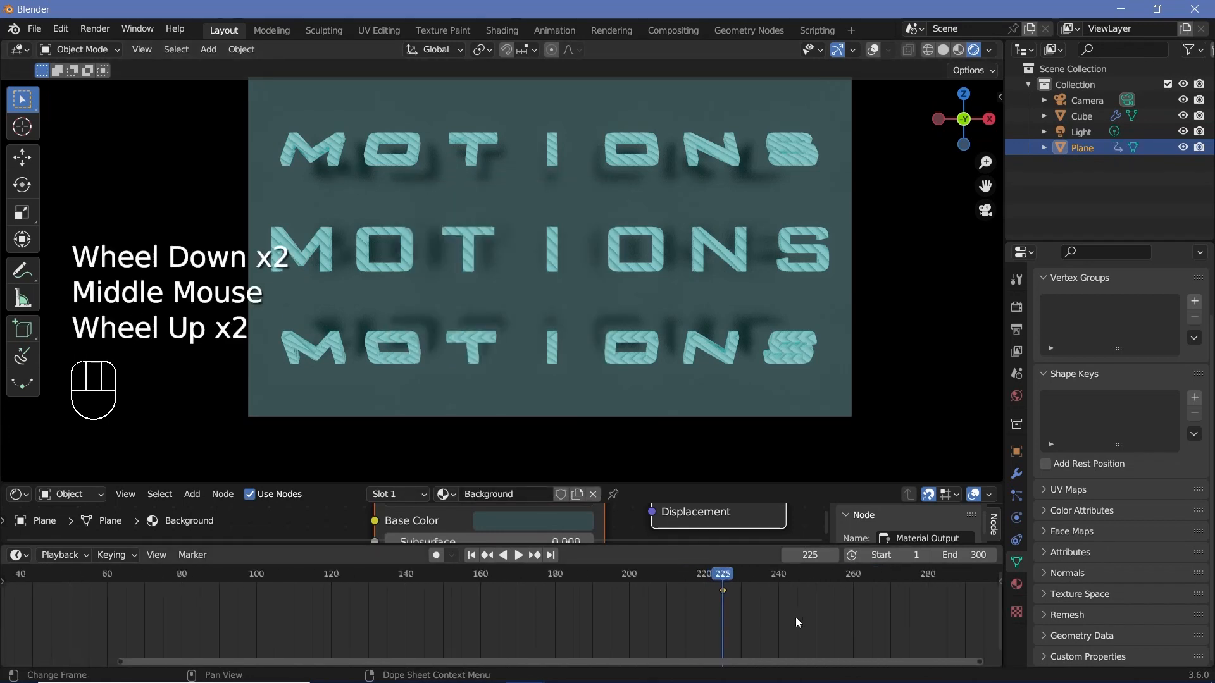
Step: At frame 260, move the plane about -1.25 m along the Y axis and keyframe its new position
left_click(851, 595)
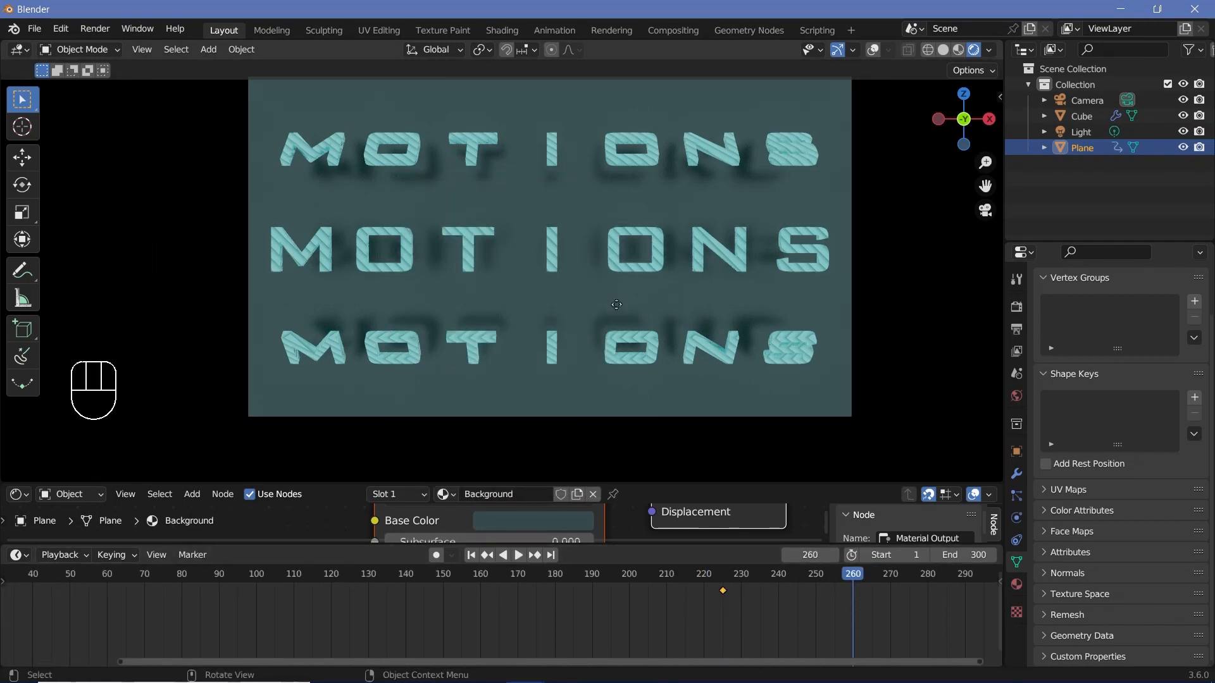
key("g")
key("y")
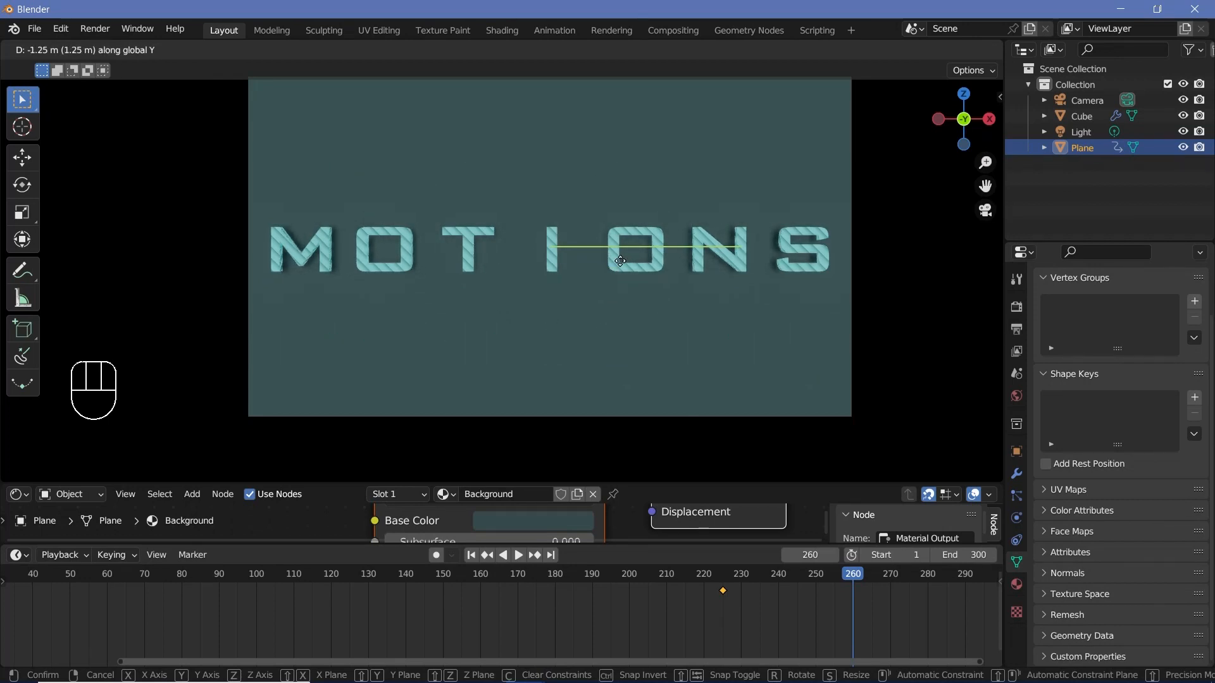
left_click(620, 261)
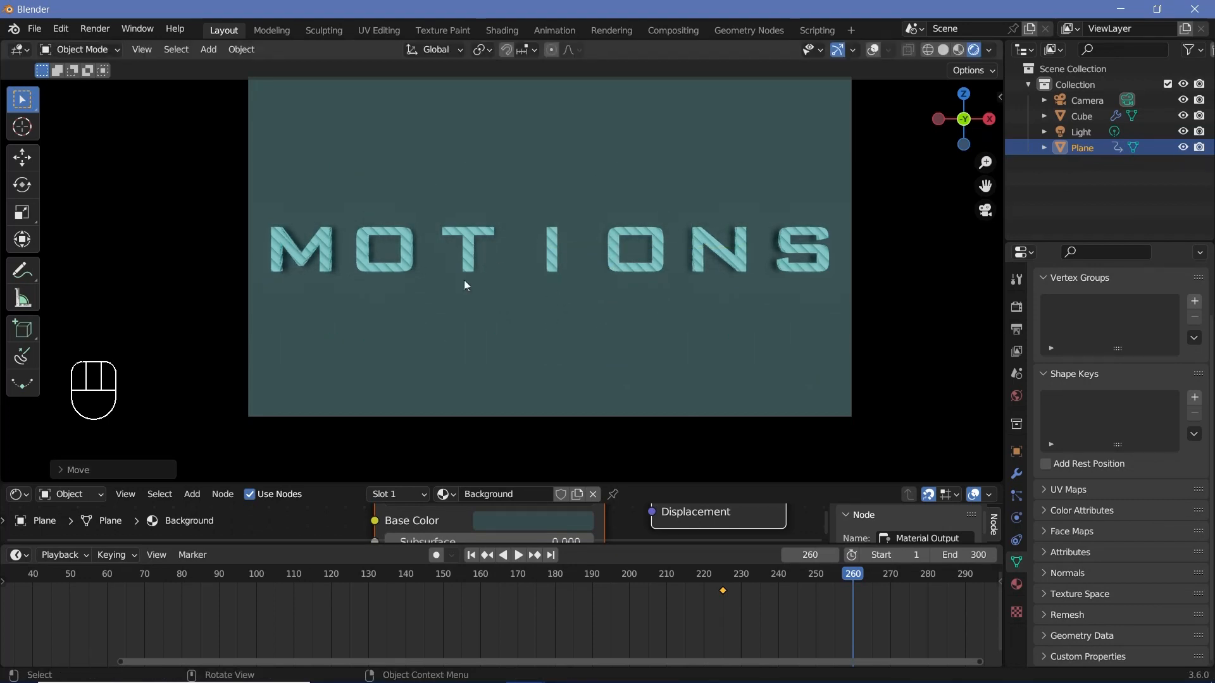
key("i")
left_click(573, 285)
Step: Play back the animation from several points, checking how the moving plane masks the letters between frames 225 and 260
left_click(700, 578)
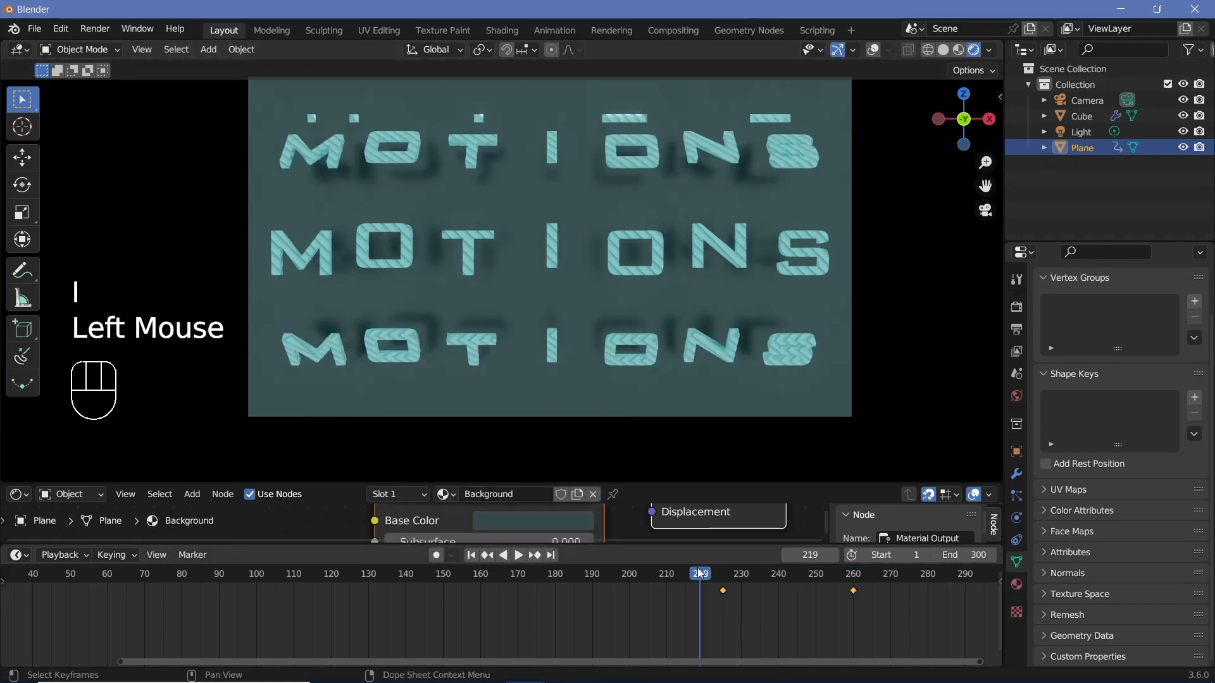
left_click(645, 578)
key("space")
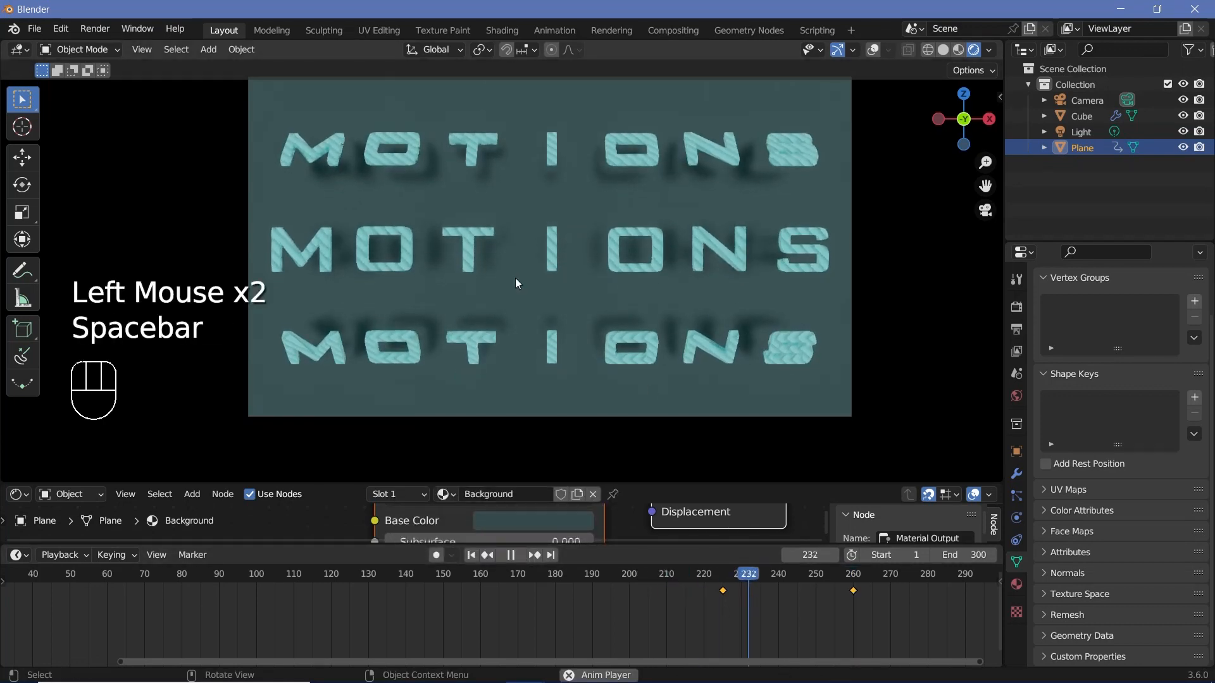
key("space")
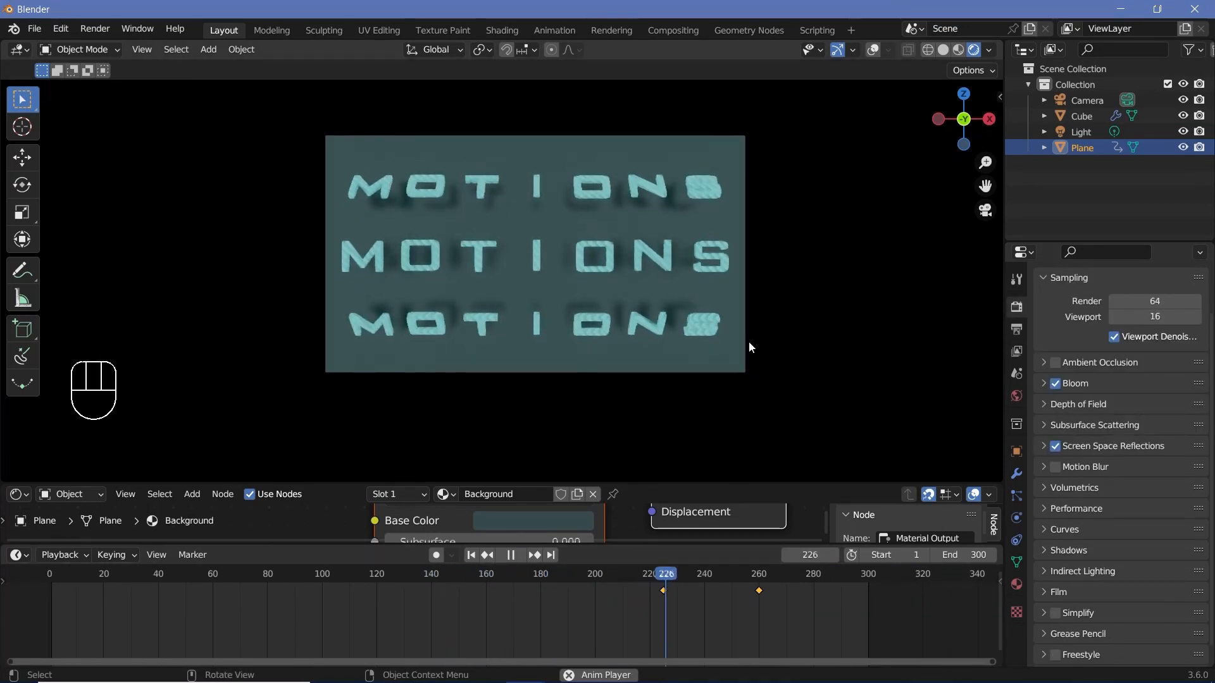
key("space")
key("space")
mouse_move(664, 585)
left_mouse_down()
mouse_move(359, 594)
mouse_move(643, 612)
mouse_move(60, 573)
mouse_move(373, 605)
mouse_move(663, 608)
left_mouse_up()
key("space")
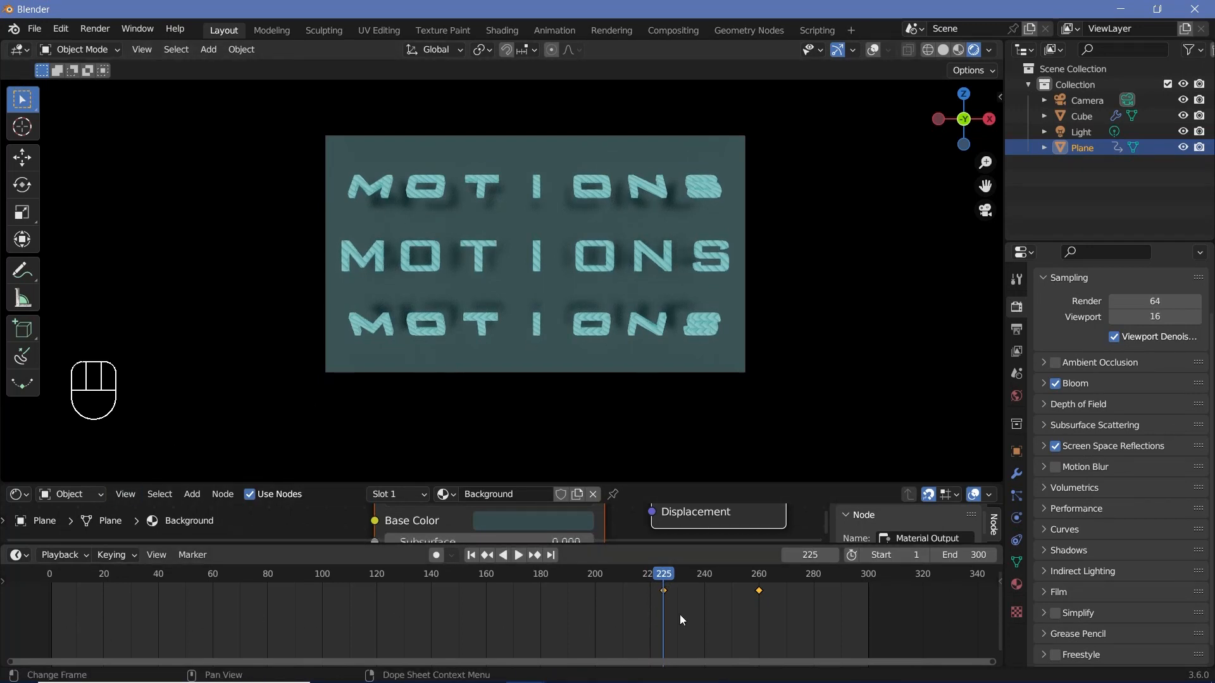
key("space")
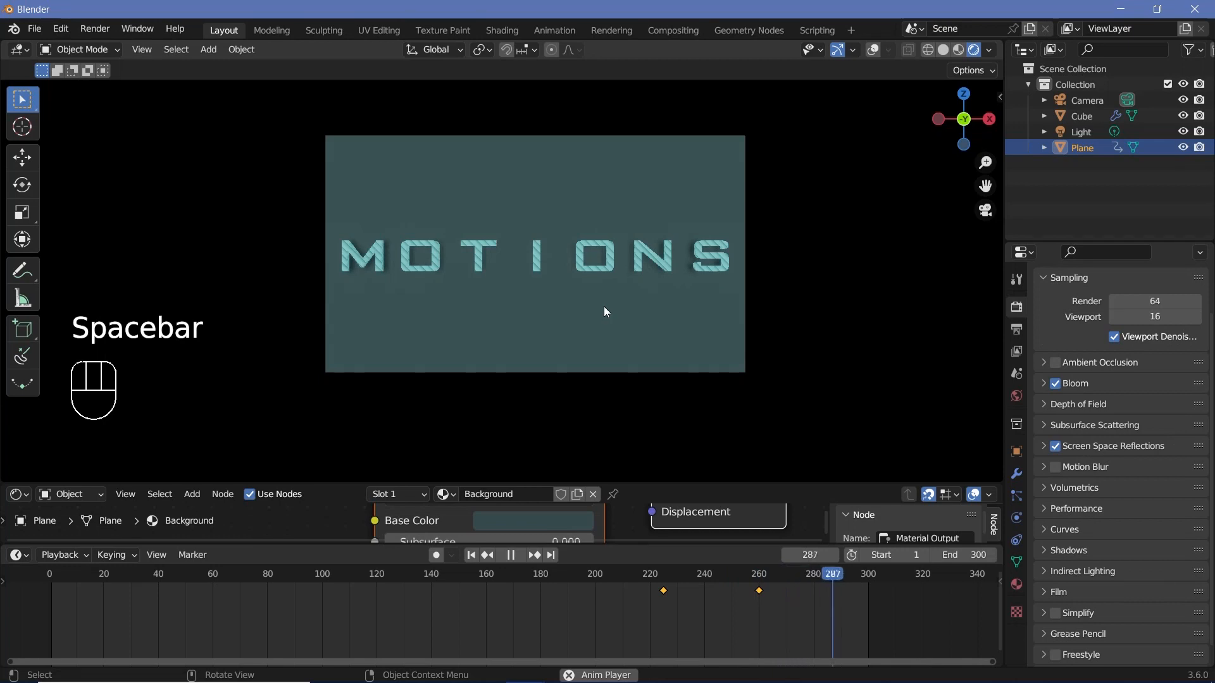
key("space")
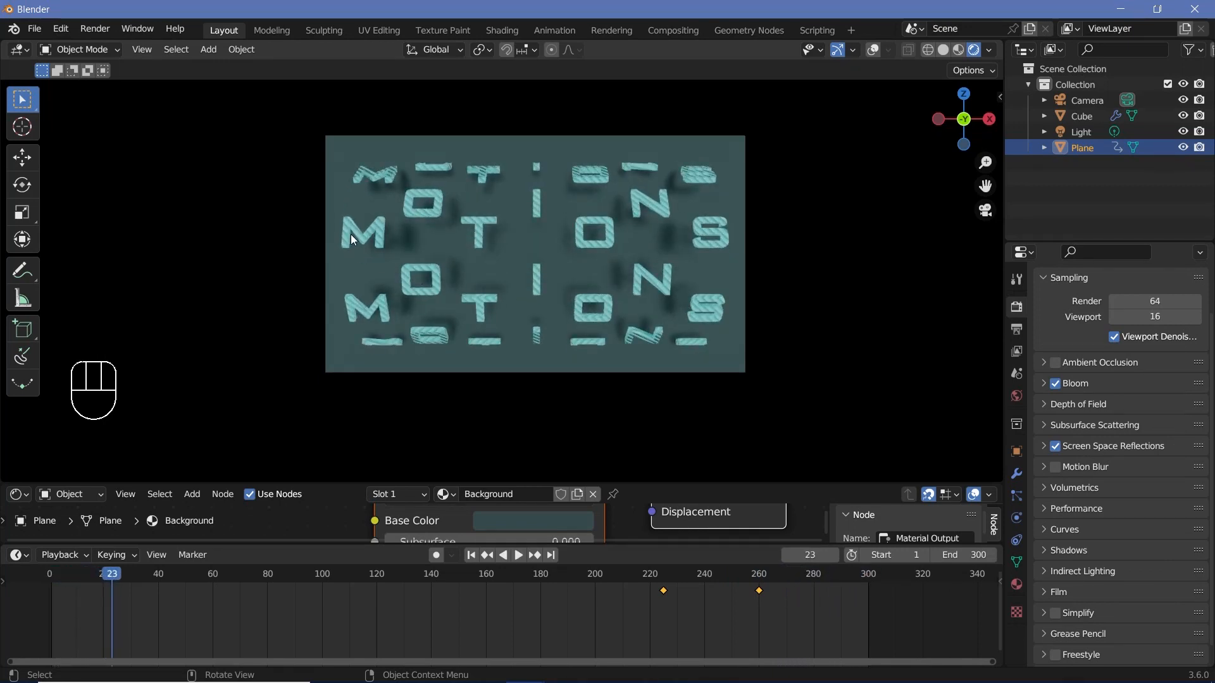
key("space")
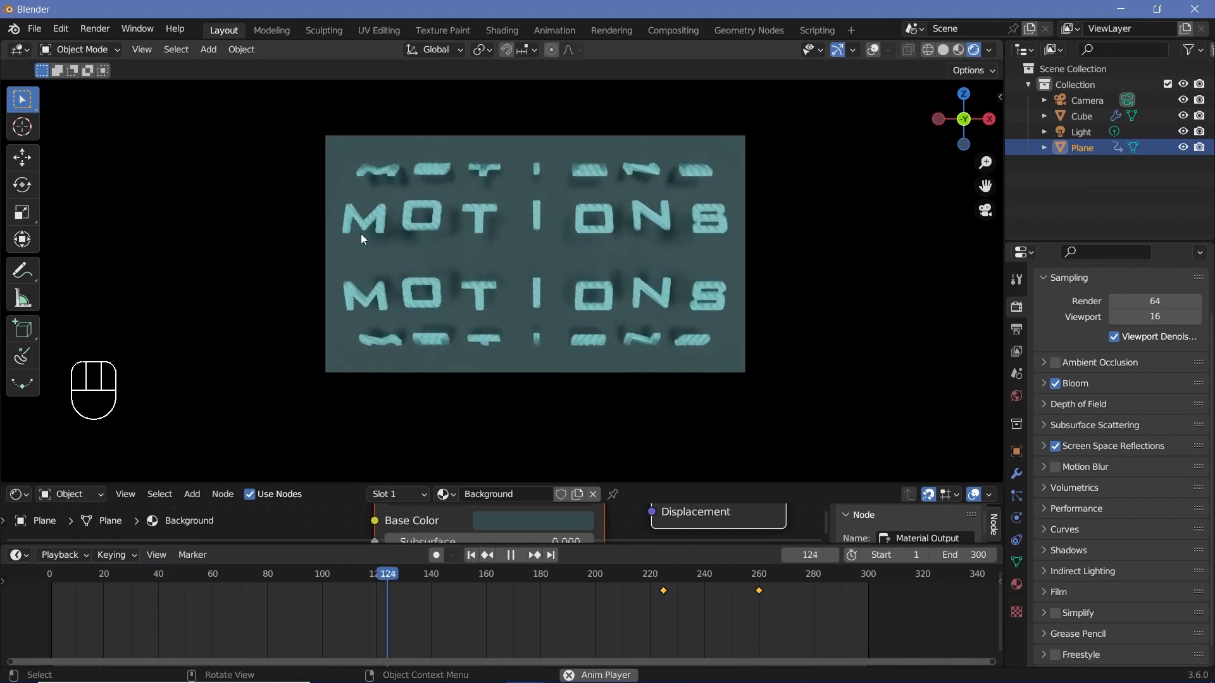
key("space")
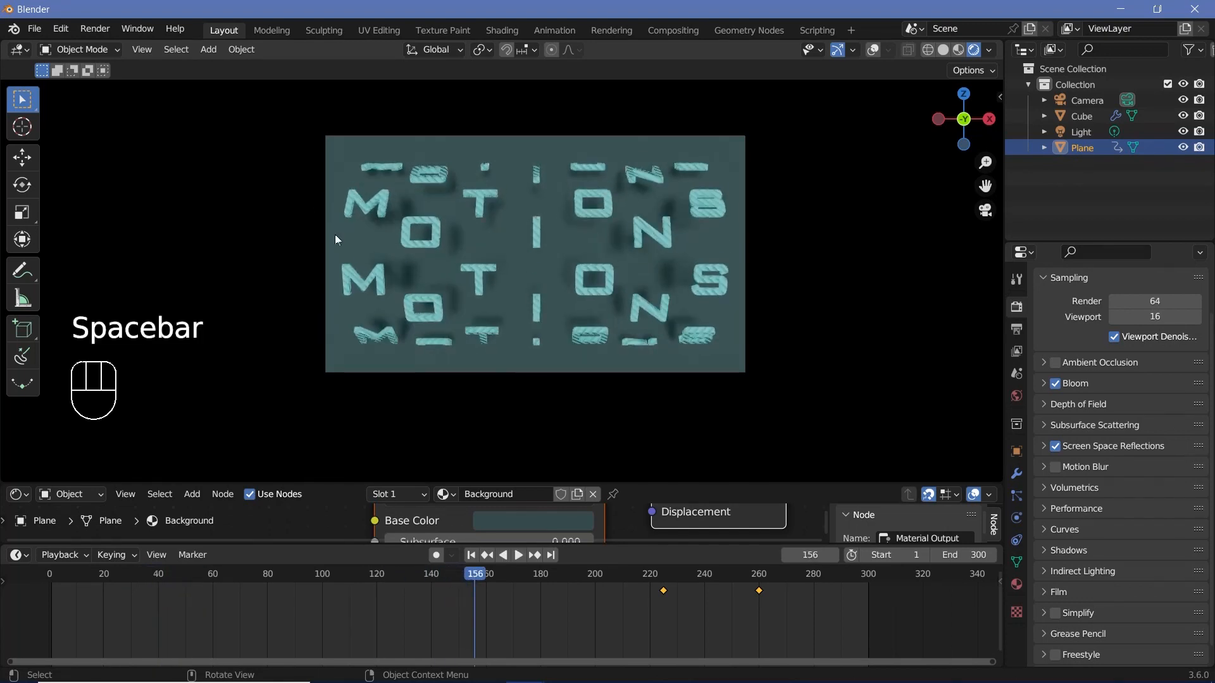
Step: Bring up the commands for rendering the finished animation
left_click(95, 29)
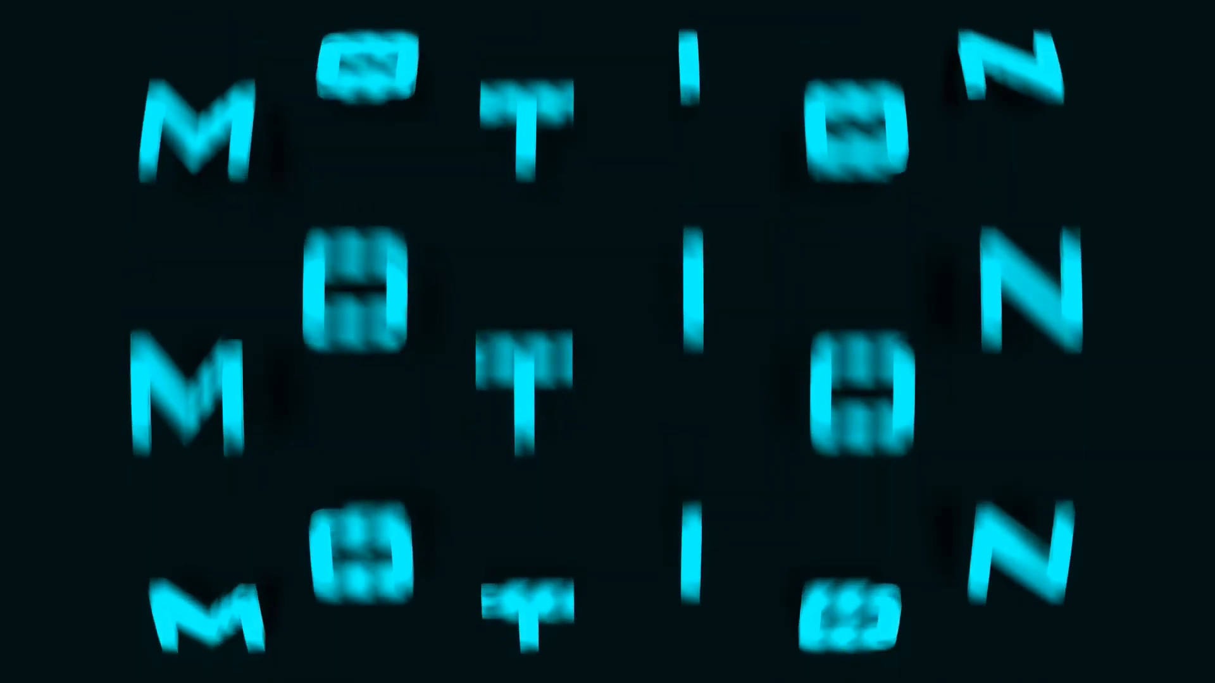